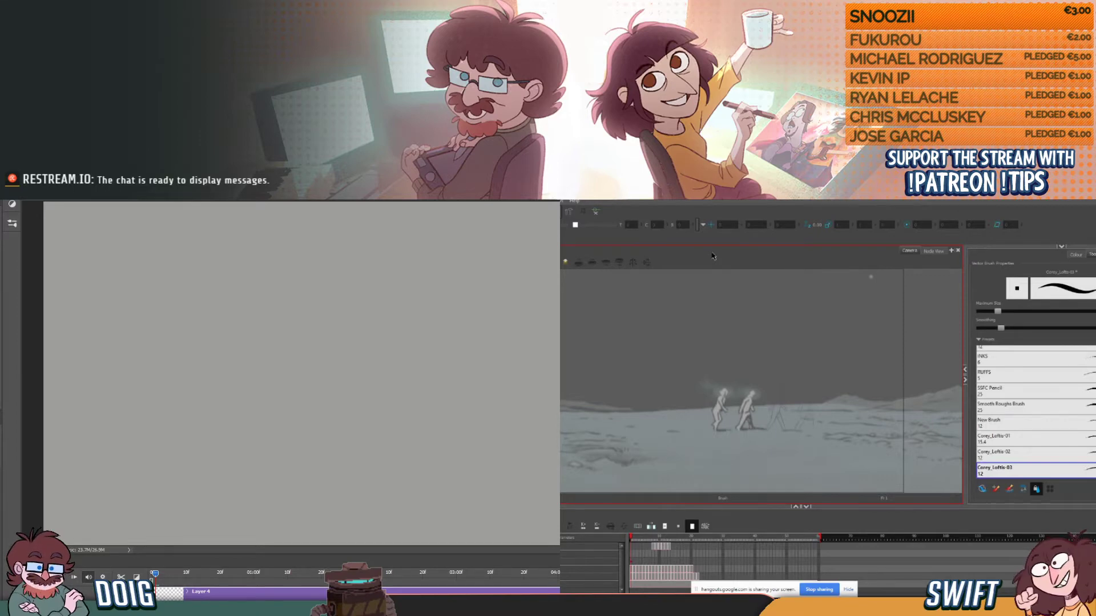
- Go to the inked drawing of the third walking figure and ink the upper-arm line over its torso
click(669, 546)
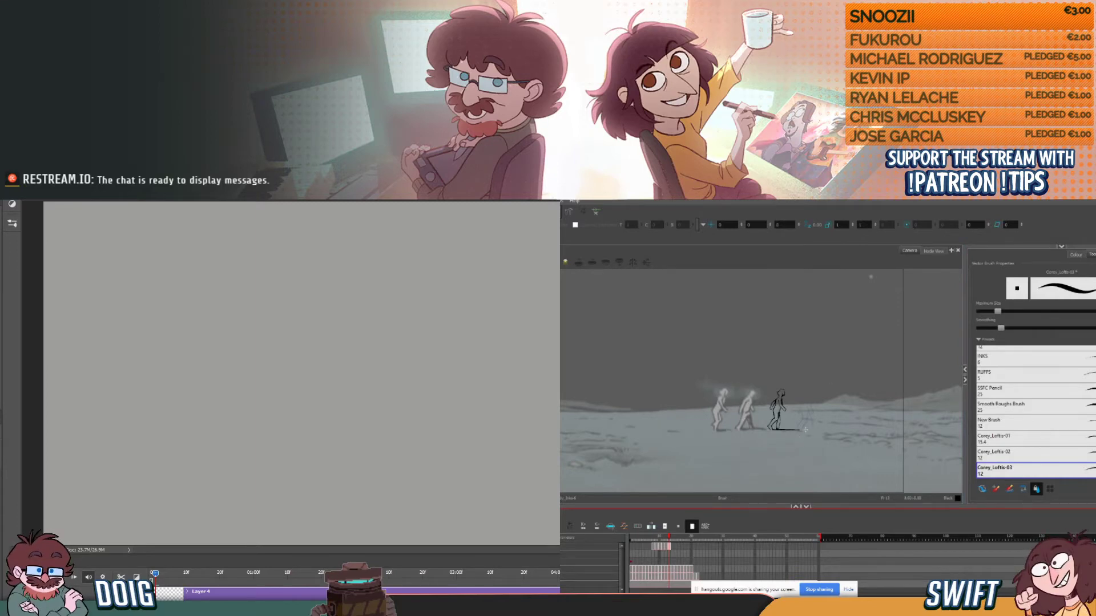
scroll(802, 426, up, 2)
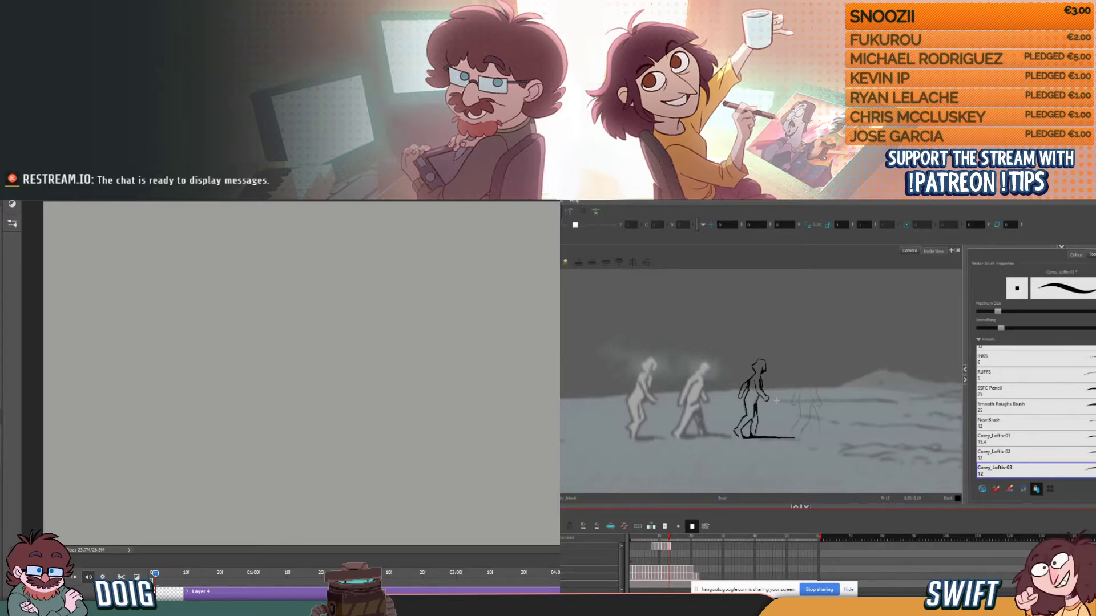
drag(751, 381, 748, 392)
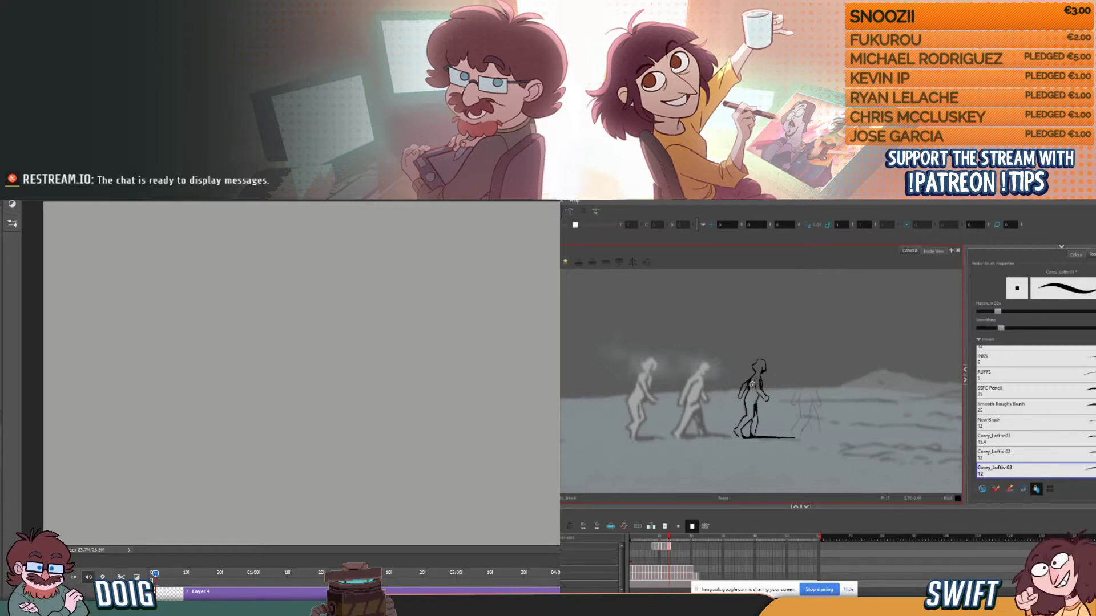
key(alt+s)
drag(749, 381, 748, 391)
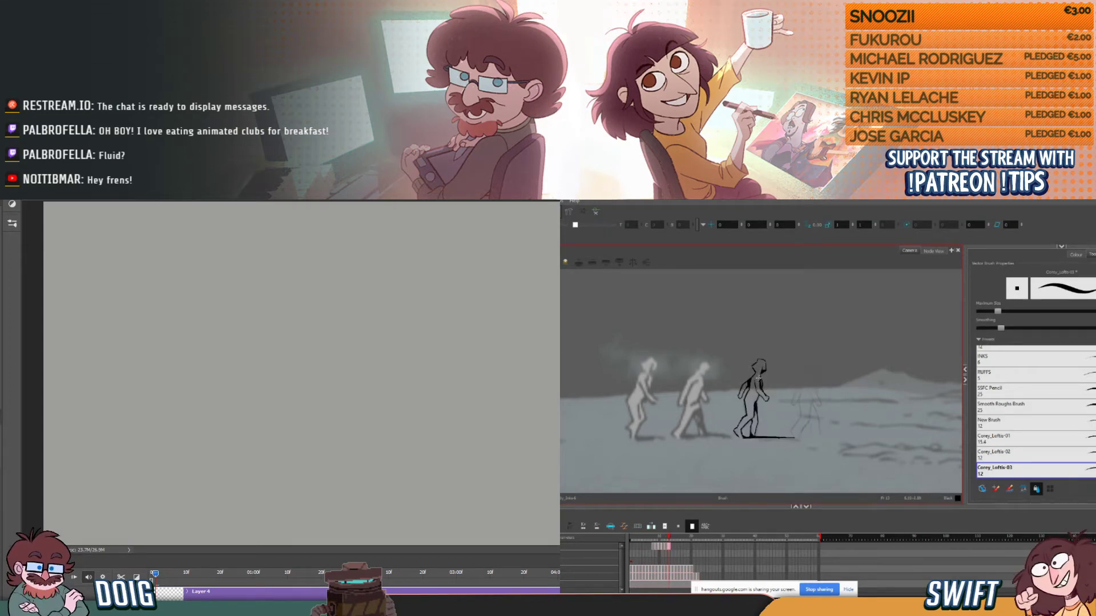
- Flip repeatedly between the third figure's inked drawing and its neighbouring frames to check the walking motion
key(comma)
key(period)
key(comma)
key(period)
key(comma)
key(period)
key(comma)
key(period)
key(comma)
key(period)
key(comma)
key(period)
key(comma)
key(period)
key(comma)
key(period)
key(comma)
key(period)
key(comma)
key(period)
key(comma)
key(period)
key(period)
key(comma)
key(comma)
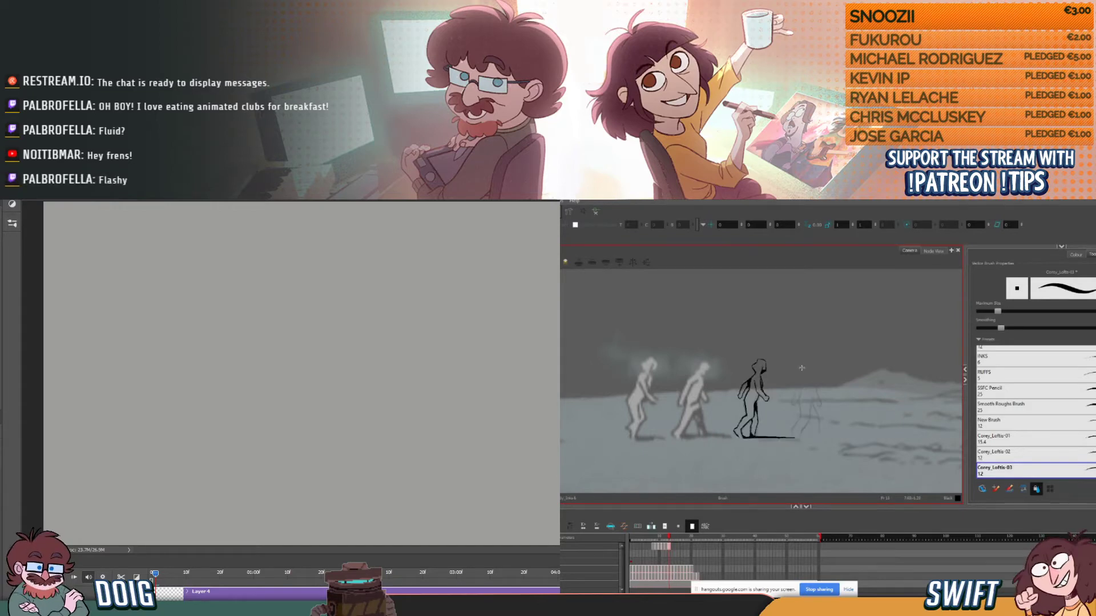
key(period)
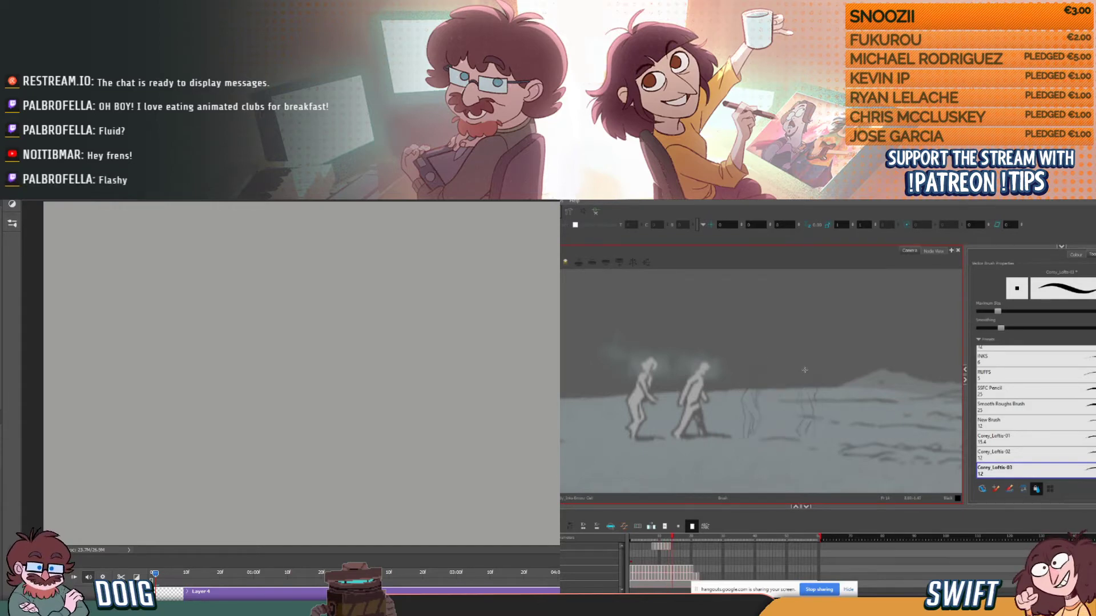
key(comma)
key(comma)
key(period)
key(comma)
key(period)
key(comma)
key(period)
key(comma)
key(period)
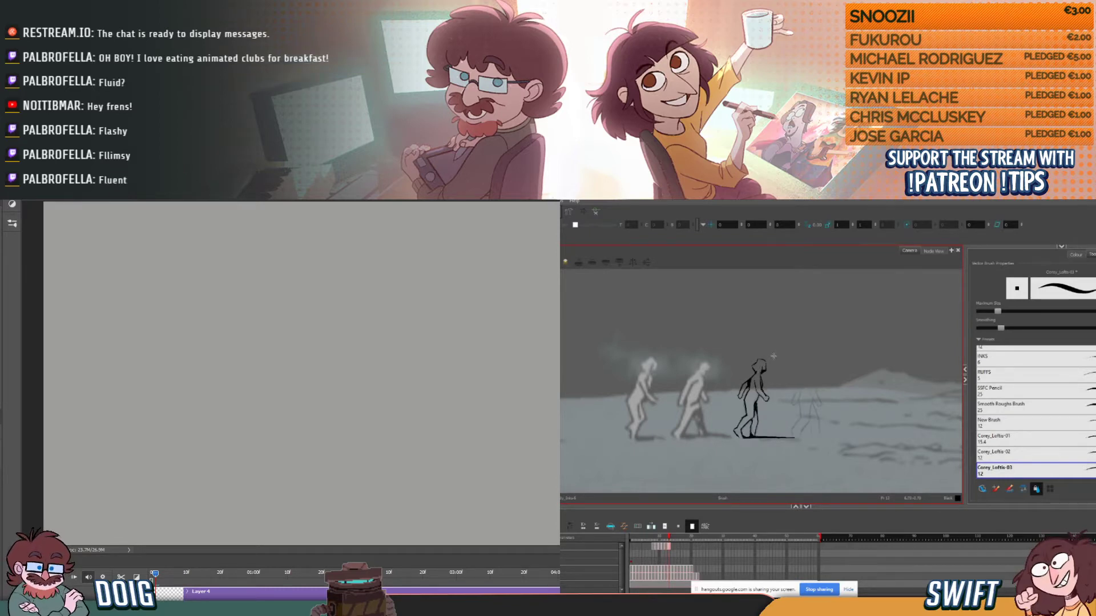
key(comma)
key(period)
key(comma)
key(period)
key(comma)
key(period)
key(comma)
key(period)
key(comma)
key(period)
key(comma)
key(period)
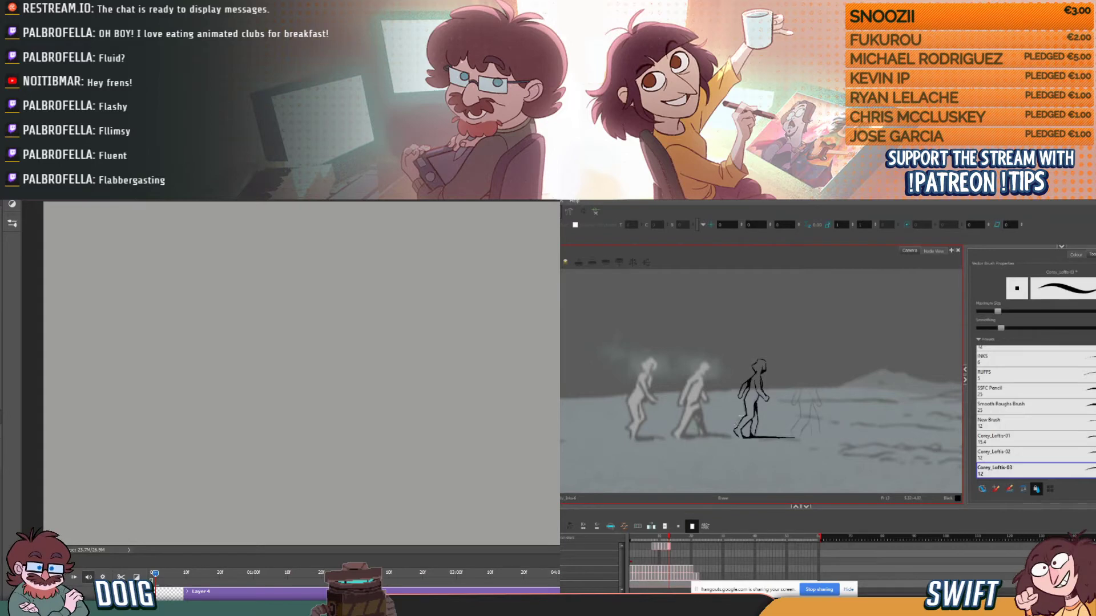
key(period)
key(comma)
key(period)
key(comma)
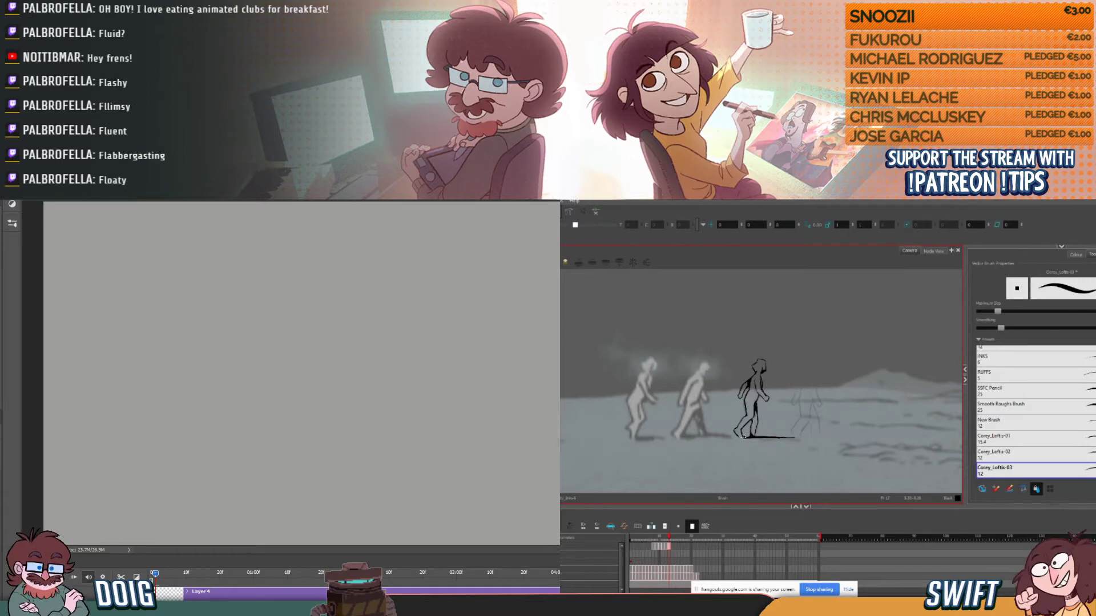
key(comma)
key(period)
key(comma)
key(period)
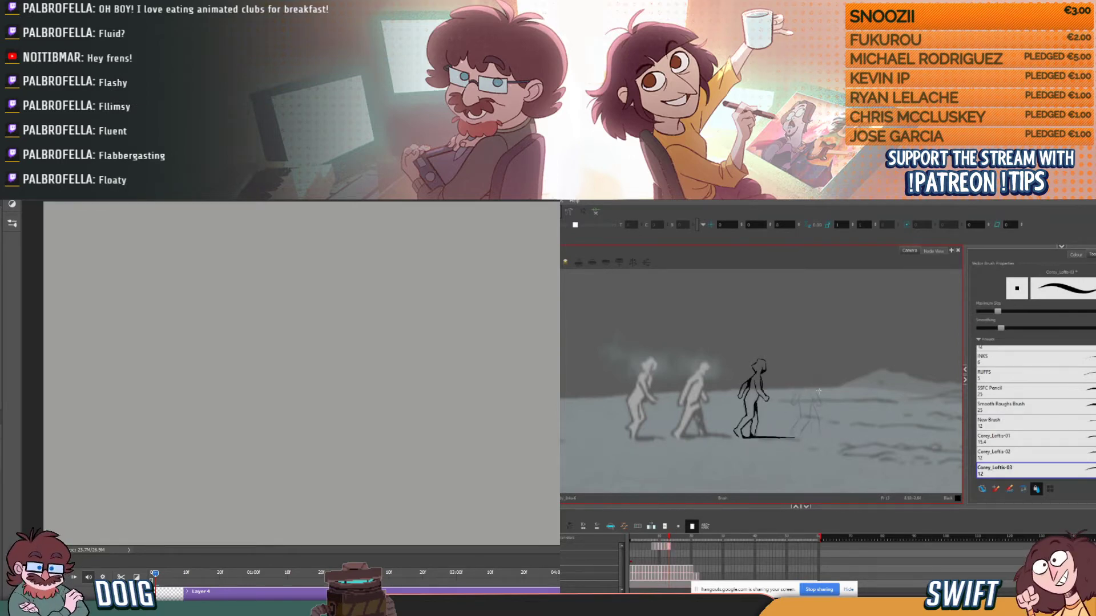
key(comma)
key(period)
key(comma)
key(period)
key(comma)
key(period)
key(comma)
key(period)
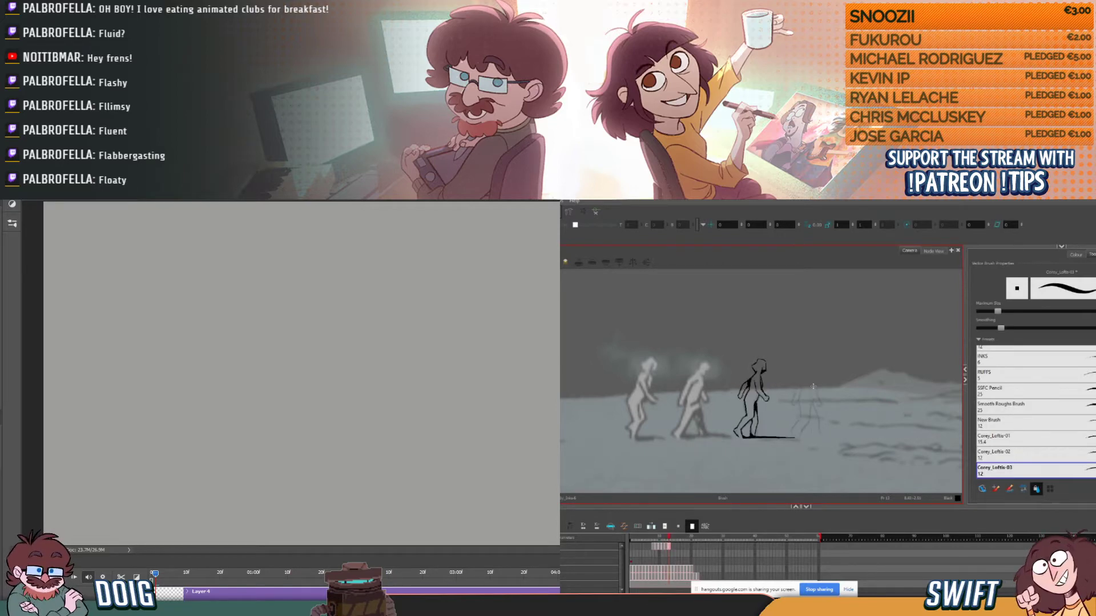
key(alt+s)
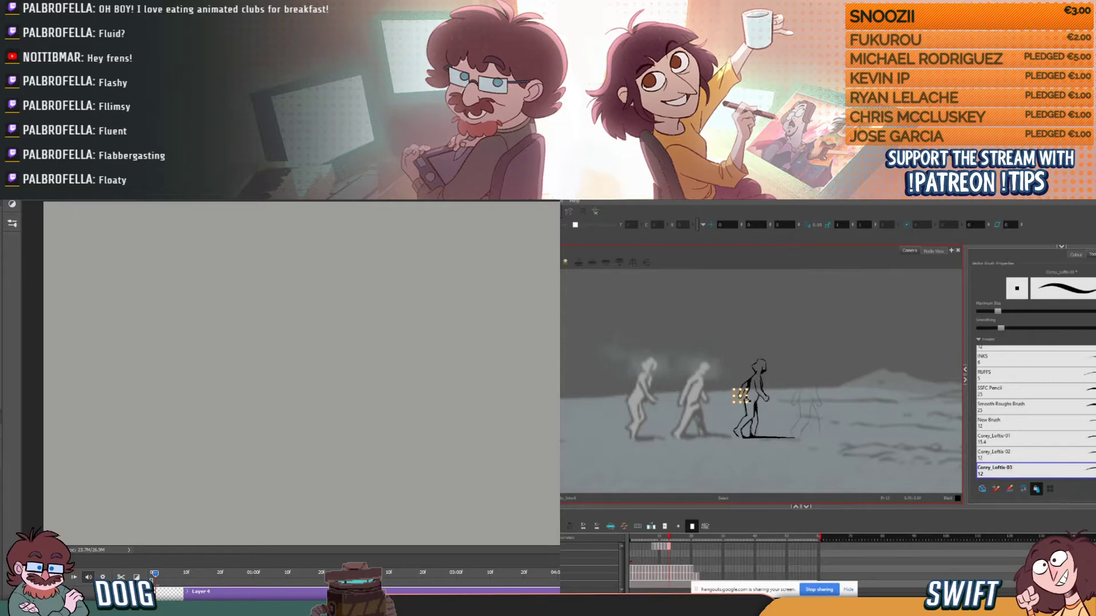
click(747, 403)
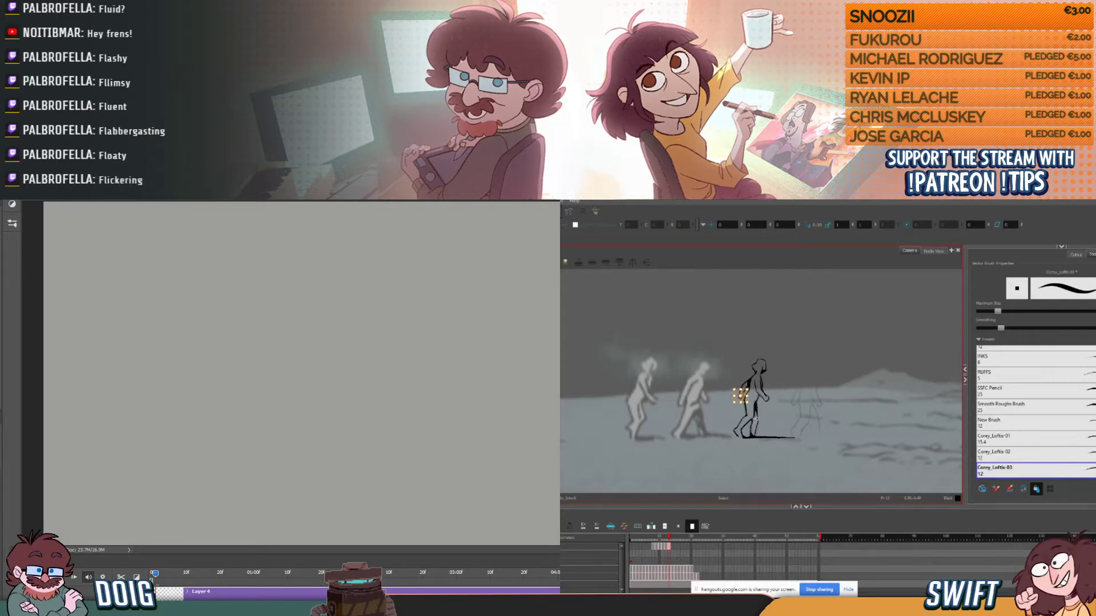
click(859, 439)
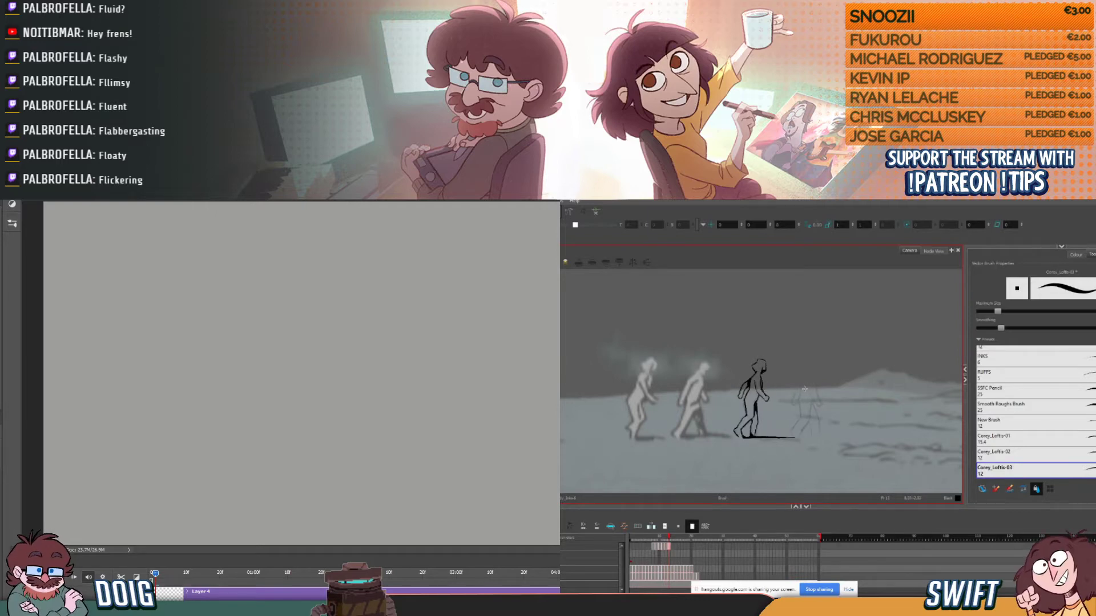
- Compare the neighbouring frames, advance to the empty frame, and draw the first short stroke of the third figure's head
key(comma)
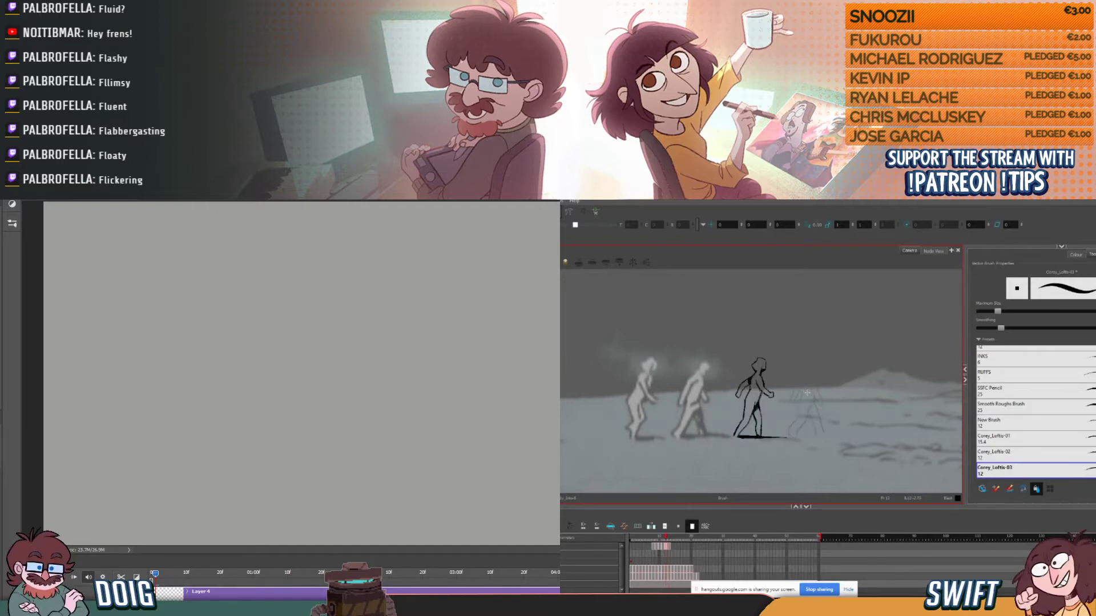
key(period)
key(comma)
key(period)
key(comma)
key(period)
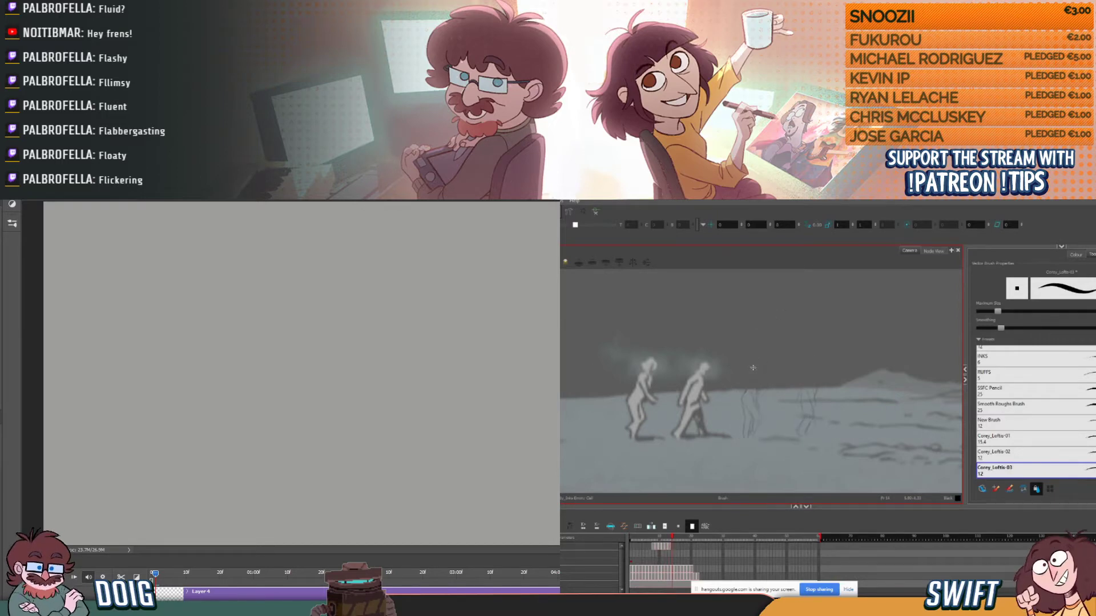
key(comma)
key(period)
key(comma)
key(period)
key(alt+s)
drag(753, 367, 756, 371)
key(ctrl+z)
drag(753, 368, 756, 371)
- Build up the back of the head with short brush strokes, checking them against the previous drawing
key(comma)
key(period)
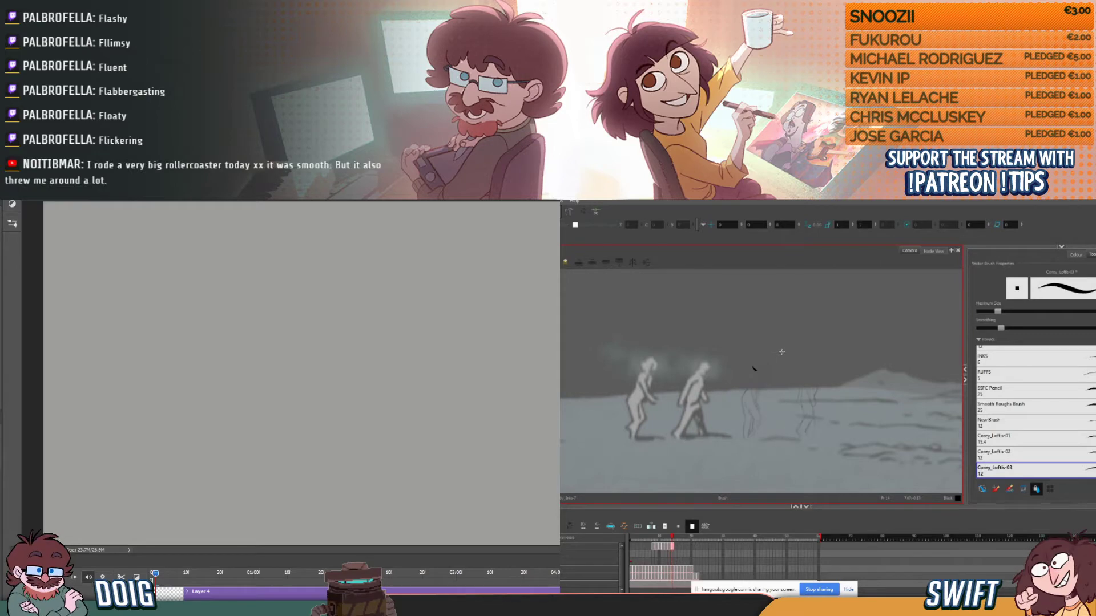
key(comma)
key(period)
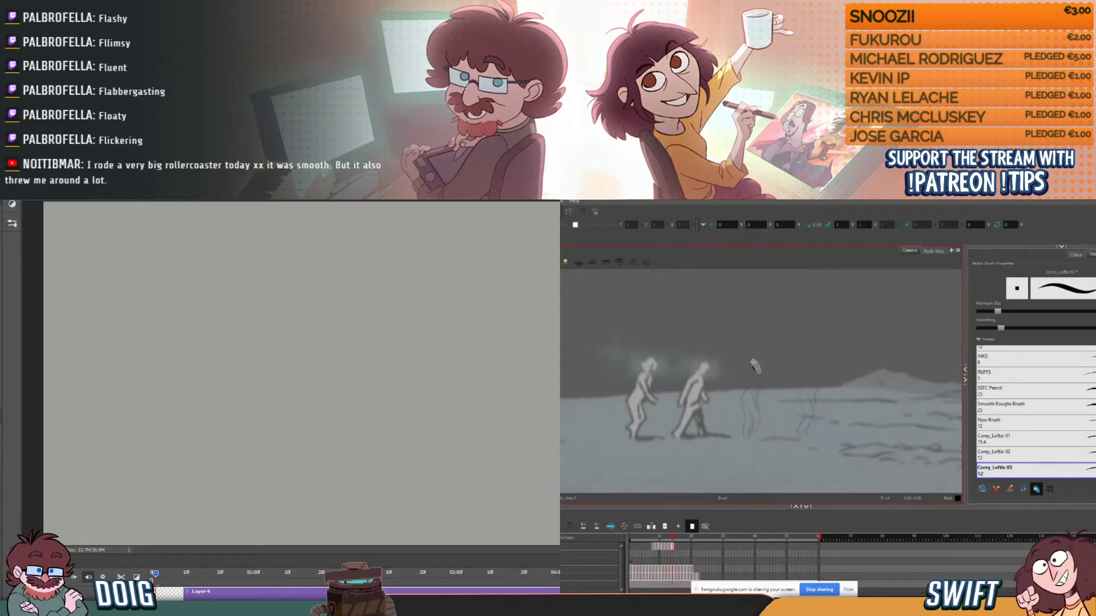
key(comma)
key(period)
key(comma)
key(period)
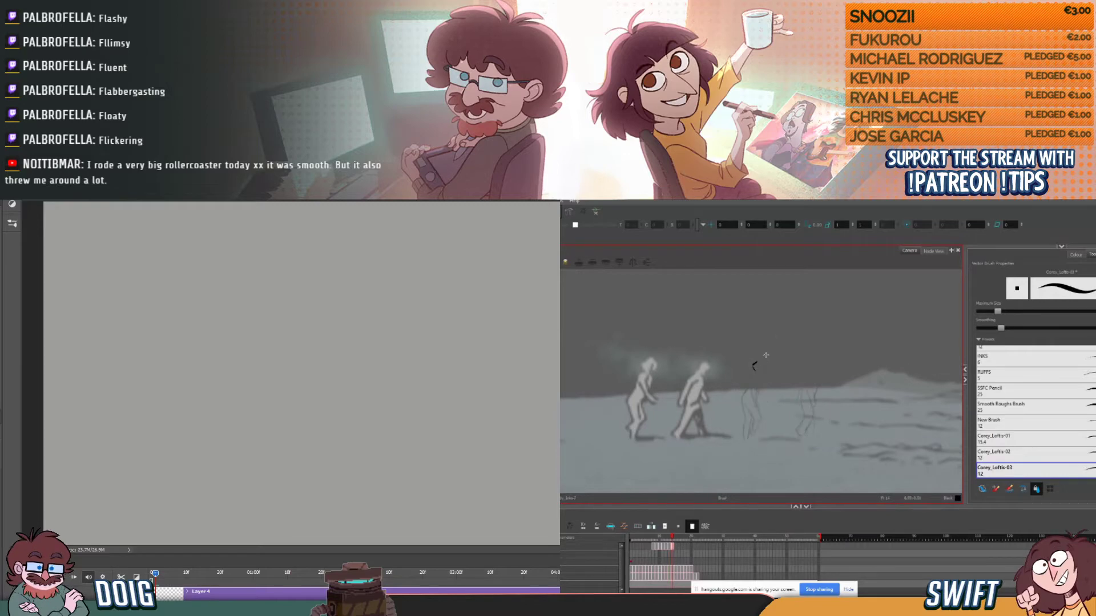
drag(756, 361, 755, 370)
key(comma)
key(period)
key(comma)
key(period)
key(comma)
key(period)
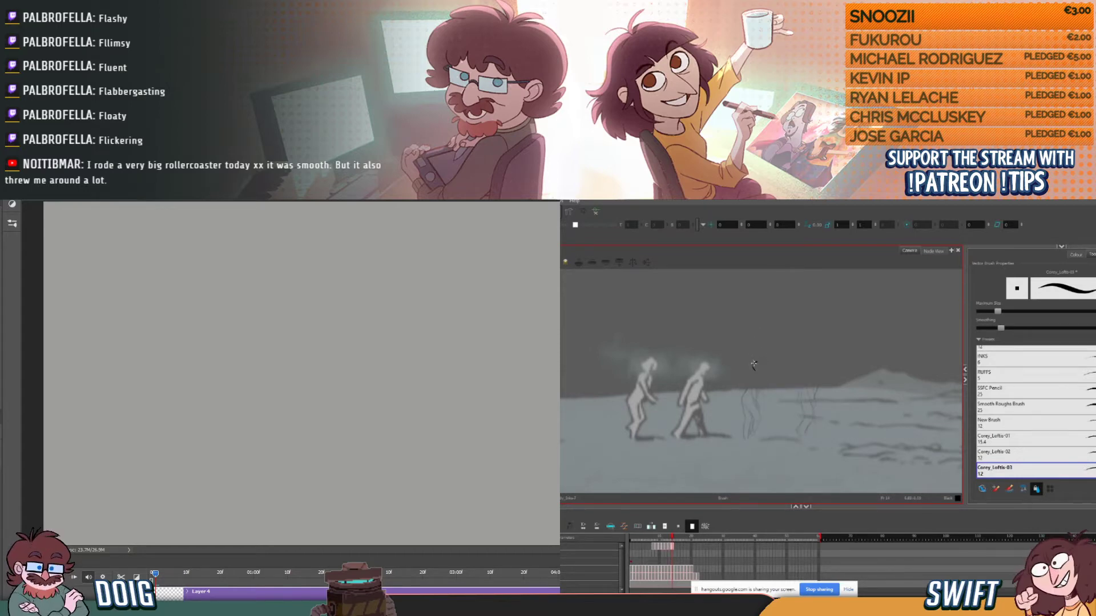
- Draw the stroke for the top of the head, flipping to the previous drawing to match its position
key(comma)
key(period)
key(comma)
key(period)
key(comma)
key(period)
key(comma)
key(period)
key(comma)
key(period)
key(comma)
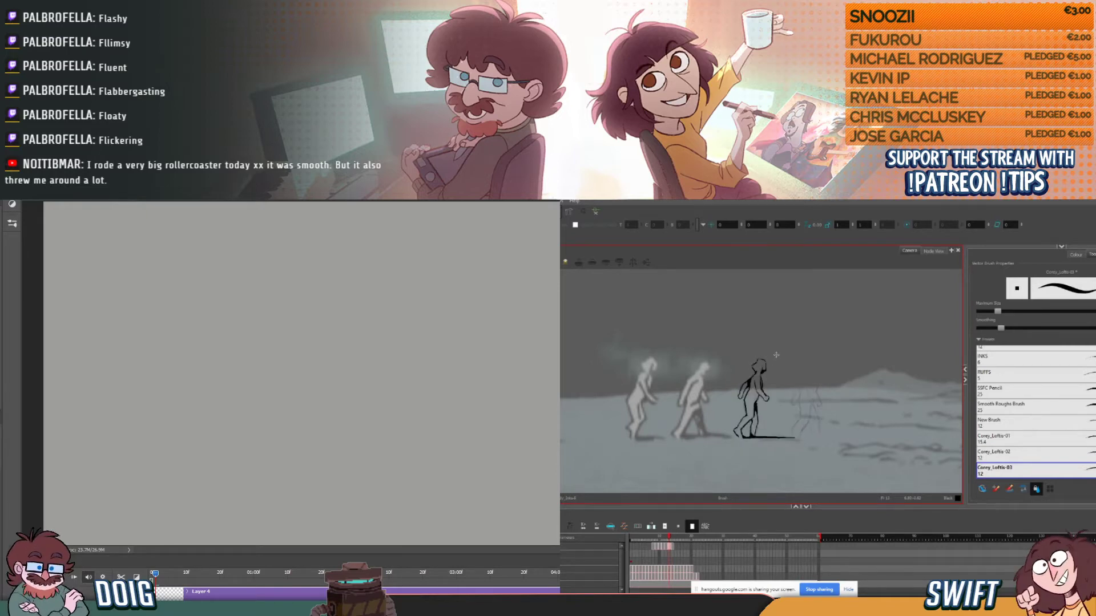
key(period)
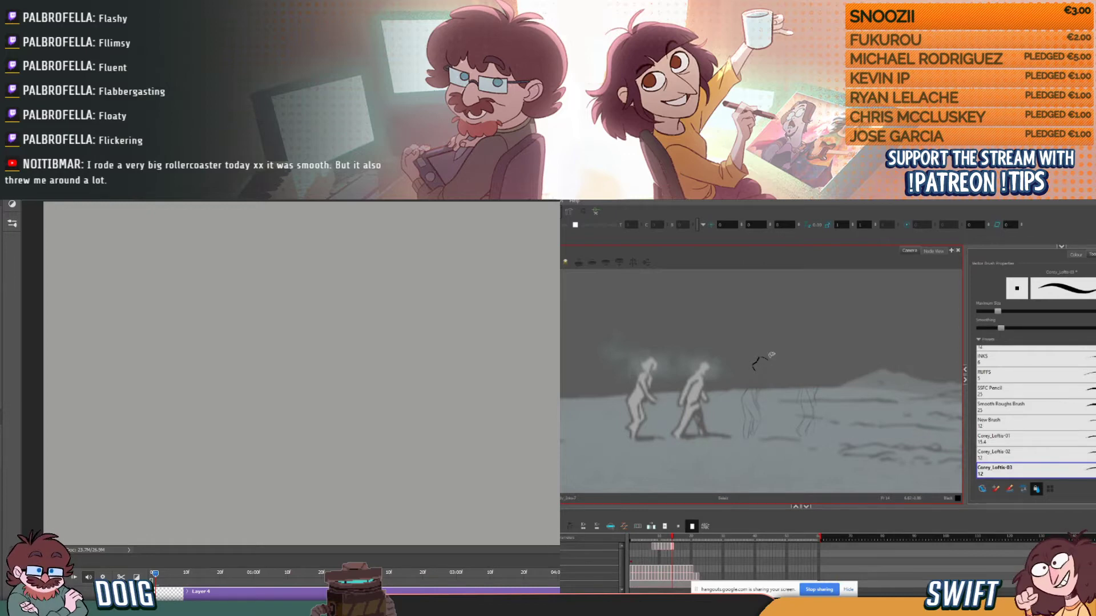
key(comma)
key(period)
key(comma)
key(period)
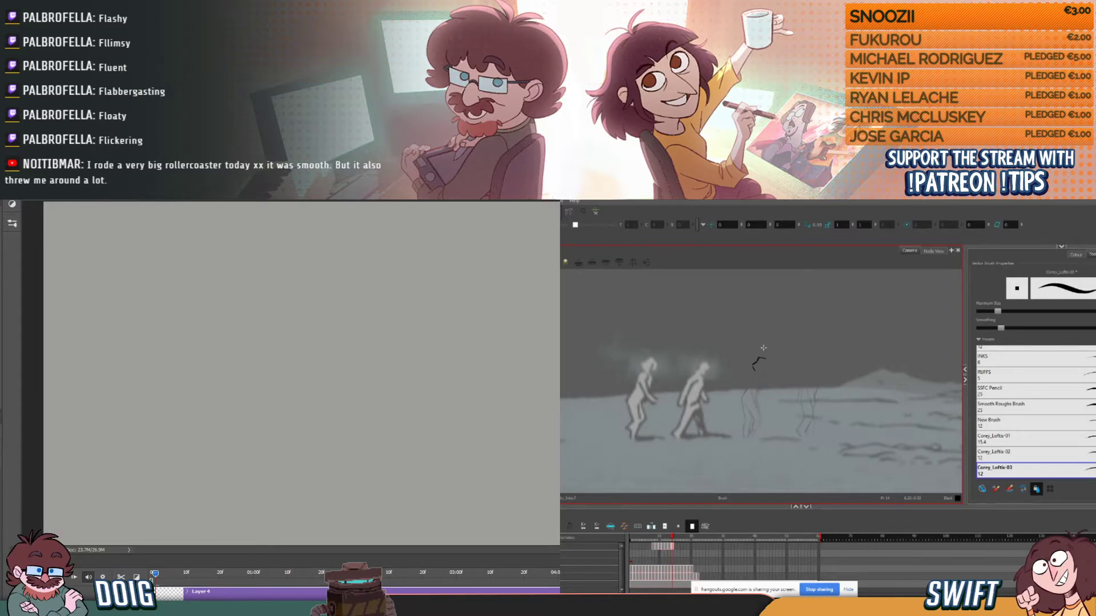
- Select the top-of-head stroke and adjust its placement against the previous drawing
key(alt+s)
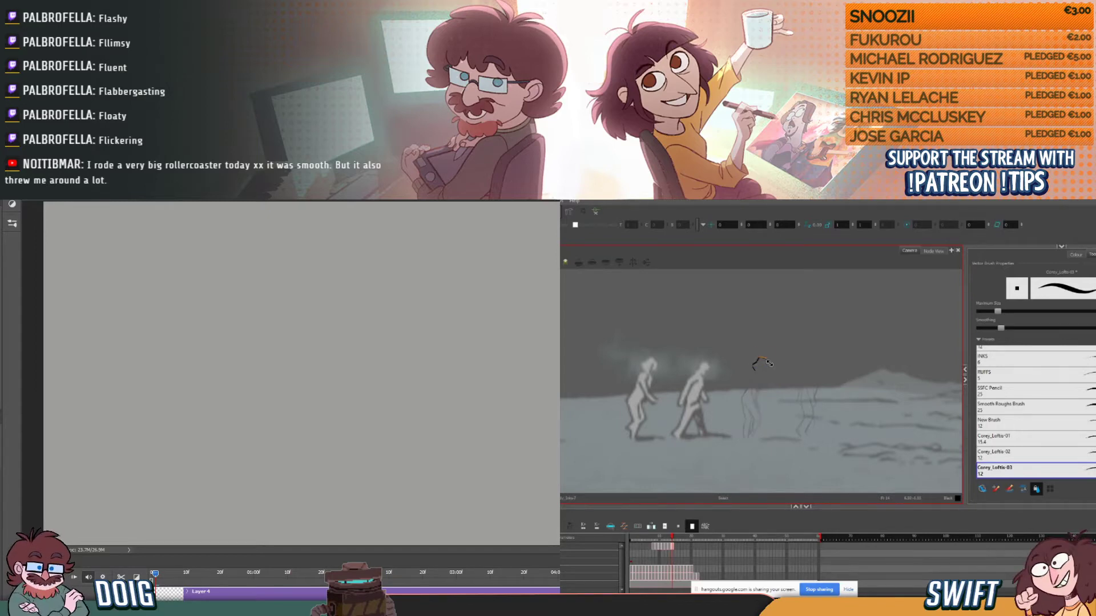
key(comma)
key(period)
key(comma)
key(period)
key(alt+s)
click(764, 358)
- Sketch a tall curved line near the middle of the blank Photoshop canvas
mouse_move(250, 410)
mouse_down()
mouse_move(249, 355)
mouse_move(262, 339)
mouse_move(246, 374)
mouse_move(274, 320)
mouse_move(249, 352)
mouse_move(288, 300)
mouse_up()
- In the walk animation, recheck the head strokes against the previous drawing, select them, and return to the Brush tool
key(alt+b)
key(comma)
key(period)
key(comma)
key(period)
key(comma)
key(period)
key(alt+s)
click(759, 357)
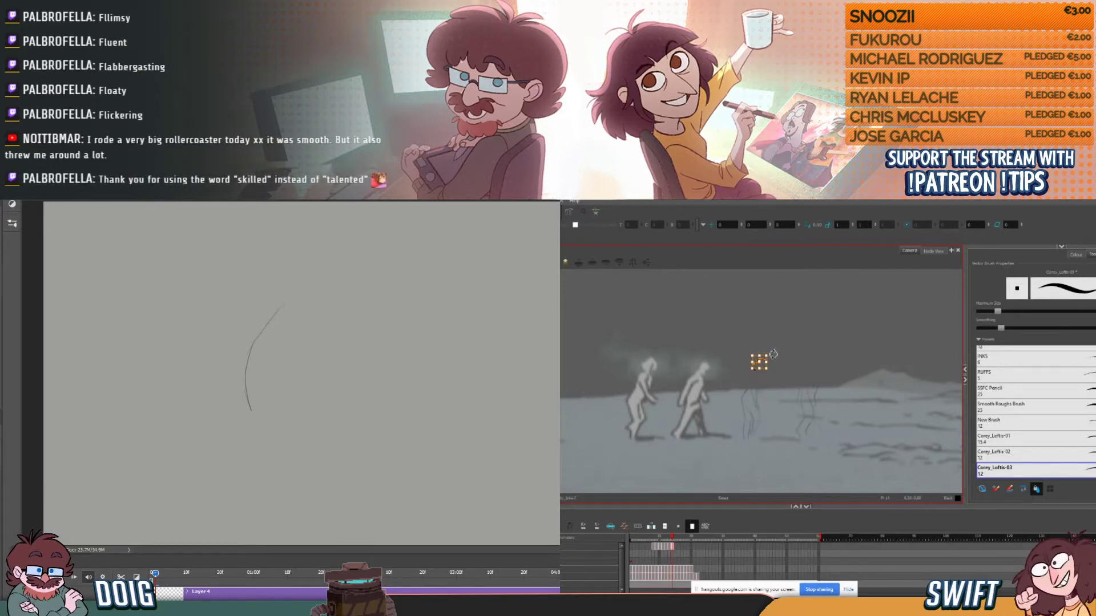
key(alt+b)
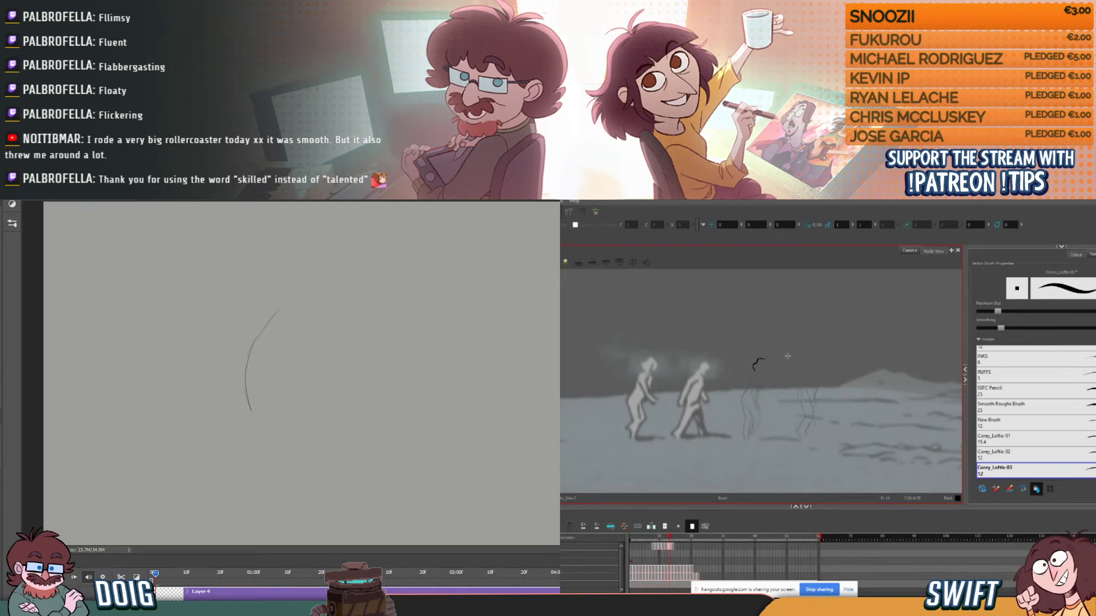
- Draw the face and jaw strokes to complete the third figure's head outline
key(alt+s)
key(alt+b)
key(alt+s)
key(alt+b)
key(comma)
key(period)
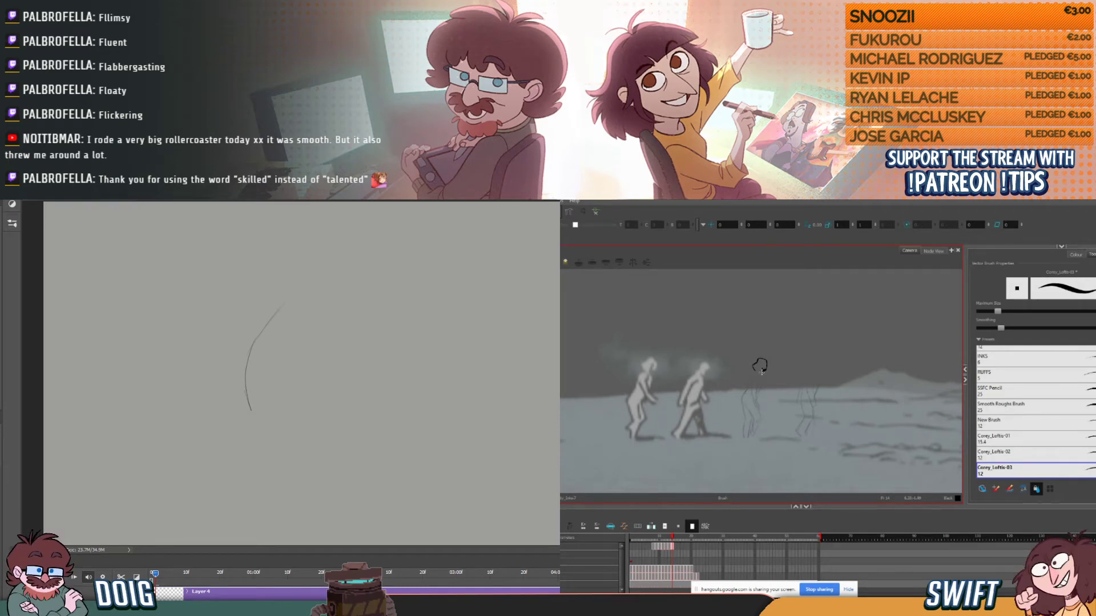
- Draw the short back-of-neck stroke below the head, flipping to the previous drawing for reference
key(comma)
key(period)
key(comma)
key(period)
key(comma)
key(period)
key(comma)
key(period)
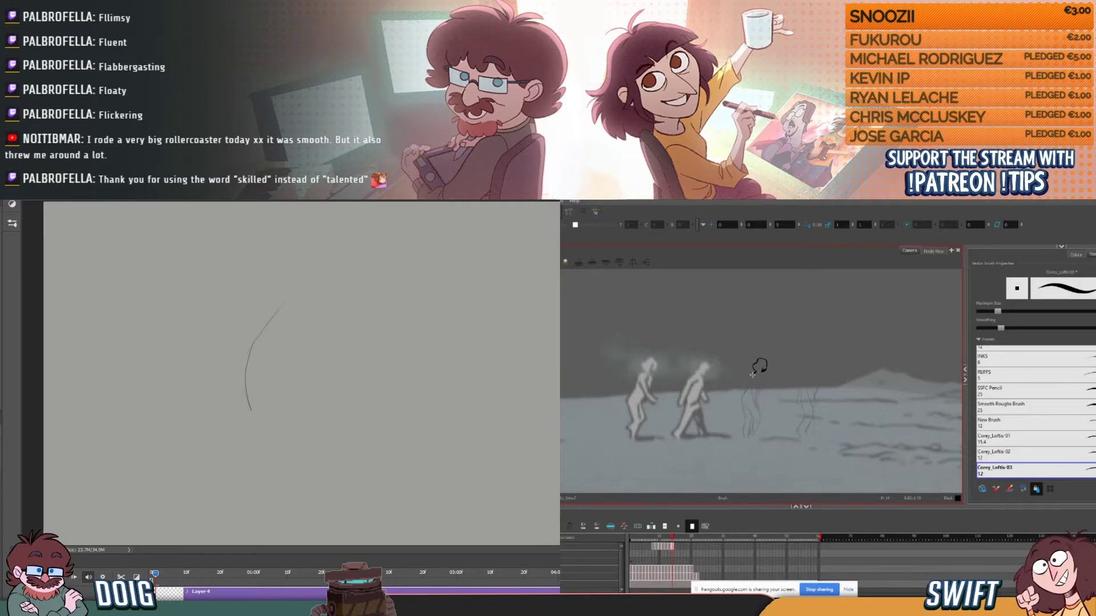
key(comma)
key(period)
key(comma)
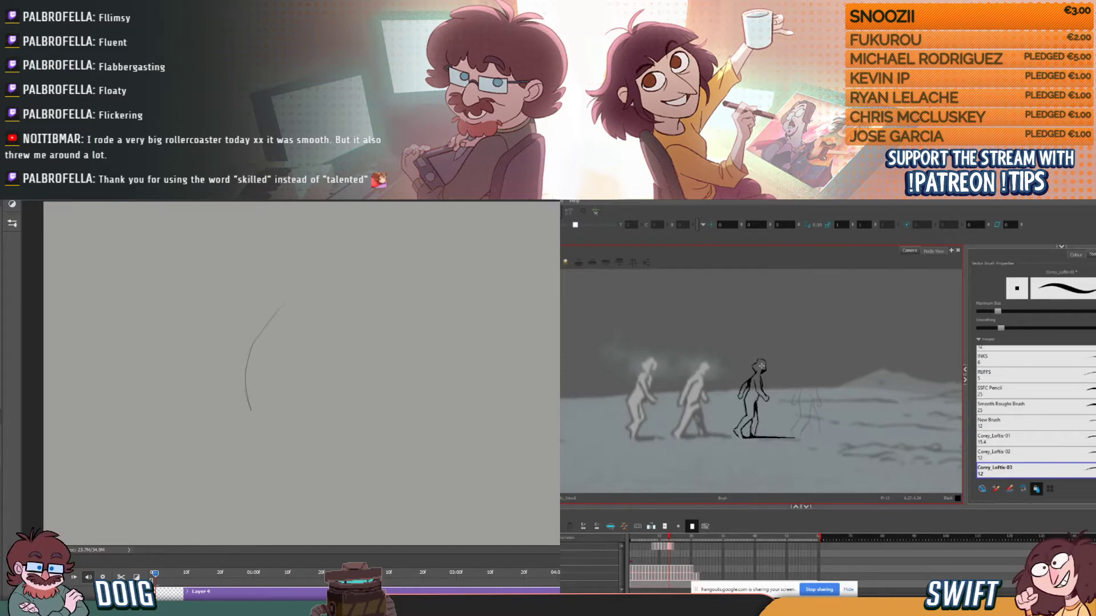
key(period)
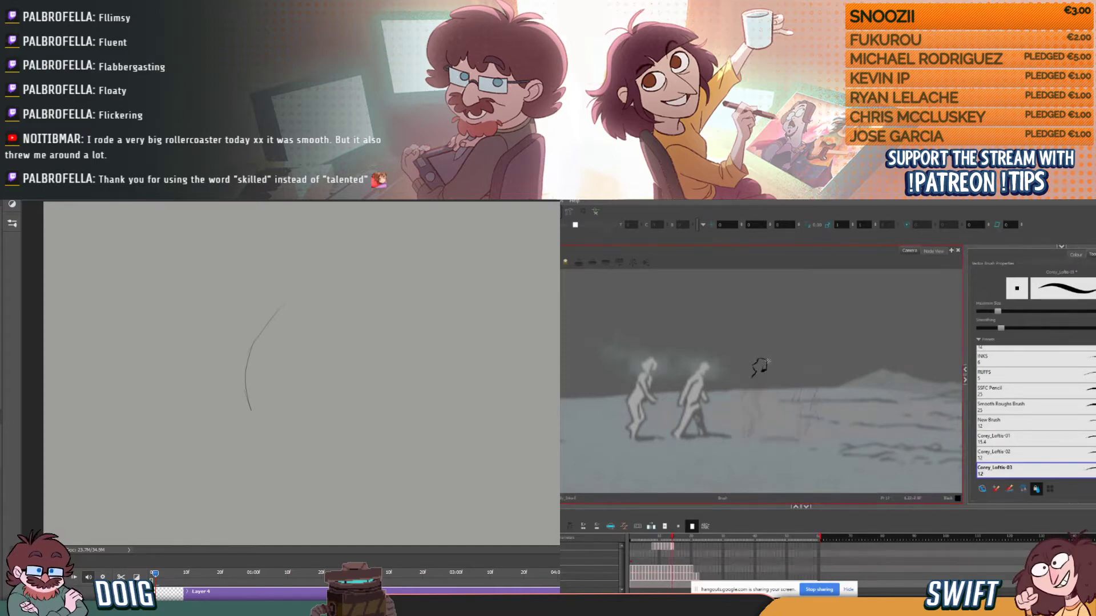
- Extend the line from the neck down the third figure's upper back, comparing it with the previous drawing
key(comma)
key(period)
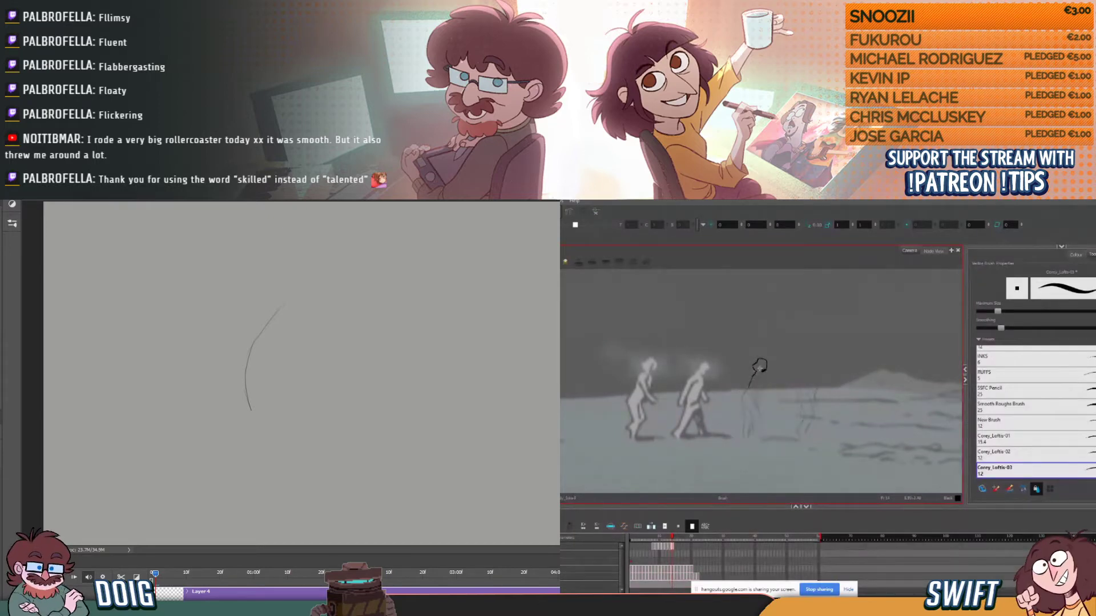
drag(748, 385, 754, 375)
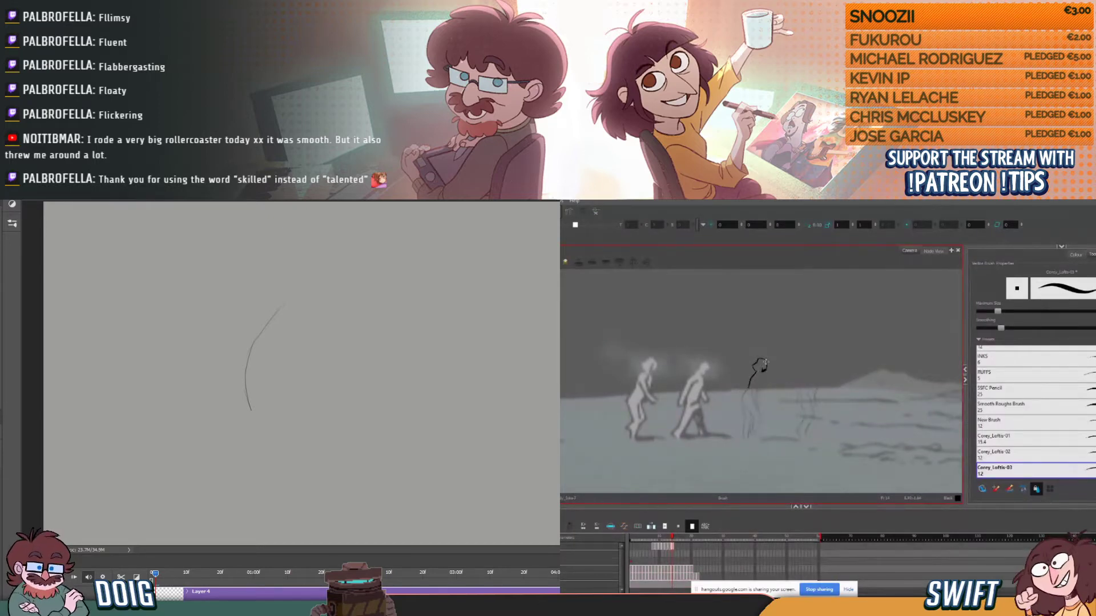
key(comma)
key(period)
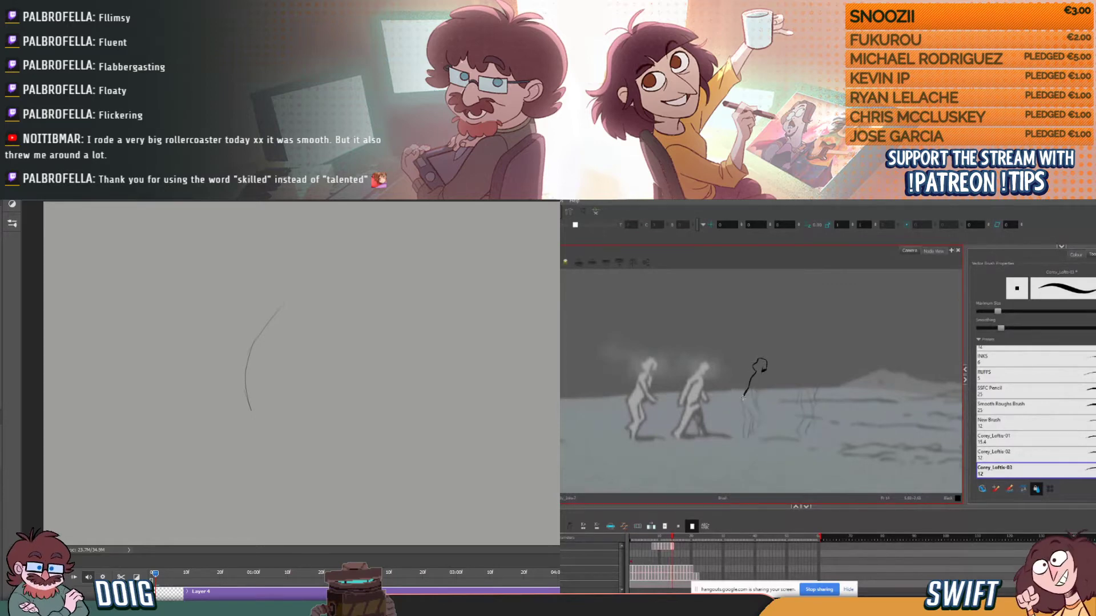
- Draw the front-of-neck and chest stroke below the third figure's chin, flipping to the previous drawing for reference
key(comma)
key(period)
key(comma)
key(period)
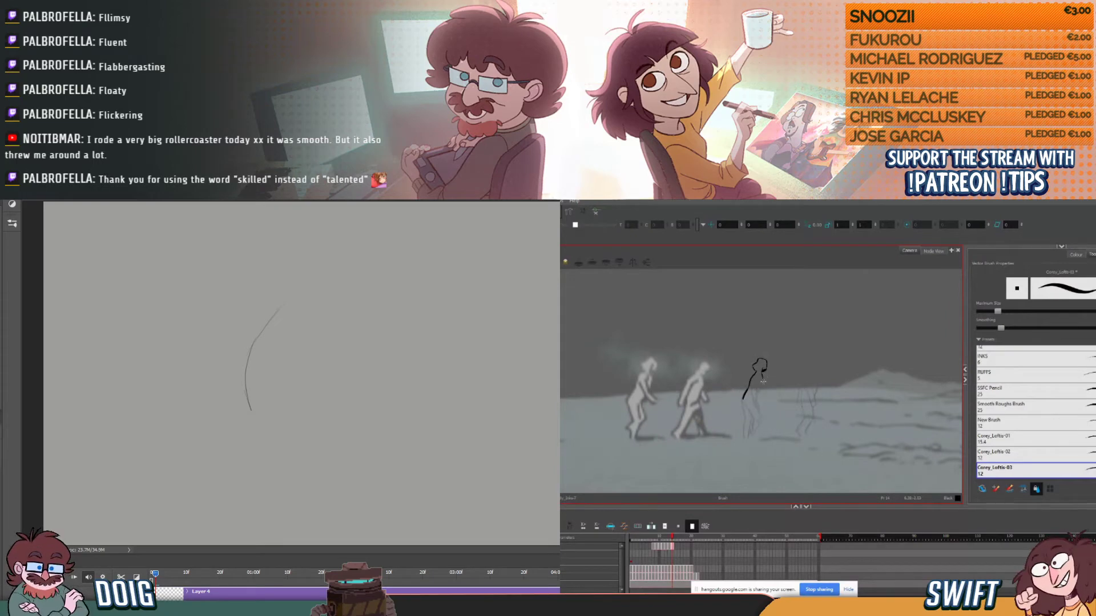
key(comma)
key(period)
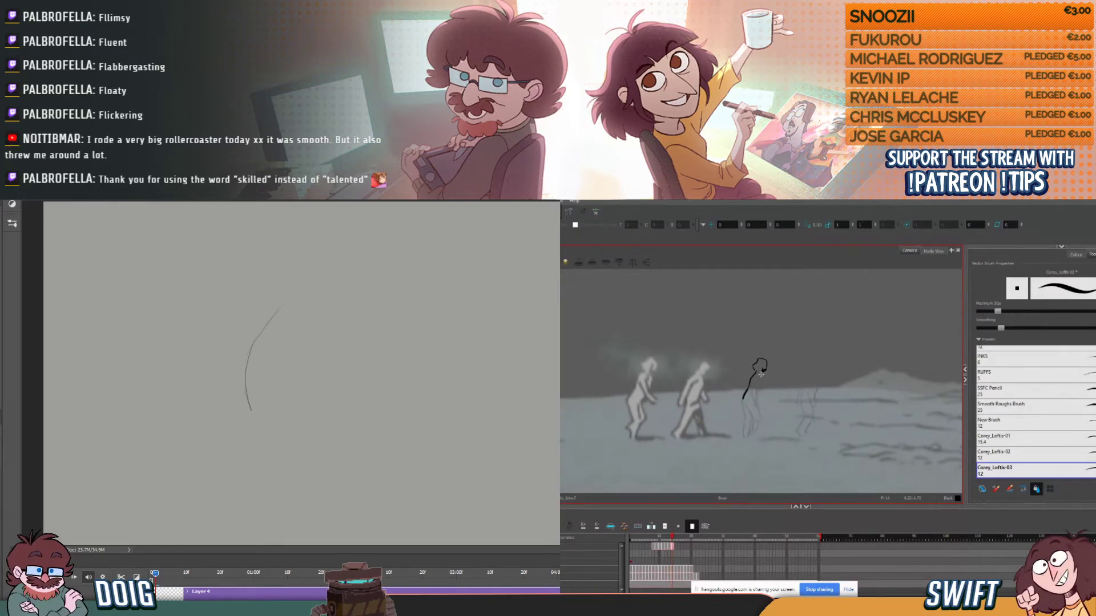
key(comma)
key(period)
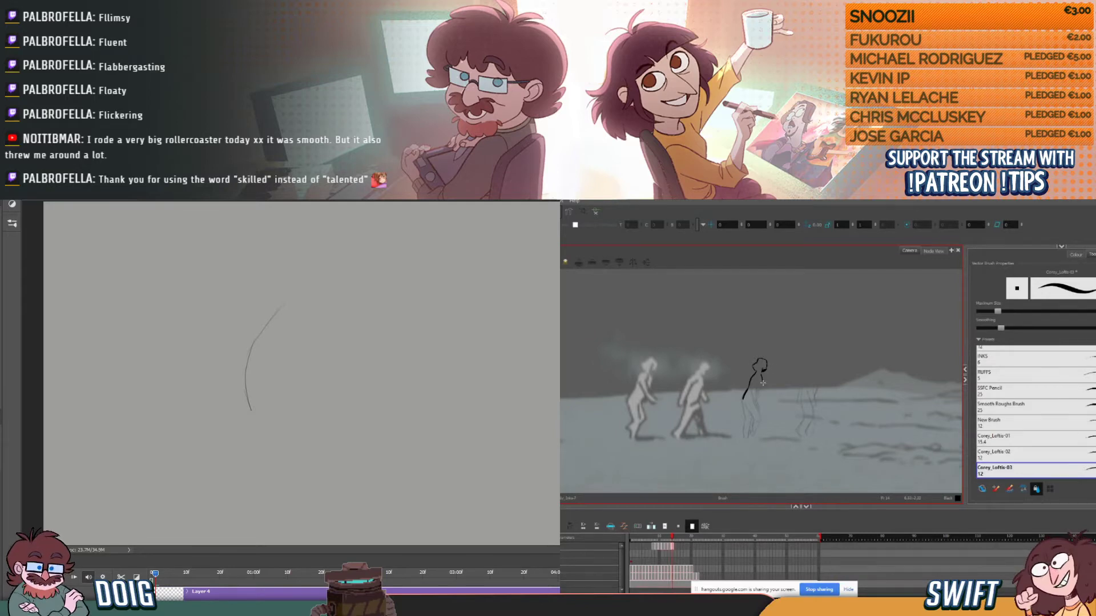
- Delete the short stroke under the chin and ink the chest and near arm lines, checking them against the previous drawing
key(comma)
key(period)
key(comma)
key(period)
ctrl+click(765, 375)
key(Delete)
key(comma)
key(period)
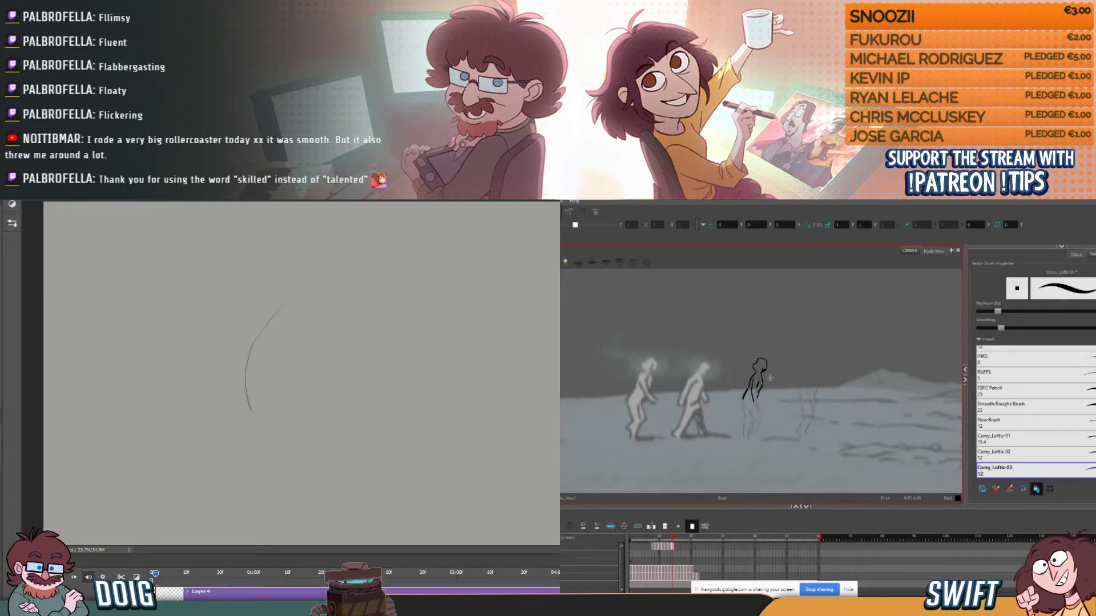
- Ink the near arm's hand, comparing with the adjacent drawings, selecting the hand stroke and returning to the Brush tool
key(.)
key(.)
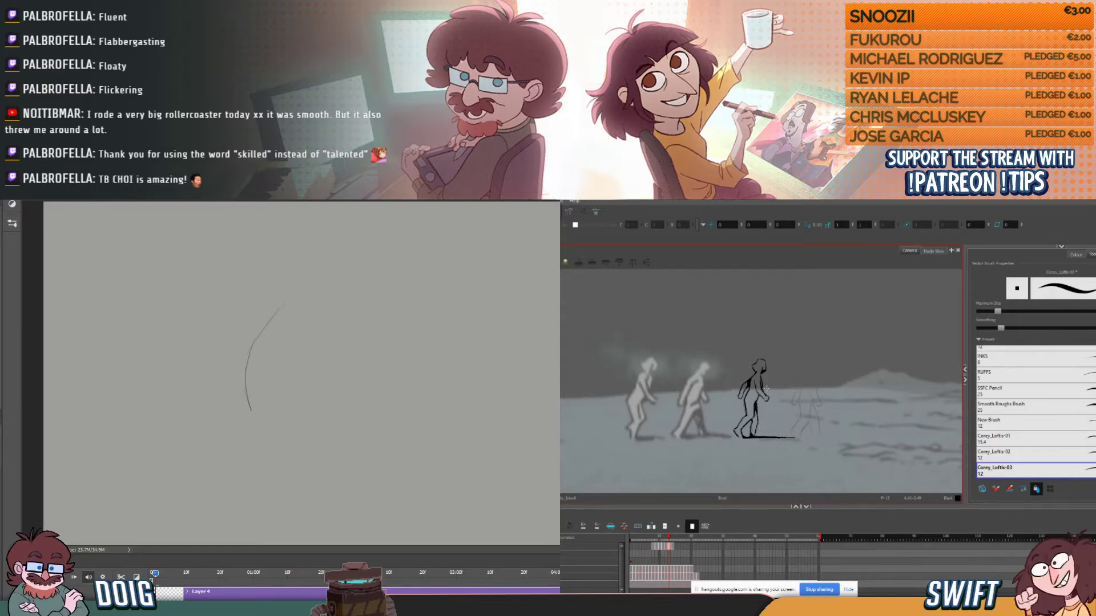
key(.)
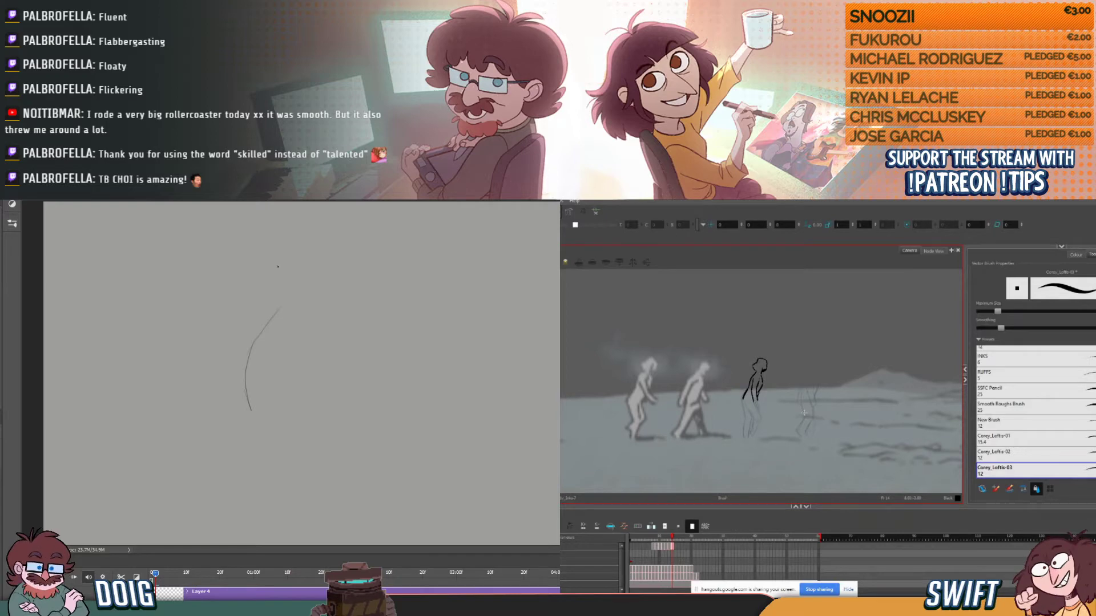
key(comma)
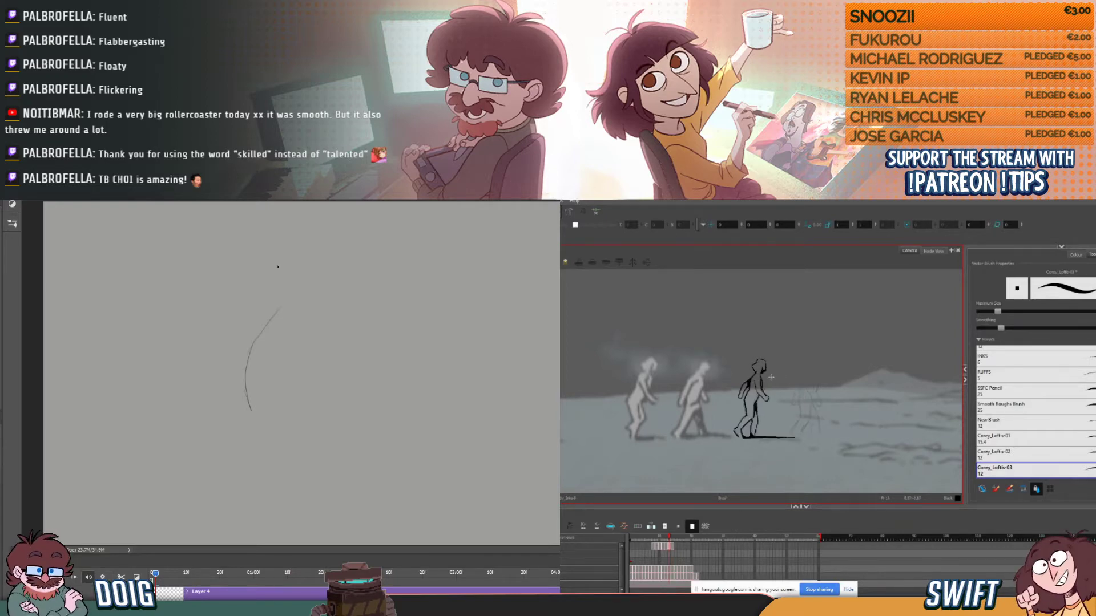
key(period)
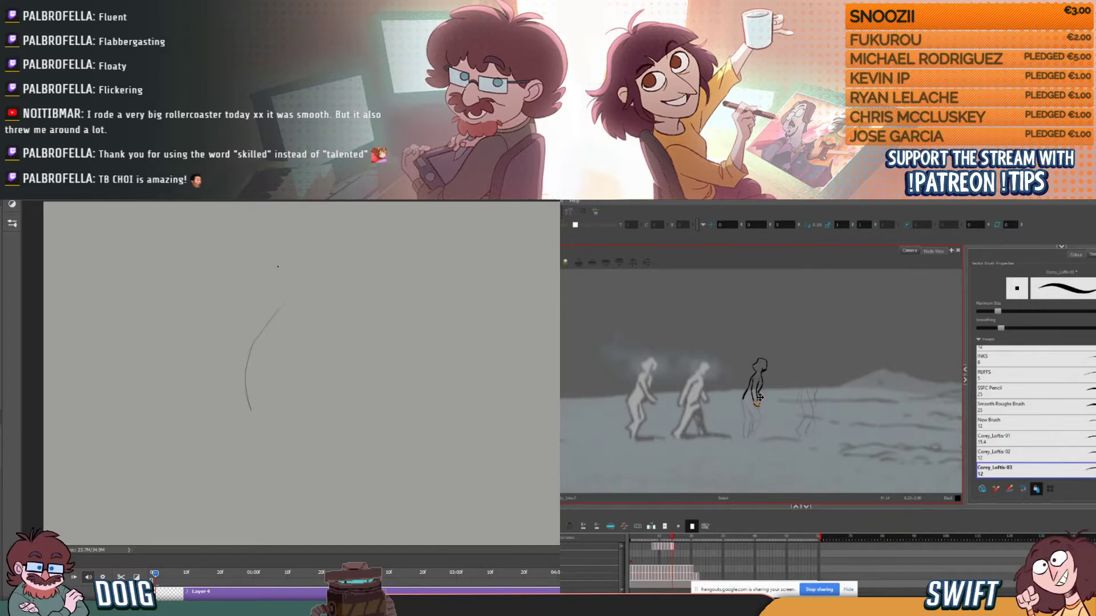
click(760, 399)
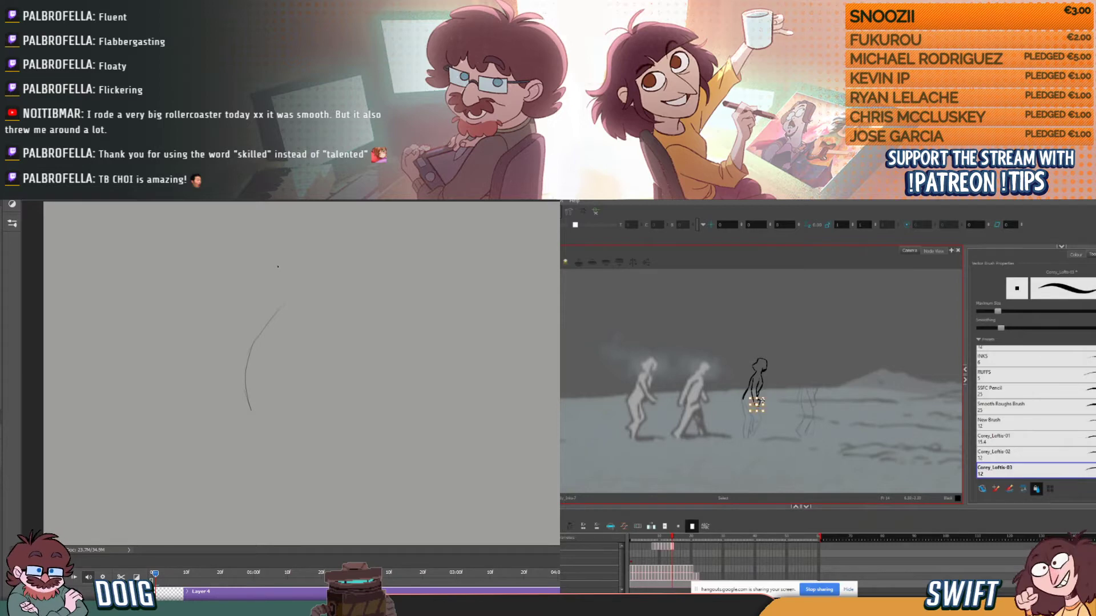
key(alt+b)
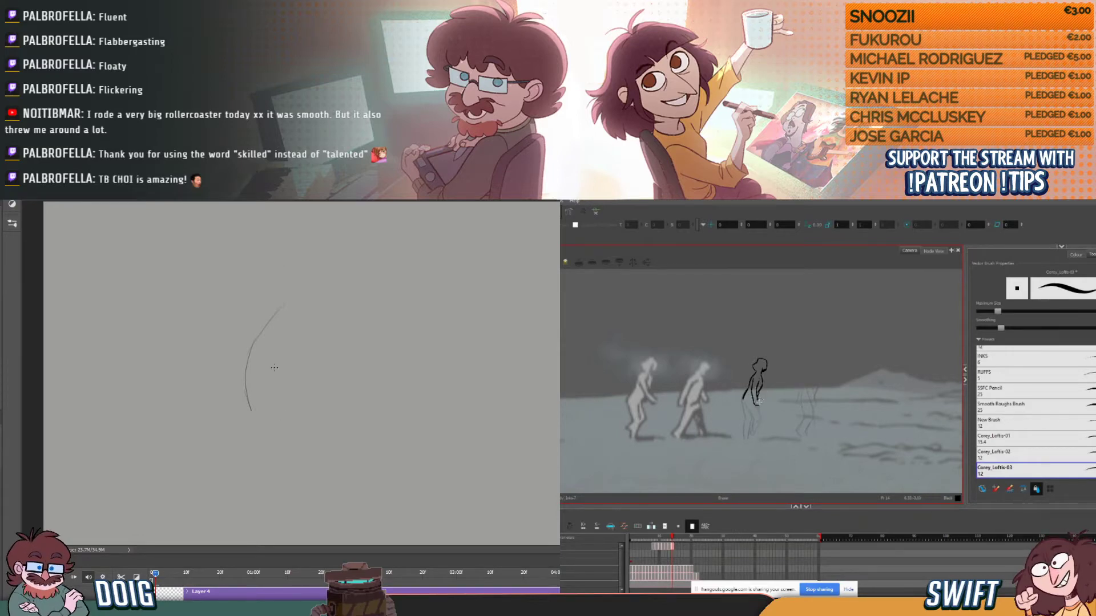
key(alt+b)
key(comma)
key(period)
- On the grey sketch canvas in Photoshop, extend the long curve downward and add the line closing its opposite side
mouse_move(248, 404)
mouse_down()
mouse_move(294, 462)
mouse_move(304, 461)
mouse_move(293, 451)
mouse_move(311, 434)
mouse_up()
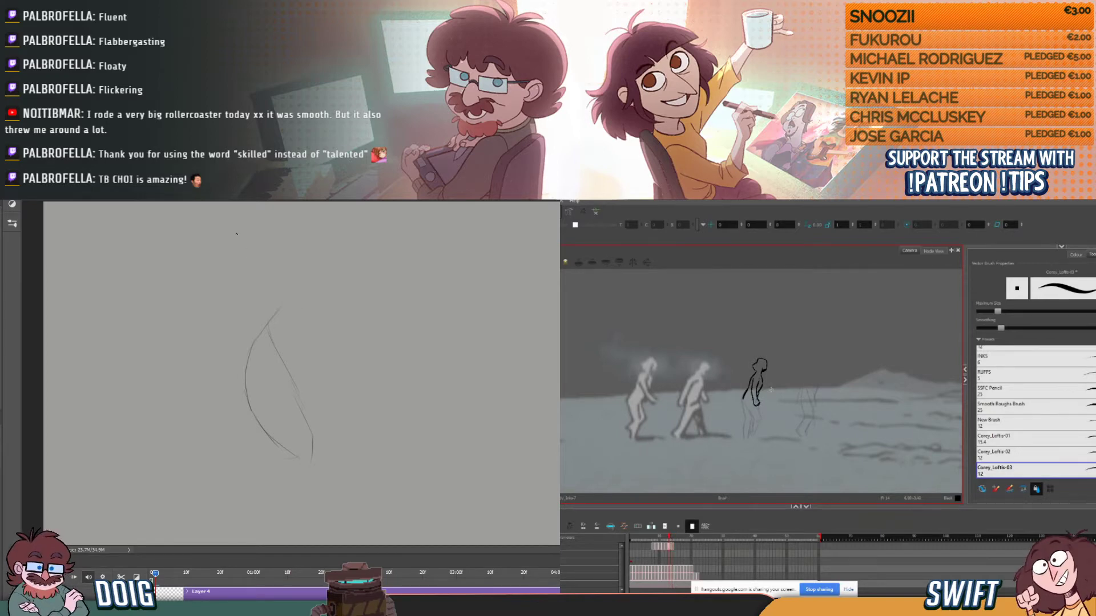
- Back in the walk animation, flip between the current and previous drawings to compare the third figure's torso and arm
key(comma)
key(period)
key(comma)
key(period)
key(comma)
key(period)
key(comma)
key(period)
key(comma)
key(period)
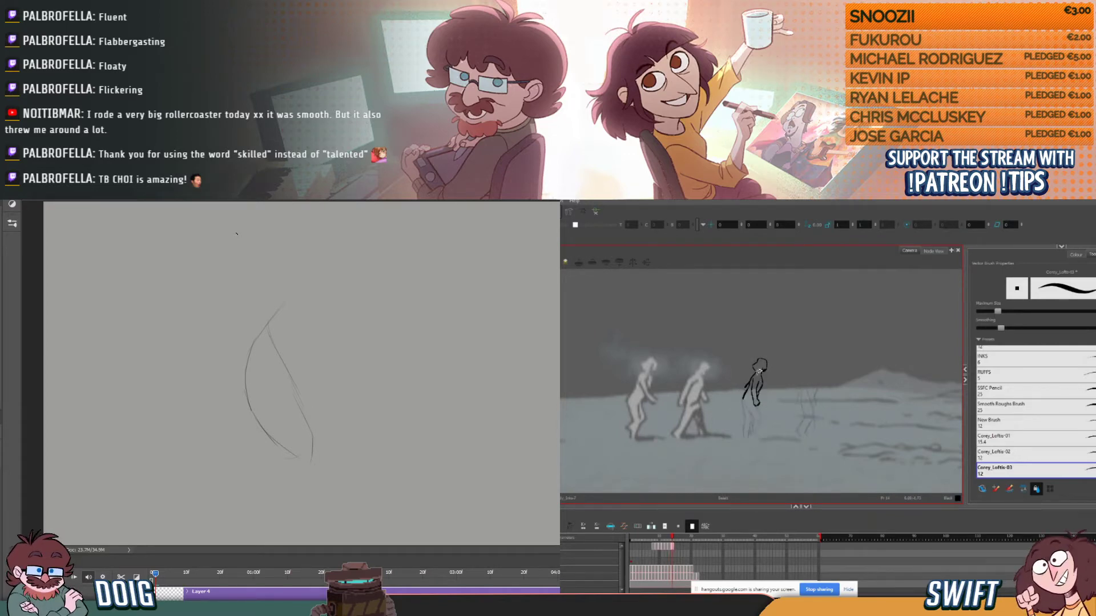
- Ink the stroke running beside the third figure's lower back, comparing it with the previous drawing
drag(744, 398, 750, 385)
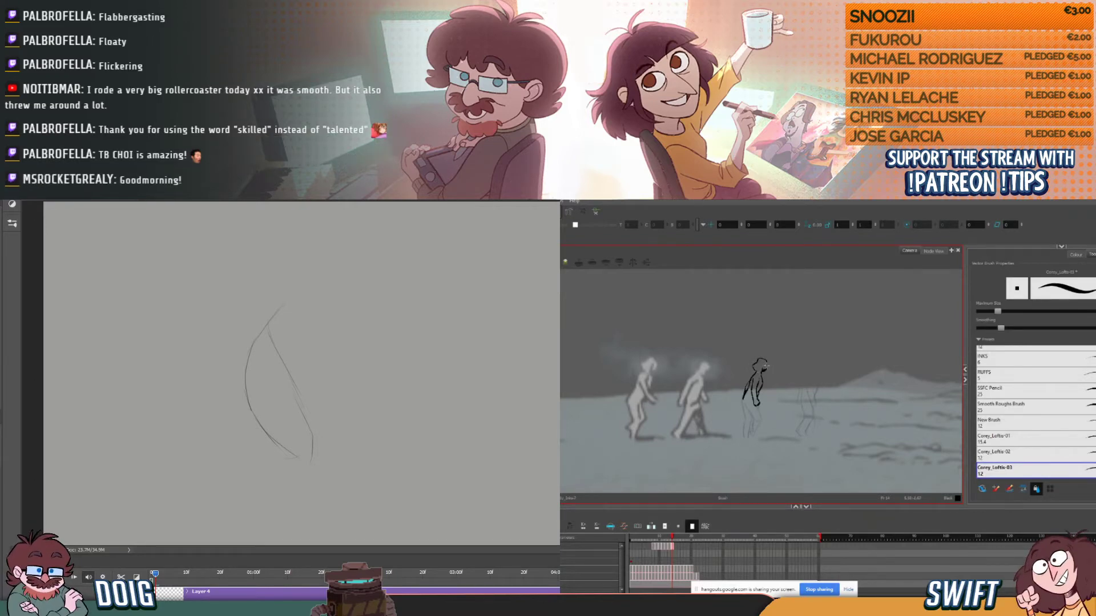
key(comma)
key(period)
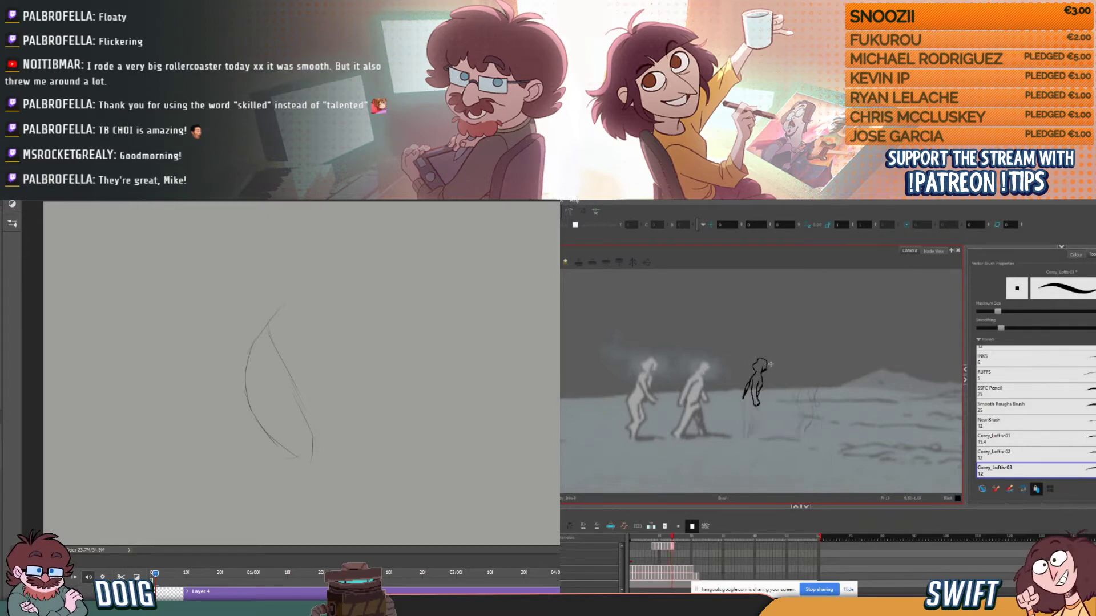
key(comma)
key(period)
key(comma)
key(period)
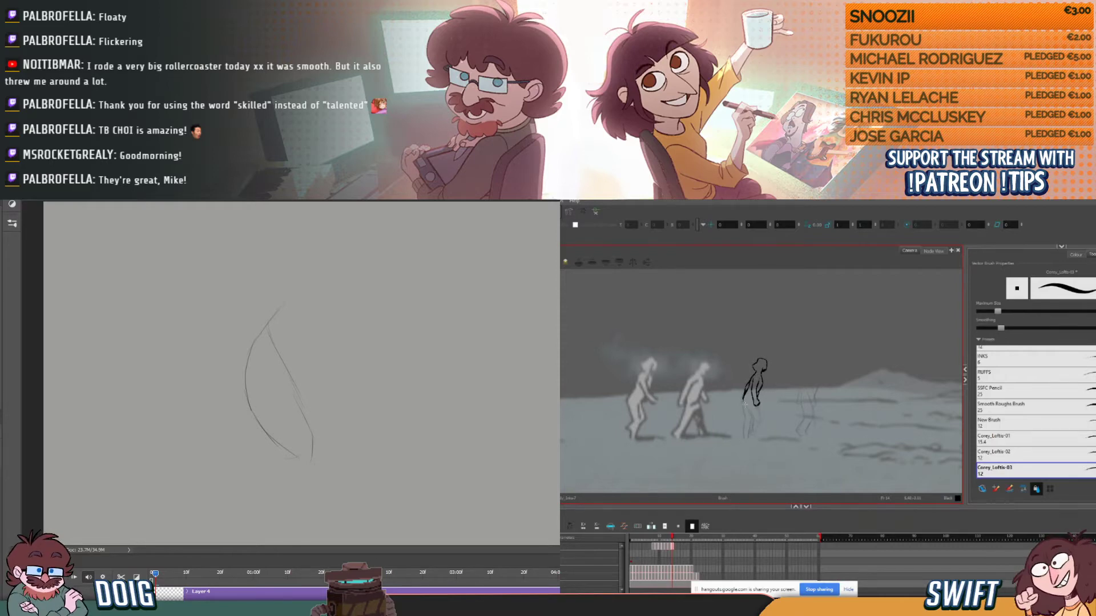
- Ink the curve from the lower back into the buttocks, flipping to the previous drawing for reference
key(comma)
key(period)
key(comma)
key(period)
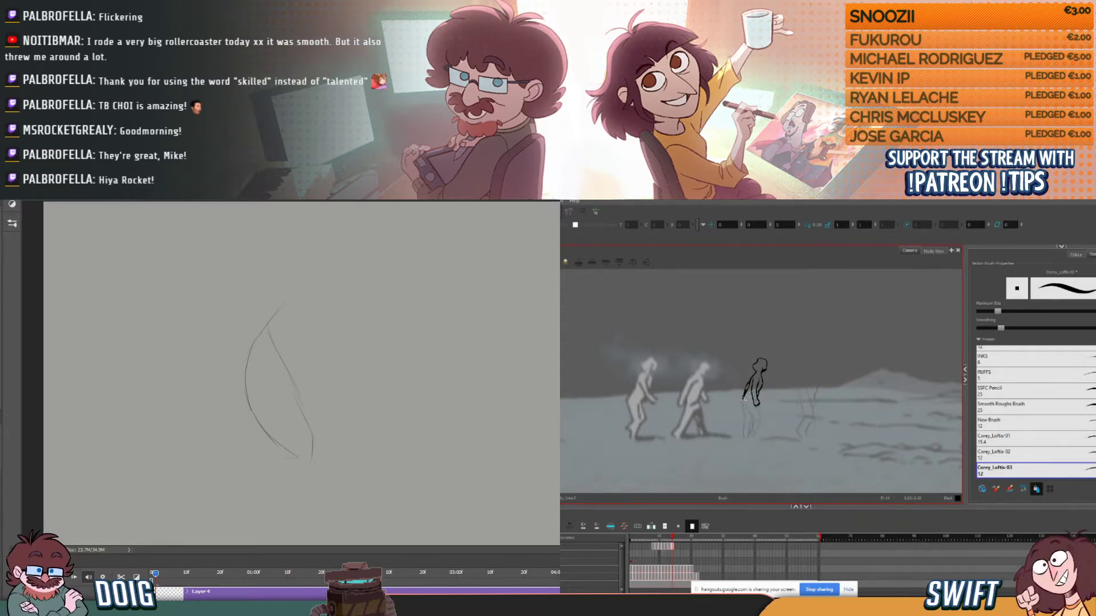
key(comma)
key(period)
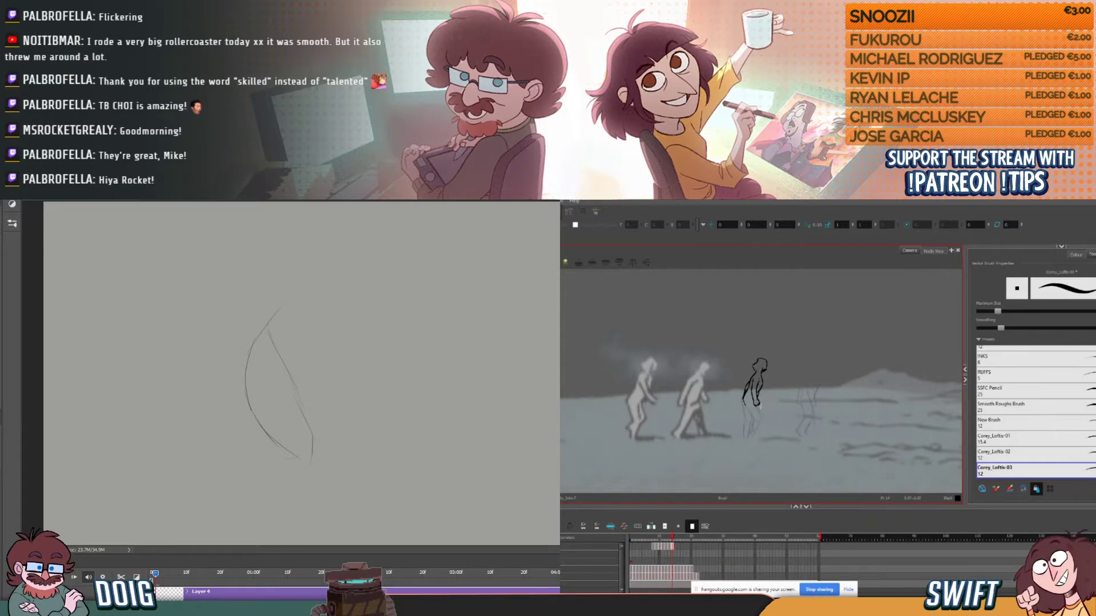
- Draw the hip and upper thigh strokes below the hand, checking them against the previous drawing
drag(758, 405, 760, 414)
key(comma)
key(period)
key(comma)
key(period)
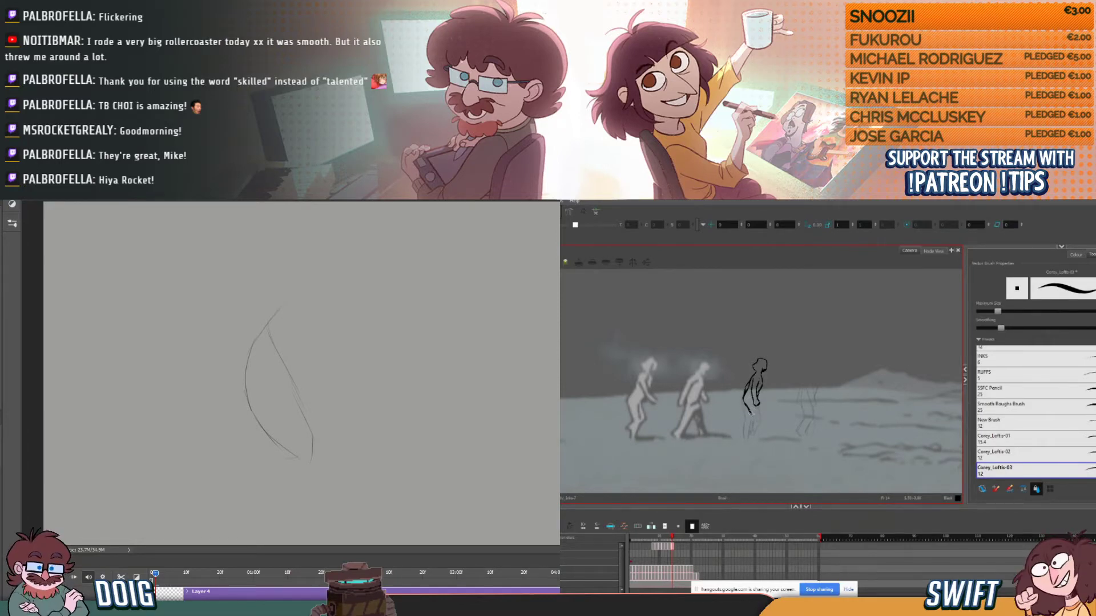
- Undo the heavy thigh stroke and ink the thigh and leg lines lighter, flipping to the previous drawing for reference
drag(749, 413, 753, 417)
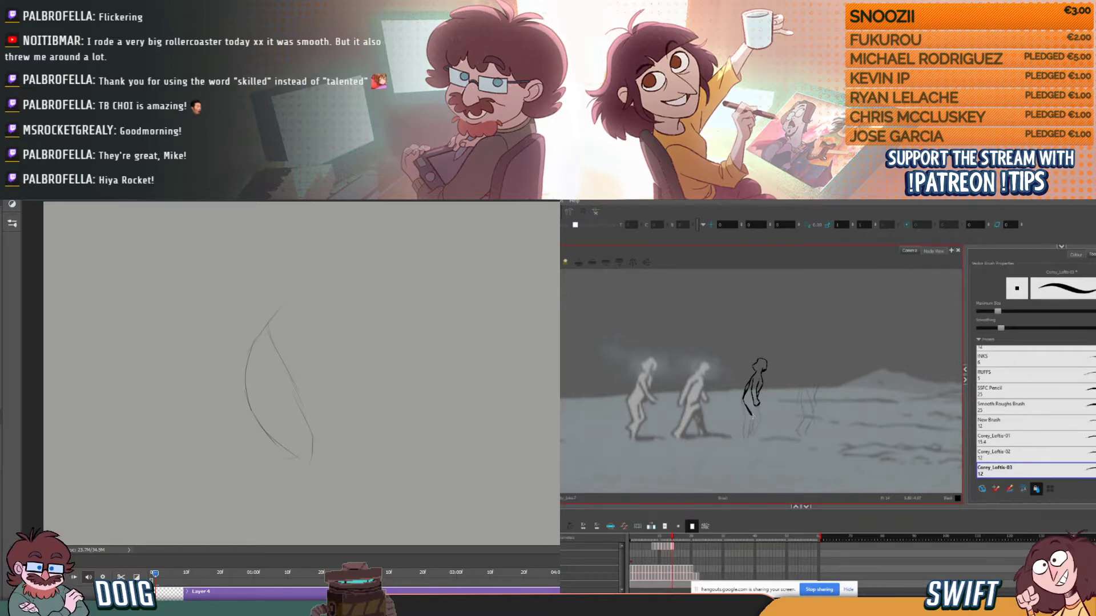
key(ctrl+z)
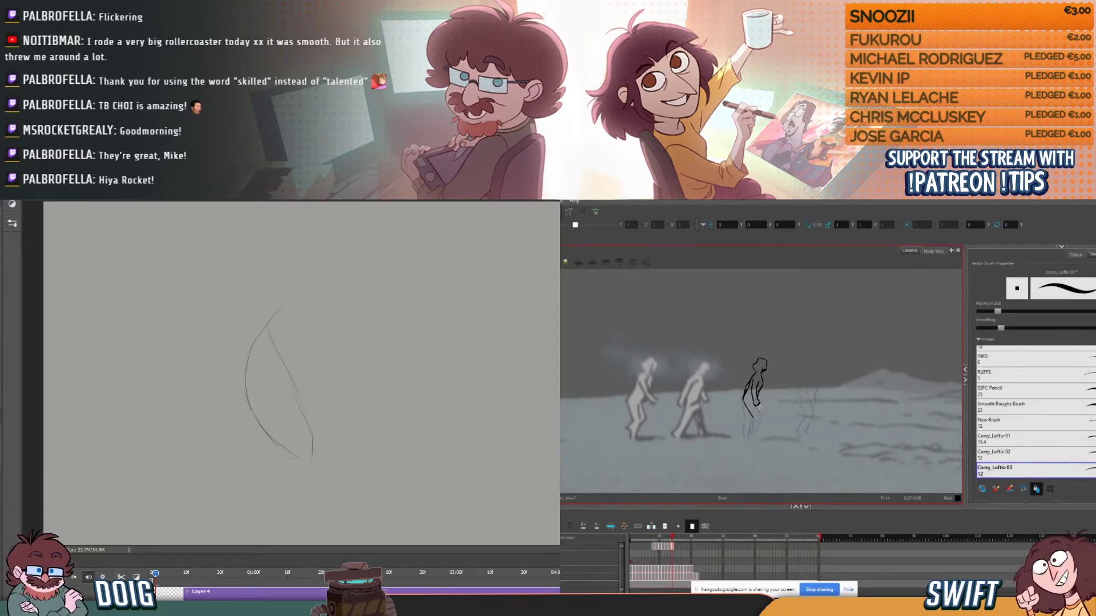
key(comma)
key(period)
key(comma)
key(period)
key(comma)
key(period)
key(comma)
key(period)
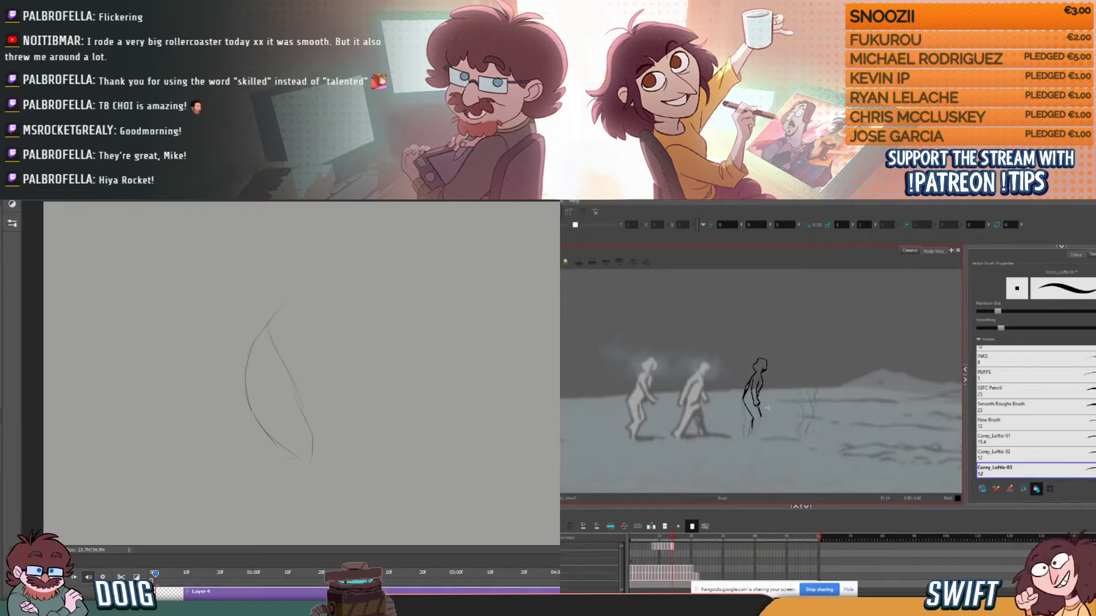
- Undo the lower-leg stroke and redraw it farther forward, comparing with the previous drawing
key(comma)
key(period)
key(ctrl+z)
key(comma)
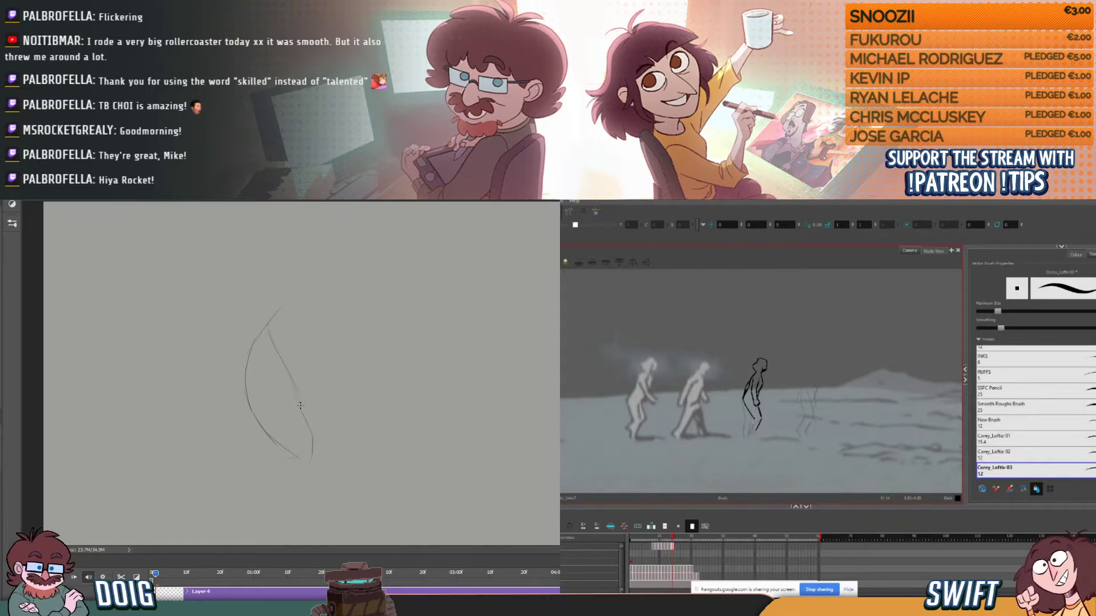
- On the grey Photoshop canvas, sketch the figure's hips, torso and raised thigh, selecting the walk figure's thigh stroke in between
drag(298, 400, 282, 309)
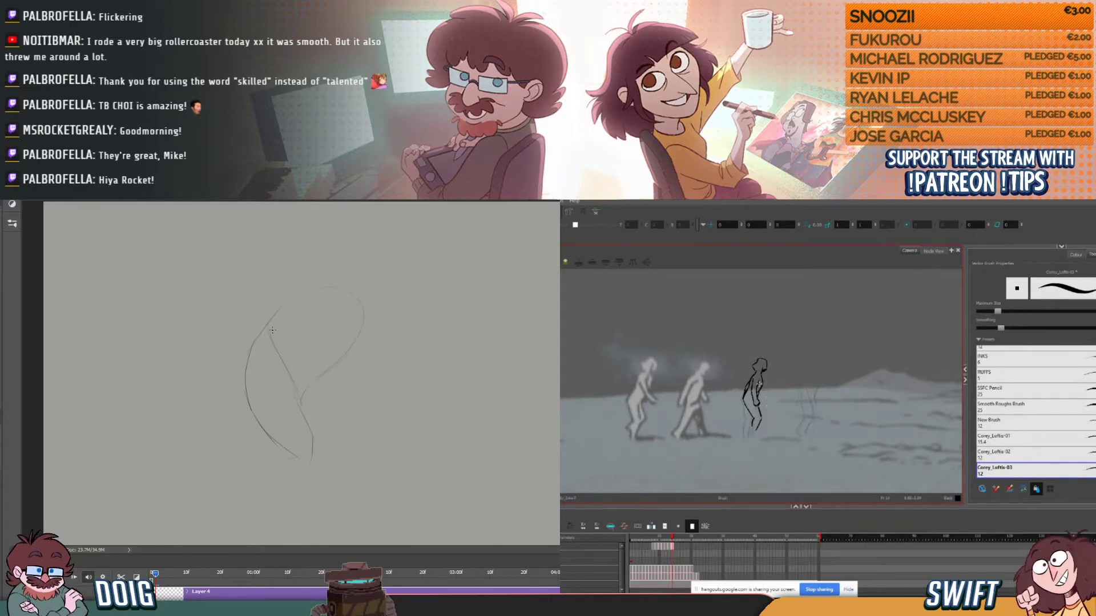
click(753, 410)
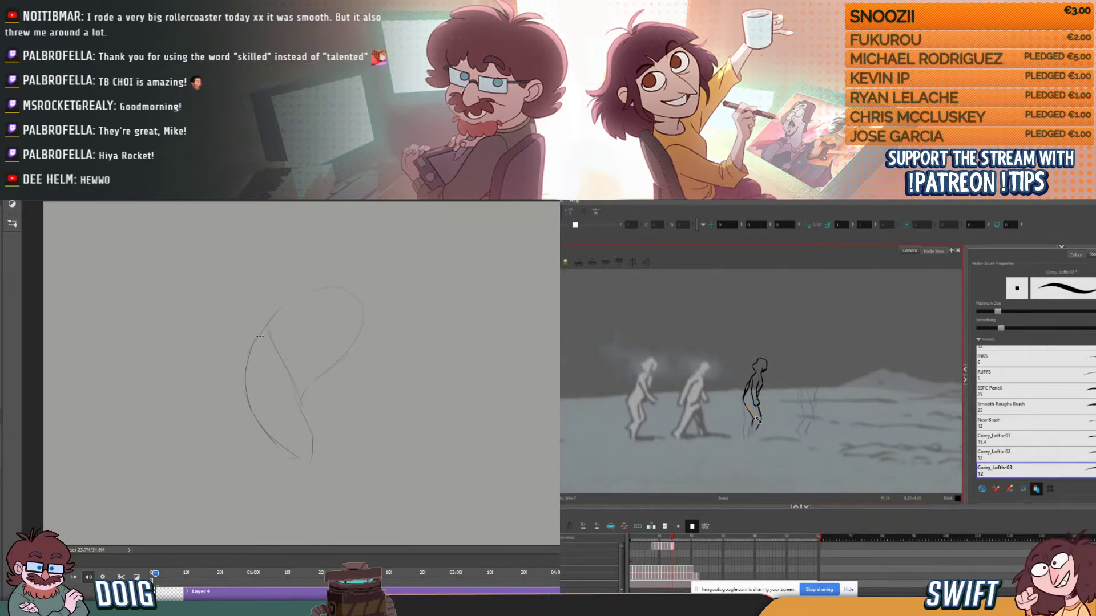
drag(266, 326, 309, 309)
drag(353, 255, 350, 354)
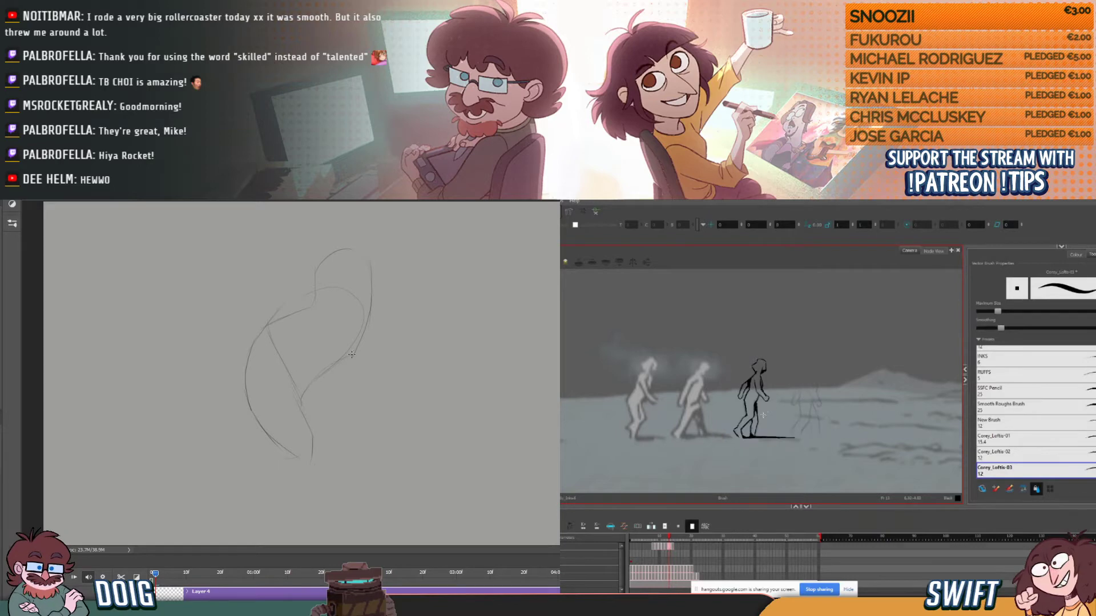
drag(314, 428, 398, 448)
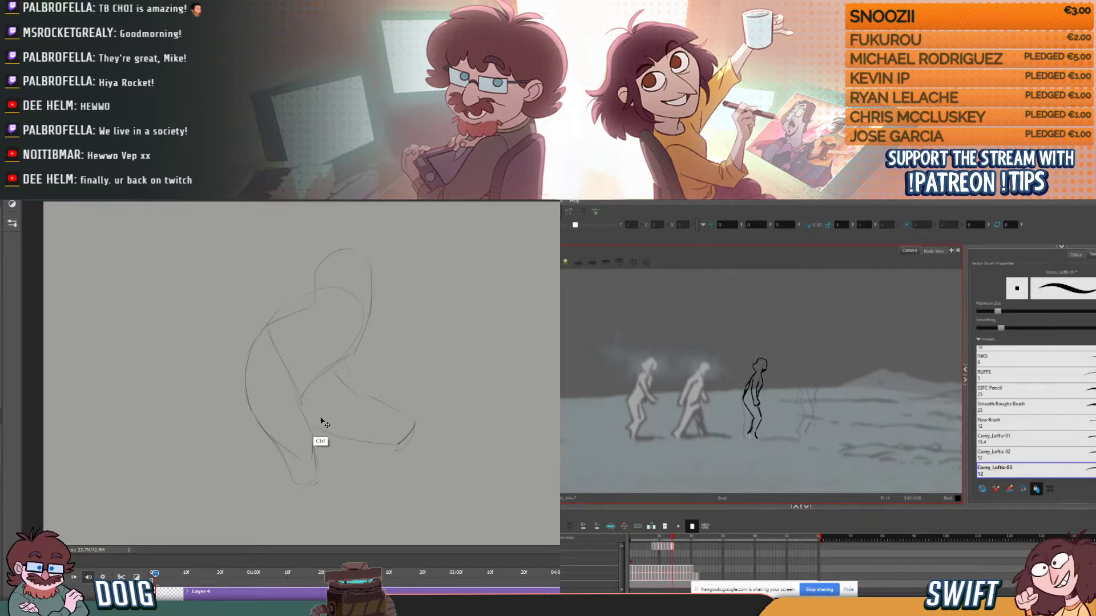
- Scale the figure sketch down with Free Transform and move it up to leave room for the lower legs
key(ctrl+t)
mouse_move(417, 275)
mouse_down()
mouse_move(390, 262)
mouse_move(352, 304)
mouse_up()
key(Return)
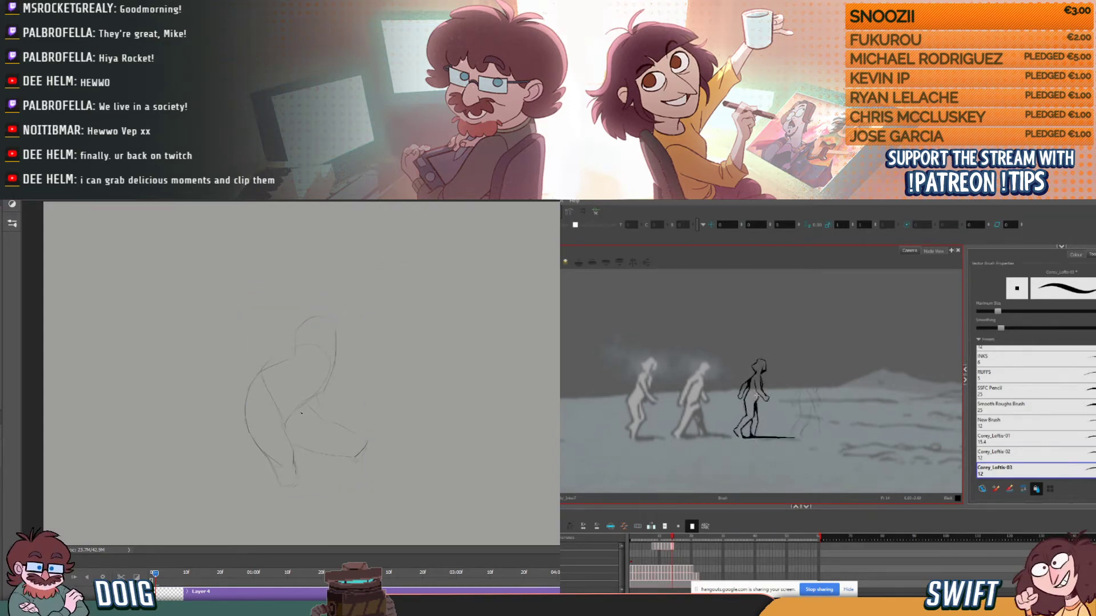
mouse_move(292, 402)
mouse_down()
mouse_move(292, 376)
mouse_move(309, 392)
mouse_up()
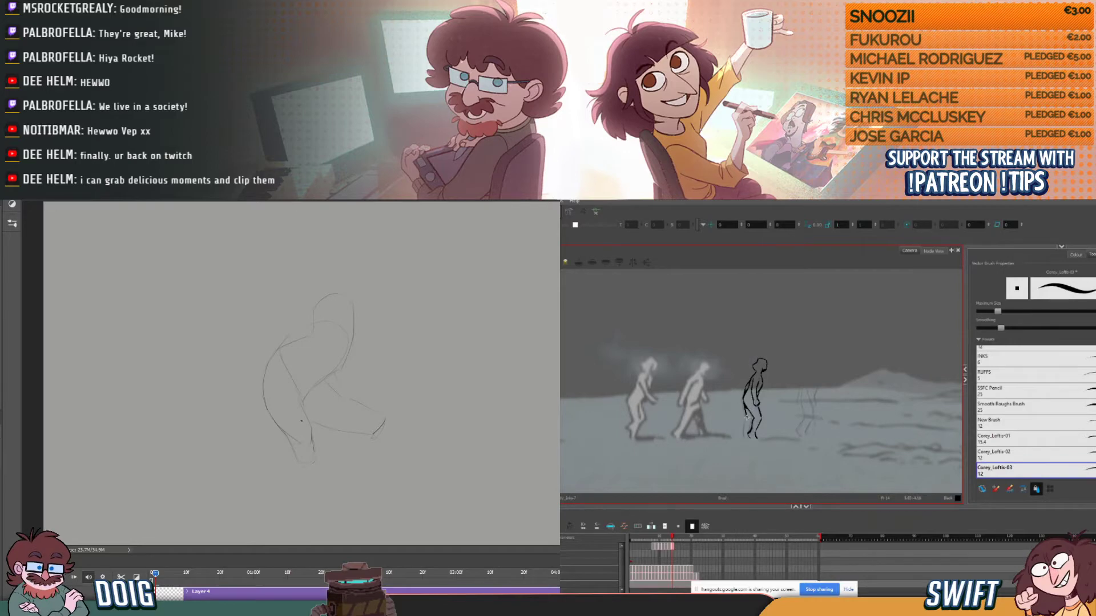
drag(298, 420, 297, 398)
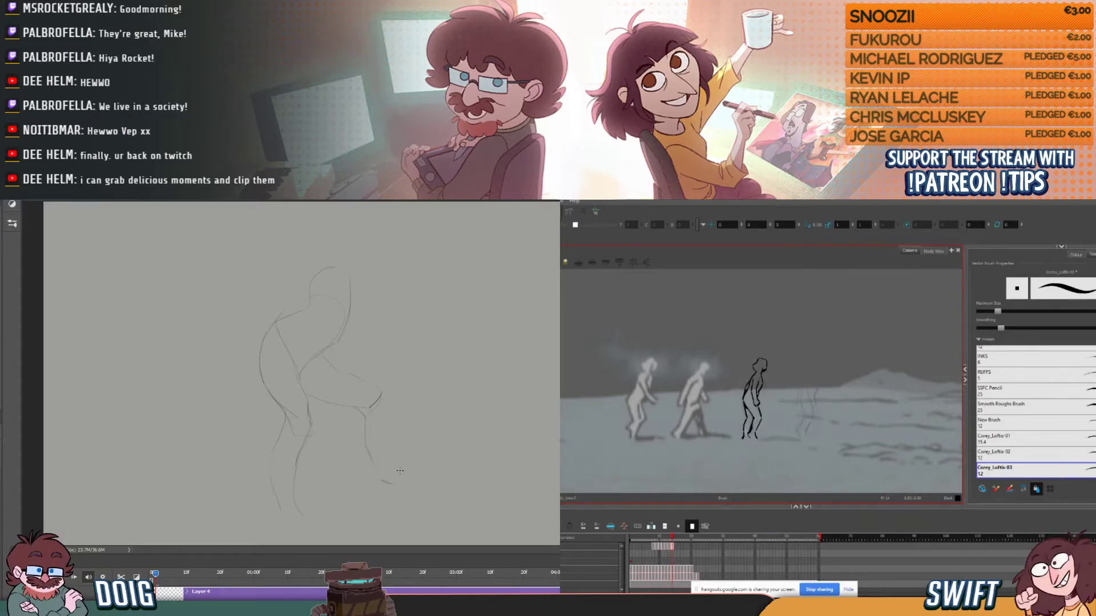
- Sketch the raised leg's shin, the bent arm behind the torso and the other arm reaching toward the knee
drag(383, 395, 396, 480)
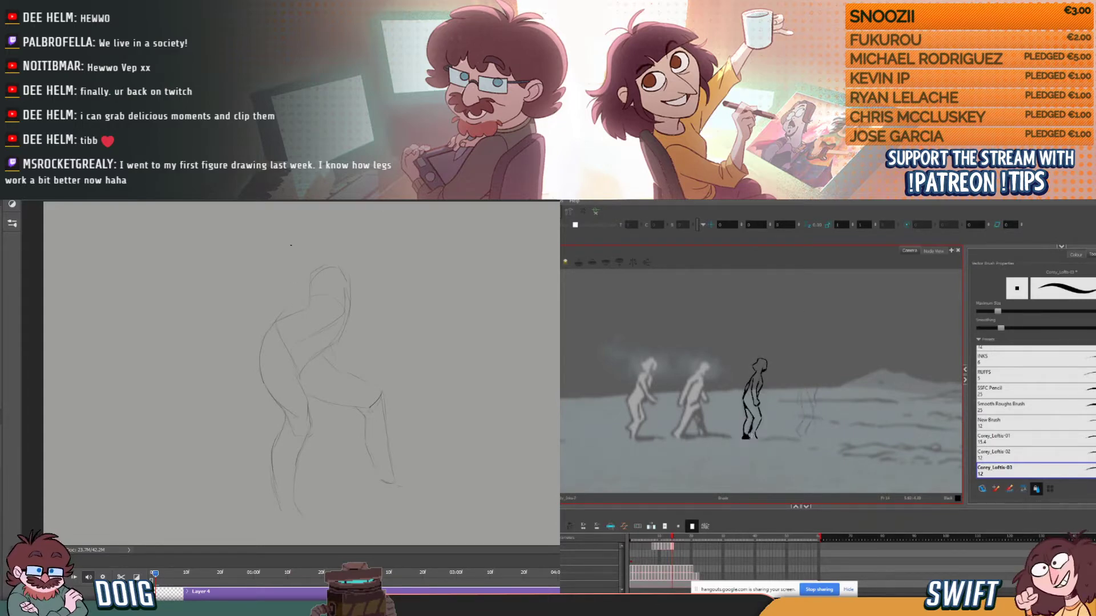
drag(327, 263, 307, 286)
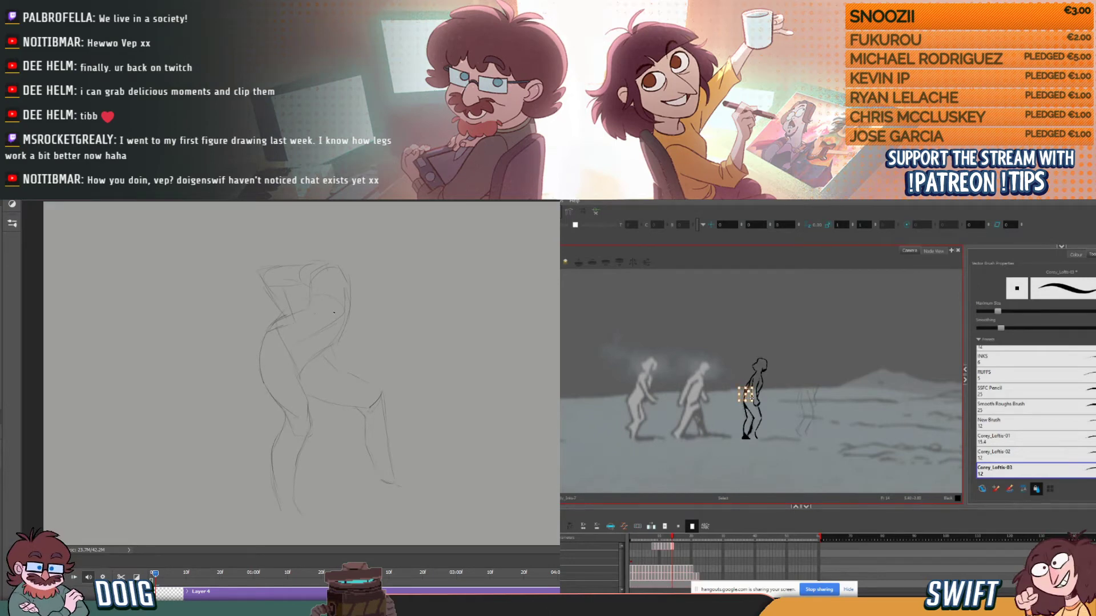
mouse_move(351, 278)
mouse_down()
mouse_move(364, 301)
mouse_move(363, 314)
mouse_move(349, 312)
mouse_up()
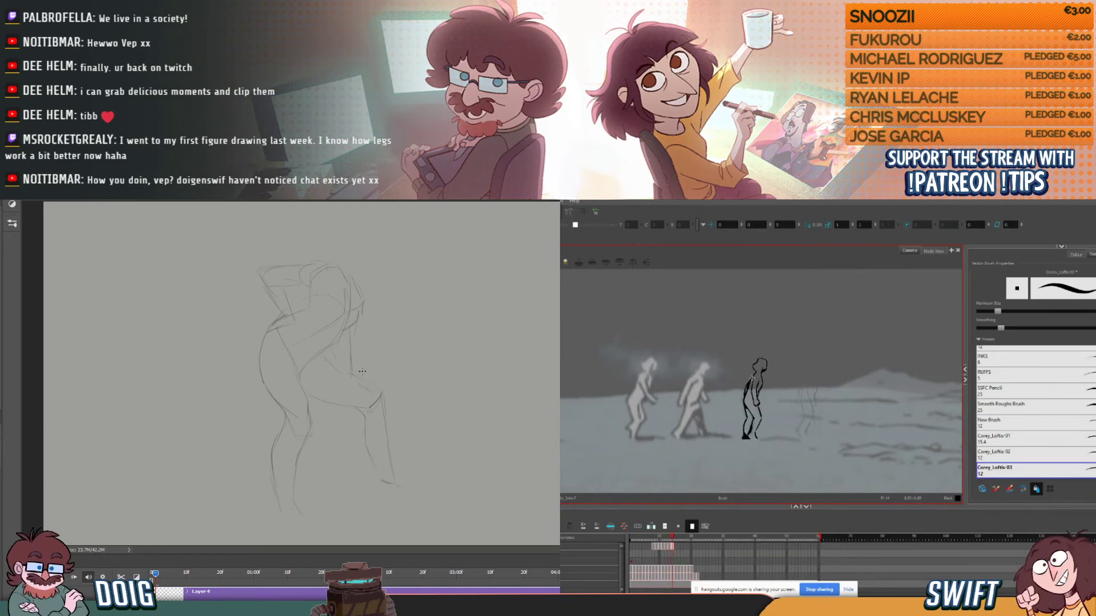
- In the walk animation, compare the third figure's arm with the previous drawing and return to the Brush tool
key(period)
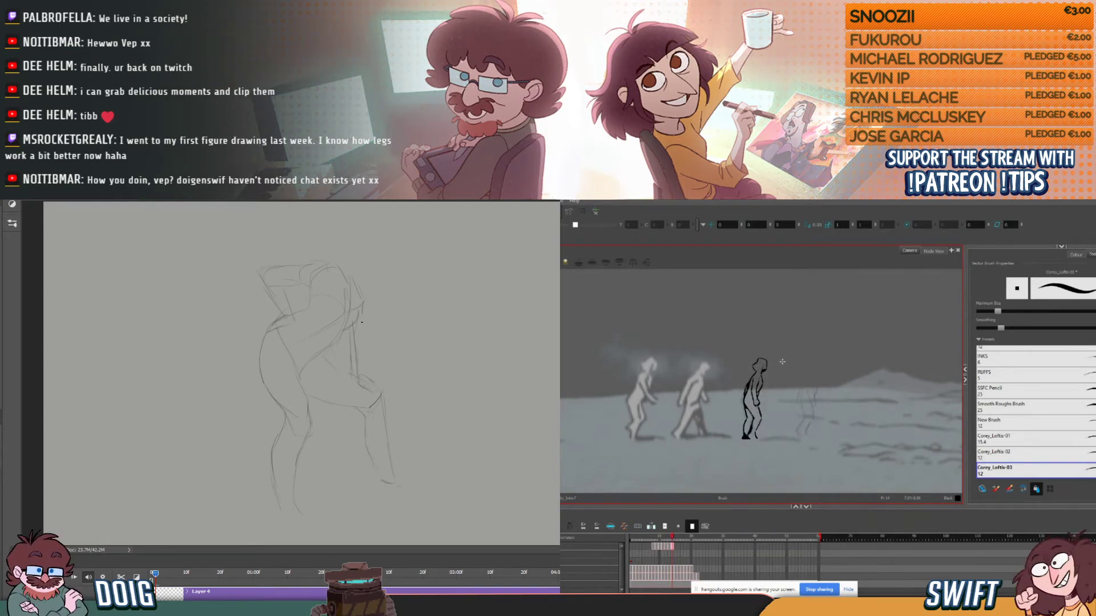
key(comma)
key(period)
key(comma)
key(period)
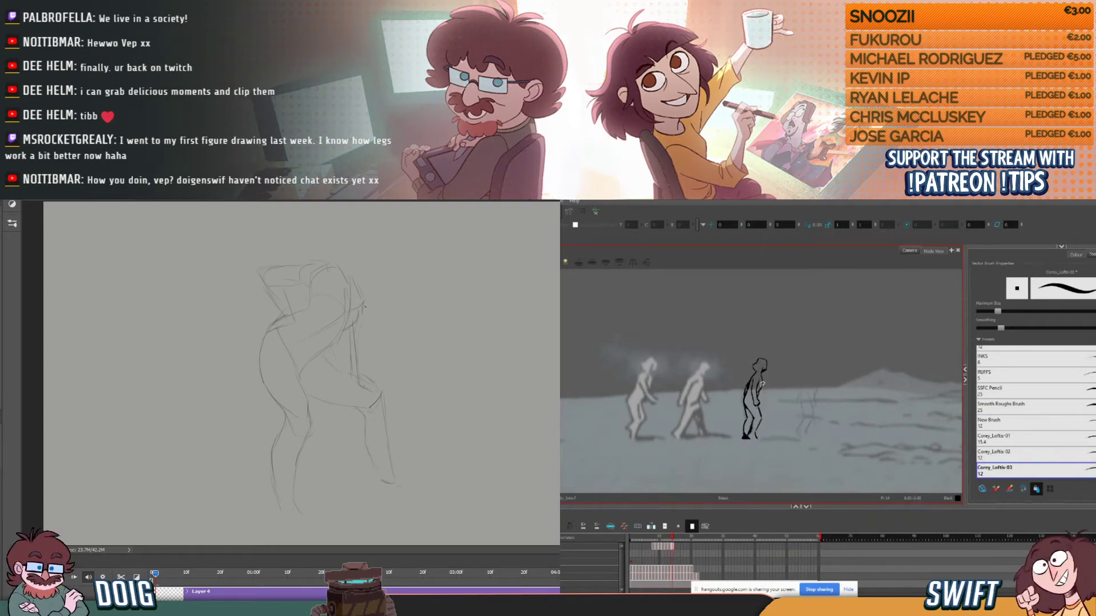
key(alt+b)
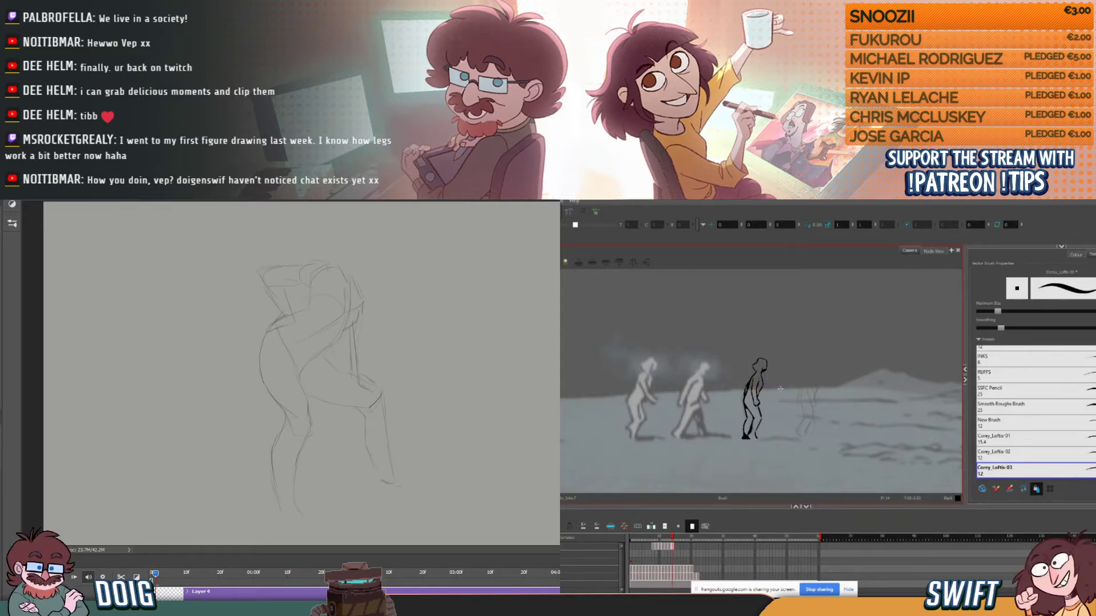
- Flip between the third walking figure's current and previous drawings to compare the leg poses
key(comma)
key(period)
key(comma)
key(period)
key(comma)
key(period)
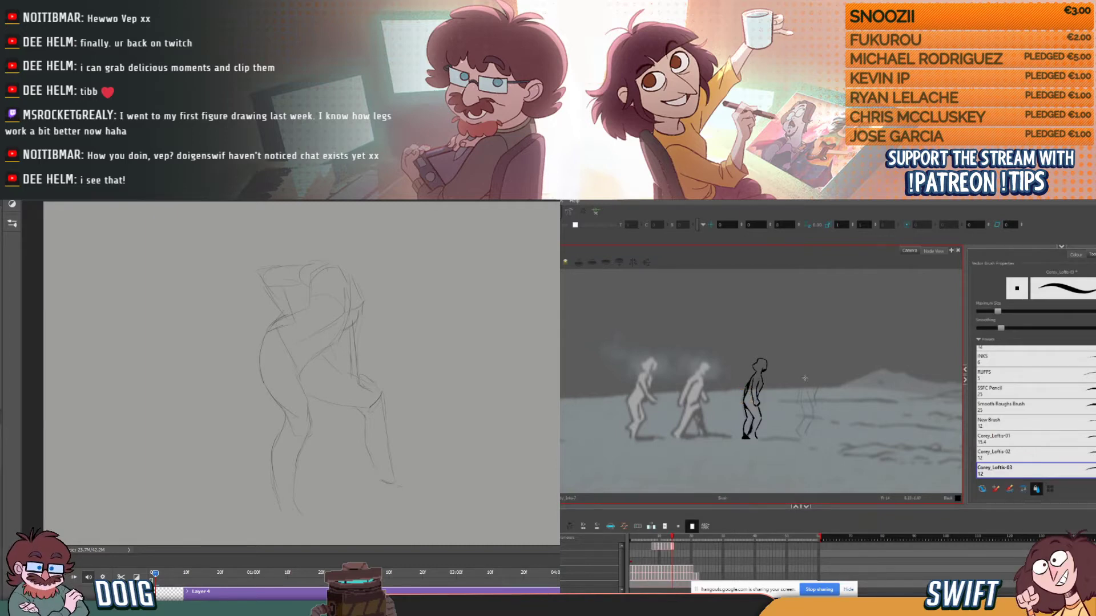
key(comma)
key(period)
key(comma)
key(period)
key(comma)
key(period)
- Delete the third figure's unwanted leg stroke, redraw the lower leg with the Brush and save the scene
click(759, 418)
key(alt+b)
key(alt+s)
click(746, 421)
key(Delete)
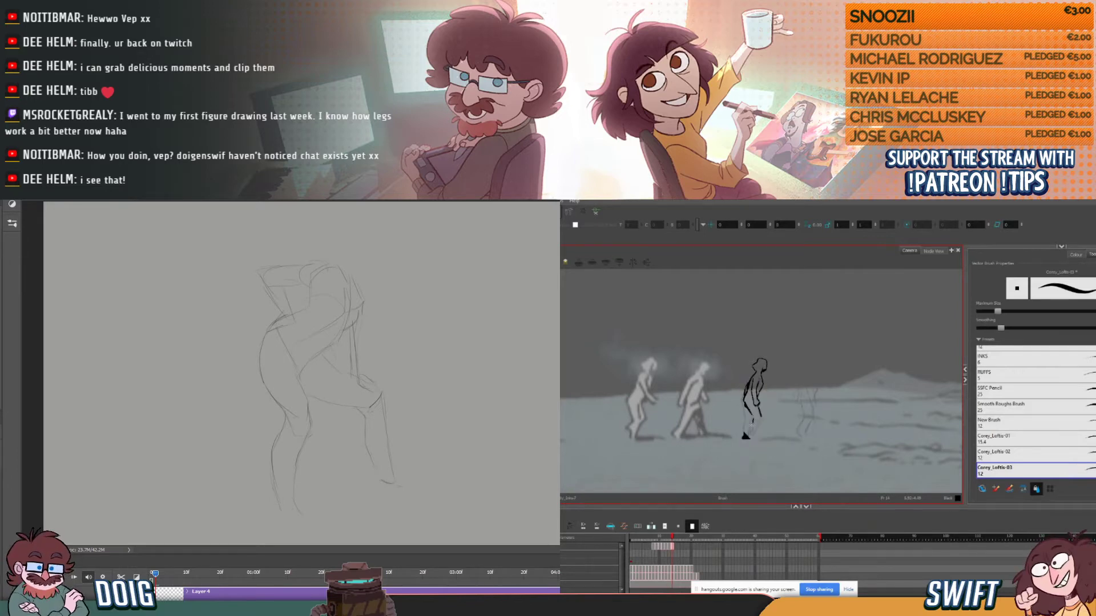
drag(751, 425, 751, 433)
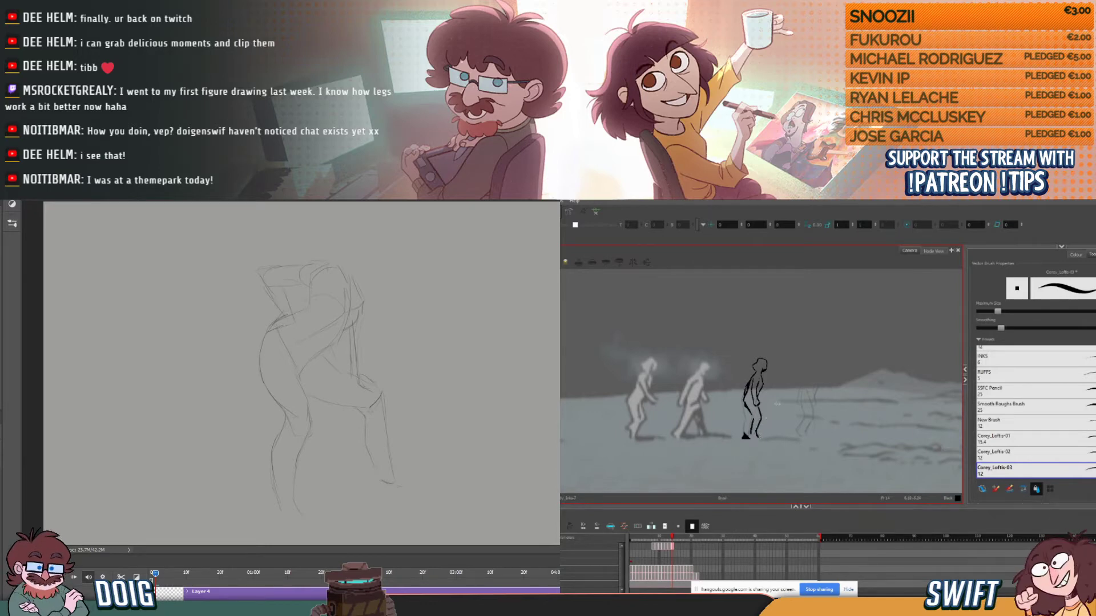
key(ctrl+s)
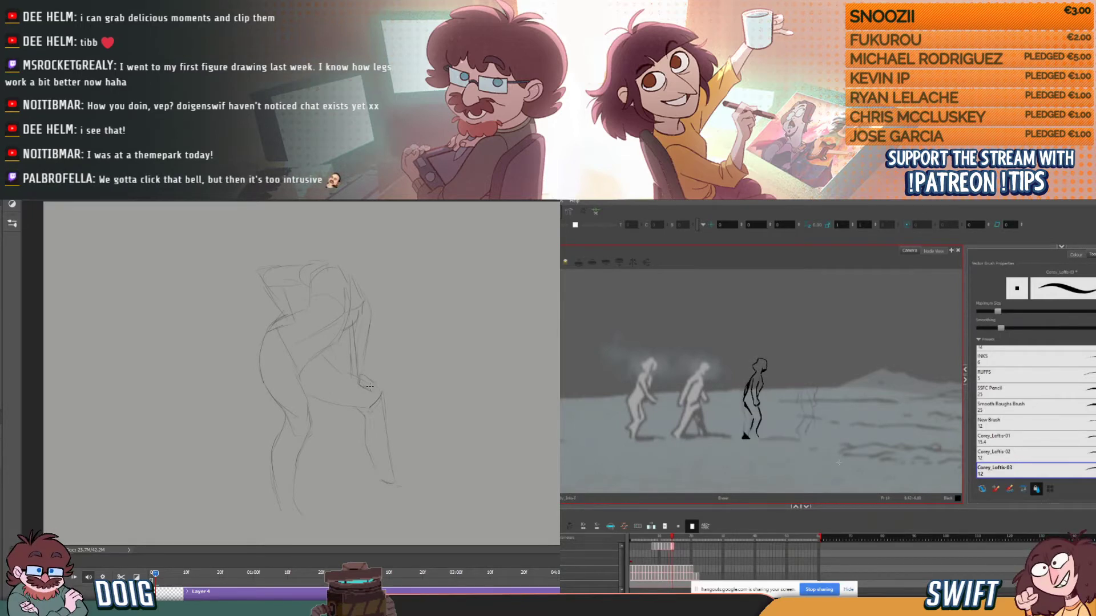
- On the Photoshop canvas, sketch the figure's shoulder, neck and oval head, comparing the neighbouring walk drawings in between
key(comma)
key(period)
key(comma)
key(period)
key(alt+b)
mouse_move(363, 296)
mouse_down()
mouse_move(360, 255)
mouse_move(343, 272)
mouse_up()
drag(348, 221, 357, 228)
key(comma)
key(period)
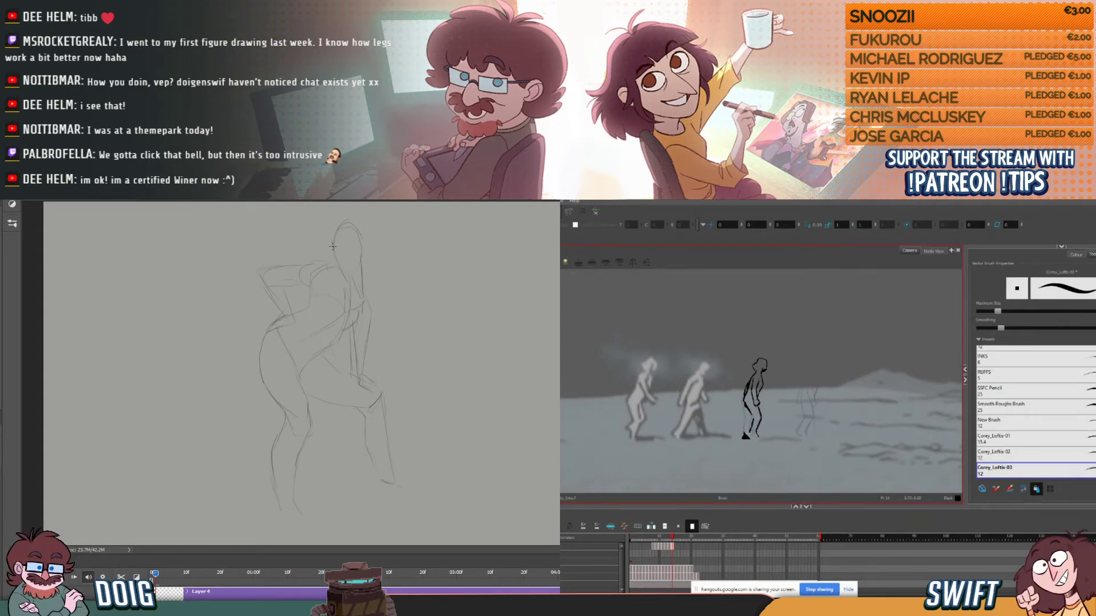
drag(334, 231, 334, 247)
key(comma)
key(period)
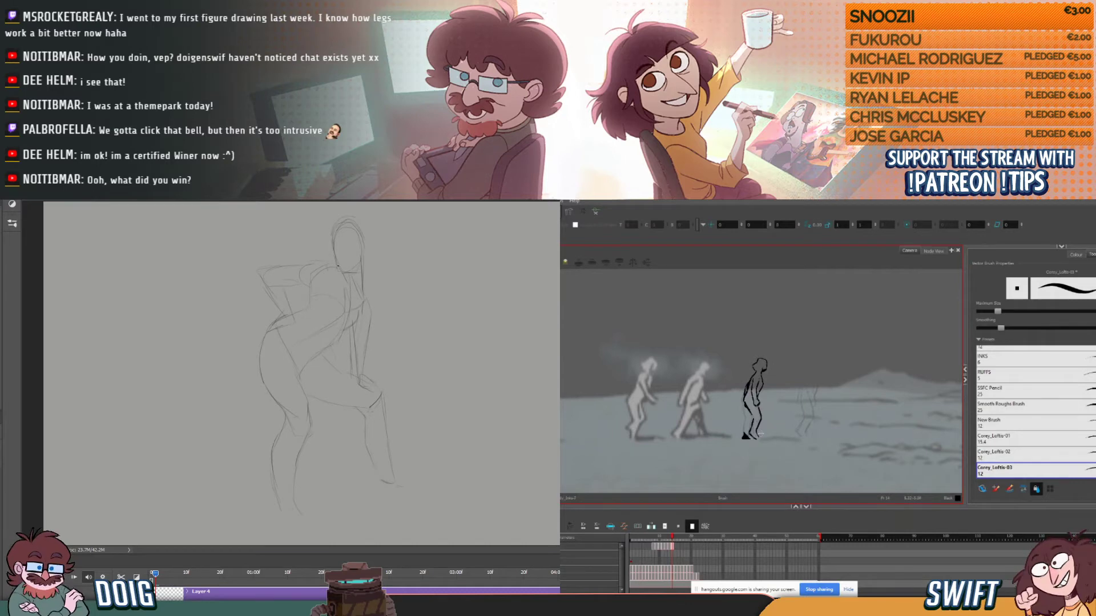
- In the walk animation, ink the third figure's flat shadow along the ground from its feet, undoing the last stroke
drag(759, 437, 798, 441)
key(ctrl+z)
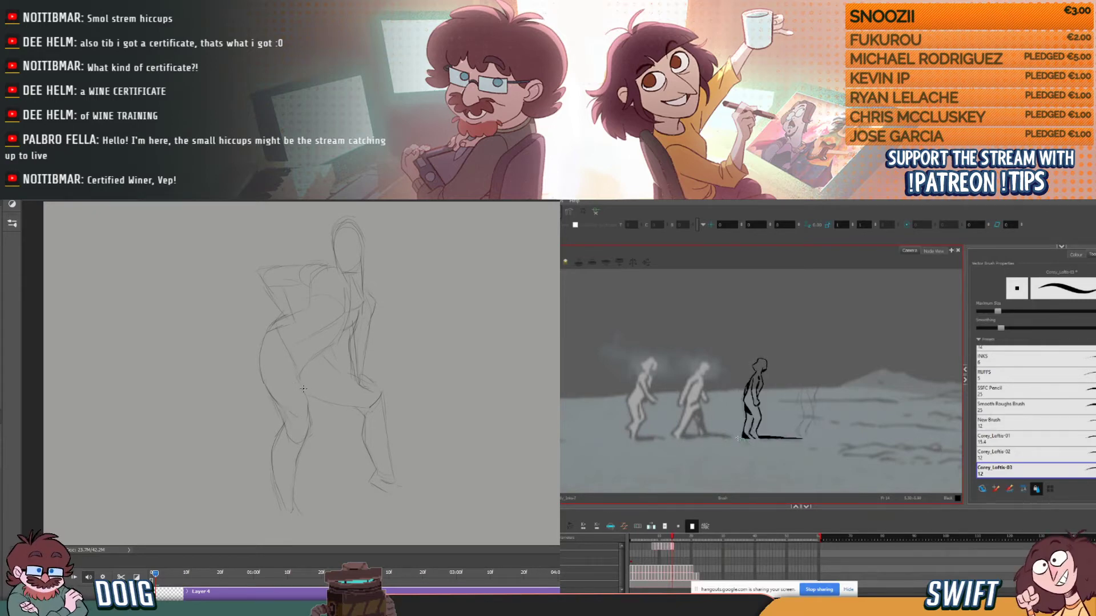
- Strengthen the underside of the raised thigh in the Photoshop sketch and advance the walk animation to its next empty drawing
drag(312, 391, 358, 410)
key(comma)
key(period)
key(period)
key(comma)
key(period)
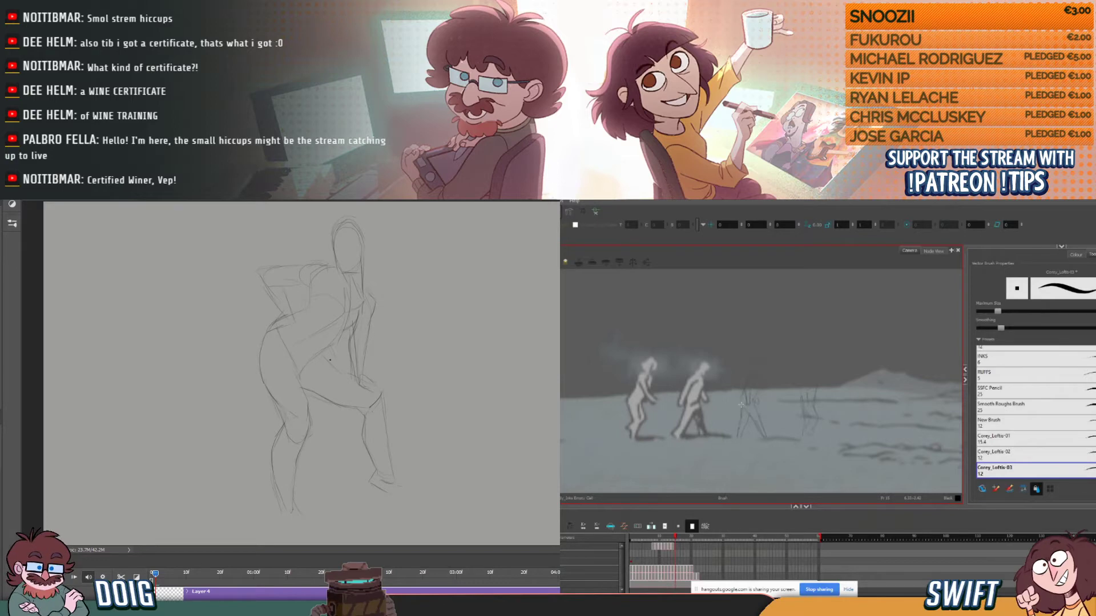
- Firm up the upper contour of the raised thigh in Photoshop and sketch long hair falling behind the shoulder
drag(330, 366, 364, 385)
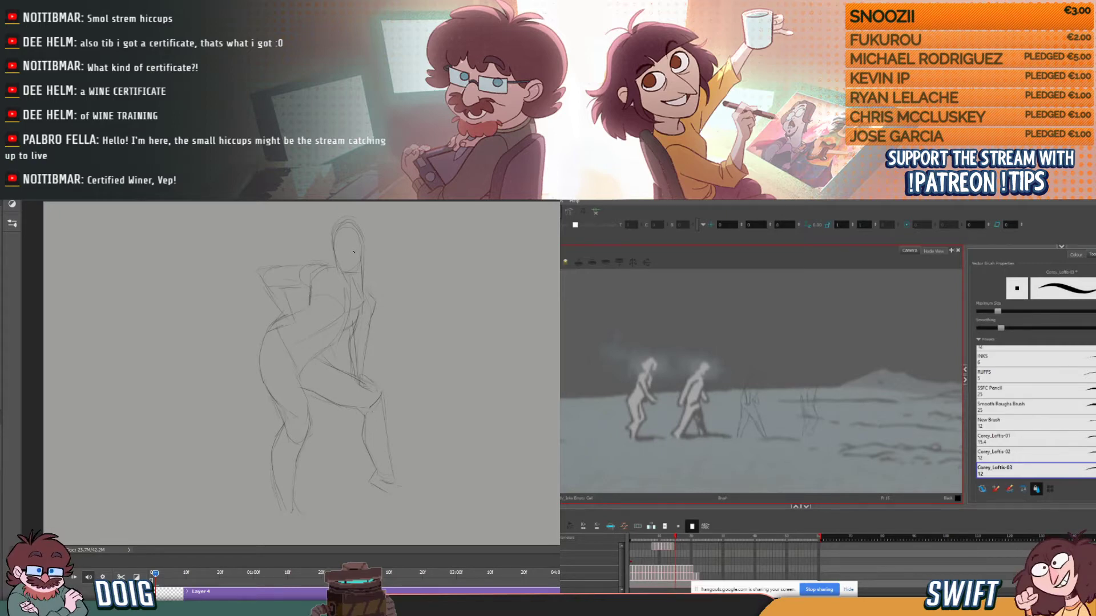
drag(375, 319, 364, 232)
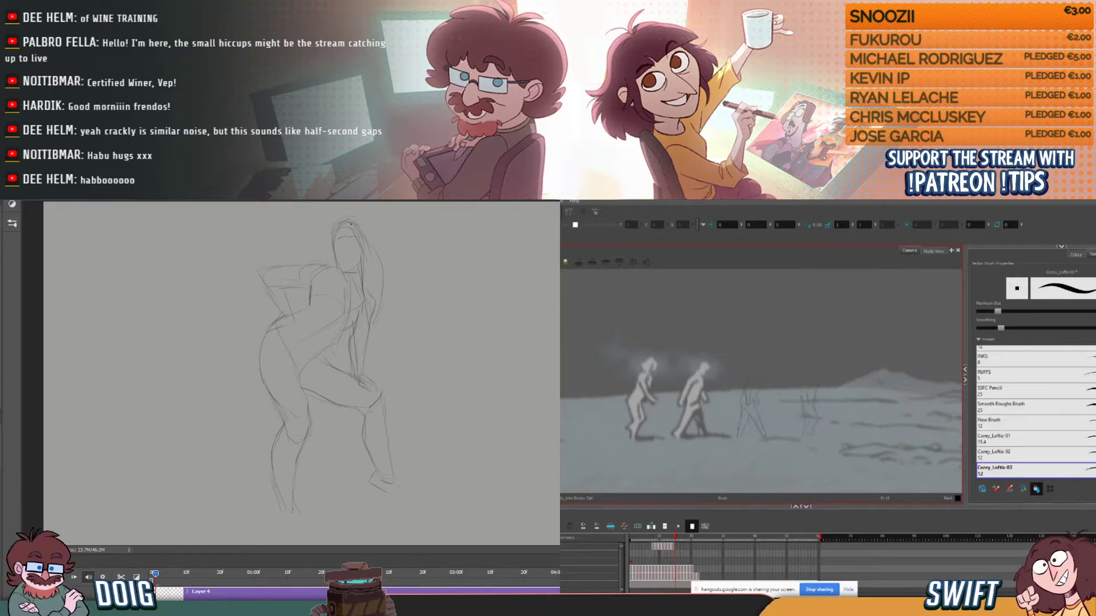
drag(368, 236, 376, 259)
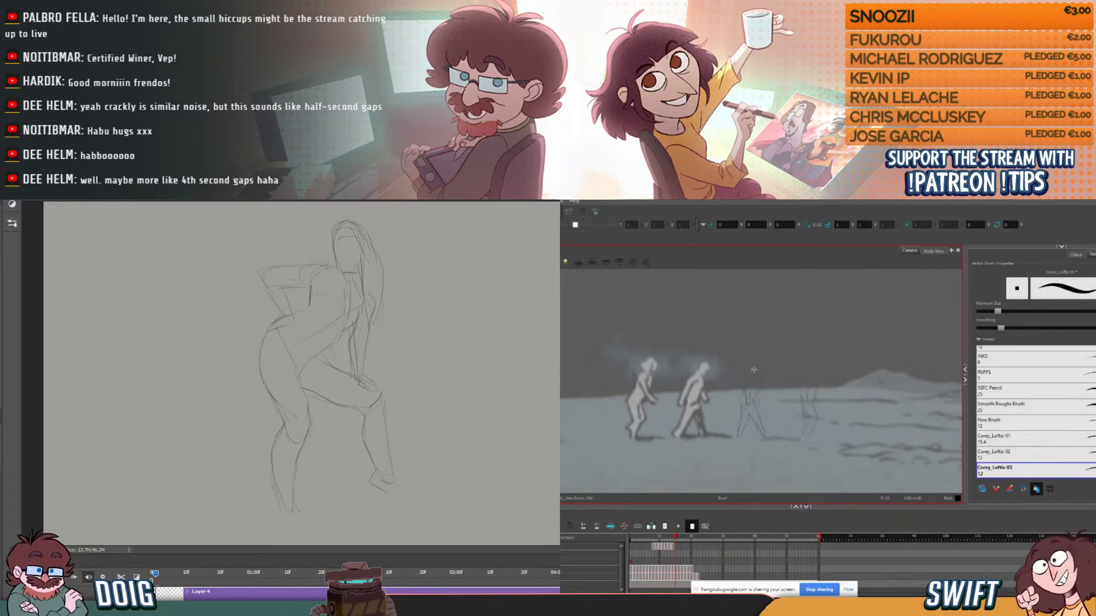
- On the new walk drawing, ink the back of the third figure's head, checking it against the previous drawing
drag(751, 365, 754, 371)
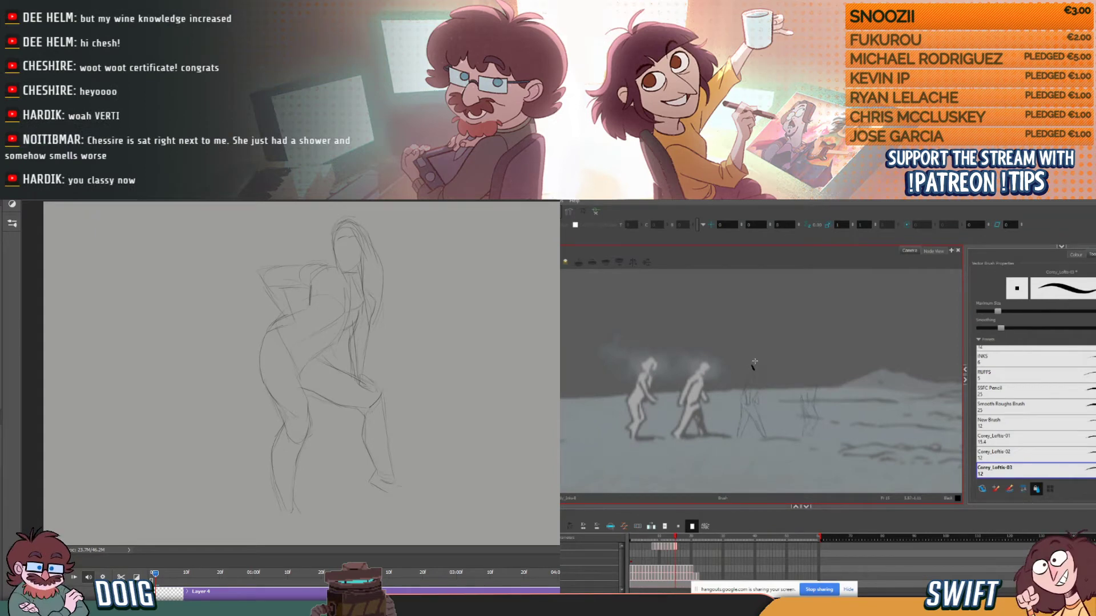
drag(751, 365, 755, 361)
key(comma)
key(period)
key(comma)
key(period)
key(comma)
key(period)
key(comma)
key(period)
key(comma)
key(period)
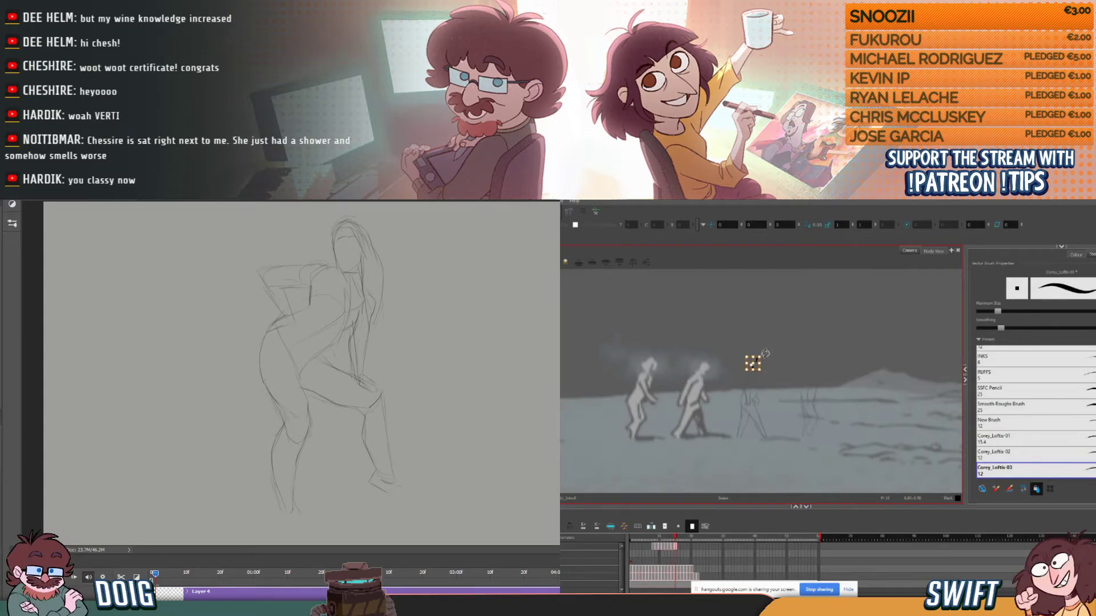
key(comma)
key(period)
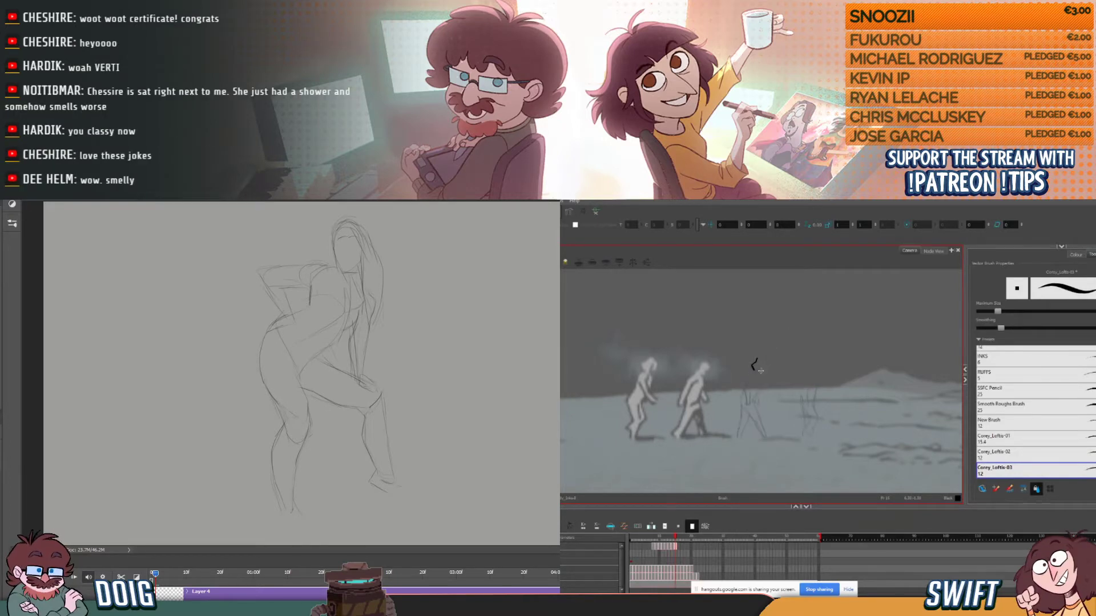
- Continue the third figure's head outline around the crown and face, flipping to the previous drawing for alignment
key(comma)
key(period)
key(comma)
key(period)
key(comma)
key(period)
key(comma)
key(period)
key(comma)
key(period)
key(comma)
key(period)
key(comma)
key(period)
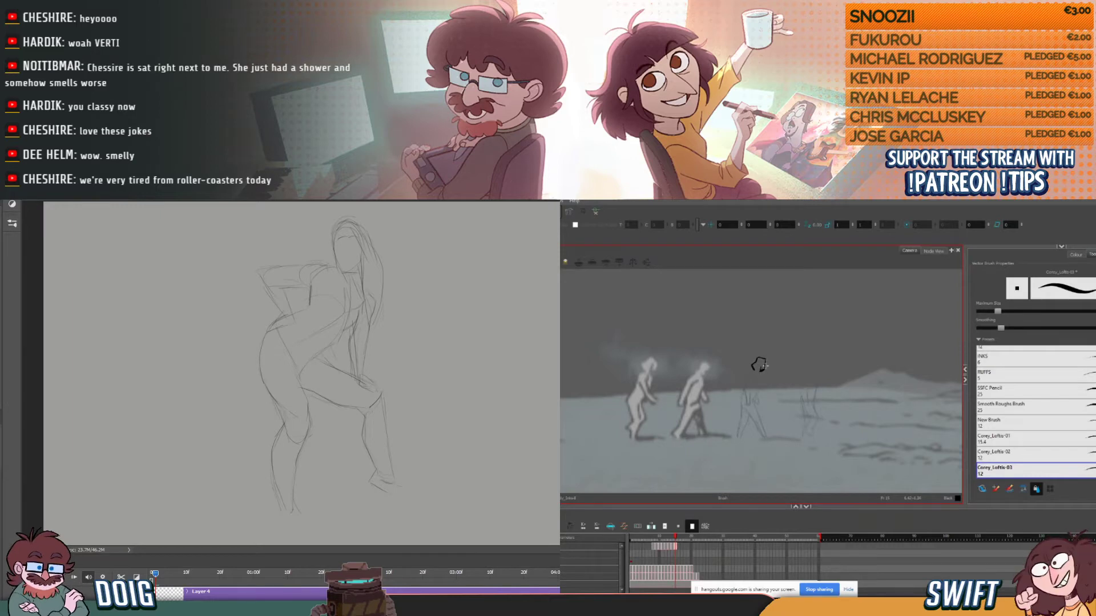
- Work over the face side of the third figure's head outline with the Brush and compare it with the previous drawing
click(765, 362)
click(760, 365)
click(765, 369)
key(alt+b)
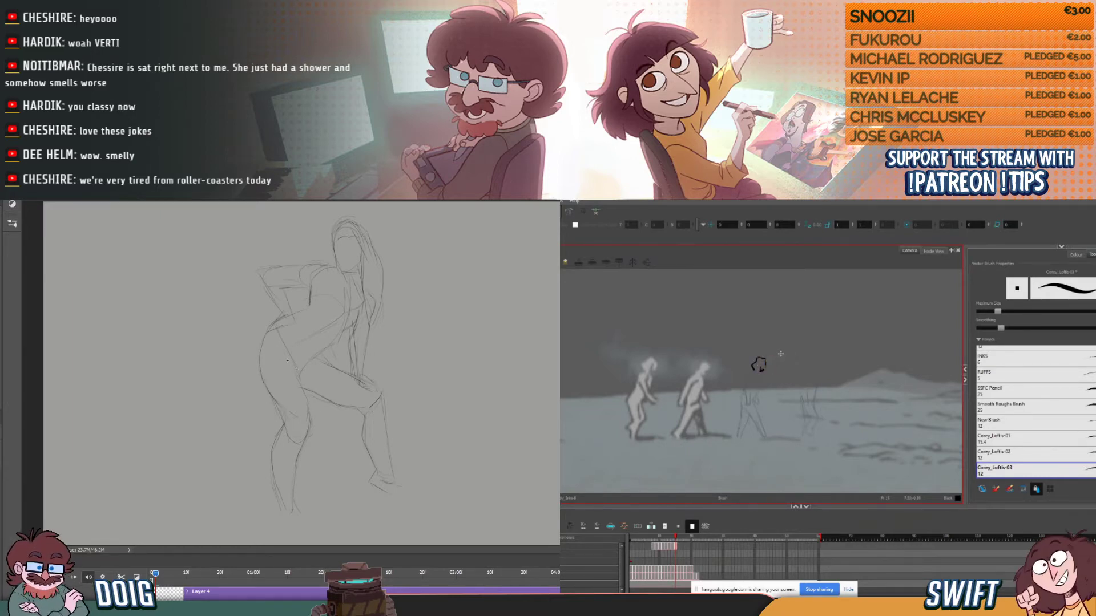
key(comma)
key(period)
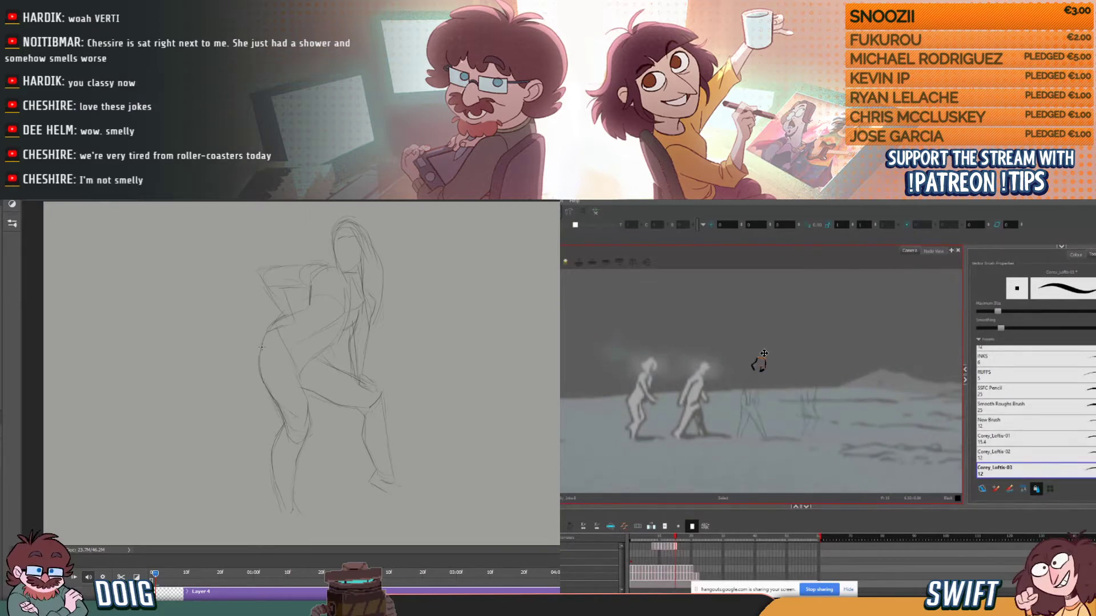
- Select and adjust the third figure's face and jaw strokes to line up with the previous drawing
key(alt+b)
key(comma)
key(period)
key(comma)
key(period)
key(comma)
key(period)
drag(764, 361, 773, 379)
click(766, 367)
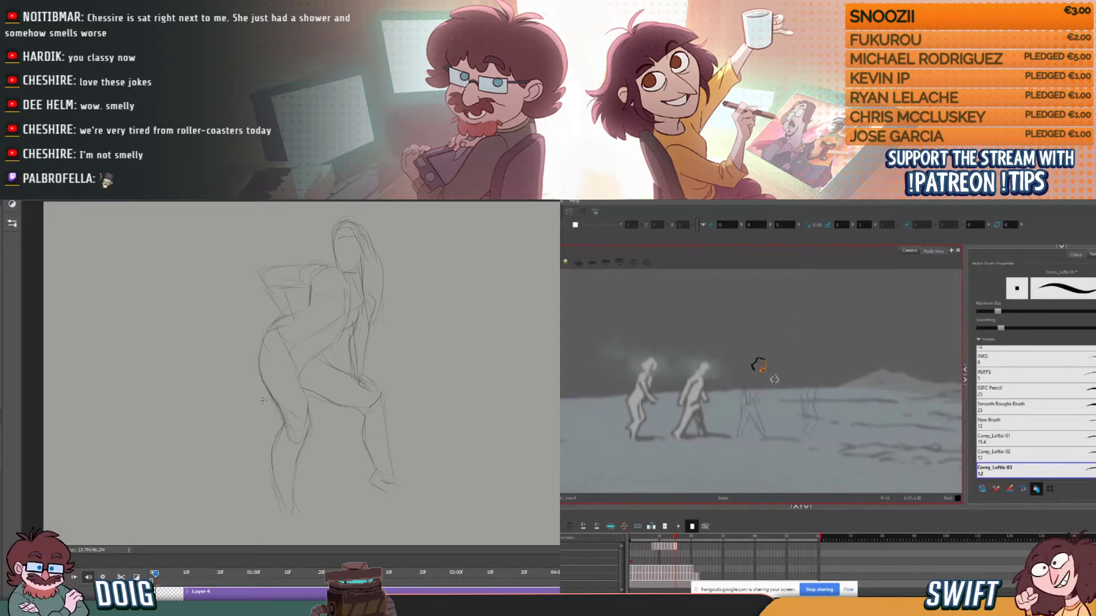
key(comma)
key(period)
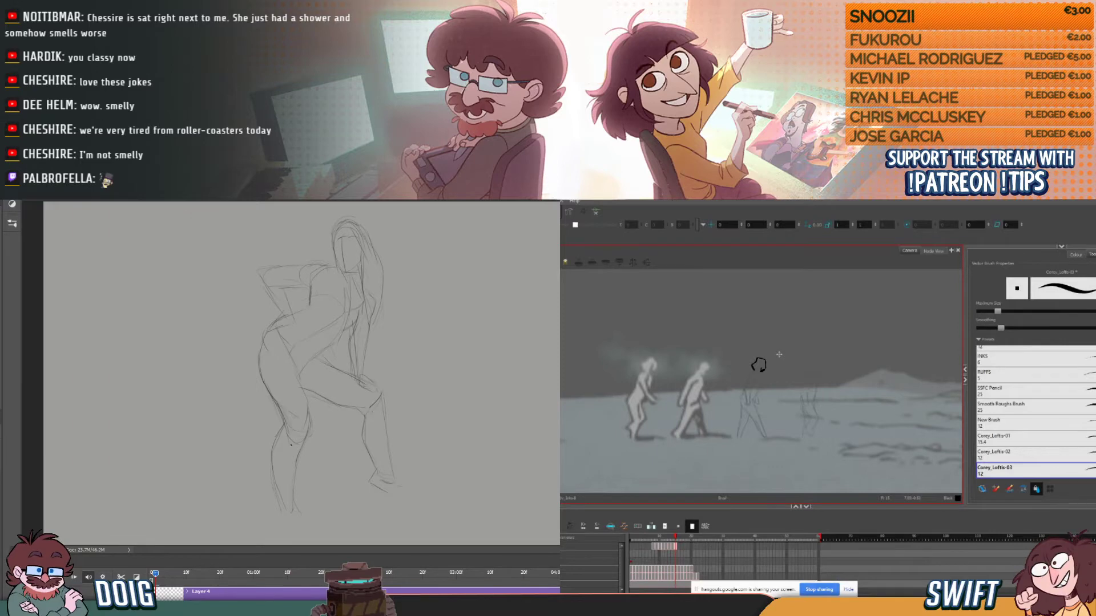
- Sketch the standing leg's foot on the Photoshop canvas
key(comma)
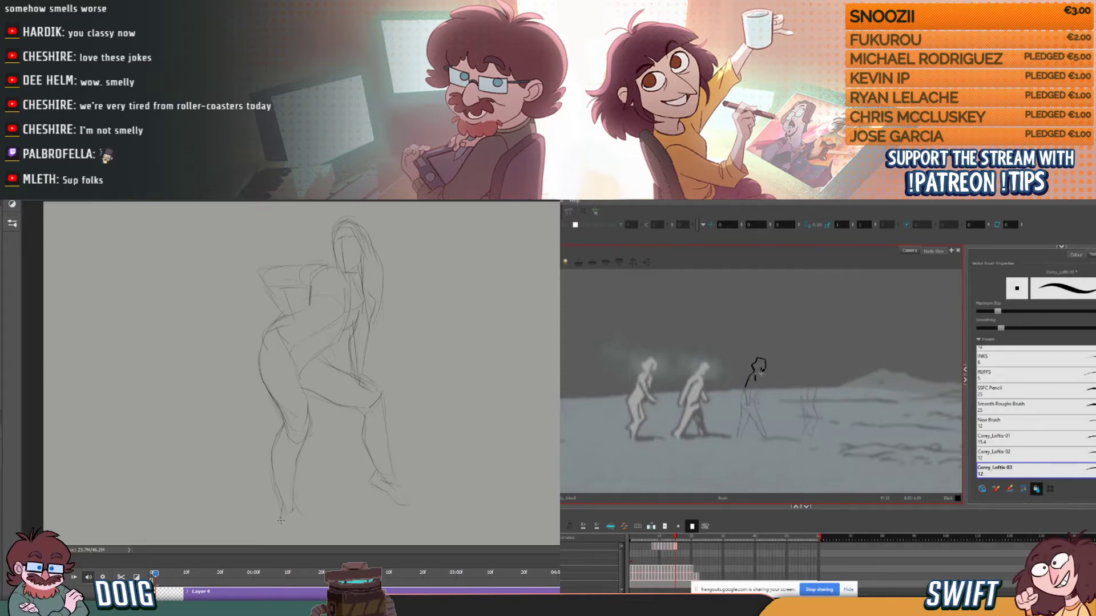
drag(279, 520, 307, 523)
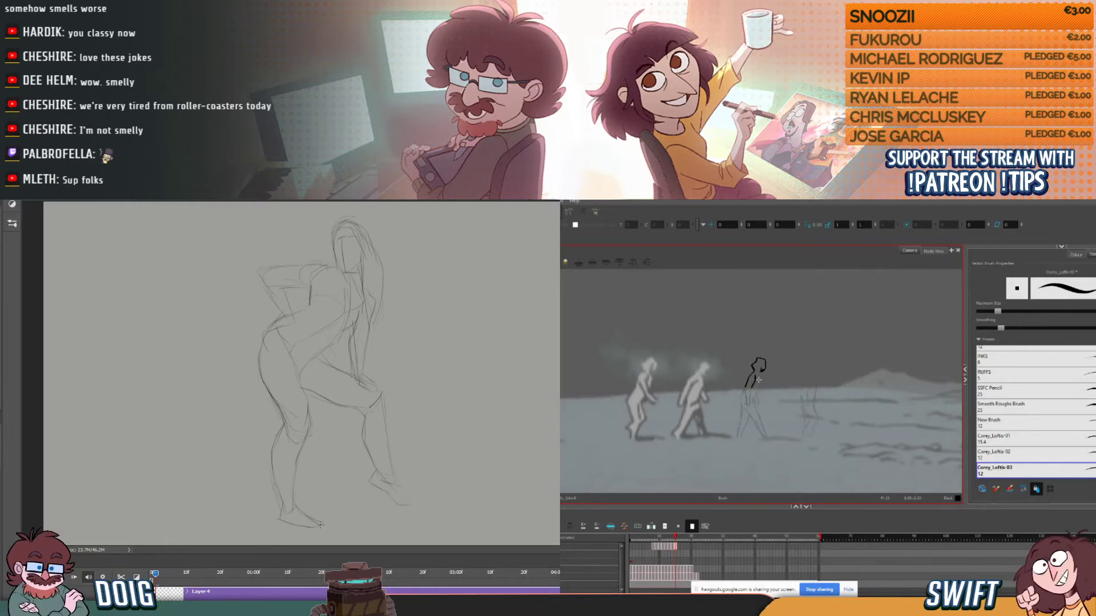
key(period)
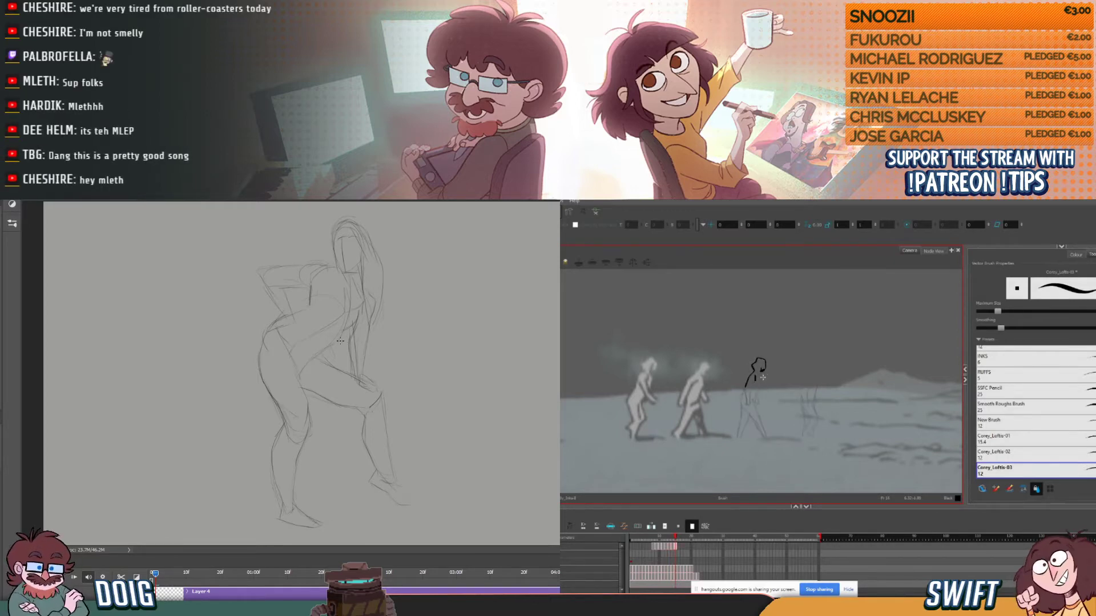
- Redraw the belly line from the chest to the hip in the Photoshop sketch, checking the walk drawings in between
drag(338, 316, 328, 345)
key(comma)
key(period)
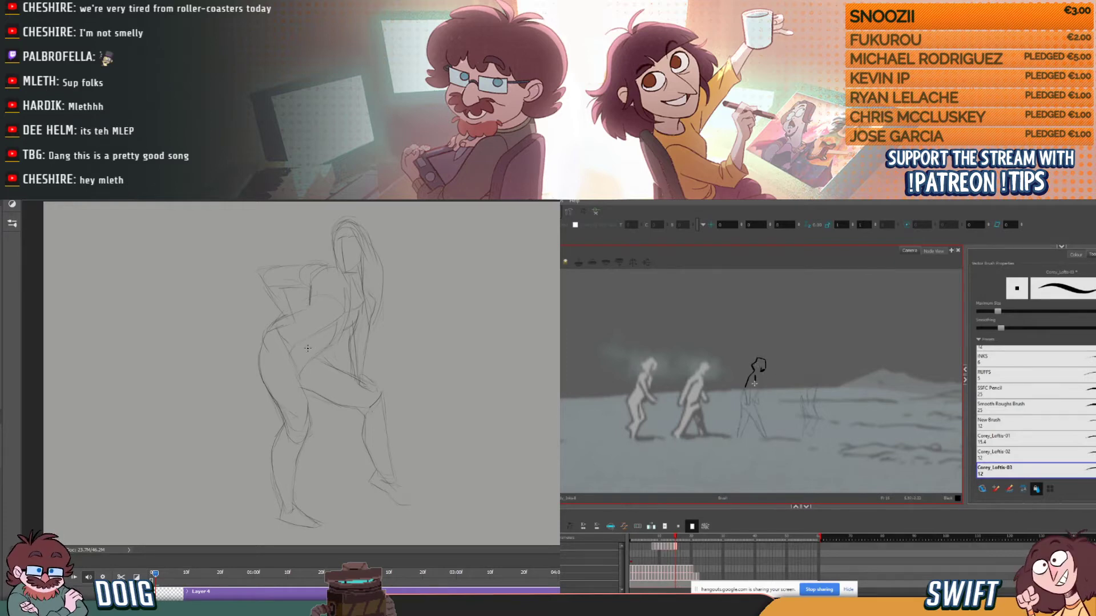
key(comma)
key(period)
key(comma)
key(period)
drag(332, 349, 315, 358)
- In the walk animation, ink the third figure's arm from the shoulder down to the hand, matching the previous drawing
drag(752, 385, 751, 388)
key(comma)
key(period)
key(comma)
key(period)
key(comma)
key(period)
key(comma)
key(period)
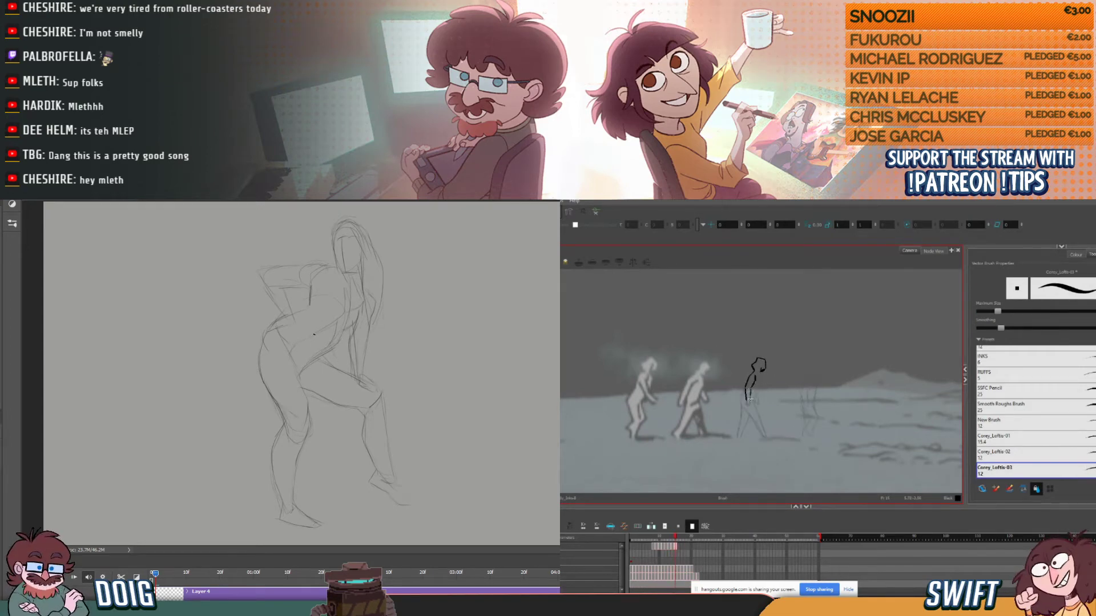
drag(751, 389, 751, 402)
key(comma)
key(period)
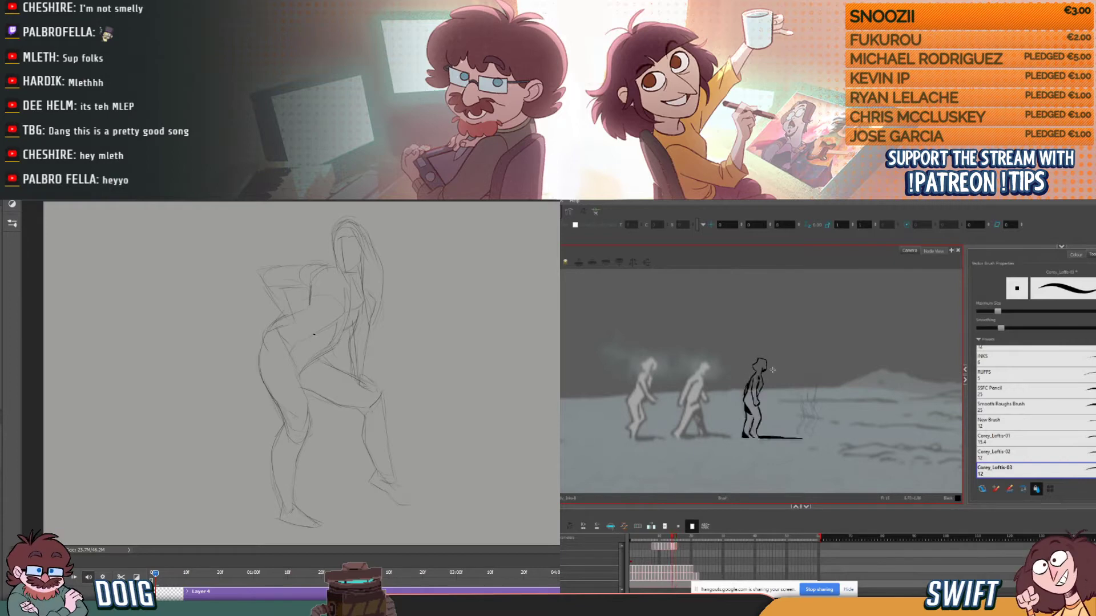
- Flip between the third figure's new and previous drawings to examine the position of the head and arm
key(comma)
key(period)
key(comma)
key(period)
key(comma)
key(period)
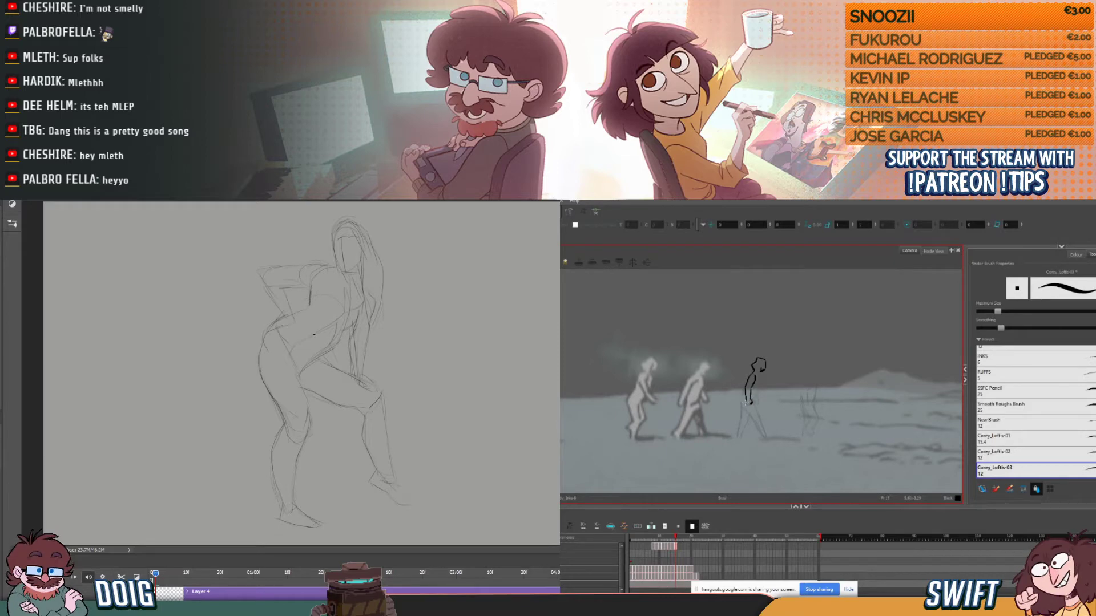
key(comma)
key(period)
key(comma)
key(period)
key(comma)
key(period)
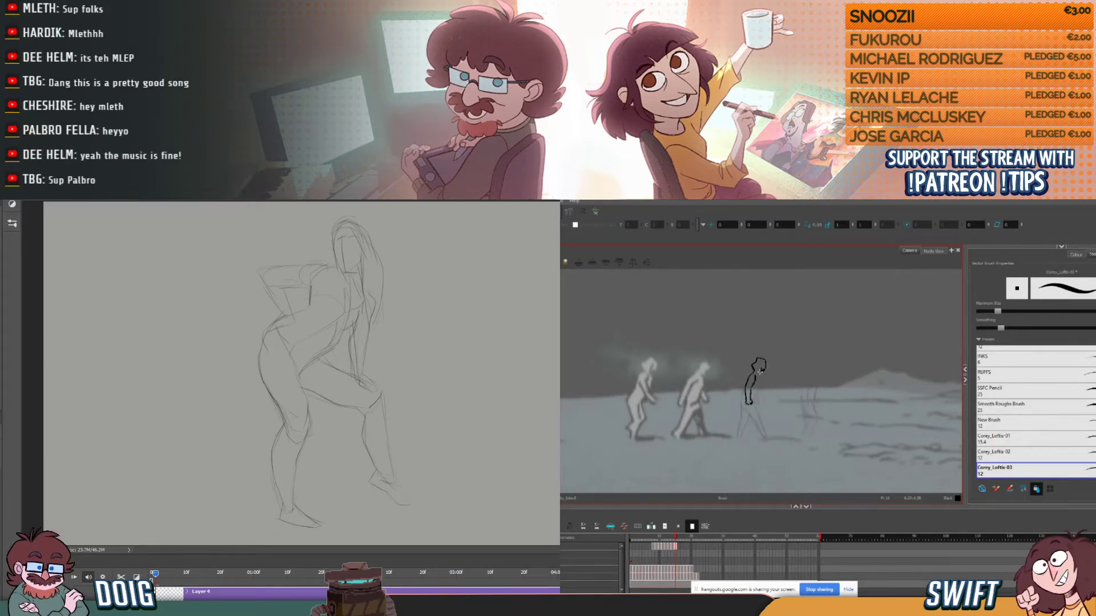
key(comma)
key(period)
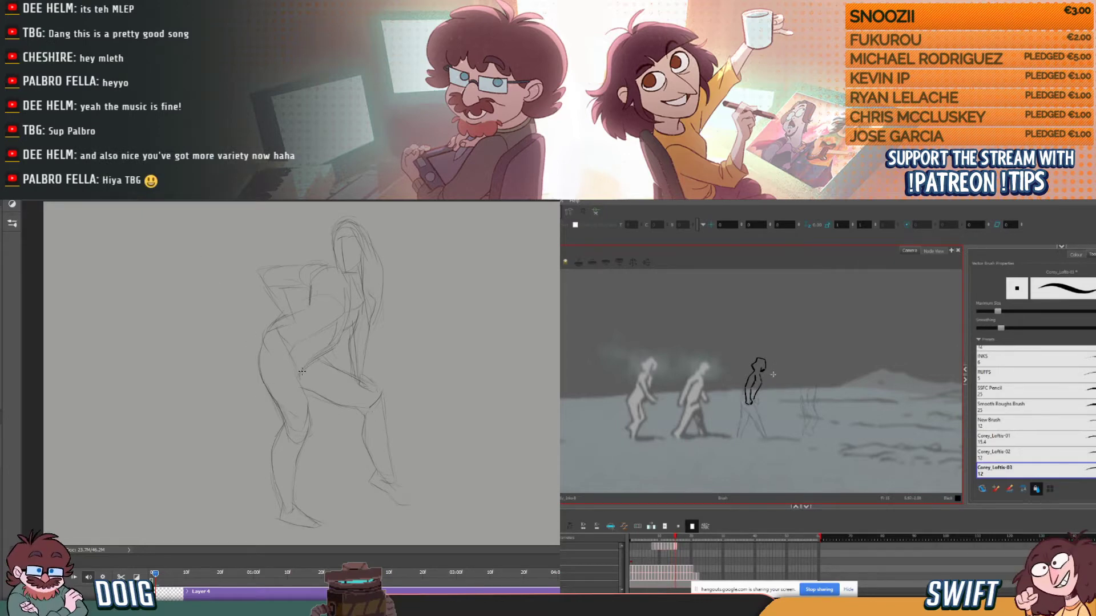
- Lasso the standing leg in the Photoshop sketch, shift it slightly outward behind the torso and deselect it
mouse_move(306, 389)
mouse_down()
mouse_move(274, 358)
mouse_move(241, 370)
mouse_move(242, 486)
mouse_move(263, 536)
mouse_move(322, 530)
mouse_move(330, 457)
mouse_move(301, 370)
mouse_up()
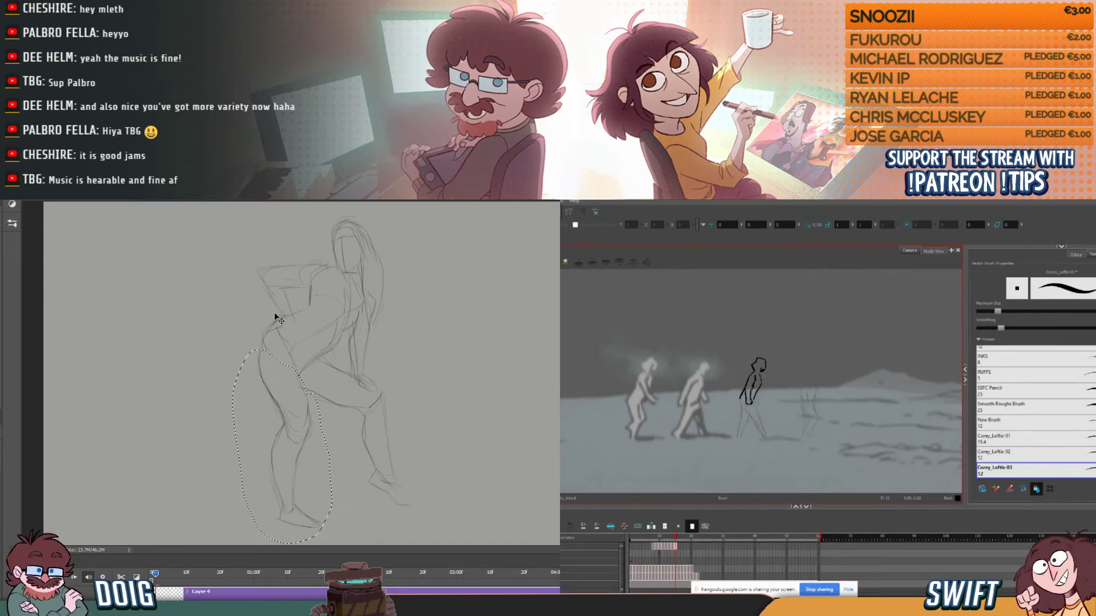
mouse_move(286, 340)
mouse_down()
mouse_move(293, 411)
mouse_move(279, 409)
mouse_up()
key(shift)
key(ctrl+d)
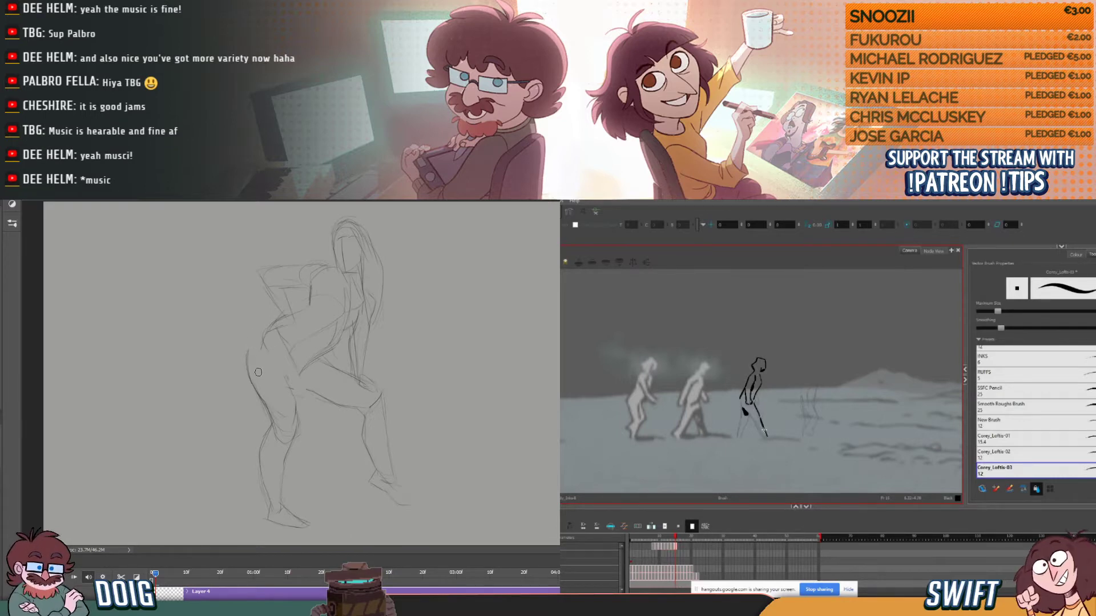
- Erase the moved leg's thigh contours and redraw the outer and inner thigh lines to join the hip
drag(250, 351, 261, 393)
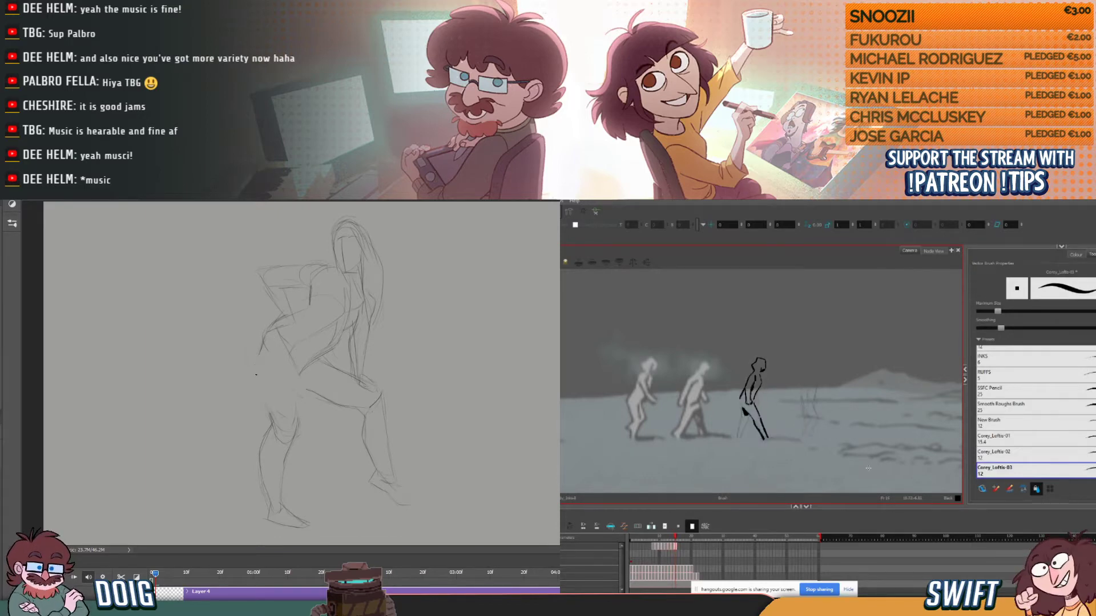
drag(256, 354, 270, 415)
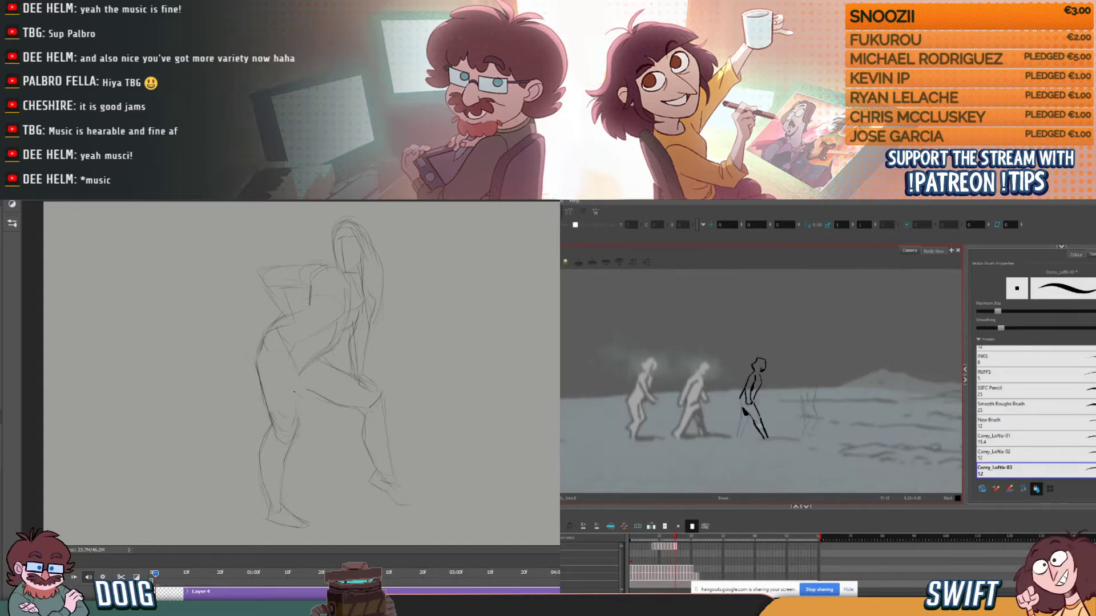
drag(298, 419, 299, 374)
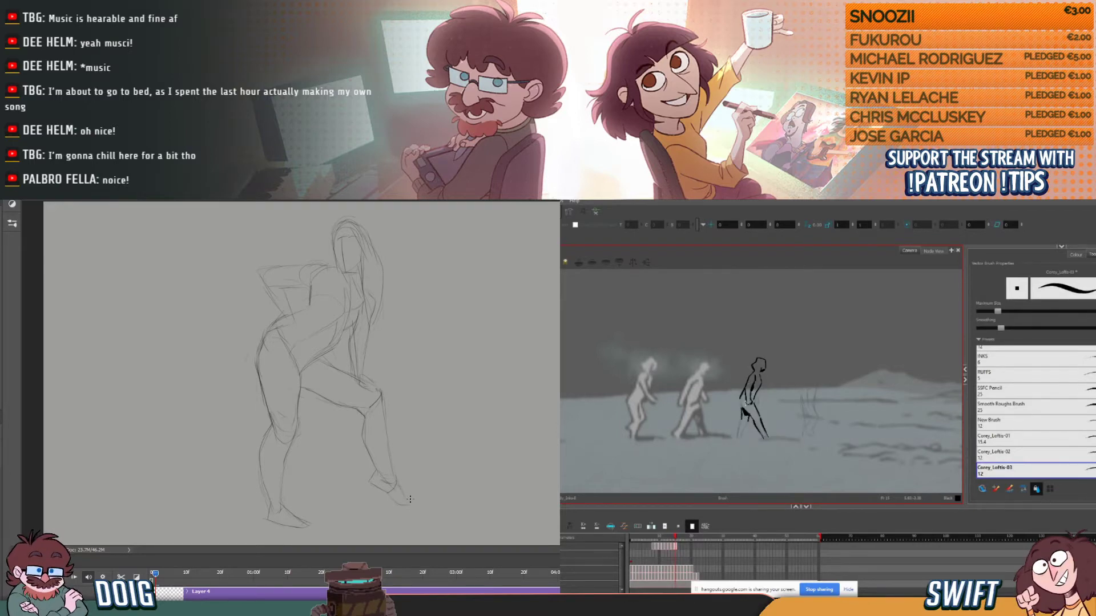
- Refine the raised leg's shin contour and the shoulder of the bent arm in the Photoshop sketch
drag(383, 395, 393, 476)
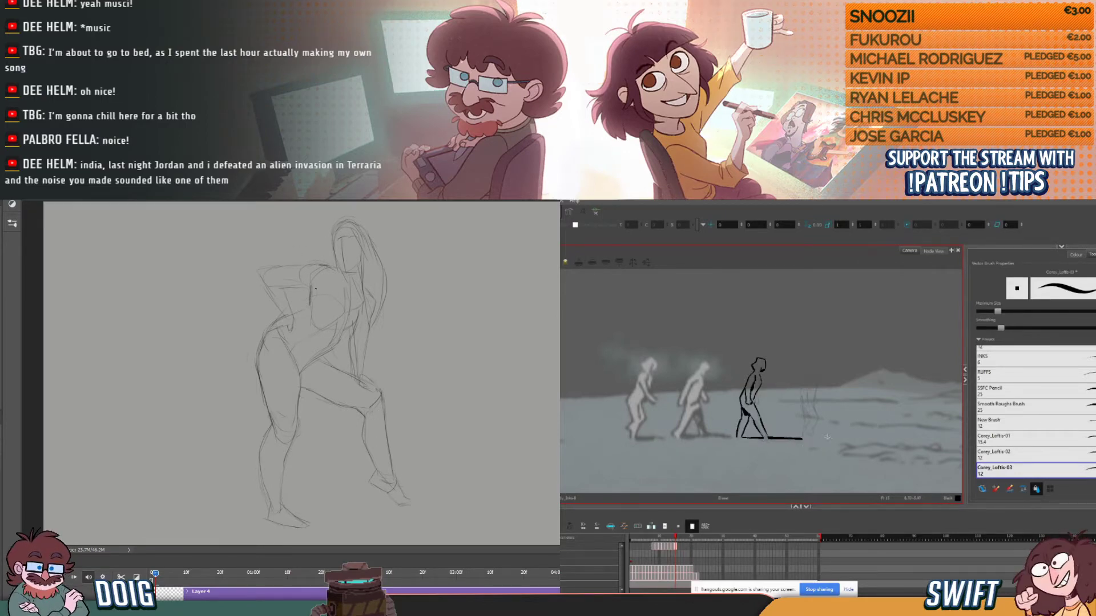
mouse_move(312, 269)
mouse_down()
mouse_move(332, 274)
mouse_move(318, 287)
mouse_up()
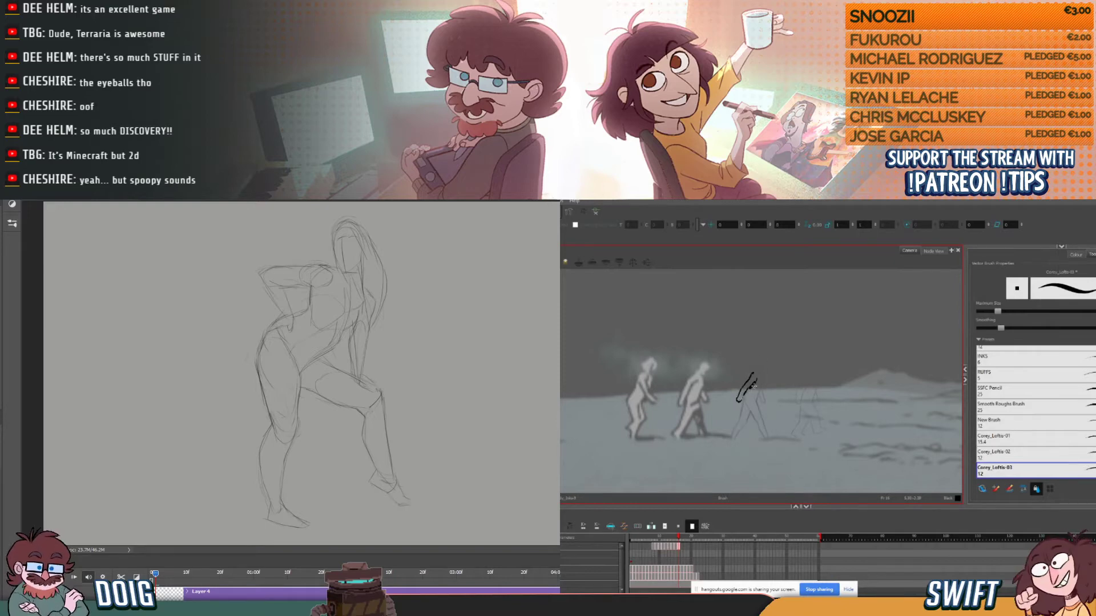
- Select the third figure's inked forearm strokes and check their placement against the neighbouring drawings
key(comma)
key(period)
key(period)
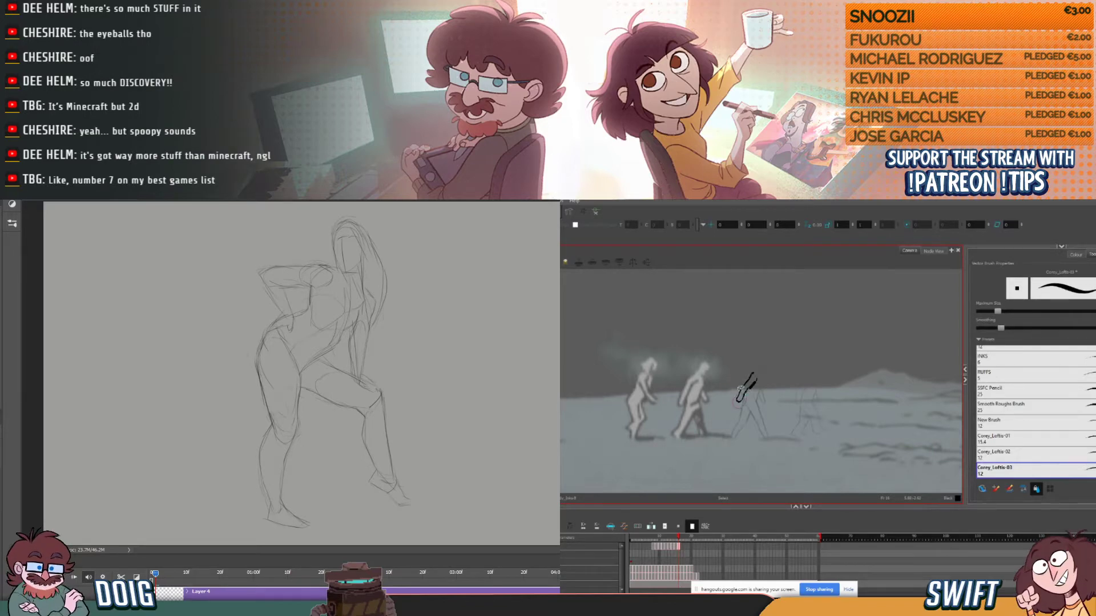
click(742, 395)
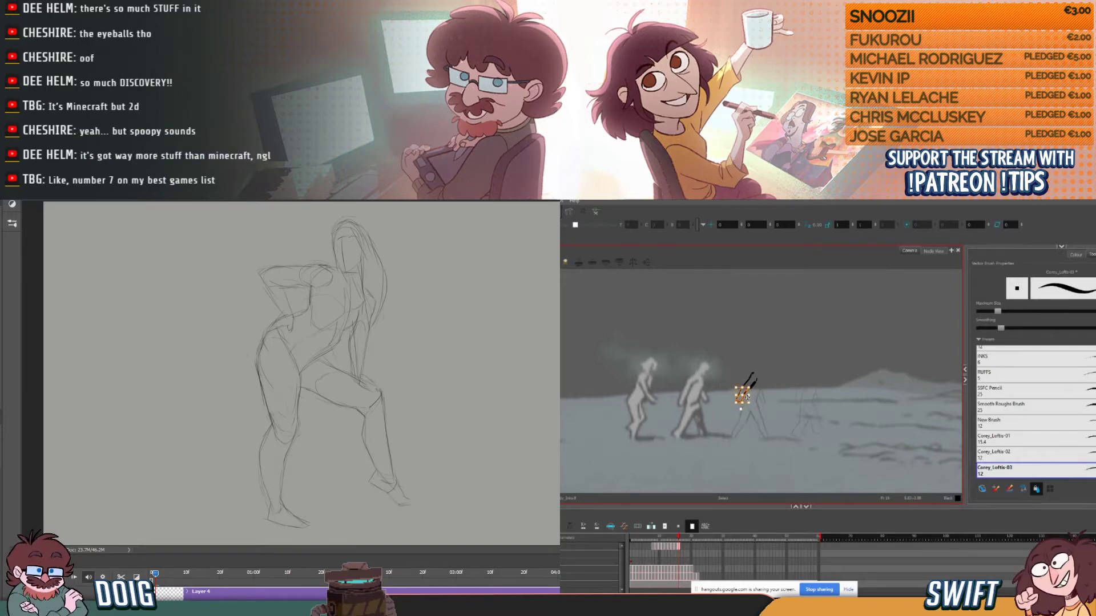
click(765, 387)
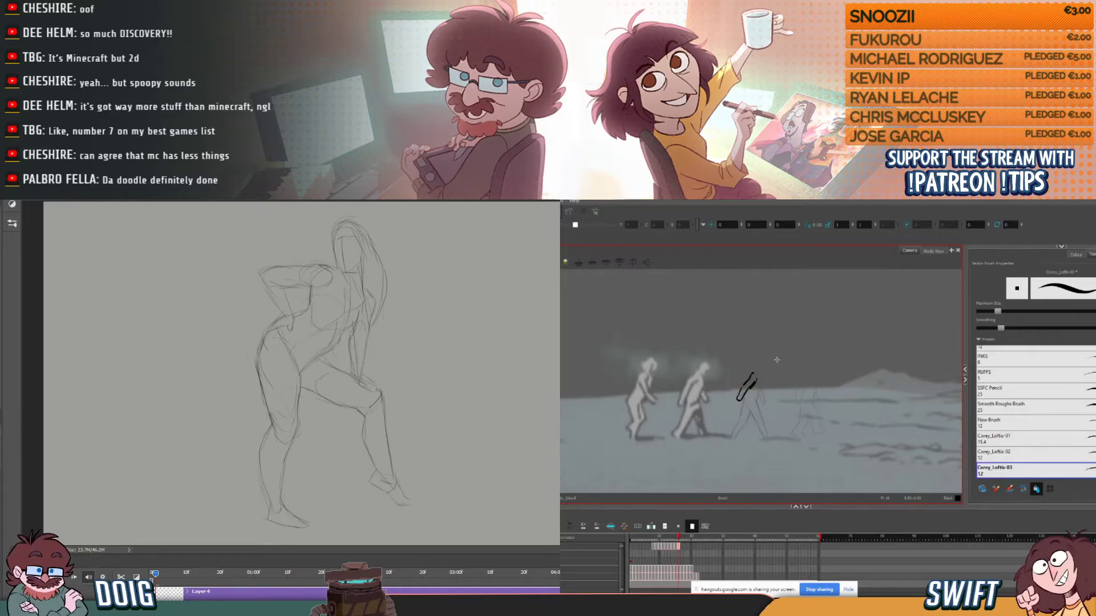
key(alt+s)
click(743, 389)
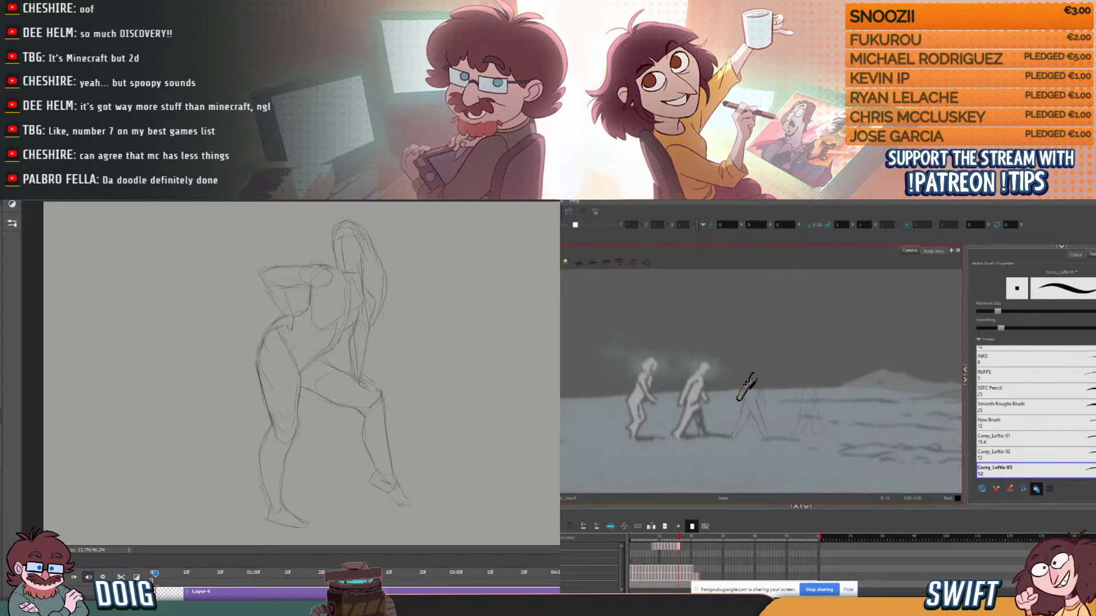
- Ink the third figure's torso and hip contours with the brush, comparing them with the previous drawings
key(alt+b)
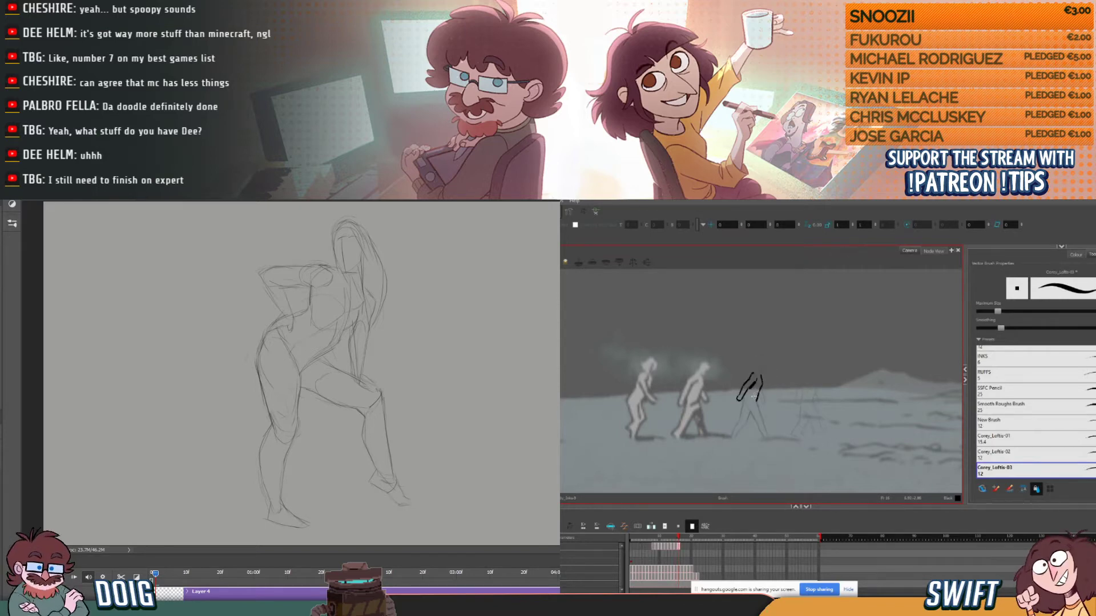
key(comma)
key(period)
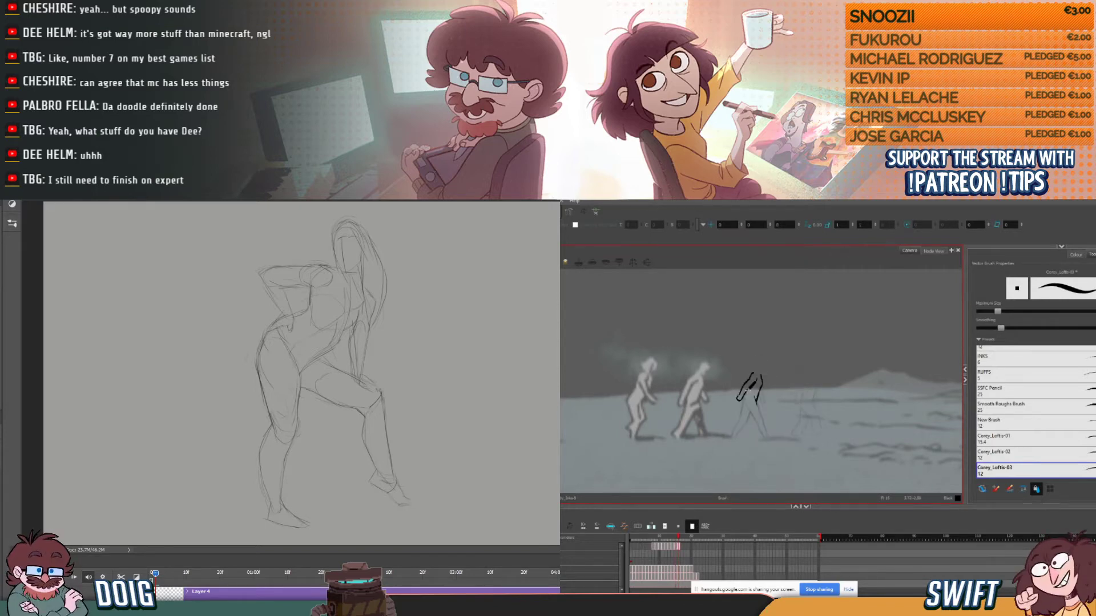
key(comma)
key(comma)
key(period)
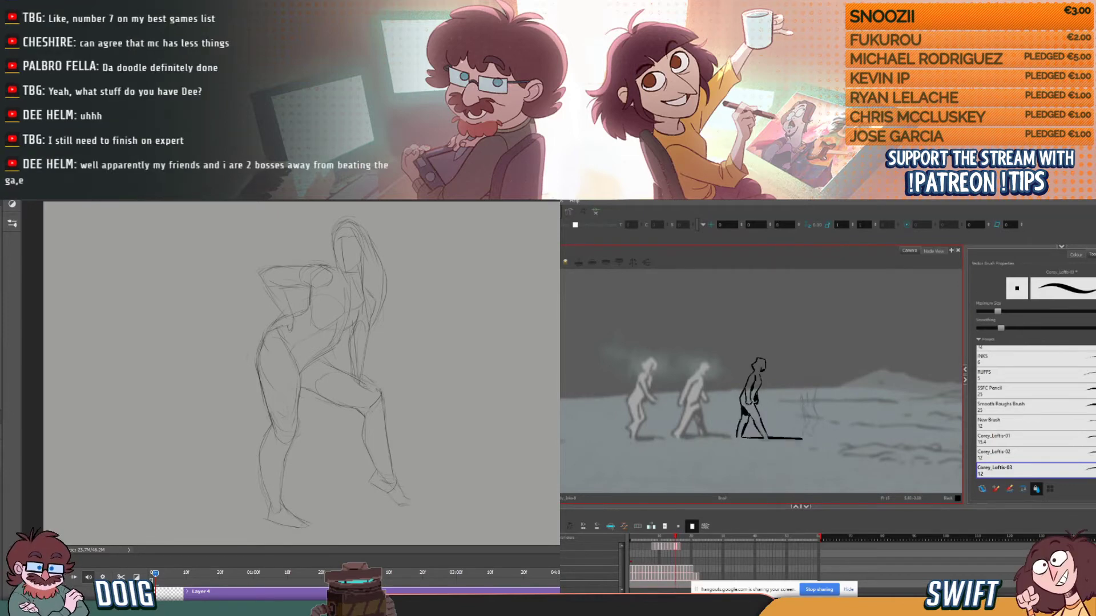
key(period)
key(comma)
key(period)
key(comma)
key(period)
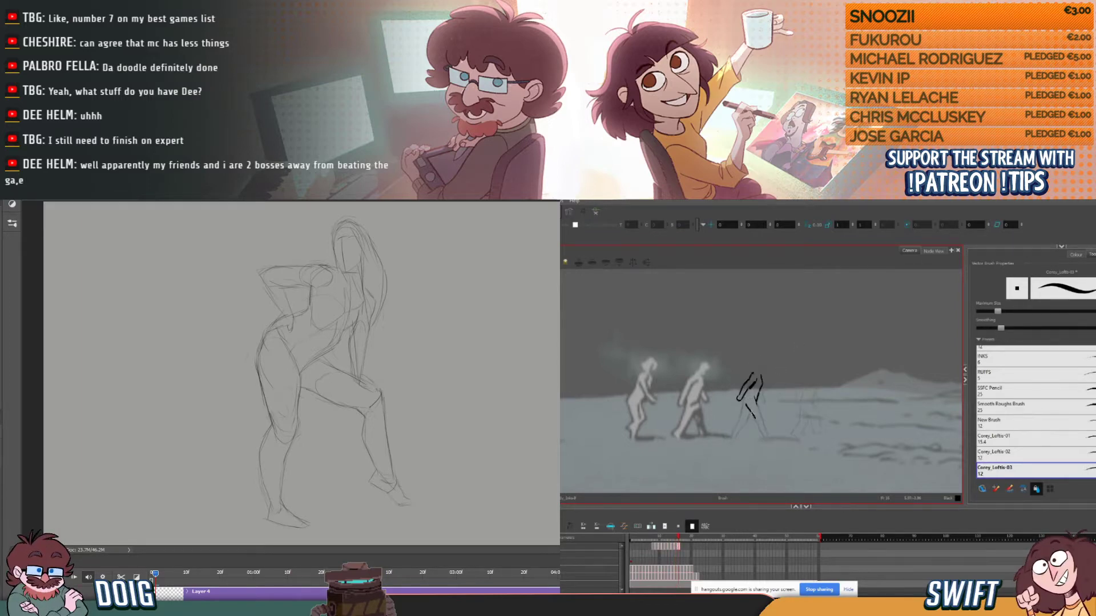
- Ink the third figure's leading leg from the thigh through the shin to the foot
key(comma)
key(period)
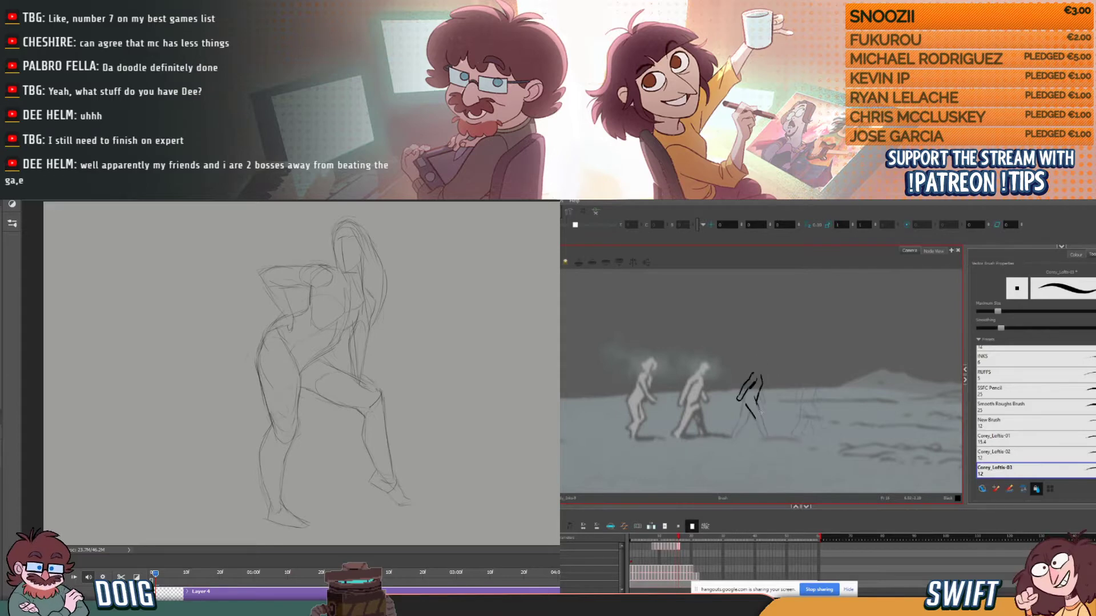
key(comma)
key(period)
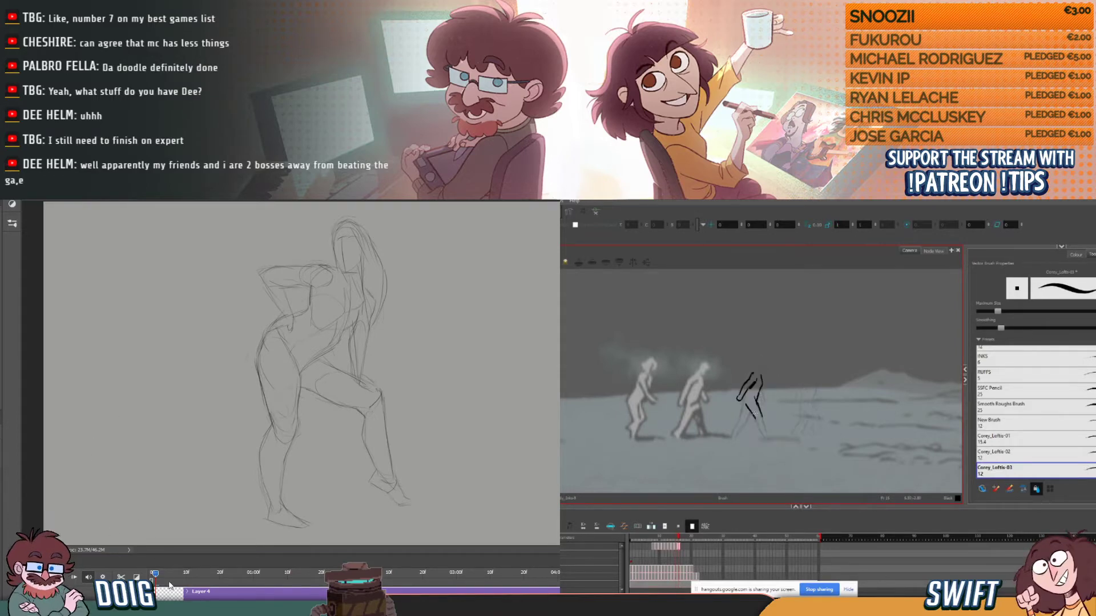
drag(758, 427, 768, 435)
key(comma)
key(period)
- Split the sketch's timeline clip in Photoshop and clear the copy's artwork, while inking the third figure's rear hip
click(121, 577)
click(180, 574)
key(comma)
key(period)
key(comma)
key(period)
key(comma)
key(period)
drag(747, 409, 748, 411)
key(comma)
key(period)
key(ctrl+a)
key(Delete)
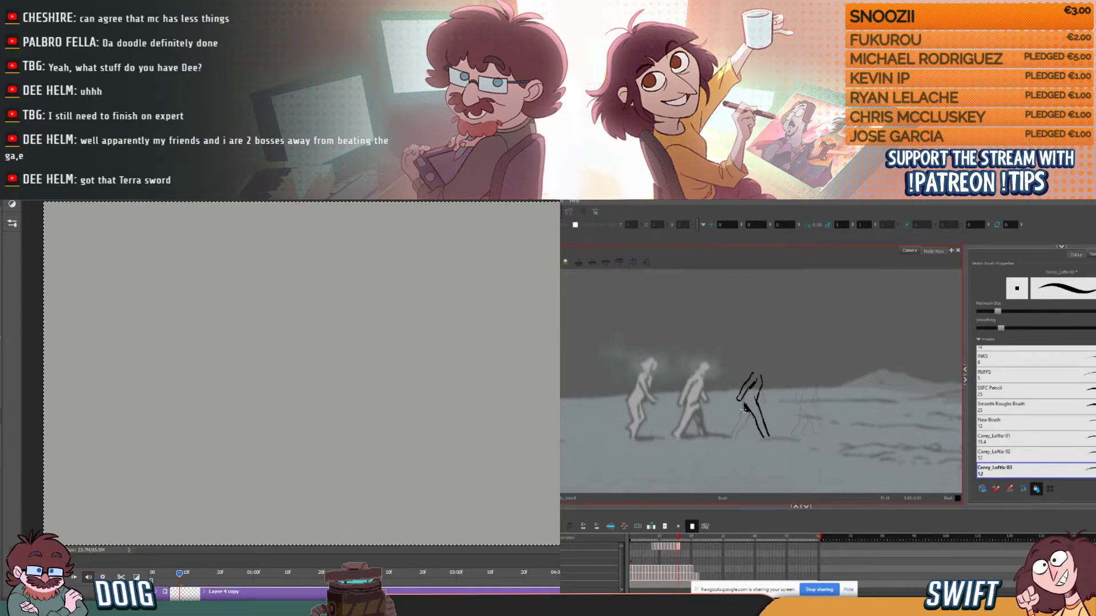
- Ink the third figure's trailing leg from the hip down to the foot, checking it against the previous drawing
key(comma)
key(period)
key(comma)
key(period)
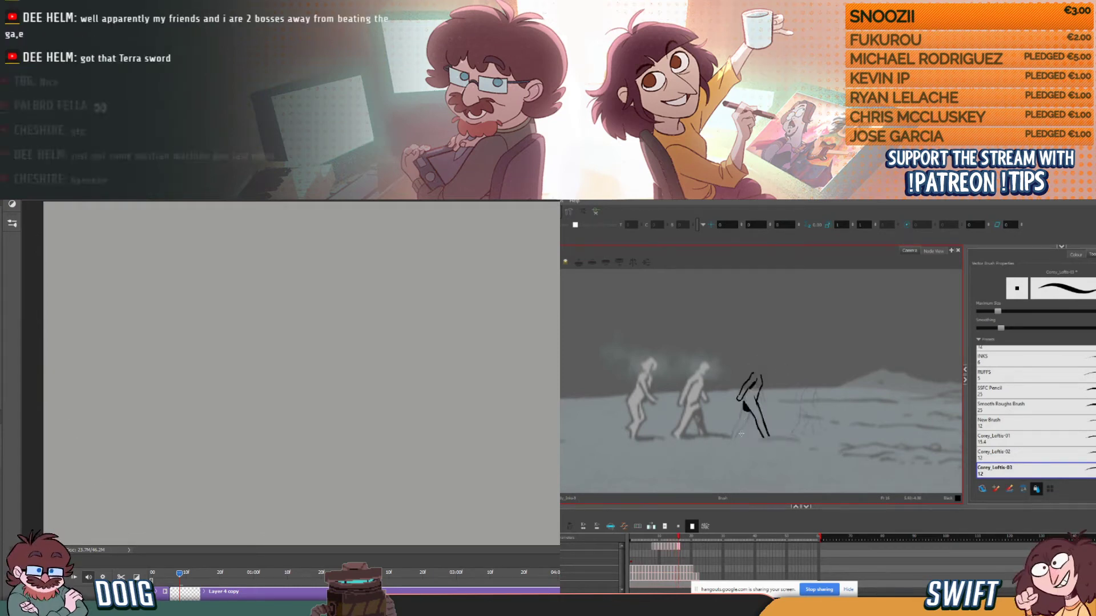
drag(736, 436, 750, 412)
click(397, 591)
key(comma)
key(period)
click(296, 584)
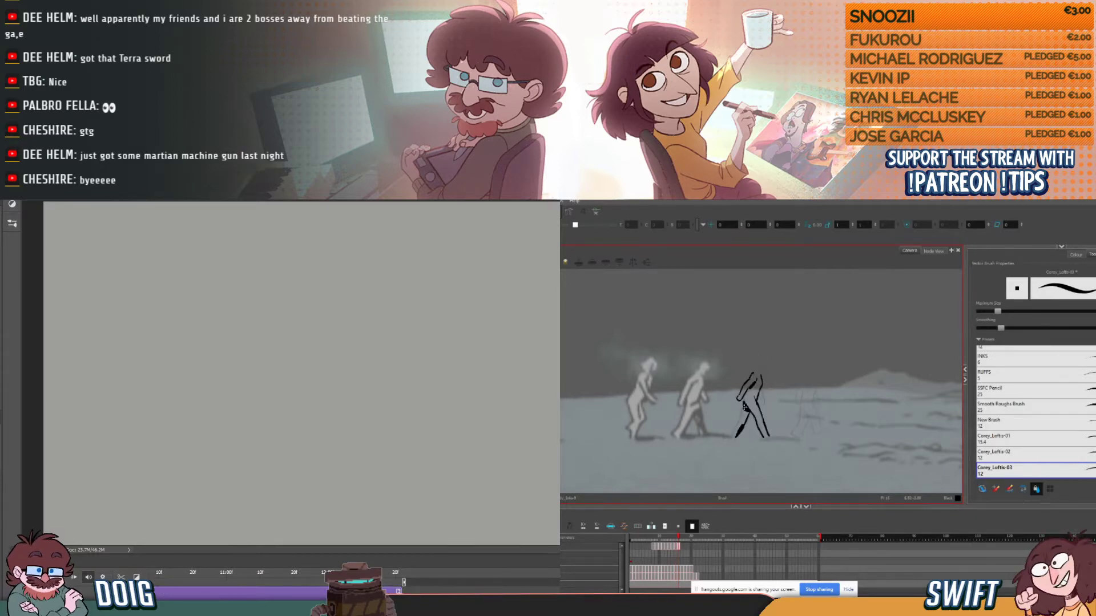
mouse_move(739, 422)
mouse_down()
mouse_move(744, 405)
mouse_move(731, 438)
mouse_up()
key(comma)
key(period)
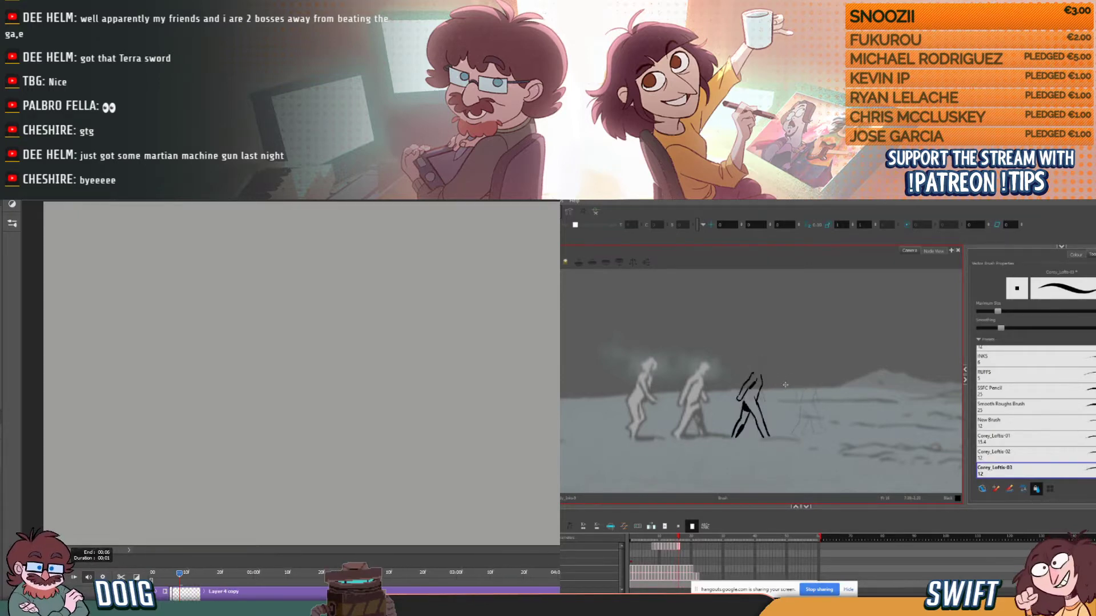
- Trim the end of the cleared clip on the Photoshop timeline to a short duration
key(comma)
drag(185, 594, 185, 594)
key(period)
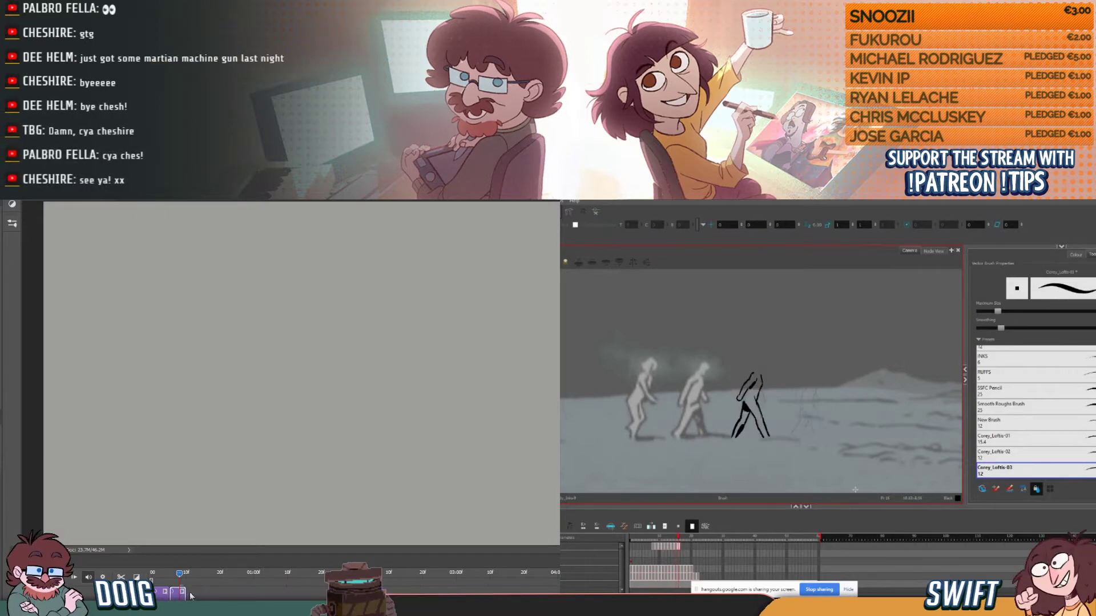
key(comma)
key(period)
- Undo the latest trailing leg strokes and erase the excess ink from the third figure's leg
key(ctrl+z)
key(ctrl+z)
key(ctrl+z)
key(alt+e)
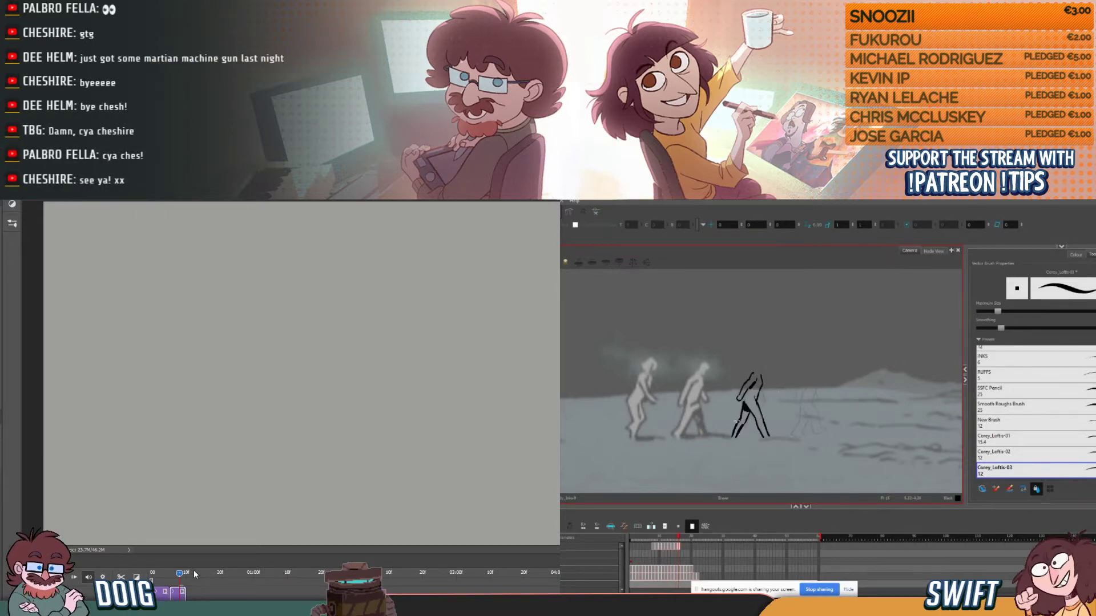
key(comma)
key(period)
key(alt+b)
- Flip between the third figure's current and previous drawings to examine the trailing leg's shape and position
key(comma)
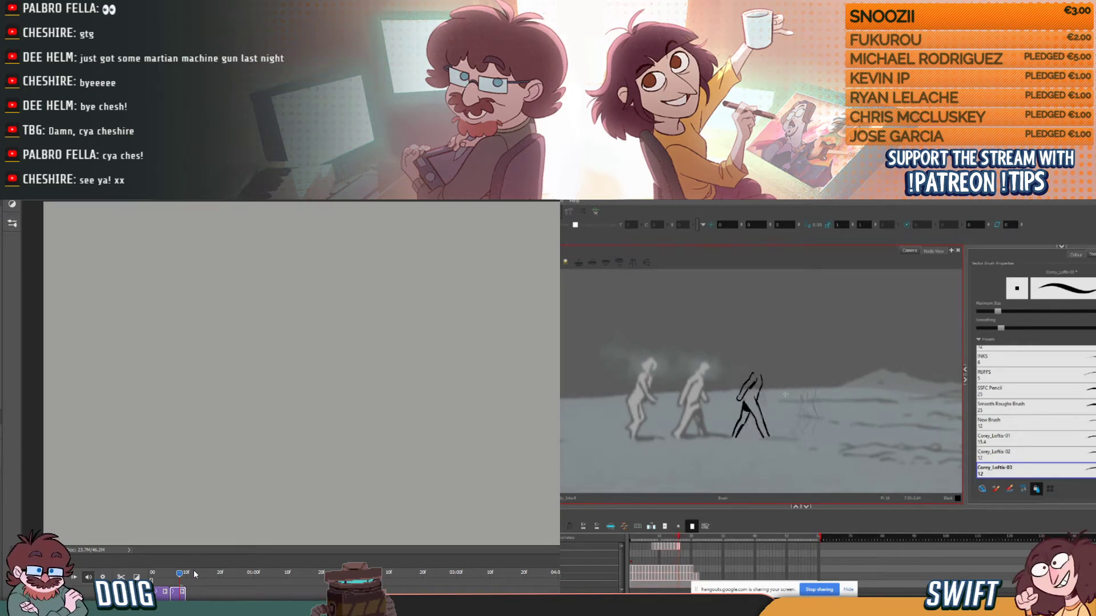
key(period)
key(comma)
key(period)
key(comma)
key(period)
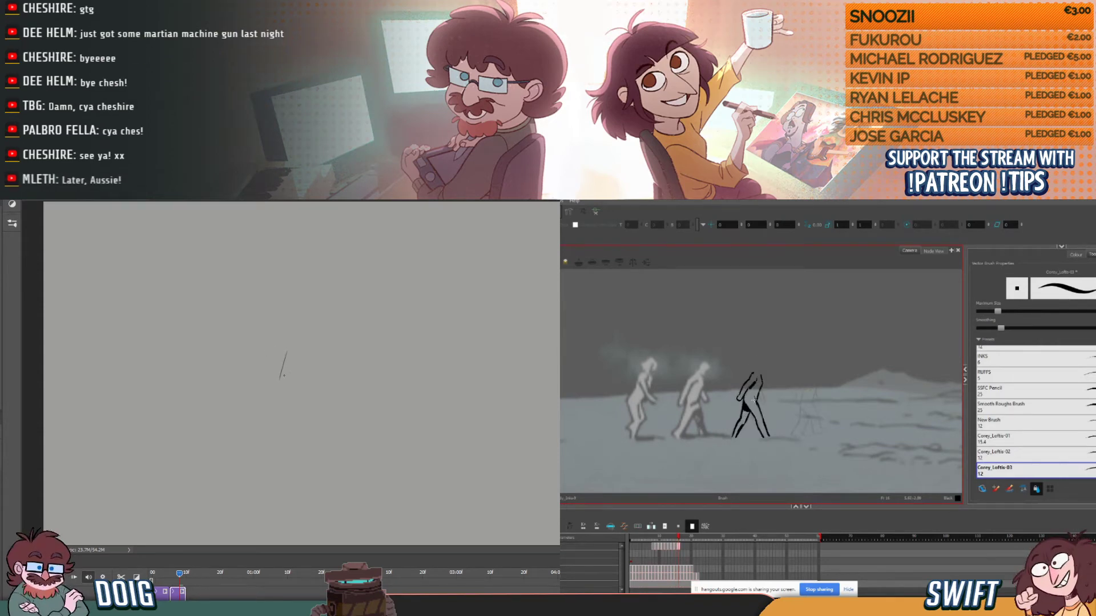
key(comma)
key(period)
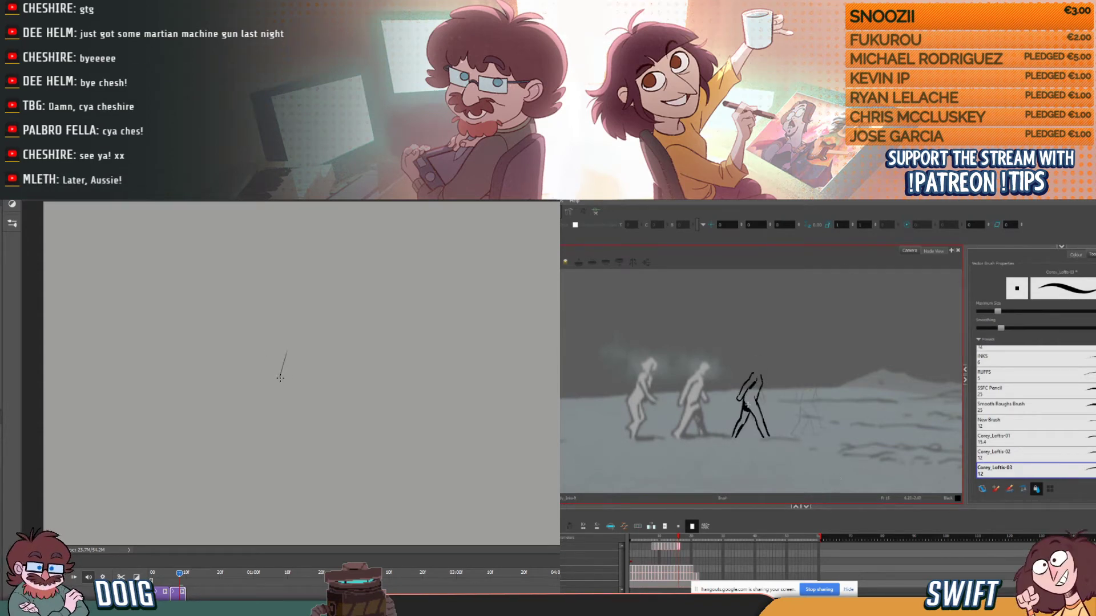
key(comma)
key(period)
key(comma)
key(period)
- Erase the third figure's trailing lower leg and redraw its rear contour down to the foot
drag(741, 411, 735, 438)
key(alt+b)
key(comma)
key(period)
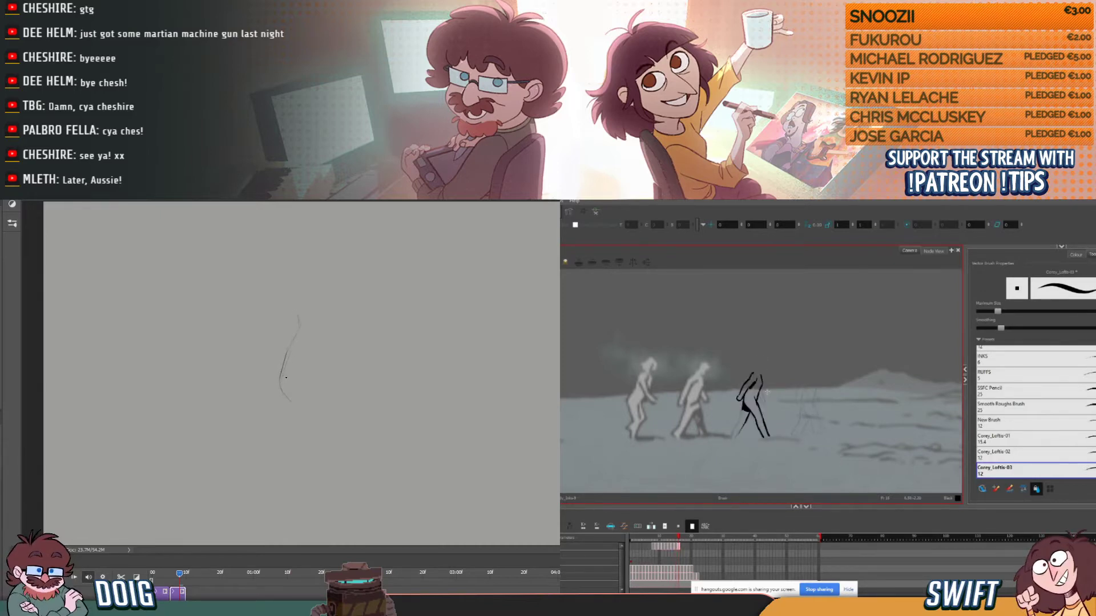
drag(734, 428, 740, 420)
key(comma)
key(period)
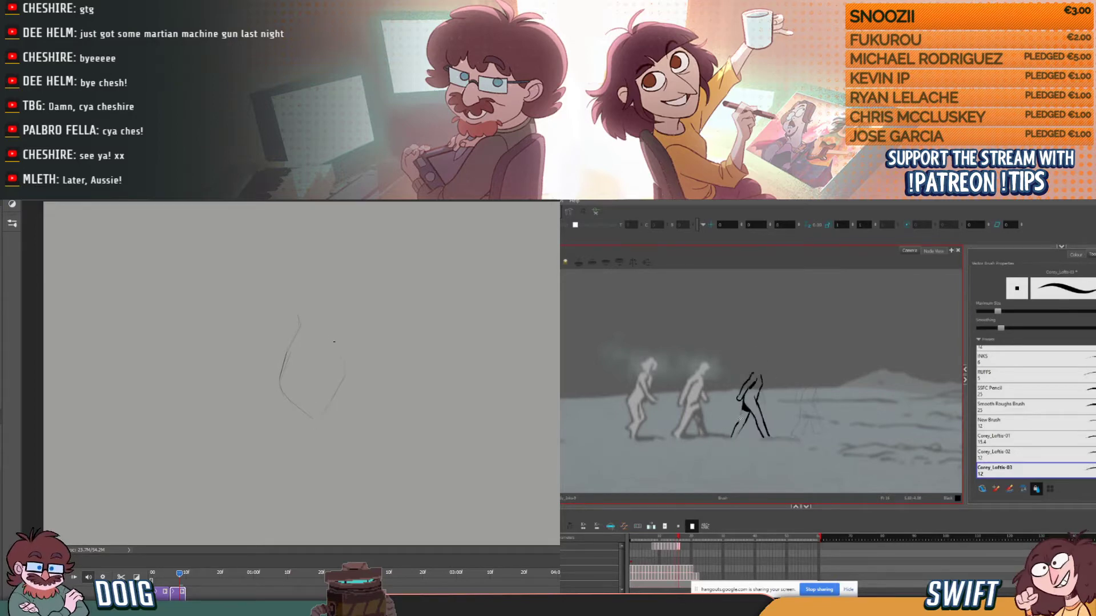
key(comma)
key(period)
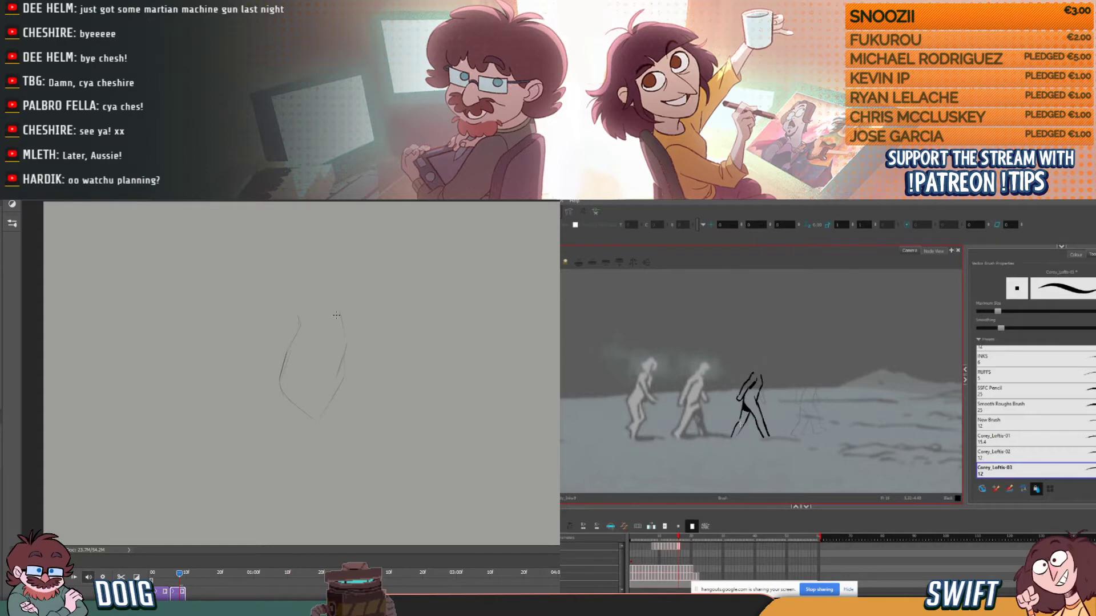
- Refine the trailing leg's knee and inner shin lines on the third figure and undo the last two strokes
click(738, 424)
drag(741, 420, 744, 418)
click(768, 411)
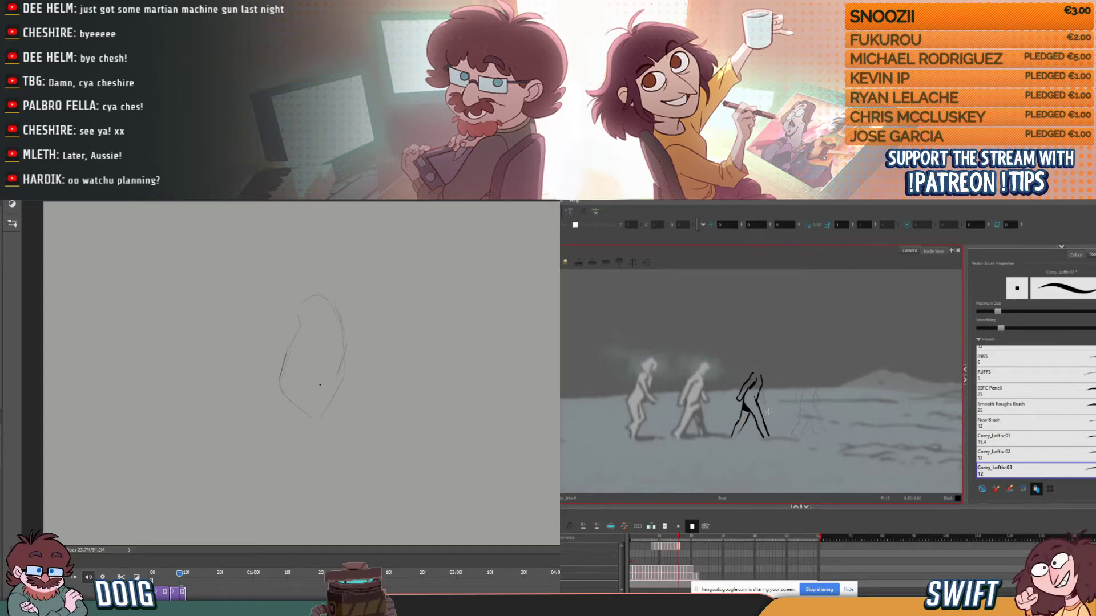
mouse_move(736, 436)
mouse_down()
mouse_move(770, 394)
mouse_move(740, 427)
mouse_up()
key(comma)
key(period)
key(comma)
key(period)
key(ctrl+z)
key(ctrl+z)
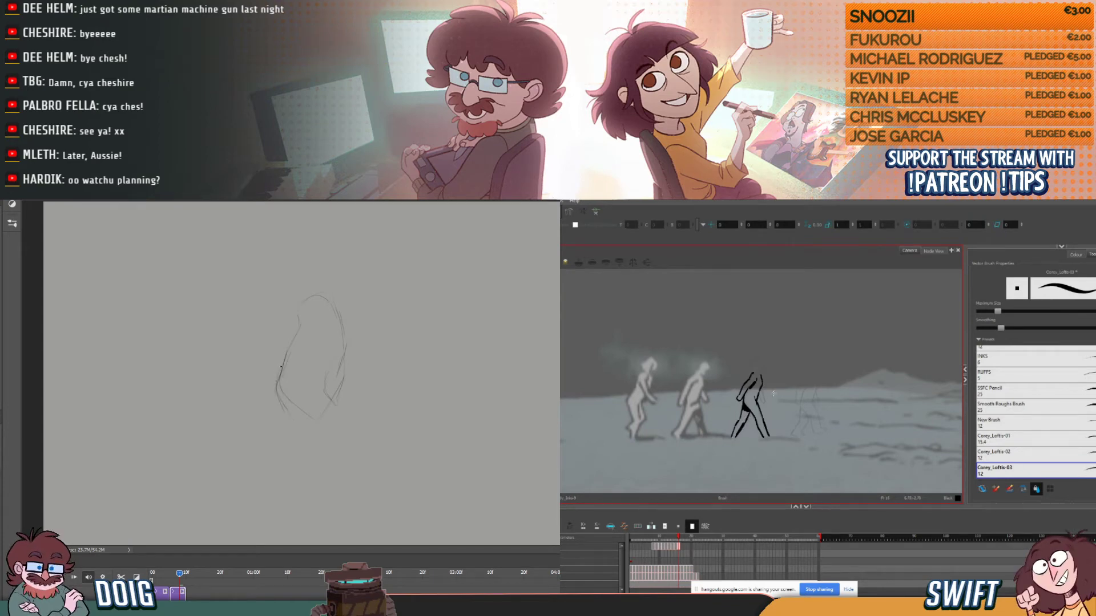
- Sketch a curved pelvis line across the hips of the new Photoshop figure
key(comma)
key(period)
key(comma)
key(period)
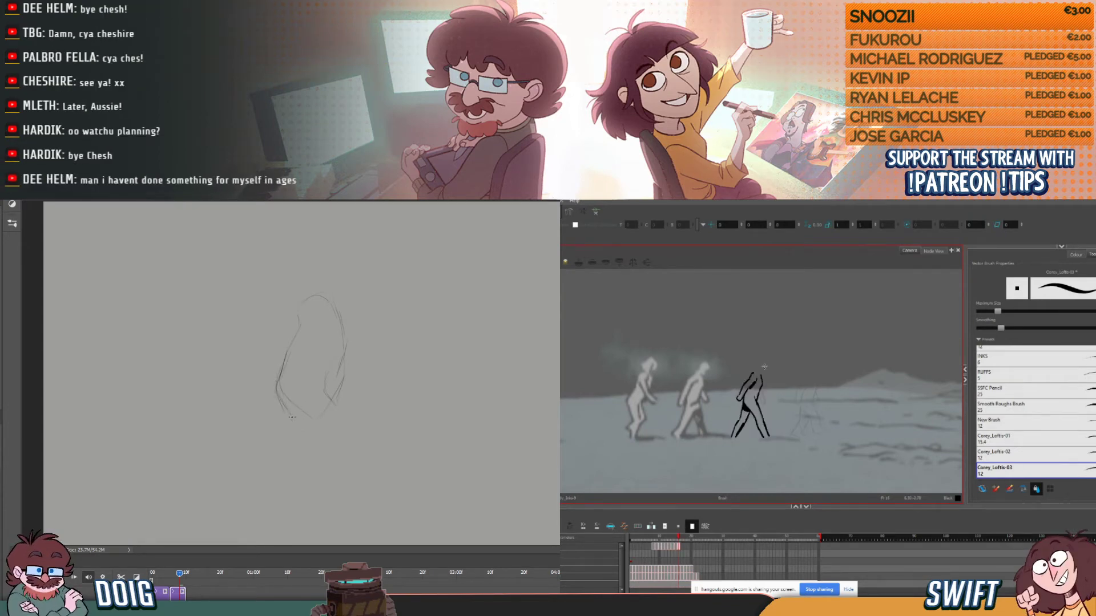
drag(297, 395, 325, 394)
key(comma)
key(period)
key(comma)
key(period)
- Sketch the curved shoulder line inside the upper torso of the Photoshop figure
drag(328, 301, 322, 328)
key(comma)
key(period)
key(comma)
key(period)
- Sketch and reinforce the long torso contour running down from the shoulder of the Photoshop figure
drag(329, 284, 347, 343)
key(comma)
key(period)
key(comma)
key(period)
key(comma)
key(period)
key(comma)
key(period)
key(comma)
drag(329, 282, 338, 311)
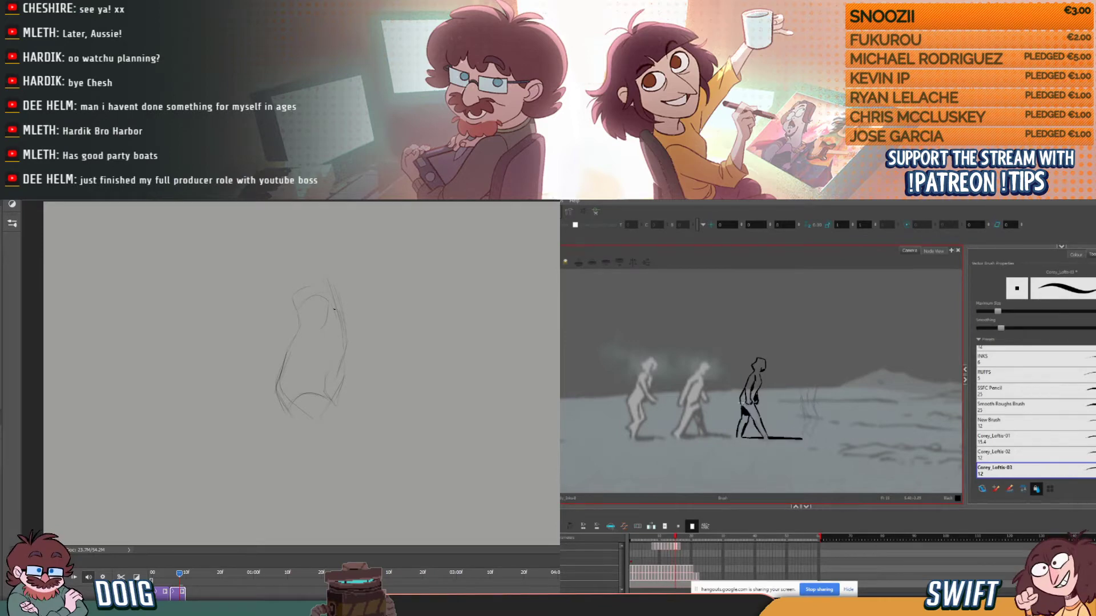
- Ink the third figure's front arm against the neighbouring drawings and sketch the Photoshop figure's thigh down to the knee
key(comma)
key(comma)
key(period)
key(period)
key(comma)
key(period)
key(comma)
mouse_move(285, 406)
mouse_down()
mouse_move(331, 472)
mouse_move(349, 439)
mouse_up()
key(period)
key(comma)
- Sketch the rear contour of the Photoshop figure's lower leg and refine the third figure's front hand
key(period)
key(period)
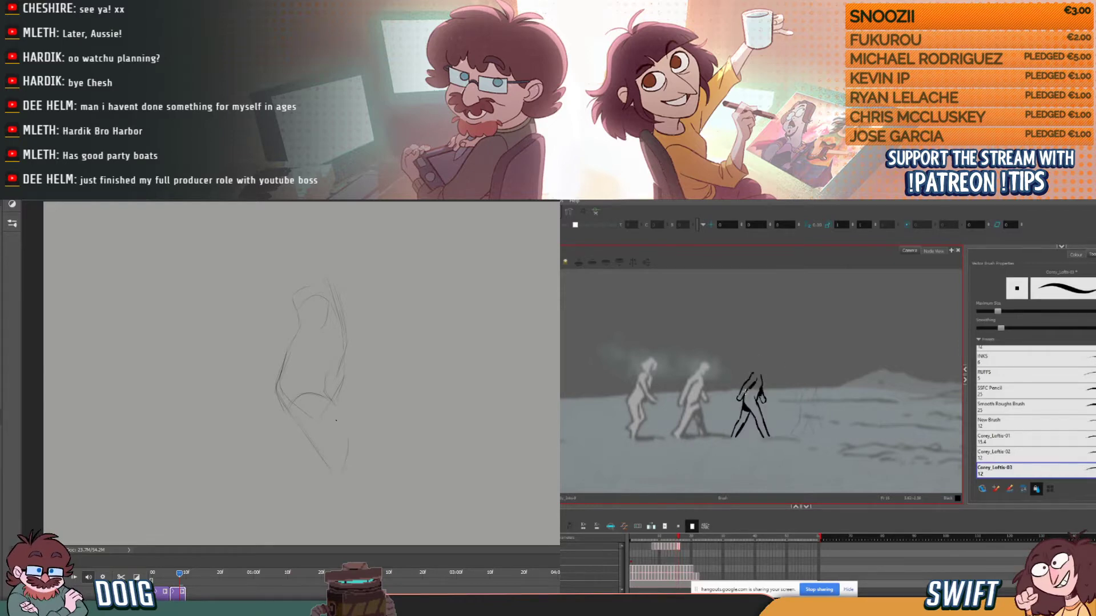
key(comma)
key(period)
key(comma)
key(period)
drag(304, 526, 309, 466)
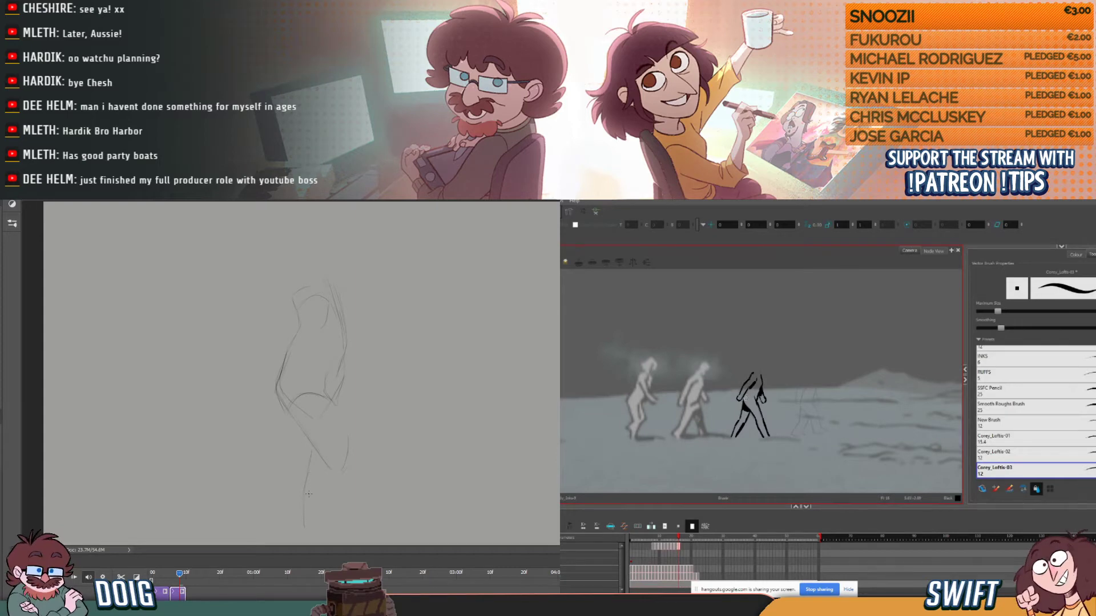
key(comma)
key(period)
key(comma)
key(period)
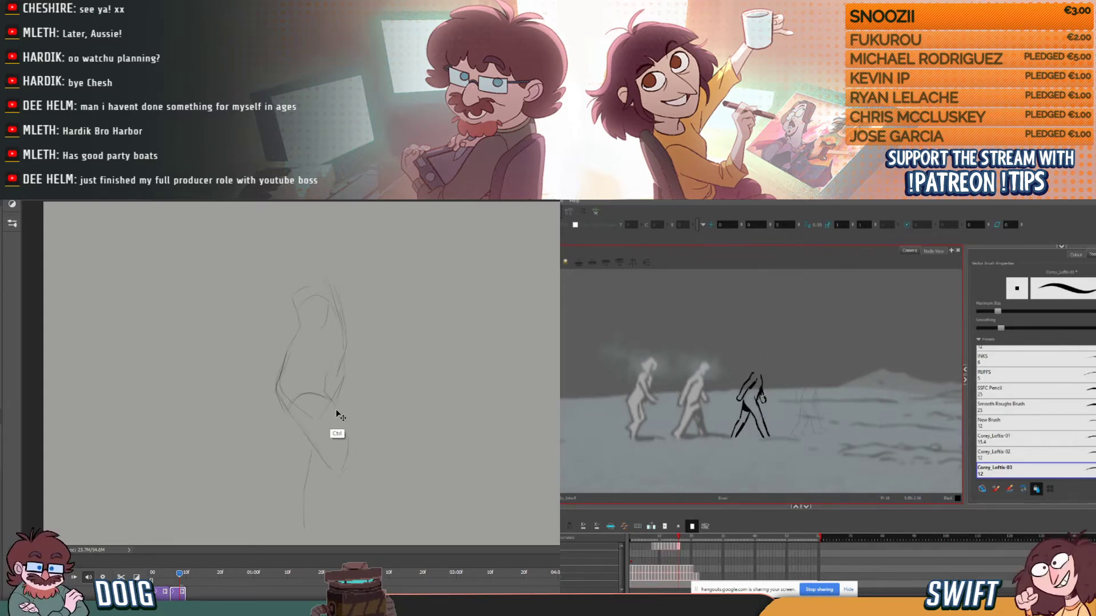
- Scale the whole Photoshop sketch down slightly with a transform, apply it, and continue the thigh contour
drag(349, 527, 346, 487)
key(comma)
key(comma)
key(period)
key(period)
key(Return)
mouse_move(336, 420)
mouse_down()
mouse_move(296, 417)
mouse_move(327, 411)
mouse_up()
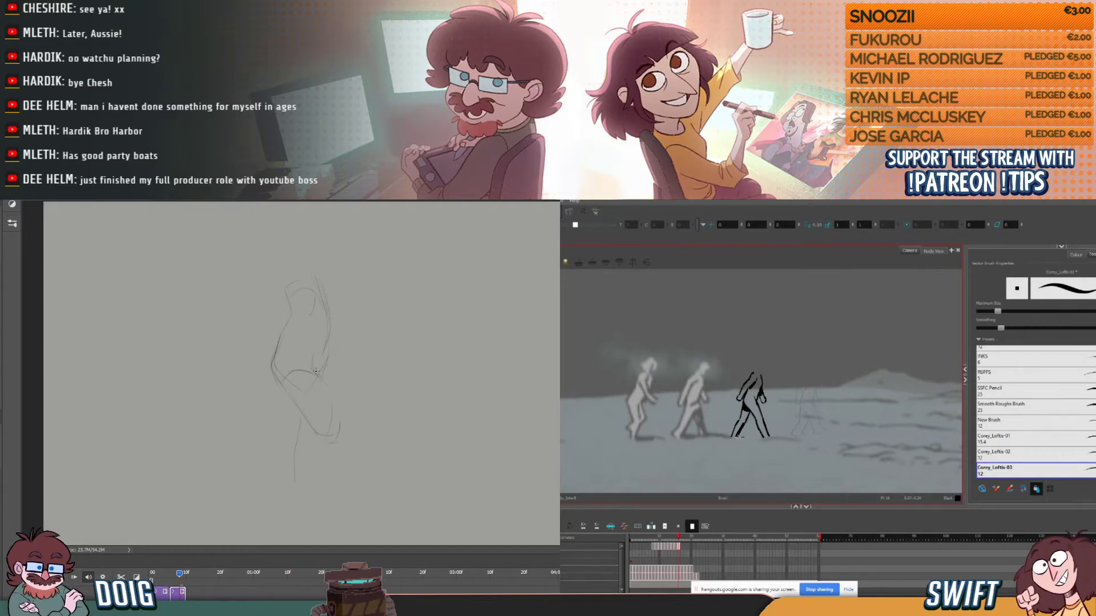
- Sketch the Photoshop figure's front thigh, calf and foot, and ink the third figure's ground shadow line
mouse_move(318, 375)
mouse_down()
mouse_move(338, 420)
mouse_move(323, 439)
mouse_up()
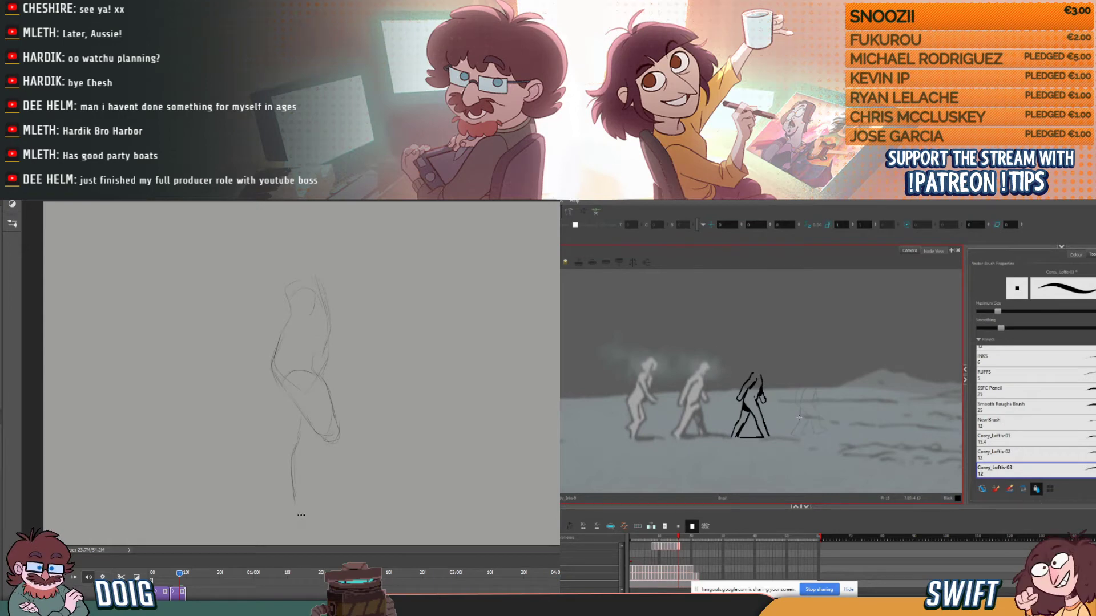
drag(302, 512, 315, 435)
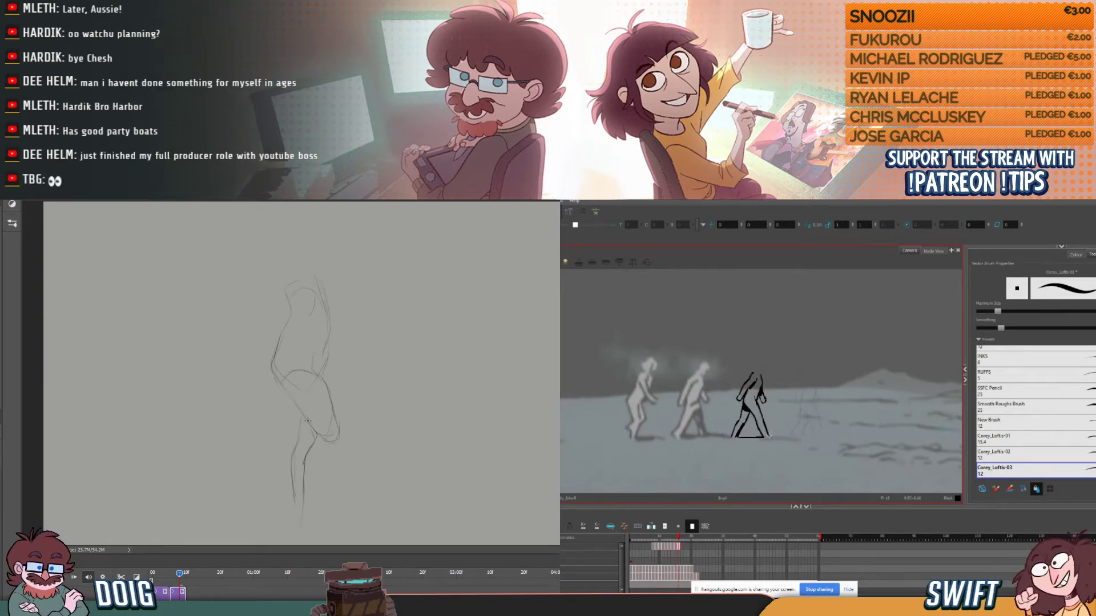
drag(300, 528, 333, 529)
drag(768, 437, 800, 438)
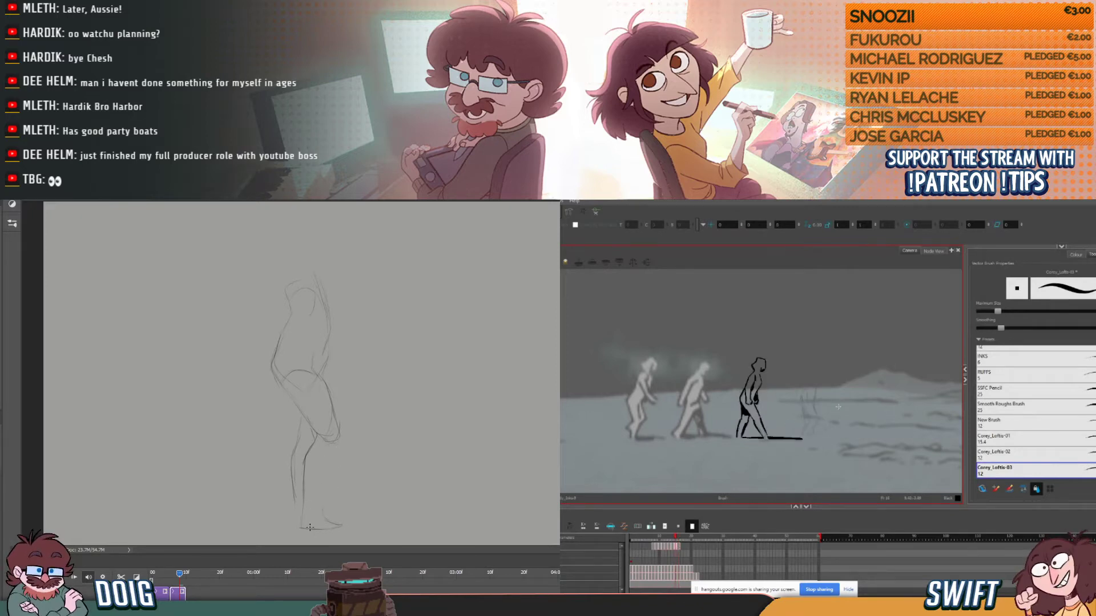
drag(340, 450, 343, 438)
- Refine the far end of the third figure's ground shadow, comparing it with the previous drawing
drag(793, 449, 800, 445)
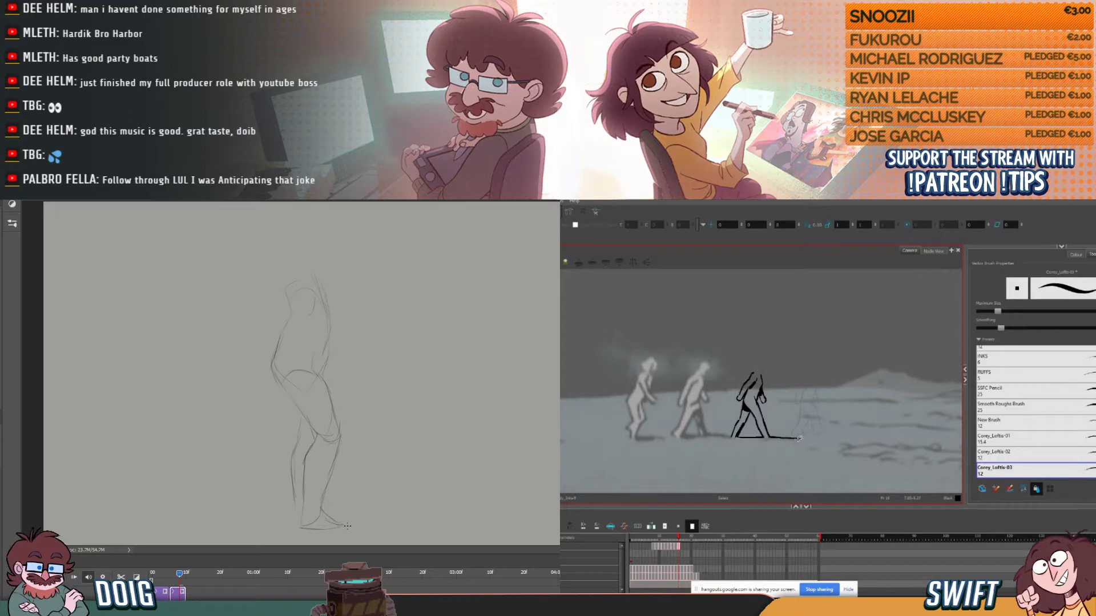
drag(807, 431, 809, 431)
key(alt+b)
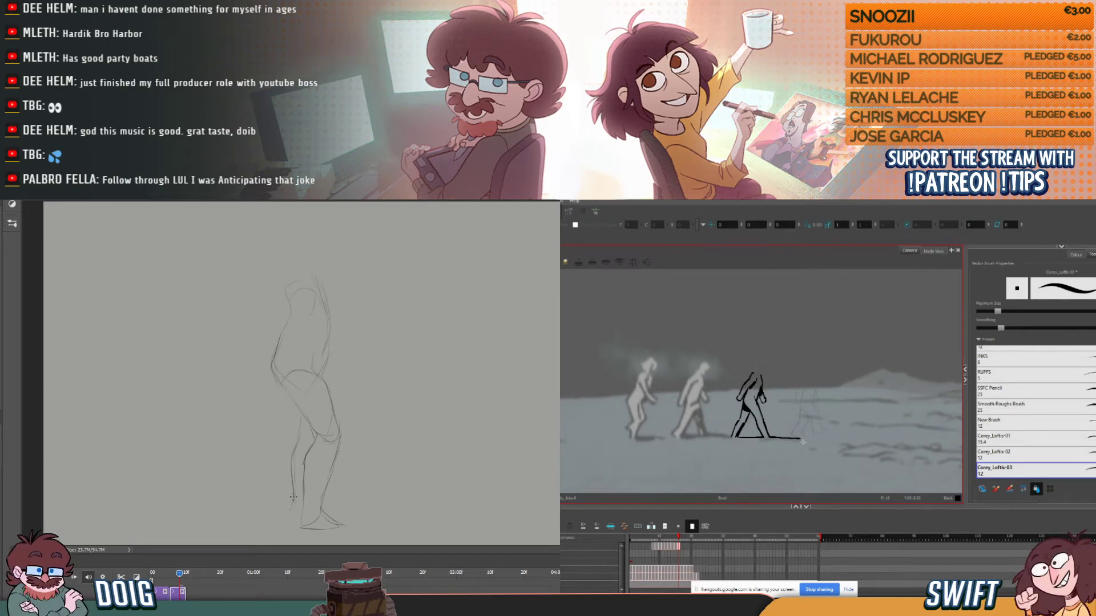
key(comma)
key(period)
key(comma)
key(period)
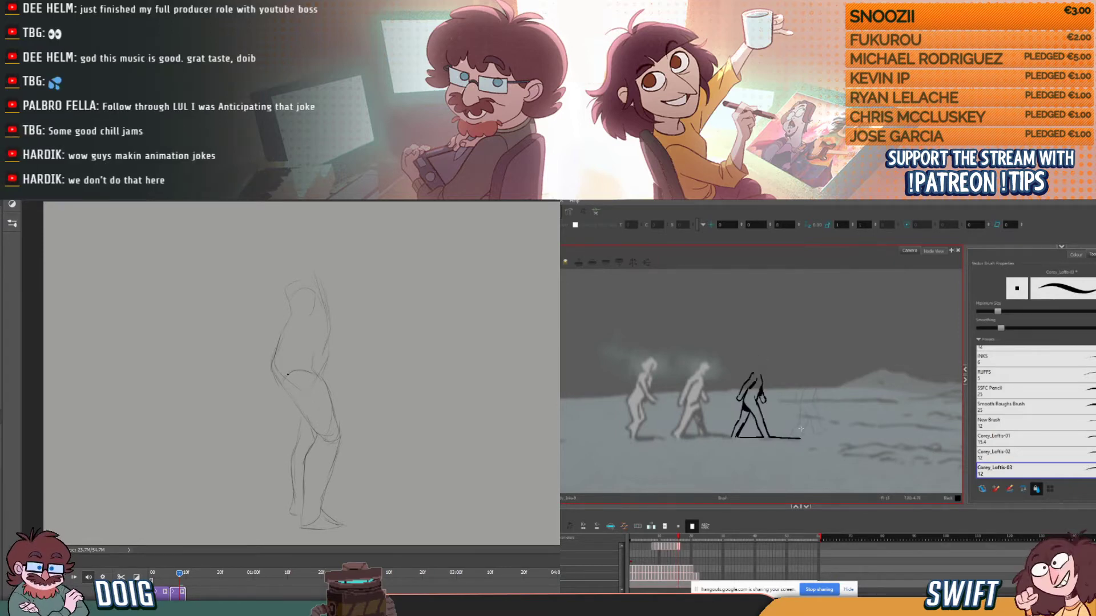
key(comma)
key(period)
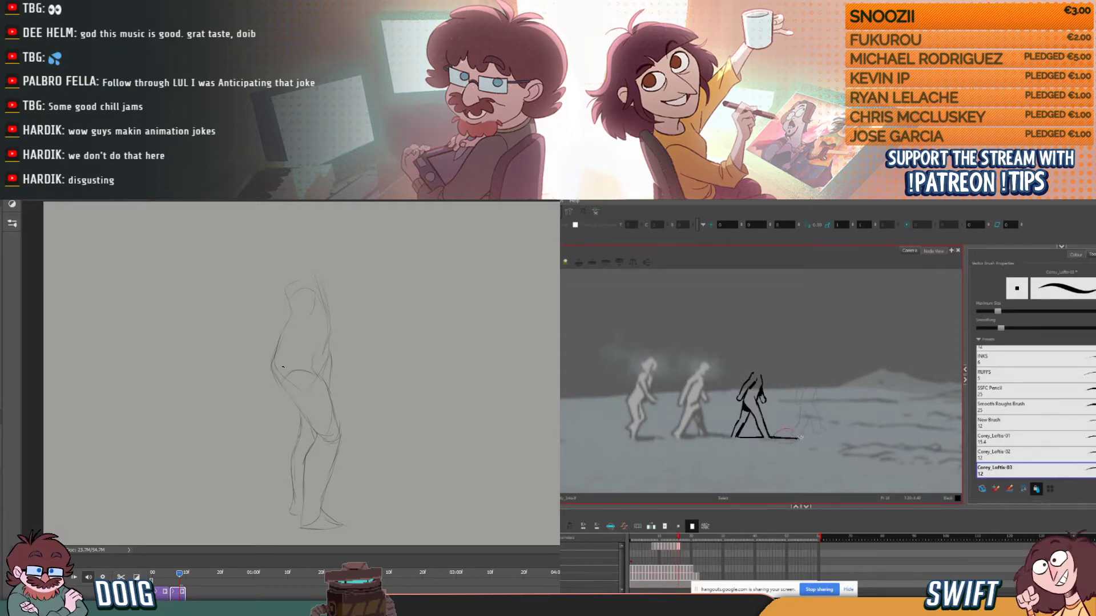
- Select the far segment of the third figure's ground shadow line and switch back to the Brush tool
click(777, 436)
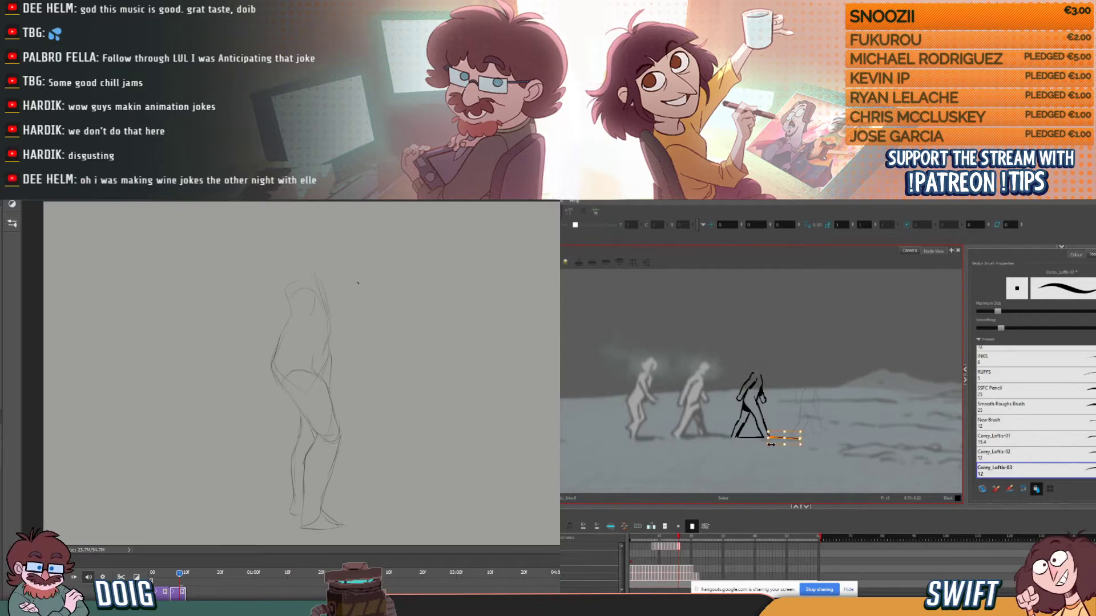
key(alt+b)
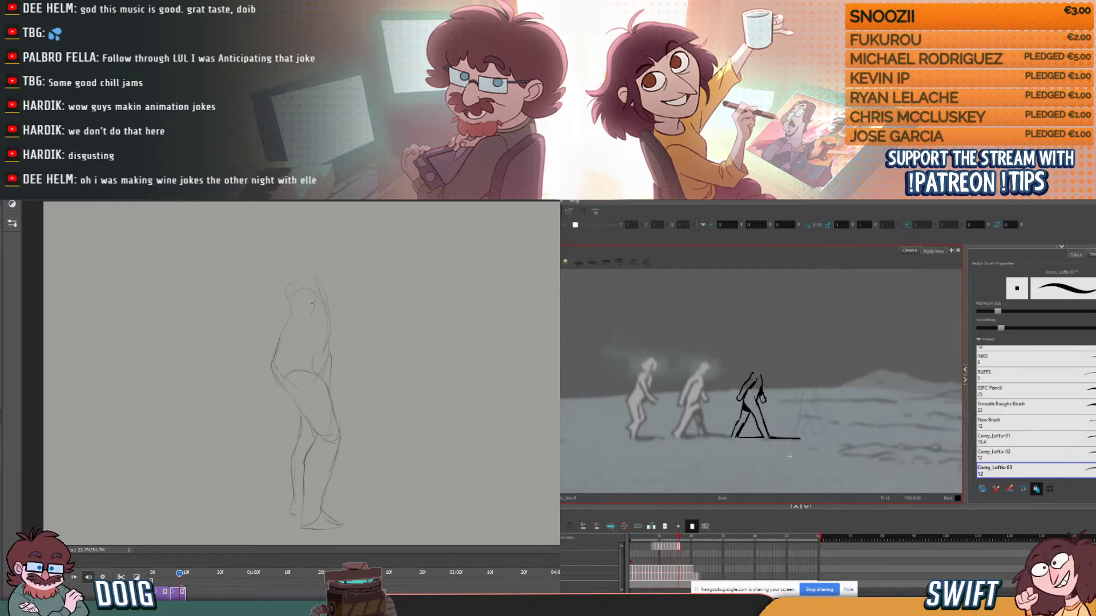
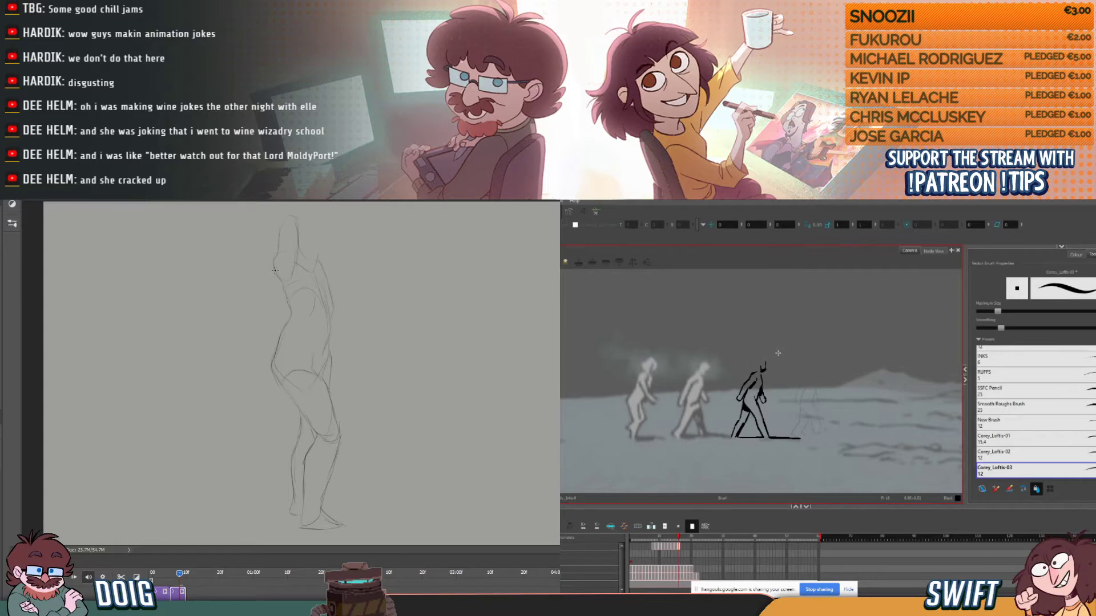
- Ink the third figure's head outline with the Brush, adjusting its strokes with the Select tool
key(alt+s)
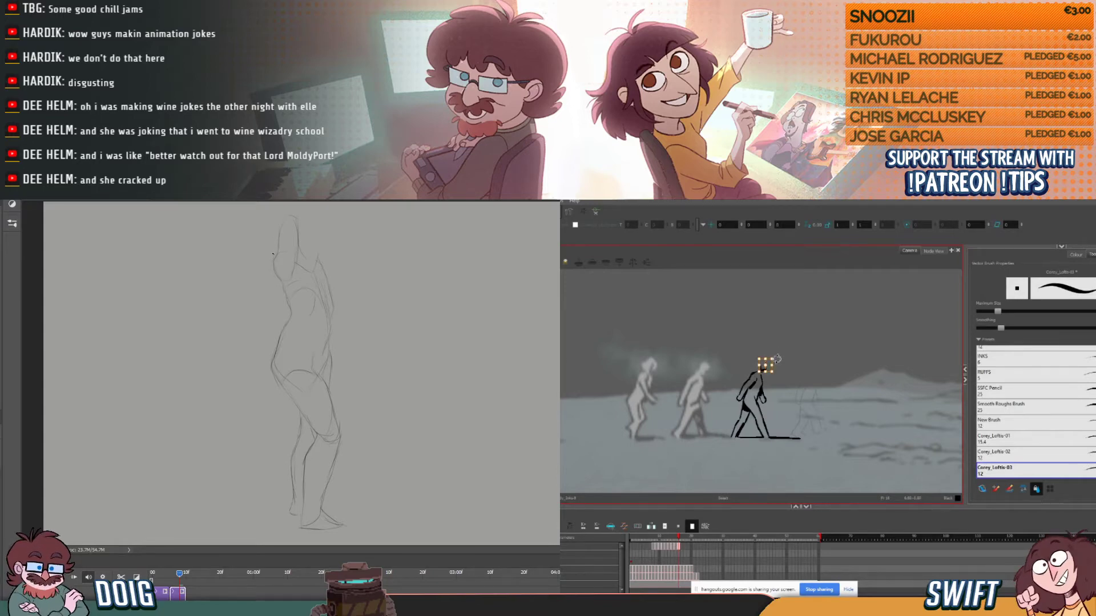
key(alt+b)
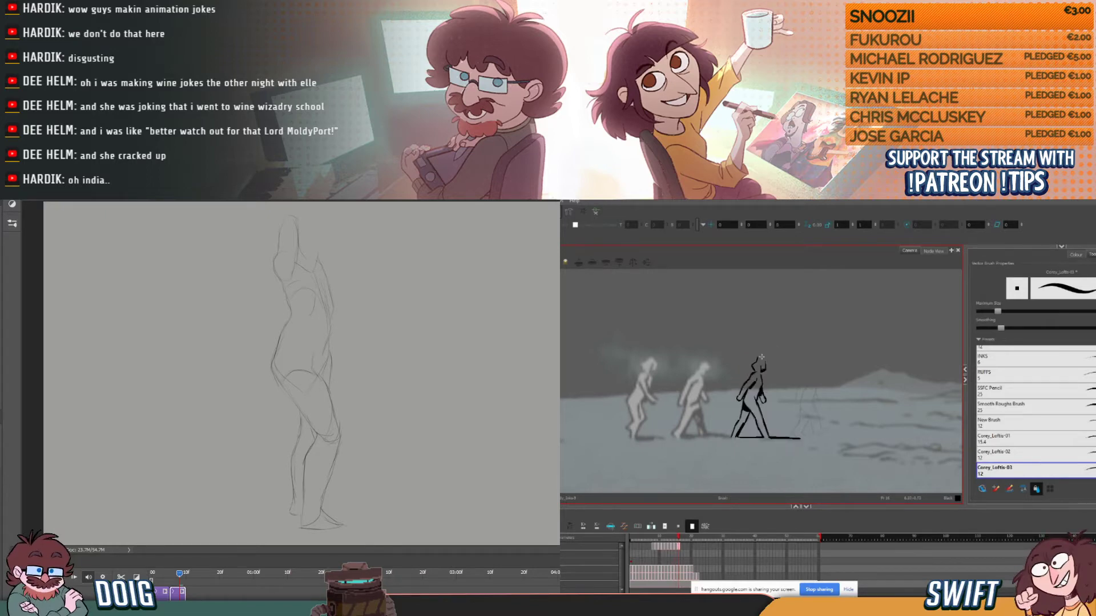
key(alt+s)
click(757, 360)
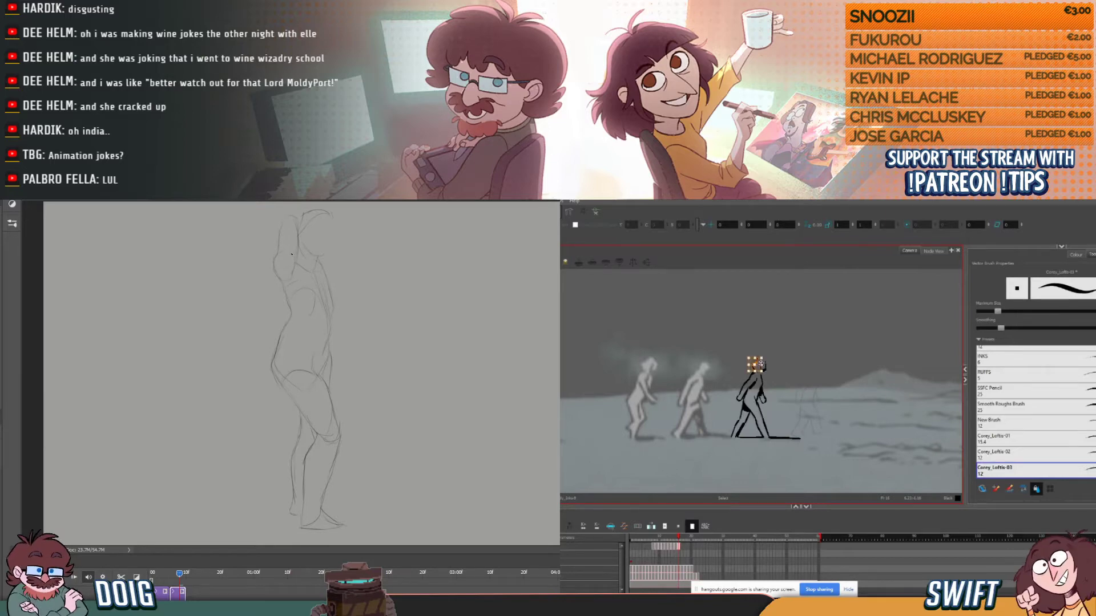
click(758, 360)
key(alt+b)
- Touch up the third figure's head strokes with the Brush while comparing them with the previous drawing
key(comma)
key(period)
key(comma)
key(period)
key(comma)
key(period)
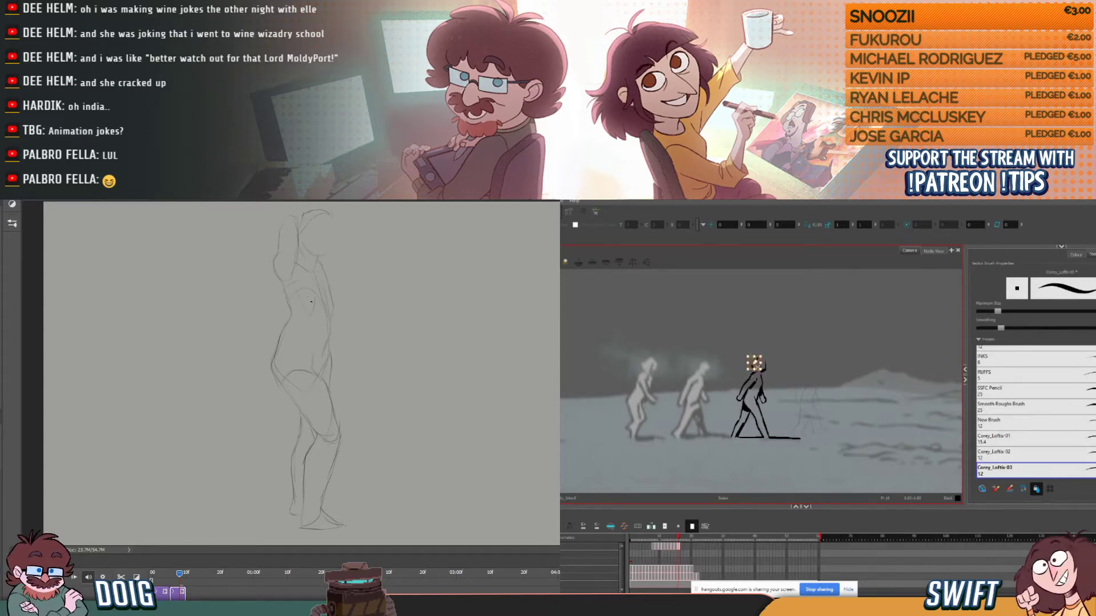
key(alt+b)
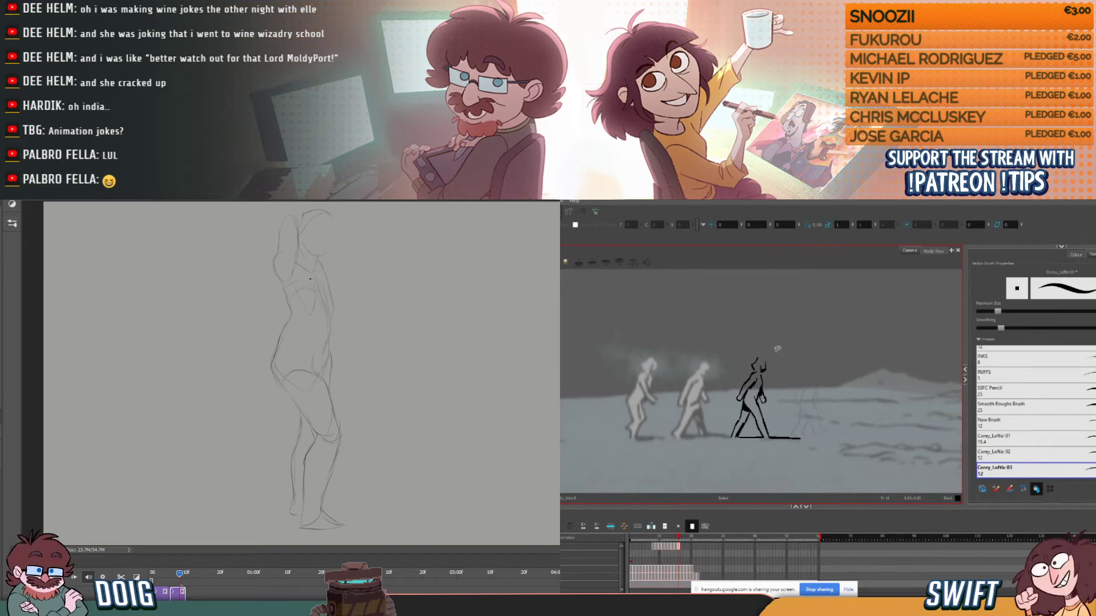
key(comma)
key(period)
key(comma)
key(period)
key(comma)
key(period)
key(comma)
key(period)
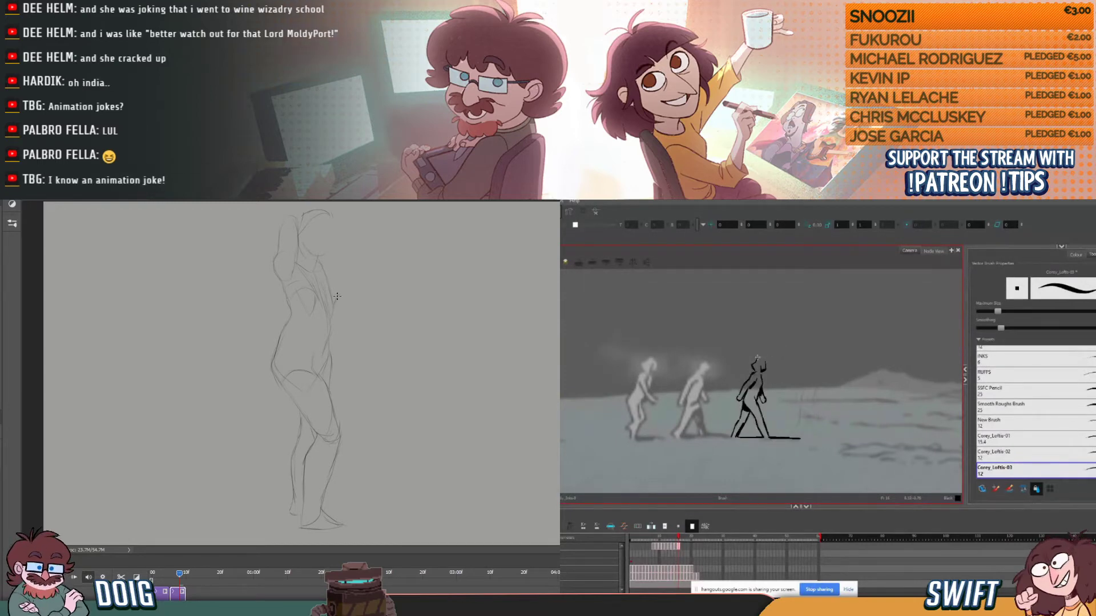
key(comma)
key(period)
- Adjust the third figure's selected head strokes slightly and close the gap in the head outline
key(alt+s)
key(comma)
key(period)
key(alt+s)
mouse_move(764, 353)
mouse_down()
mouse_move(755, 373)
mouse_move(758, 353)
mouse_up()
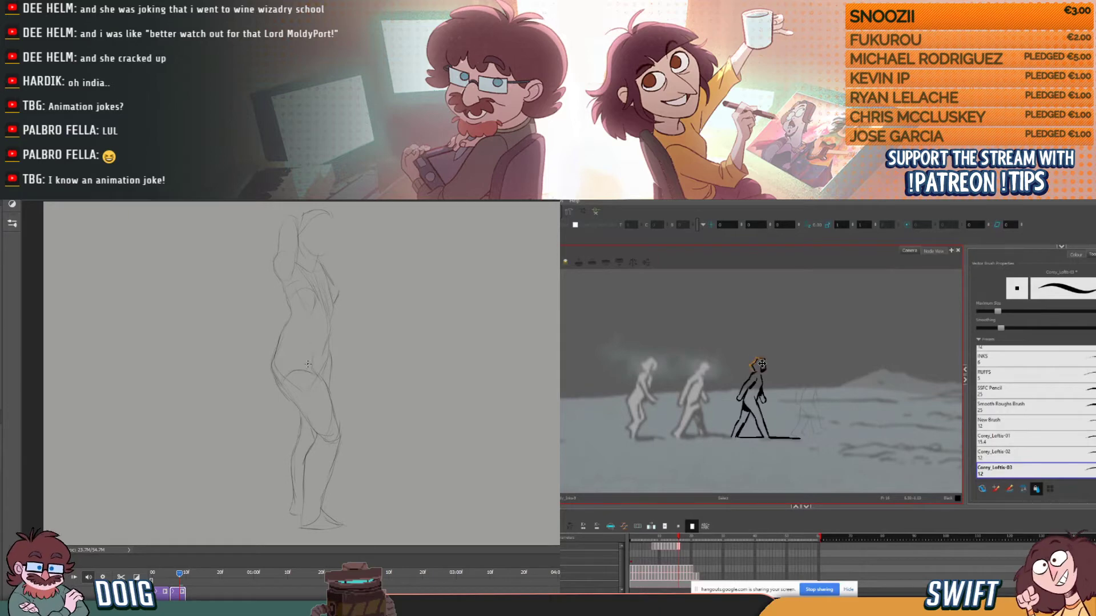
click(784, 355)
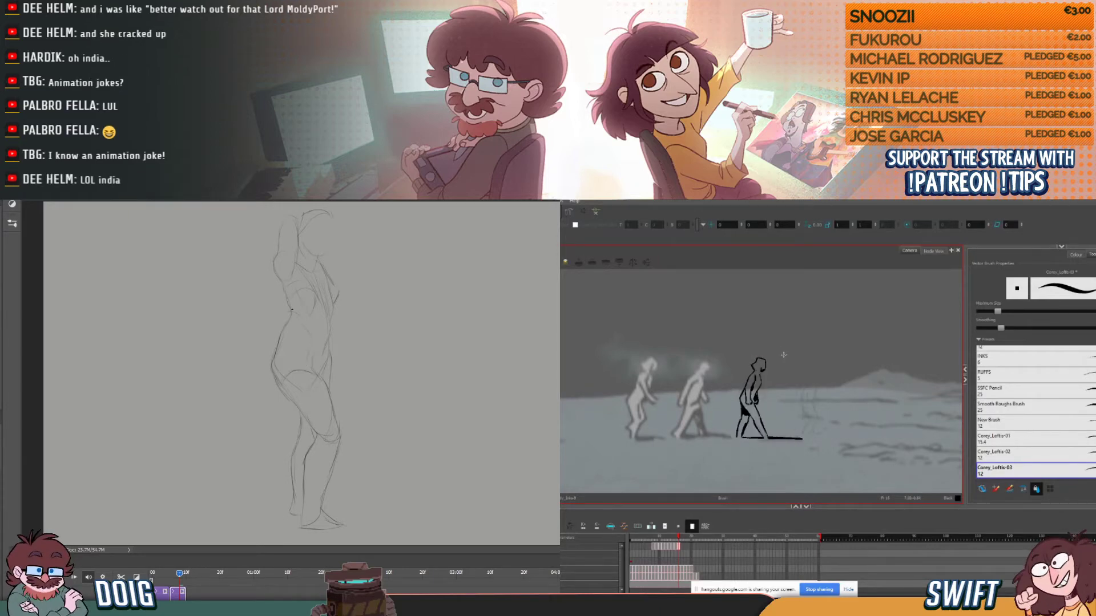
key(alt+s)
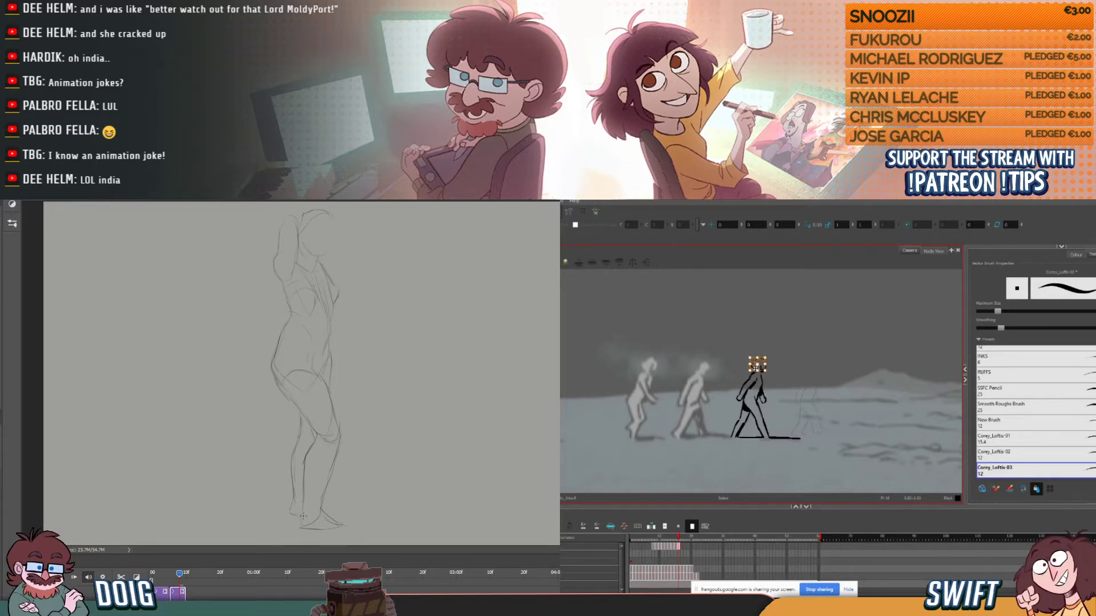
key(alt+b)
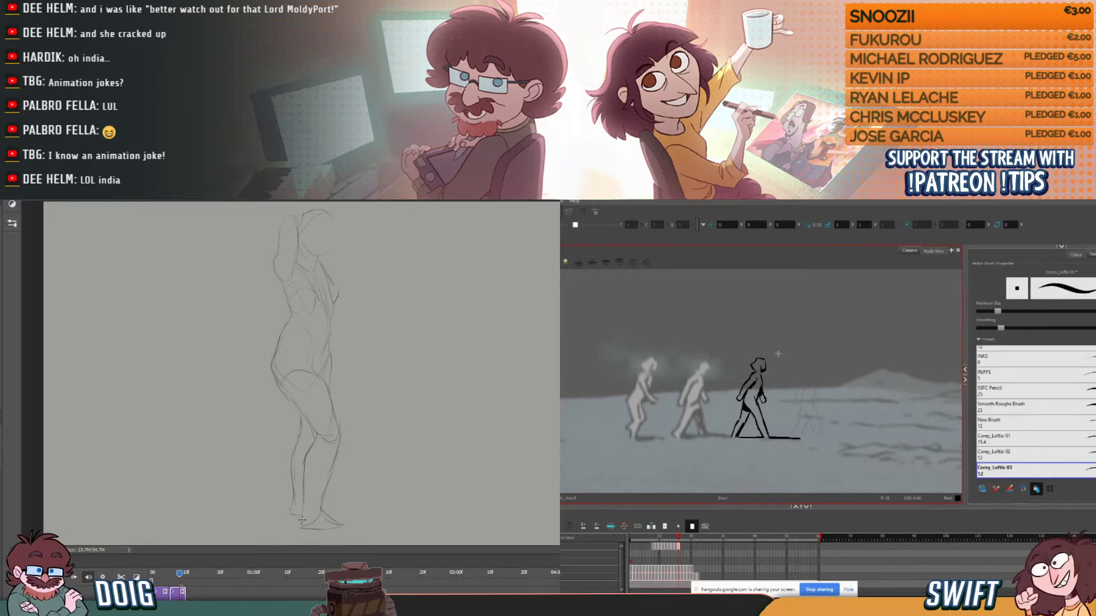
- Compare the third figure's head with the previous drawing, select the head strokes, and return to the Brush
key(comma)
key(period)
key(comma)
key(period)
key(comma)
key(period)
key(alt+s)
click(756, 362)
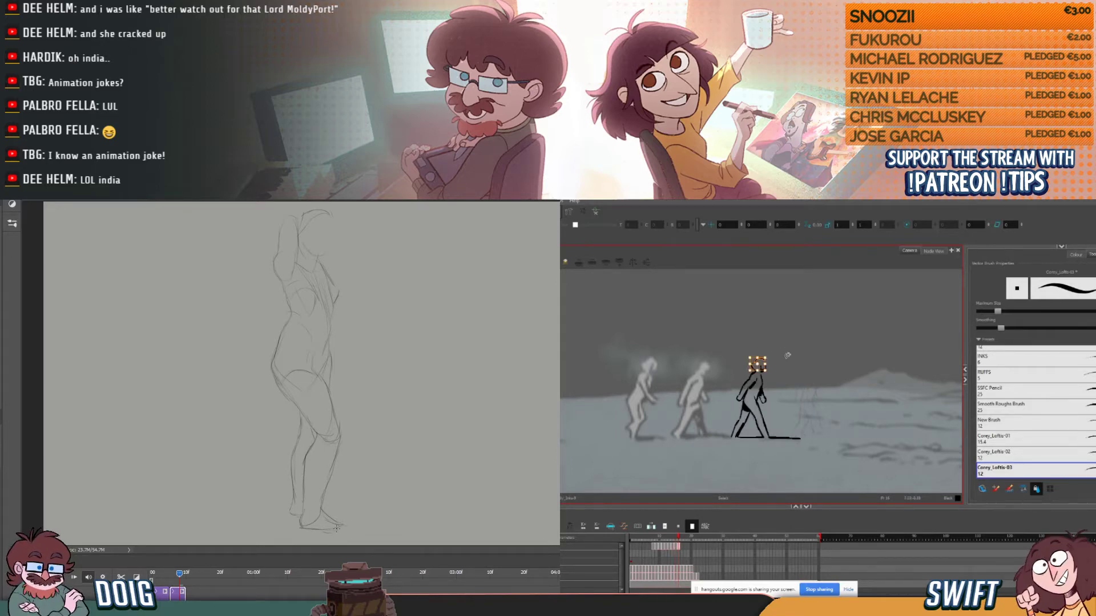
key(alt+b)
- Refine the line at the back of the third figure's head, flipping to the neighbouring drawing for reference
key(comma)
key(period)
key(comma)
key(period)
key(comma)
key(period)
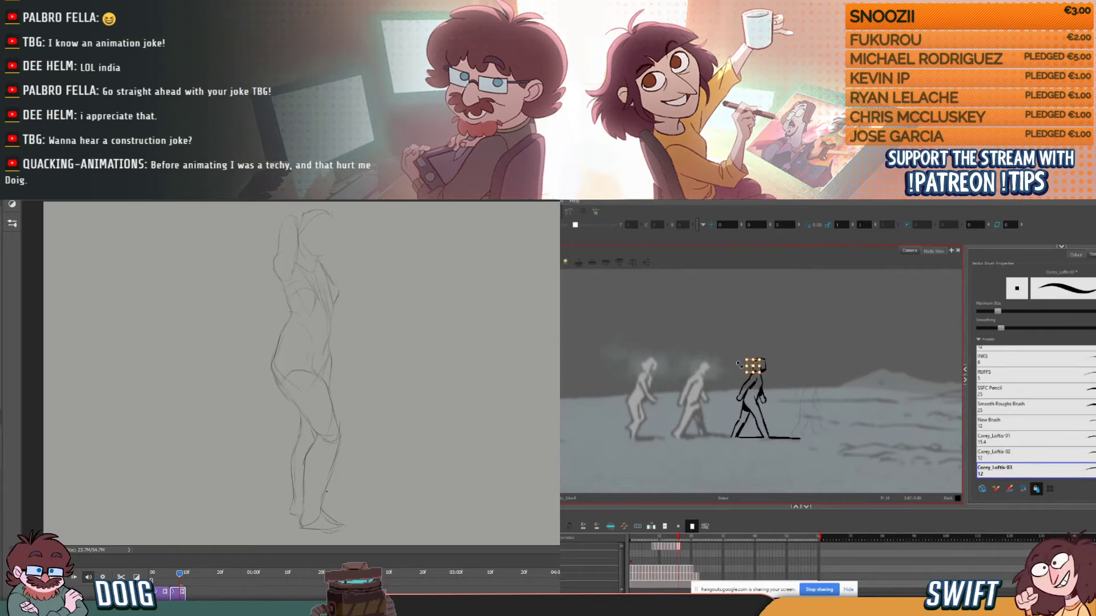
key(alt+b)
key(comma)
key(period)
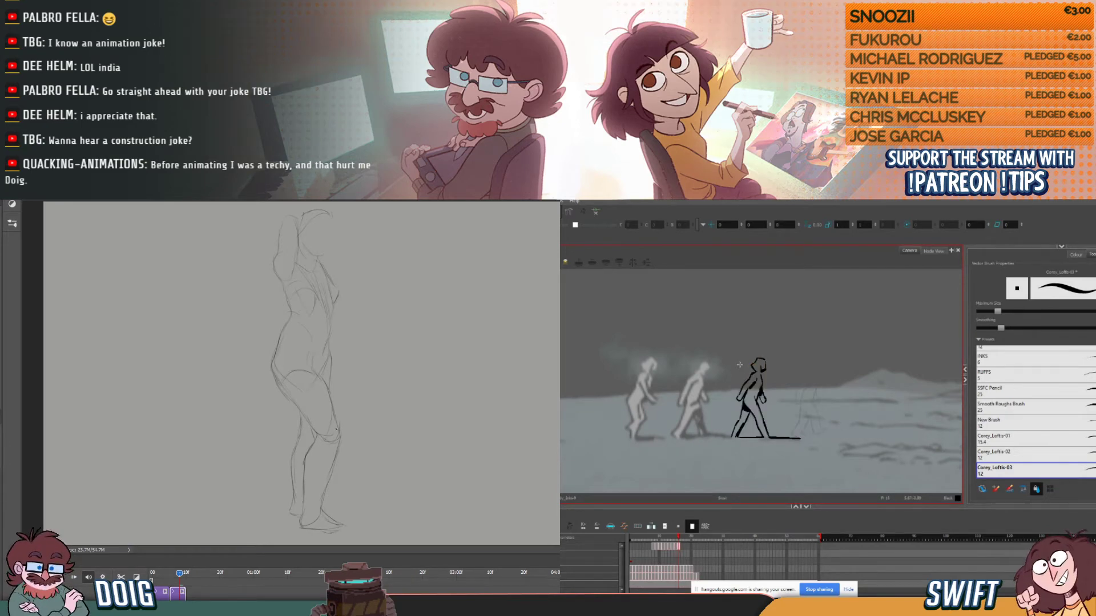
key(period)
key(period)
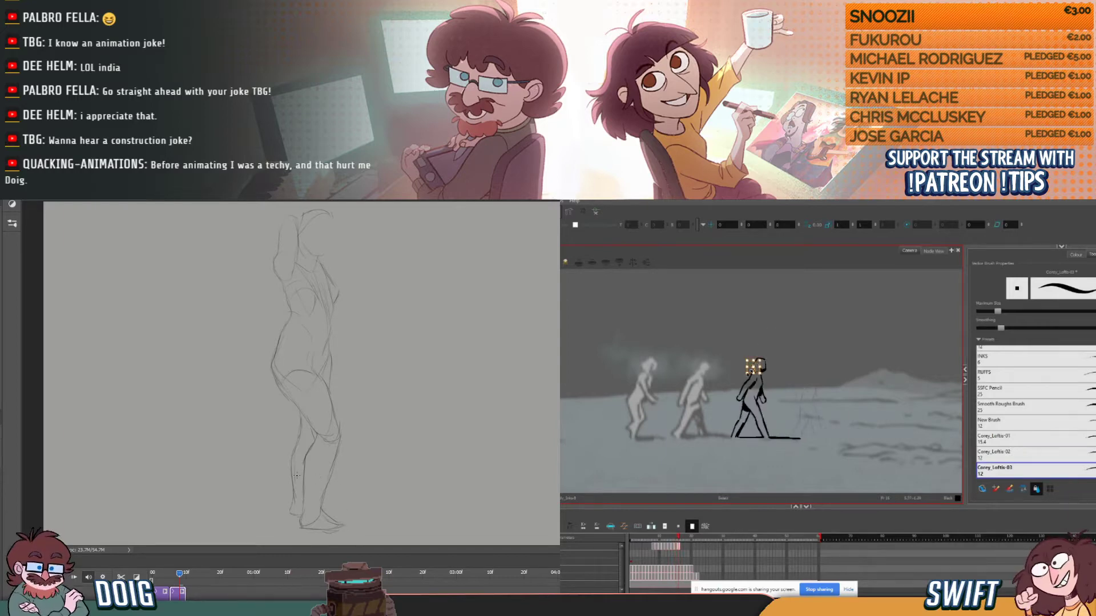
- Check the reworked back of the third figure's head against the previous drawing and continue with the Brush
key(alt+b)
key(comma)
key(period)
key(comma)
key(period)
key(comma)
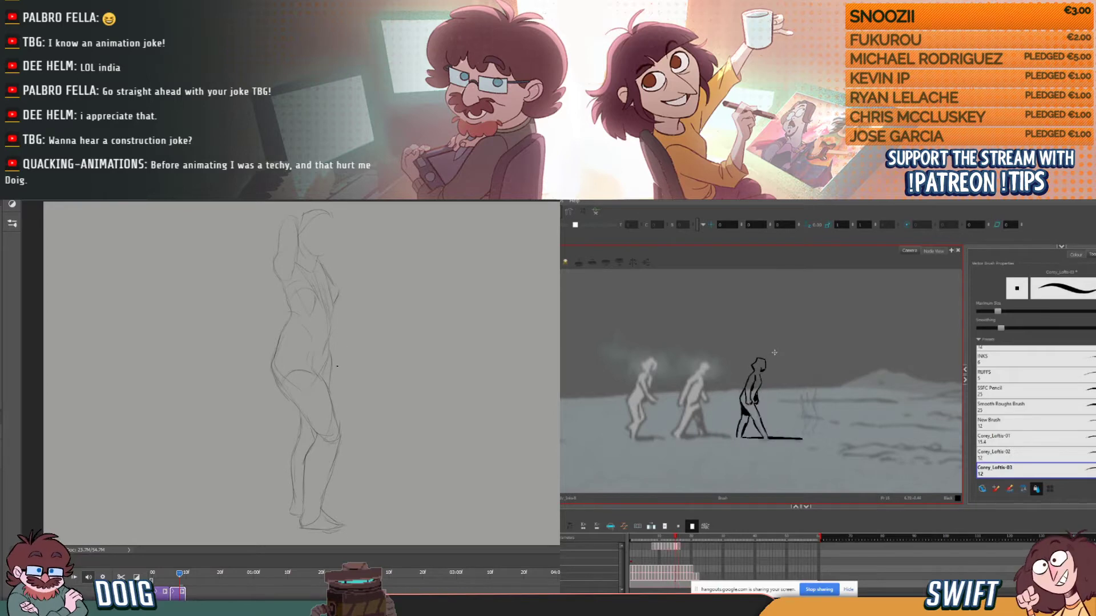
key(period)
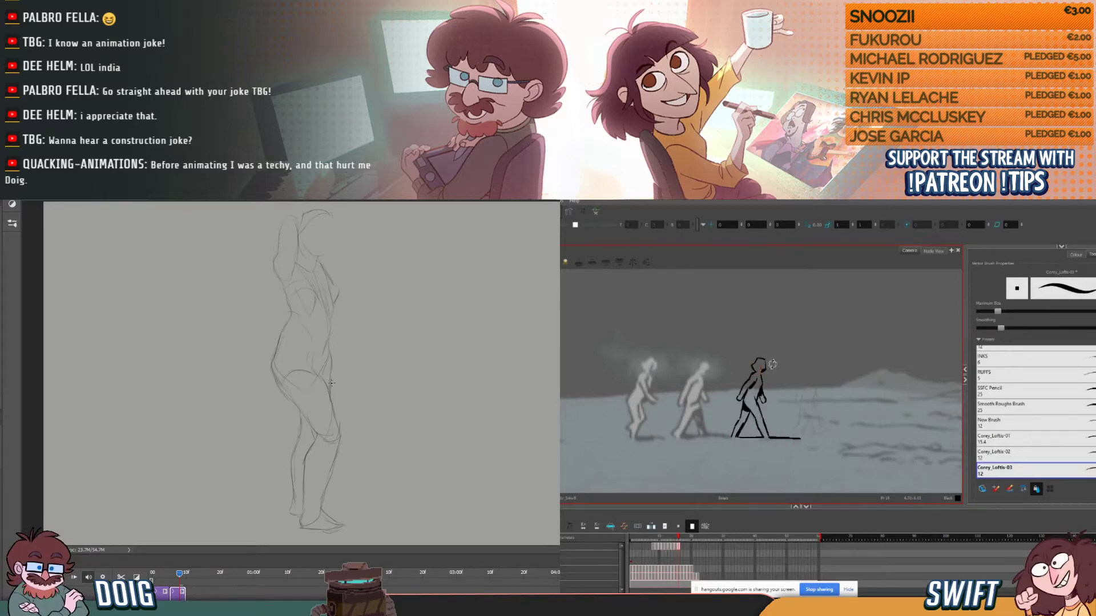
- Refine the third figure's face and neck line, using the previous drawing as a guide
key(comma)
key(period)
key(comma)
key(period)
key(comma)
key(period)
key(comma)
key(period)
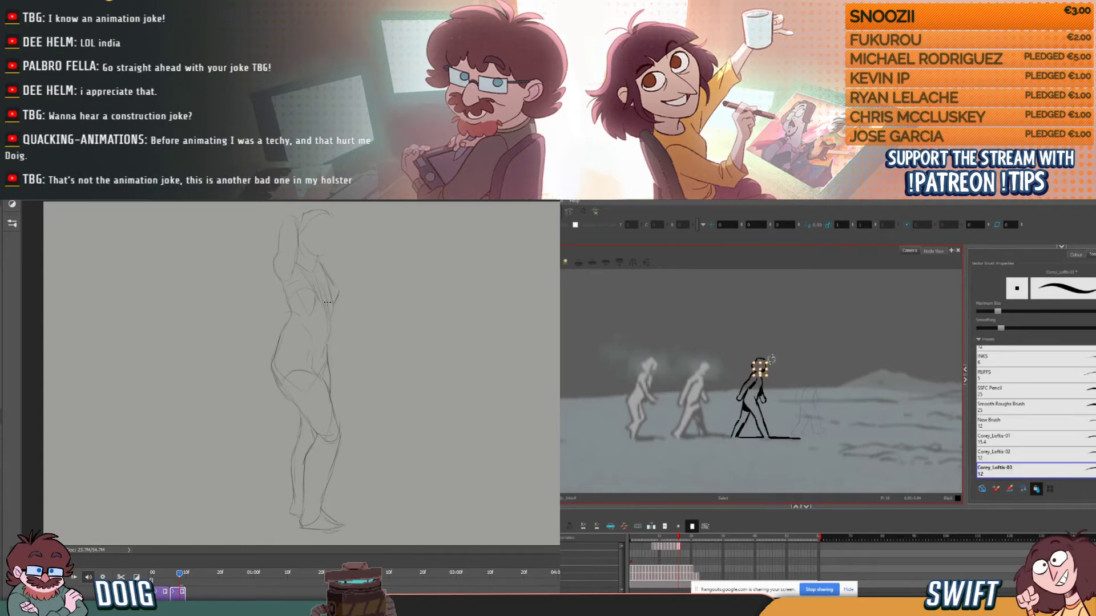
key(alt+b)
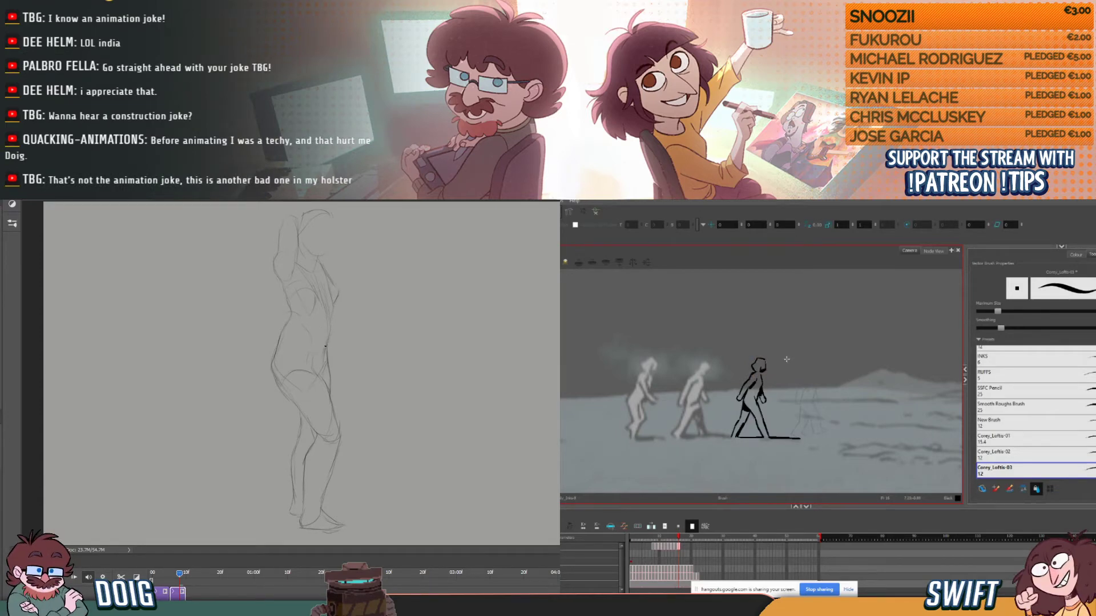
key(alt+s)
click(760, 366)
key(alt+b)
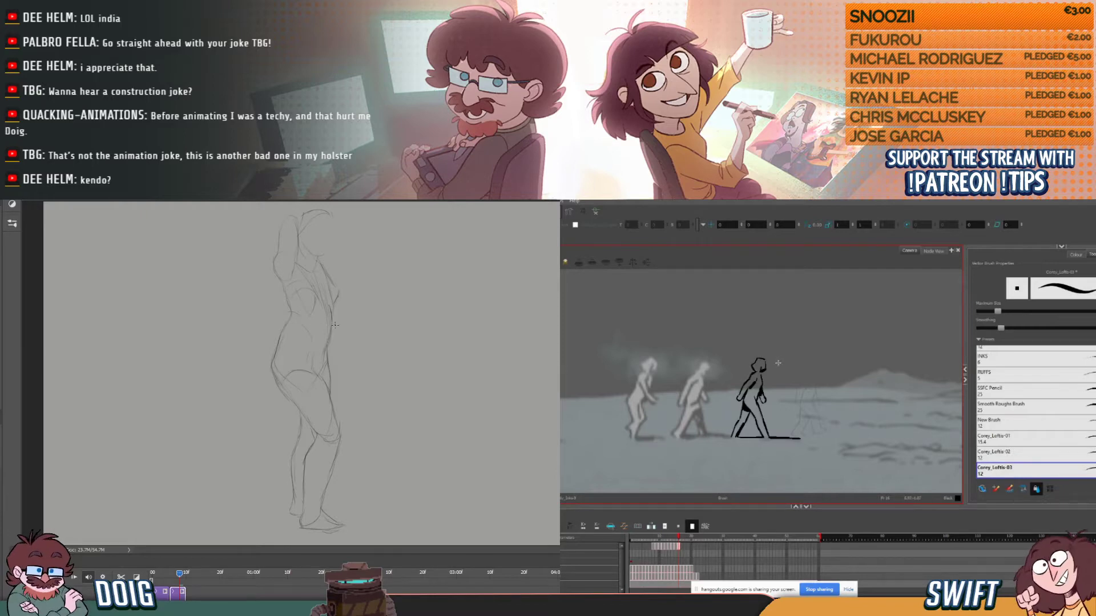
- Erase the protruding chest contour of the Photoshop figure and compare the third figure's head with its previous drawing
key(e)
mouse_move(342, 285)
mouse_down()
mouse_move(339, 295)
mouse_move(329, 264)
mouse_move(334, 282)
mouse_up()
key(comma)
key(period)
key(comma)
key(period)
key(comma)
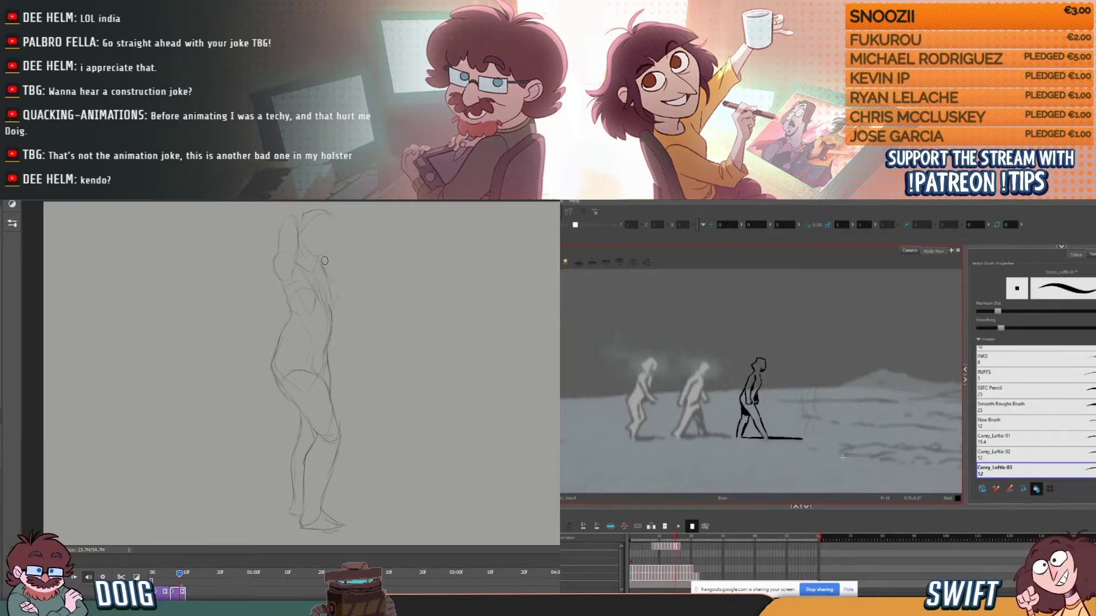
key(period)
key(comma)
key(period)
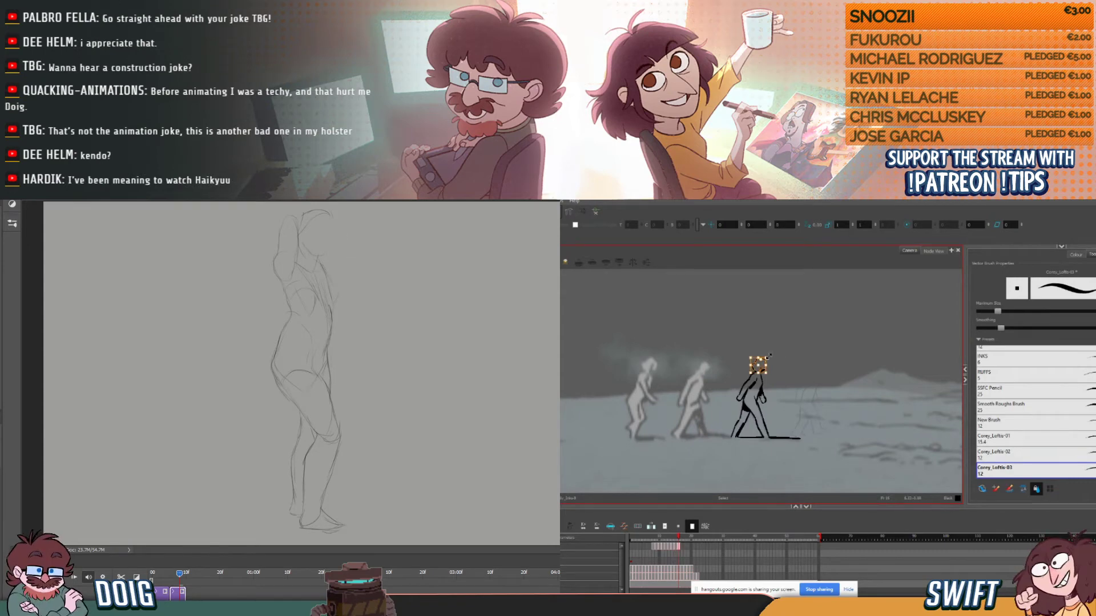
- Nudge the third figure's selected head outline and check its placement against the previous drawing
drag(776, 366, 773, 363)
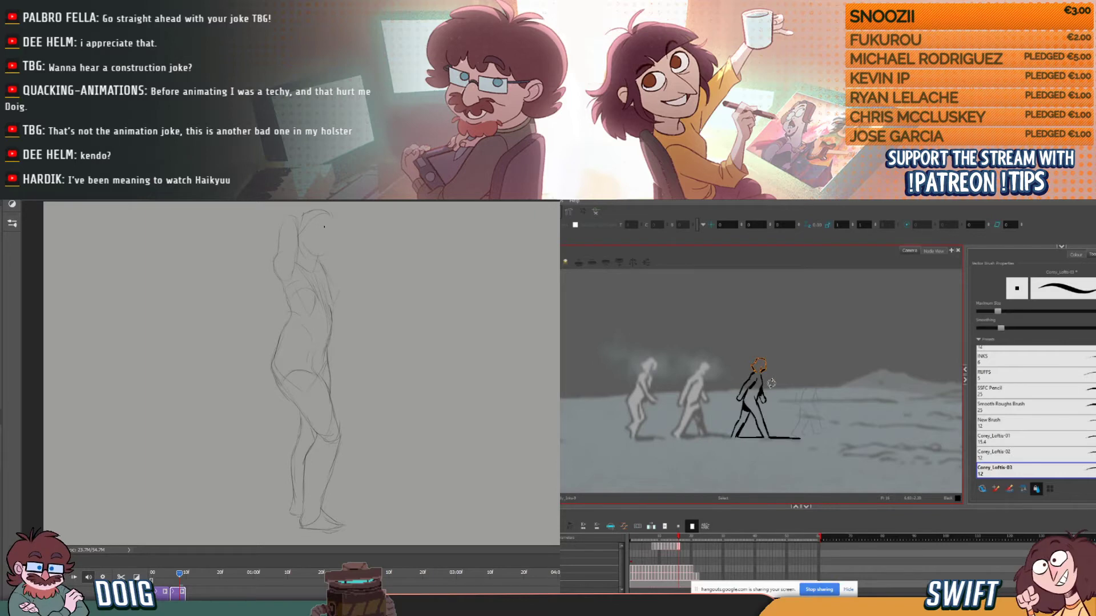
key(comma)
key(period)
key(comma)
key(period)
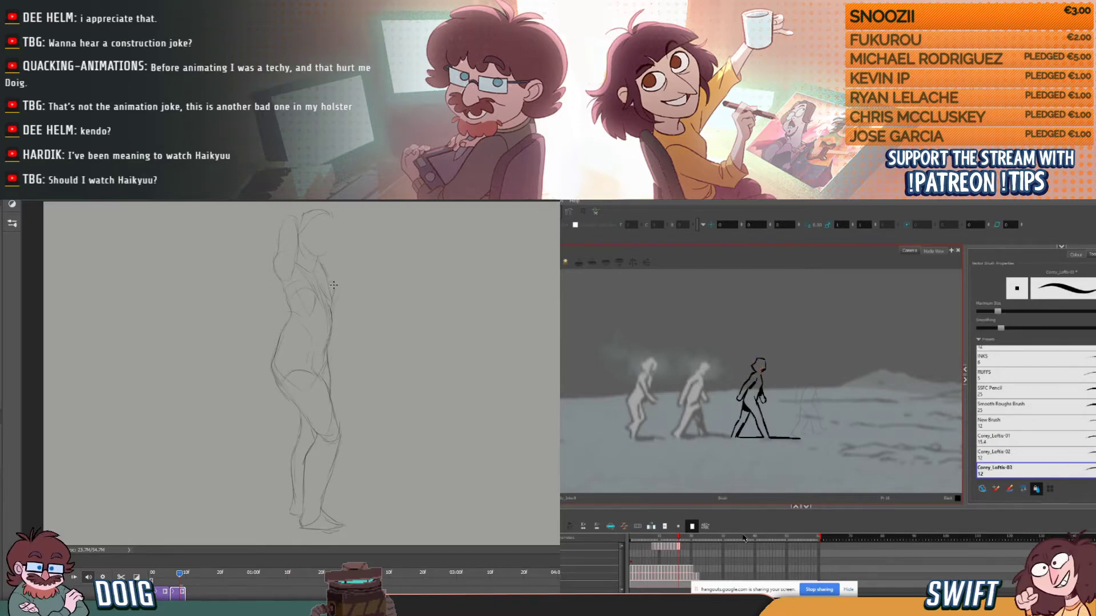
- Examine the third figure's head and pose by flipping between the current and previous drawings
key(comma)
key(period)
key(comma)
key(period)
key(comma)
key(period)
key(comma)
key(period)
key(comma)
key(comma)
key(period)
key(period)
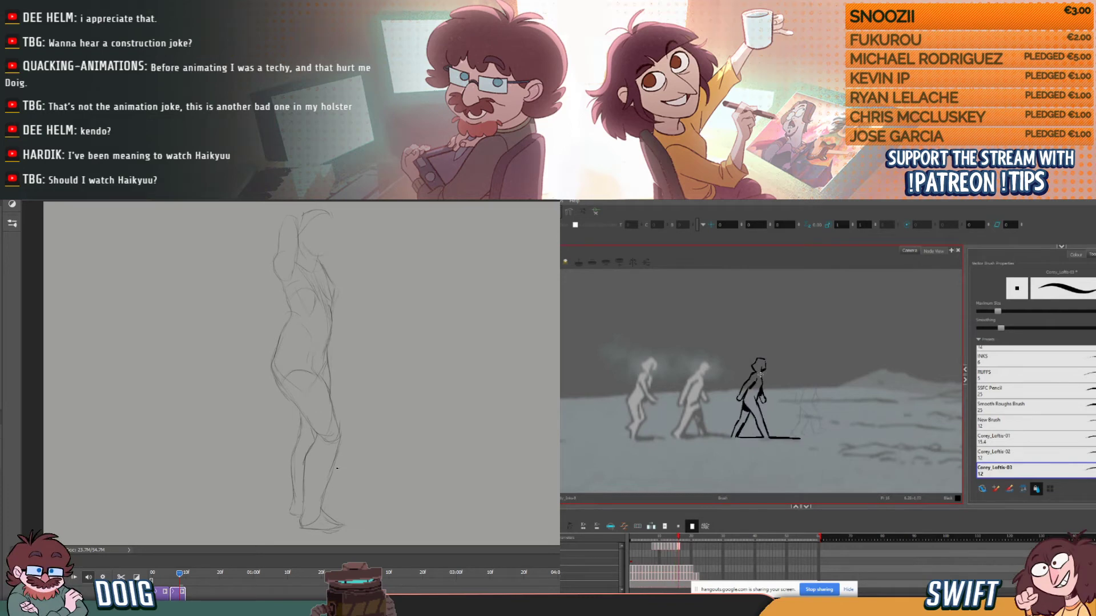
key(comma)
key(period)
key(comma)
key(period)
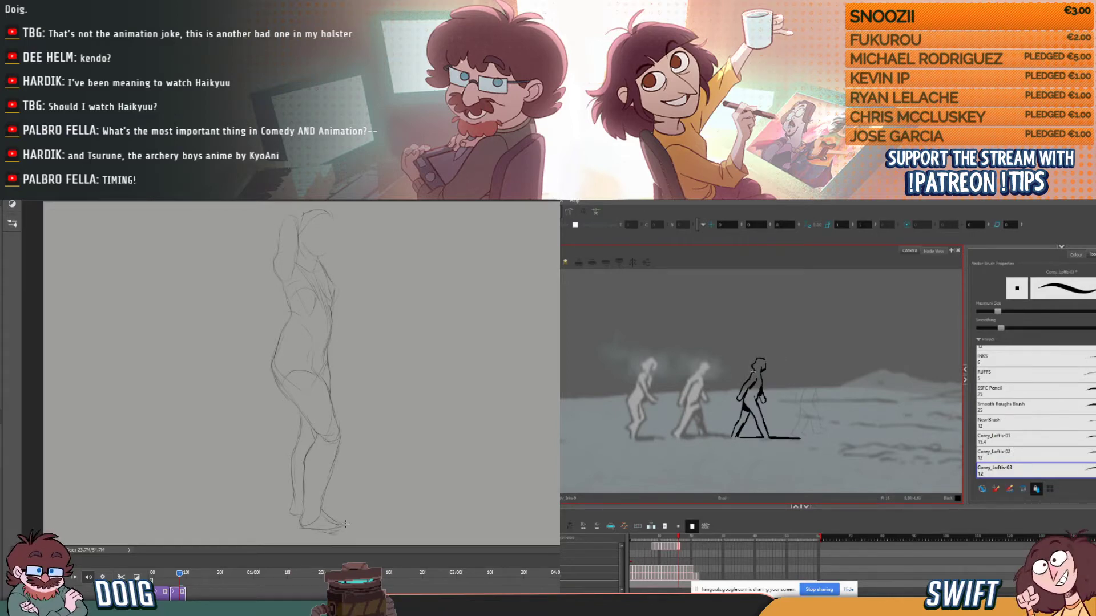
- Step back and forth through the third figure's last few drawings to check the walk motion
key(comma)
key(comma)
key(period)
key(period)
key(comma)
key(comma)
key(period)
key(period)
key(comma)
key(comma)
key(period)
key(period)
key(comma)
key(period)
key(period)
key(comma)
key(comma)
key(comma)
key(period)
key(period)
key(period)
key(comma)
key(period)
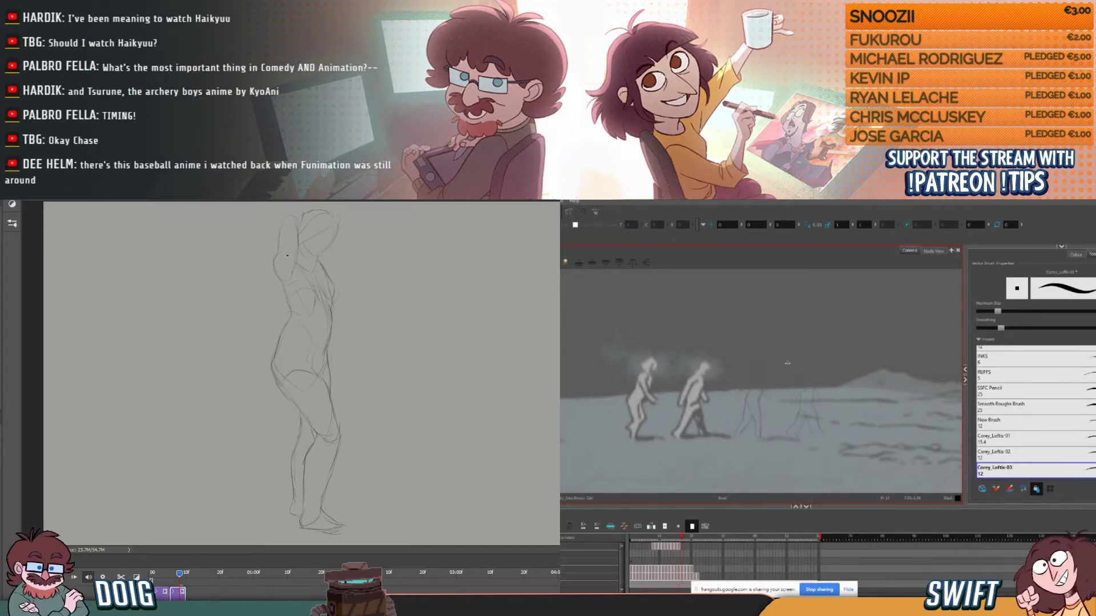
key(comma)
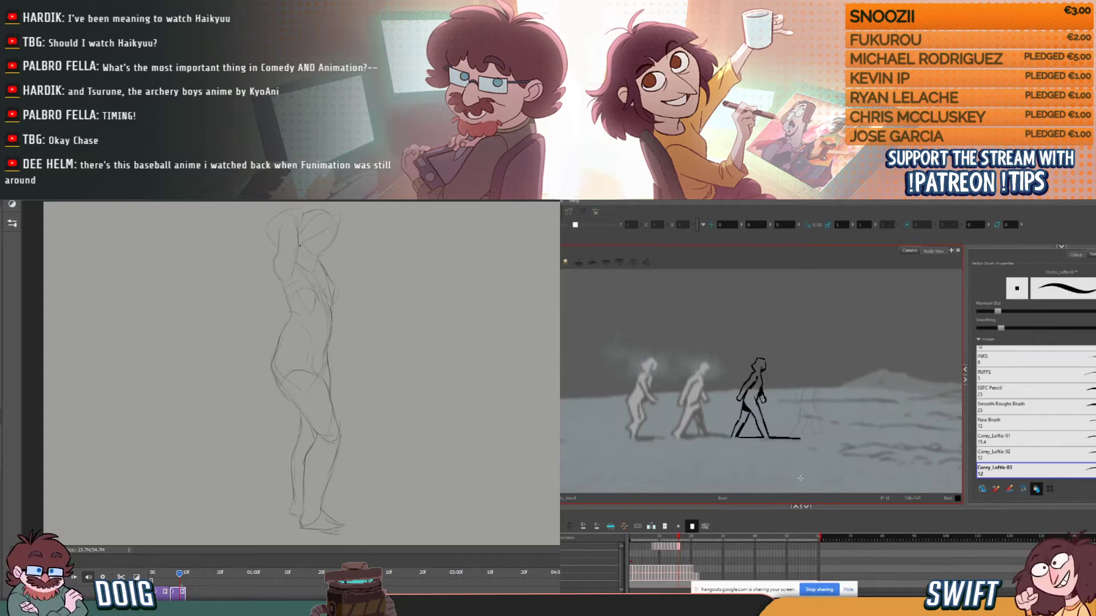
- Scale the whole Photoshop sketch down with a transform, apply it, and rework the figure's hip contour
key(ctrl+t)
drag(349, 207, 322, 243)
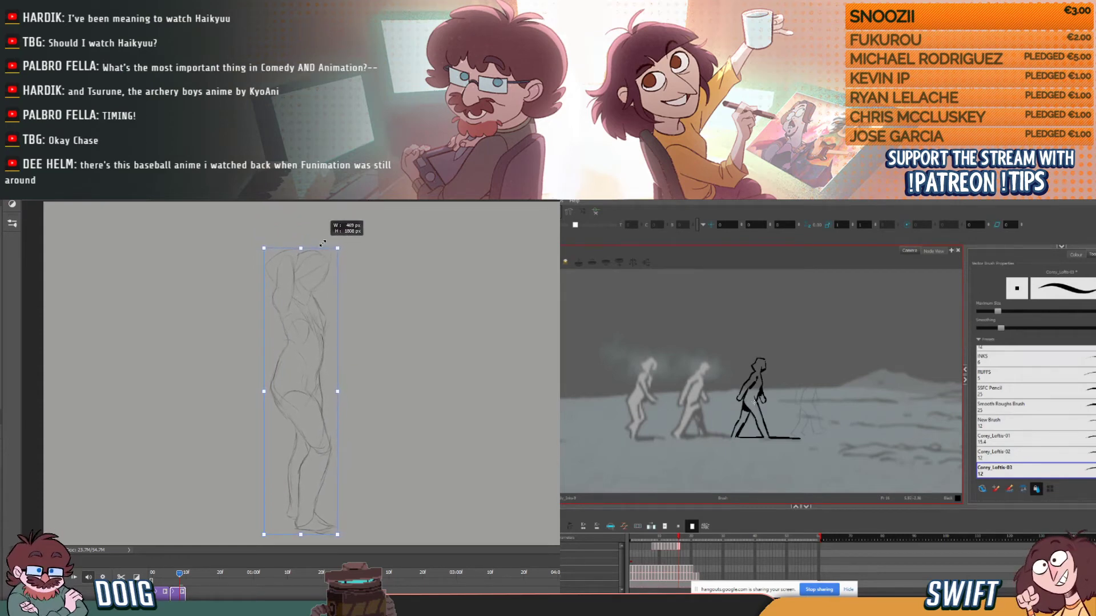
key(Return)
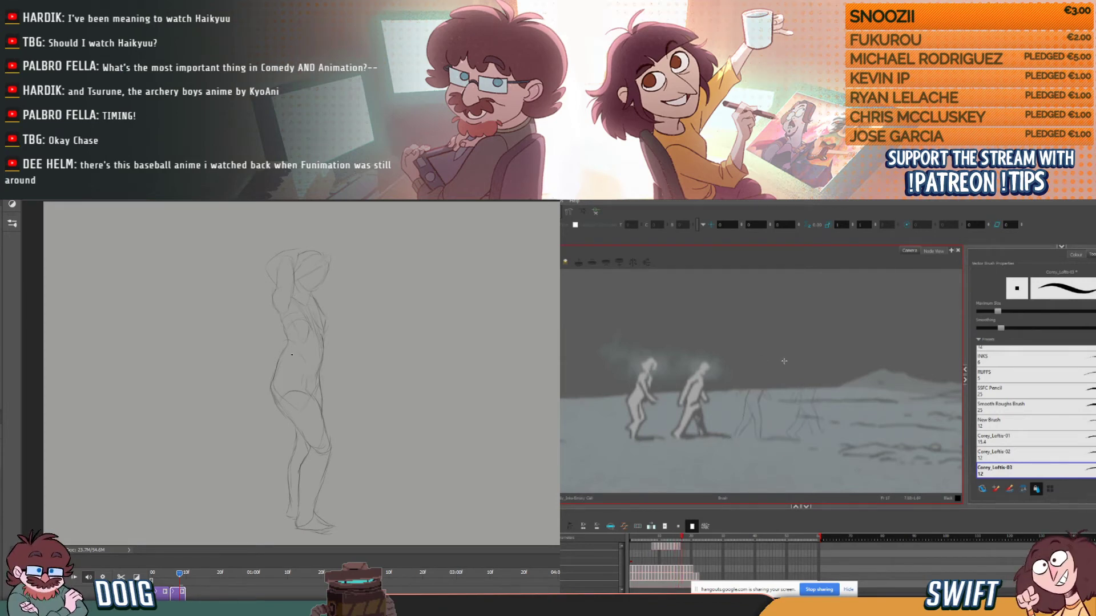
mouse_move(292, 394)
mouse_down()
mouse_move(302, 372)
mouse_move(297, 404)
mouse_move(279, 370)
mouse_up()
key(e)
key(b)
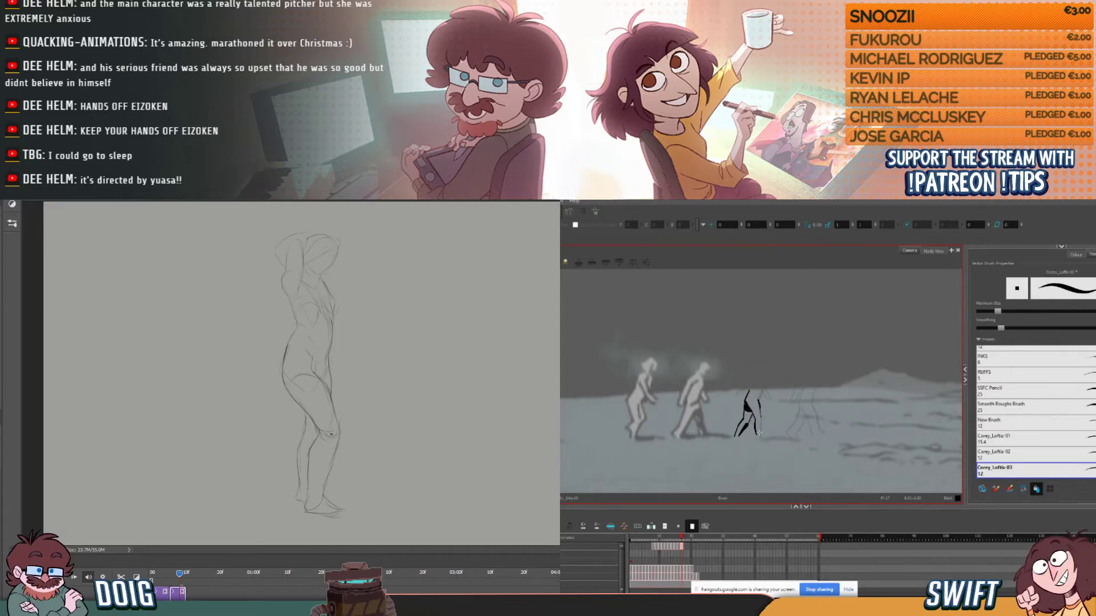
- Ink the front leg in the third figure's next walk drawing, comparing it with the previous drawing
key(alt+b)
key(comma)
key(period)
key(comma)
key(period)
key(comma)
key(period)
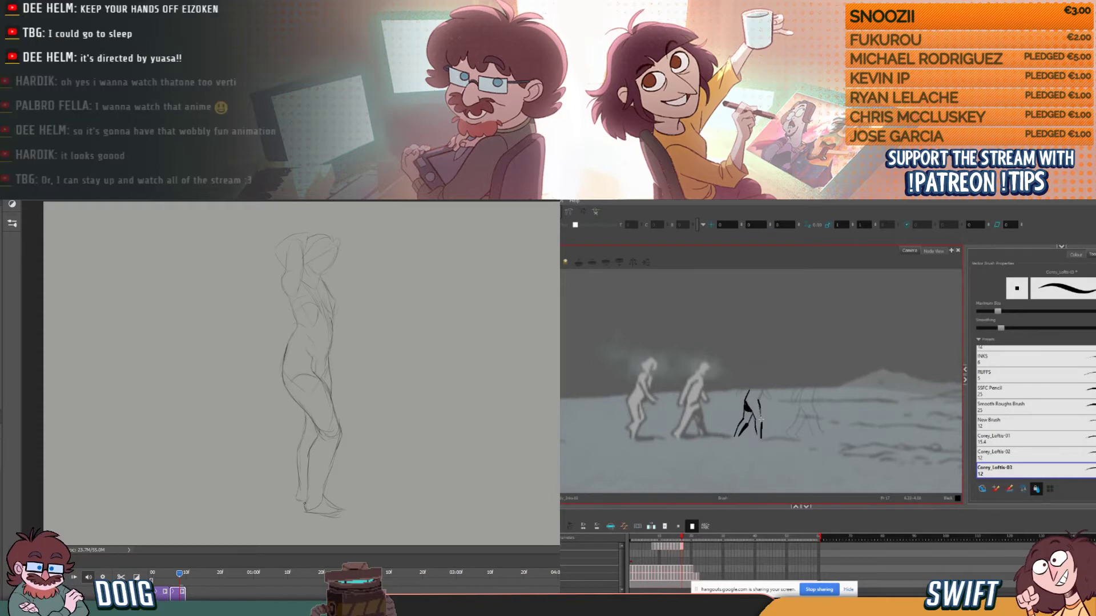
key(comma)
key(period)
key(comma)
key(period)
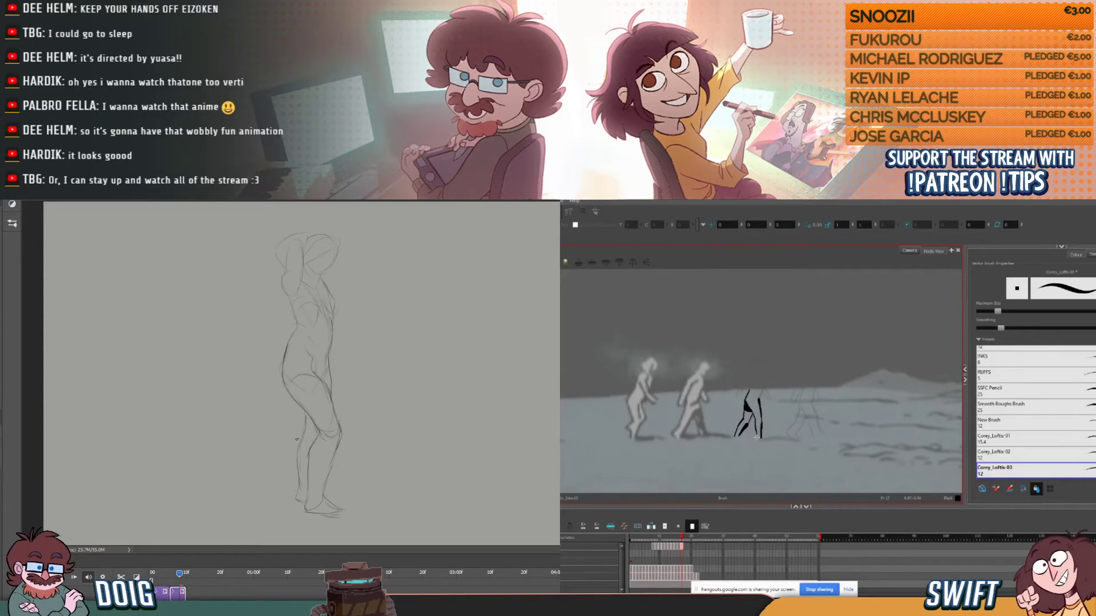
- Flip between the third figure's current and previous drawings to check the placement of its inked legs
key(comma)
key(period)
key(comma)
key(period)
key(comma)
key(period)
key(comma)
key(period)
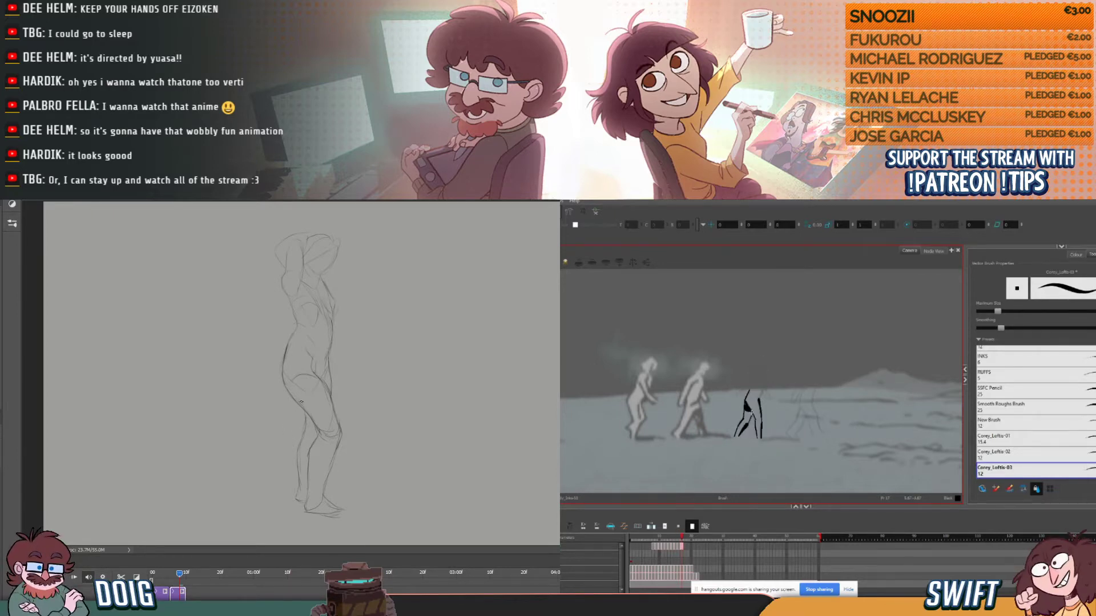
key(comma)
key(period)
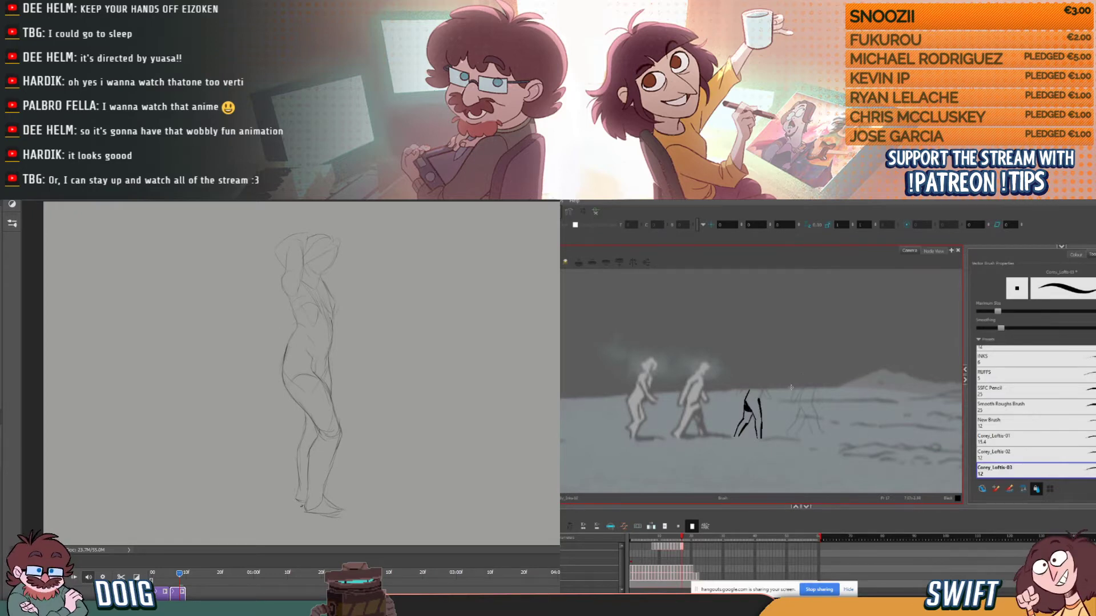
key(comma)
key(period)
- Ink the ground shadow line running forward from the third figure's front foot and adjust the stroke's position
key(alt+s)
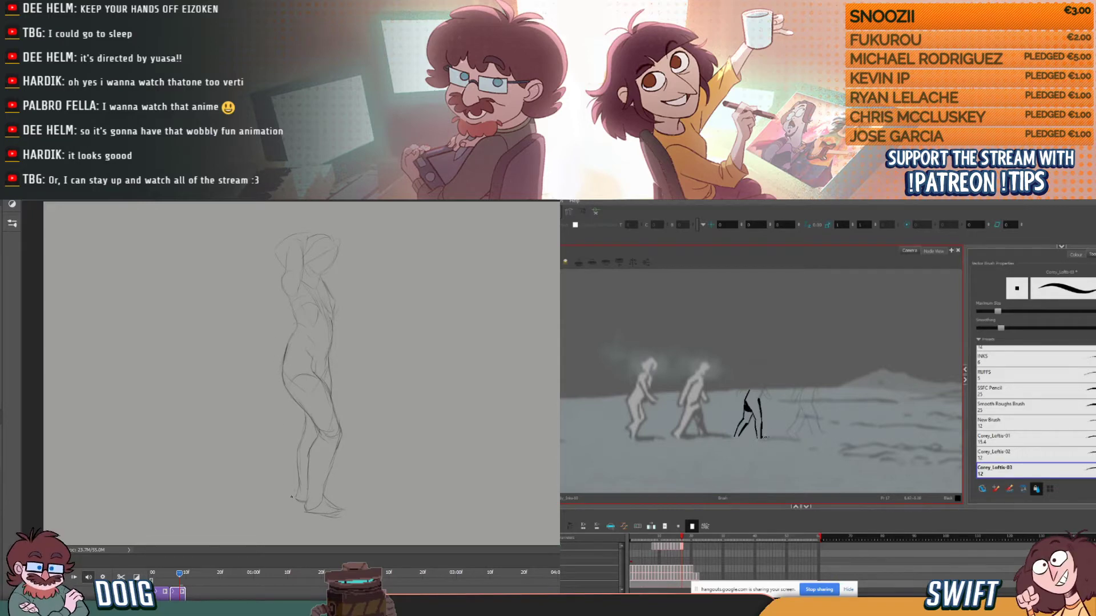
drag(762, 438, 799, 438)
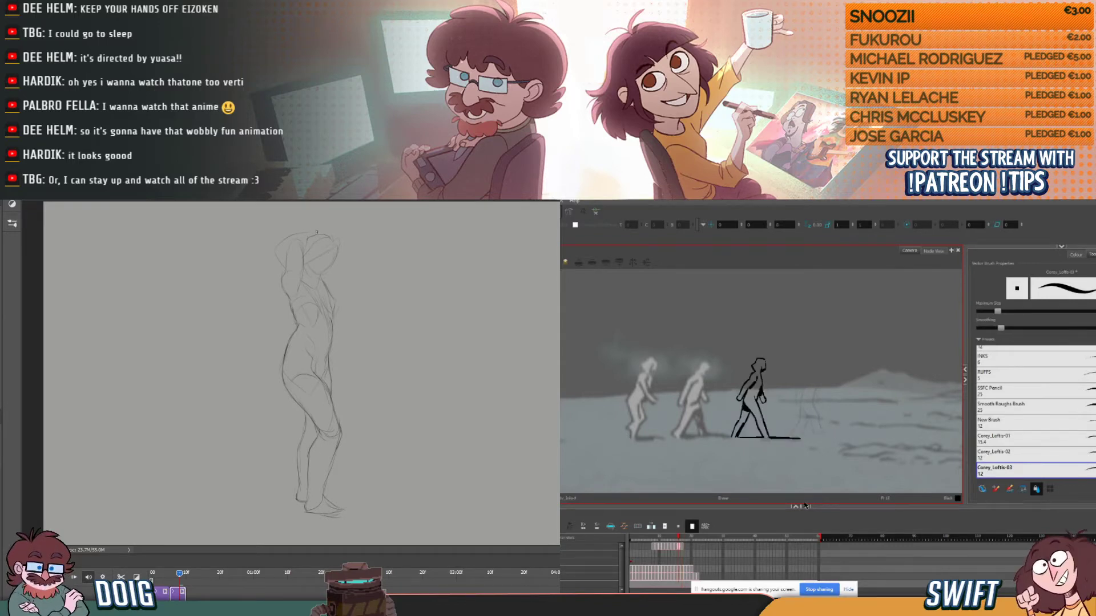
key(alt+s)
click(775, 438)
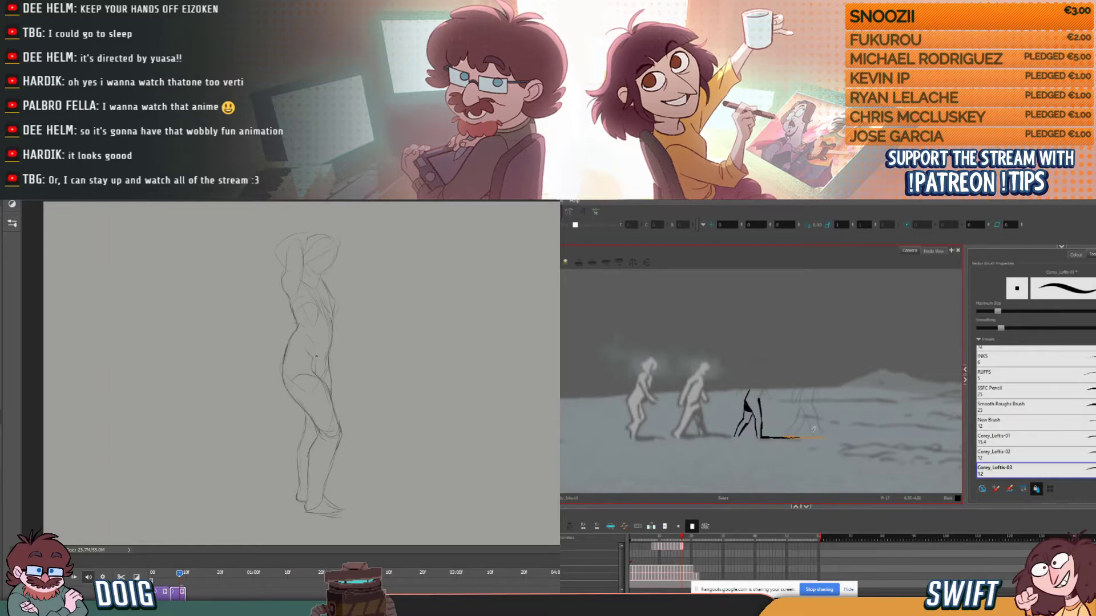
mouse_move(775, 438)
mouse_down()
mouse_move(762, 438)
mouse_move(808, 448)
mouse_move(808, 429)
mouse_up()
click(810, 425)
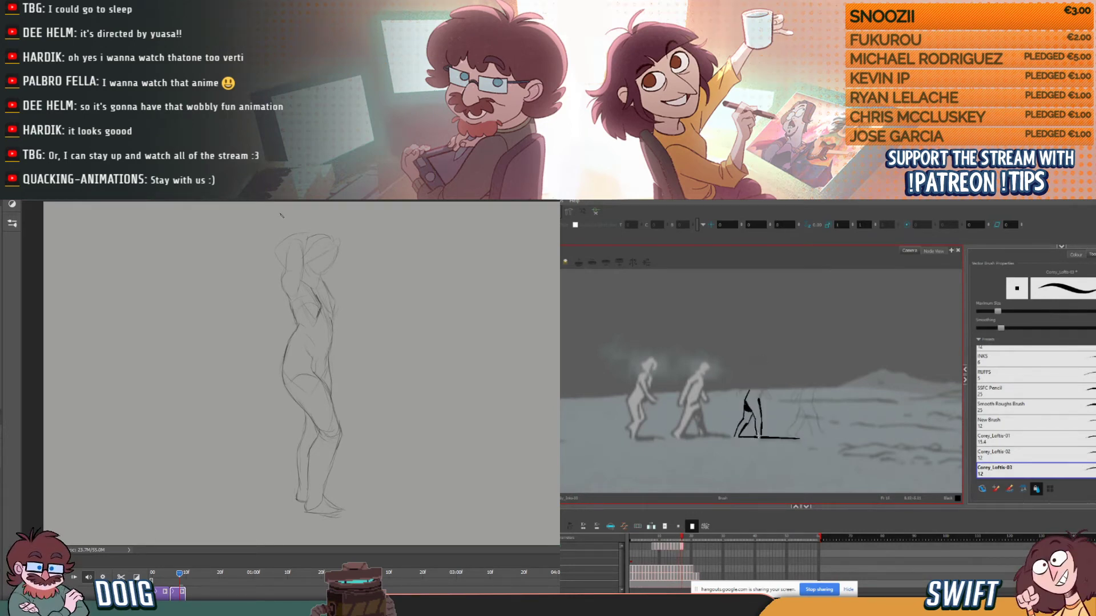
click(749, 437)
- Strengthen the chest and neck lines and the toe contour of the figure in the Photoshop sketch
drag(334, 306, 330, 318)
key(alt+b)
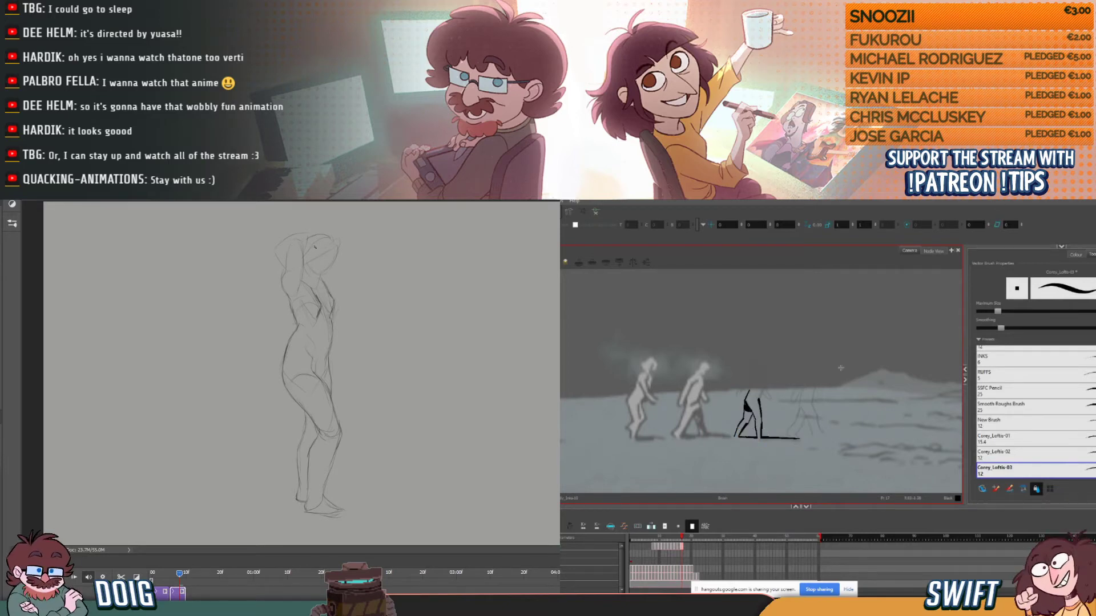
key(.)
drag(315, 285, 323, 273)
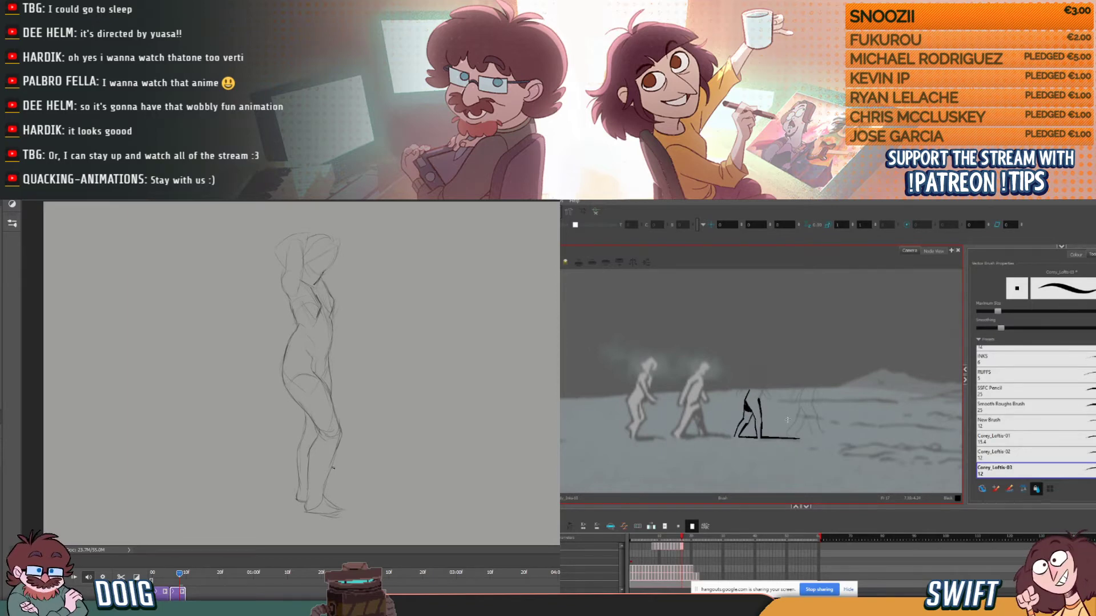
drag(334, 505, 342, 514)
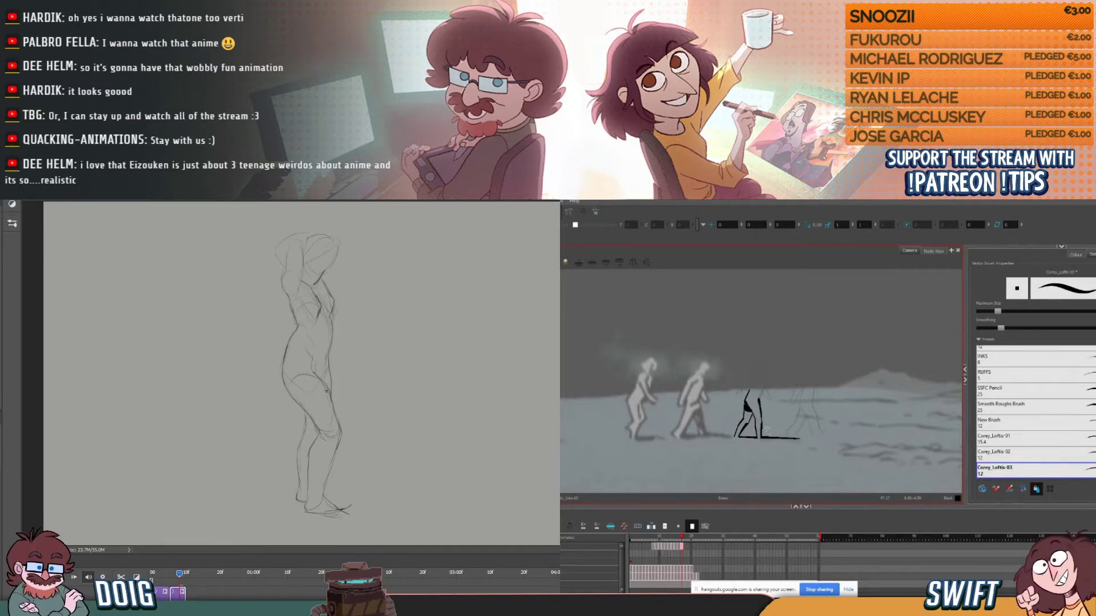
- Select the short ground stroke between the third figure's feet, adjust it, and return to the brush
key(alt+s)
click(747, 437)
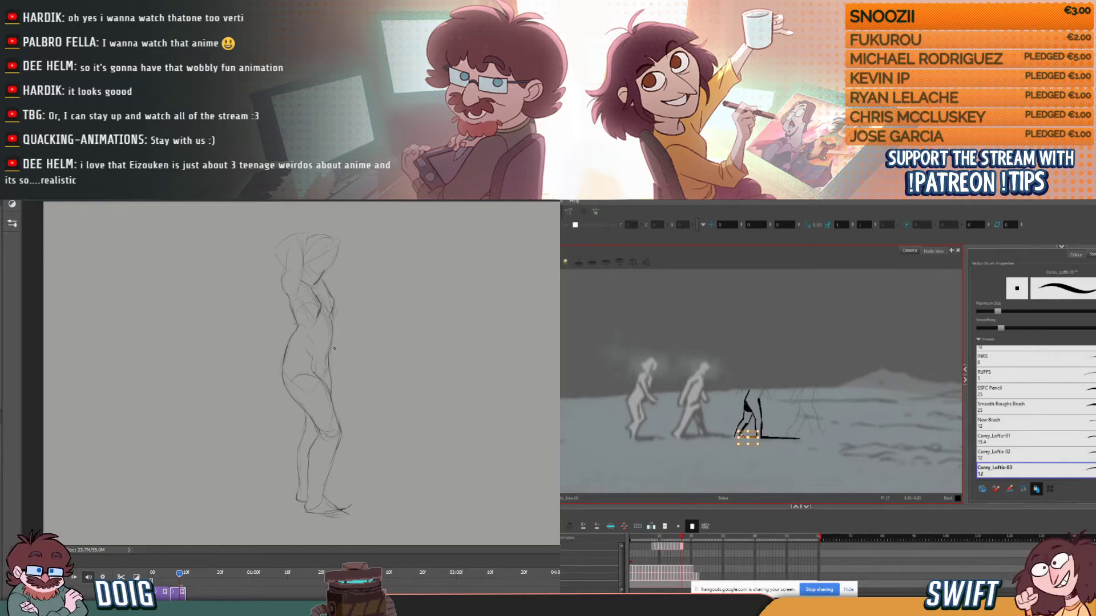
click(753, 440)
click(737, 451)
key(alt+b)
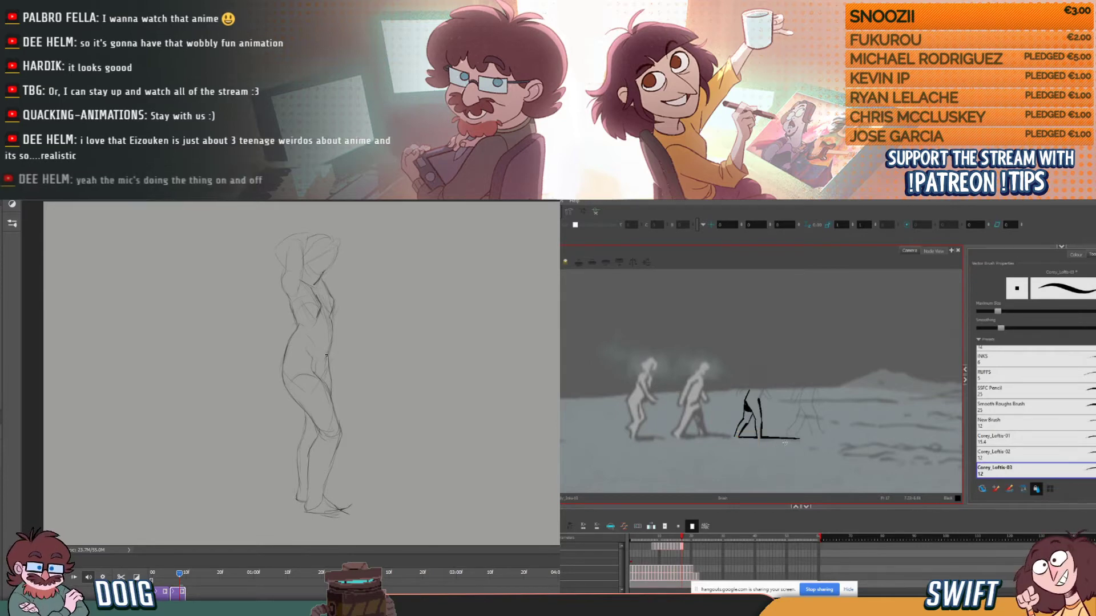
- Compare the third figure's legs and ground line with the previous drawing by flipping back and forth
key(comma)
key(period)
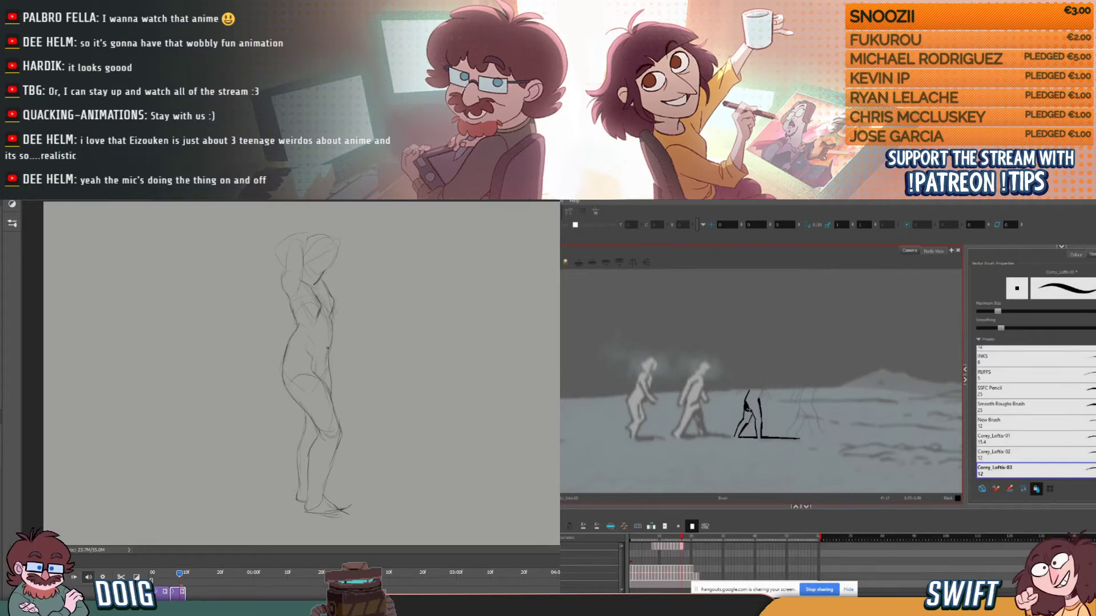
key(comma)
key(period)
key(comma)
key(period)
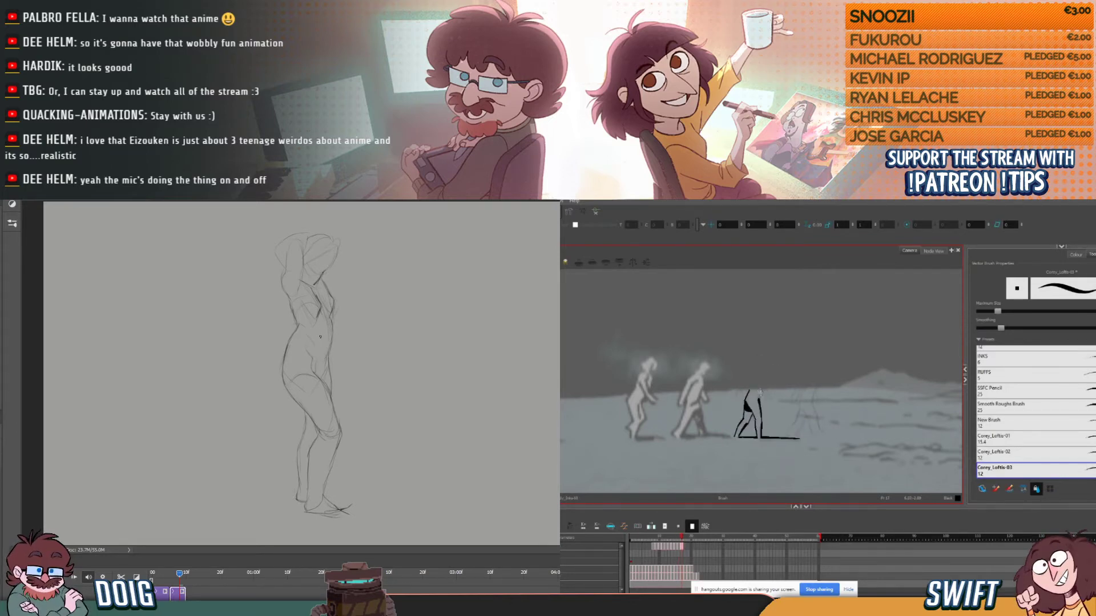
key(comma)
key(period)
key(comma)
key(period)
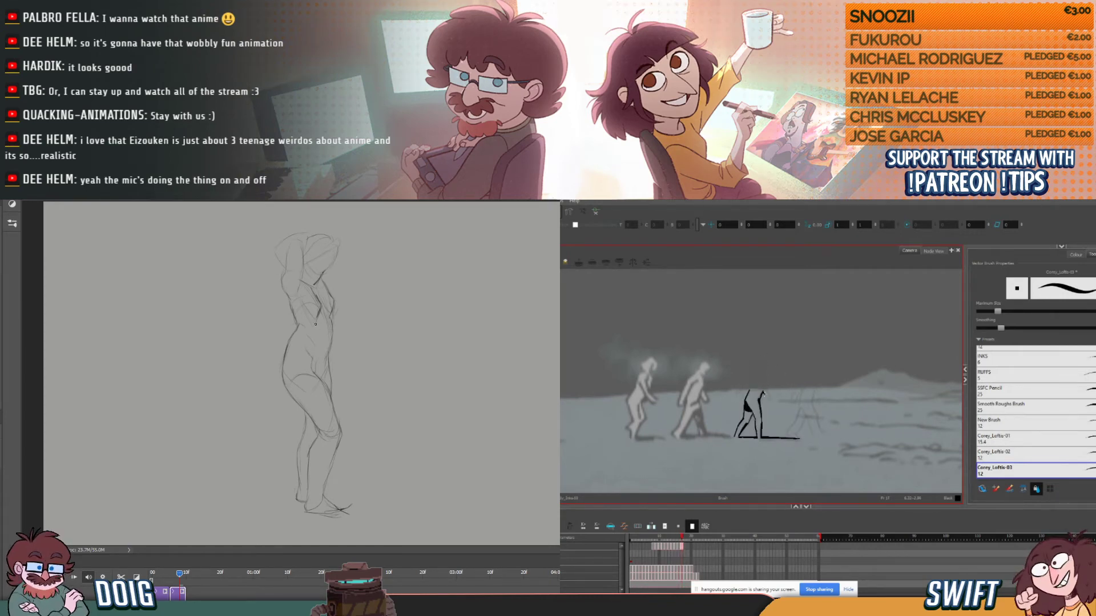
- Undo the last stroke, then clean up the lower legs and toe contour in the Photoshop sketch
key(ctrl+z)
click(316, 324)
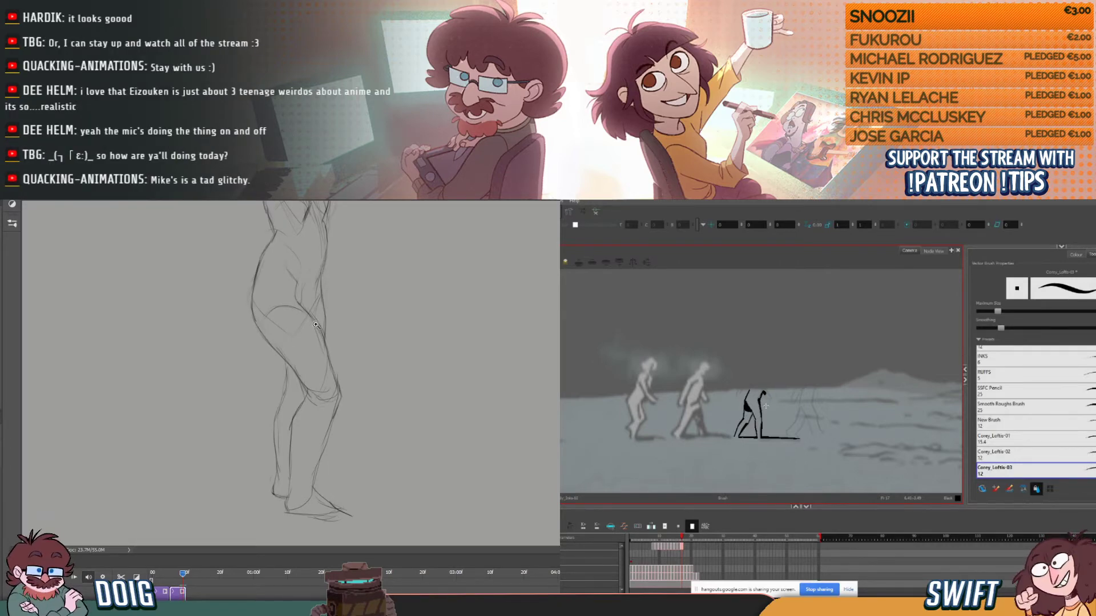
click(316, 325)
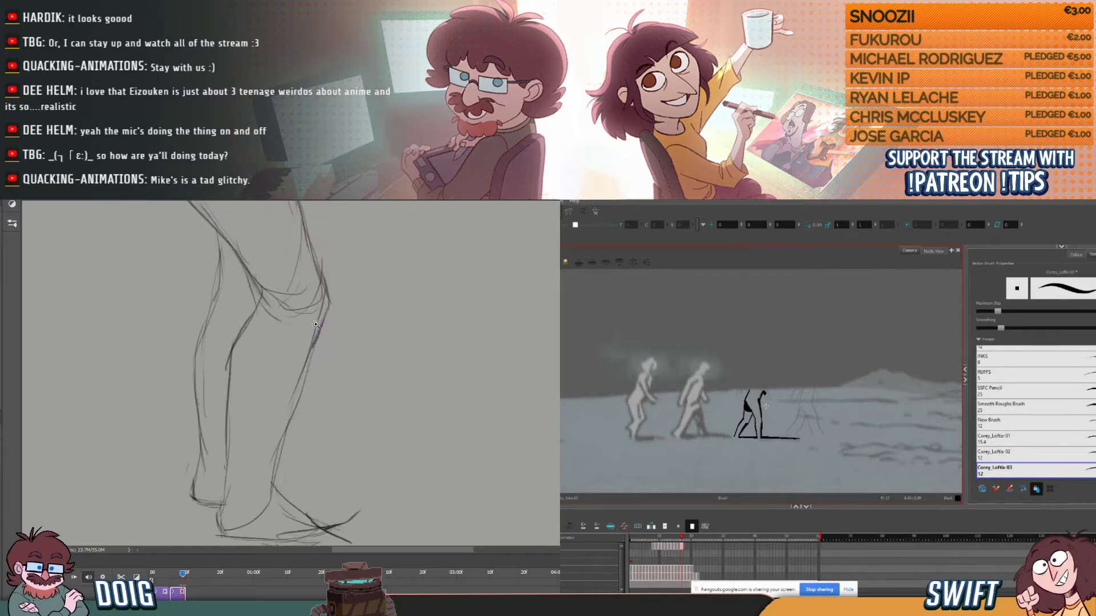
click(316, 324)
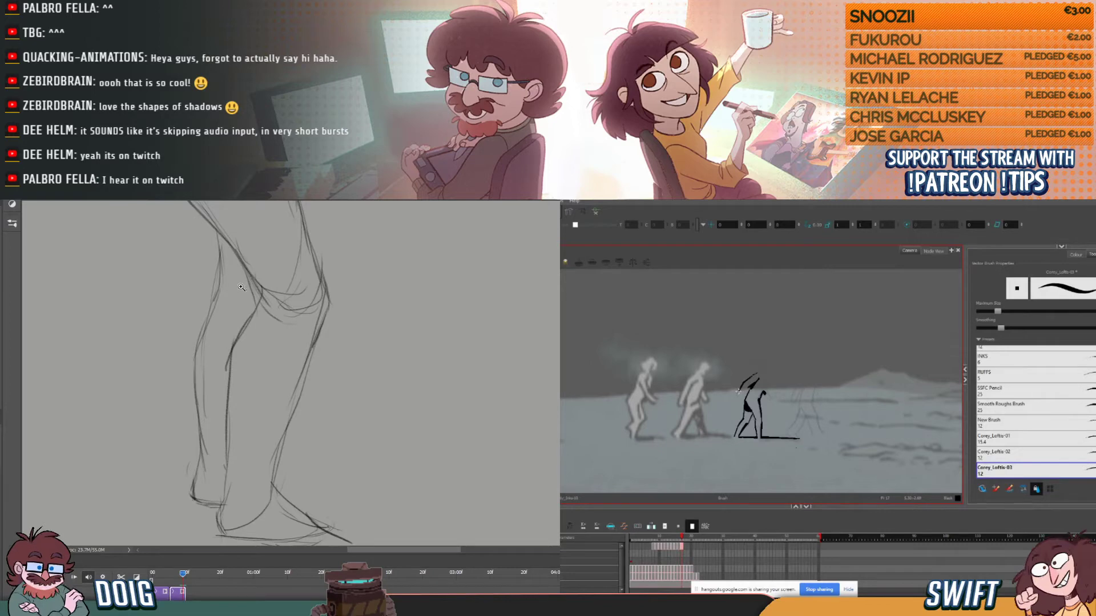
click(241, 442)
key(ctrl+minus)
key(ctrl+minus)
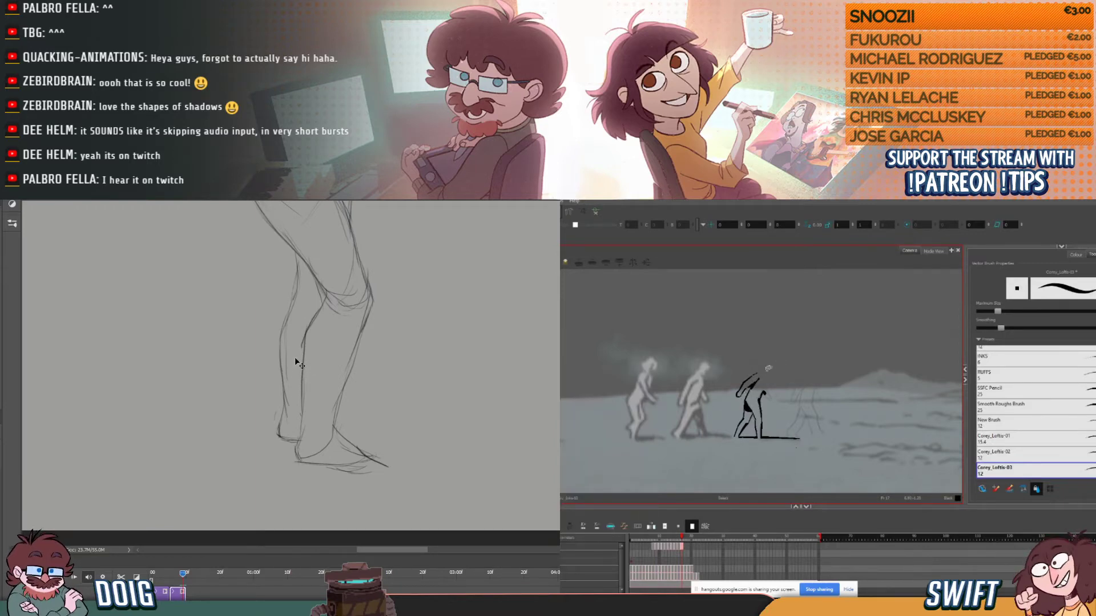
key(ctrl+minus)
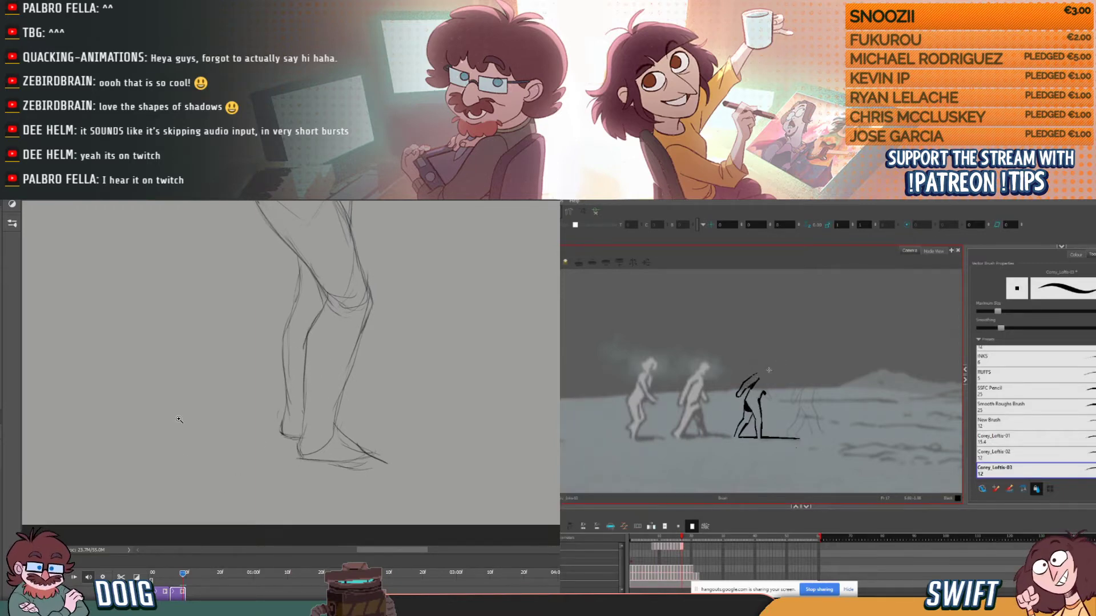
- Play the Photoshop timeline briefly and return the playhead to the sketched figure's frame to view the upper body
key(space)
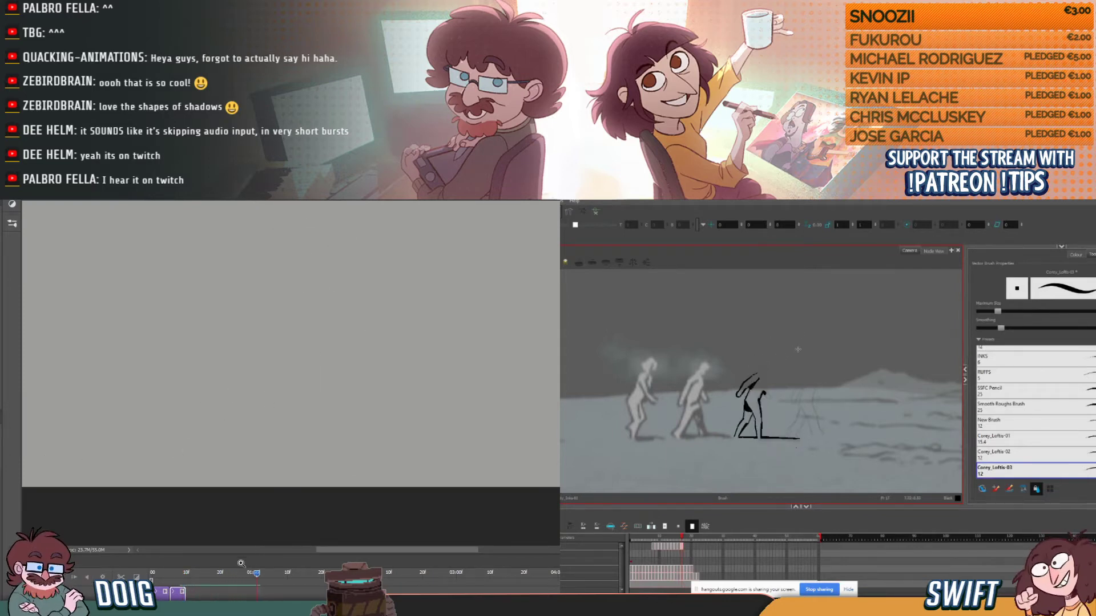
click(176, 578)
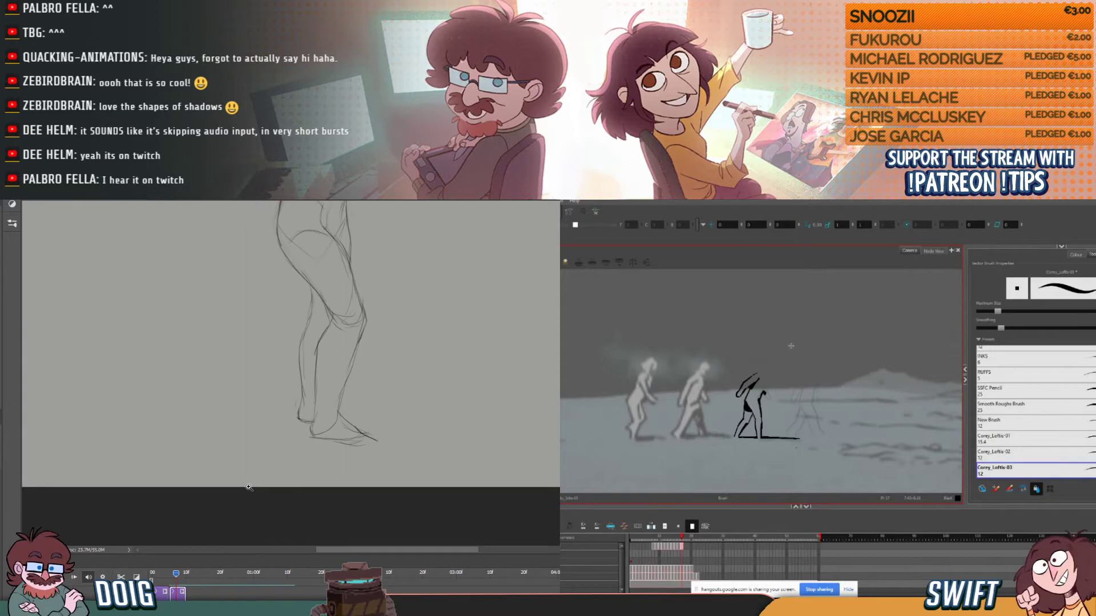
drag(325, 318, 266, 504)
drag(311, 371, 316, 362)
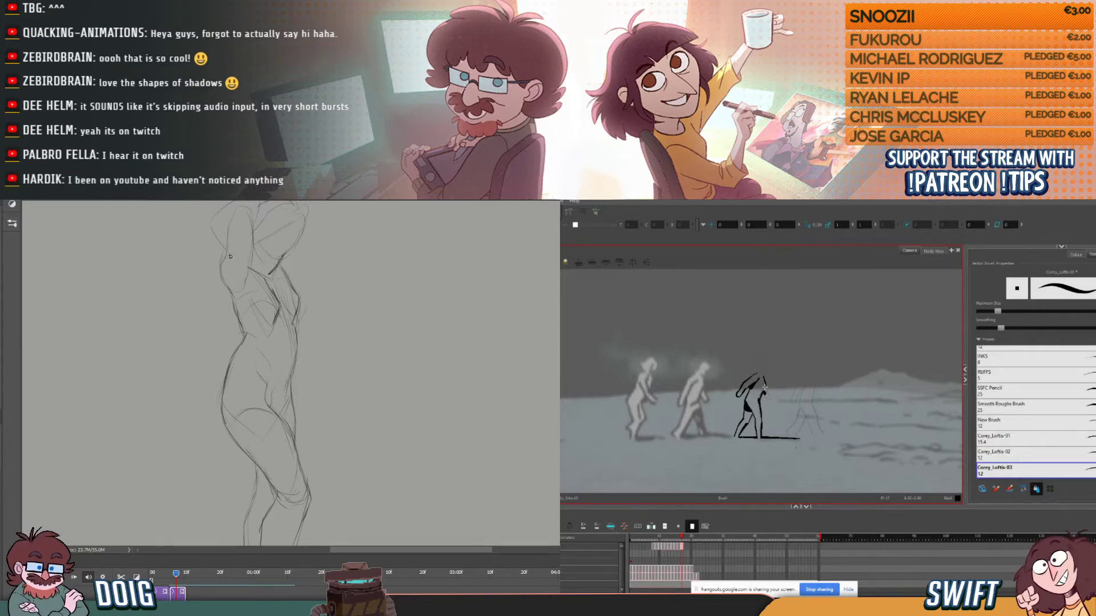
- Ink the third figure's chest and front arm, comparing each stroke with the previous drawing
key(comma)
key(period)
key(comma)
key(period)
key(comma)
key(period)
key(comma)
key(period)
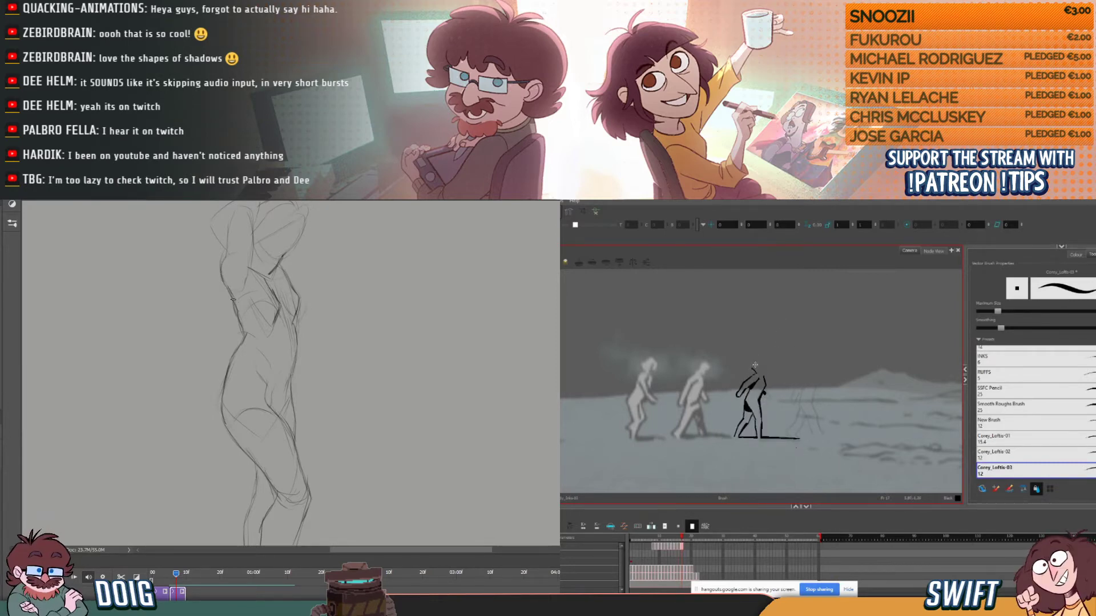
- Ink the third figure's neck and the back of its head, checking against the previous drawing
key(comma)
key(period)
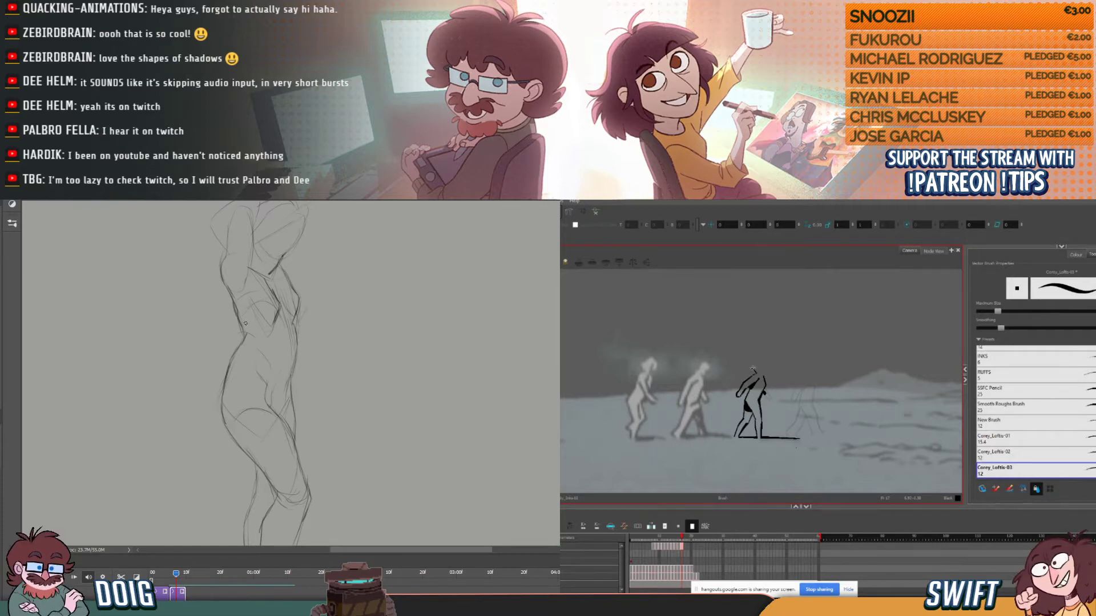
key(comma)
key(period)
key(comma)
key(period)
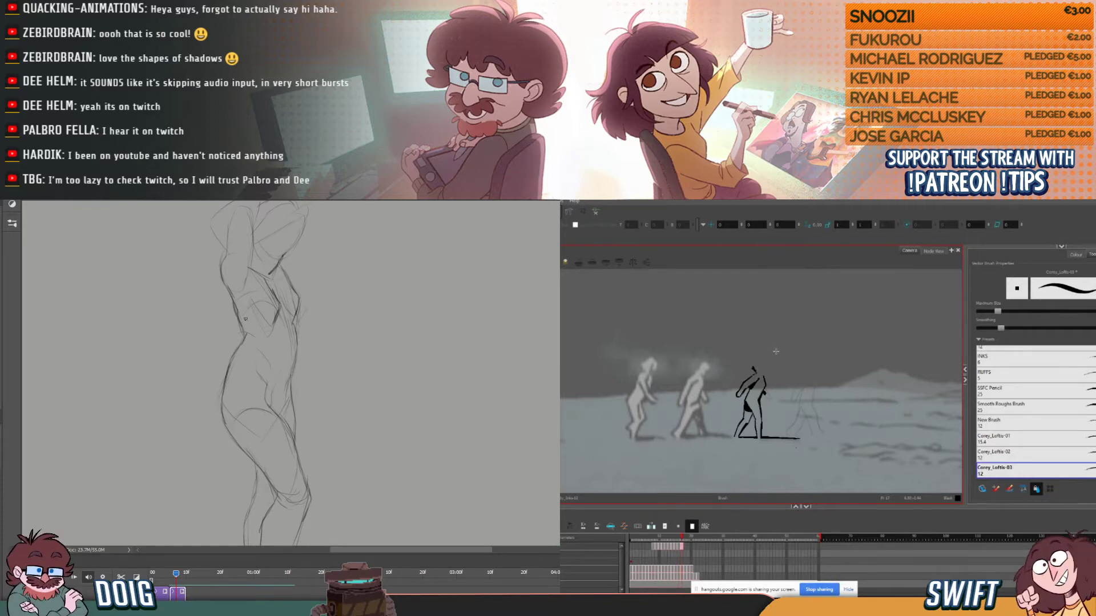
drag(752, 368, 755, 365)
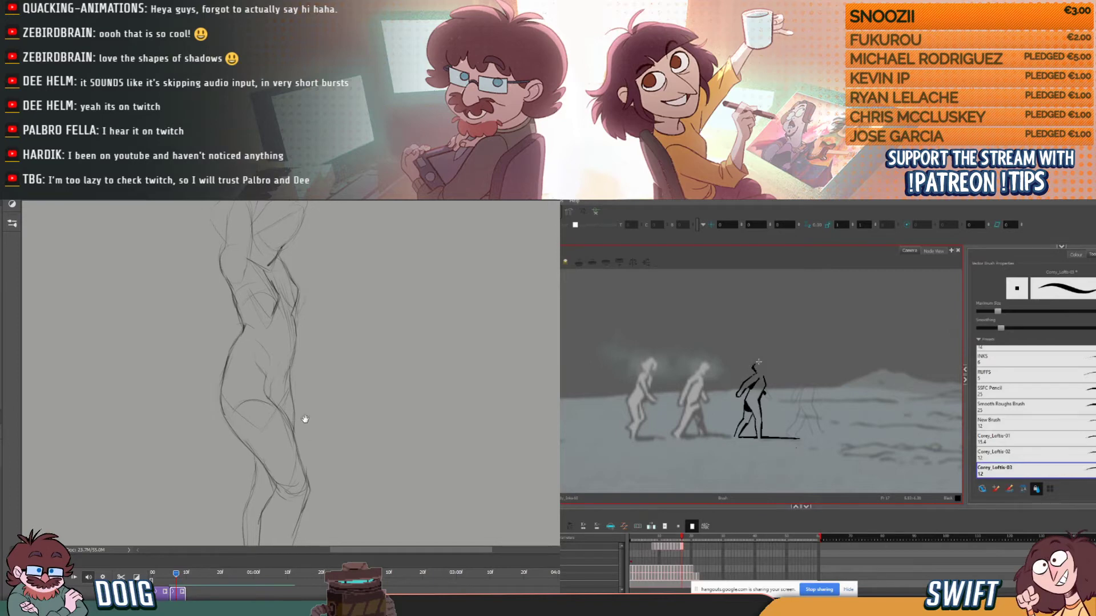
drag(311, 493, 302, 365)
- Flip repeatedly between the current and previous drawings to check the third figure's head placement
key(comma)
key(period)
key(comma)
key(period)
key(comma)
key(period)
key(comma)
key(period)
key(comma)
key(period)
key(comma)
key(period)
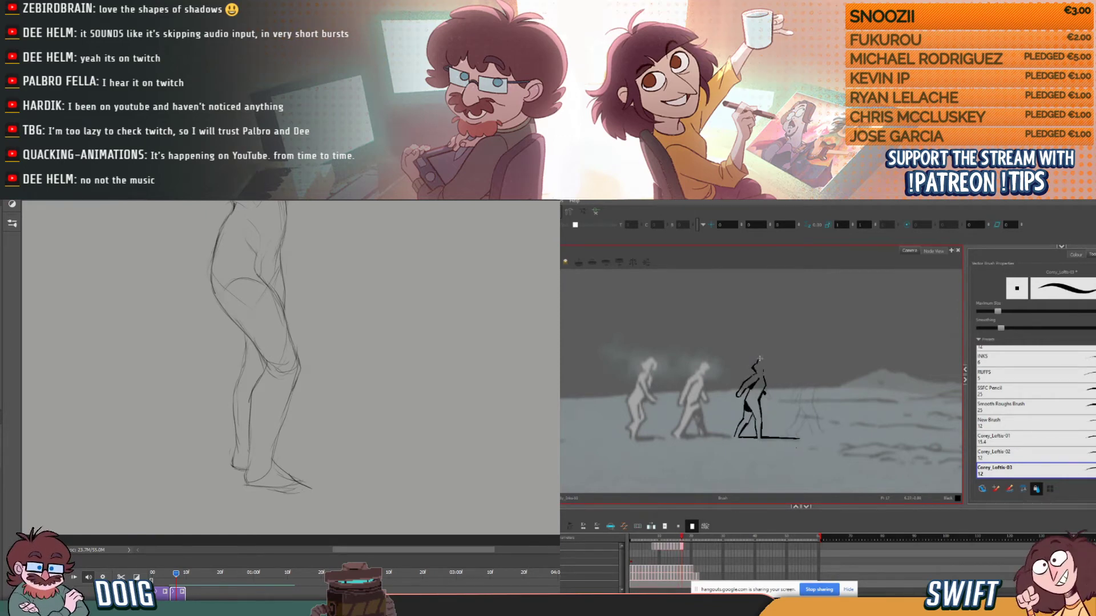
key(comma)
key(period)
key(comma)
key(period)
key(comma)
key(period)
- Select and adjust the stroke along the top of the third figure's head, and return to the brush
key(alt+s)
click(766, 360)
key(alt+b)
- Switch to Voicemeeter Banana to check the microphone input levels, and close its window
key(alt+Tab)
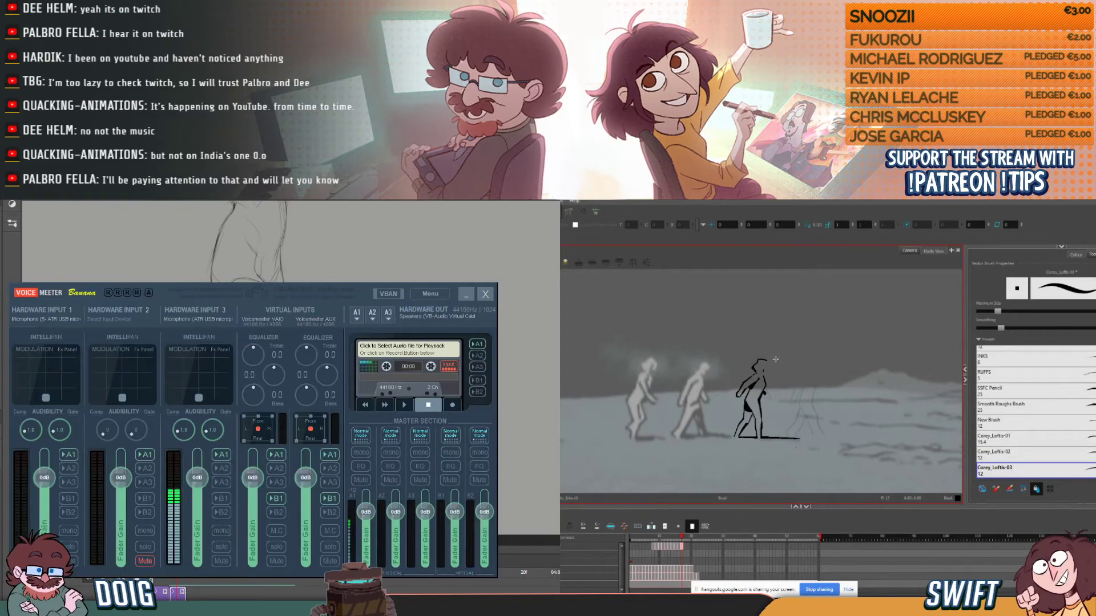
key(comma)
key(period)
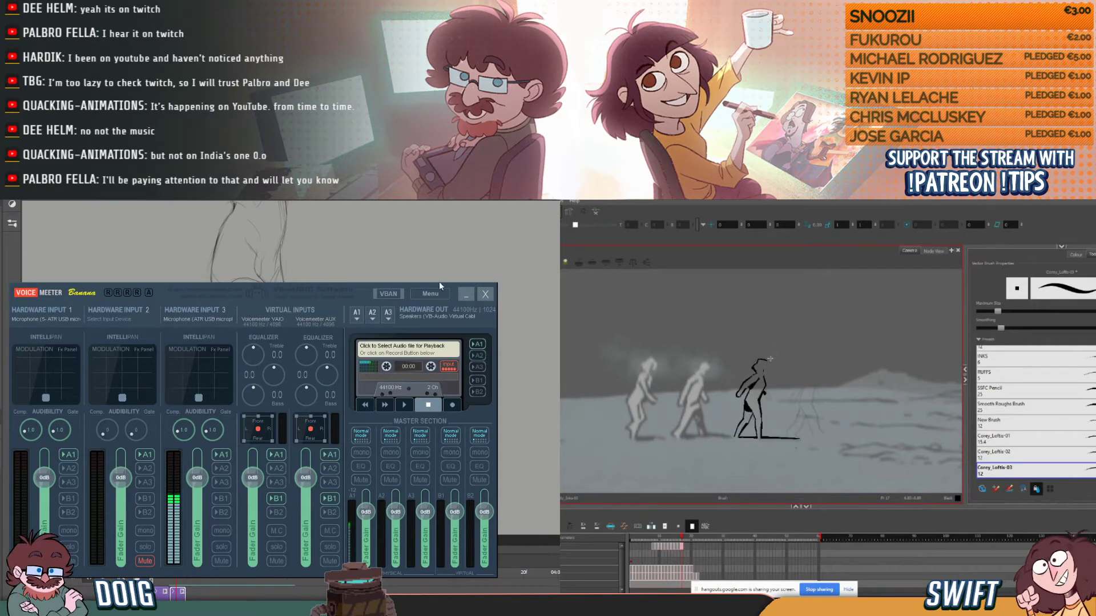
click(485, 295)
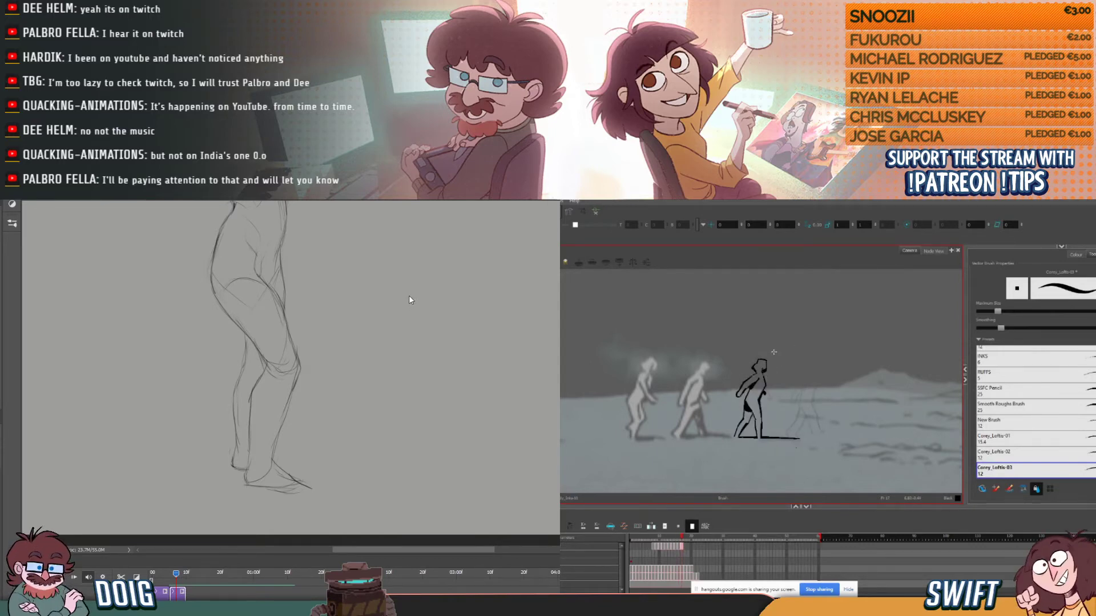
- Check the third figure's inked head and face against the previous drawing
key(comma)
key(period)
key(comma)
key(period)
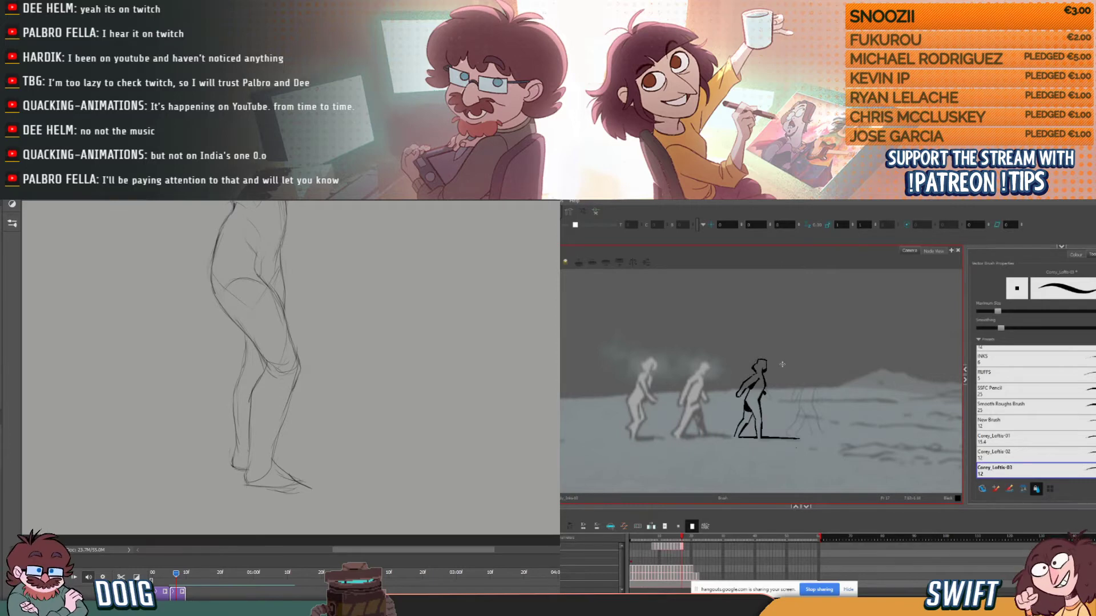
- Open the Windows sound settings, review the output and input devices, and close the window
key(super+i)
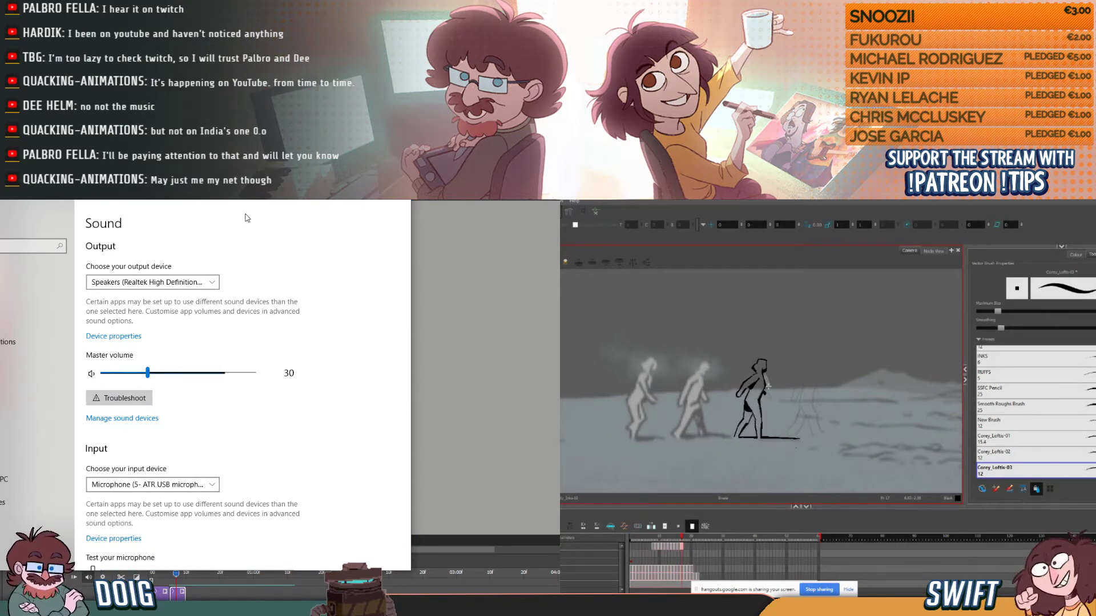
scroll(246, 438, down, 4)
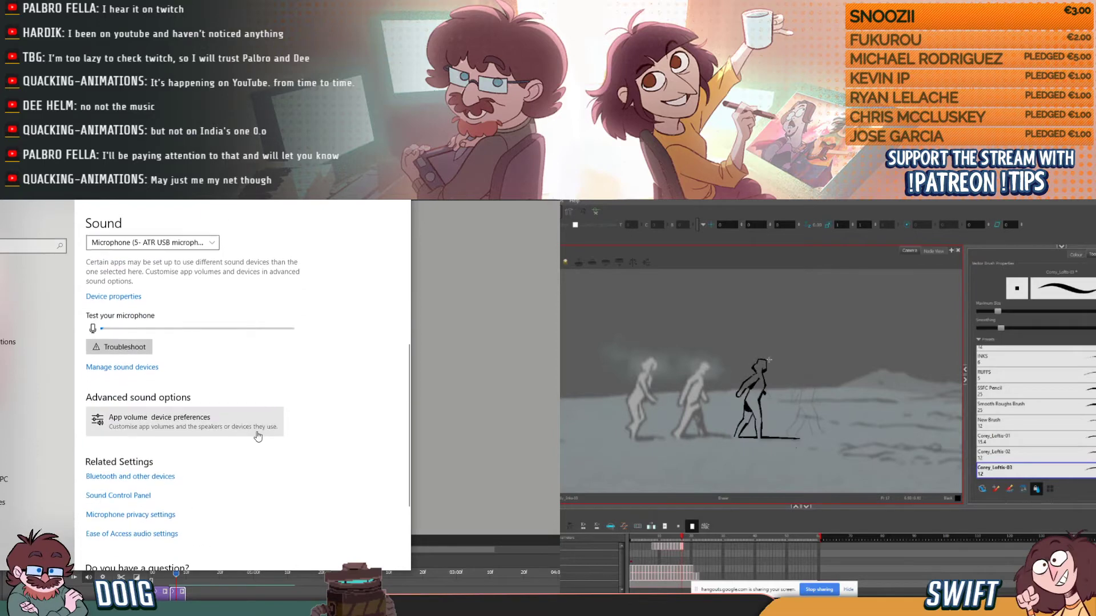
scroll(273, 409, up, 4)
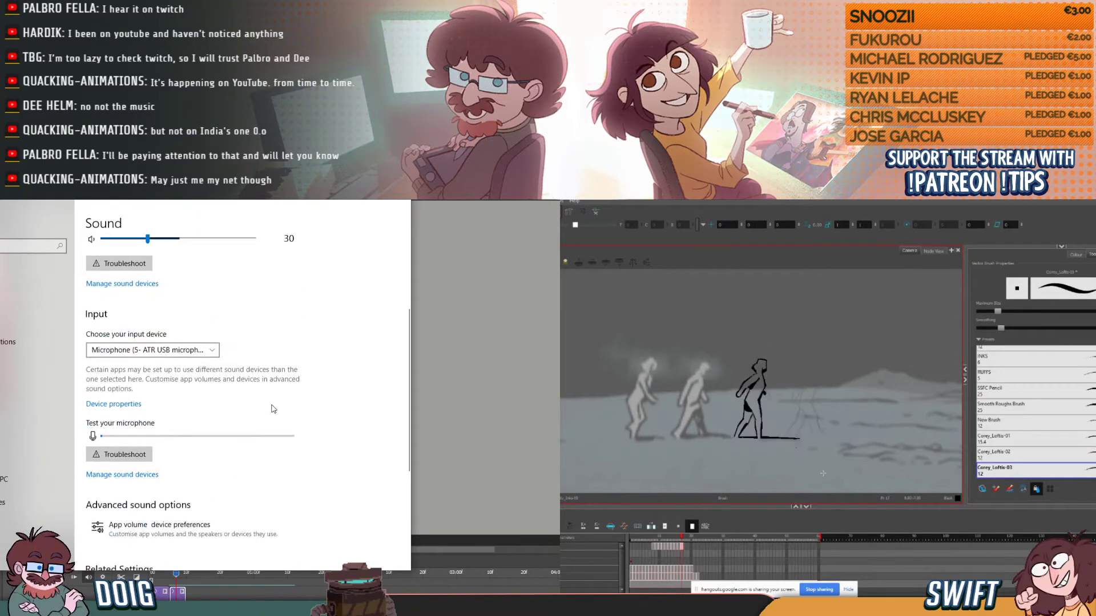
click(397, 203)
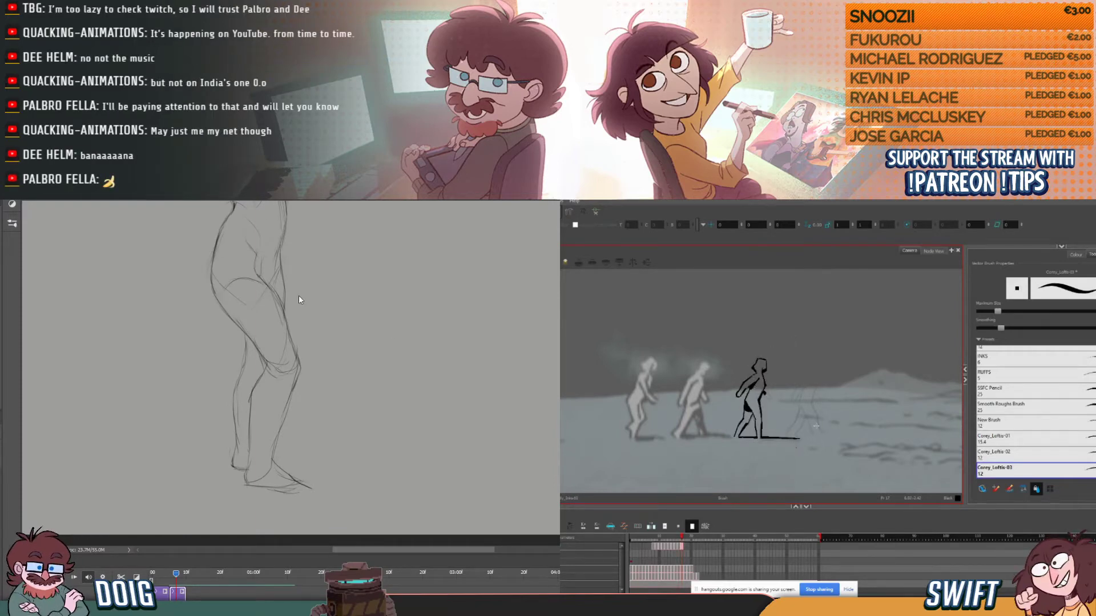
- Sketch the standing figure's far foot behind the front foot and bring the raised arms and head into view
mouse_move(303, 322)
mouse_down()
mouse_move(297, 356)
mouse_move(292, 312)
mouse_up()
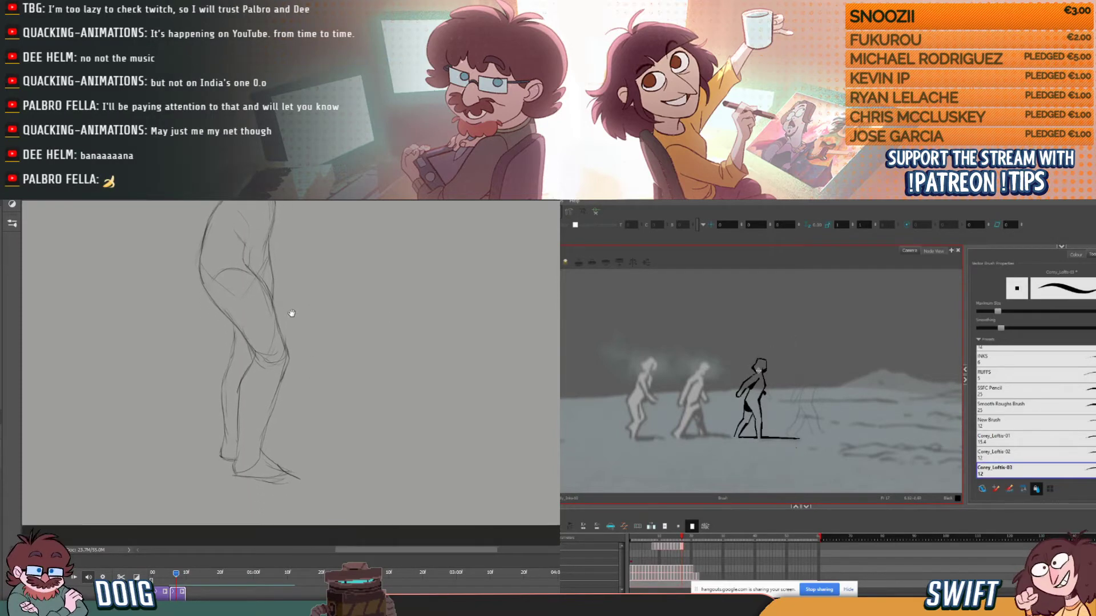
drag(289, 429, 279, 414)
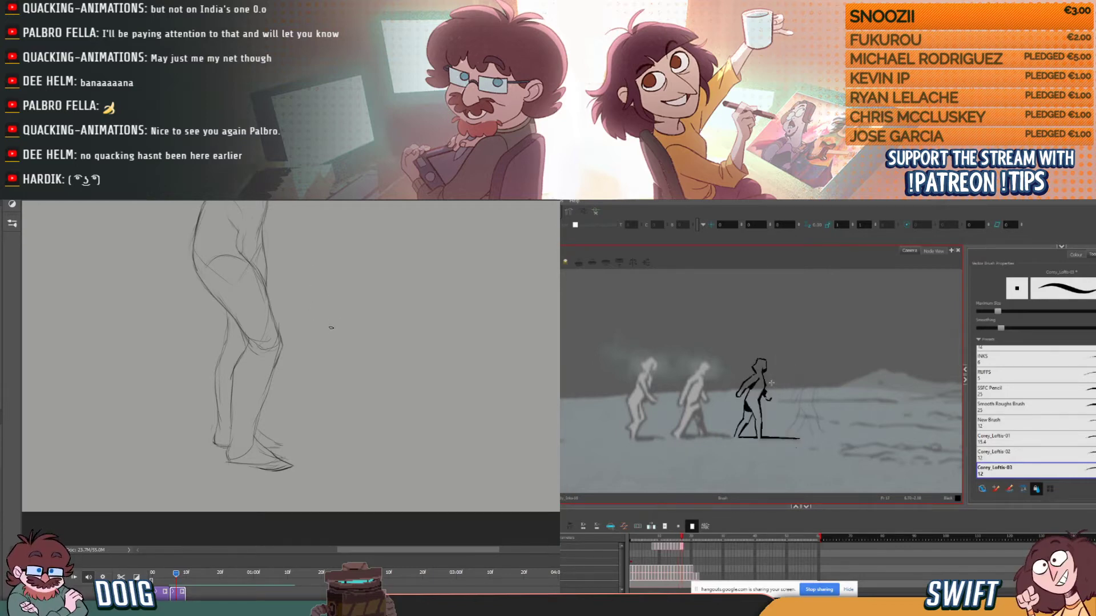
drag(314, 340, 291, 428)
mouse_move(285, 320)
mouse_down()
mouse_move(284, 396)
mouse_move(310, 410)
mouse_move(314, 400)
mouse_up()
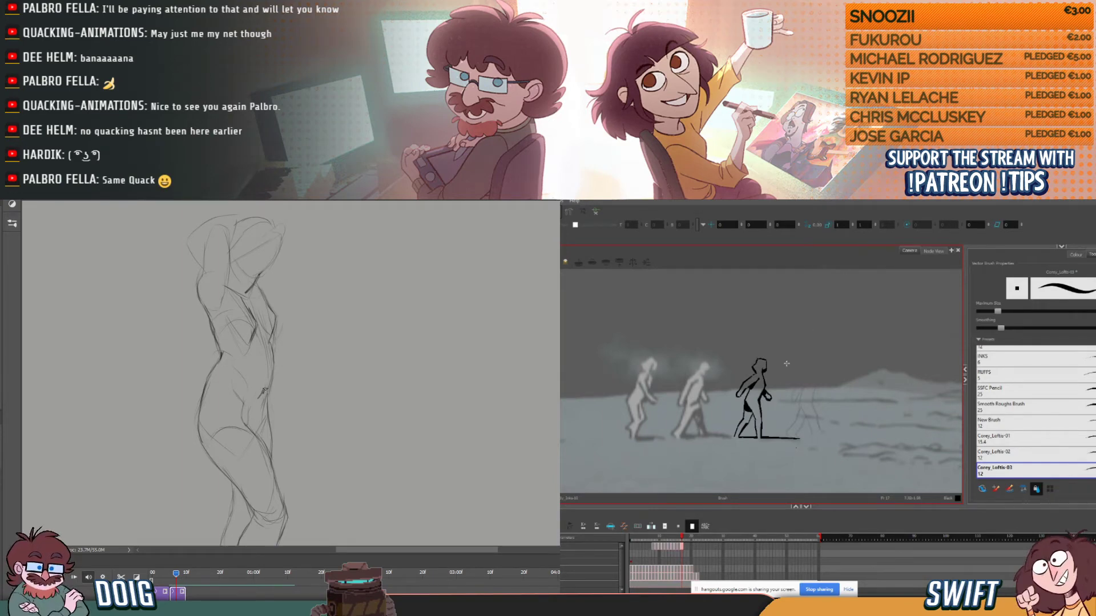
drag(289, 325, 318, 396)
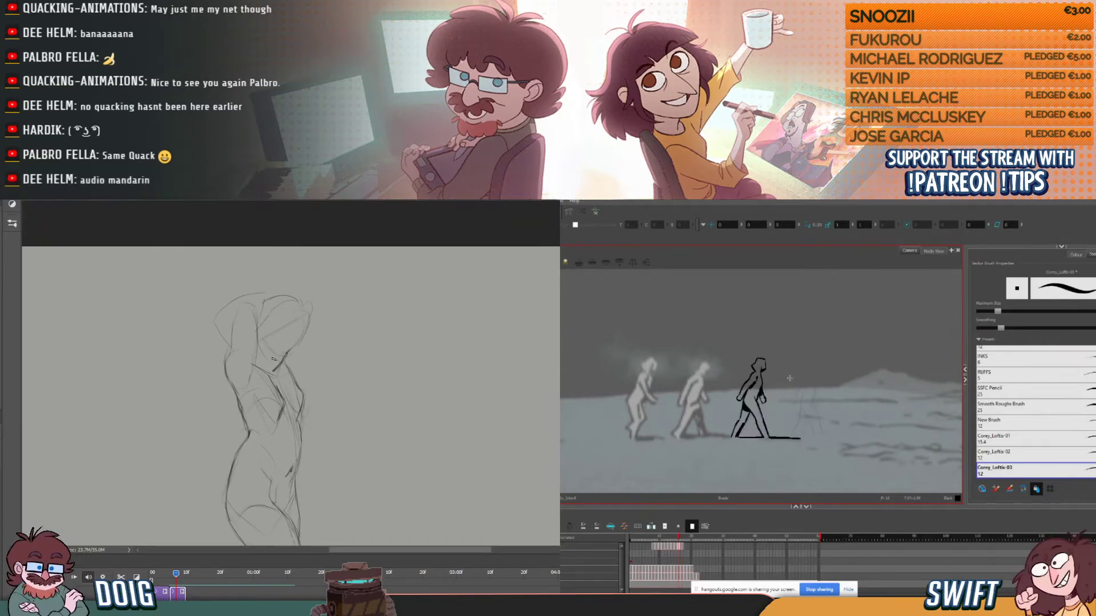
- Sketch the standing figure's far raised arm, and flip between the third walking figure's neighbouring drawings to check the walk
drag(269, 342, 308, 313)
key(comma)
key(period)
key(comma)
key(period)
key(period)
key(comma)
key(comma)
mouse_move(295, 381)
mouse_down()
mouse_move(320, 305)
mouse_move(306, 290)
mouse_move(308, 313)
mouse_up()
key(comma)
key(period)
key(period)
key(comma)
key(comma)
key(comma)
key(period)
key(period)
key(period)
- Copy the third figure's first walk drawings to the frames after its last drawing, and sketch the standing figure's near elbow and hand
click(654, 548)
drag(270, 348, 292, 387)
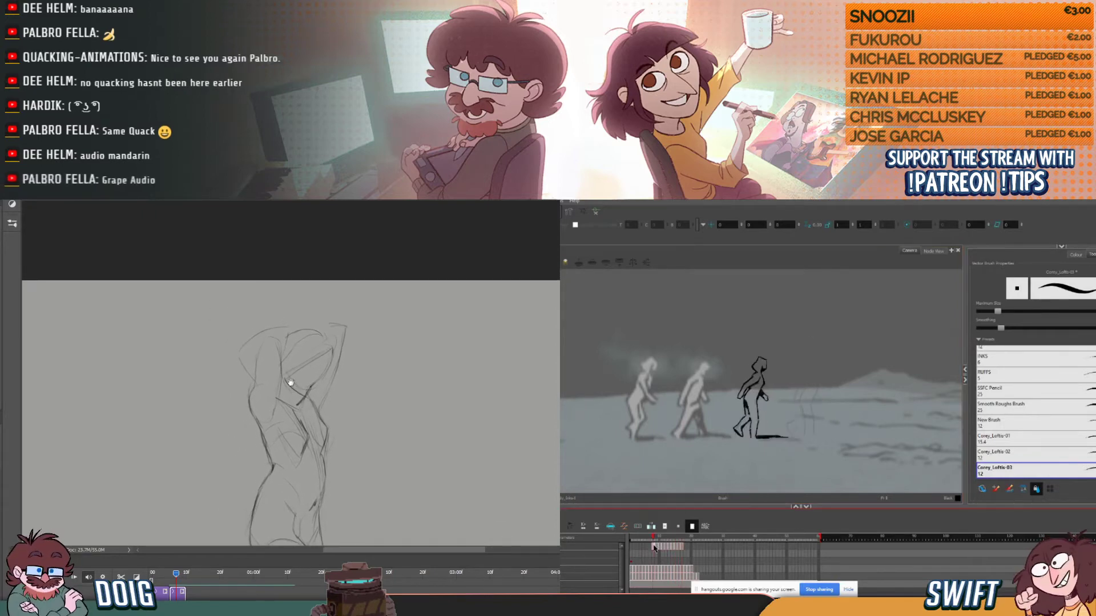
click(685, 548)
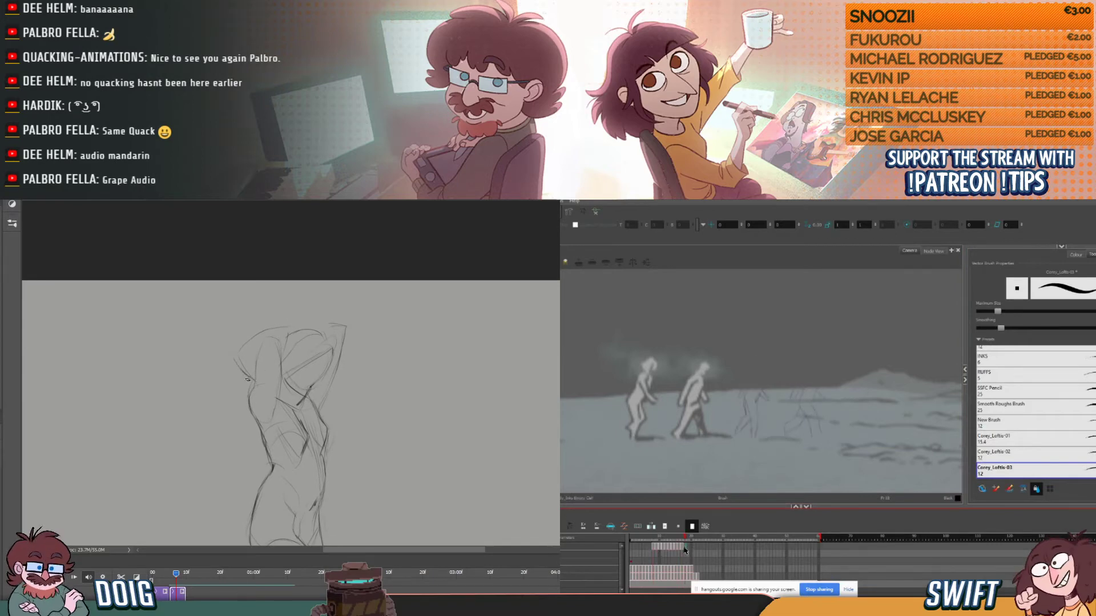
click(652, 547)
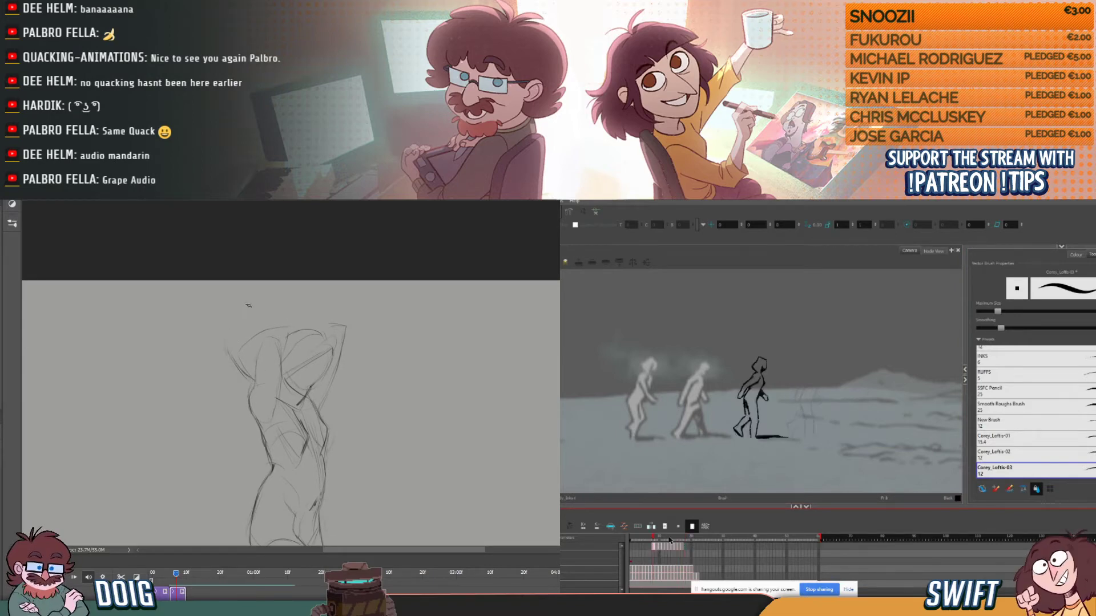
mouse_move(282, 316)
mouse_down()
mouse_move(254, 362)
mouse_move(226, 350)
mouse_up()
click(657, 547)
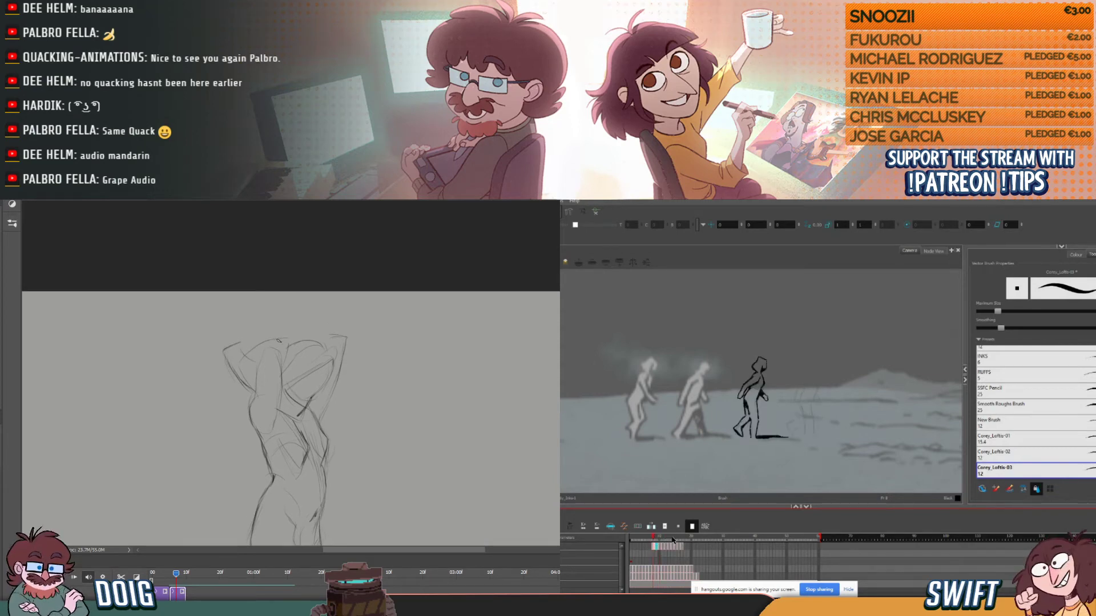
mouse_move(288, 337)
mouse_down()
mouse_move(259, 336)
mouse_move(253, 360)
mouse_up()
click(663, 547)
click(654, 548)
click(686, 547)
click(691, 546)
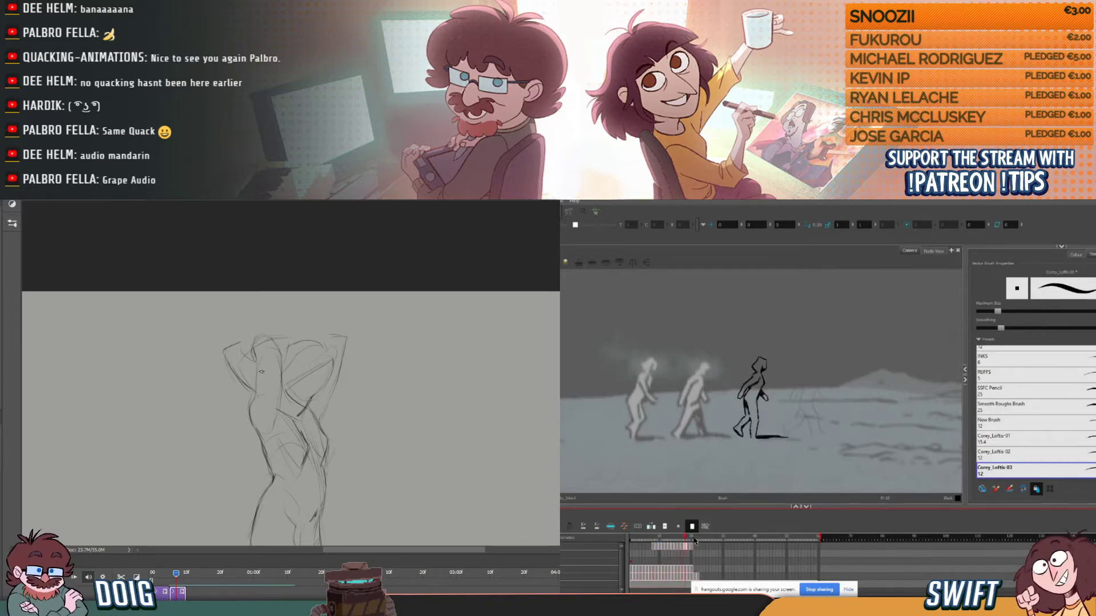
- Paste the third figure's later walk drawings at the start of its timeline, clear the first frame, and review the whole standing pose
drag(271, 439, 255, 384)
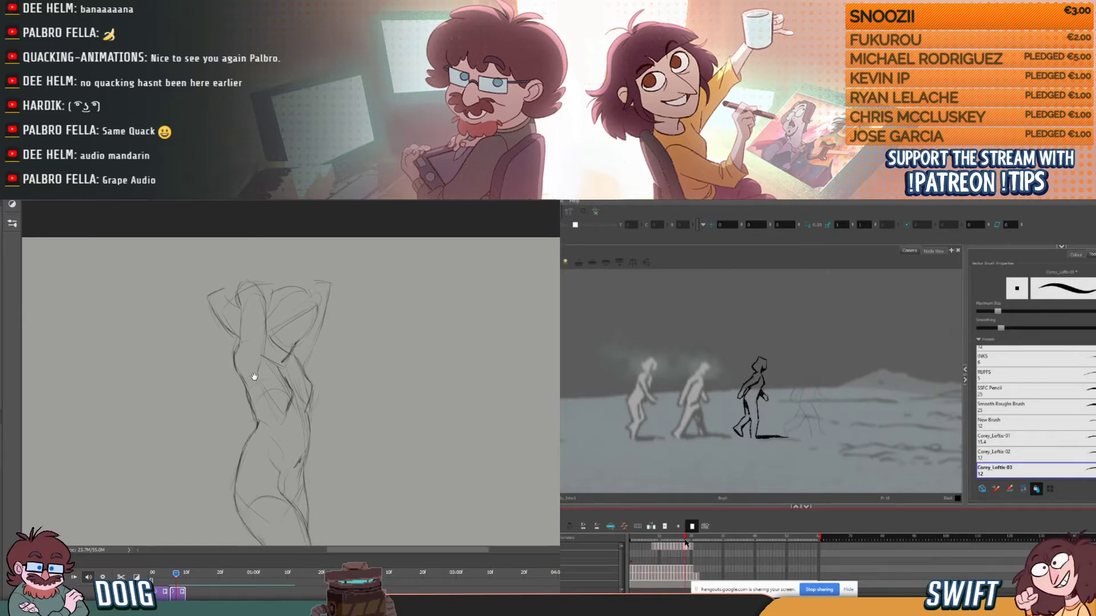
drag(309, 341, 306, 361)
click(684, 547)
drag(681, 547, 666, 547)
mouse_move(289, 479)
mouse_down()
mouse_move(291, 301)
mouse_move(286, 316)
mouse_up()
drag(285, 230, 280, 372)
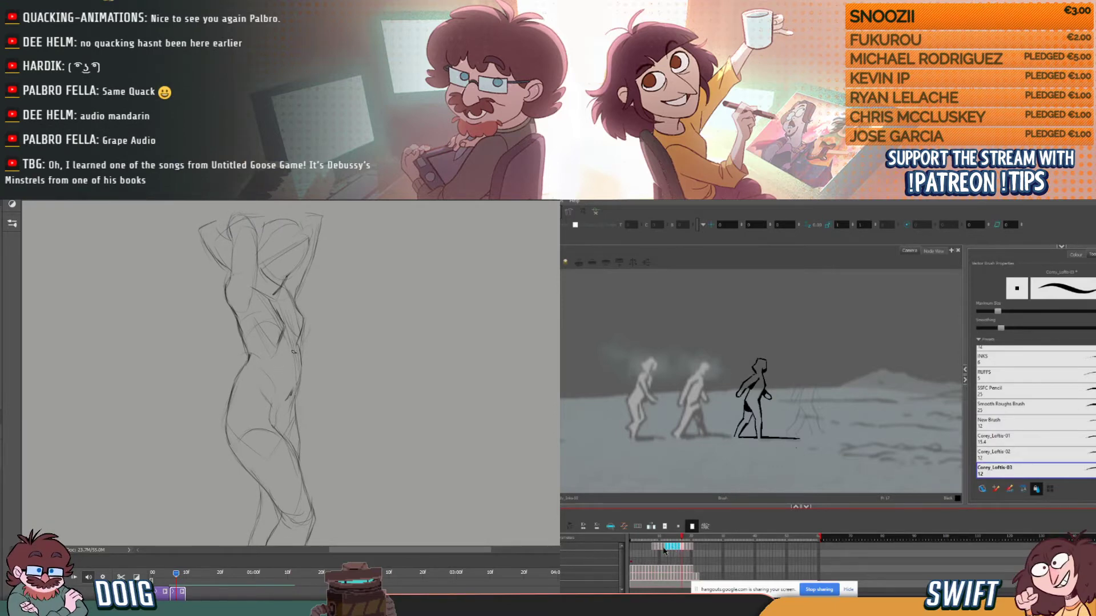
drag(297, 389, 289, 331)
key(ctrl+minus)
click(632, 548)
key(ctrl+v)
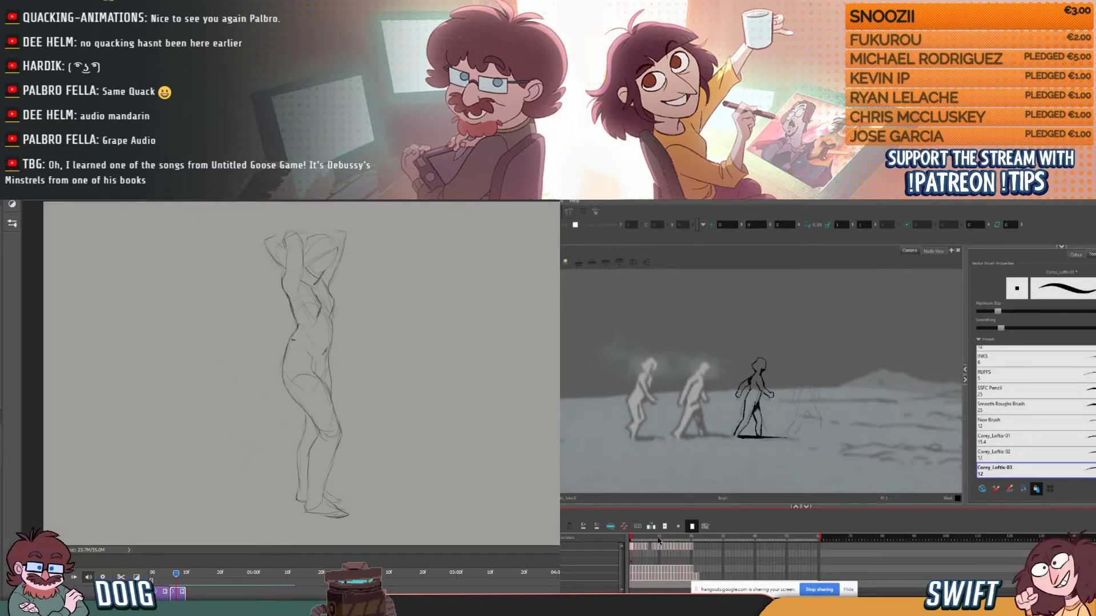
key(Delete)
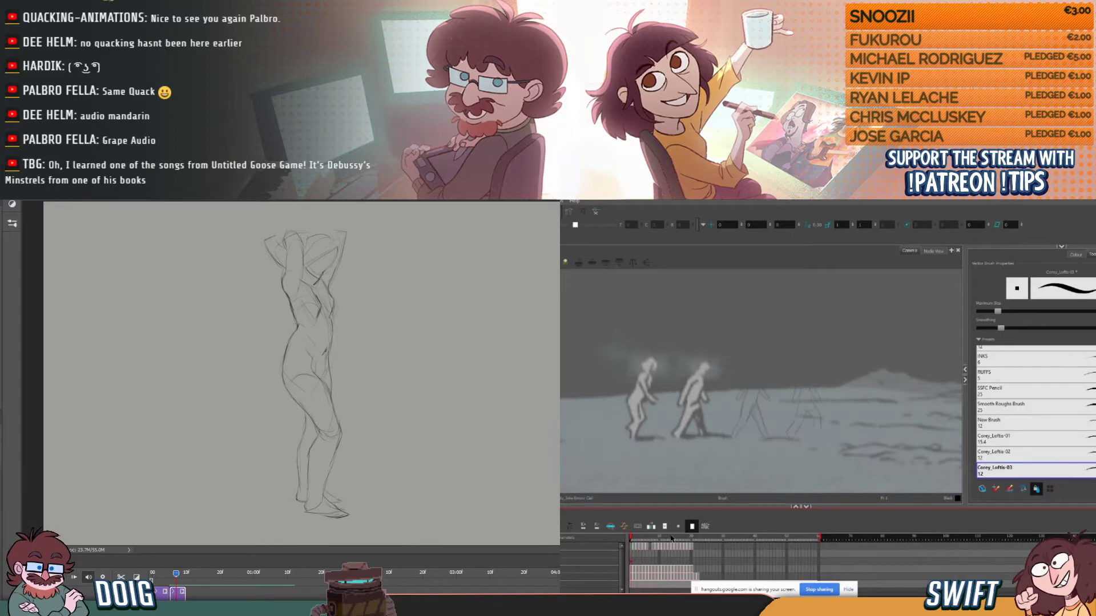
- Refill the third figure's opening frames from its later walk drawings, and add a blank layer in Photoshop for the next pose
click(685, 547)
click(682, 547)
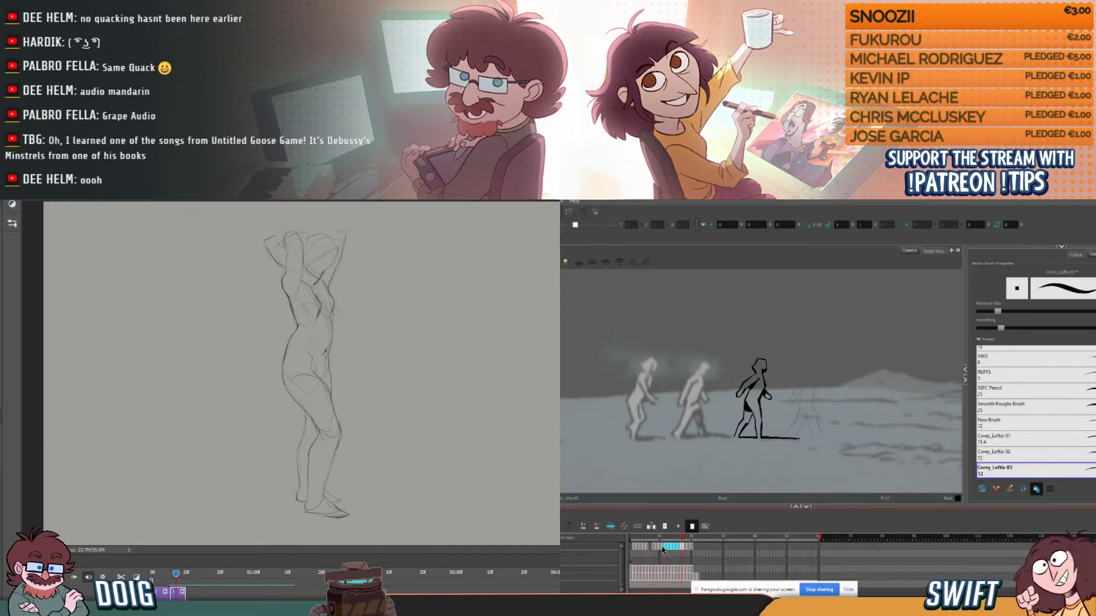
mouse_move(666, 539)
mouse_down()
mouse_move(630, 541)
mouse_move(684, 543)
mouse_move(636, 547)
mouse_move(646, 546)
mouse_up()
key(ctrl+shift+alt+n)
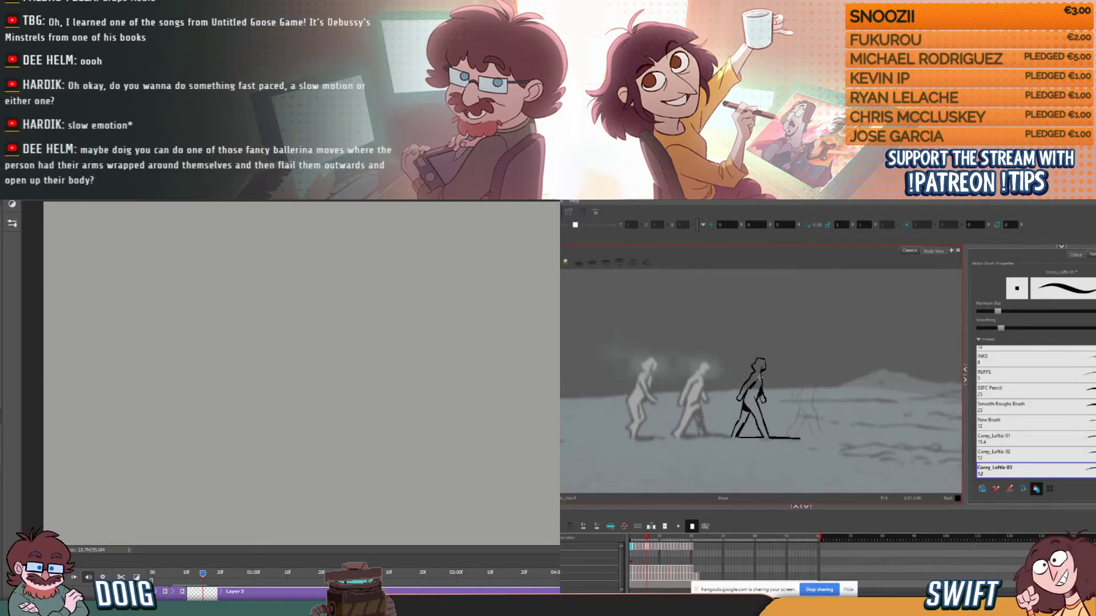
- Compare the third figure's walk around frames 6 and 7, review the finished standing pose, and return to the blank pose frame
click(646, 538)
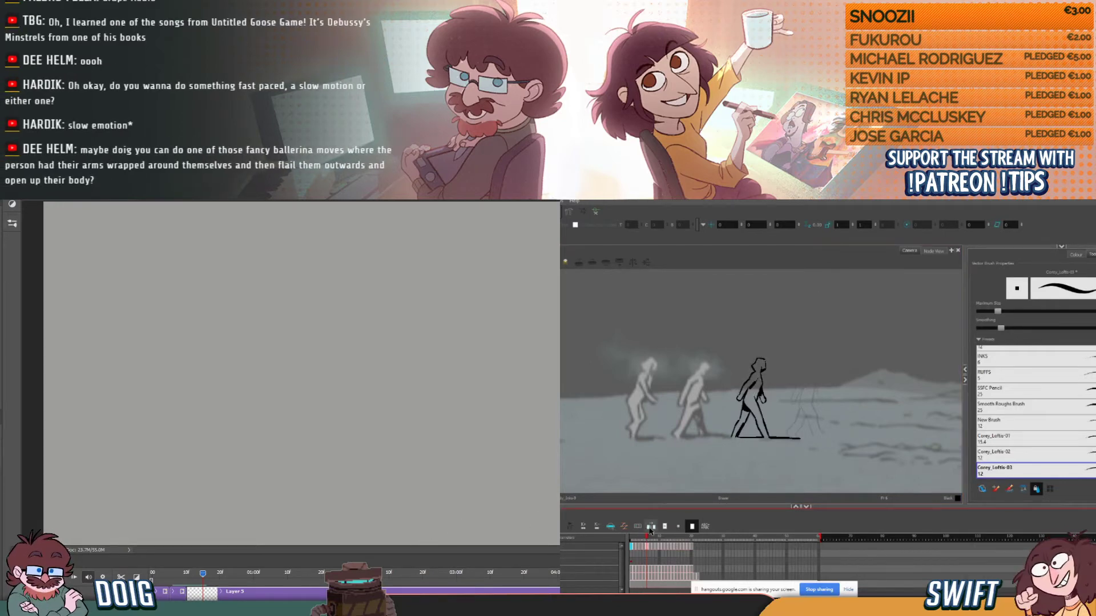
drag(646, 537, 645, 537)
click(178, 592)
click(180, 573)
click(758, 377)
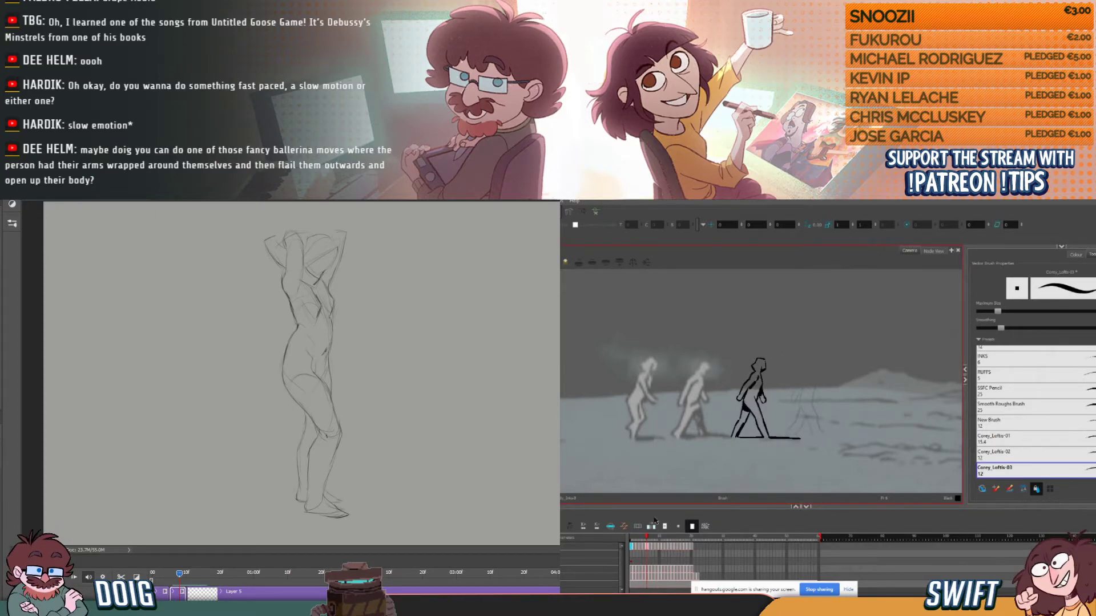
mouse_move(645, 539)
mouse_down()
mouse_move(656, 540)
mouse_move(651, 531)
mouse_up()
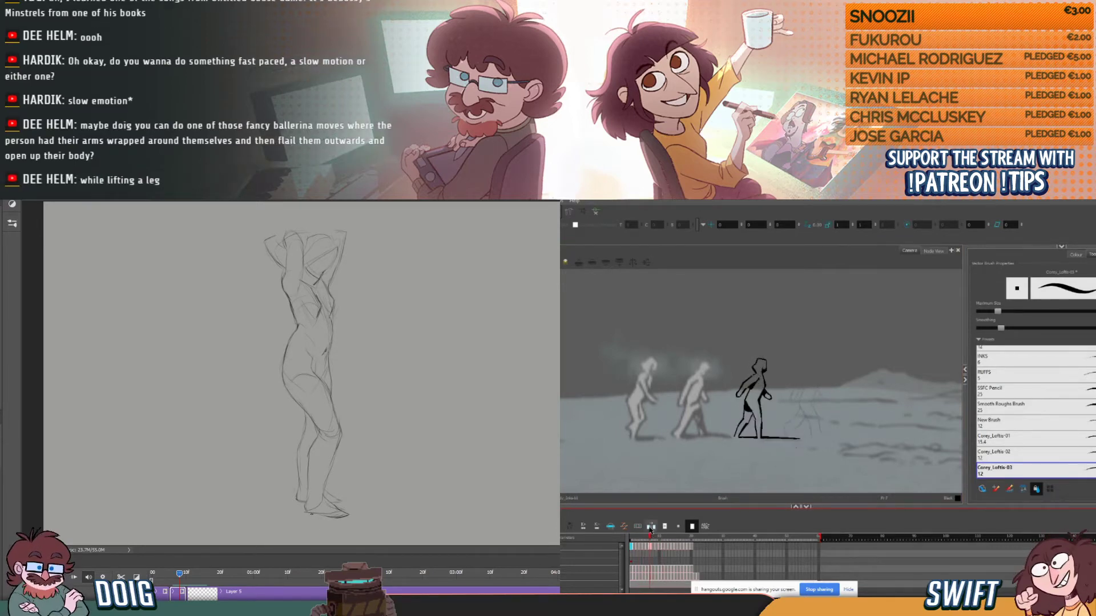
key(alt+e)
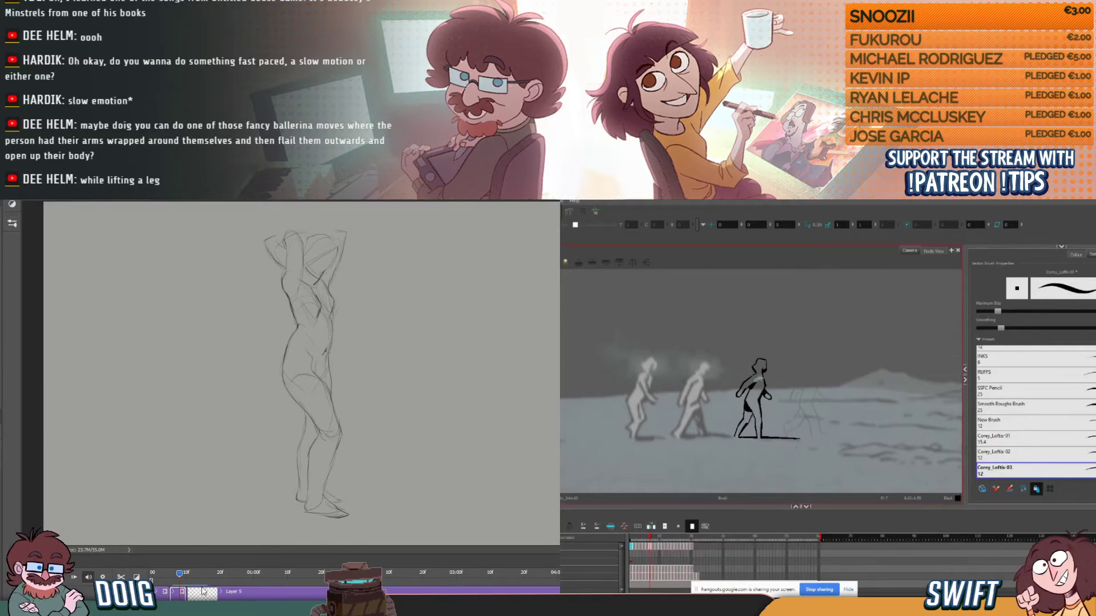
click(203, 596)
click(645, 537)
drag(645, 537, 651, 538)
click(200, 573)
key(alt+b)
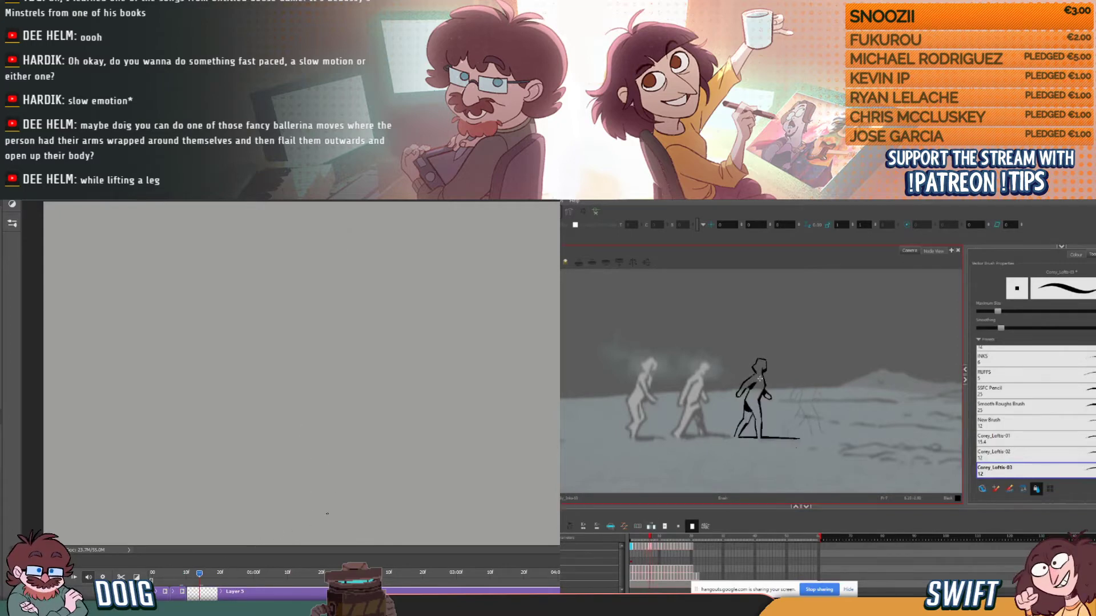
- Sketch the new pose's supporting leg, back line and ground mark, and scrub the third figure's walk back to frame 1
drag(649, 537, 659, 539)
drag(310, 506, 311, 454)
drag(659, 539, 630, 539)
mouse_move(311, 454)
mouse_down()
mouse_move(303, 417)
mouse_move(313, 340)
mouse_move(322, 342)
mouse_up()
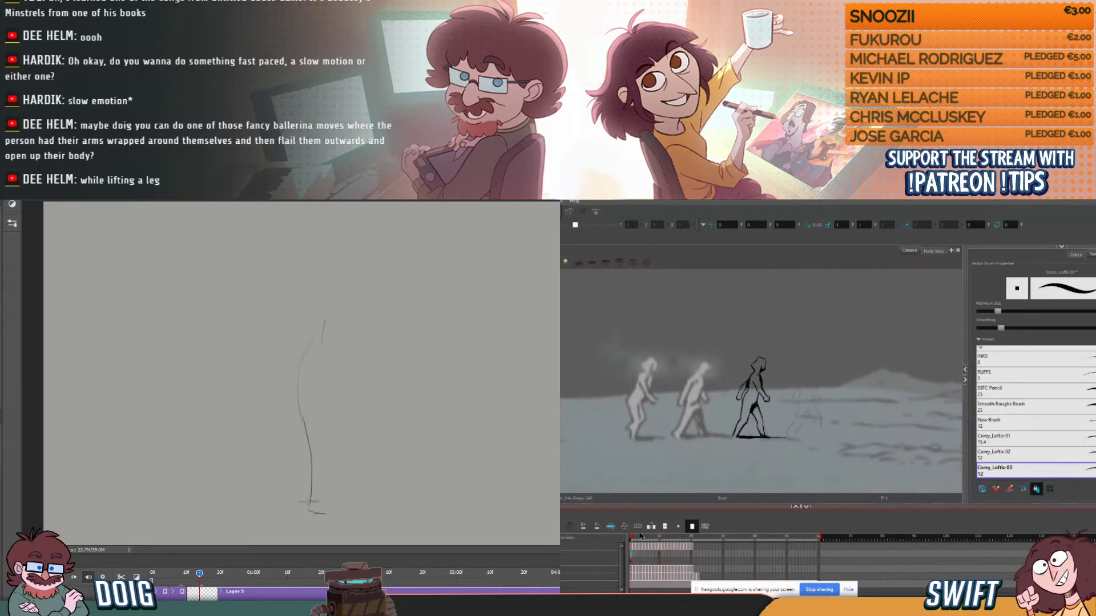
- Ink the fourth walking figure's head and front arm, and rough in the new standing pose's front contour and lower leg
drag(839, 423, 778, 438)
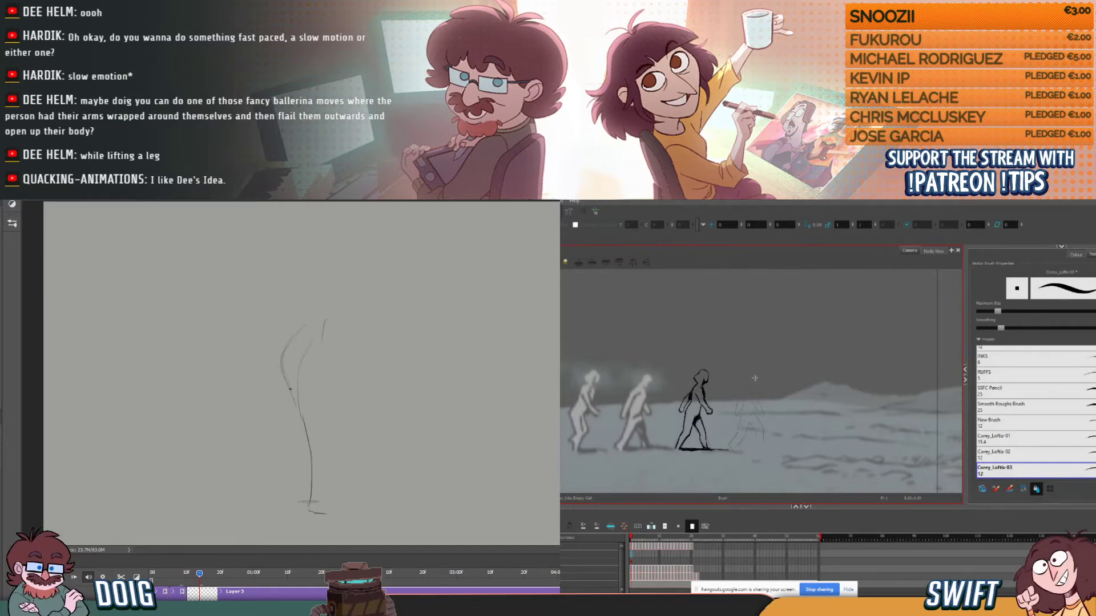
drag(755, 381, 756, 378)
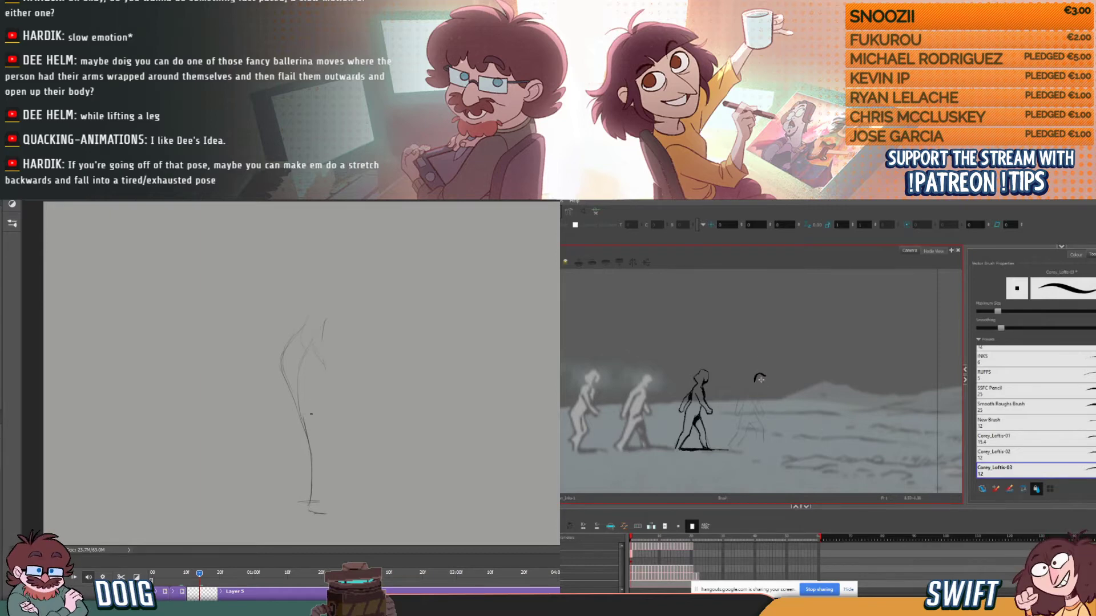
drag(330, 427, 321, 448)
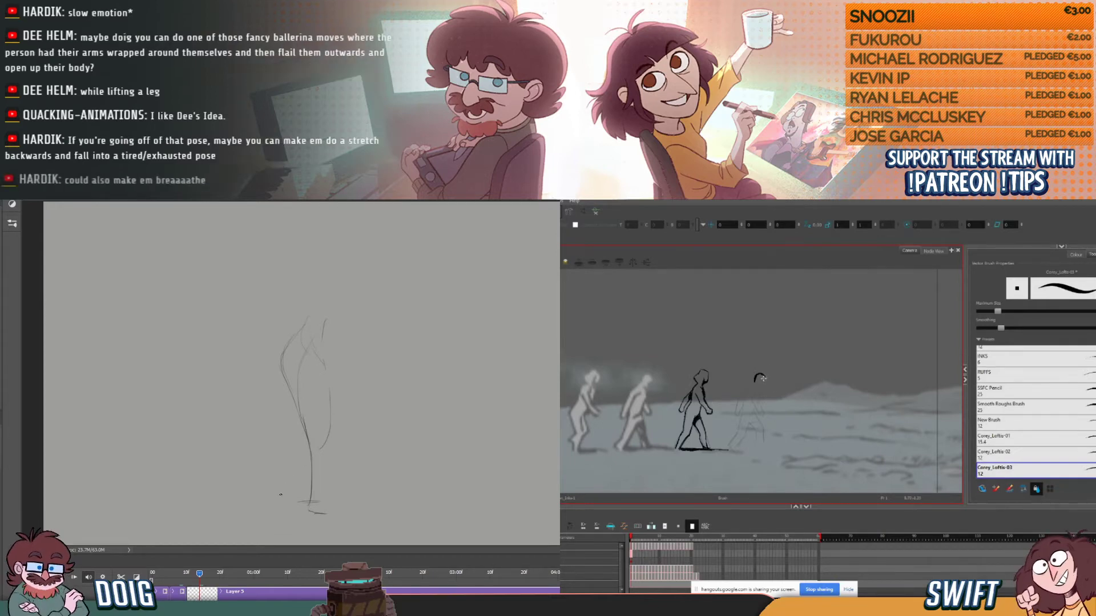
drag(294, 460, 304, 440)
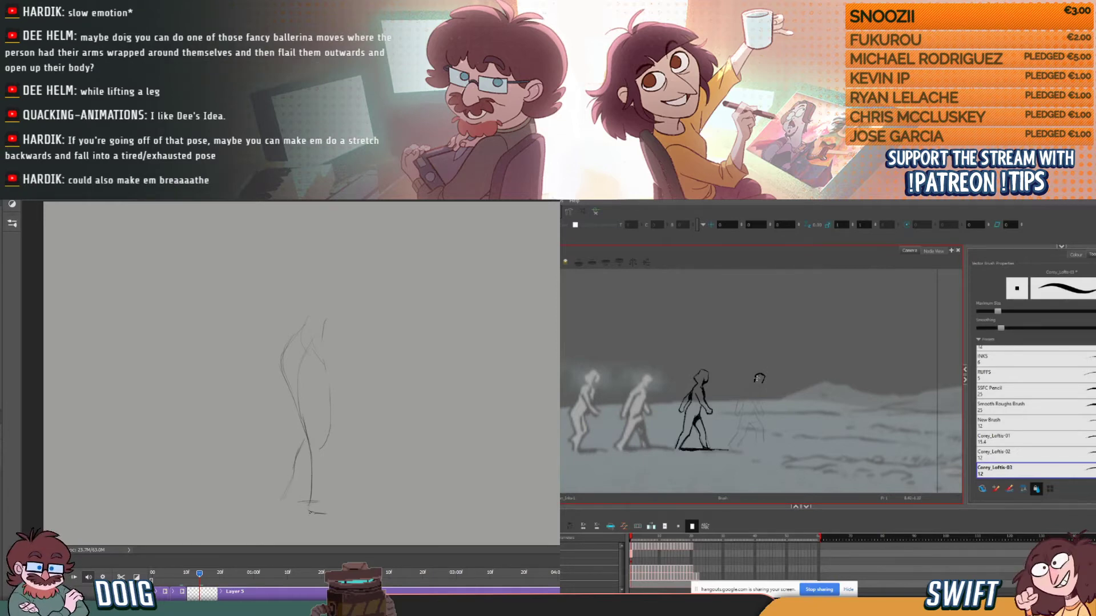
drag(308, 484, 295, 402)
drag(753, 405, 758, 413)
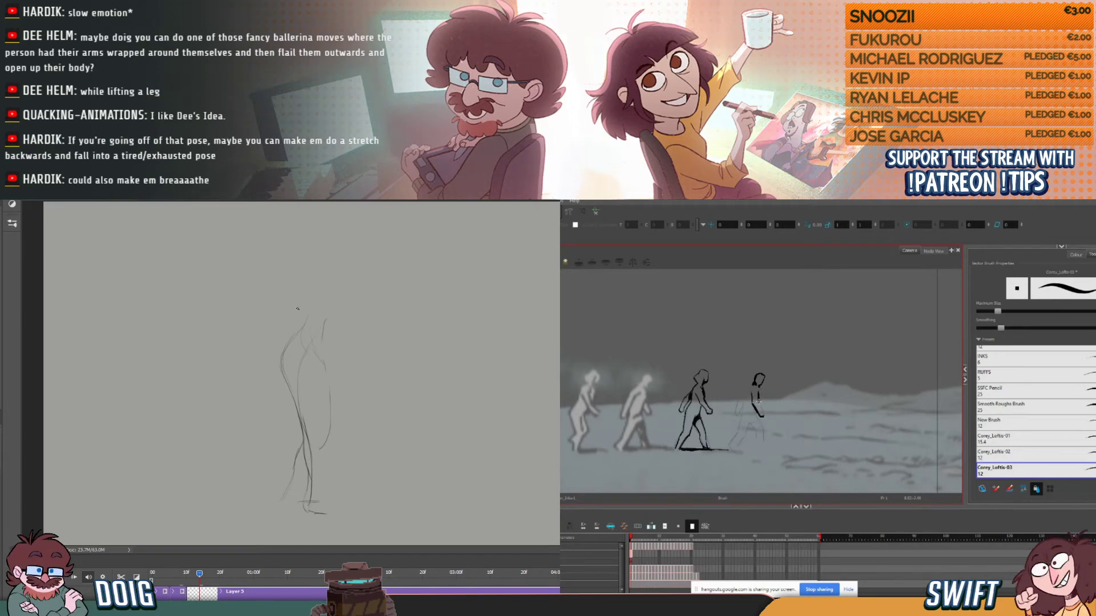
drag(759, 404, 763, 415)
- Sketch the rounded upper body of the new pose, joining its back and chest to the hips
drag(289, 343, 295, 326)
mouse_move(338, 318)
mouse_down()
mouse_move(331, 364)
mouse_move(342, 301)
mouse_move(305, 260)
mouse_move(340, 273)
mouse_move(344, 306)
mouse_up()
drag(330, 359, 341, 275)
drag(345, 313, 340, 278)
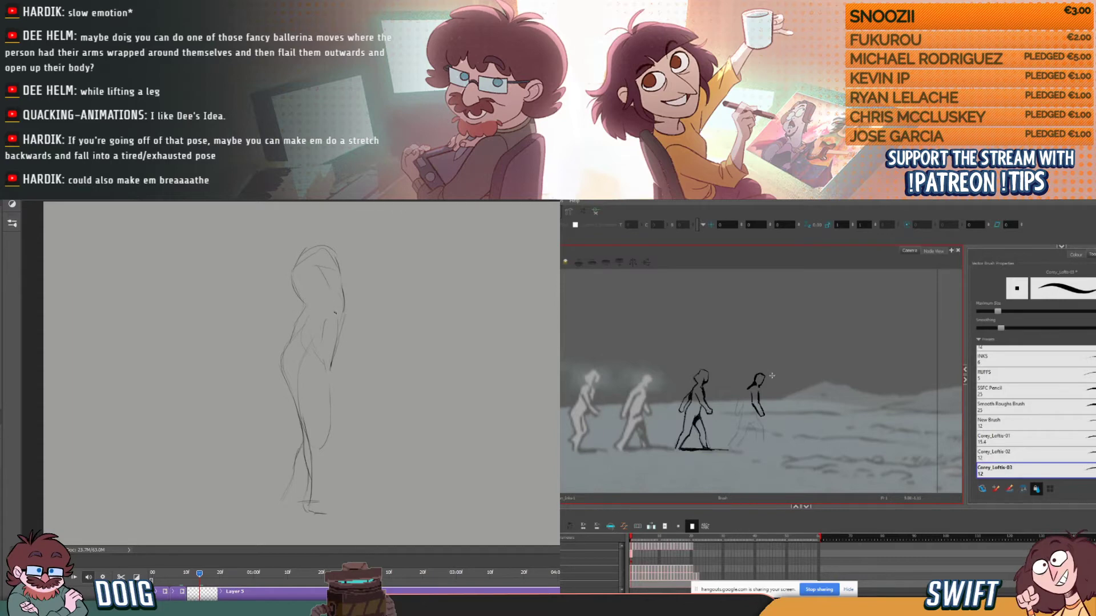
- Sketch the new pose's thigh and lower leg contours and the front foot on the ground
drag(333, 345, 340, 397)
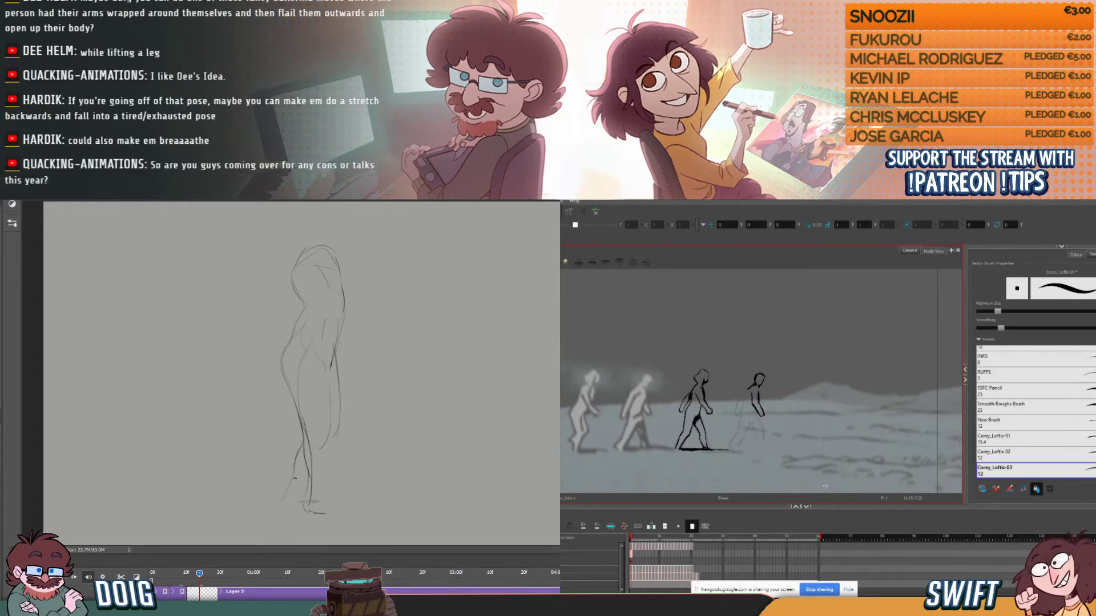
drag(287, 494, 299, 437)
mouse_move(318, 352)
mouse_down()
mouse_move(336, 399)
mouse_move(328, 365)
mouse_move(322, 451)
mouse_up()
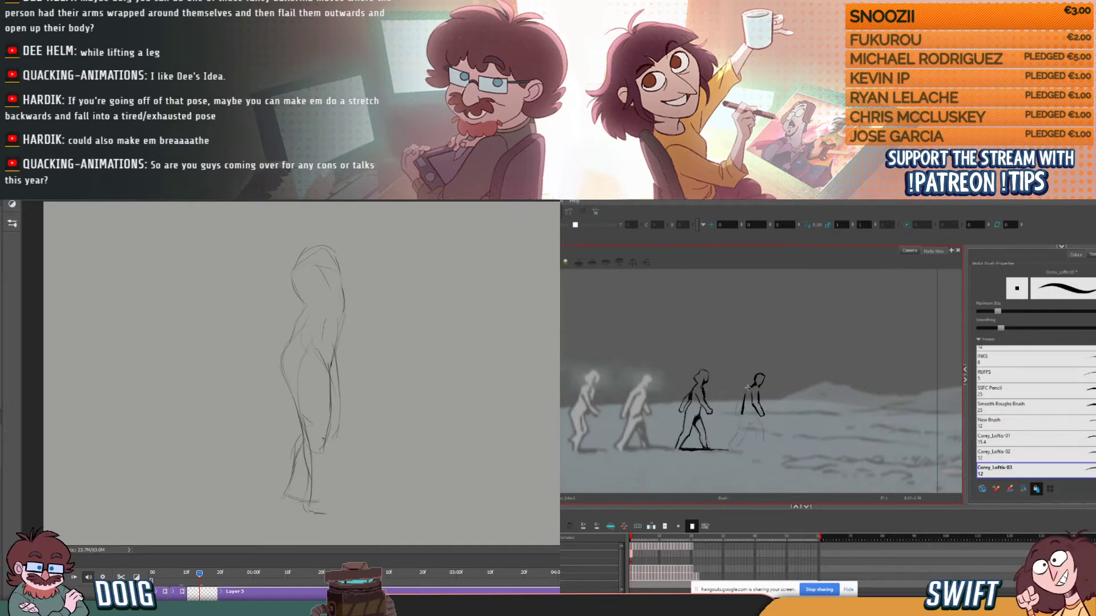
drag(310, 516, 345, 511)
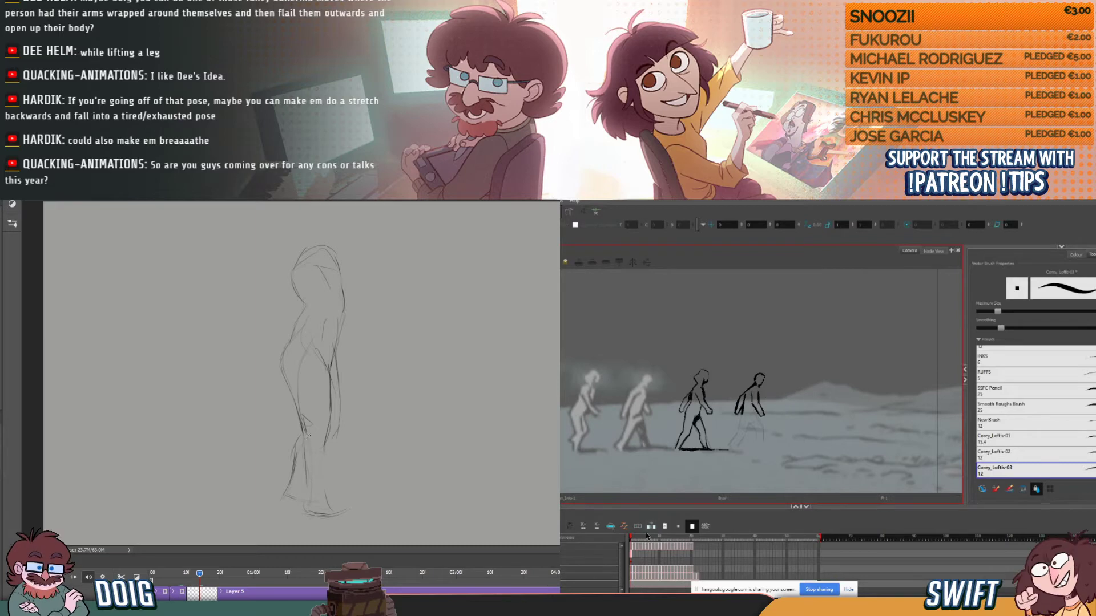
- Shorten the new pose's sketch with two Free Transform adjustments, comparing it with the previous pose on the timeline
mouse_move(192, 574)
mouse_down()
mouse_move(176, 575)
mouse_move(193, 583)
mouse_up()
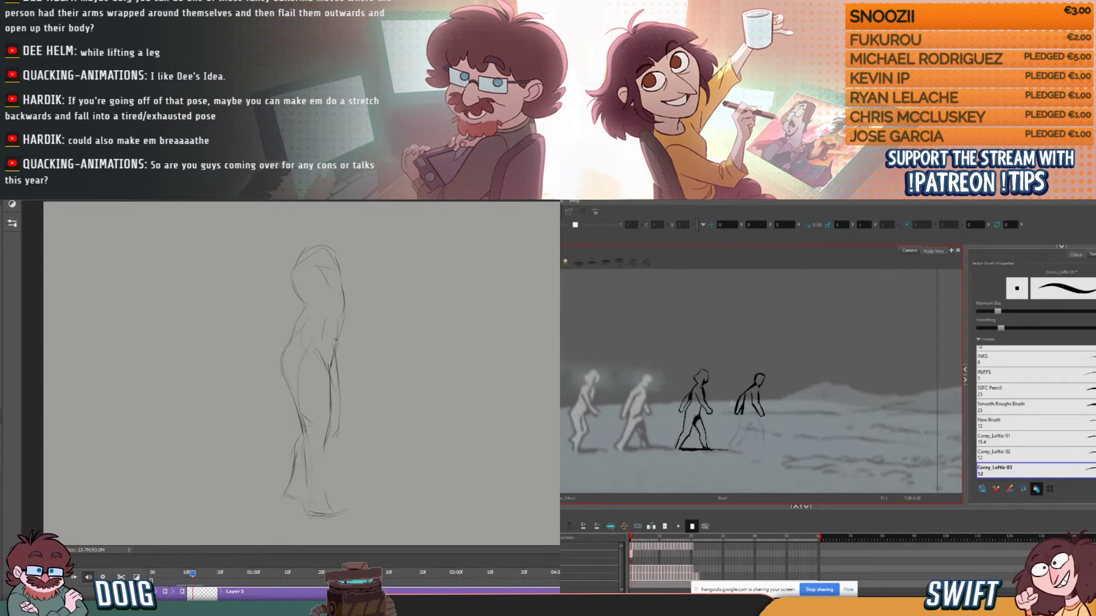
key(ctrl+t)
drag(350, 246, 334, 275)
key(Return)
mouse_move(188, 580)
mouse_down()
mouse_move(178, 580)
mouse_move(192, 580)
mouse_up()
key(ctrl+t)
drag(343, 274, 344, 266)
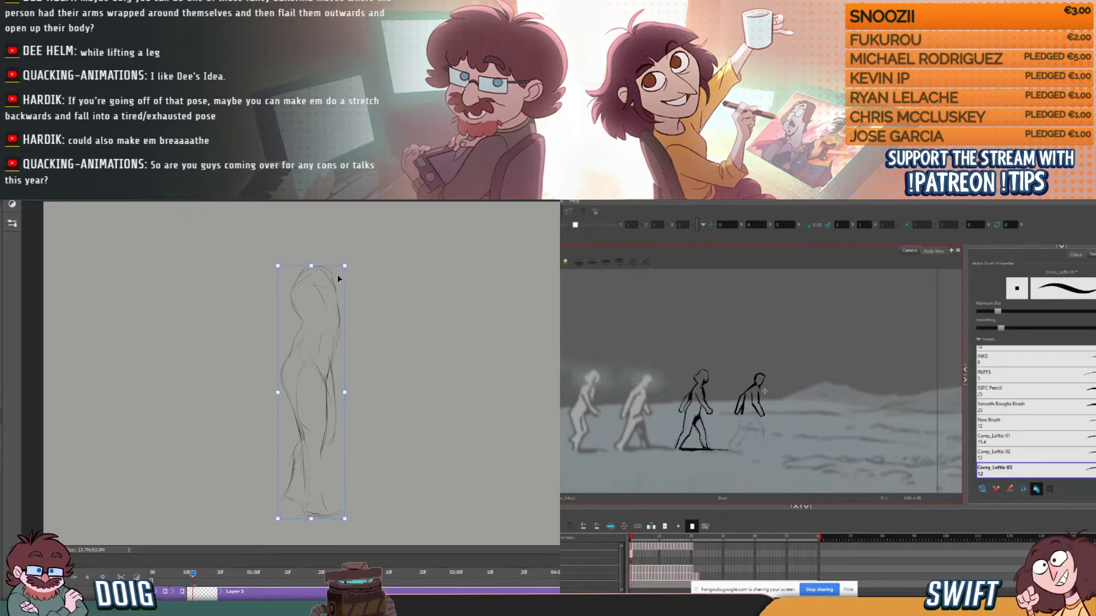
key(Return)
mouse_move(191, 573)
mouse_down()
mouse_move(155, 578)
mouse_move(199, 574)
mouse_up()
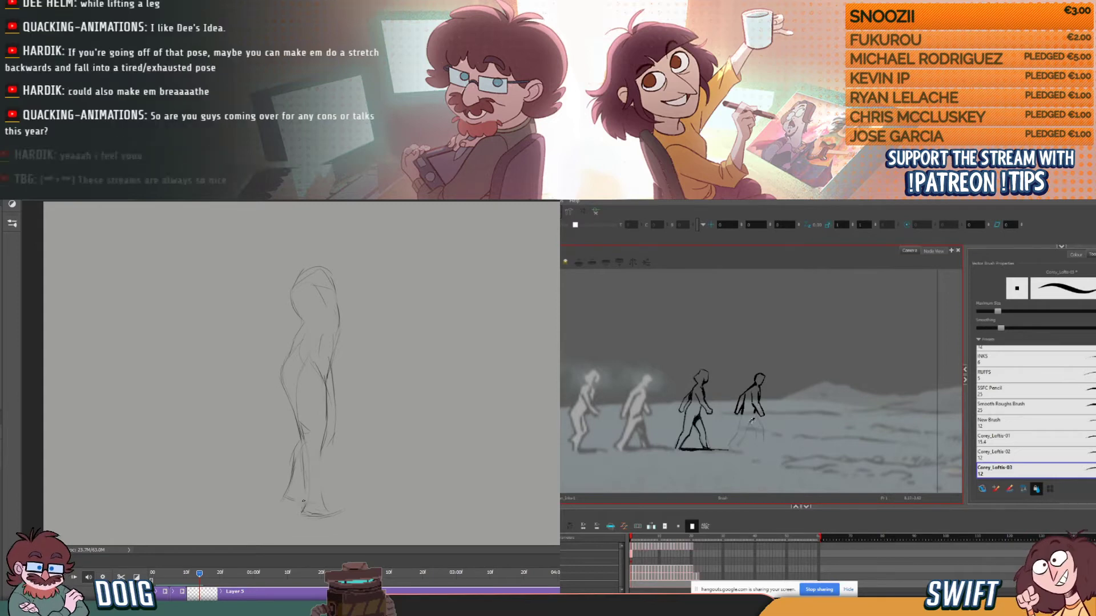
- Clean up the standing pose's lower legs and feet in Photoshop, and ink the fourth walking figure's rear leg in Harmony
mouse_move(307, 496)
mouse_down()
mouse_move(295, 417)
mouse_move(308, 491)
mouse_up()
key(e)
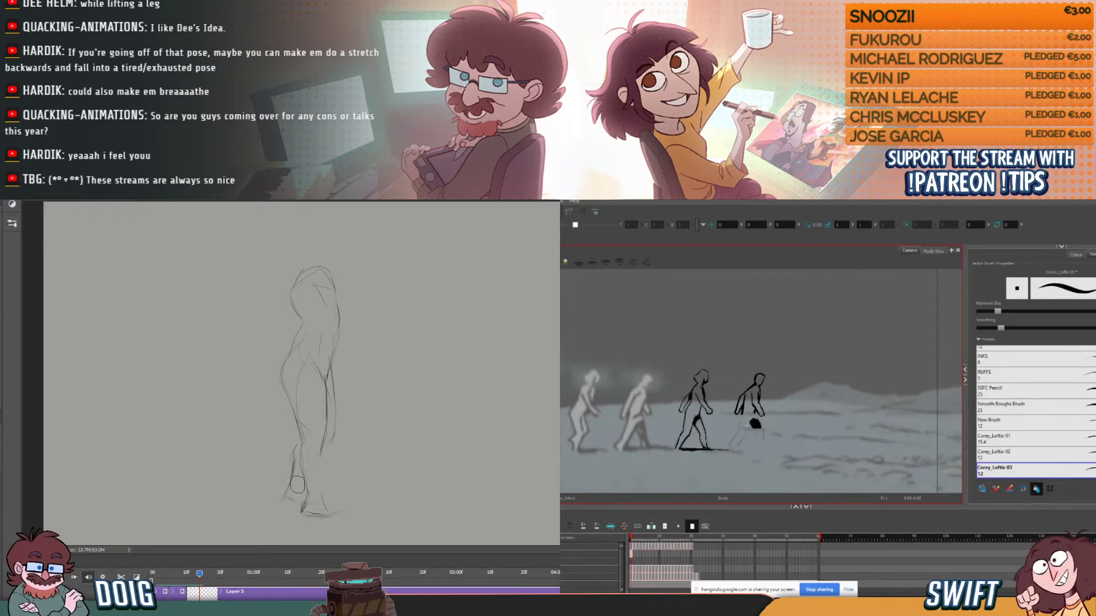
key(b)
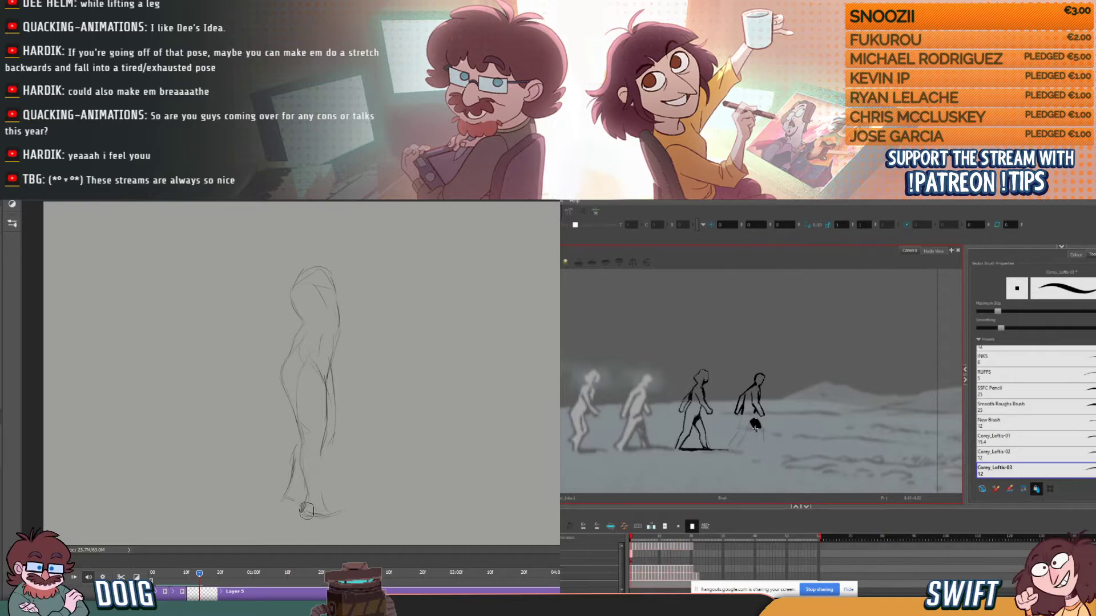
key(e)
key(b)
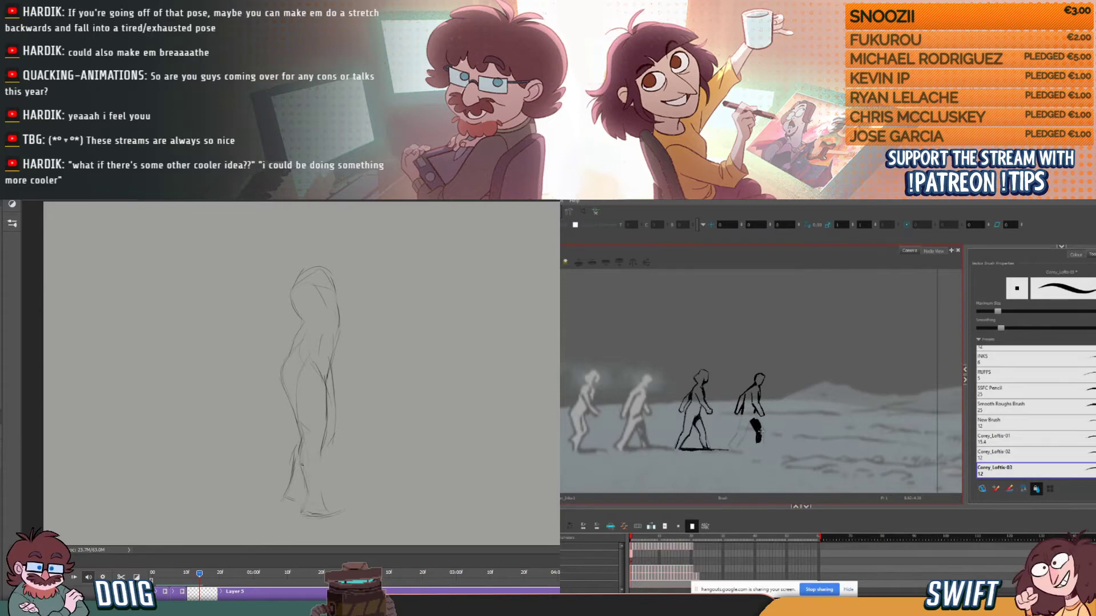
drag(299, 454, 299, 473)
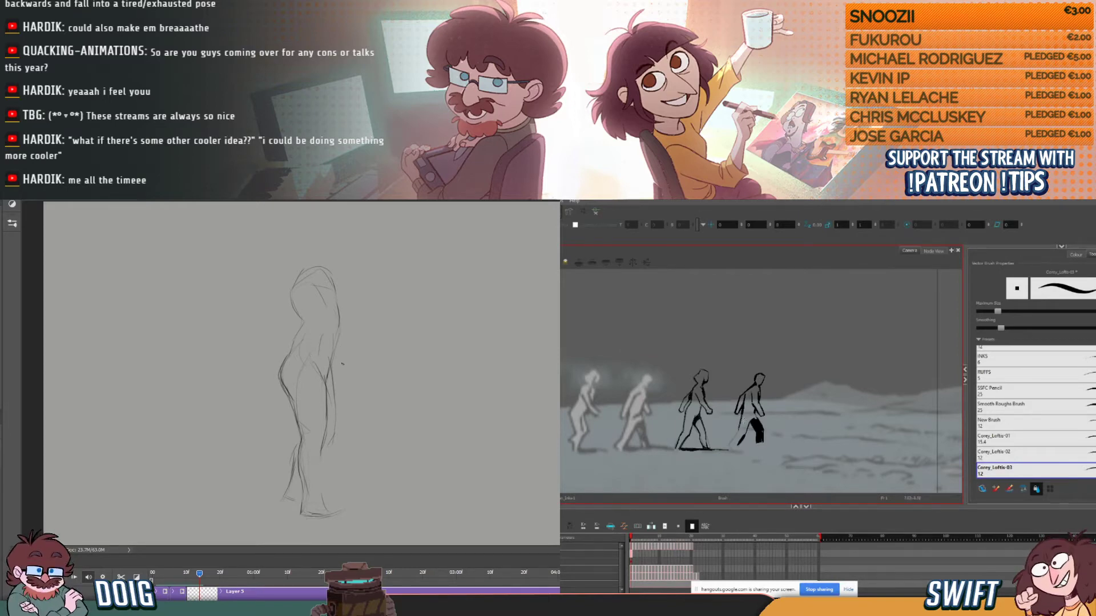
drag(740, 431, 729, 444)
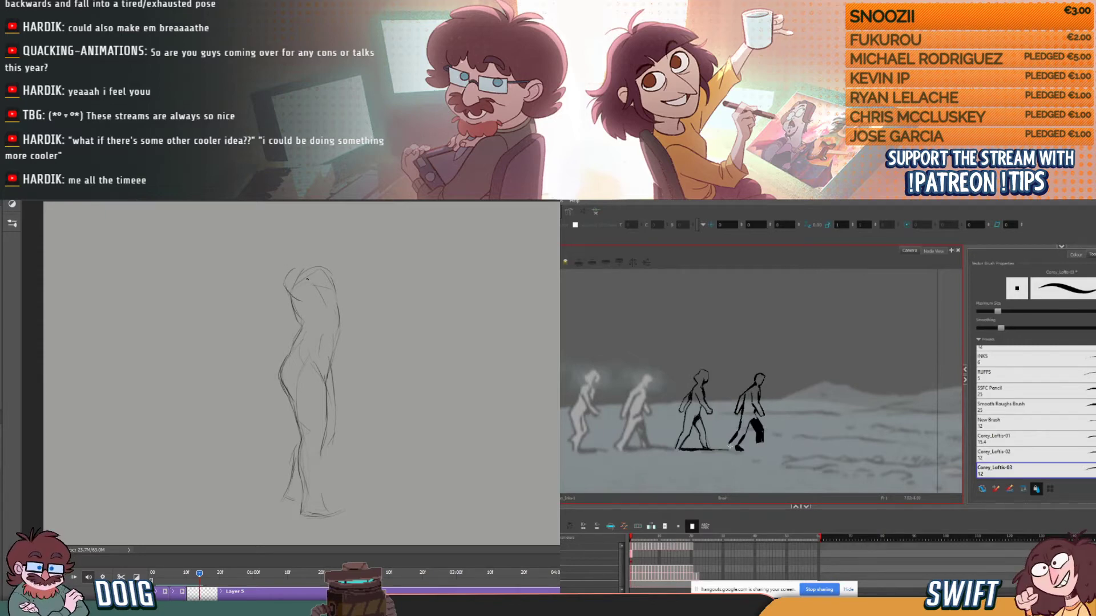
- Sketch both arms stretched overhead on the standing pose, and ink the ground line under the fourth walking figure
mouse_move(301, 292)
mouse_down()
mouse_move(326, 235)
mouse_move(307, 280)
mouse_up()
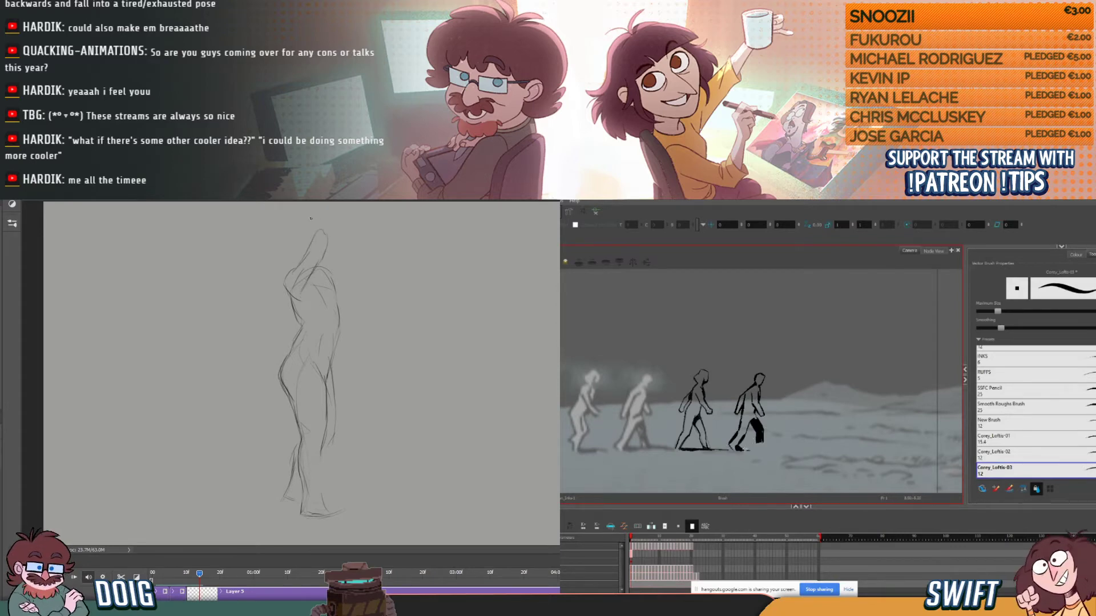
drag(323, 216, 327, 251)
mouse_move(772, 452)
mouse_down()
mouse_move(747, 448)
mouse_move(796, 450)
mouse_up()
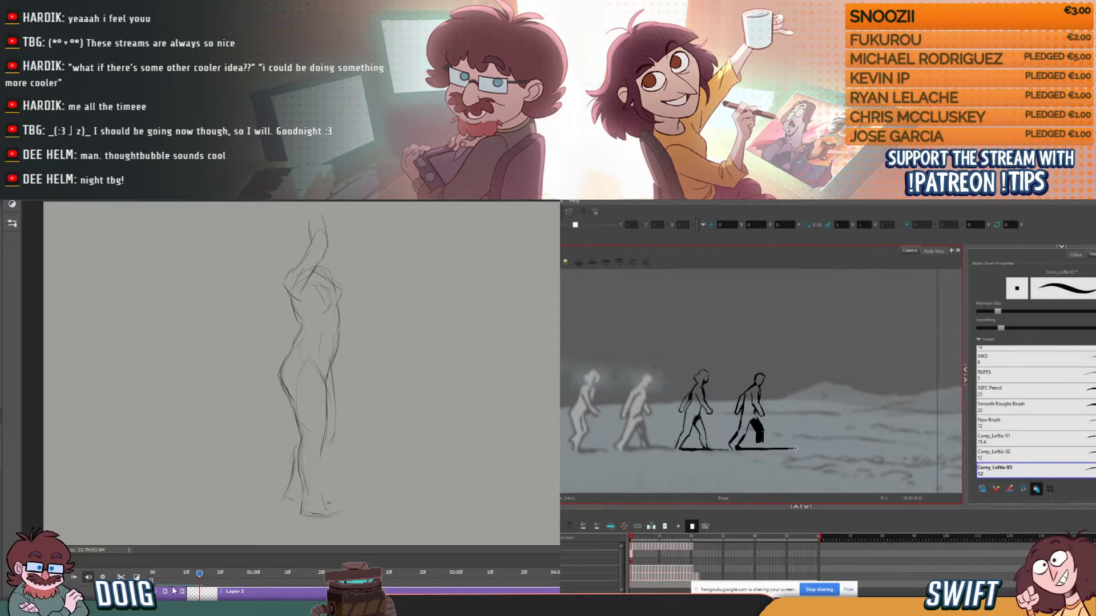
drag(172, 574, 190, 574)
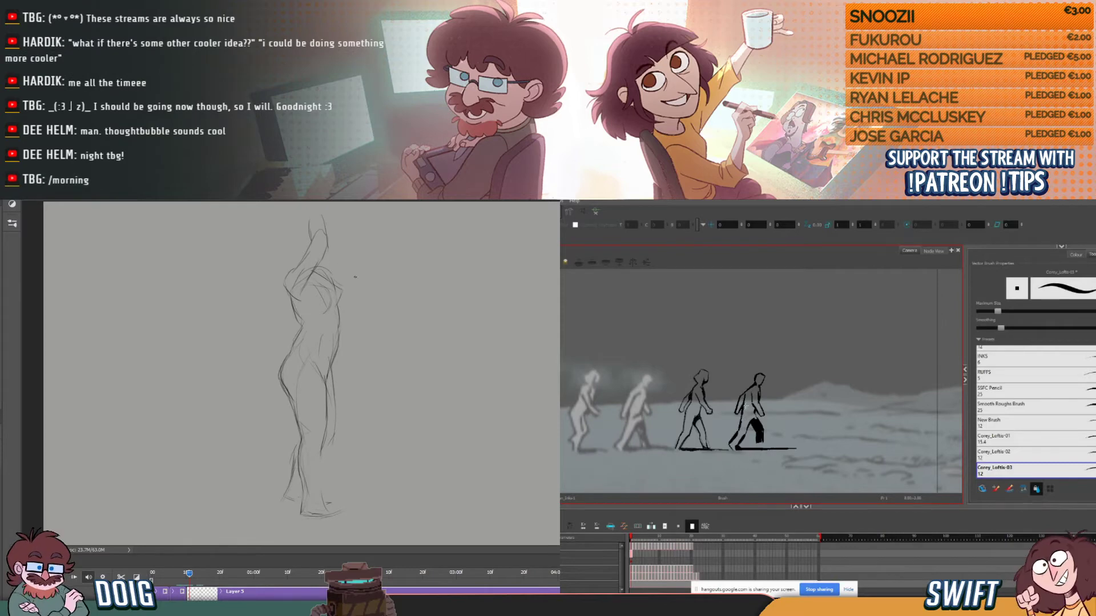
mouse_move(336, 272)
mouse_down()
mouse_move(341, 283)
mouse_move(336, 273)
mouse_up()
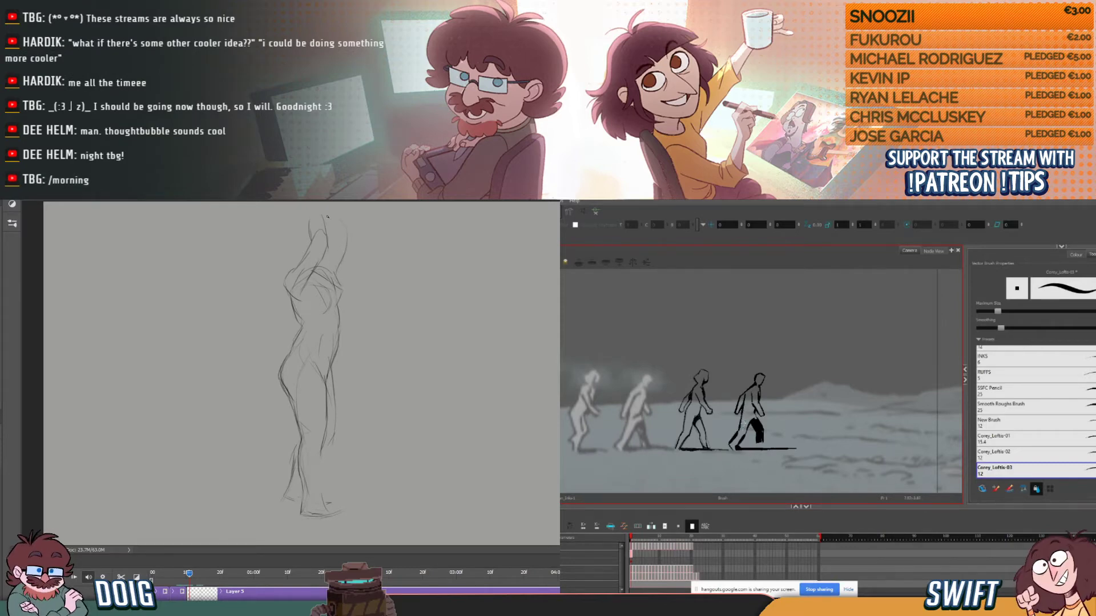
drag(339, 213, 347, 234)
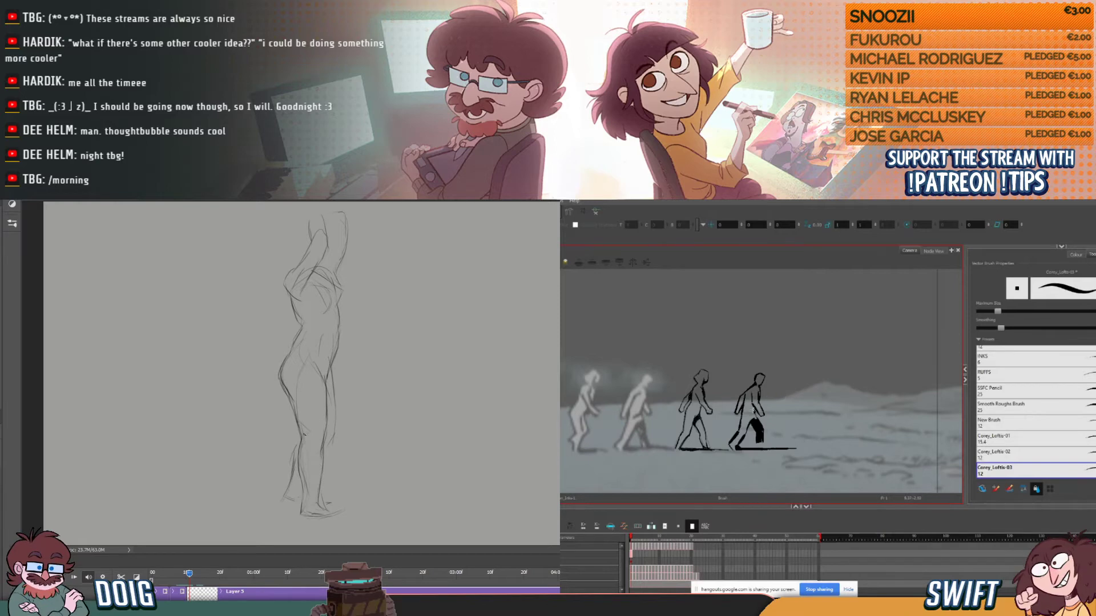
- Duplicate the stretching pose's layer as the next frame on the Photoshop timeline and delete its copied drawing
click(211, 573)
drag(211, 577, 203, 574)
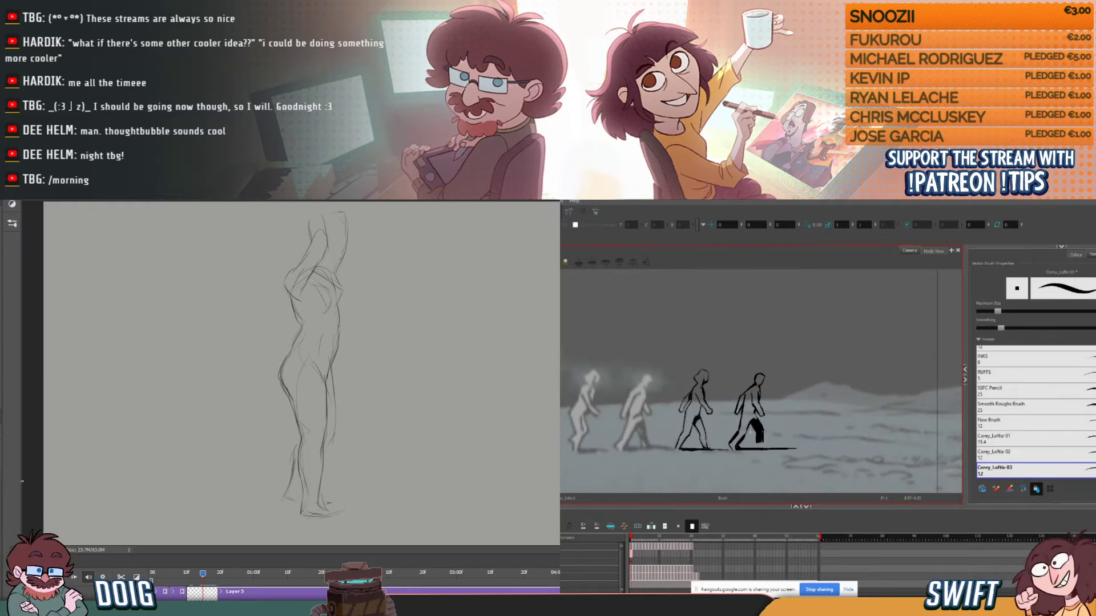
key(ctrl+j)
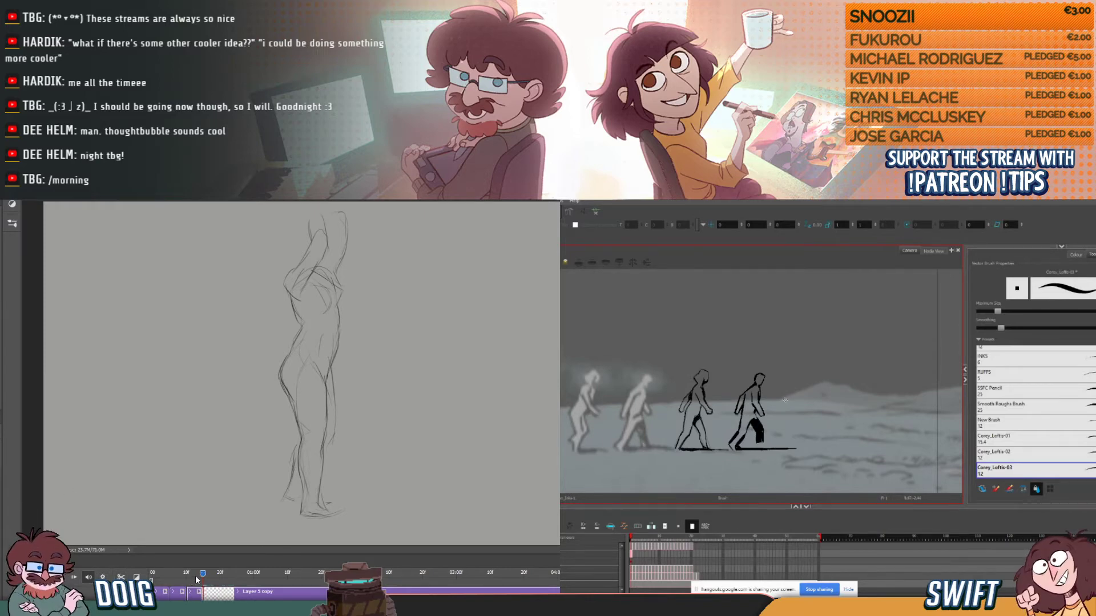
key(alt+e)
key(alt+b)
key(ctrl+a)
key(Delete)
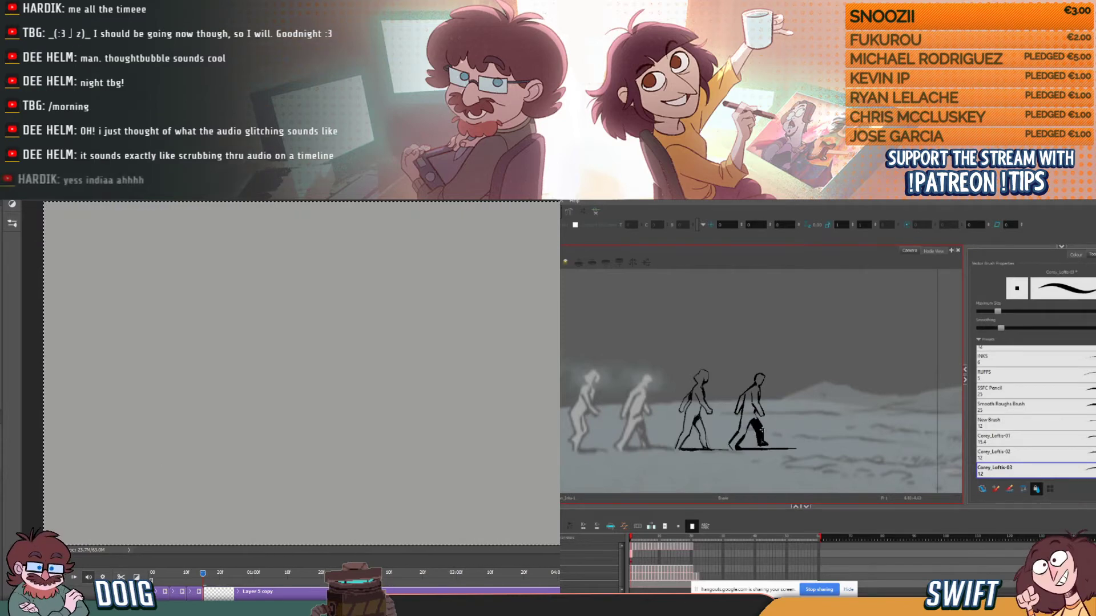
mouse_move(204, 576)
mouse_down()
mouse_move(217, 581)
mouse_move(153, 576)
mouse_move(210, 574)
mouse_up()
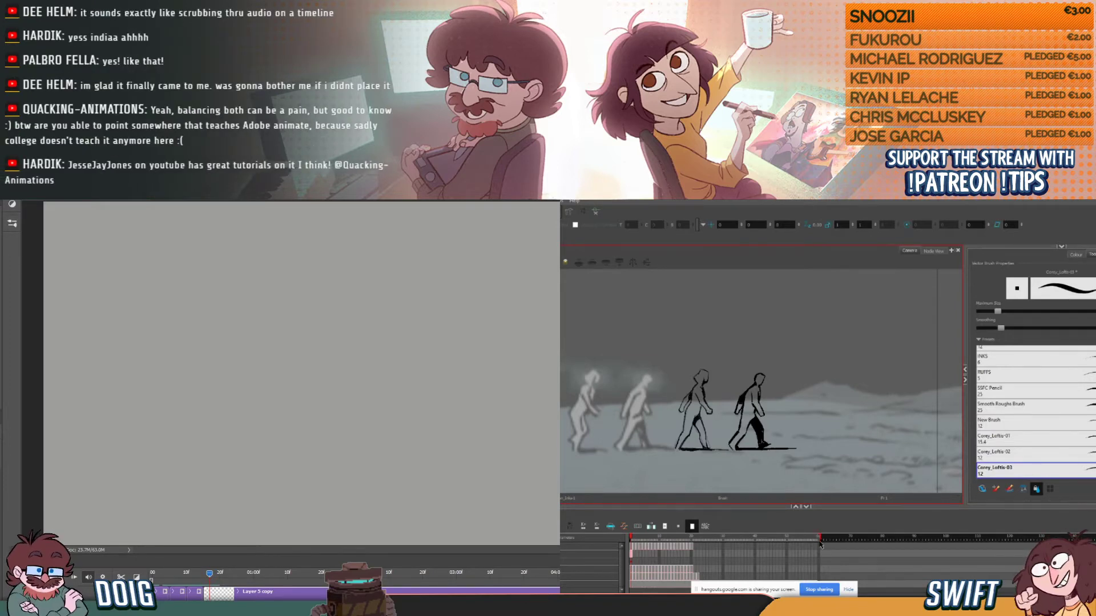
- Go to the next frame of the walk in Harmony and ink the first stroke of the fourth figure's head
click(633, 554)
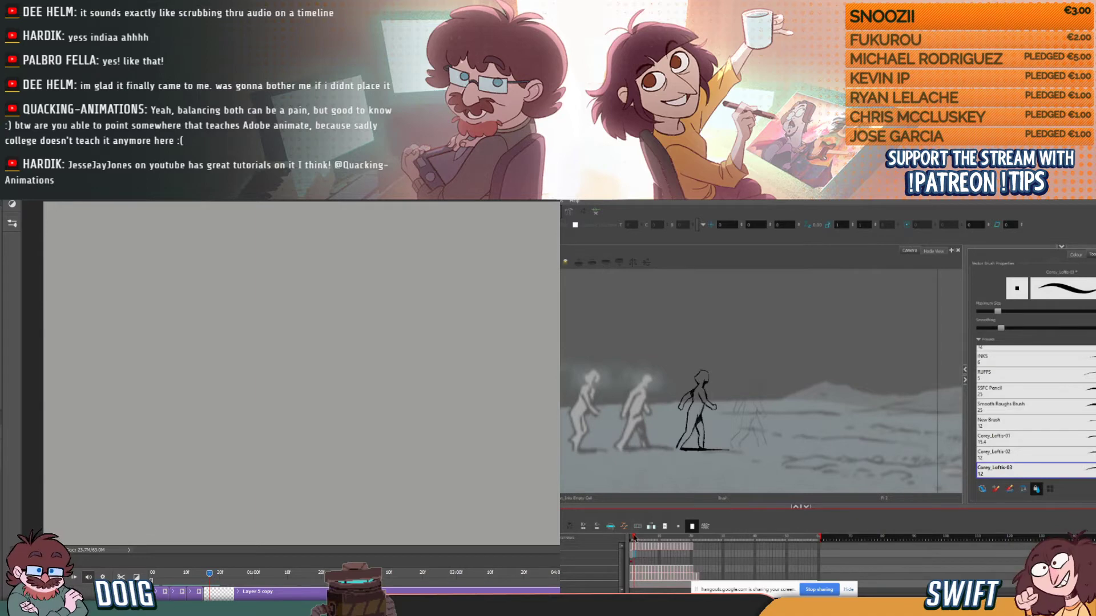
click(633, 538)
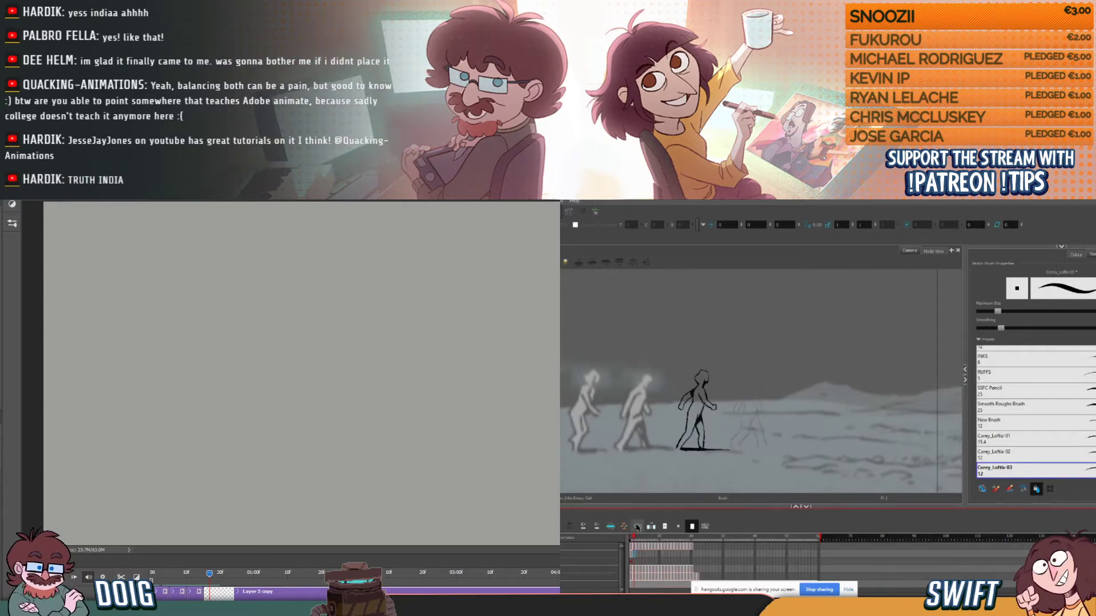
drag(755, 377, 753, 384)
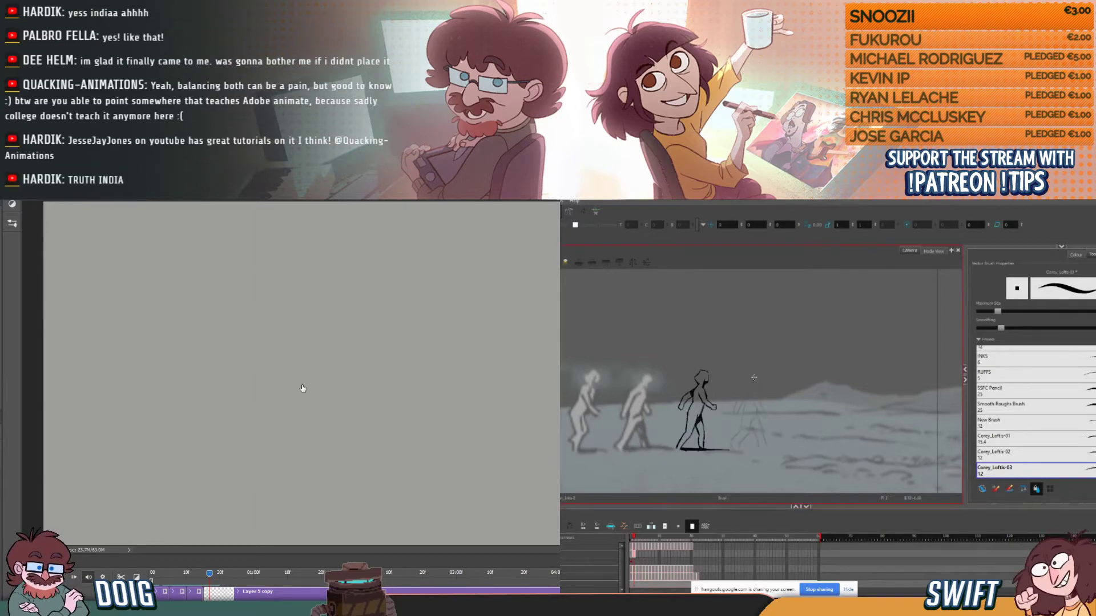
- Try a rough Photoshop sketch of the next pose with a slumped upper body, a standing leg and a long diagonal contour
key(ctrl+a)
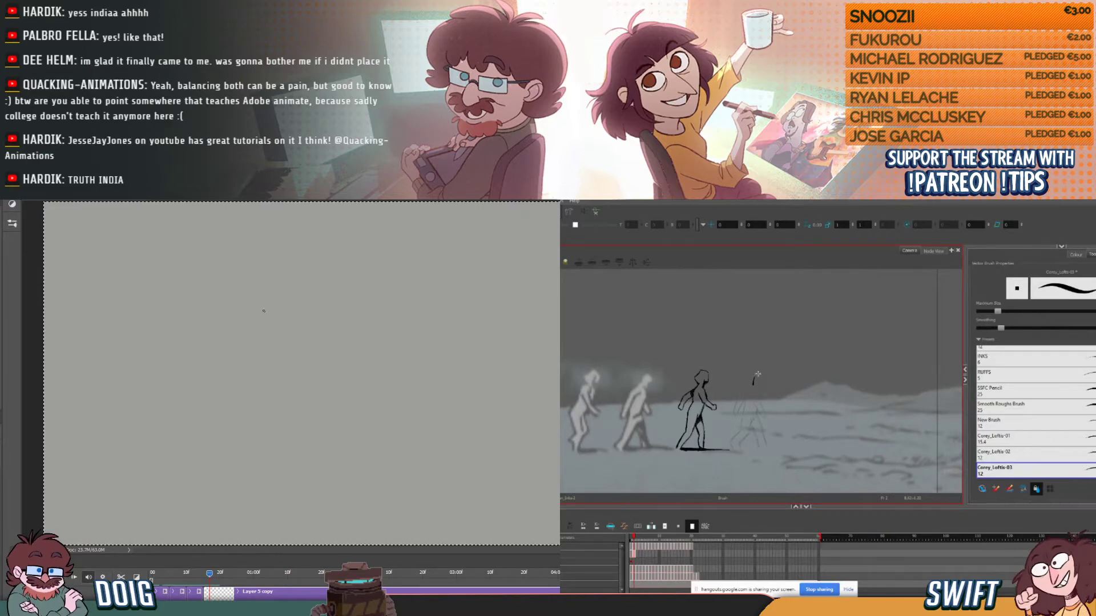
drag(270, 354, 278, 389)
drag(276, 337, 331, 357)
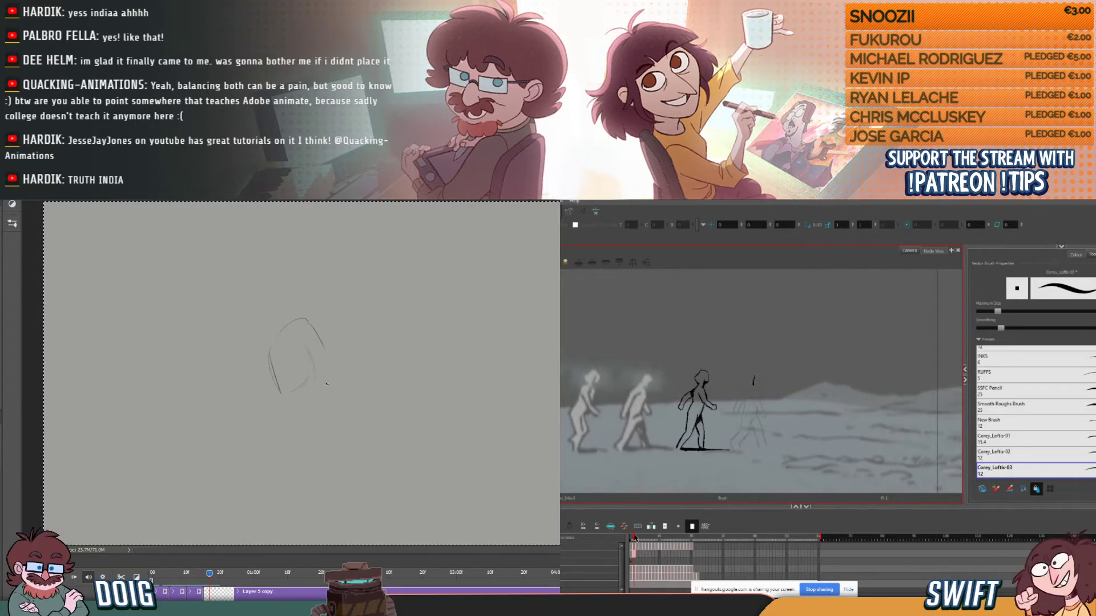
drag(315, 372, 343, 364)
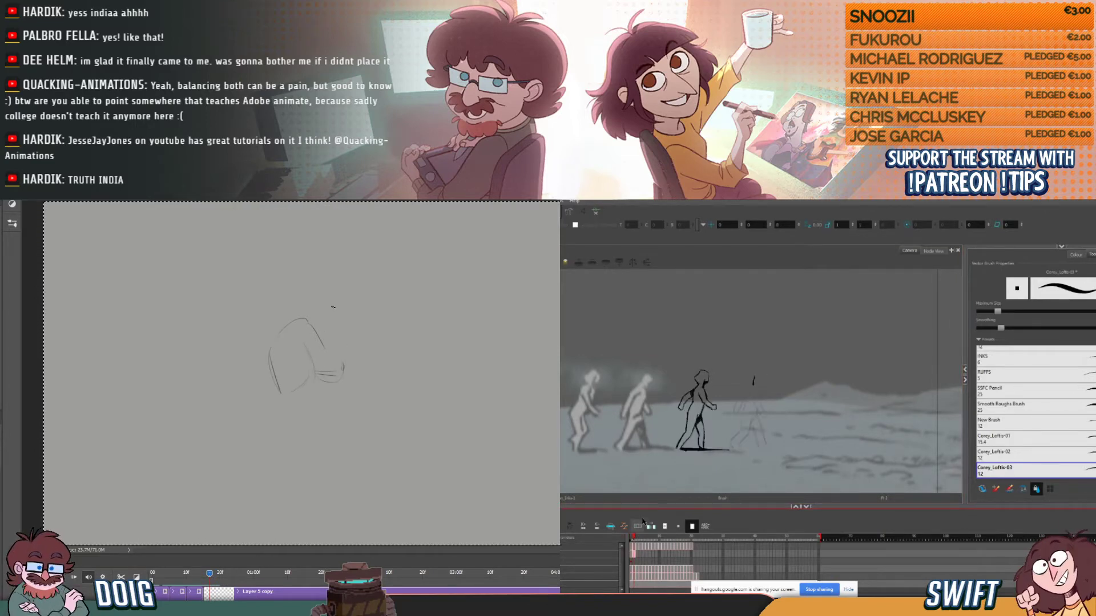
drag(319, 318, 343, 368)
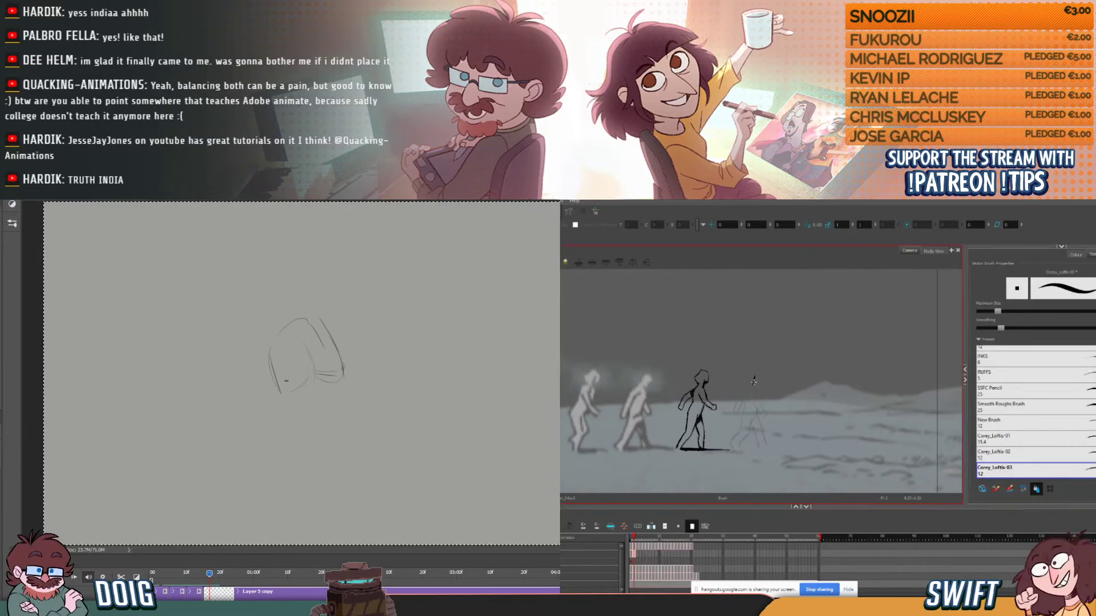
drag(280, 394, 302, 438)
mouse_move(315, 393)
mouse_down()
mouse_move(324, 444)
mouse_move(300, 453)
mouse_up()
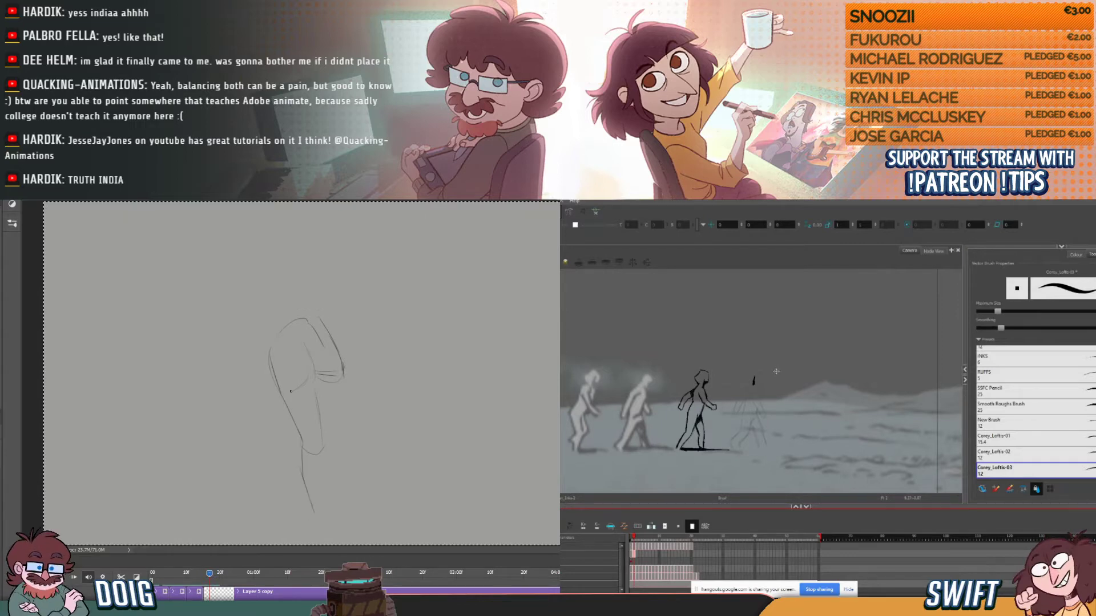
drag(341, 382, 375, 410)
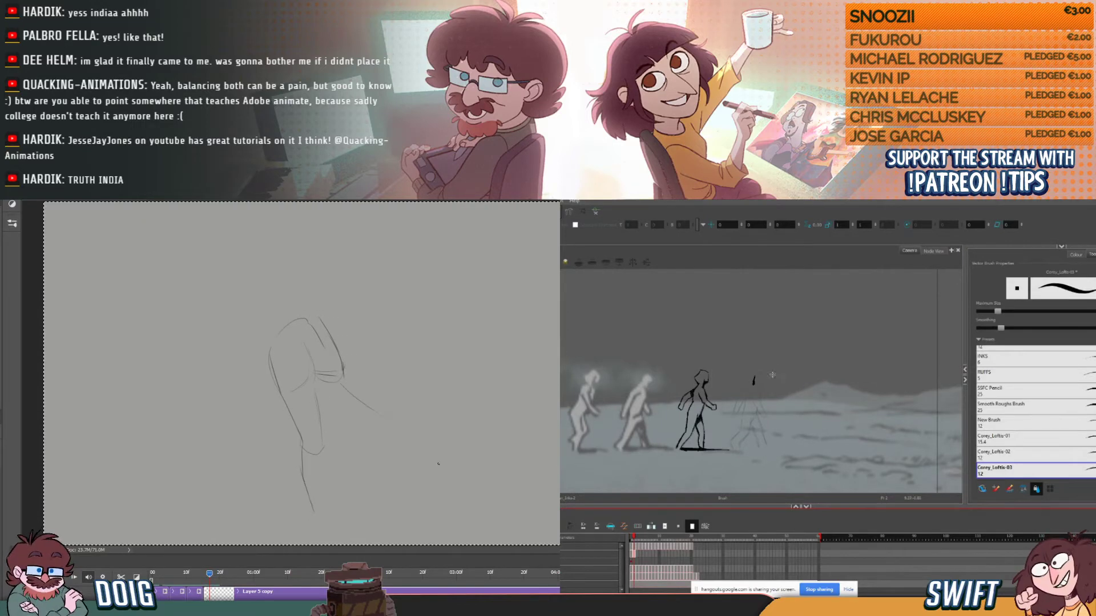
drag(420, 442, 444, 477)
mouse_move(323, 364)
mouse_down()
mouse_move(328, 341)
mouse_move(317, 353)
mouse_move(326, 371)
mouse_move(317, 369)
mouse_move(342, 360)
mouse_move(296, 357)
mouse_move(327, 366)
mouse_move(321, 381)
mouse_up()
key(e)
key(b)
- Ink the back and top of the fourth figure's head on the second walk frame, comparing it with the first frame
click(632, 537)
drag(632, 538, 635, 537)
drag(315, 378, 321, 425)
drag(635, 537, 631, 537)
drag(631, 537, 635, 537)
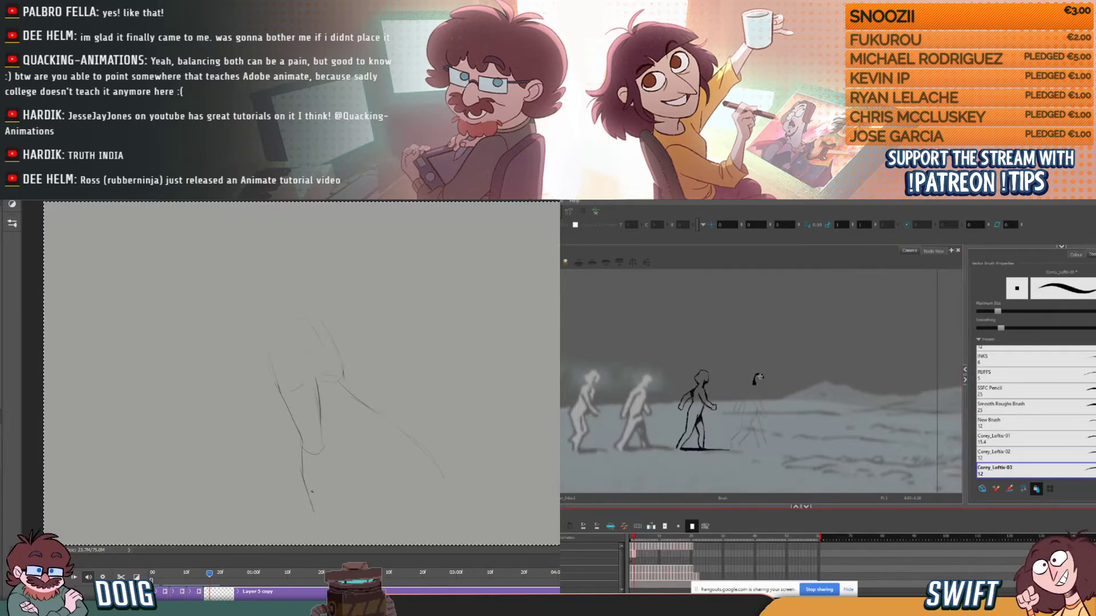
drag(761, 375, 764, 375)
drag(328, 468, 328, 488)
drag(763, 376, 762, 384)
- Delete the rejected pose sketch from the Photoshop frame and deselect the canvas
key(e)
drag(331, 389, 341, 375)
key(Delete)
key(ctrl+d)
drag(633, 537, 633, 537)
key(b)
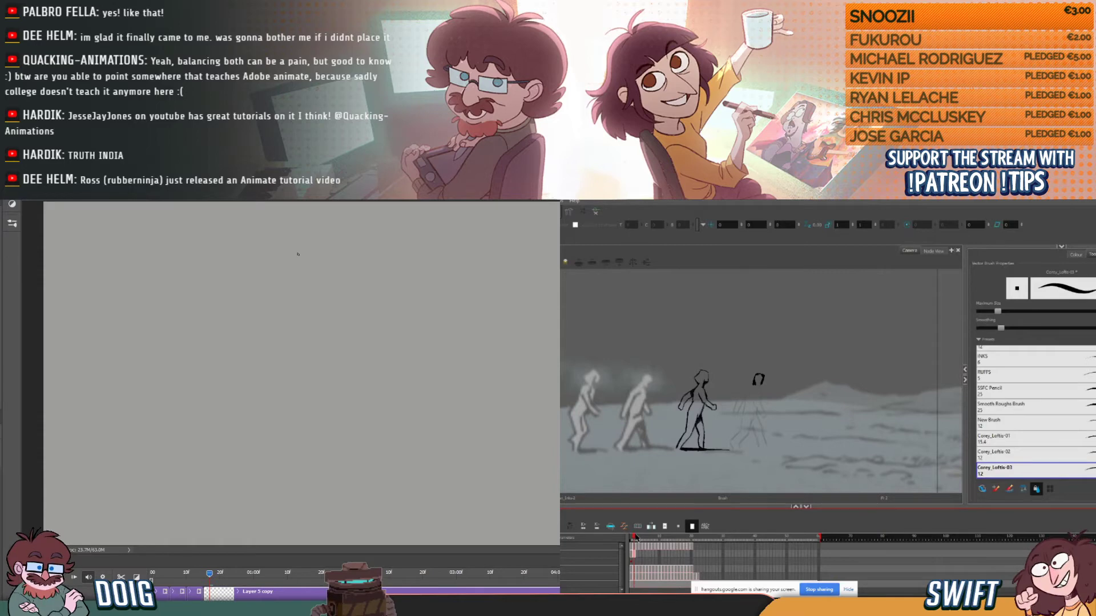
- Rework the face side of the fourth figure's inked head, and rough in new rounded body shapes for the Photoshop pose
mouse_move(767, 374)
mouse_down()
mouse_move(763, 385)
mouse_move(767, 374)
mouse_up()
drag(768, 375, 764, 376)
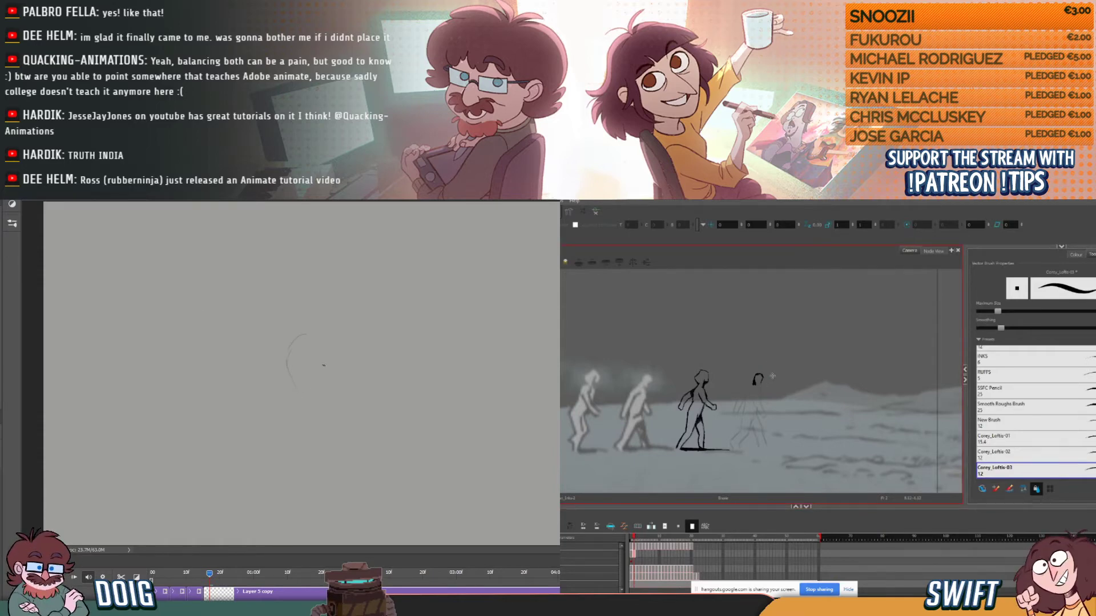
drag(634, 537, 634, 537)
key(e)
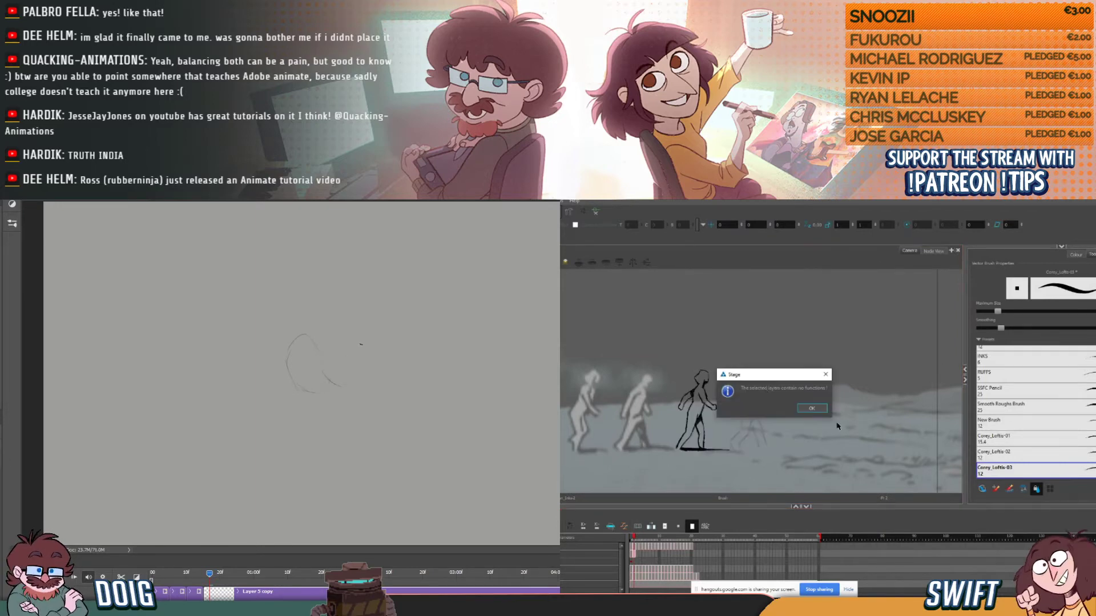
click(811, 409)
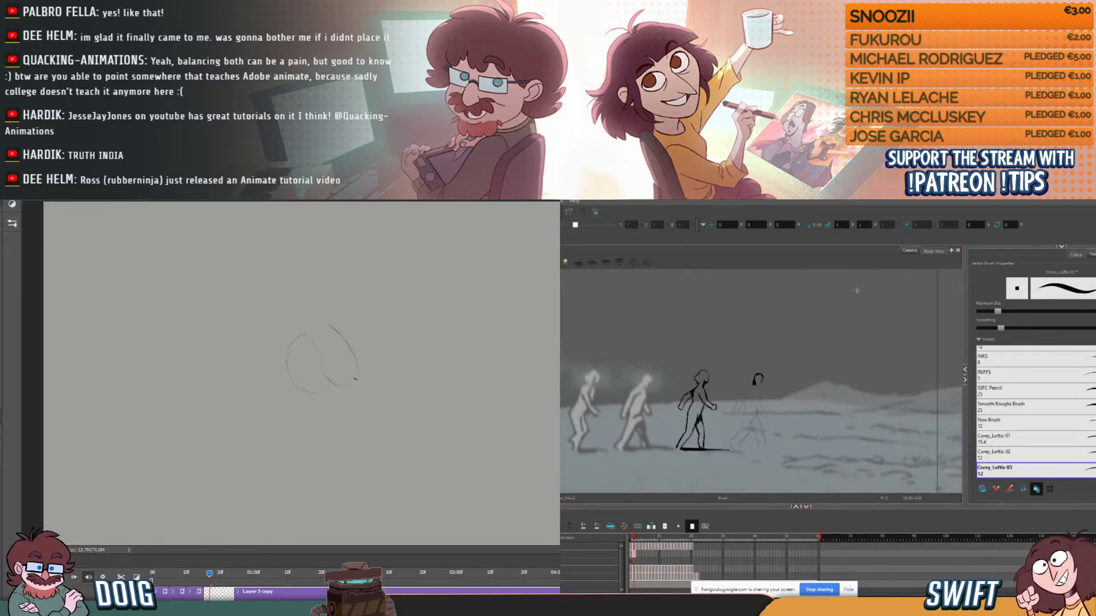
drag(759, 376, 758, 378)
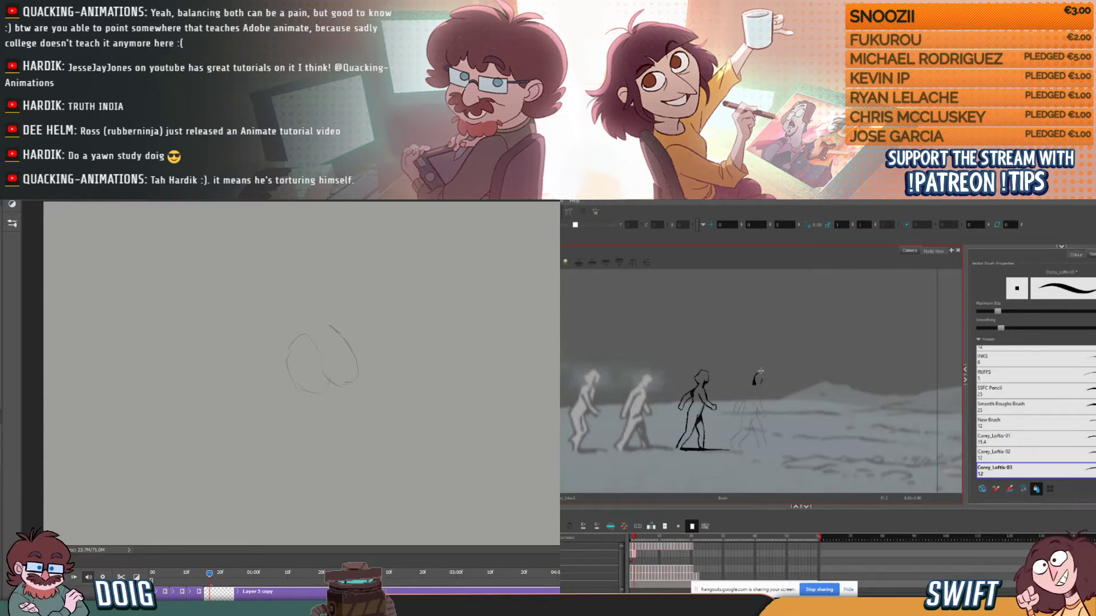
drag(755, 375, 764, 376)
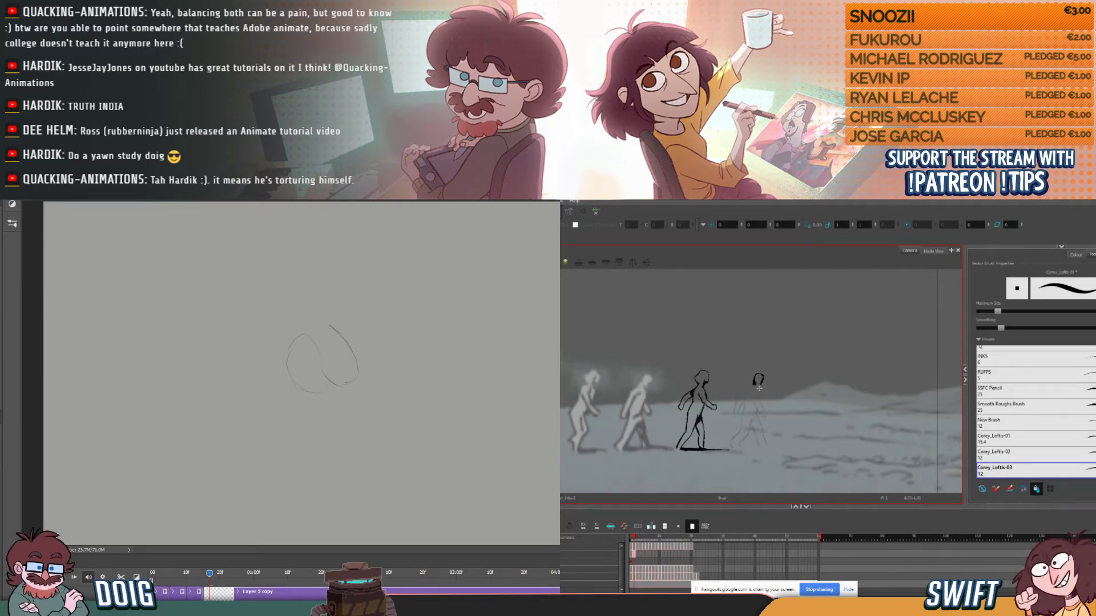
- Reshape the lower face and jaw of the fourth figure's inked head on the second walk frame, comparing it with the first frame
drag(635, 538, 634, 538)
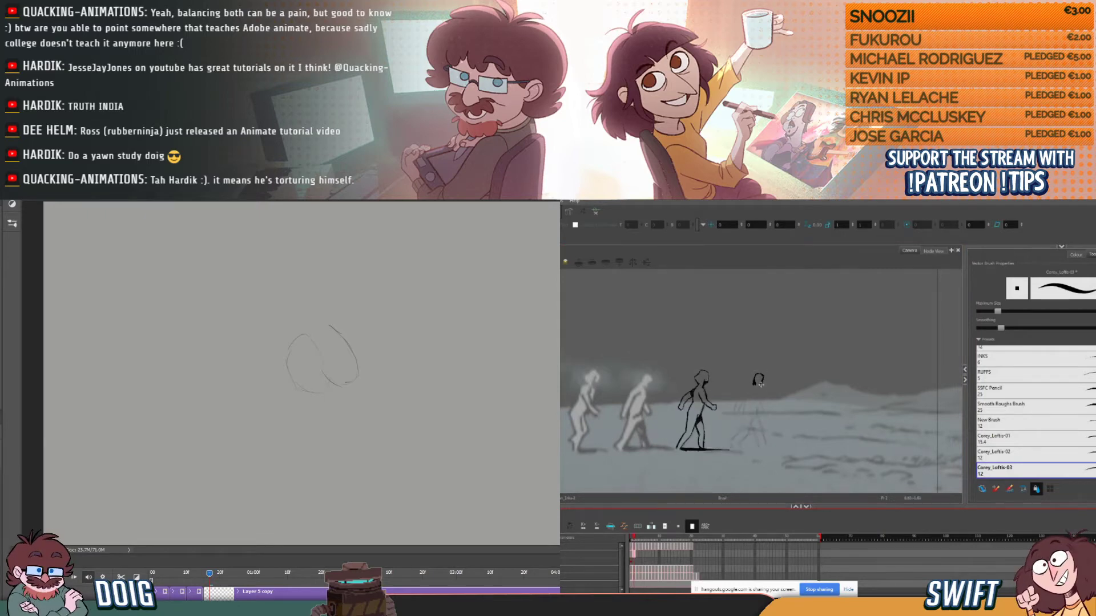
drag(763, 382, 758, 386)
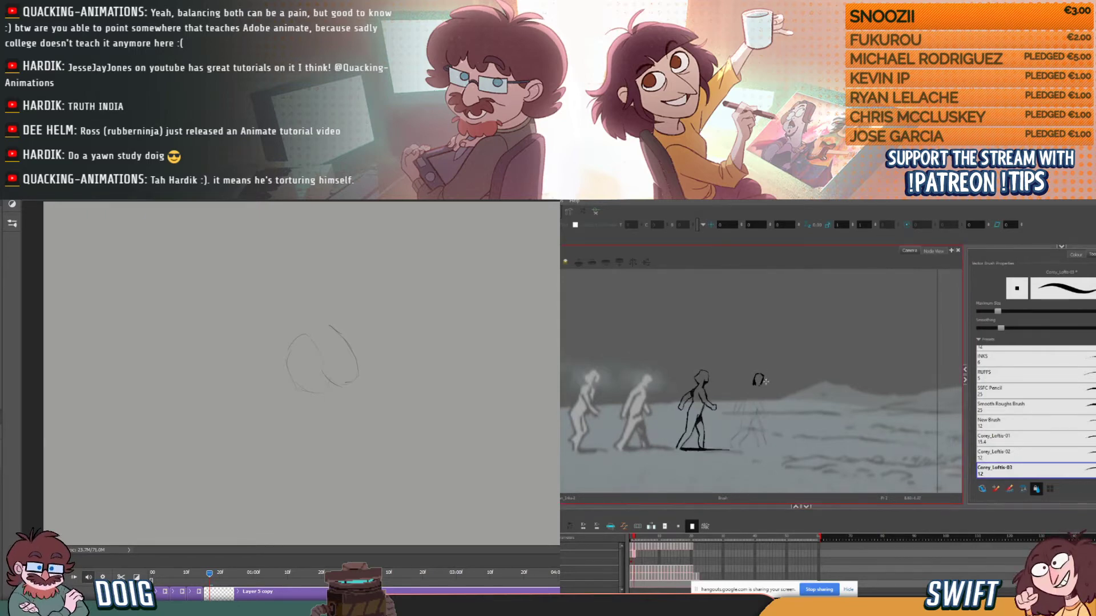
drag(634, 538, 635, 538)
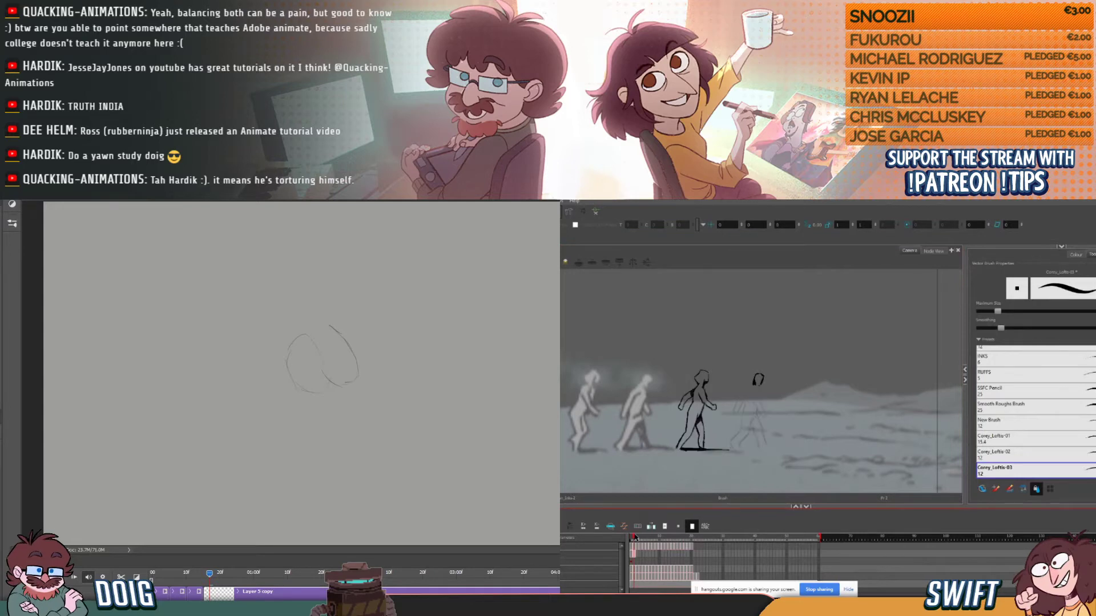
click(750, 384)
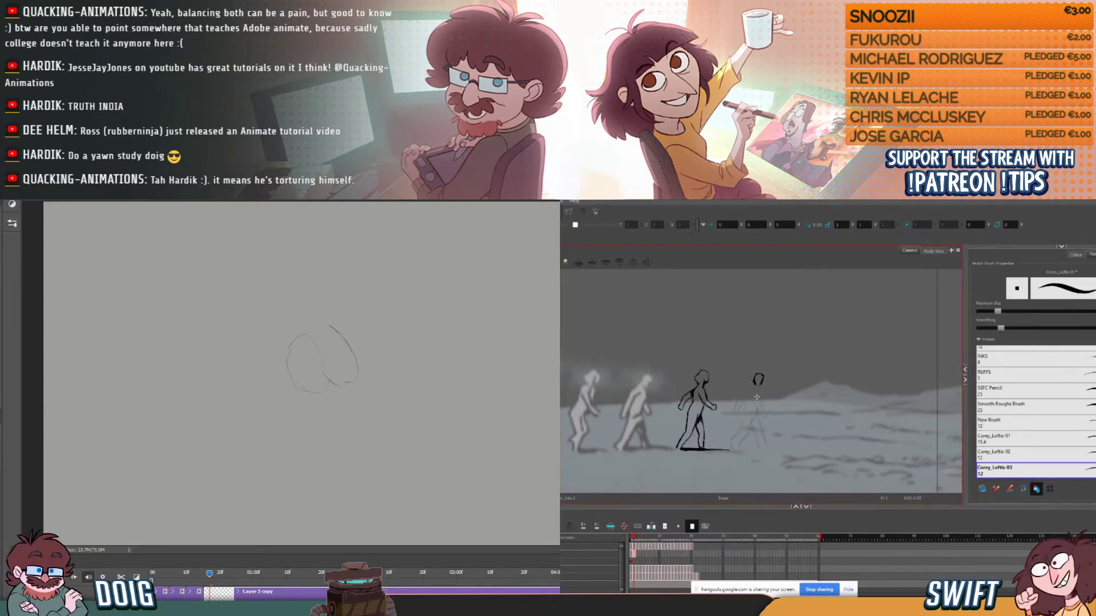
click(631, 538)
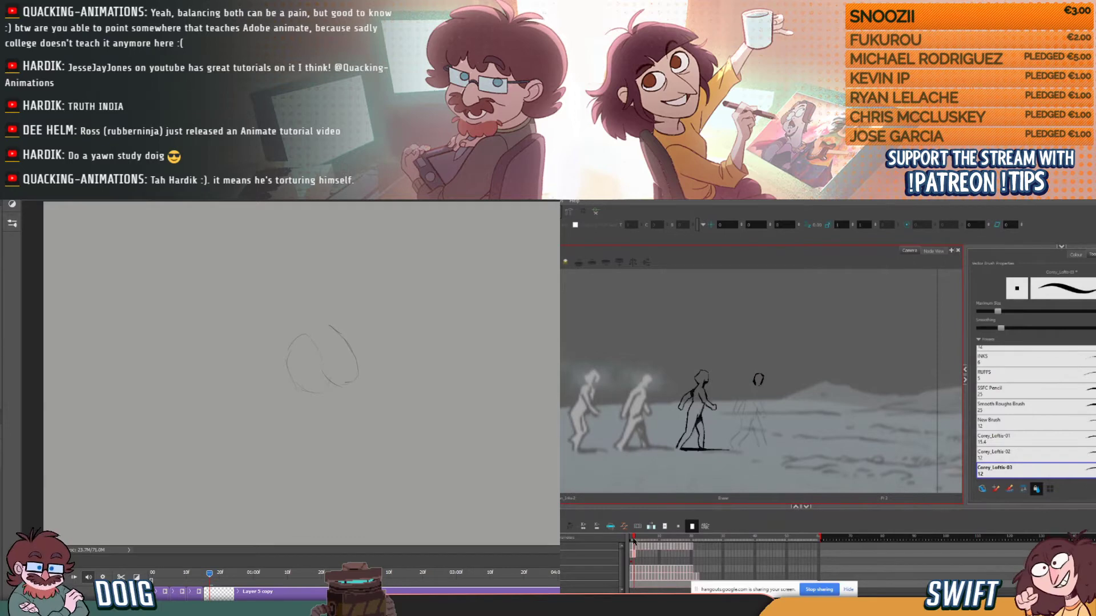
- Ink the fourth figure's neck, shoulders and front arm on the second walk frame, flipping to the first frame for reference
drag(634, 538, 634, 533)
click(752, 396)
click(632, 538)
drag(632, 539, 635, 539)
click(751, 387)
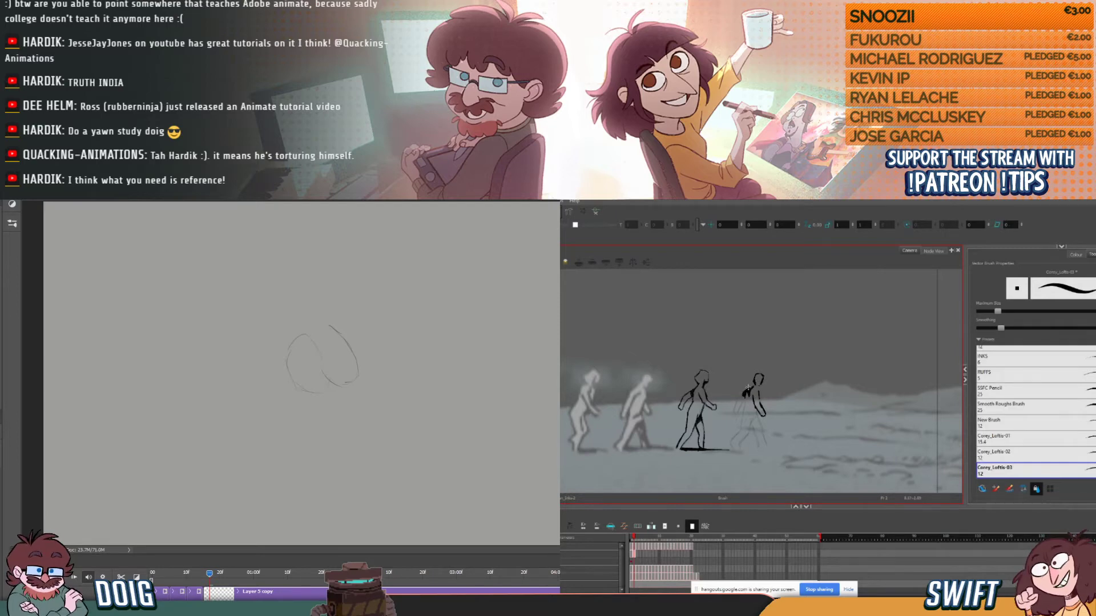
- Ink the fourth figure's rear forearm and hand, and darken the rear upper arm with shading
drag(637, 541, 633, 539)
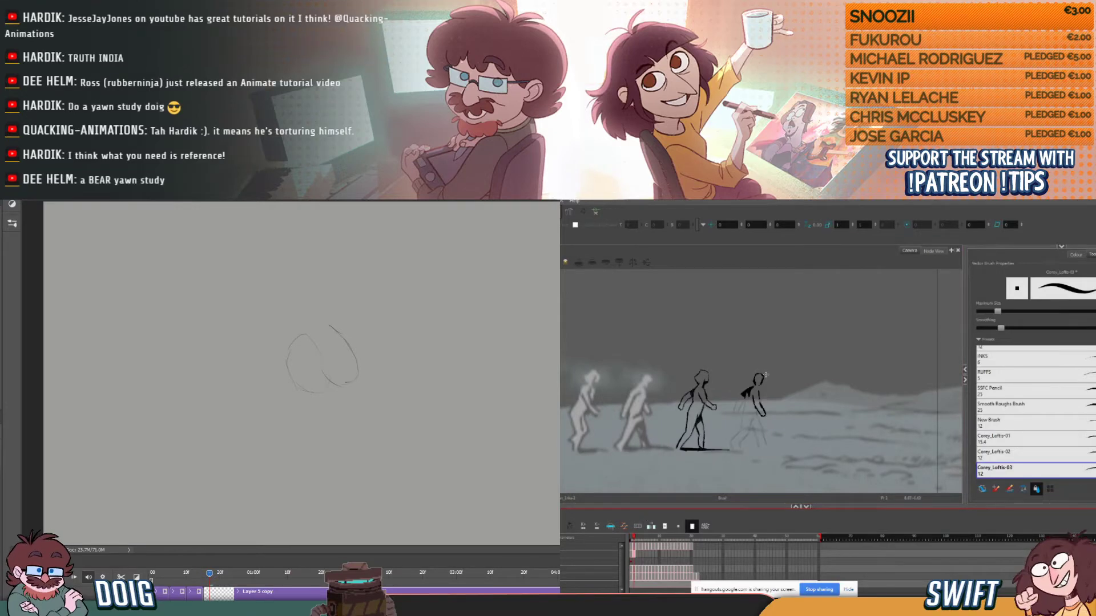
click(737, 403)
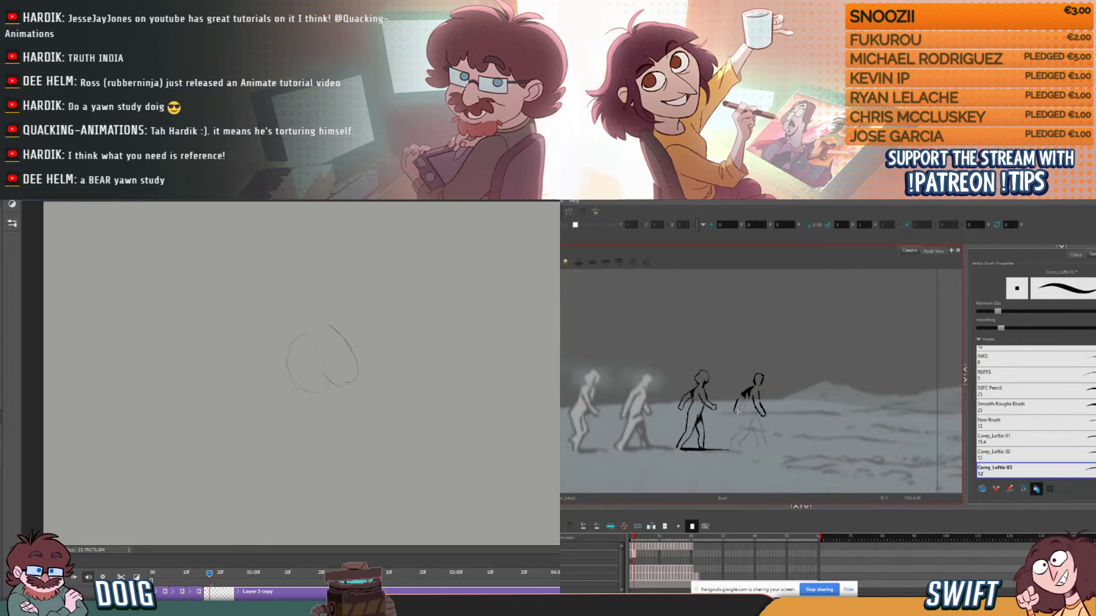
drag(737, 410, 738, 408)
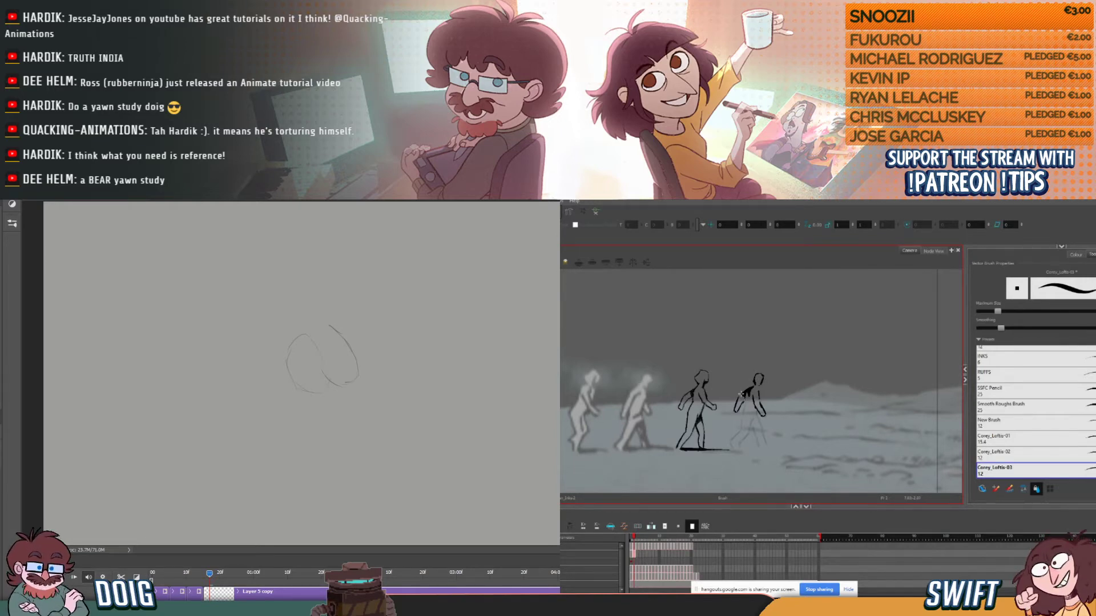
drag(635, 539, 634, 538)
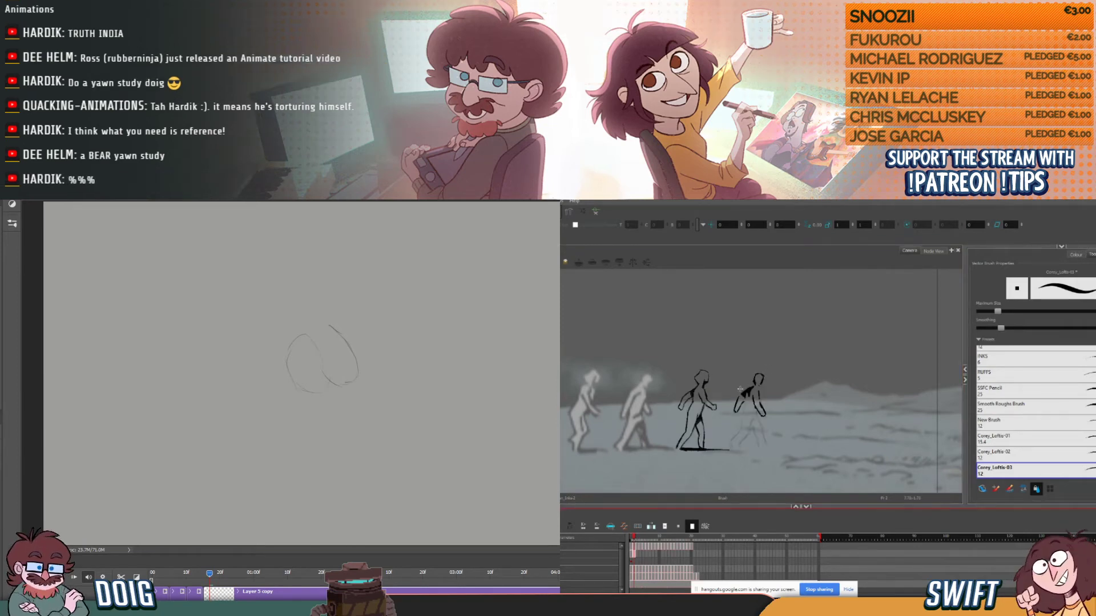
drag(742, 392, 744, 395)
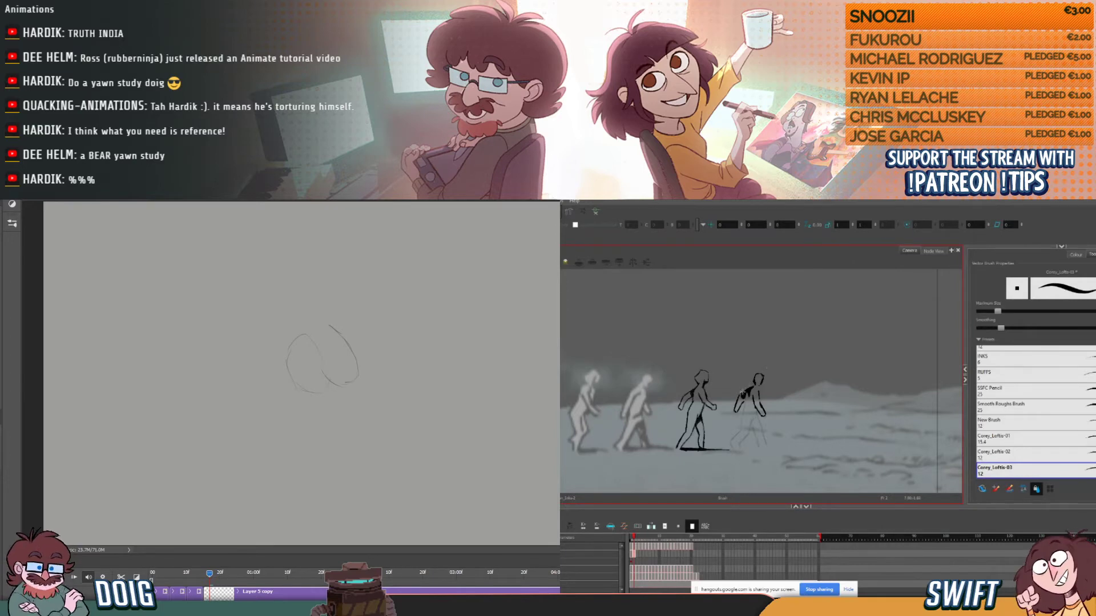
- Refine the shading and outline of the fourth figure's rear arm against the finished first frame
drag(634, 537, 632, 538)
drag(449, 210, 0, 238)
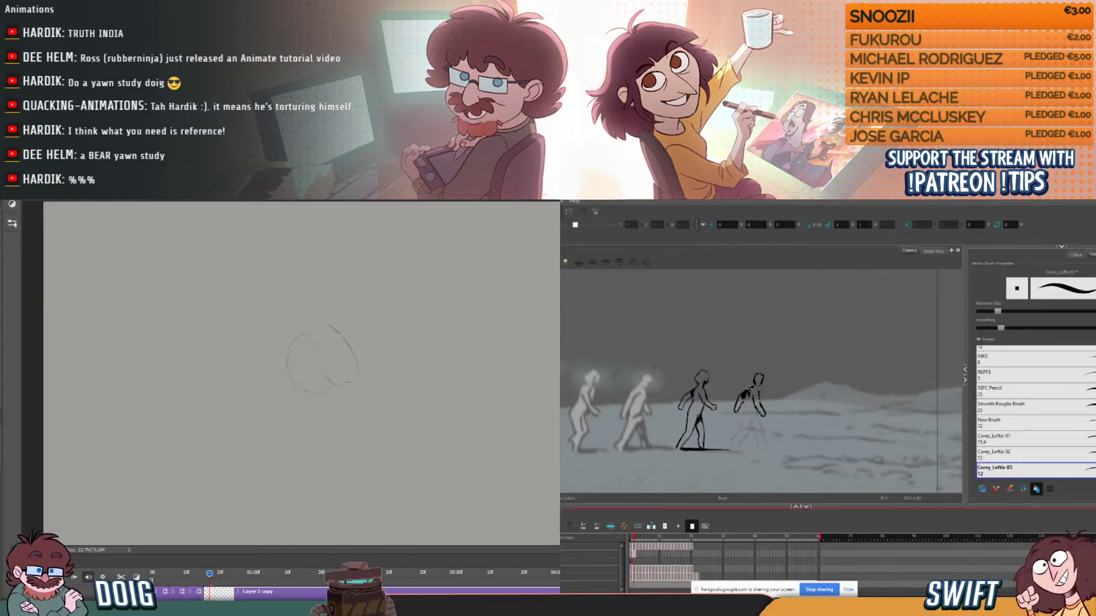
drag(749, 390, 741, 396)
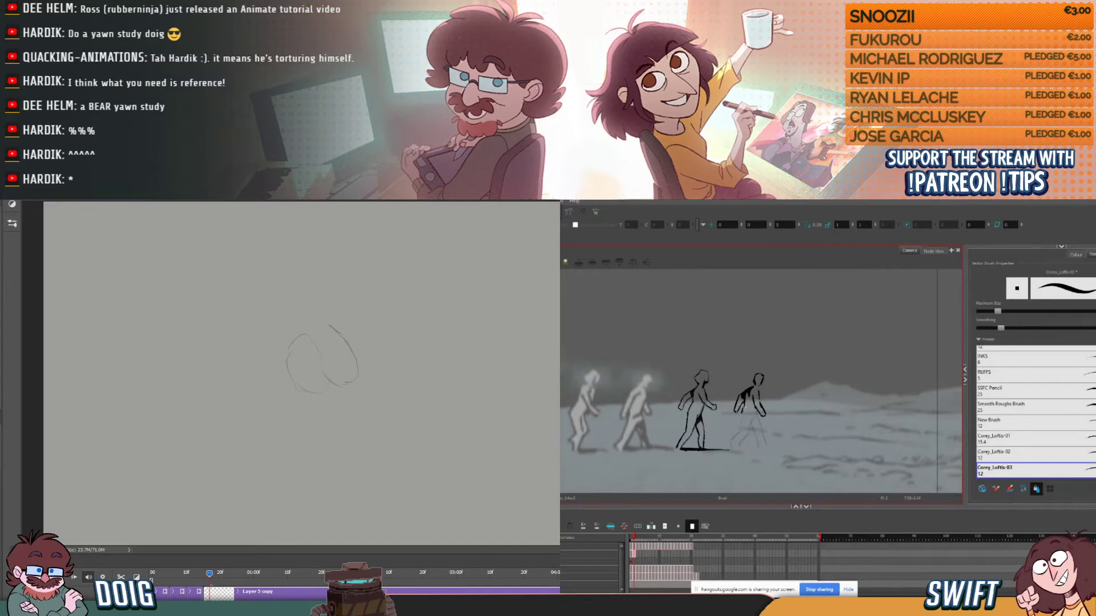
click(631, 539)
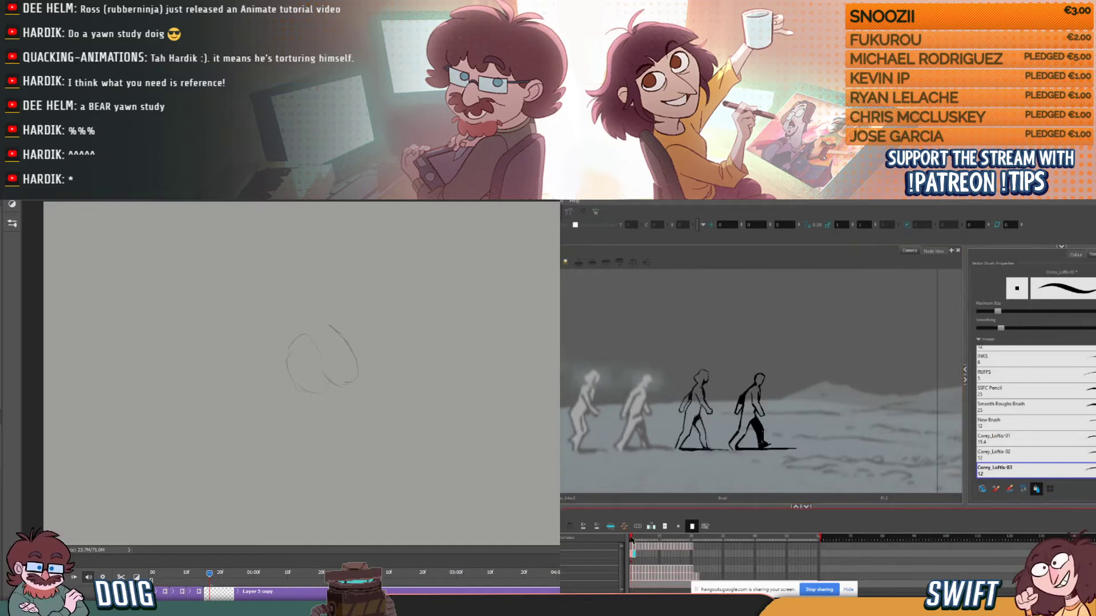
click(632, 539)
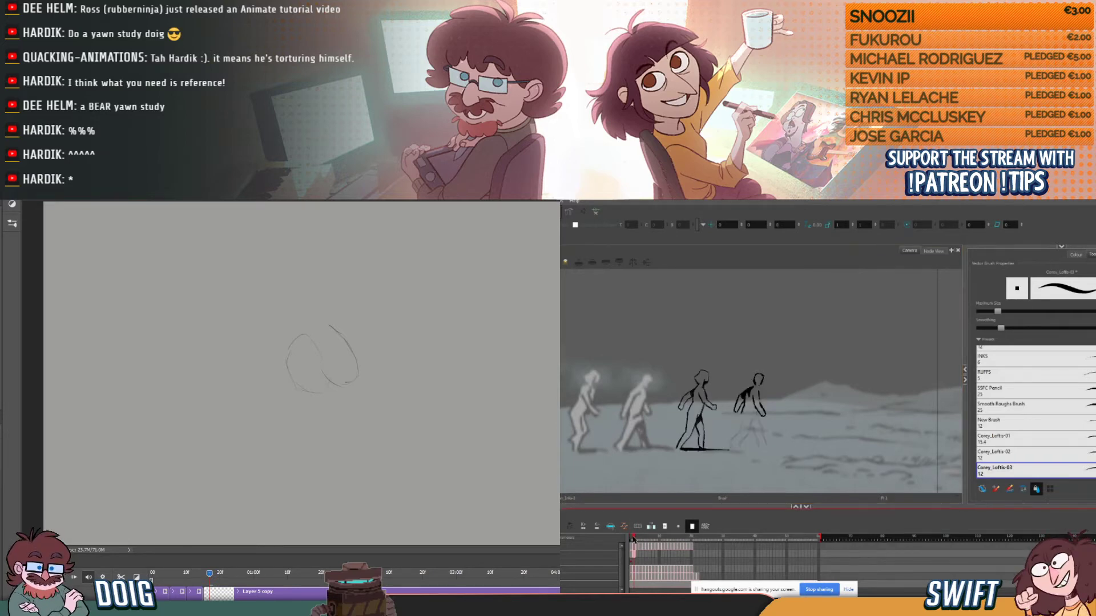
click(743, 406)
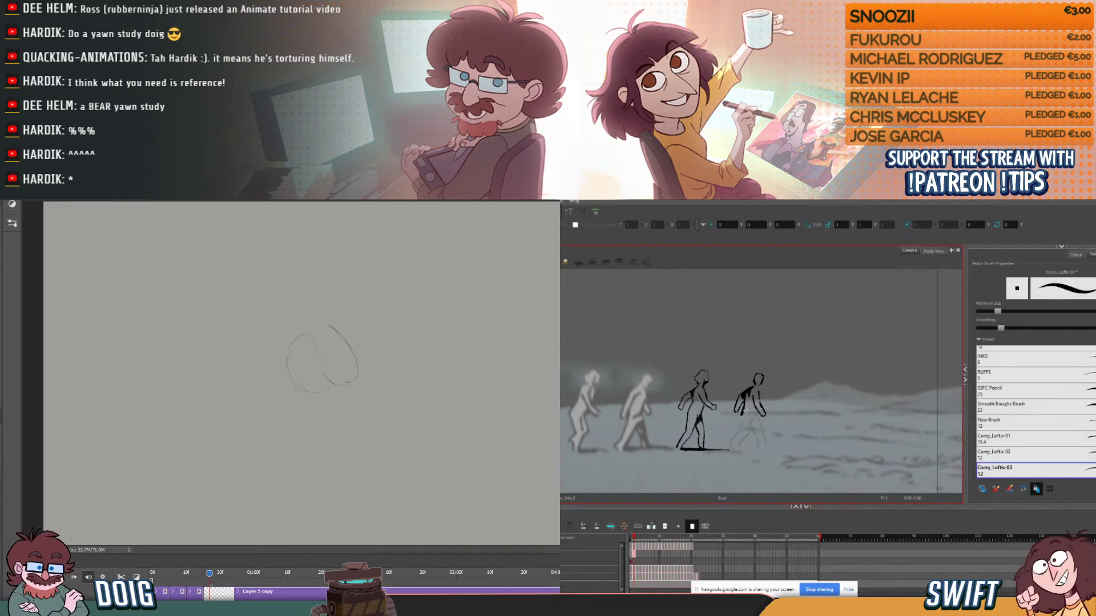
- Ink the fourth figure's lower torso and hips on the second walk frame, checking alignment with the first frame
click(635, 539)
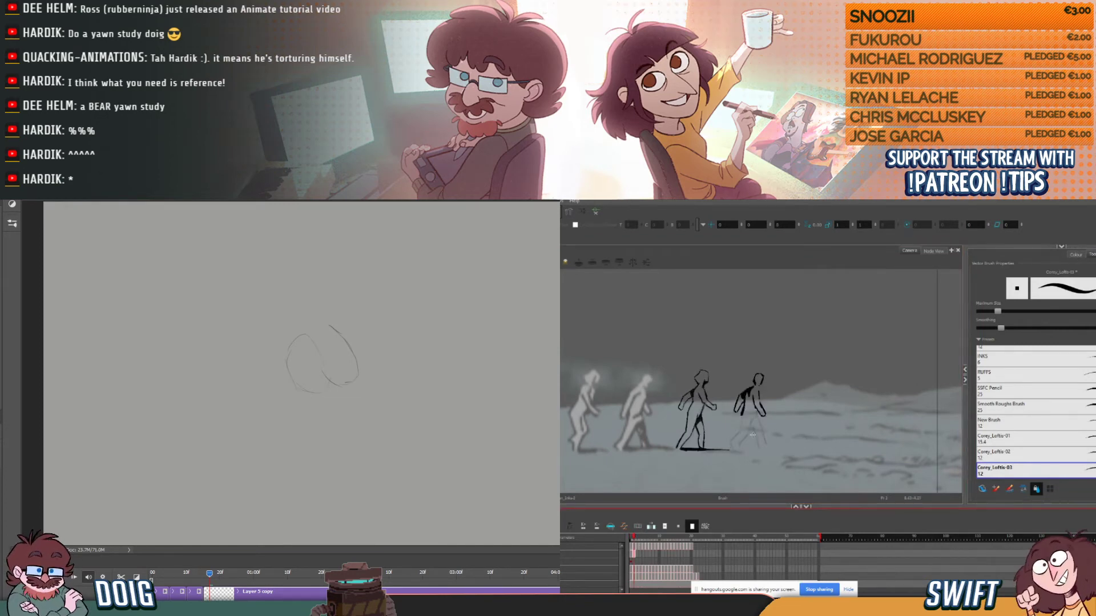
click(744, 406)
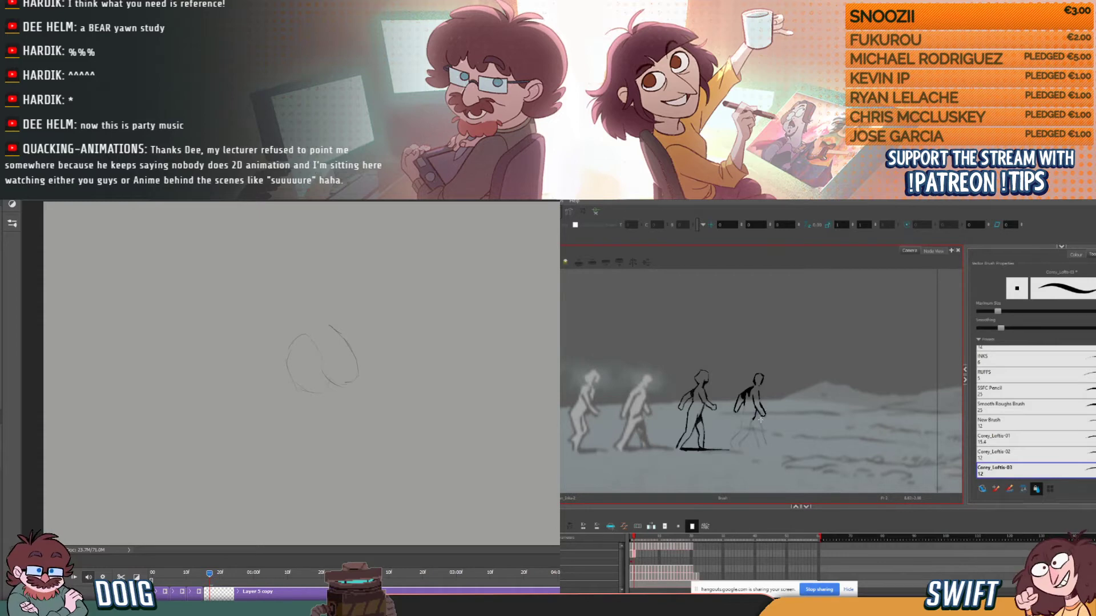
click(632, 537)
drag(631, 536, 633, 533)
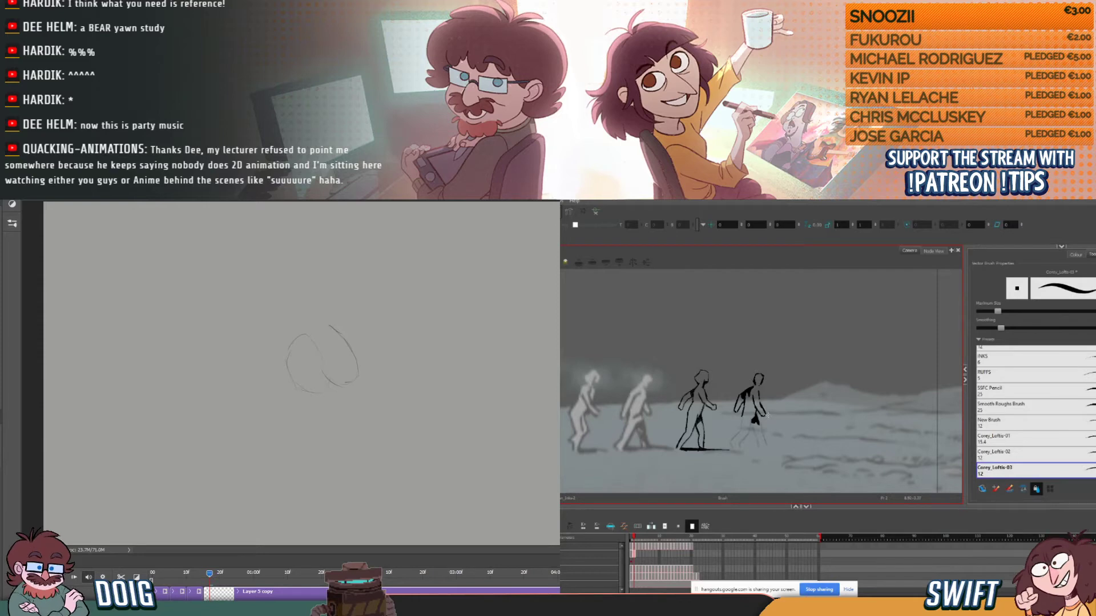
- Open a File Explorer window over the Photoshop canvas and move it off the drawing area
key(super+e)
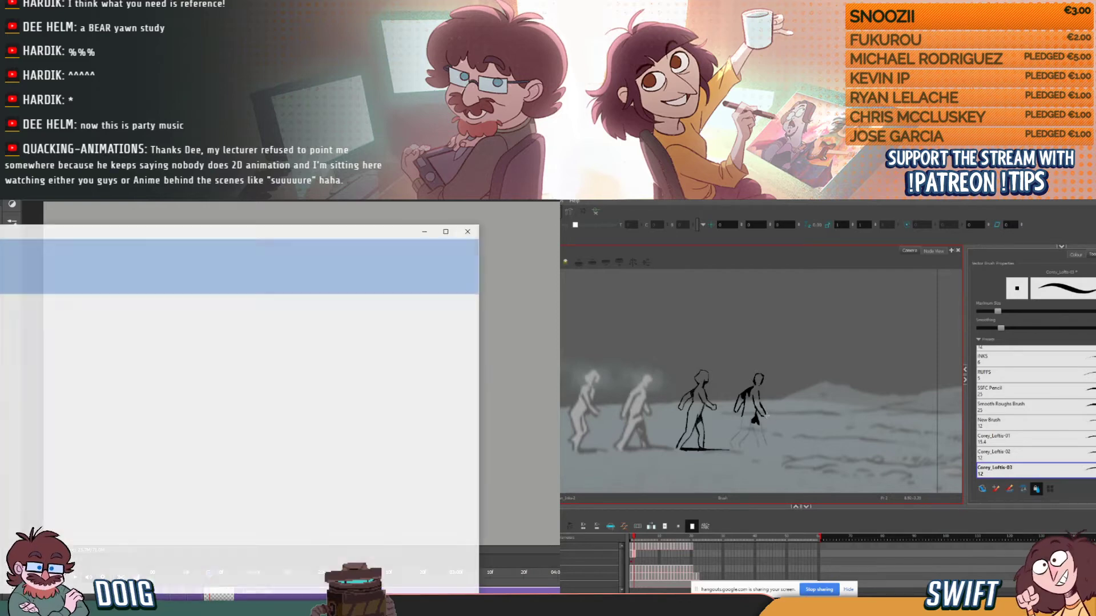
drag(158, 230, 0, 246)
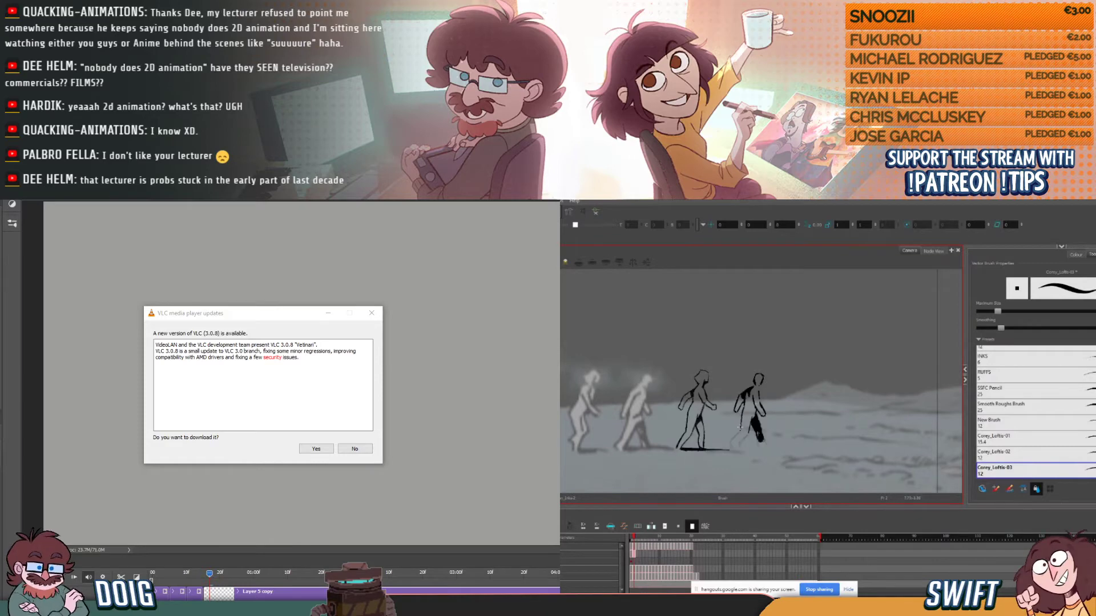
- Ink the outline of the fourth figure's rear leg on the second walk frame, flipping between frames and switching to the Eraser for corrections
drag(731, 442, 739, 432)
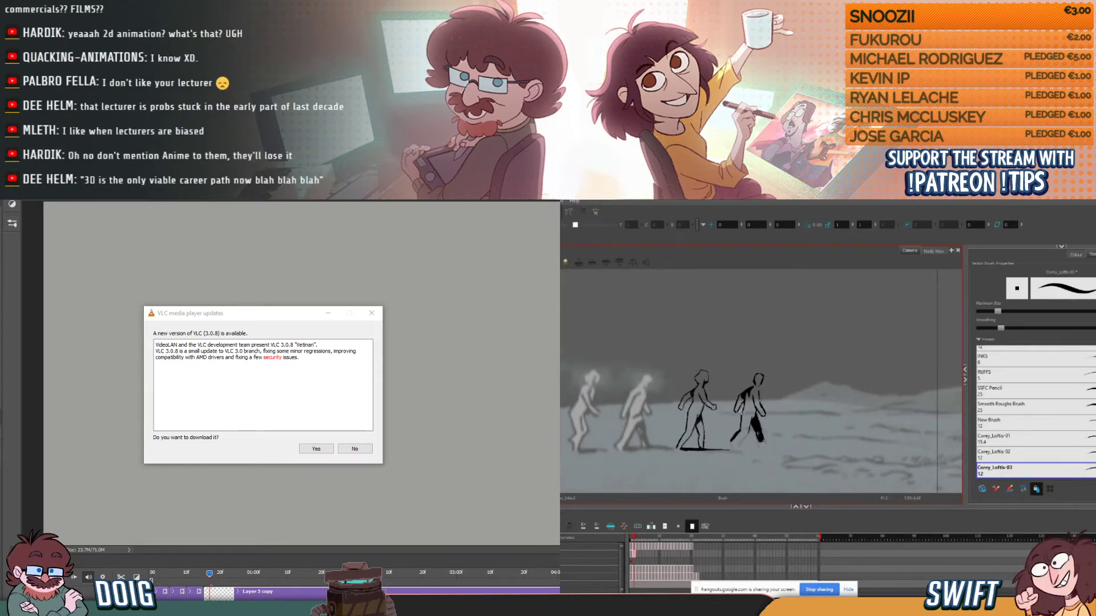
key(period)
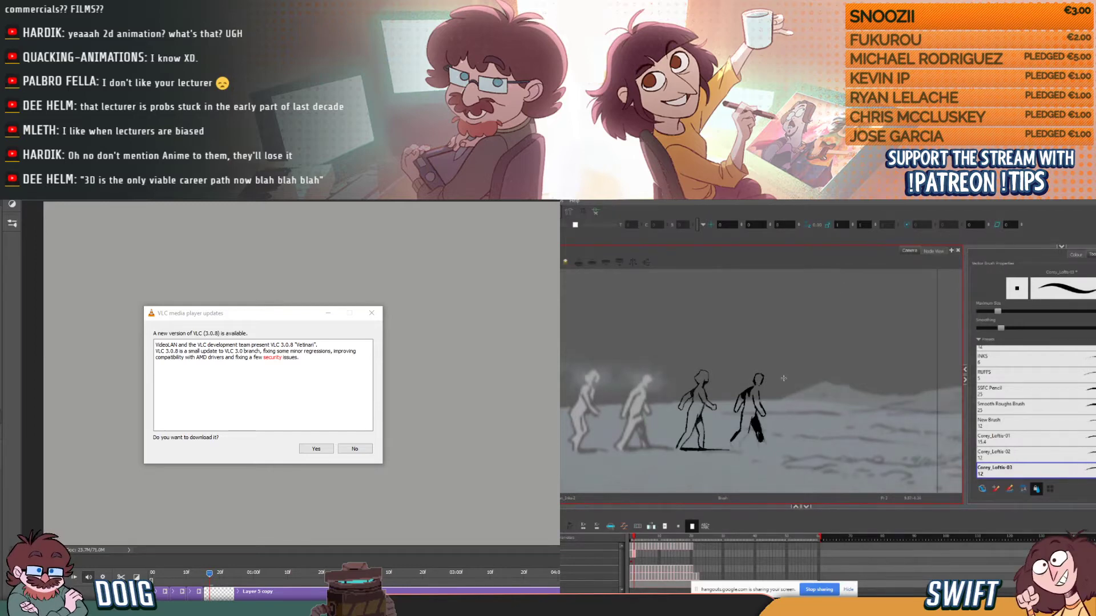
key(comma)
key(period)
drag(741, 421, 732, 439)
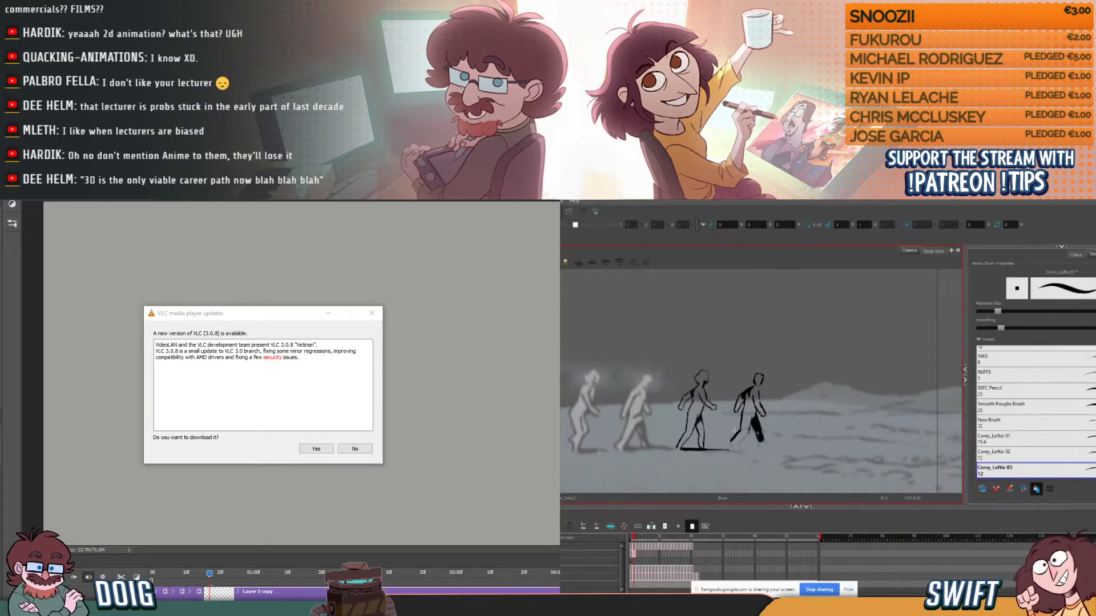
key(comma)
key(period)
key(comma)
key(period)
key(alt+e)
key(comma)
key(period)
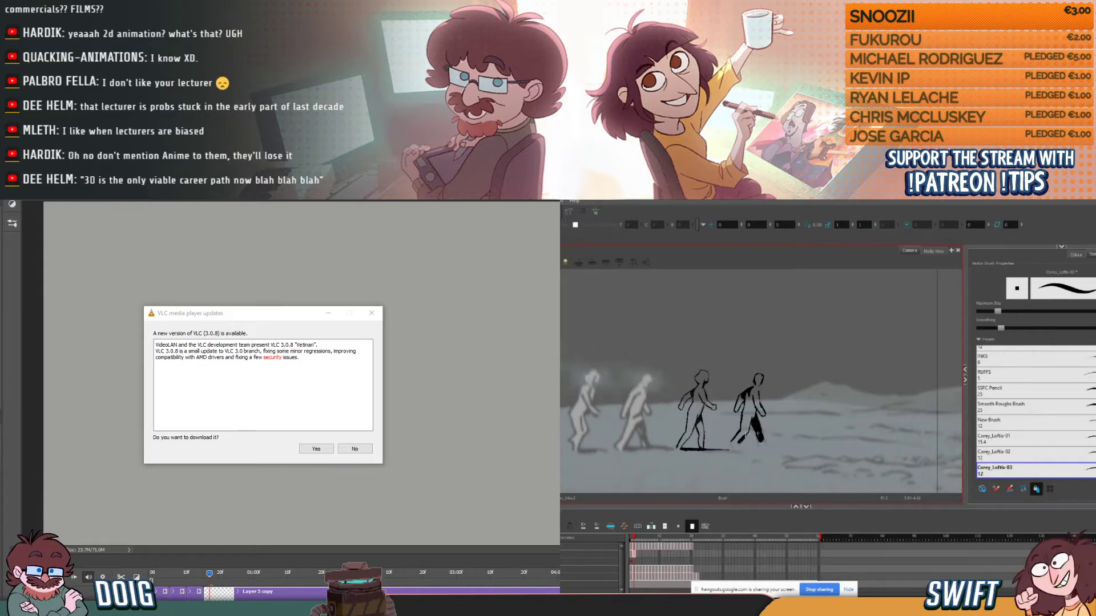
- Finish the fourth figure's lower rear leg and trailing foot while flipping between the first and second walk frames
key(comma)
key(period)
key(comma)
key(period)
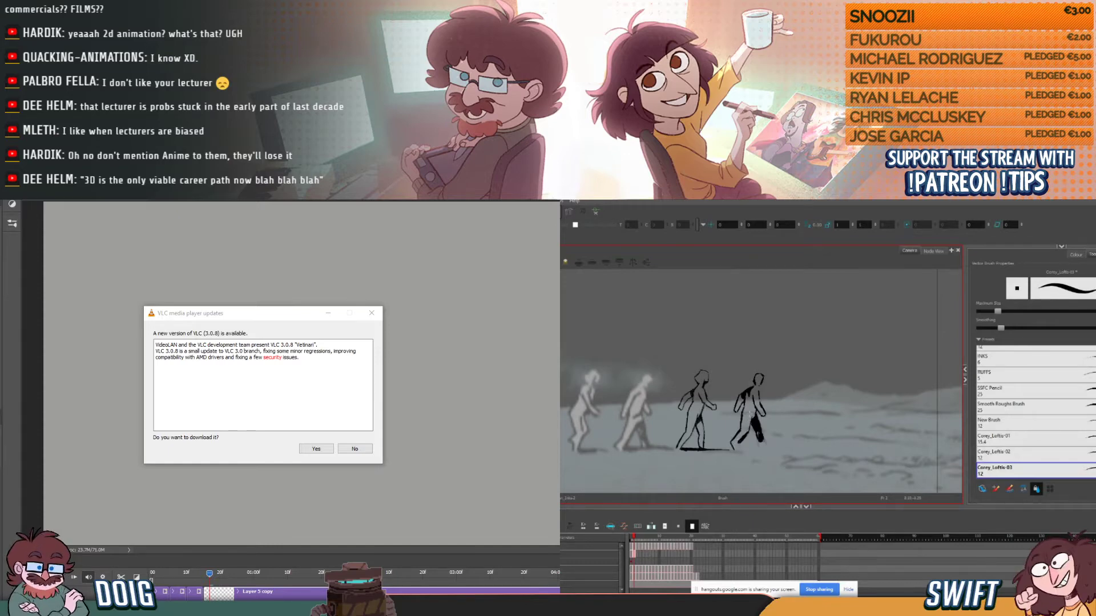
key(comma)
key(period)
key(comma)
key(period)
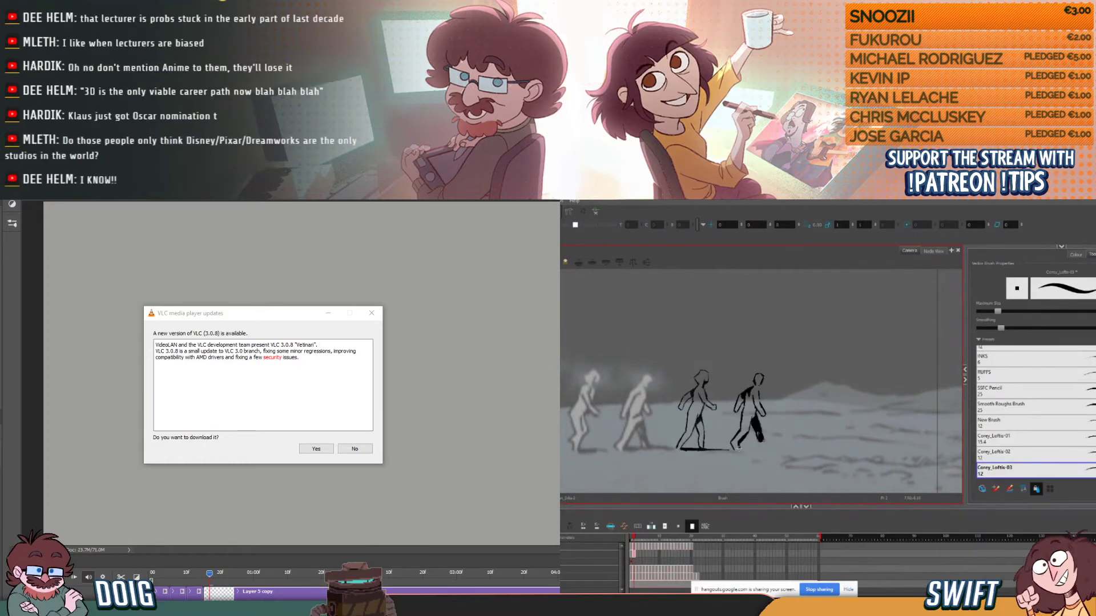
key(comma)
key(period)
key(comma)
key(period)
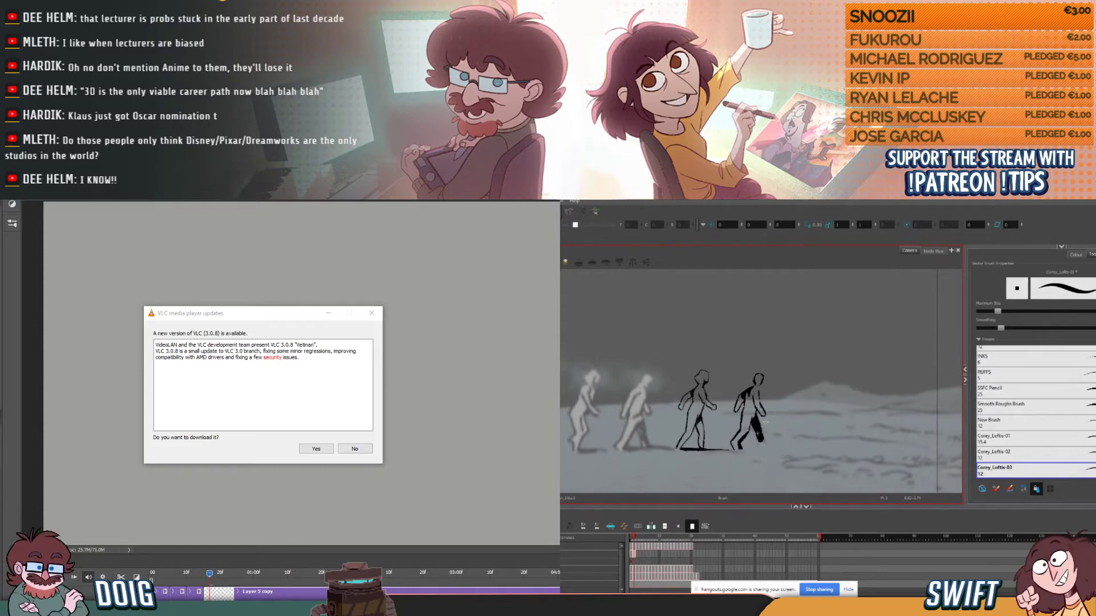
- Draw the thin ground shadow under the fourth figure's feet, select the stroke to check it, and return to the Brush
drag(781, 450, 786, 450)
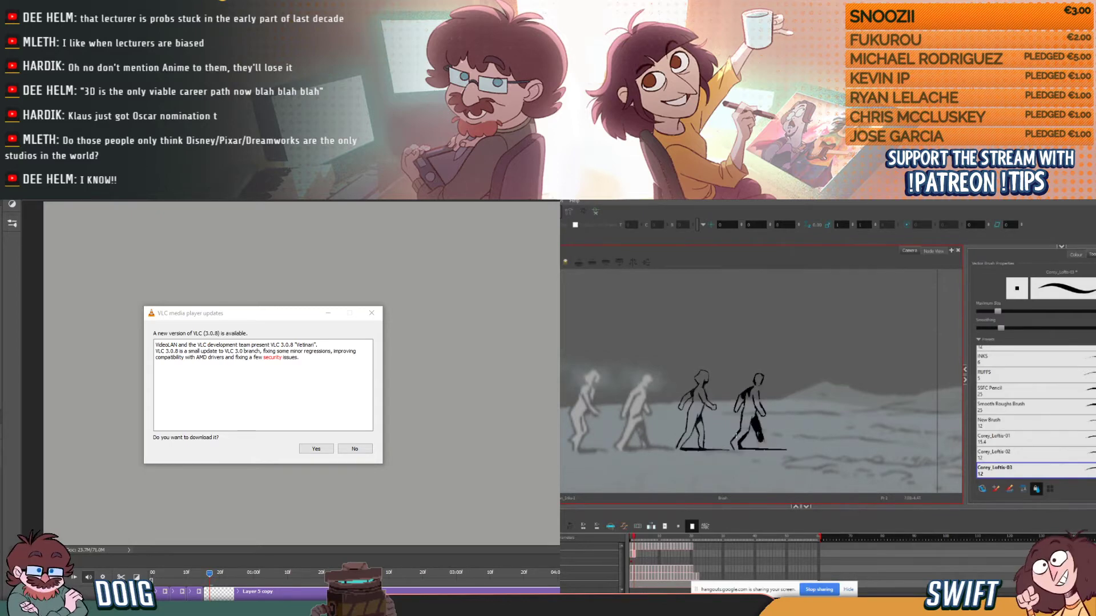
key(alt+s)
click(765, 450)
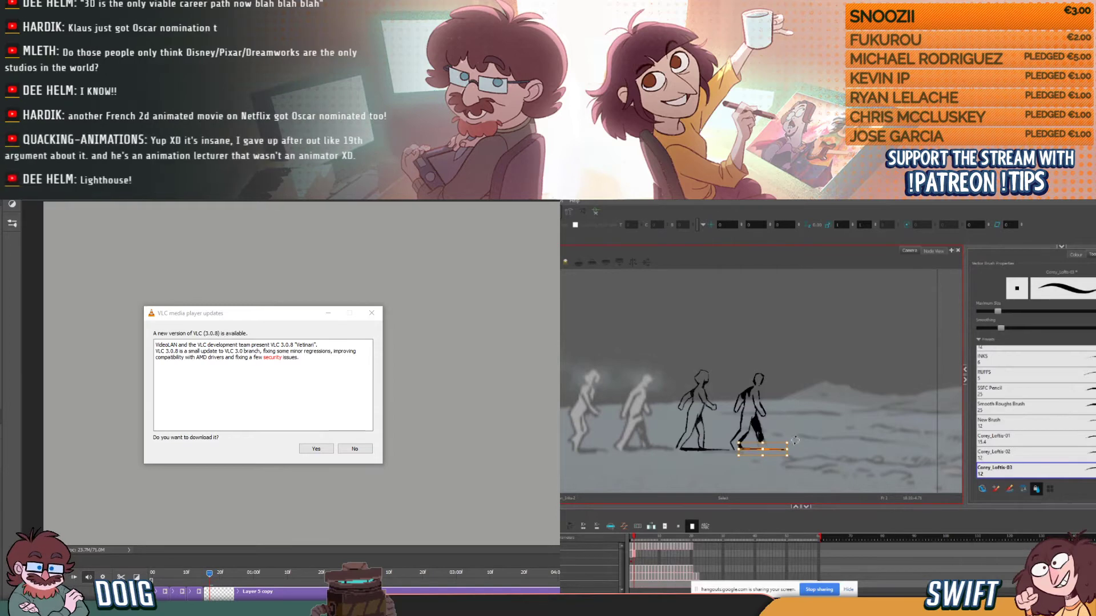
key(alt+b)
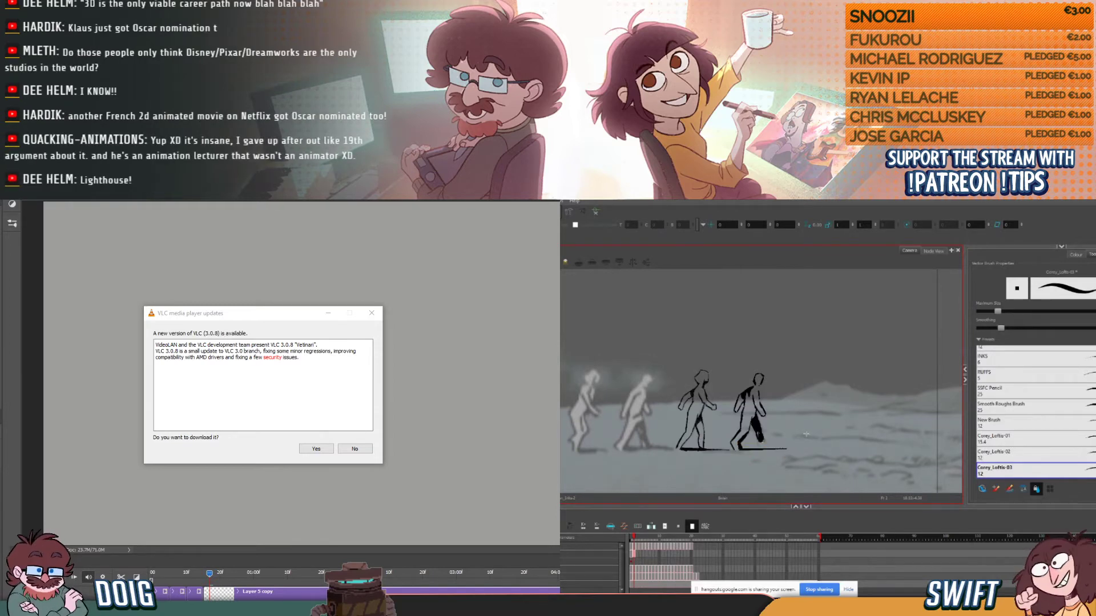
- Fill the fourth figure's shaded leg with black on the second walk frame, flipping against the first frame while working down the shin
key(comma)
key(period)
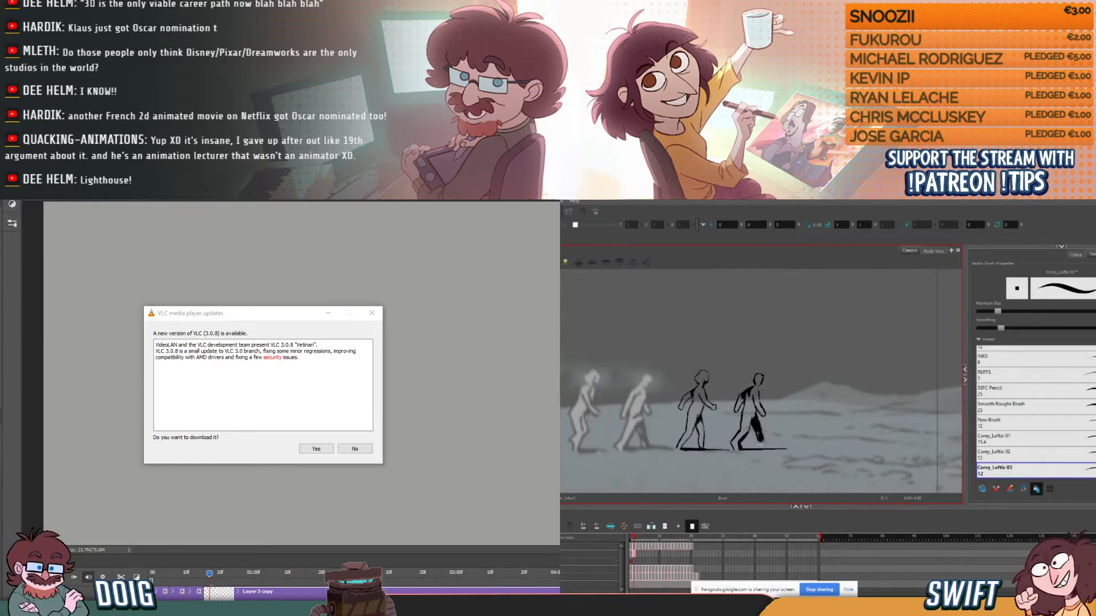
key(comma)
key(period)
key(comma)
key(period)
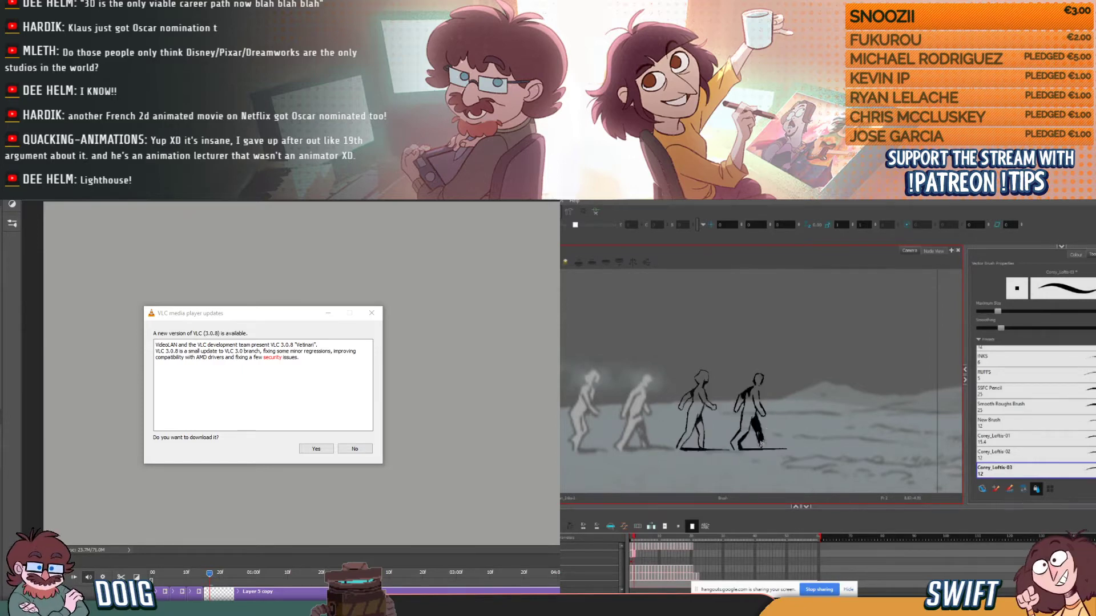
key(comma)
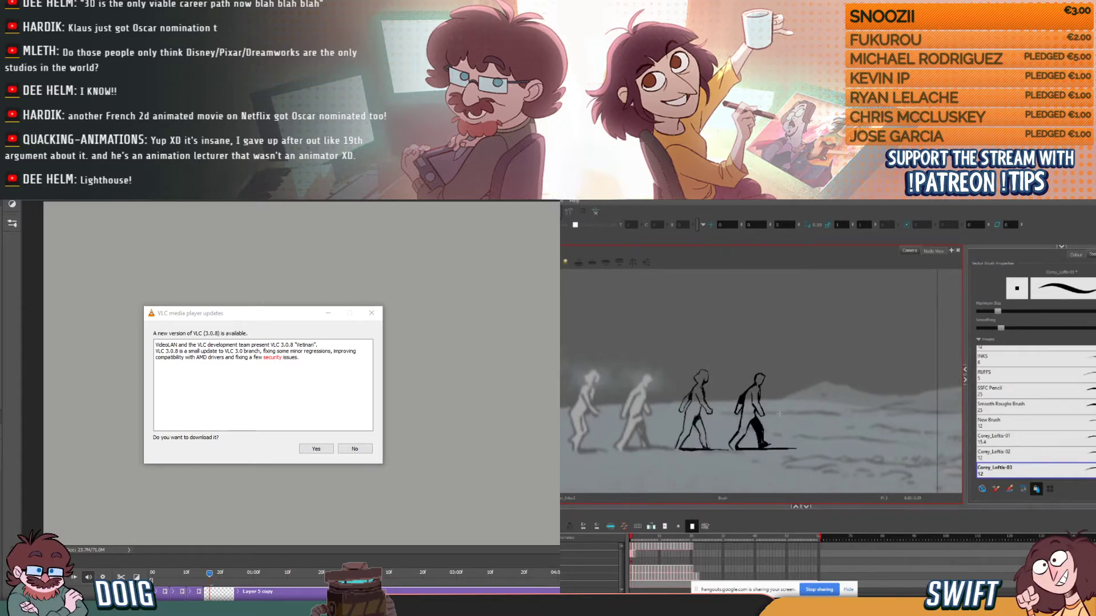
- Extend the black fill down to the fourth figure's foot on the second walk frame, checking it against the adjacent frames
key(period)
key(period)
key(comma)
key(period)
key(comma)
key(period)
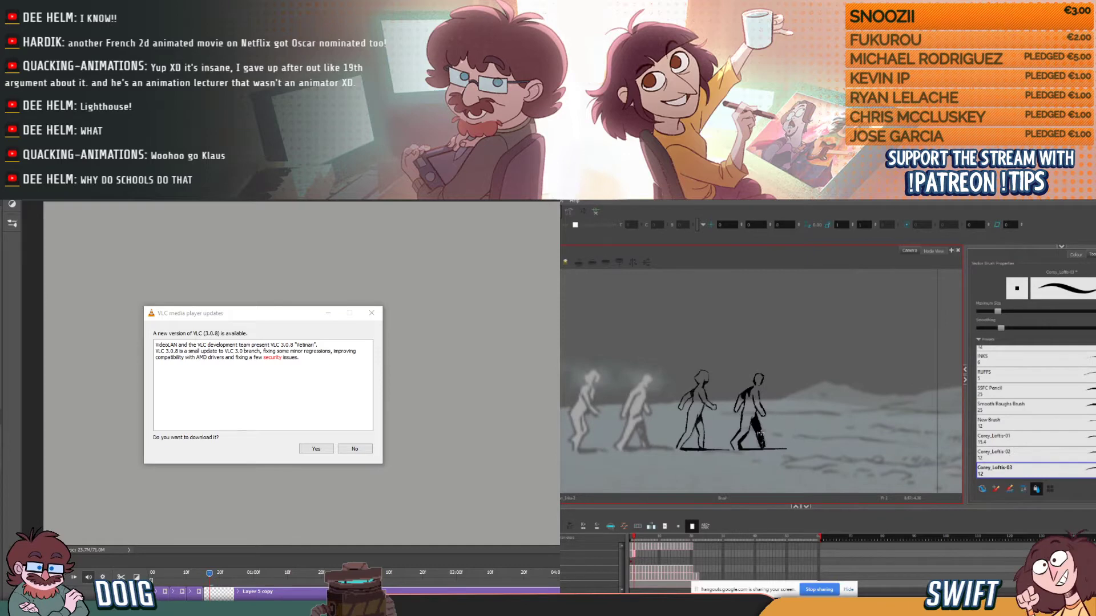
key(period)
key(comma)
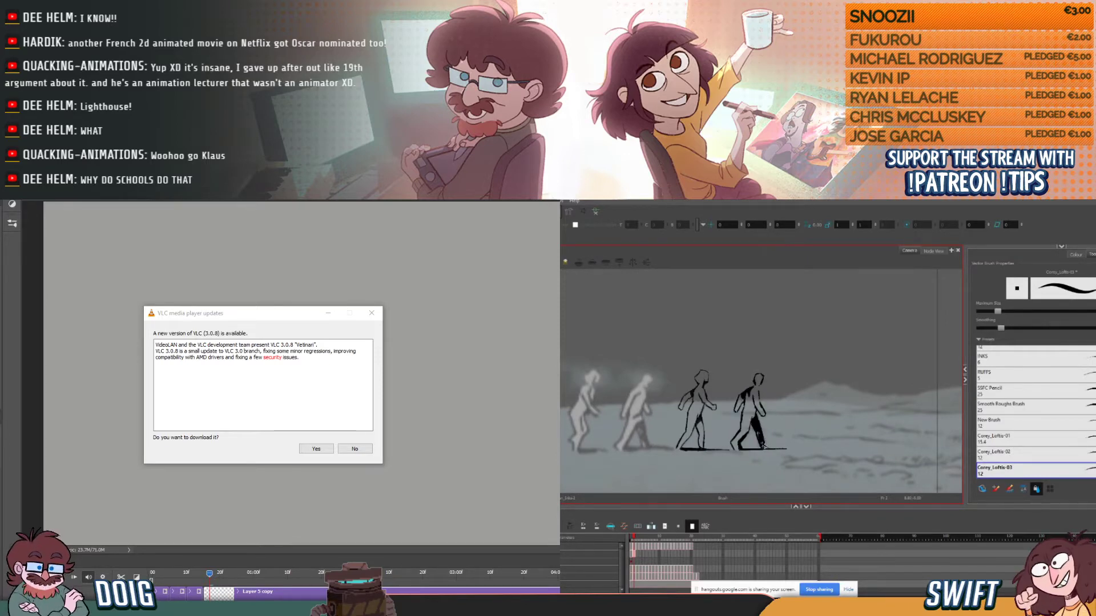
key(period)
key(comma)
key(period)
key(comma)
key(period)
key(comma)
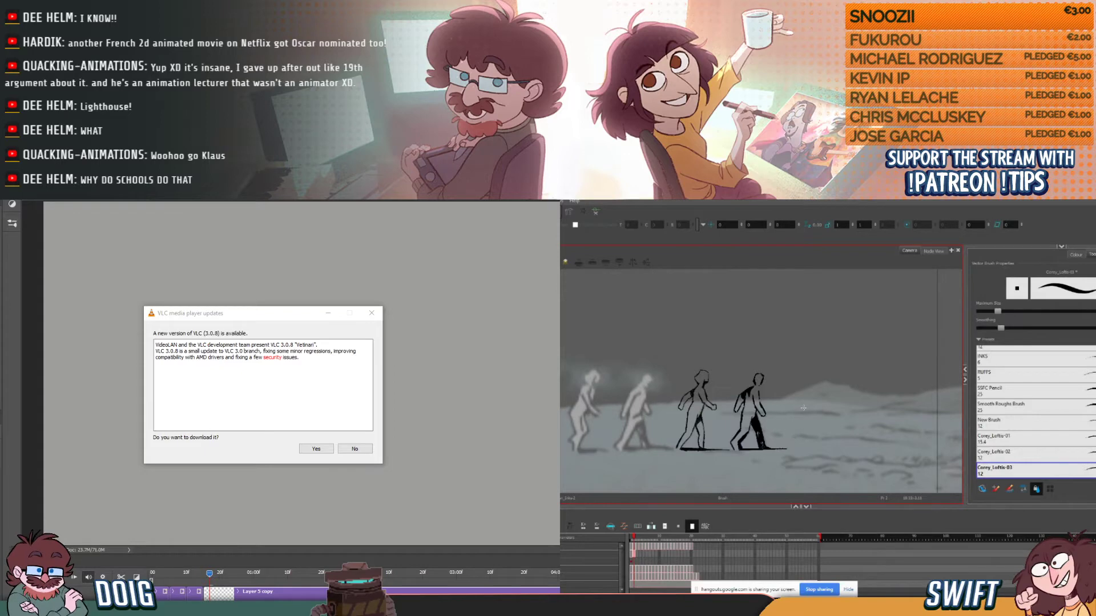
- Compare the filled leg's motion between the fourth figure's first and second walk frames
key(comma)
key(period)
key(comma)
key(period)
key(comma)
key(period)
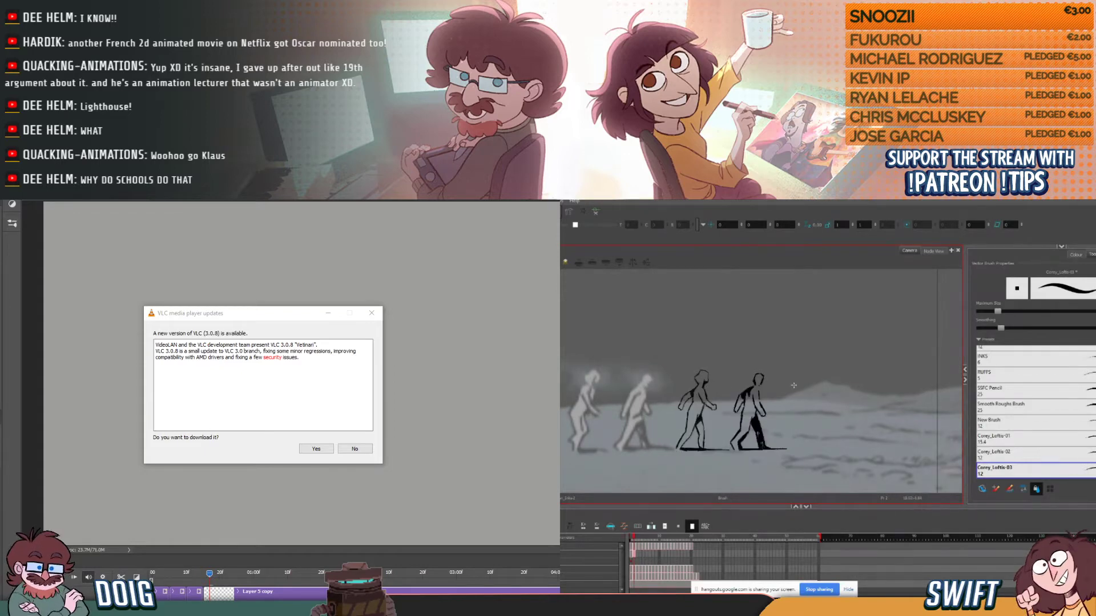
key(comma)
key(period)
key(comma)
key(period)
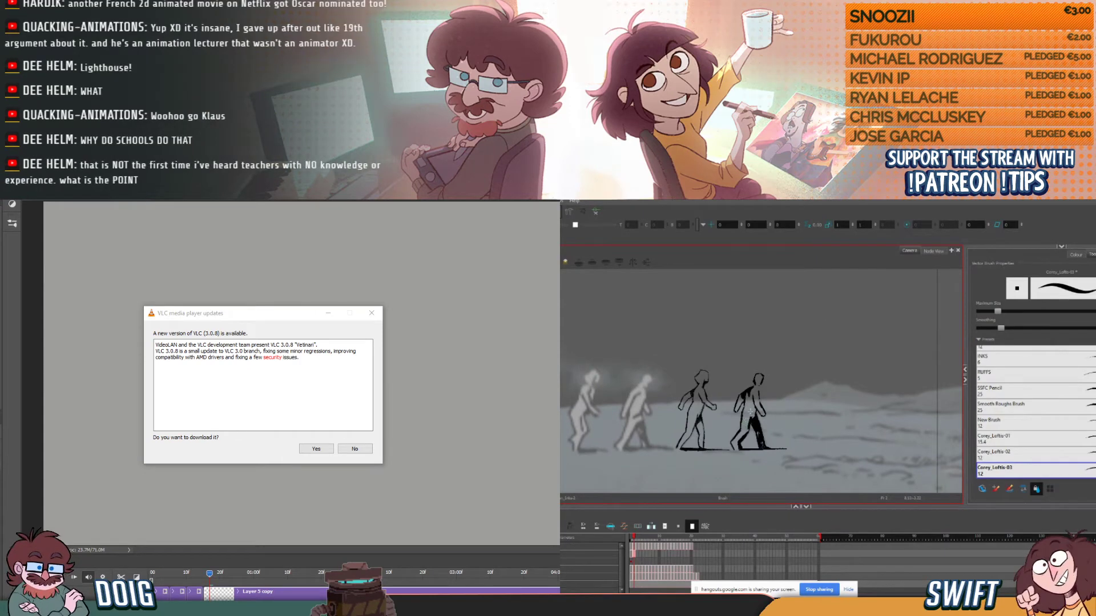
key(comma)
key(period)
- Clean up the fourth figure's linework on the second walk frame with the Eraser, flipping frames to check the correction
key(comma)
key(alt+e)
key(period)
key(comma)
key(period)
key(comma)
key(period)
key(comma)
key(period)
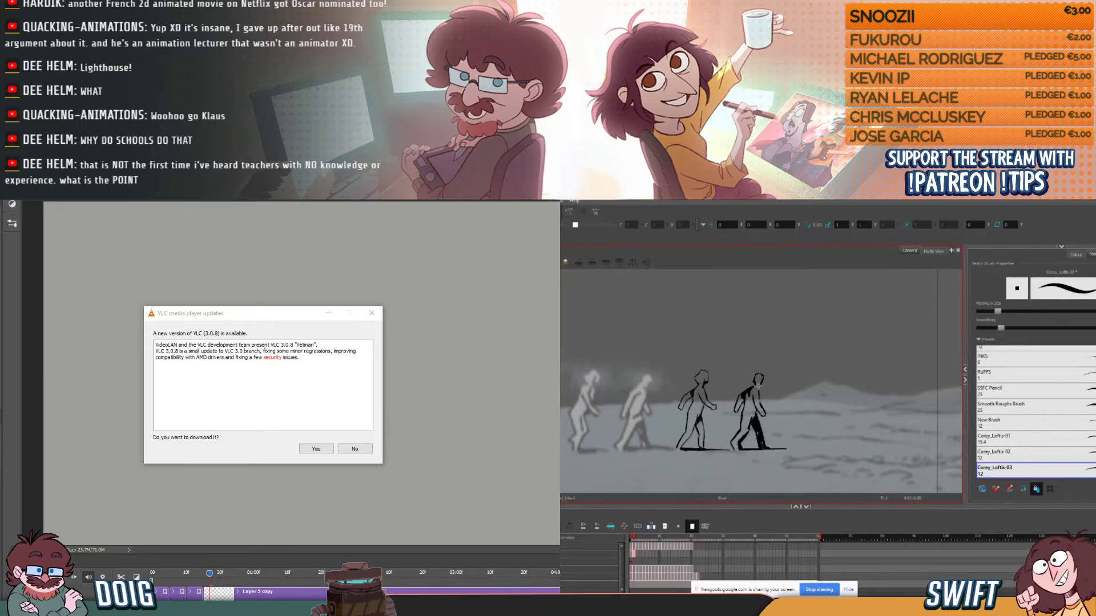
key(comma)
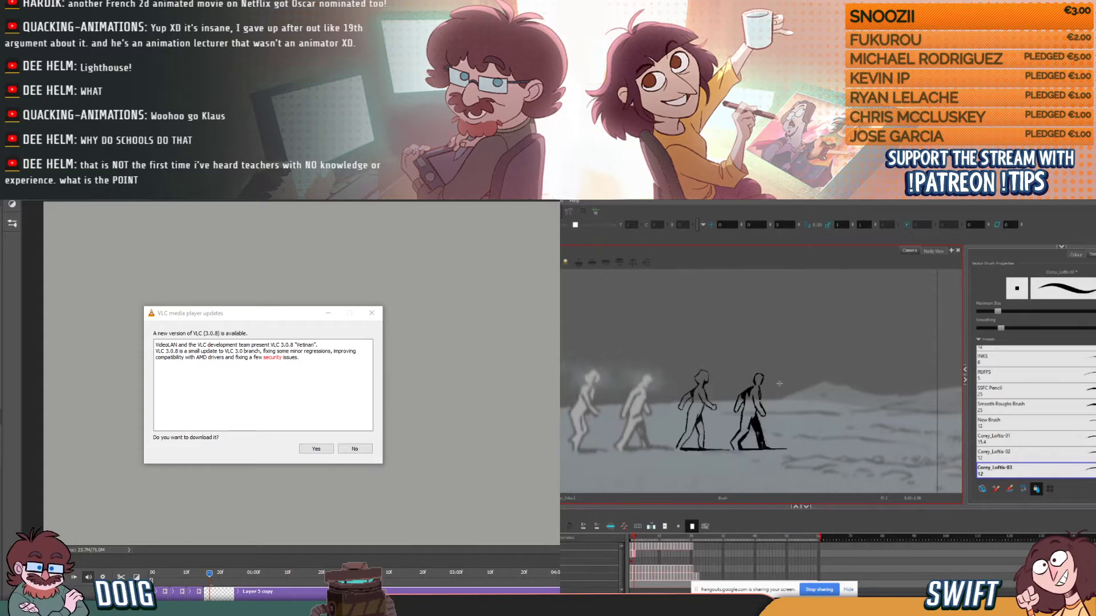
key(period)
key(comma)
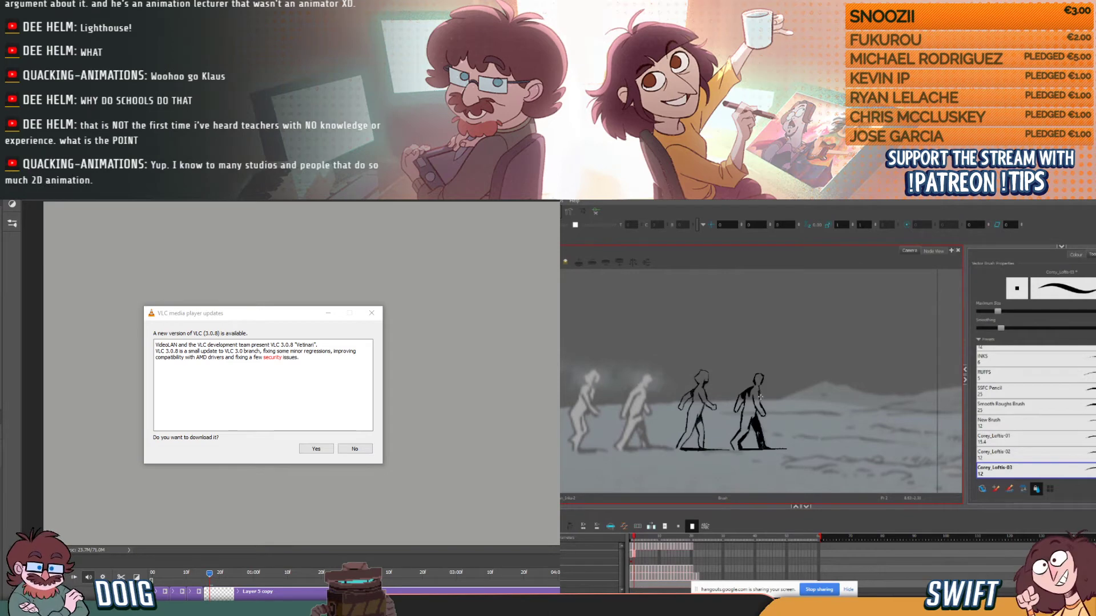
- Retouch the fourth figure's chest and front arm on the second walk frame, alternating between the Brush and the Eraser
key(alt+b)
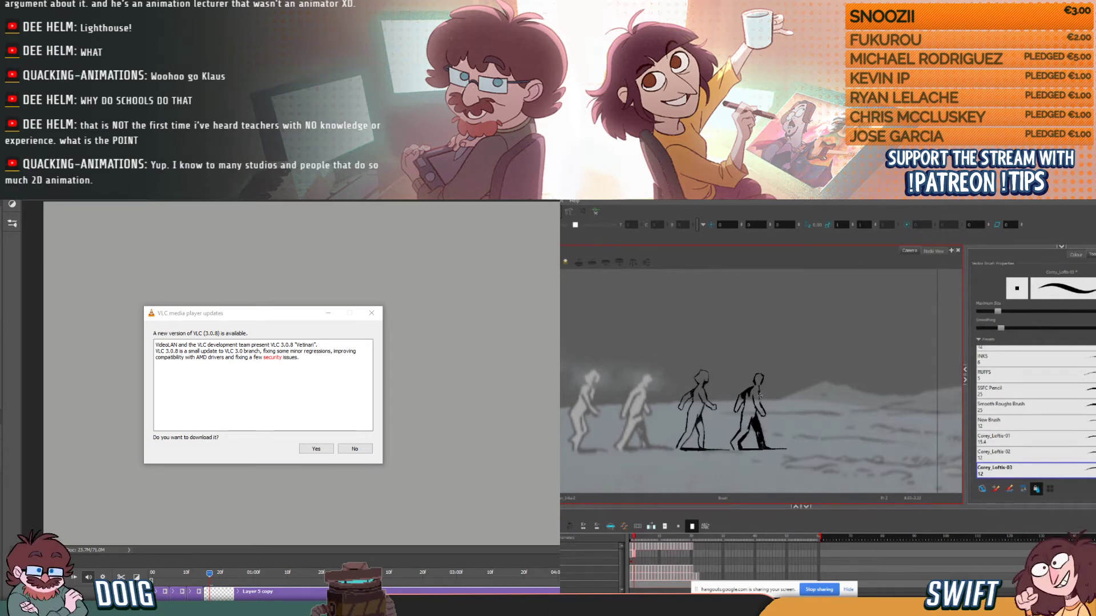
key(comma)
key(period)
key(comma)
key(period)
key(period)
key(comma)
key(alt+e)
key(period)
key(comma)
key(alt+b)
key(period)
key(comma)
key(period)
key(comma)
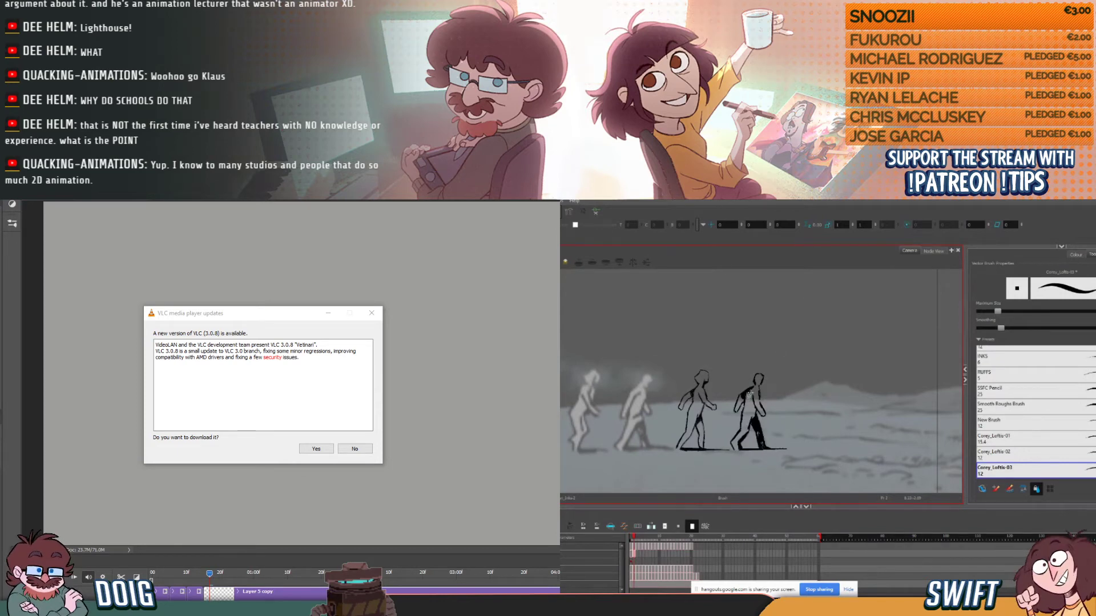
- Flip repeatedly through the fourth figure's inked walk frames to examine the overall movement and the consistency of the outlines
key(comma)
key(period)
key(comma)
key(period)
key(comma)
key(period)
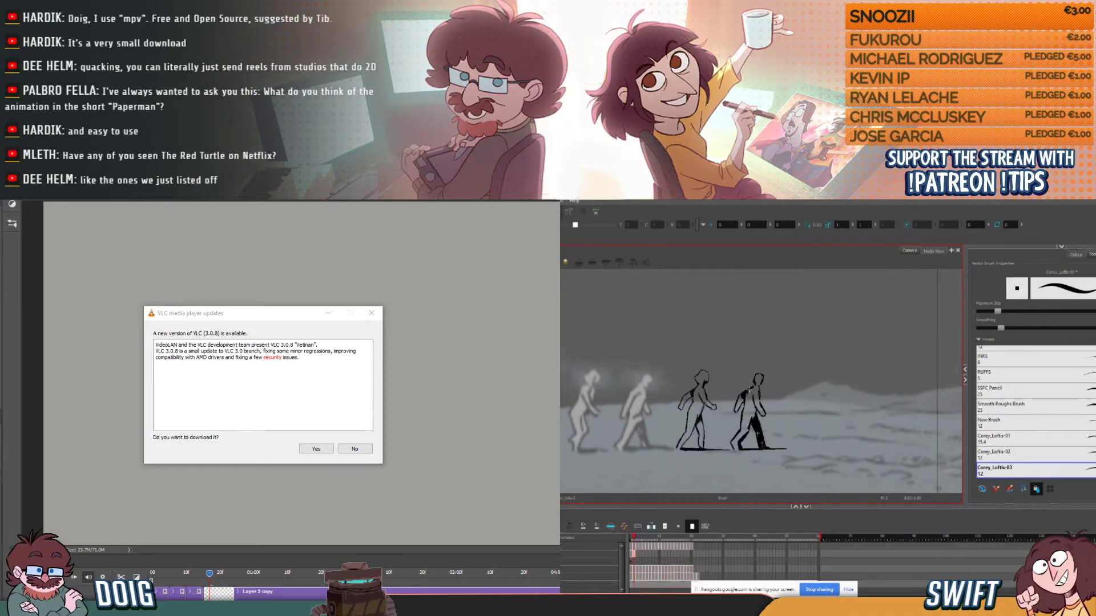
key(comma)
key(period)
key(comma)
key(period)
key(period)
key(comma)
key(period)
key(comma)
key(period)
key(comma)
key(period)
key(comma)
key(period)
key(comma)
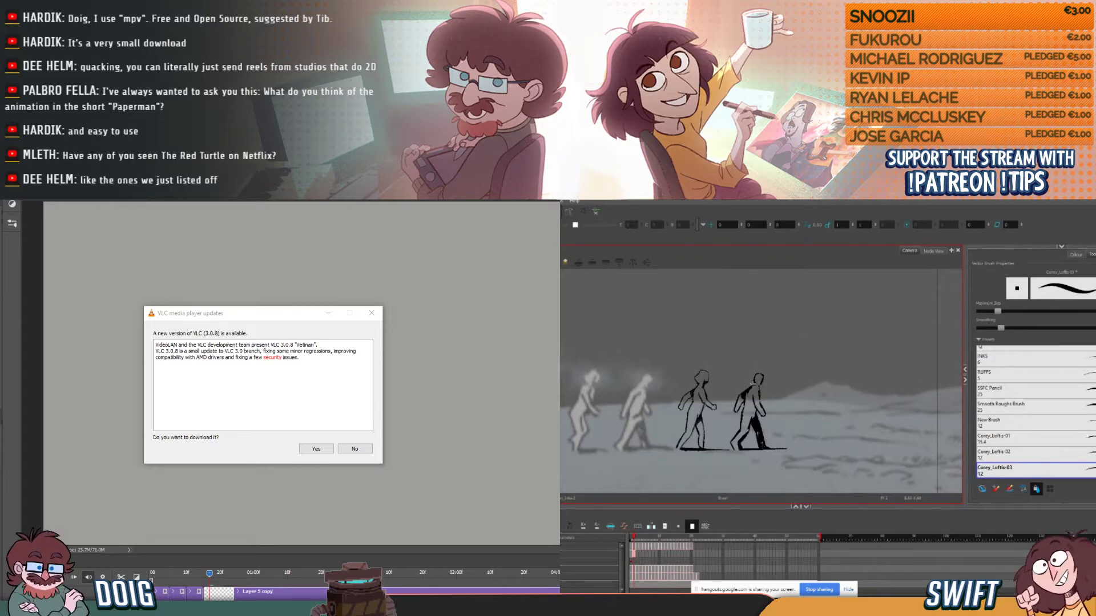
key(period)
key(comma)
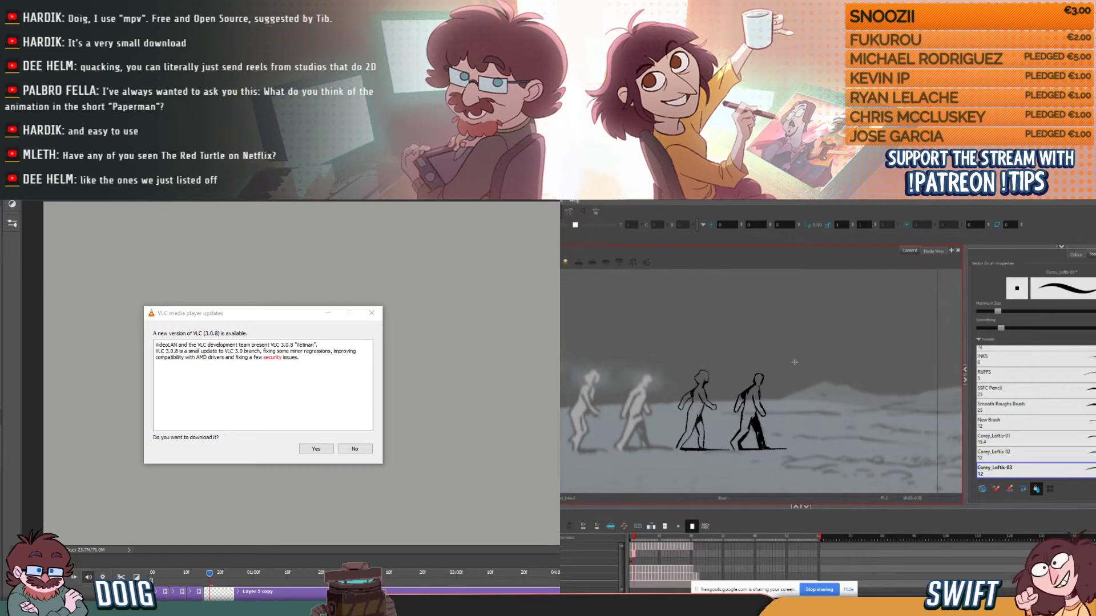
key(period)
key(comma)
key(period)
key(comma)
key(period)
key(comma)
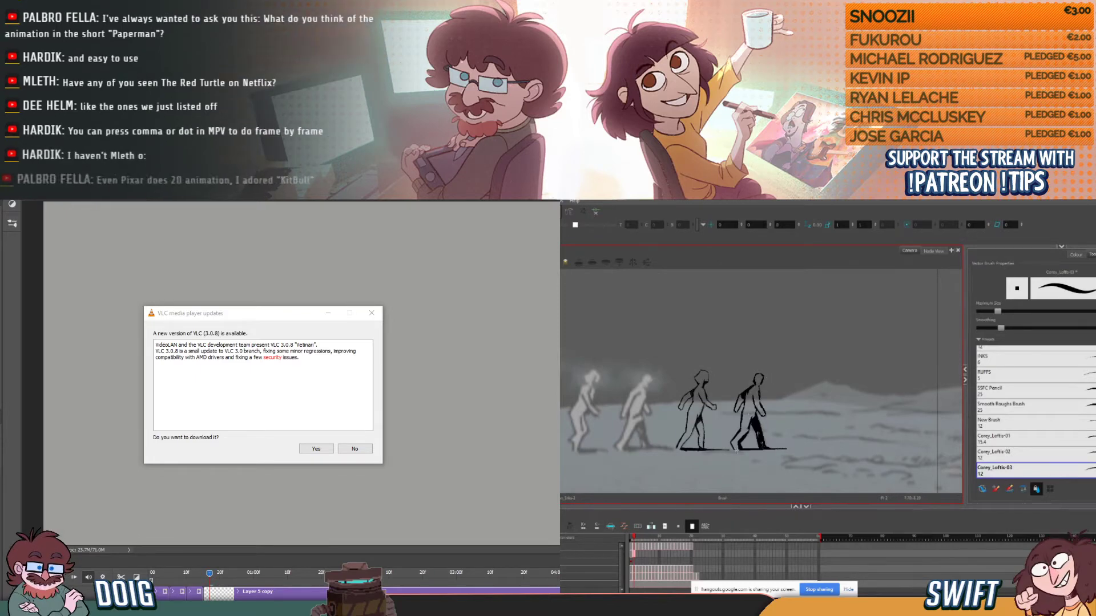
key(period)
key(comma)
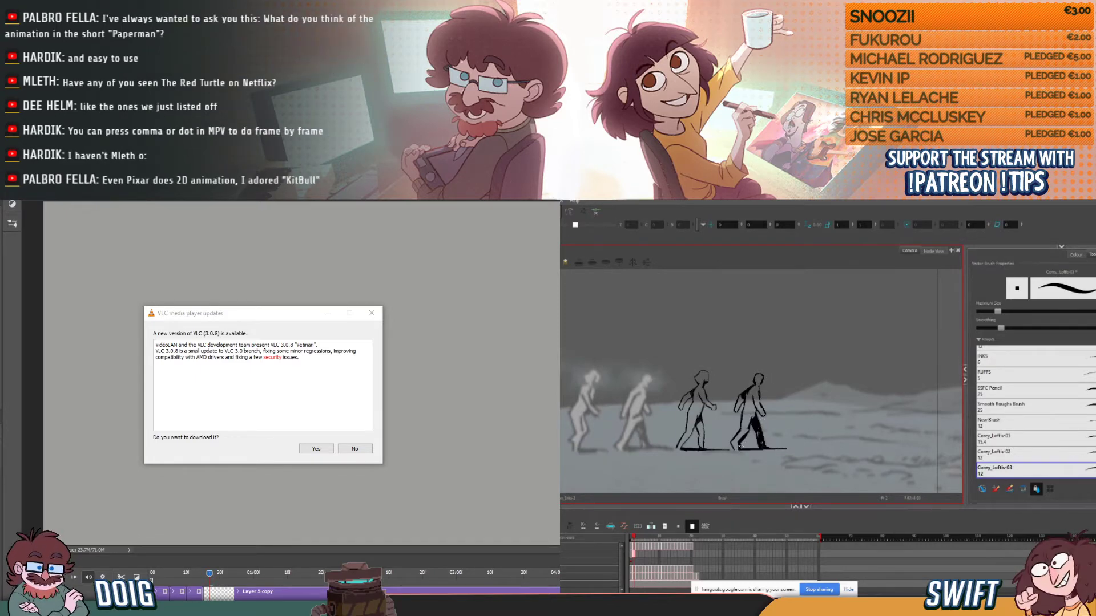
key(period)
key(comma)
key(comma)
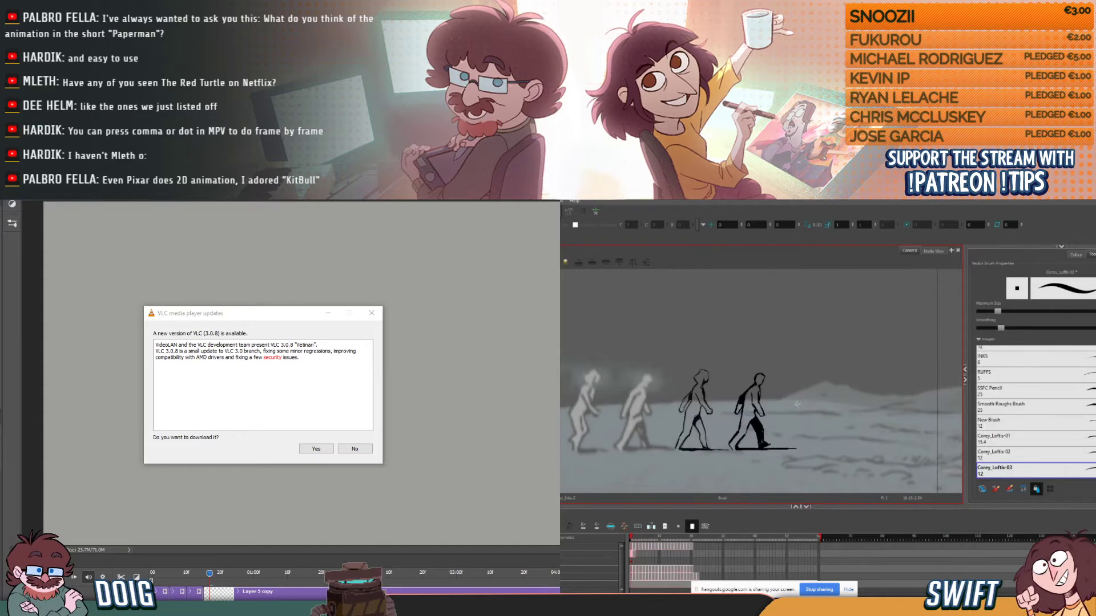
key(period)
key(period)
key(comma)
key(comma)
key(period)
key(comma)
key(period)
- Add a short ink stroke at the fourth figure's rear shoulder on the second walk frame and check it against the first
drag(742, 395, 741, 400)
key(comma)
key(period)
key(comma)
key(period)
key(comma)
key(period)
key(comma)
key(period)
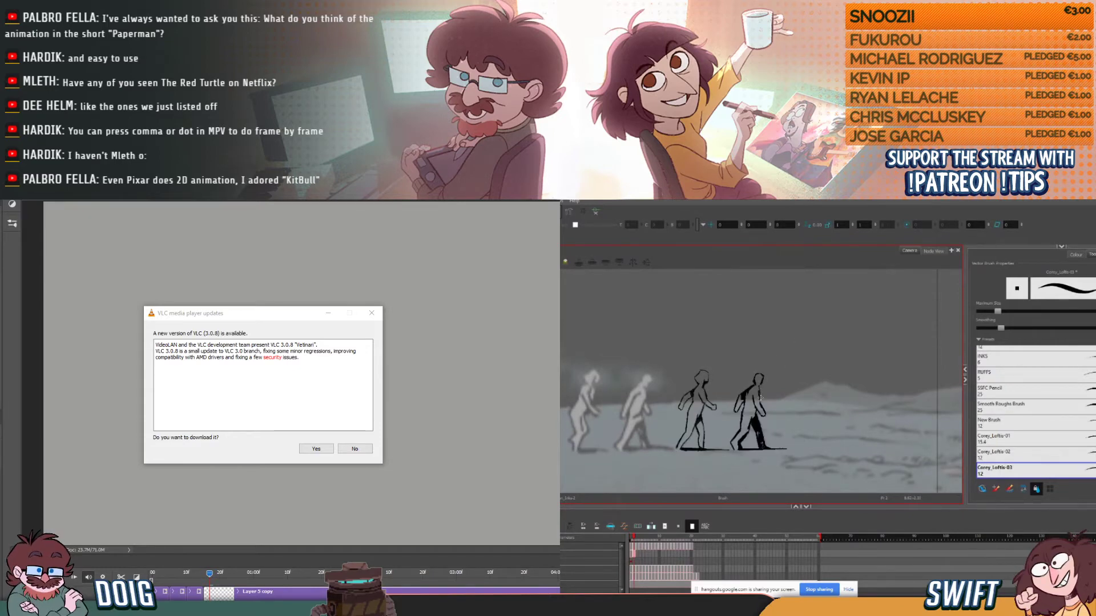
key(comma)
key(period)
key(comma)
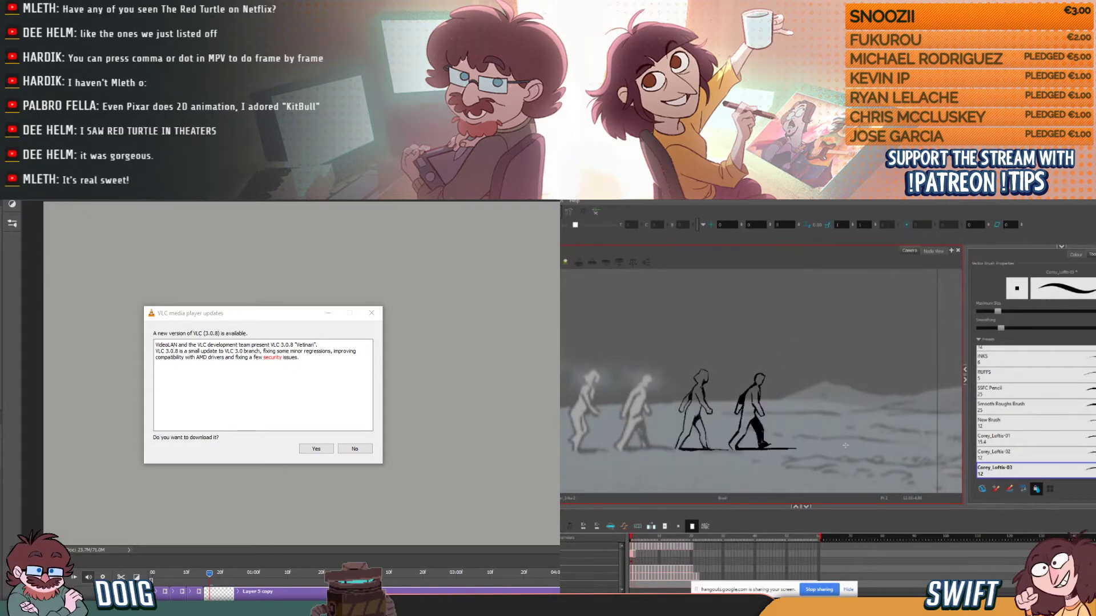
key(period)
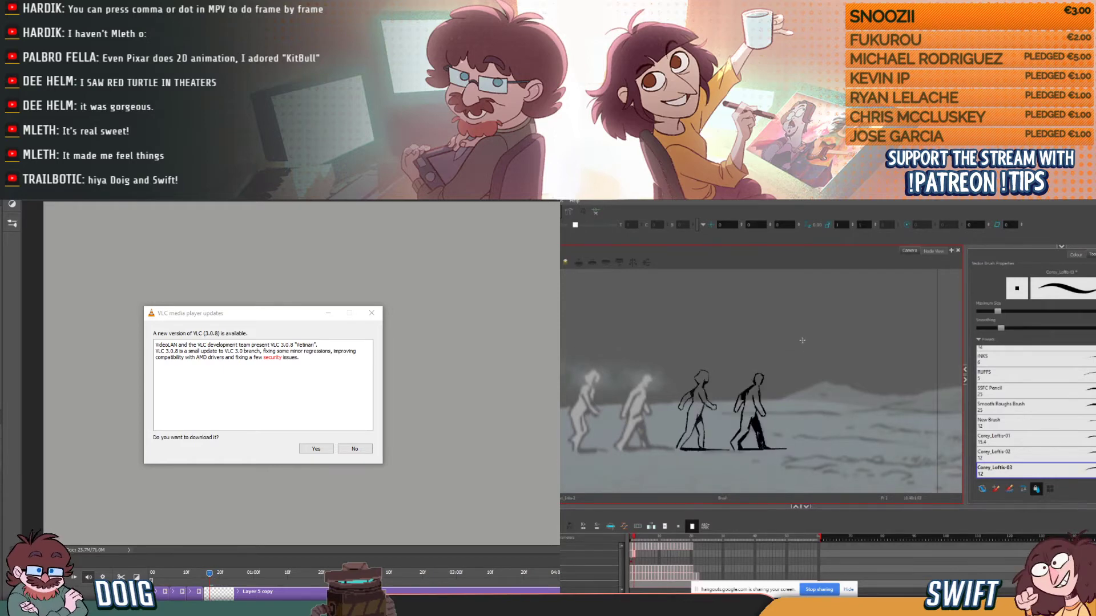
- Start inking the fourth figure on the third walk frame with the chest line and upper front arm
drag(752, 398, 759, 403)
key(comma)
key(period)
key(comma)
key(period)
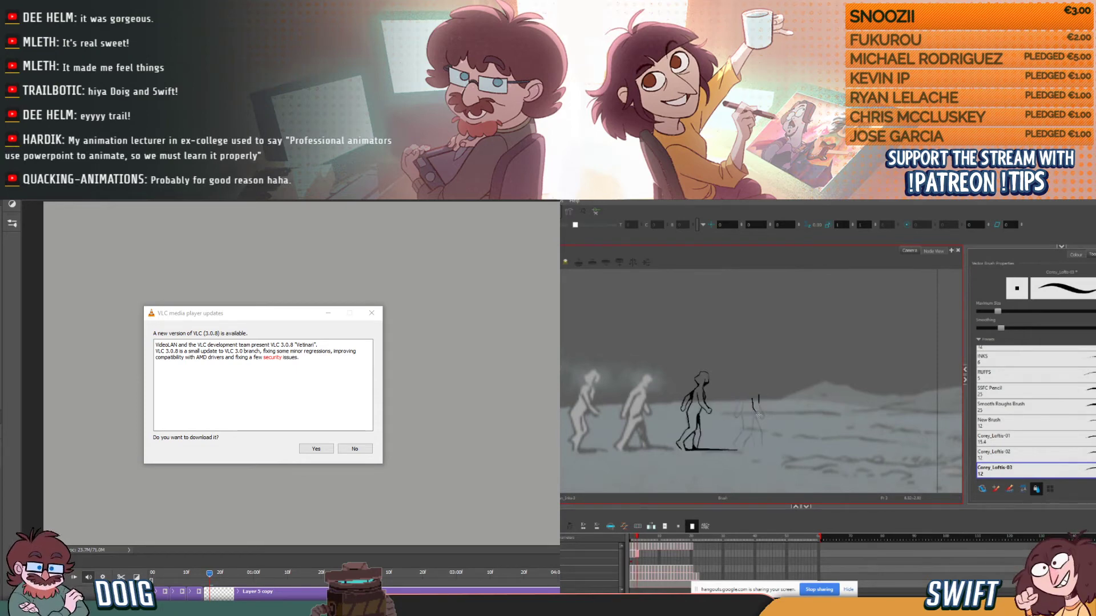
- Ink the fourth figure's front forearm and hand on the third walk frame, comparing with the previous frame
drag(758, 415, 760, 419)
key(comma)
key(period)
key(comma)
key(period)
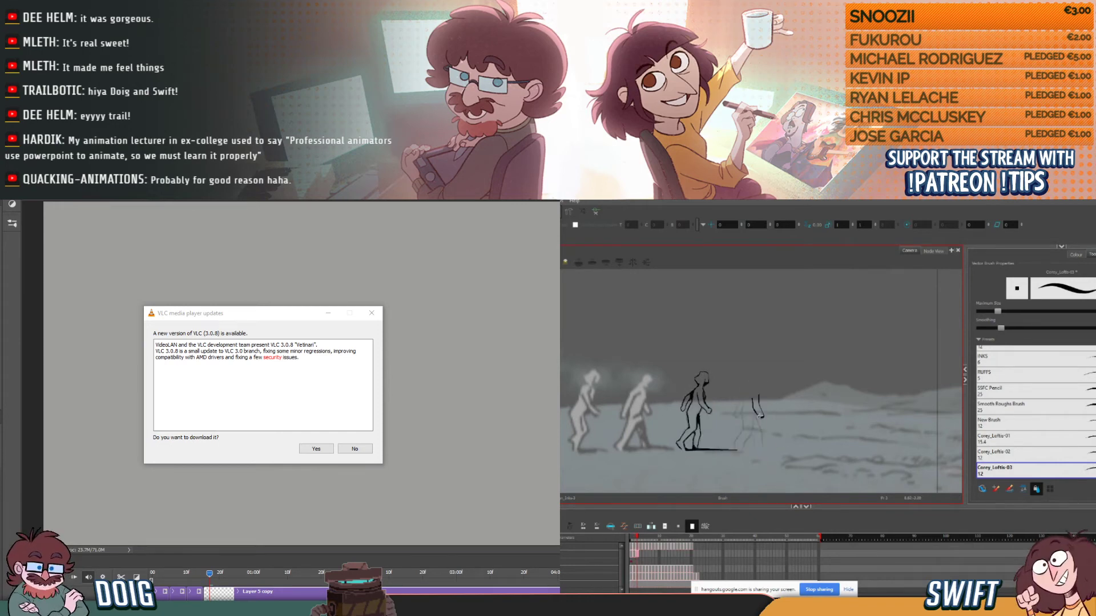
- Ink the fourth figure's rear arm on the third walk frame after checking its position against the previous frame
key(comma)
key(period)
key(comma)
key(period)
drag(739, 401, 735, 413)
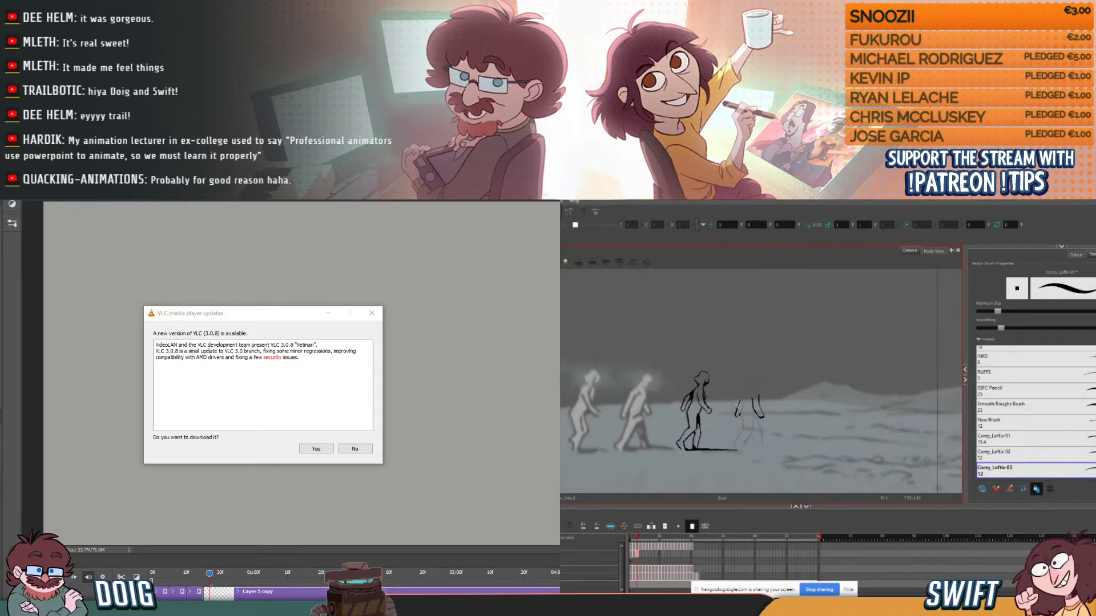
- Decline the VLC update, switch to Photoshop, and rough in the new pose's long lower contours beneath the two rounded shapes
click(354, 449)
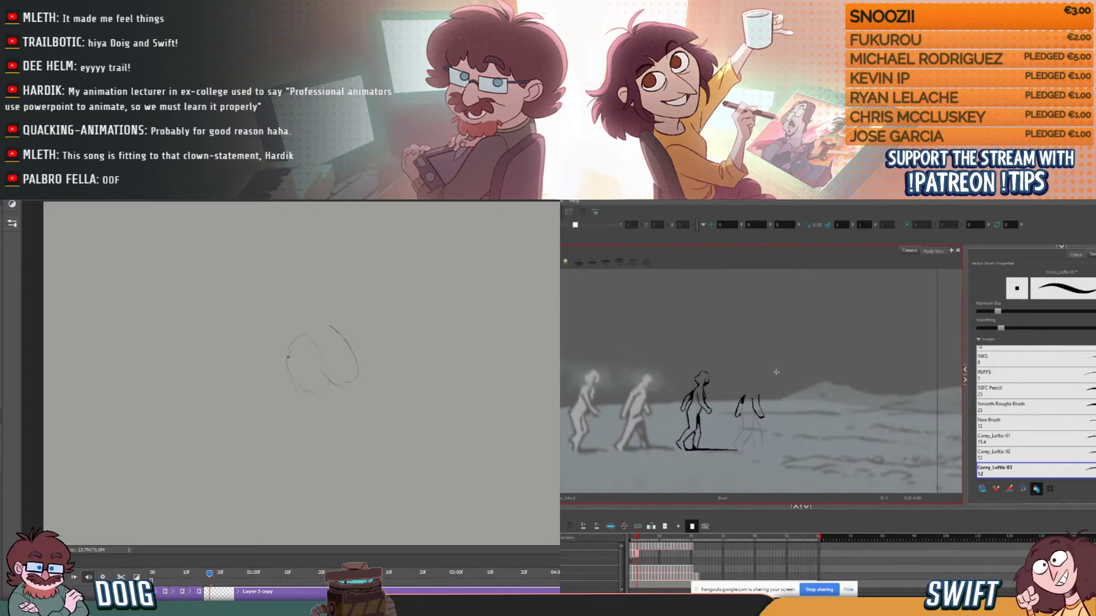
drag(288, 366, 304, 444)
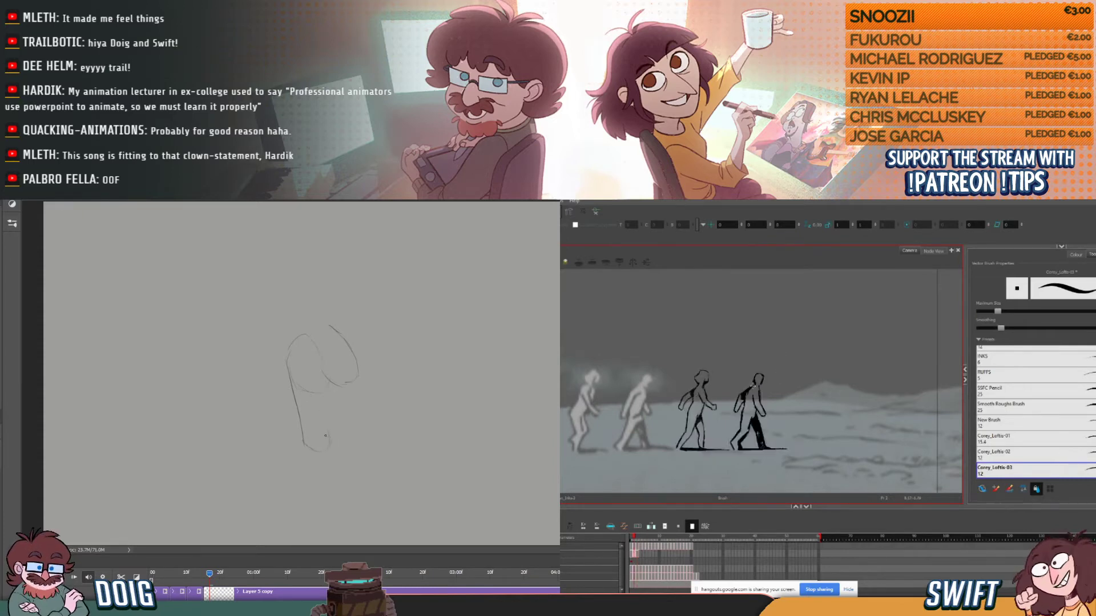
drag(324, 434, 323, 387)
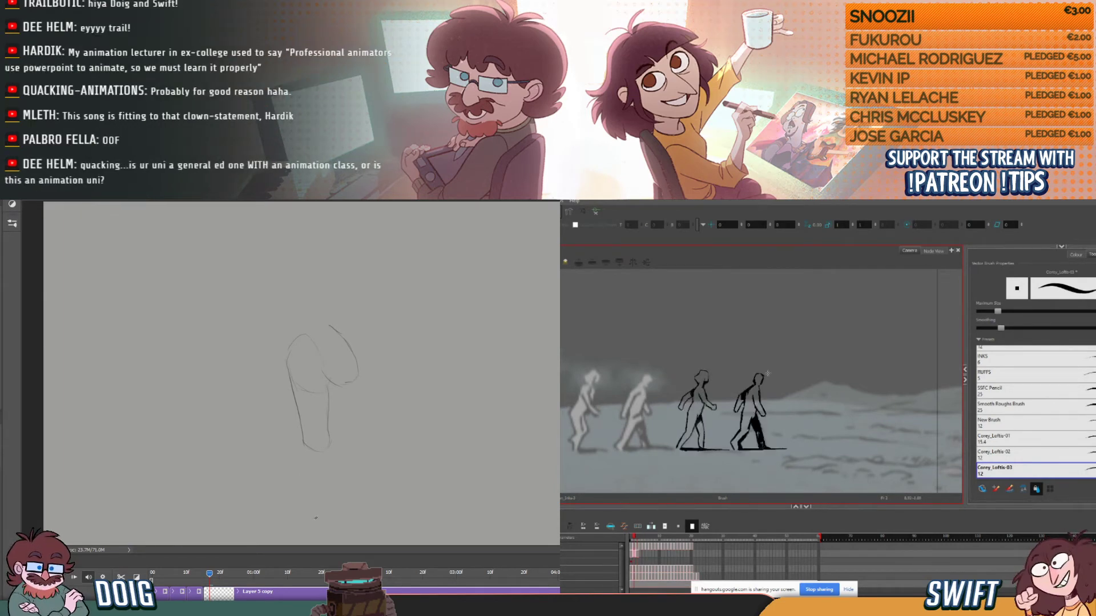
drag(314, 511, 300, 448)
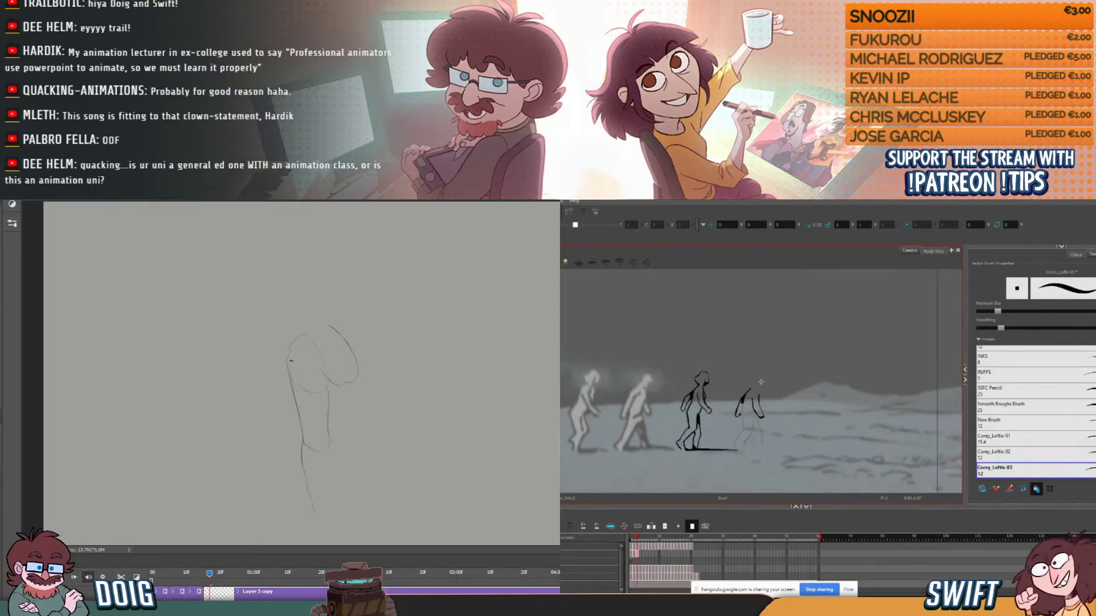
- Erase part of the rough pose's left contour and redraw it as a wider curve around the rounded form, extending it upward
key(e)
drag(298, 397, 292, 366)
key(b)
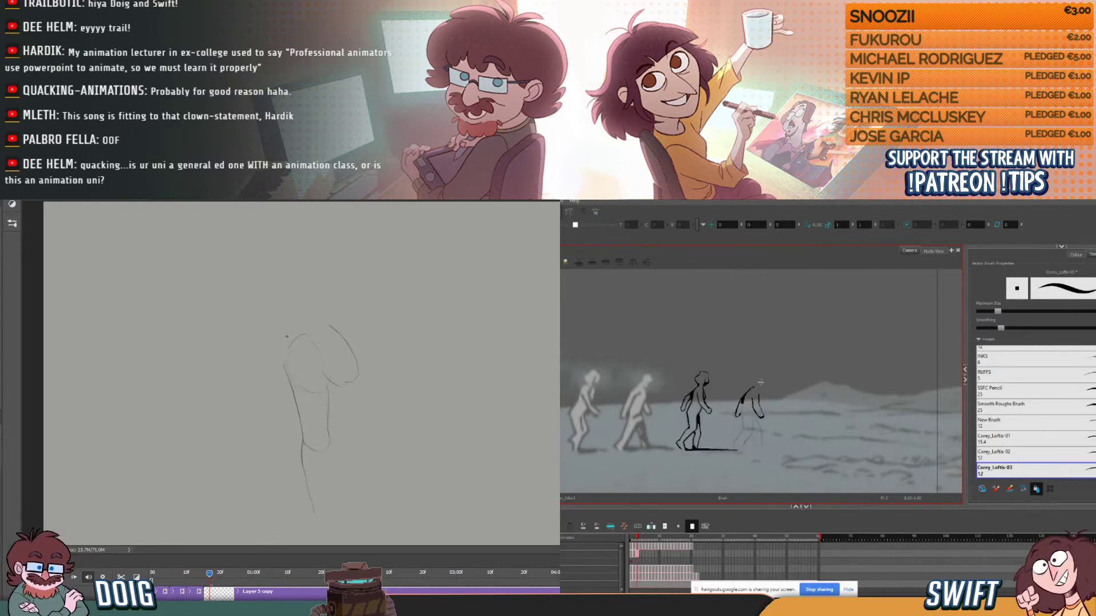
drag(284, 364, 309, 331)
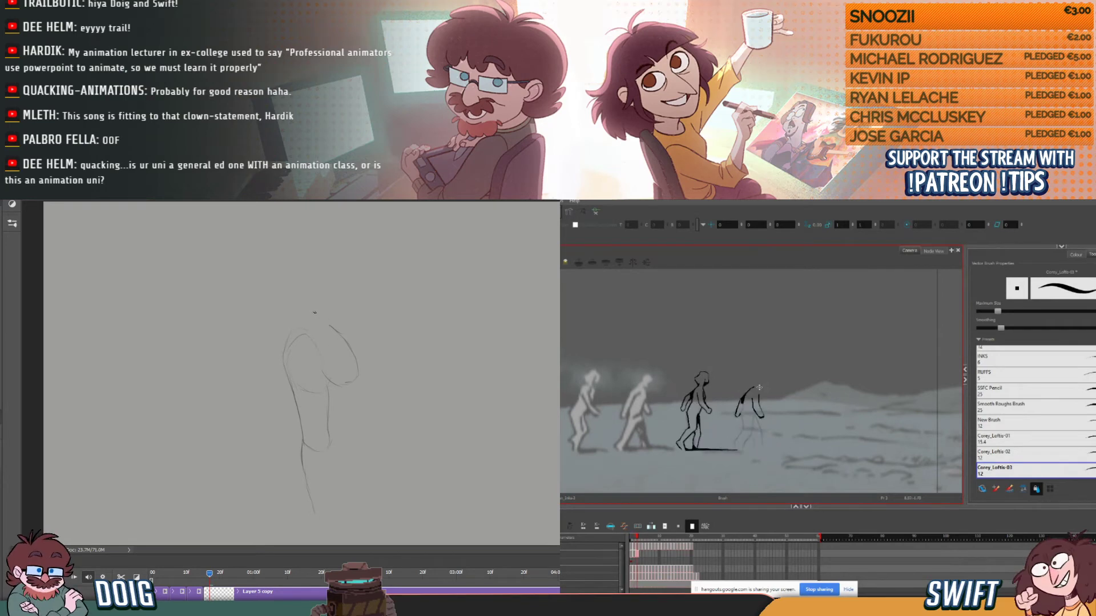
drag(285, 347, 286, 310)
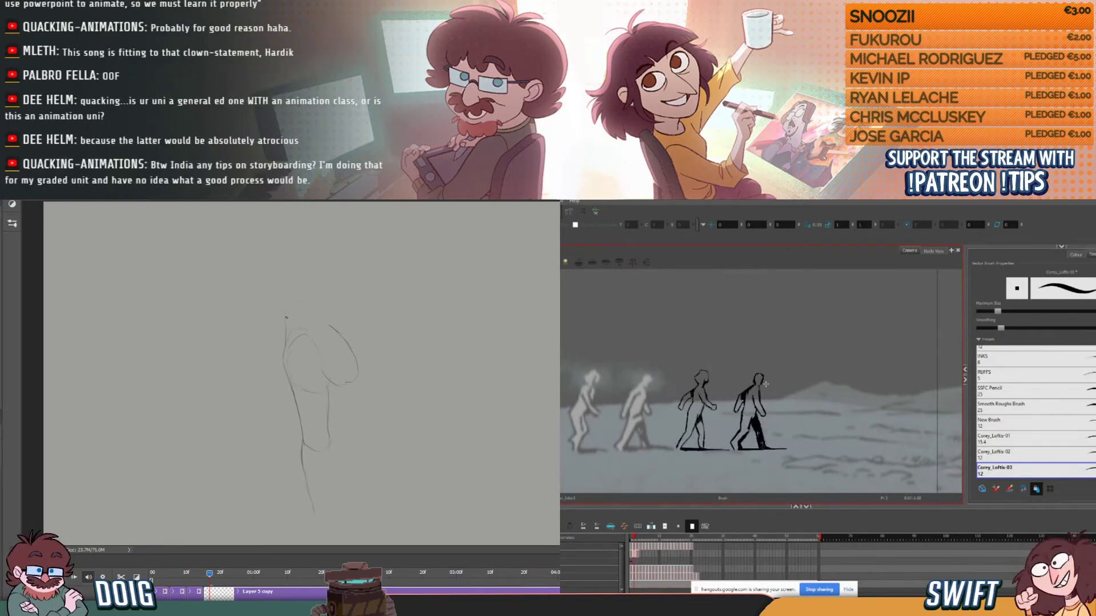
- Sketch the narrow elongated loop above the rounded forms and enclose it with long outer contours on both sides
drag(288, 317, 272, 295)
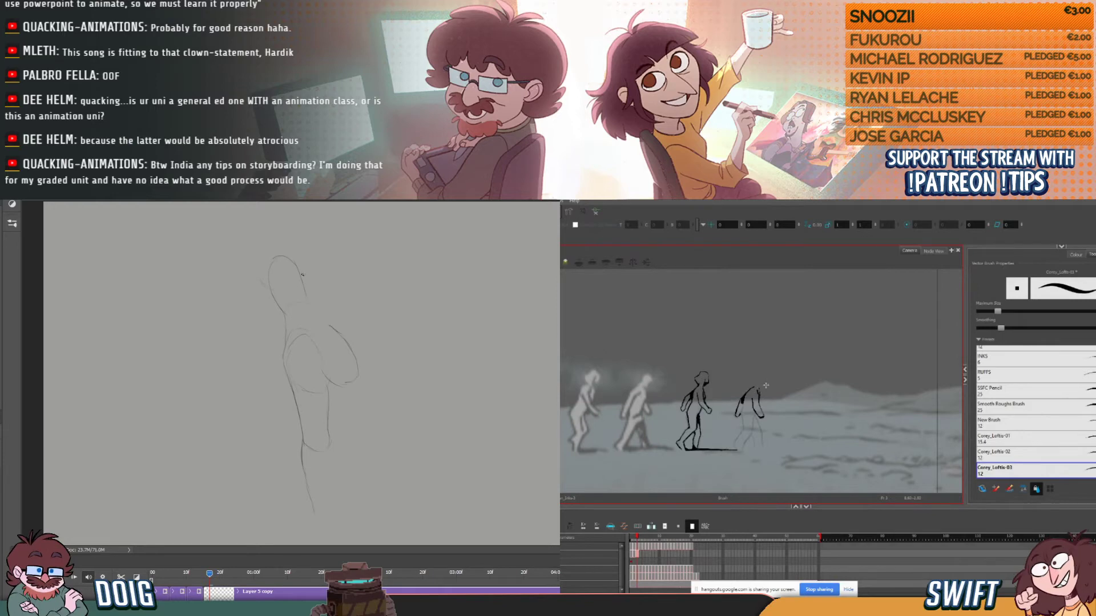
drag(310, 305, 318, 356)
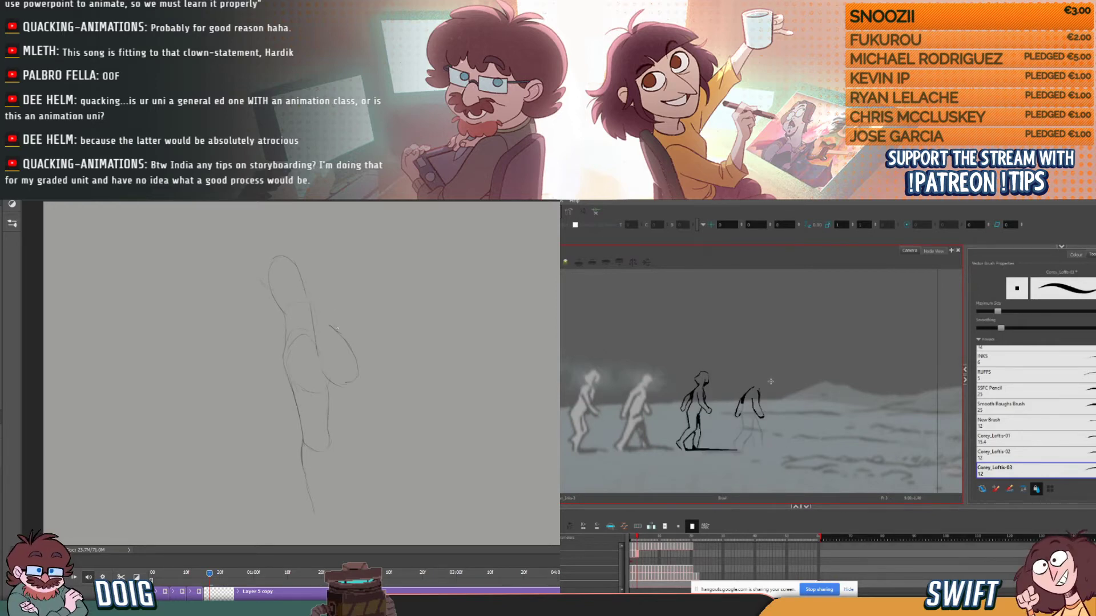
mouse_move(346, 342)
mouse_down()
mouse_move(331, 264)
mouse_move(307, 248)
mouse_up()
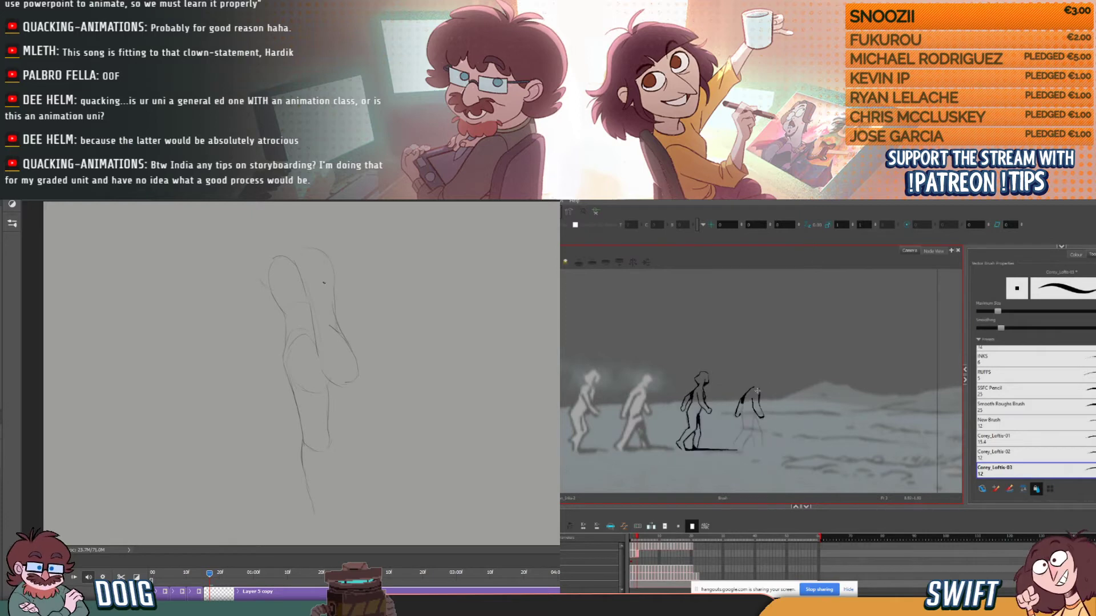
mouse_move(290, 386)
mouse_down()
mouse_move(255, 329)
mouse_move(259, 264)
mouse_up()
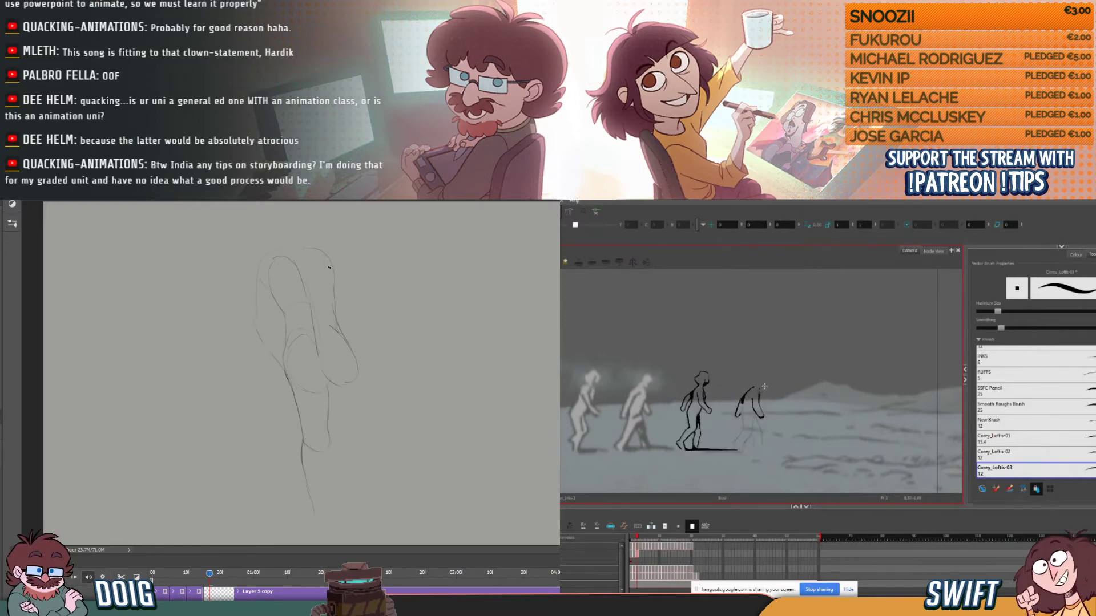
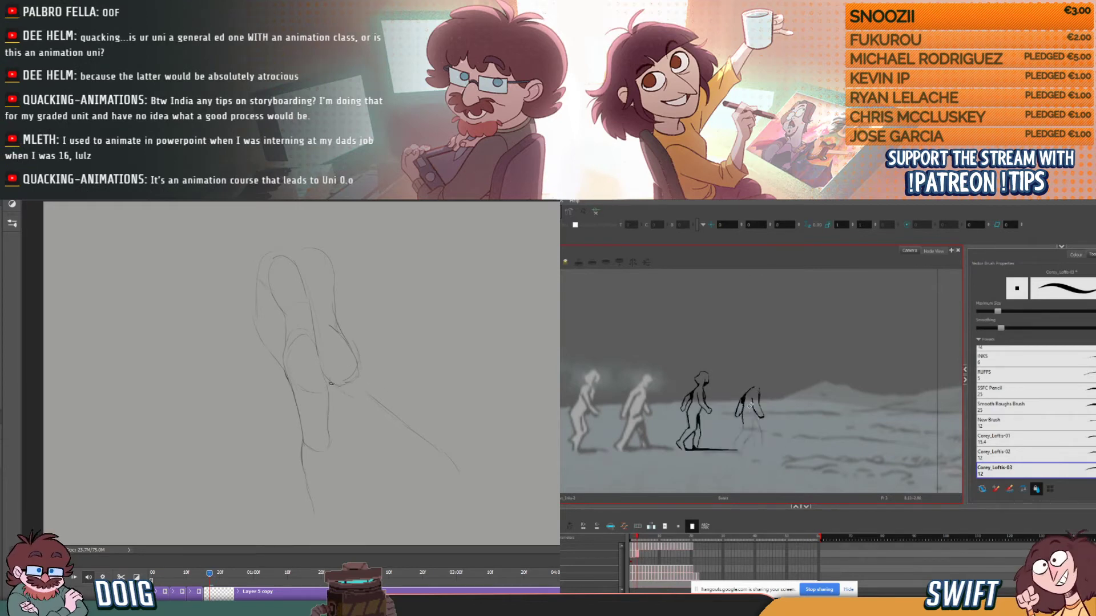
- Add two strokes along the rough pose's diagonal leg and clear the entire sketch from the Photoshop canvas
drag(347, 393, 379, 418)
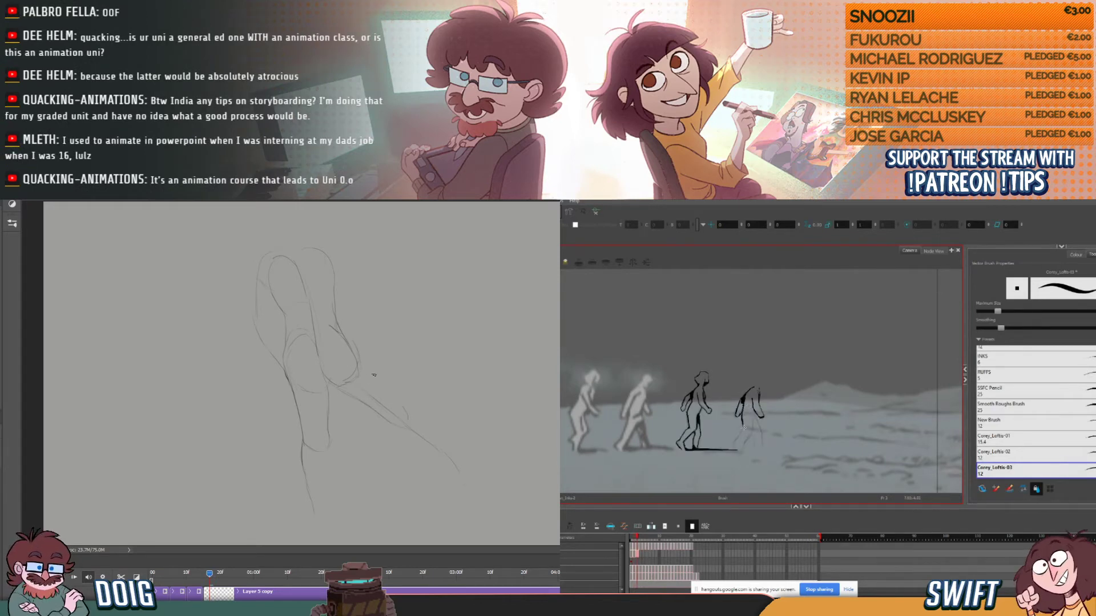
drag(363, 365, 379, 386)
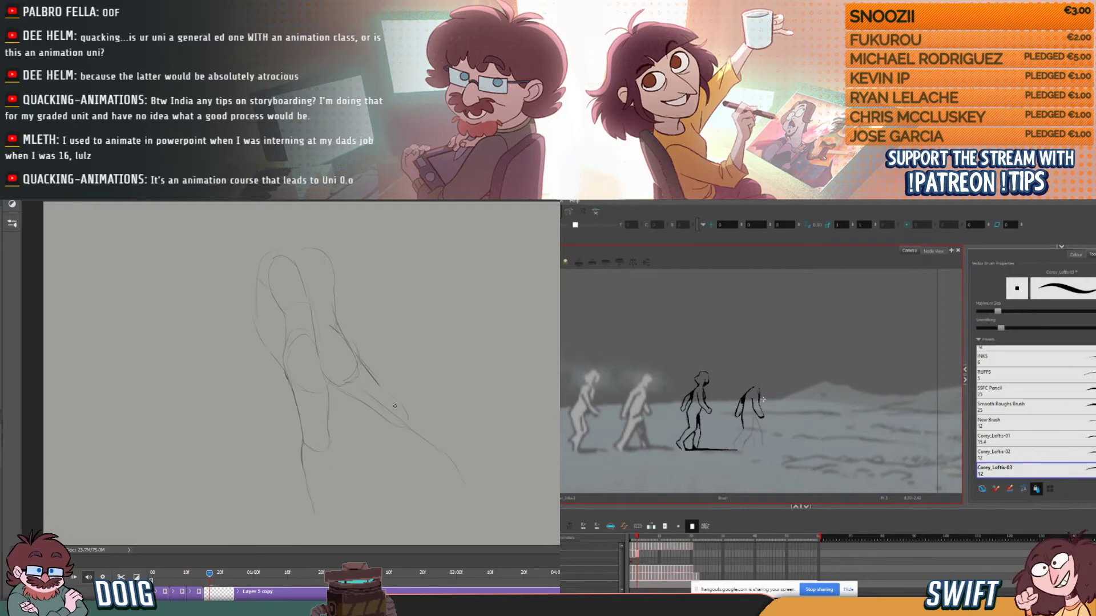
key(ctrl+a)
key(Delete)
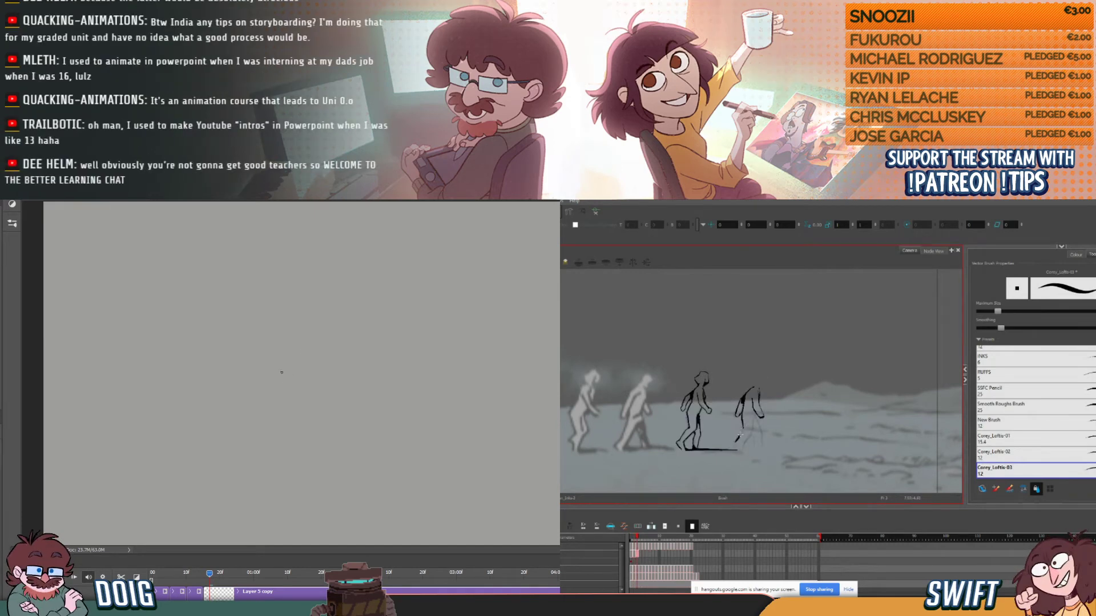
- Rough in a new narrow rounded hip form near the canvas centre, with a curved torso outline rising above it
drag(287, 370, 294, 403)
drag(307, 339, 321, 361)
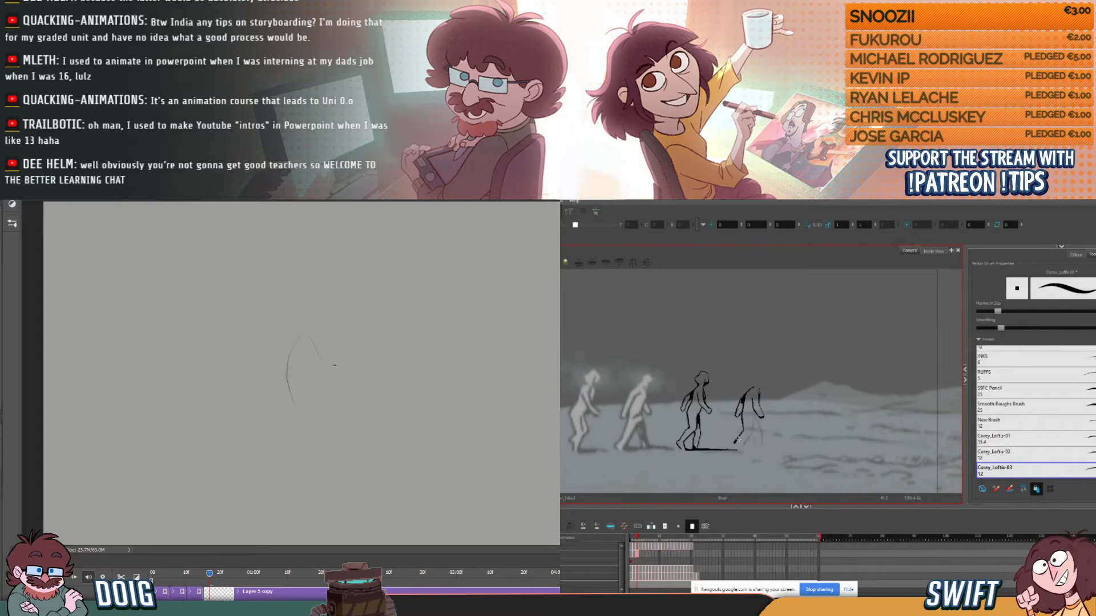
drag(309, 401, 323, 372)
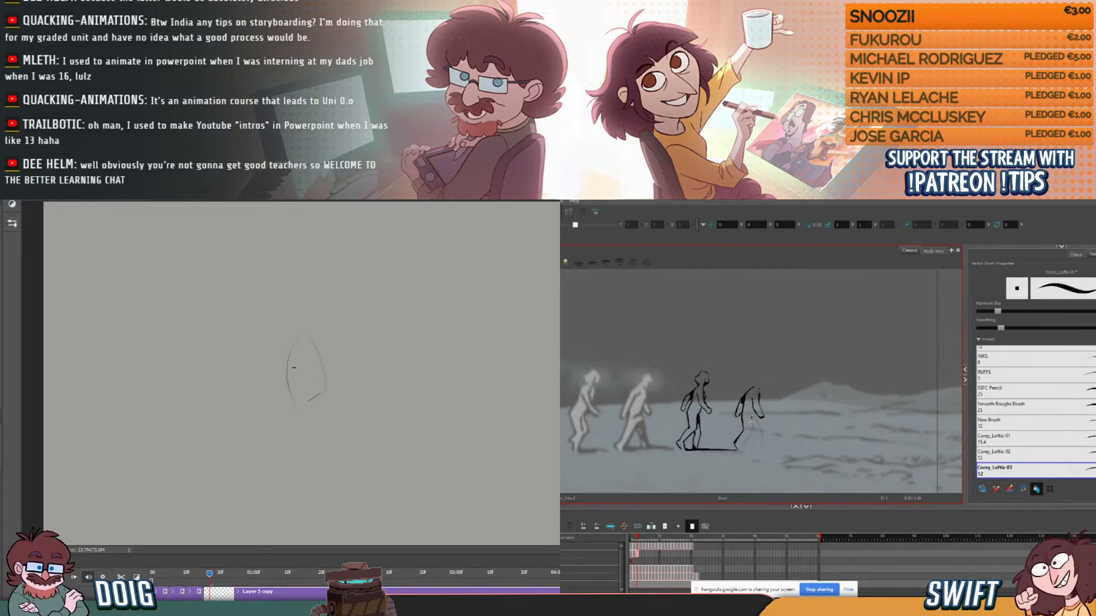
drag(290, 328, 330, 346)
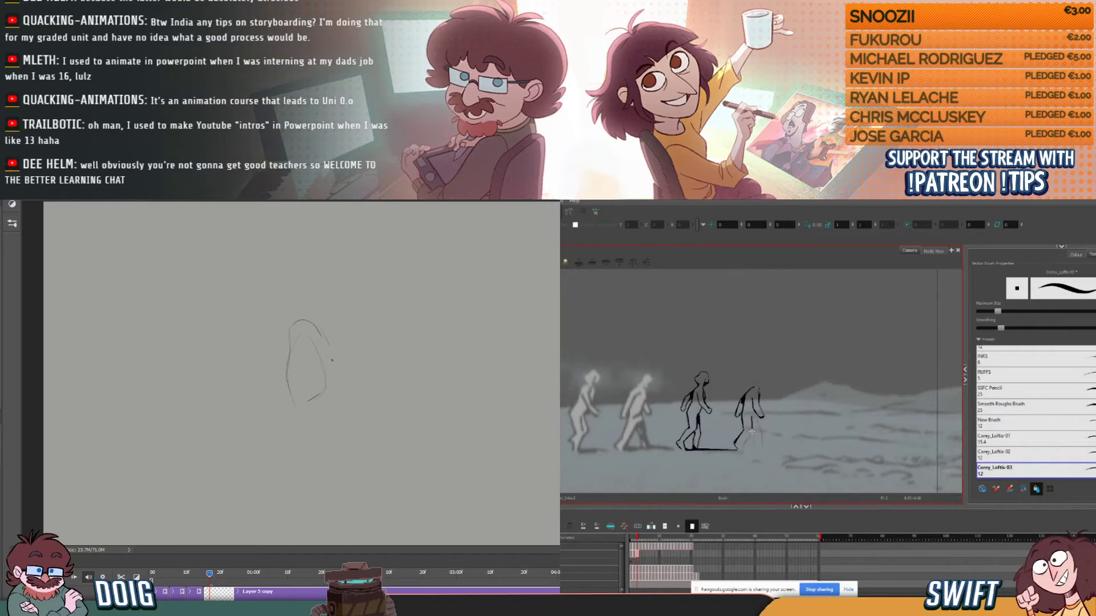
mouse_move(279, 316)
mouse_down()
mouse_move(272, 291)
mouse_move(302, 281)
mouse_move(325, 295)
mouse_move(336, 342)
mouse_up()
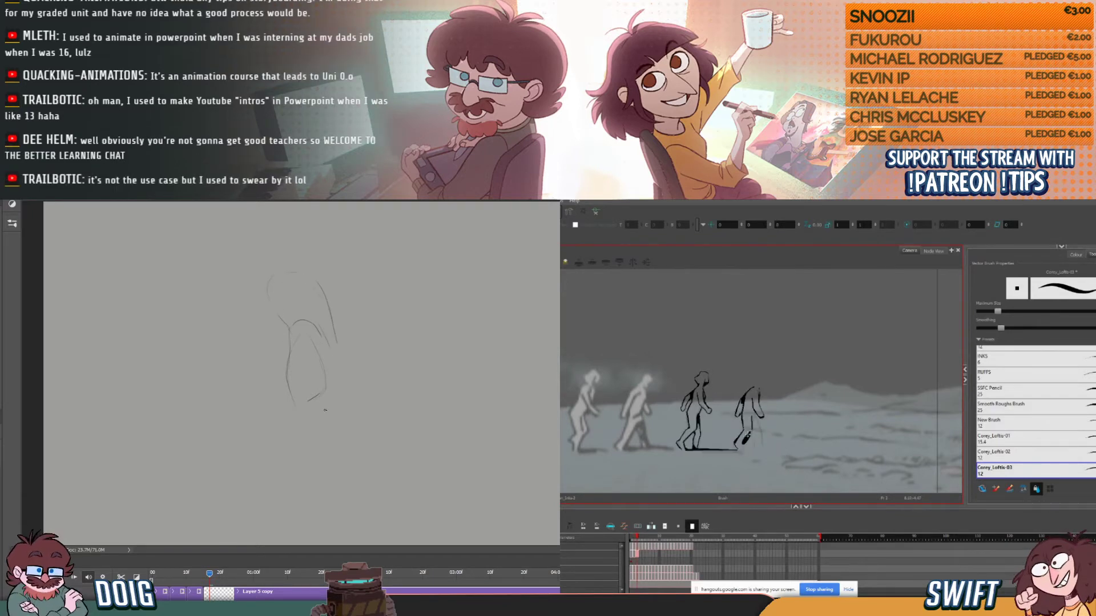
- Sketch long guide lines for the standing and trailing legs, and close the right hip with a firmer torso contour above it
drag(318, 515, 322, 528)
drag(312, 432, 309, 452)
drag(365, 353, 388, 400)
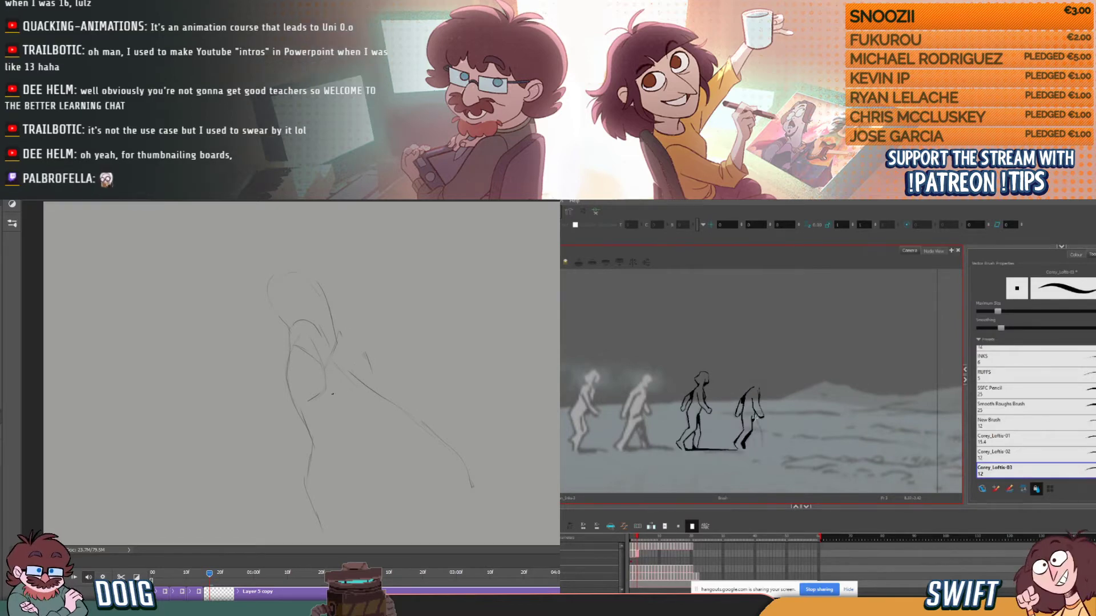
drag(324, 388, 362, 376)
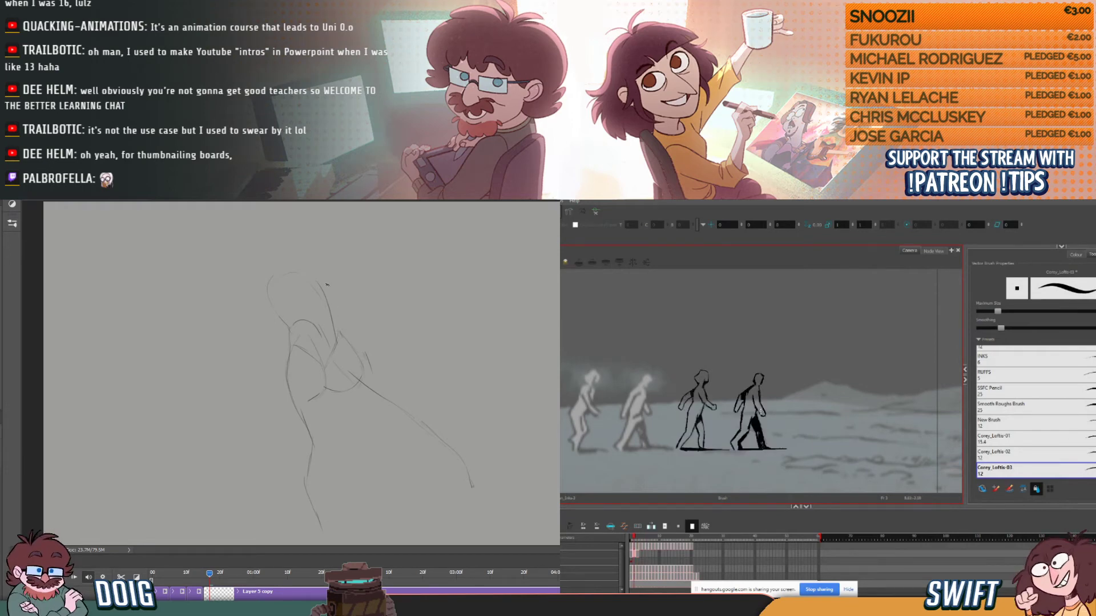
drag(333, 321, 346, 340)
drag(312, 266, 335, 323)
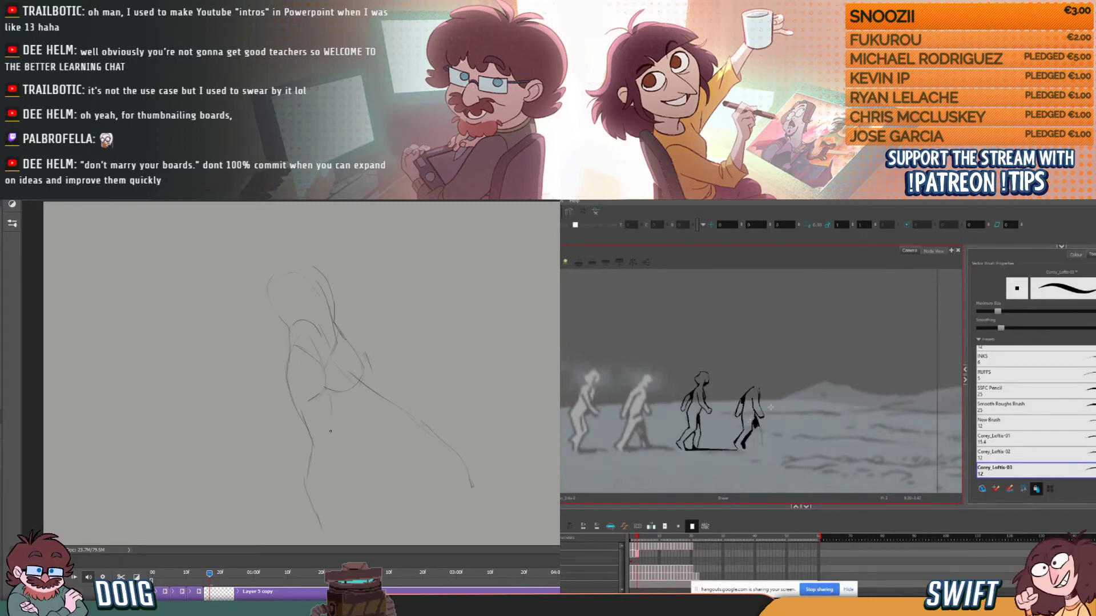
- Outline the standing leg from the inner thigh through the knee and calf to the toe, reinforcing its outer contour
drag(329, 392, 329, 415)
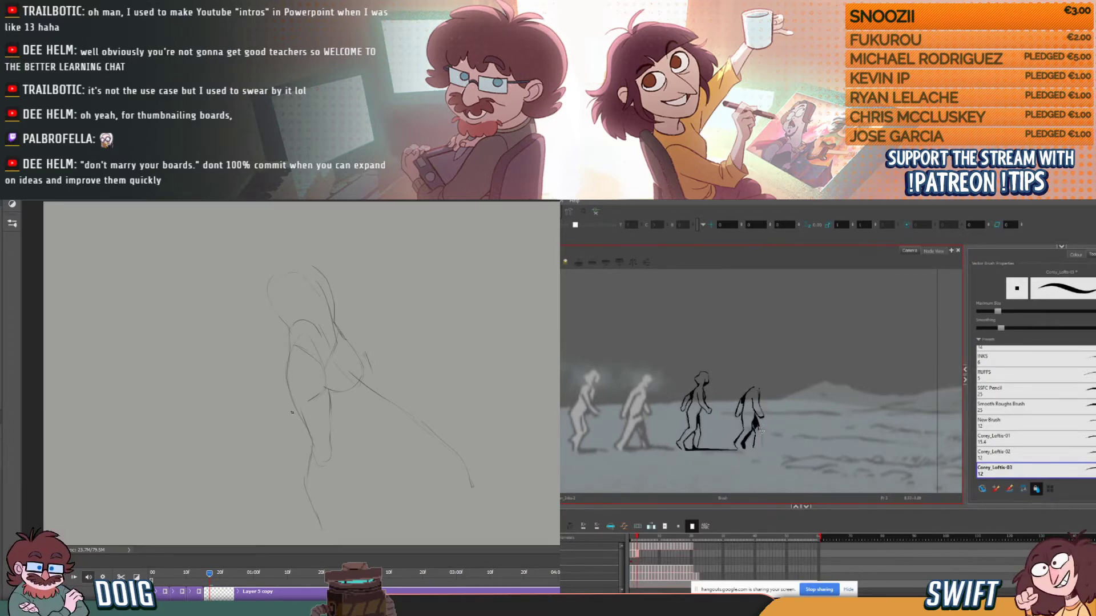
drag(318, 522, 334, 528)
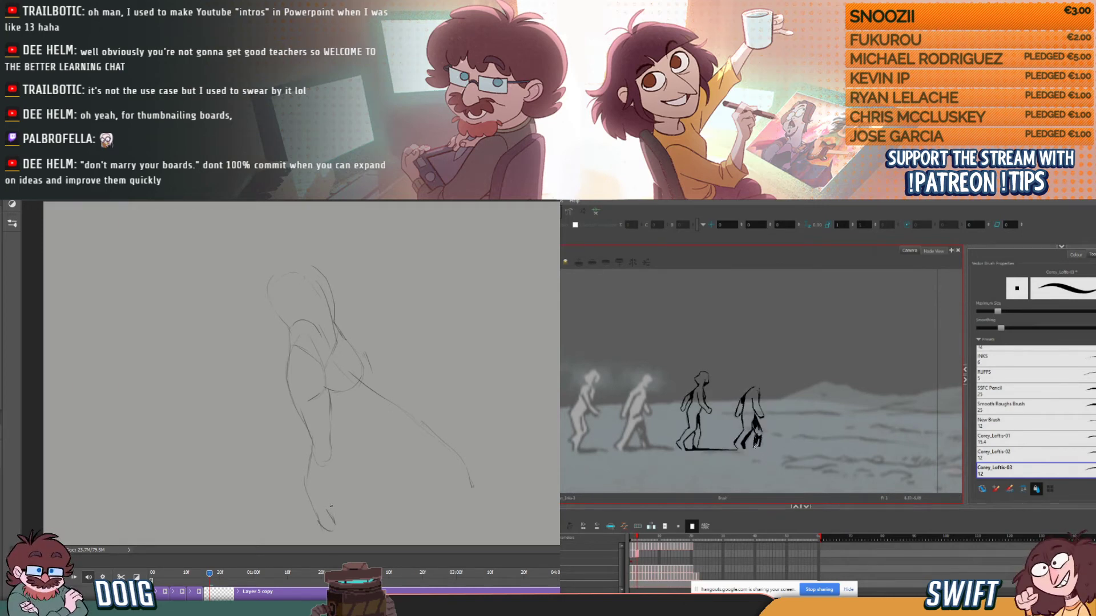
drag(332, 524, 331, 450)
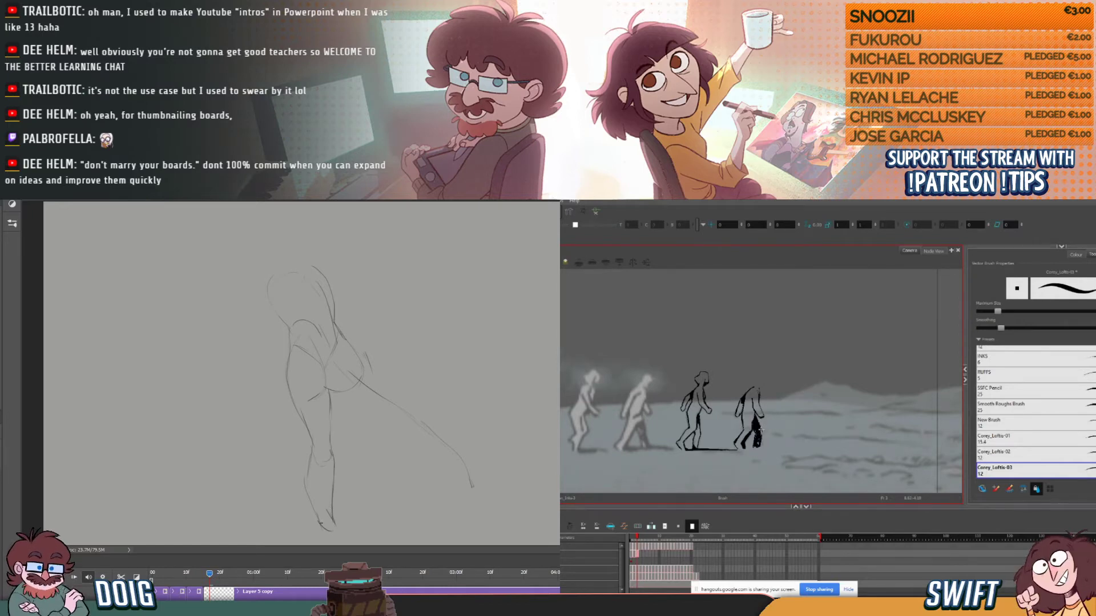
mouse_move(320, 521)
mouse_down()
mouse_move(299, 483)
mouse_move(307, 511)
mouse_move(298, 490)
mouse_move(300, 500)
mouse_move(306, 472)
mouse_up()
key(e)
key(b)
drag(316, 503, 309, 462)
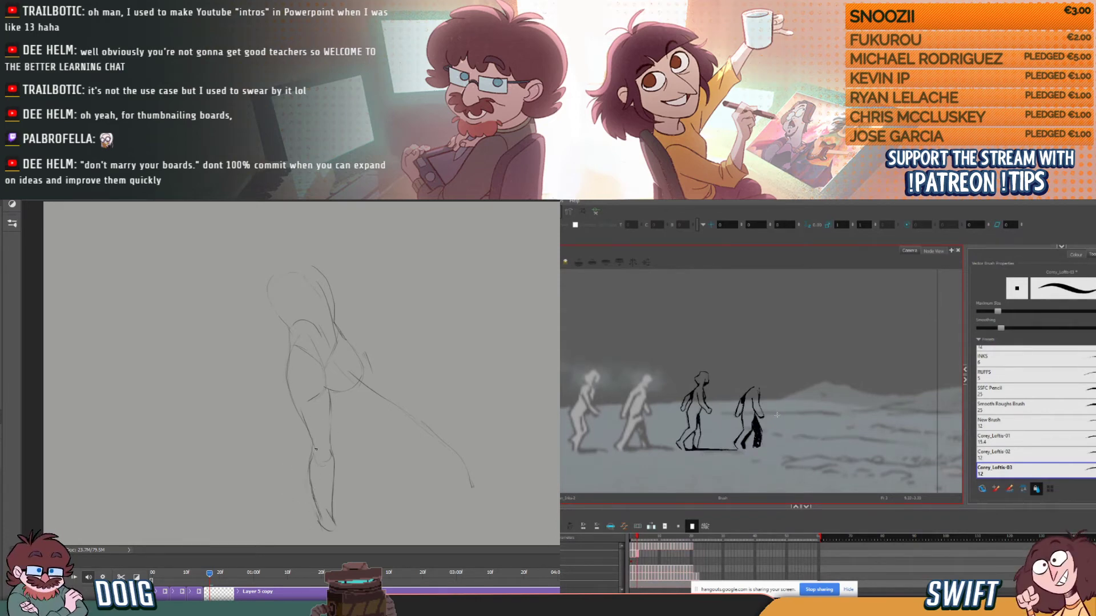
key(.)
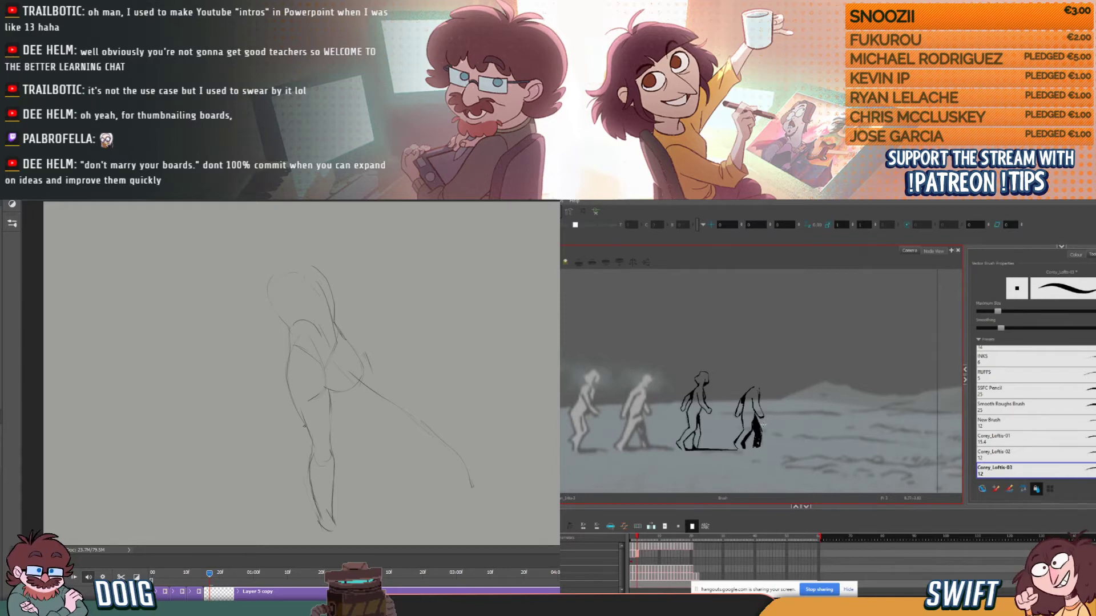
drag(313, 455, 320, 468)
key(.)
key(.)
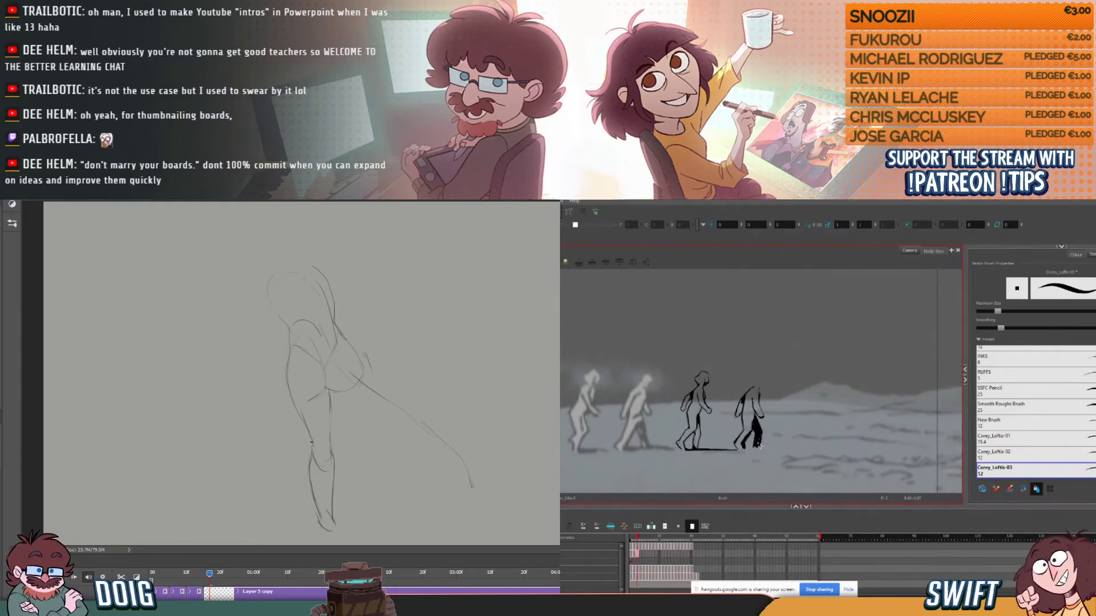
- Ink the fourth figure's ground line beneath its feet in Harmony, undoing the first attempt and redrawing it as one longer stroke
drag(760, 445, 779, 448)
key(.)
key(ctrl+z)
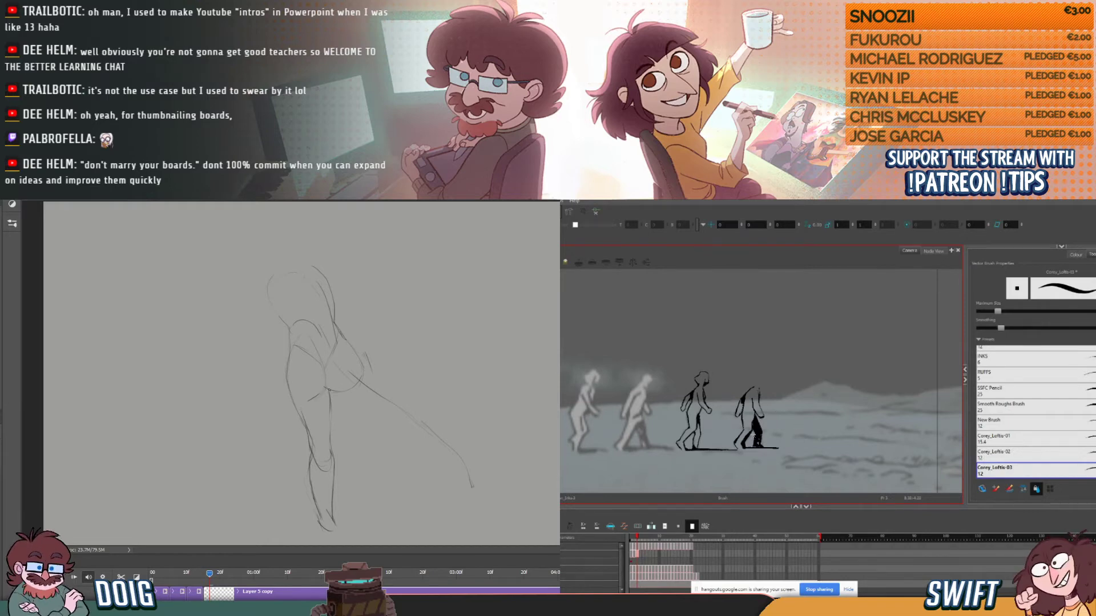
key(ctrl+z)
drag(743, 449, 780, 449)
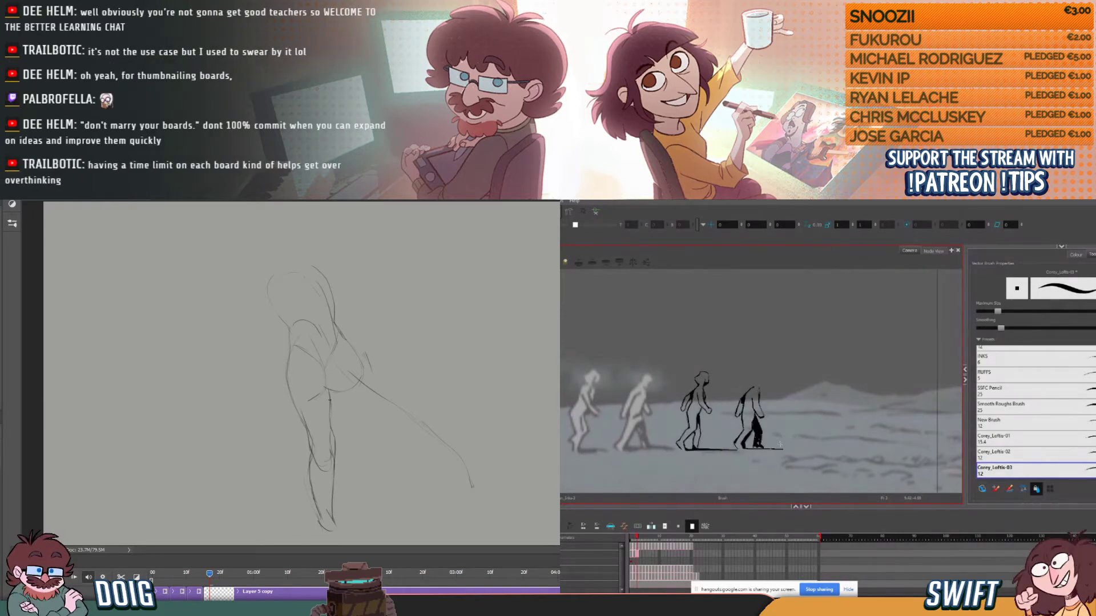
key(ctrl)
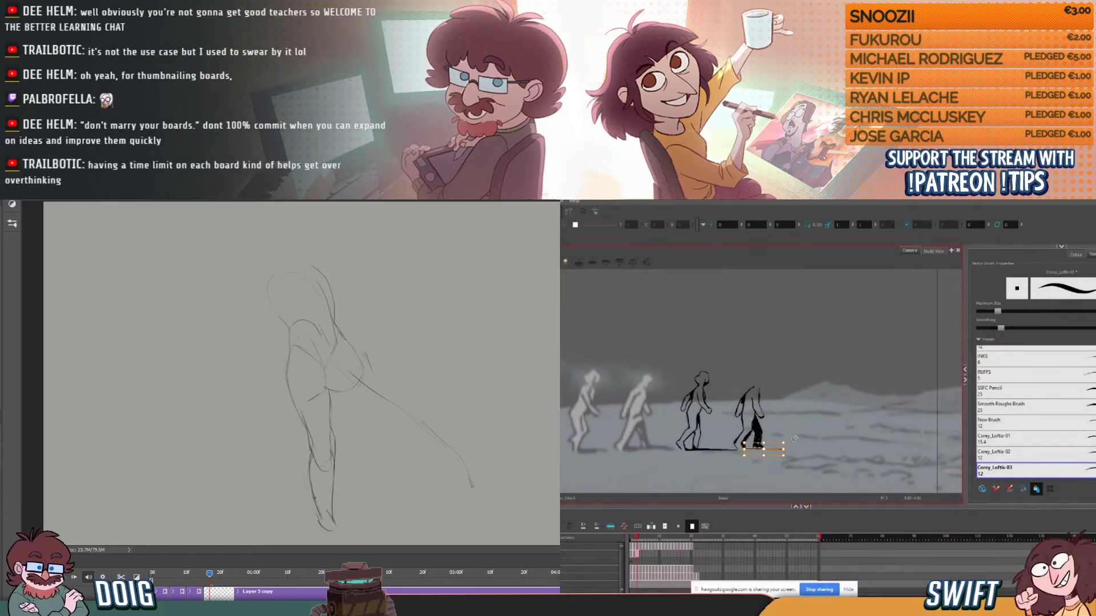
- Sketch the standing foot and the trailing leg's thigh contours on the Photoshop rough, and deselect the ground line in Harmony
mouse_move(321, 525)
mouse_down()
mouse_move(303, 509)
mouse_move(313, 522)
mouse_move(298, 510)
mouse_move(320, 509)
mouse_up()
click(802, 438)
drag(378, 415, 391, 426)
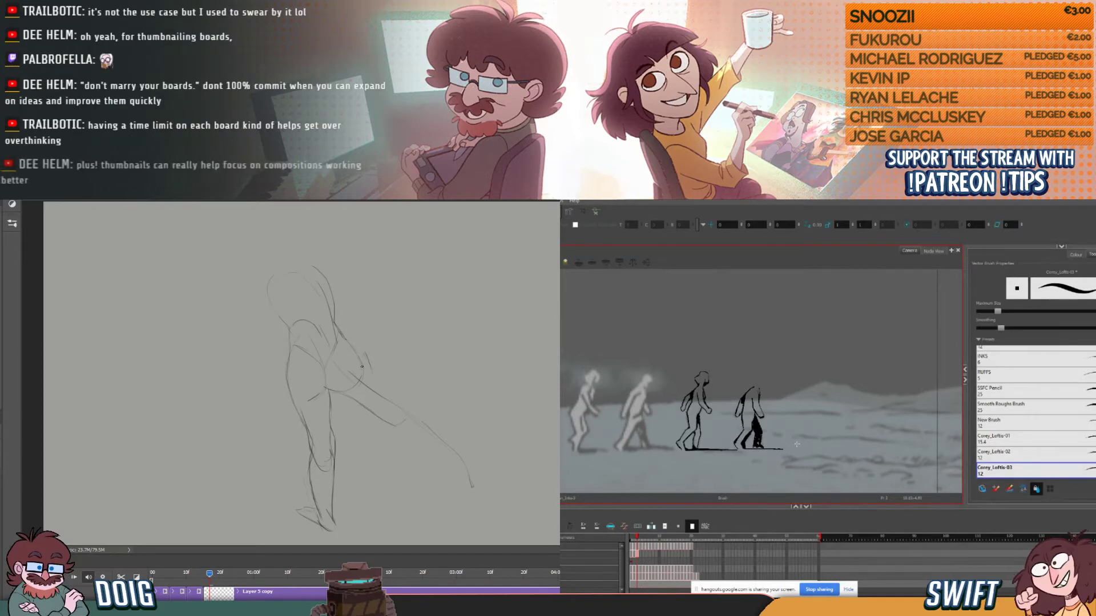
drag(359, 358, 369, 374)
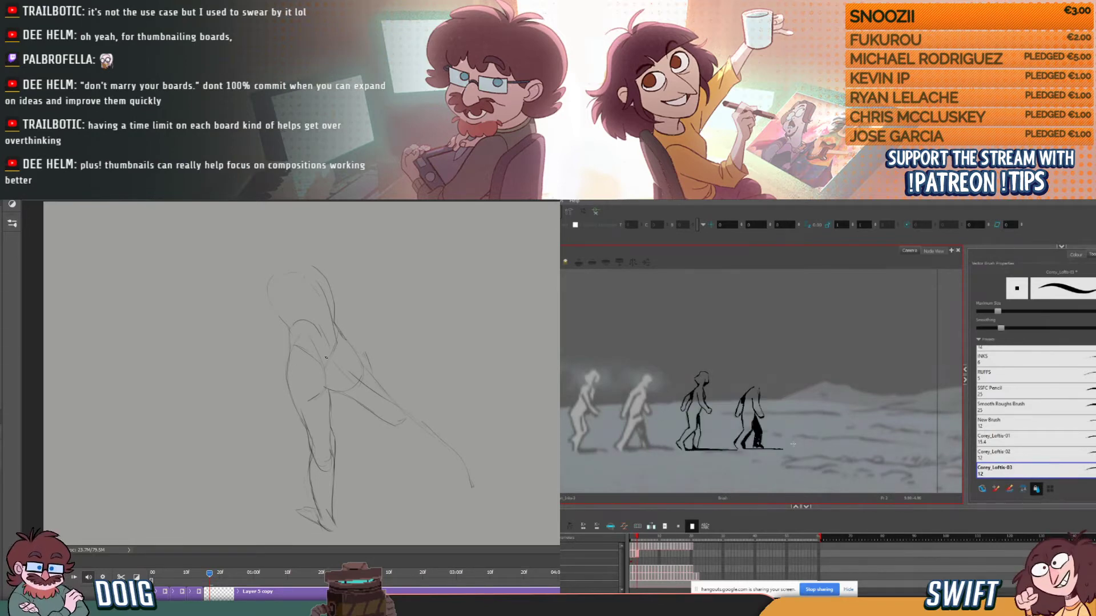
- Clean up the standing leg's upper thigh lines with the eraser, and select the fourth figure's ground line in Harmony
click(781, 448)
key(e)
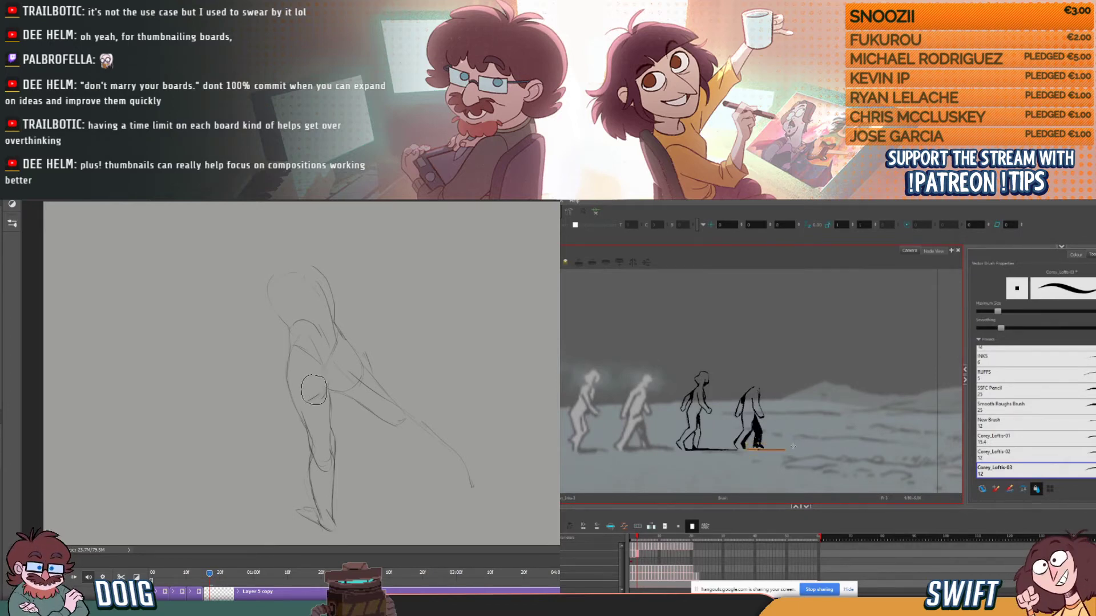
drag(316, 391, 312, 381)
key(b)
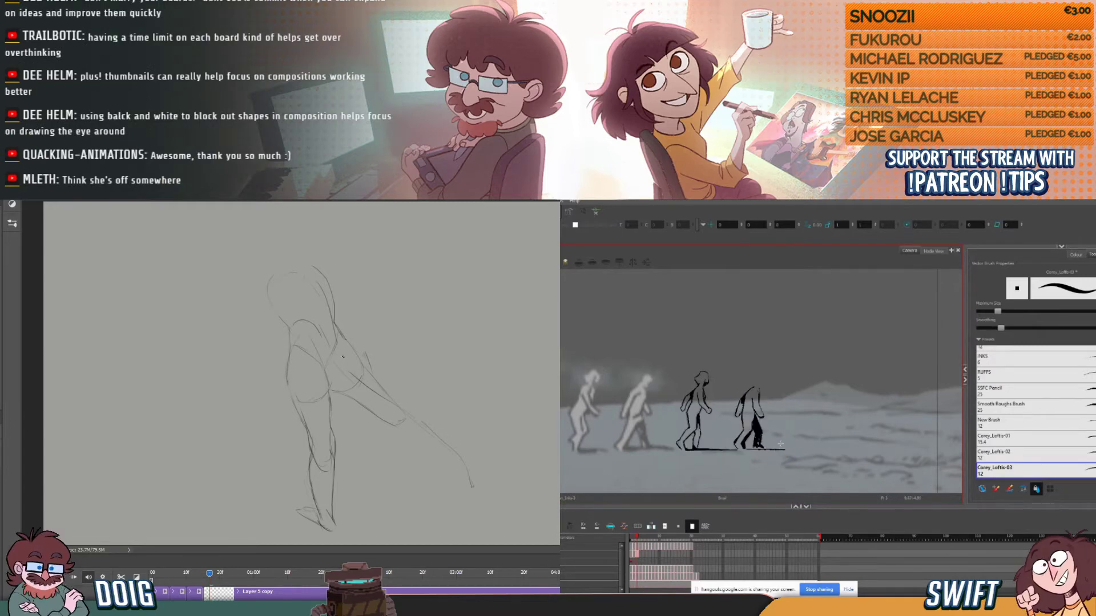
click(775, 451)
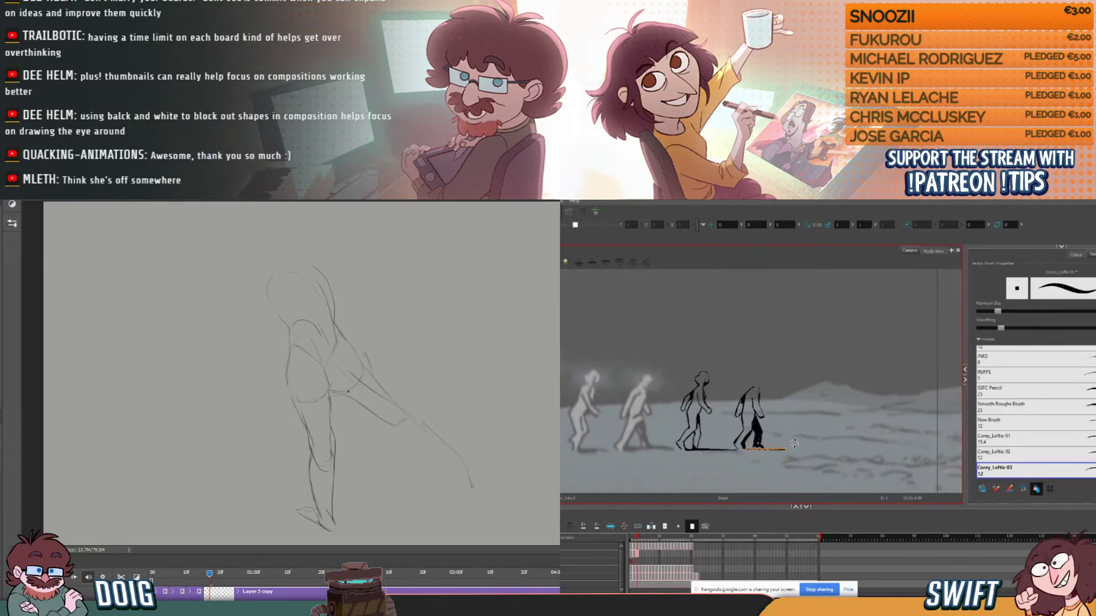
key(alt+b)
- Sketch the Photoshop figure's left shoulder and the upper arm hanging down beside the torso
drag(276, 301, 262, 285)
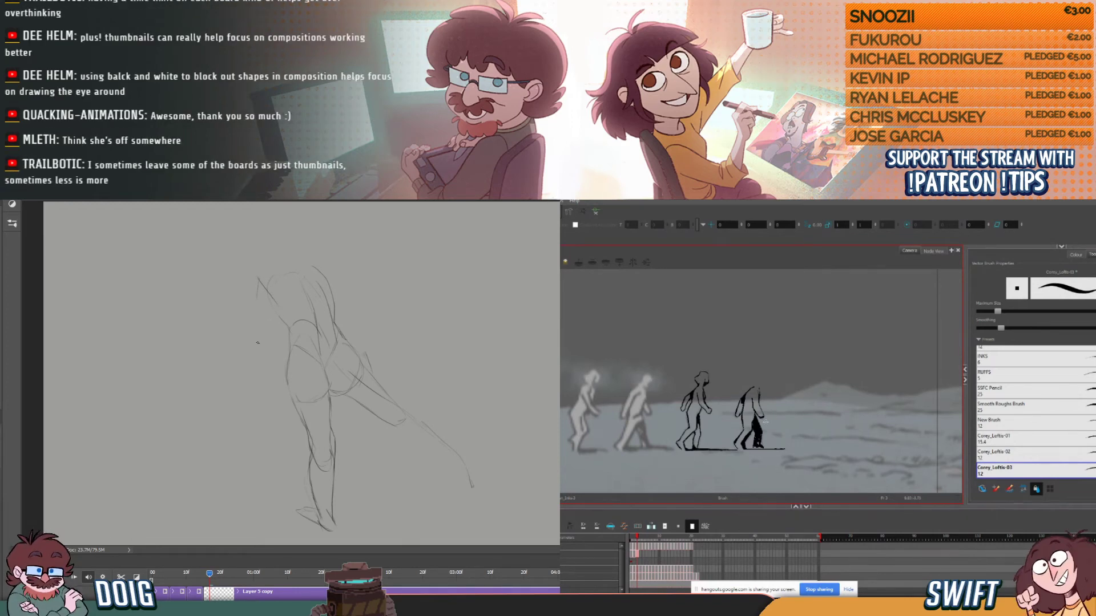
mouse_move(256, 303)
mouse_down()
mouse_move(265, 343)
mouse_move(276, 337)
mouse_up()
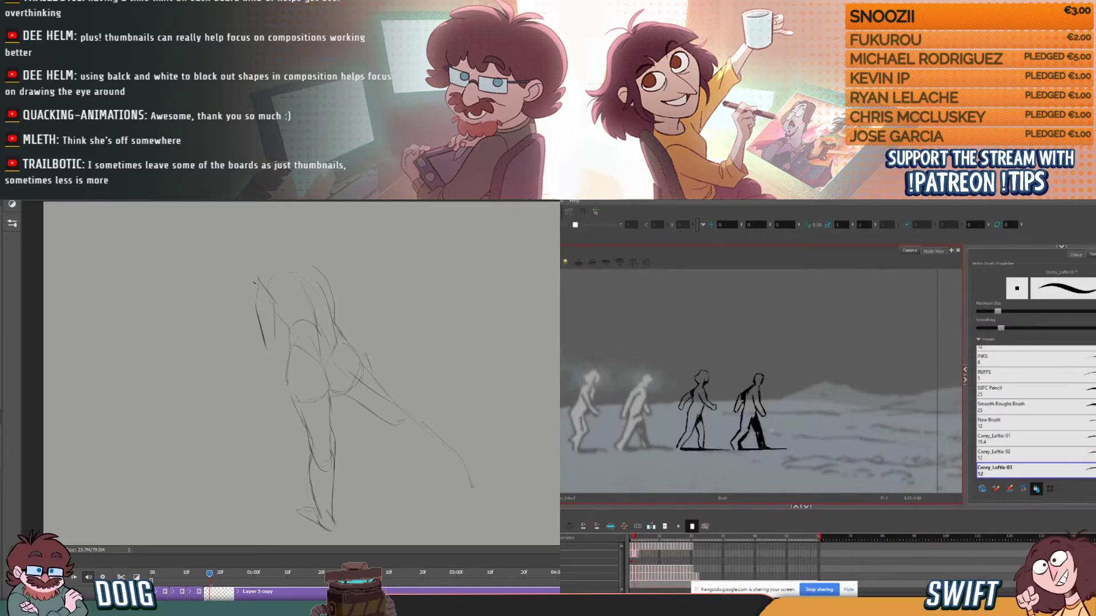
drag(253, 294, 259, 274)
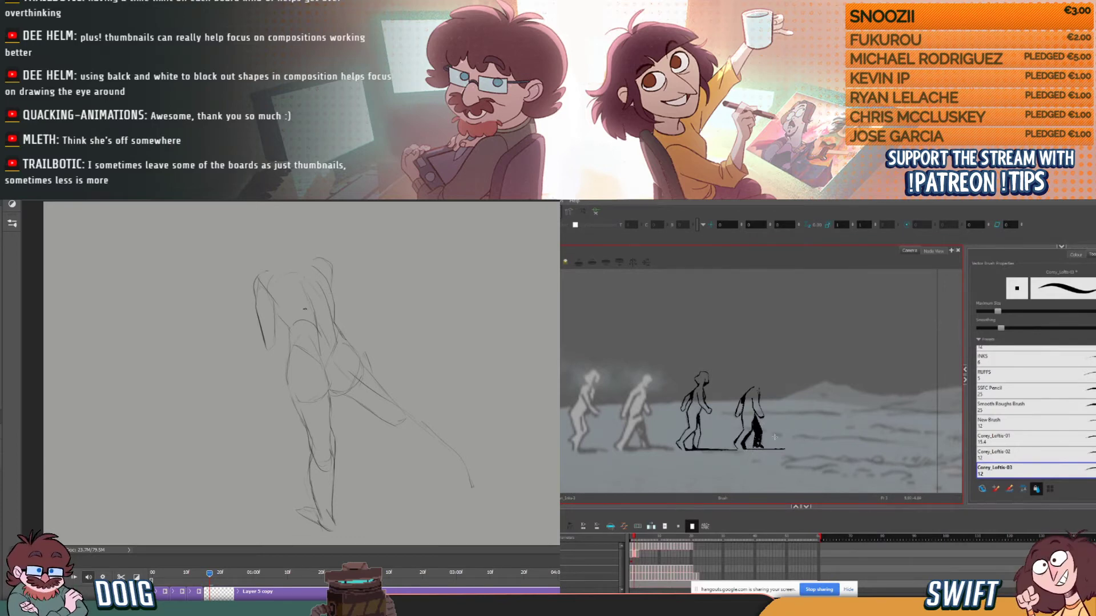
- Sketch the Photoshop figure's right arm bent outward at the elbow, with the forearm returning toward the hip
drag(332, 288, 359, 306)
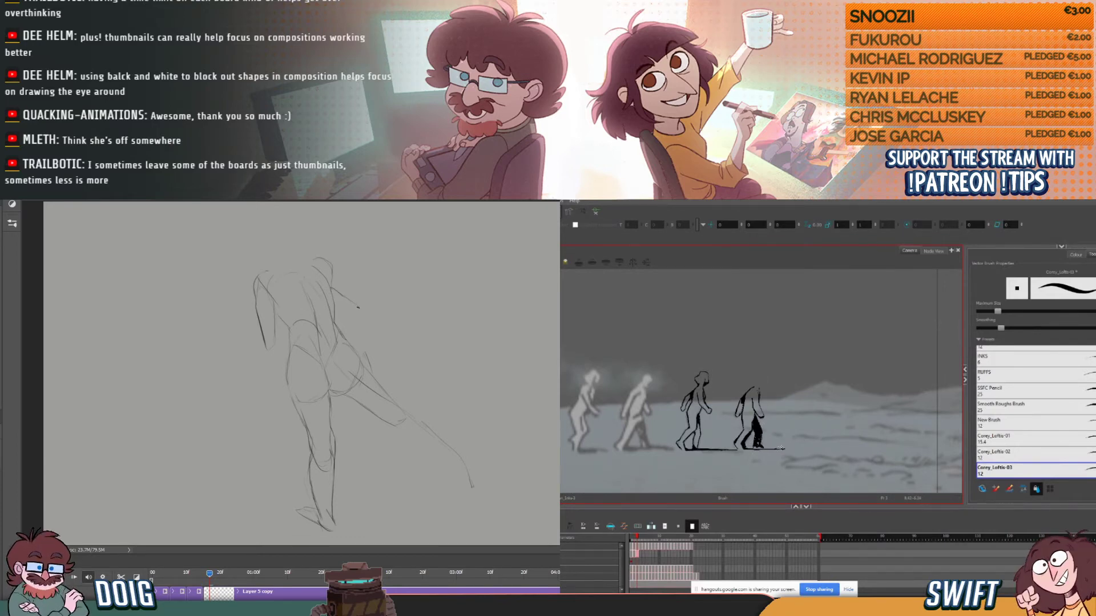
drag(332, 263, 354, 284)
drag(345, 320, 368, 297)
drag(345, 341, 371, 303)
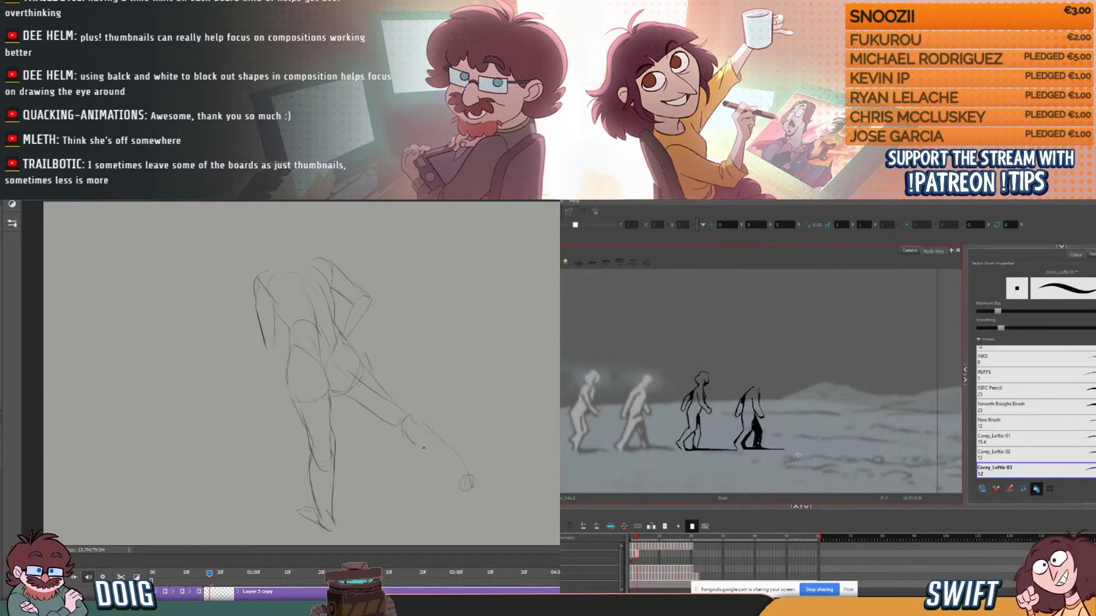
- Outline the trailing leg's calf from the knee to the ankle and sketch its foot
drag(419, 447, 460, 477)
drag(421, 425, 444, 443)
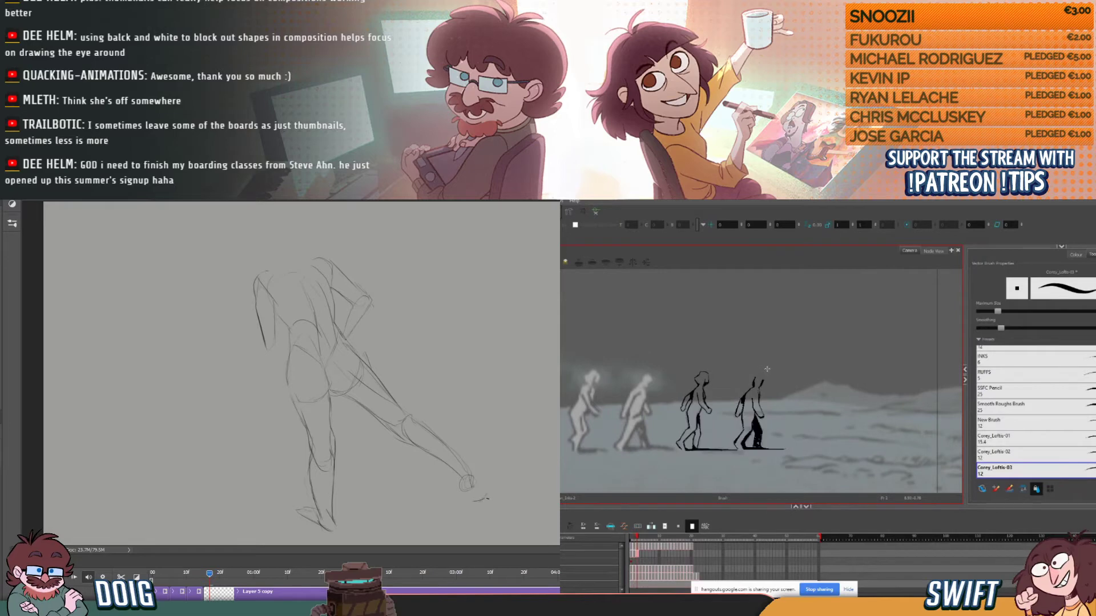
drag(474, 502, 488, 495)
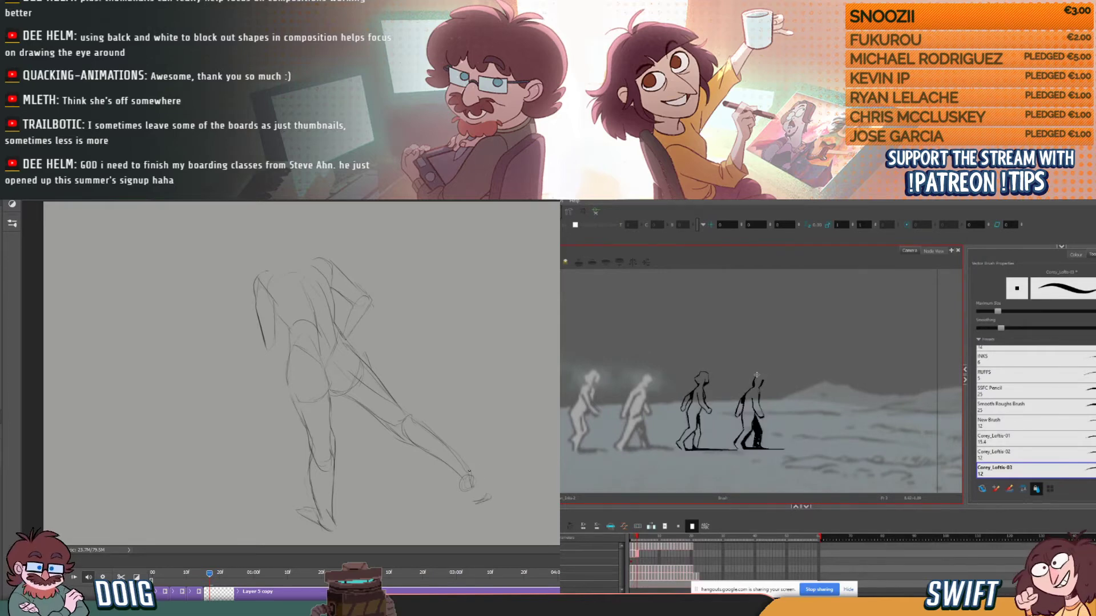
drag(486, 492, 490, 501)
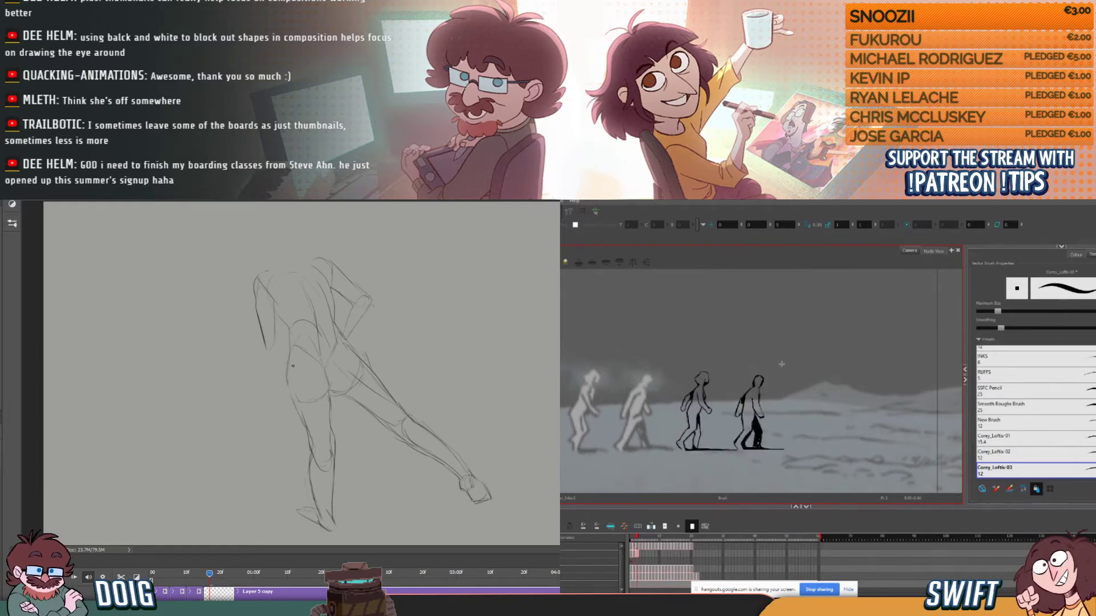
- Complete the rough figure's upper body with the left forearm against the hip, a round head and a shoulder line
mouse_move(286, 377)
mouse_down()
mouse_move(294, 405)
mouse_move(287, 383)
mouse_up()
drag(263, 356, 291, 402)
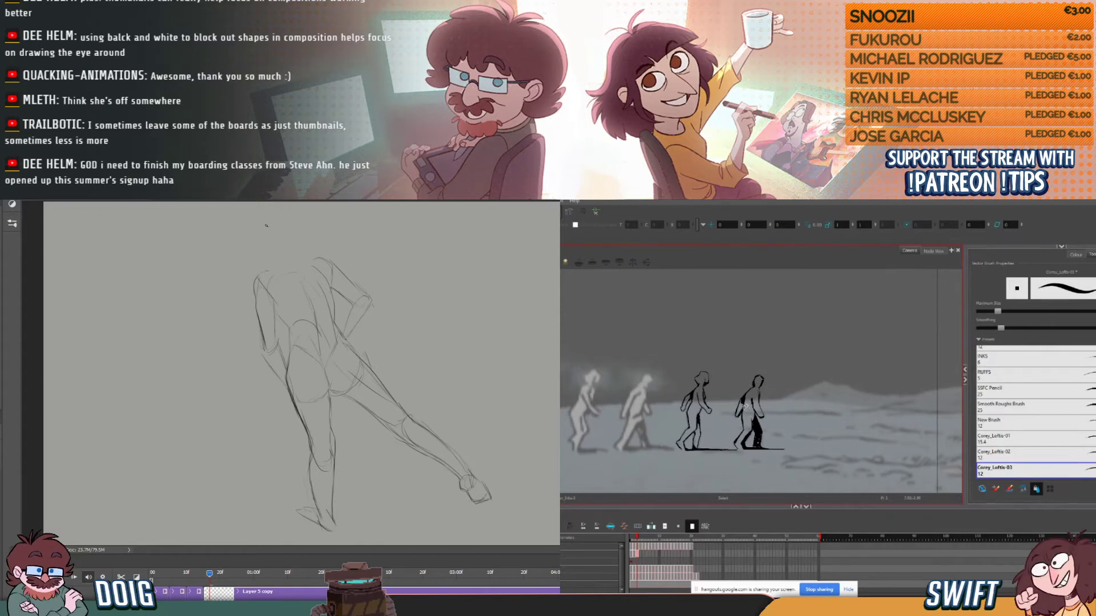
drag(276, 225, 273, 223)
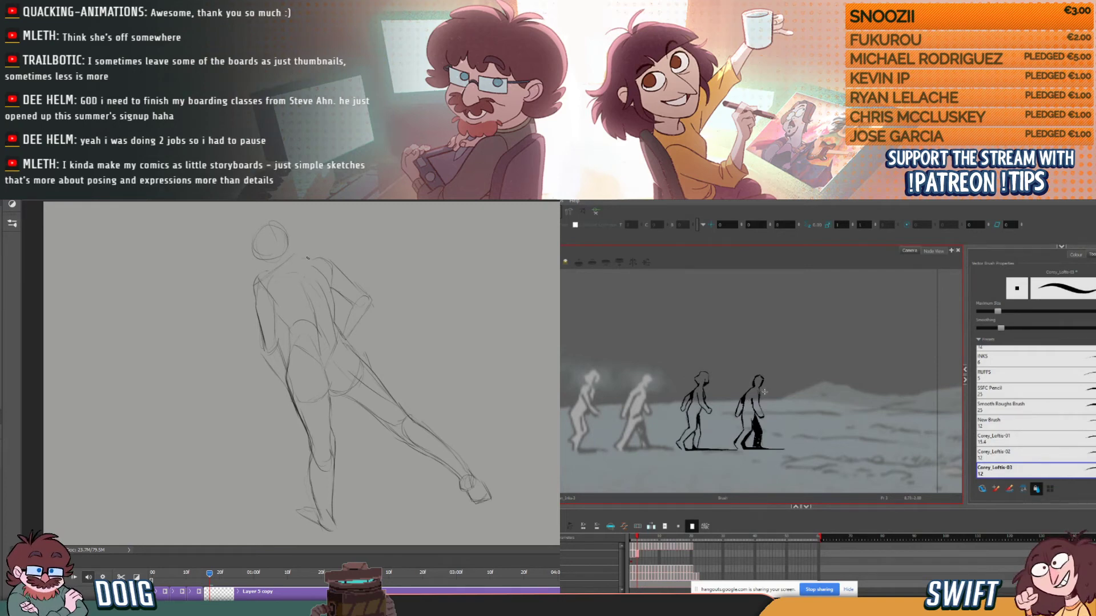
drag(291, 260, 306, 264)
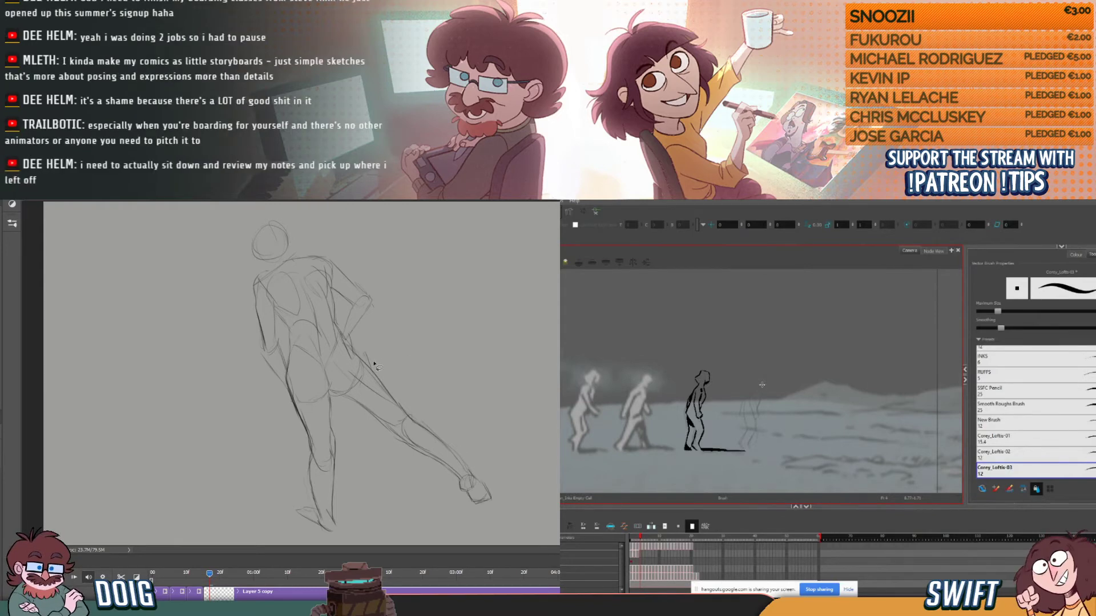
- Select the Photoshop figure's trailing leg and skew it slightly inward so its foot sits closer to the body
mouse_move(354, 349)
mouse_down()
mouse_move(333, 397)
mouse_move(437, 524)
mouse_move(356, 349)
mouse_up()
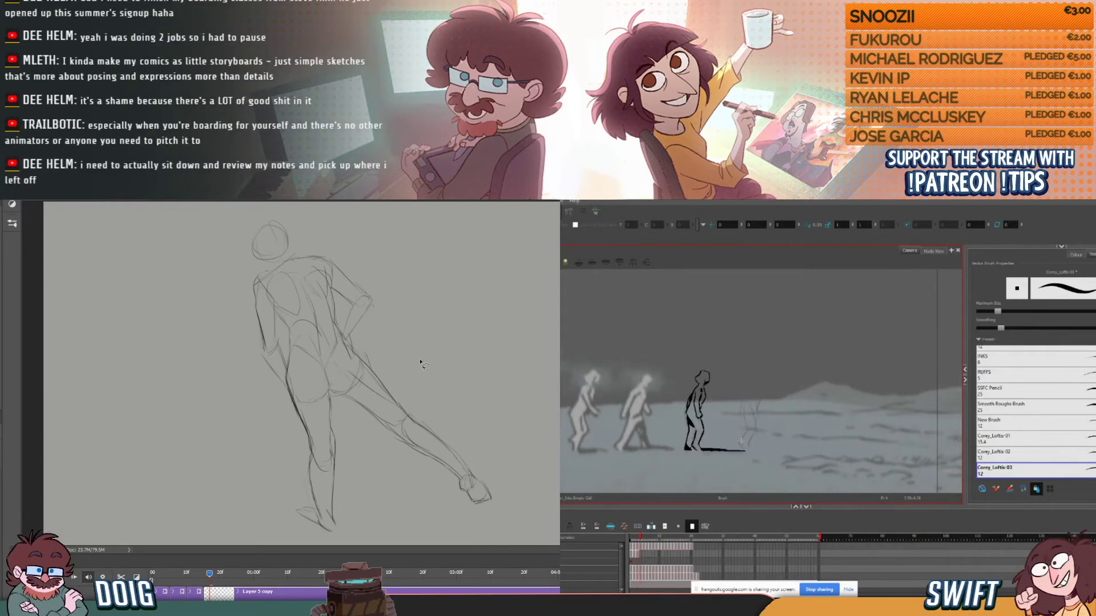
key(ctrl+t)
drag(467, 481, 460, 482)
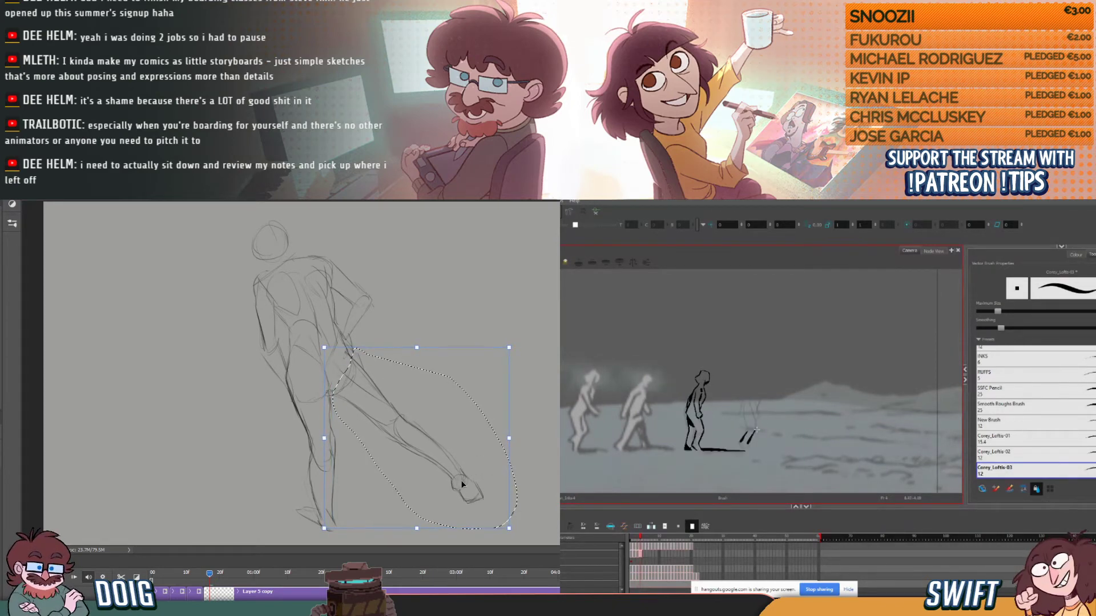
ctrl+click(510, 531)
drag(510, 531, 494, 528)
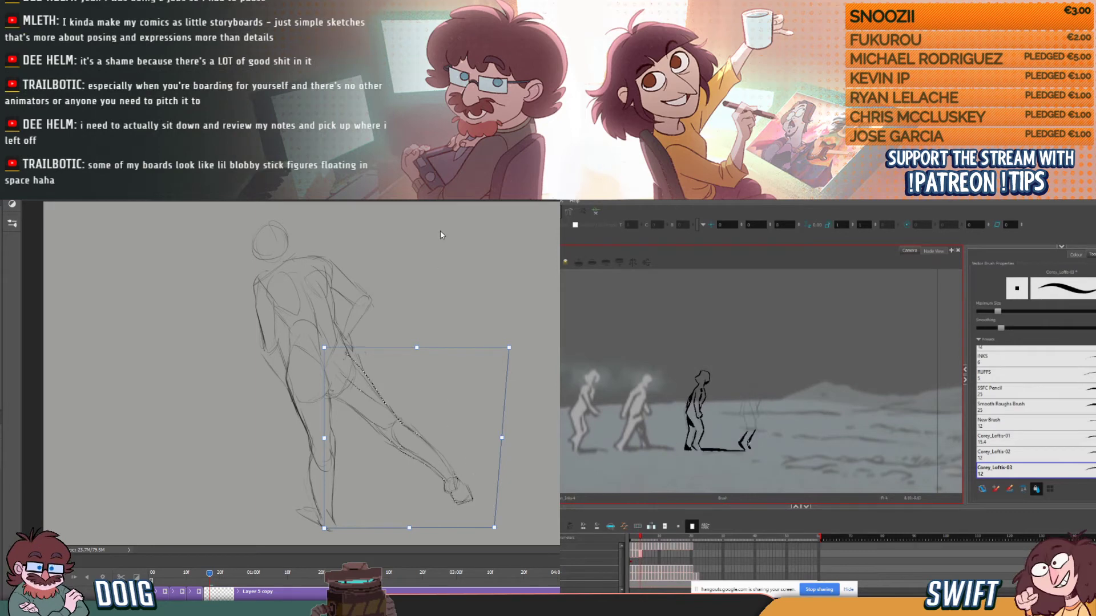
key(Return)
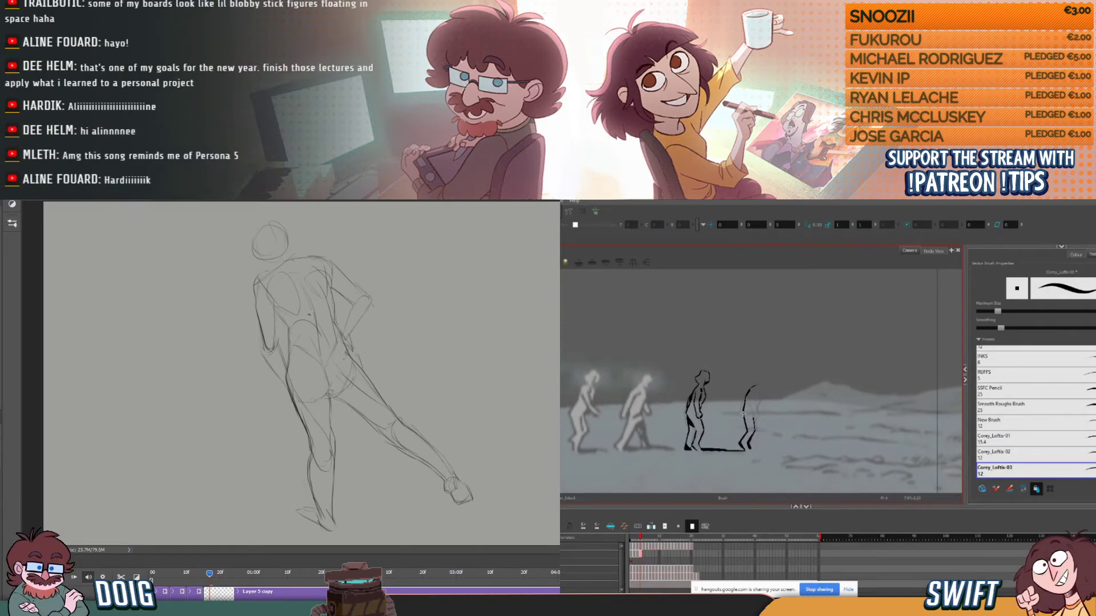
- Define the Photoshop figure's lower back and buttock crease, and darken the contour along the left hip
drag(311, 316, 315, 345)
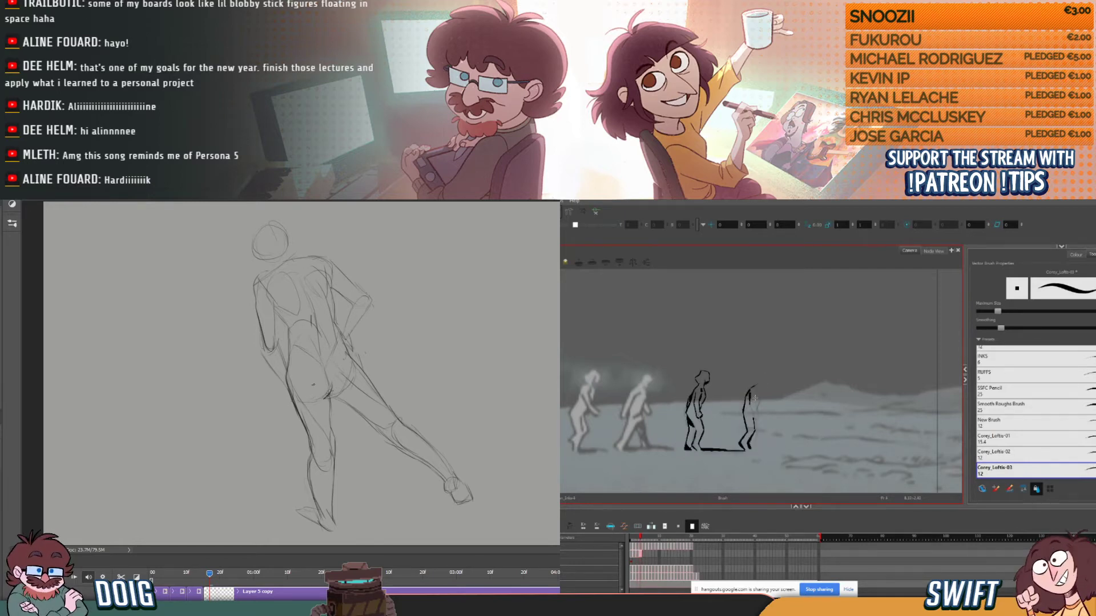
drag(328, 391, 337, 396)
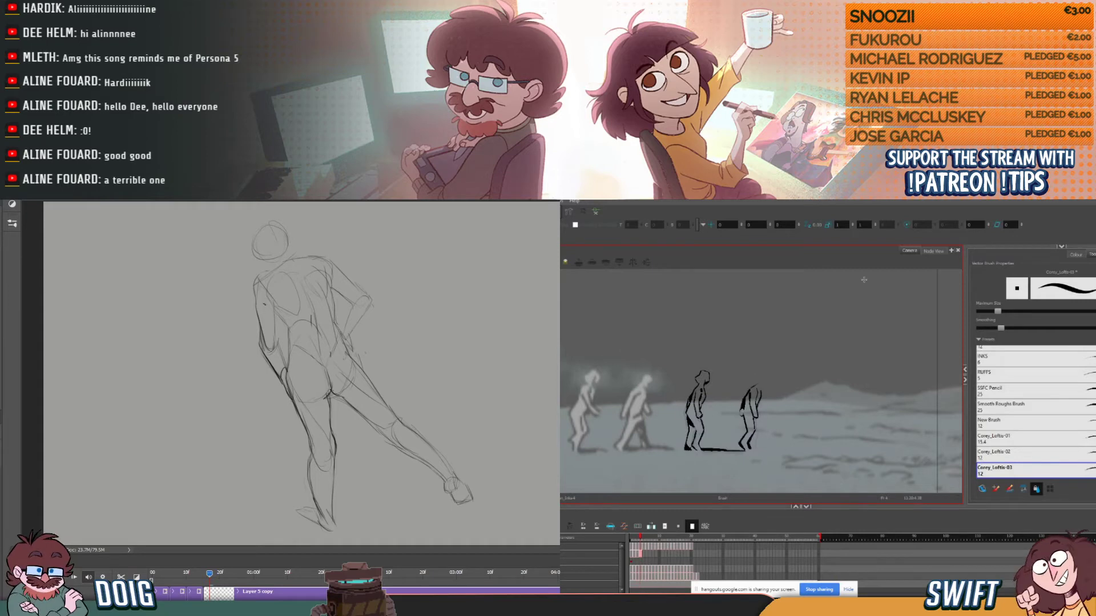
mouse_move(268, 370)
mouse_down()
mouse_move(265, 347)
mouse_move(281, 405)
mouse_up()
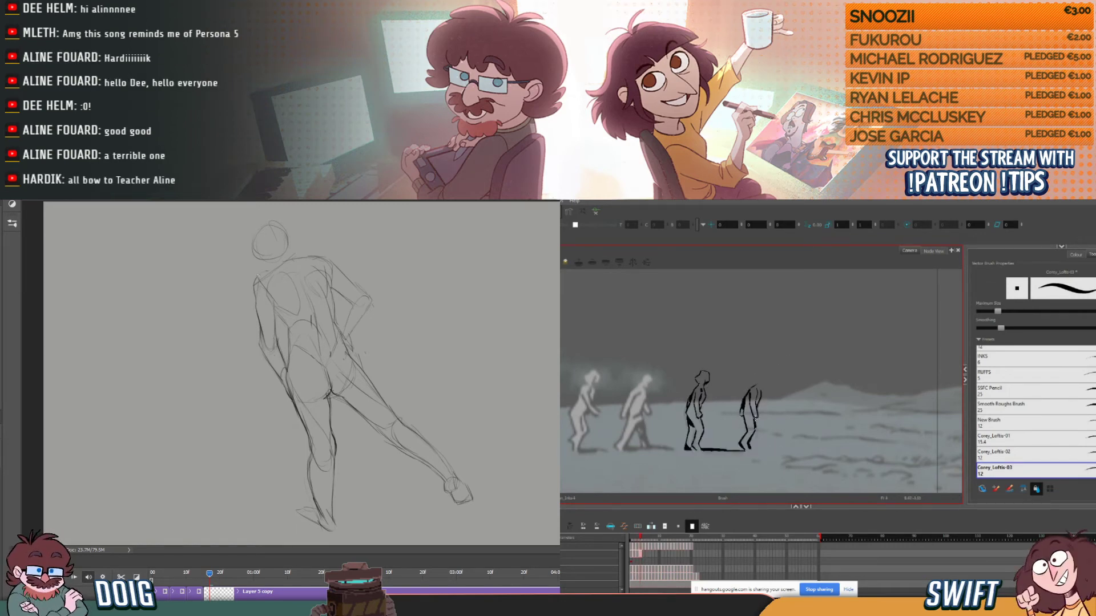
- Darken the Photoshop figure's left upper arm contour and compare the fourth walking figure with its neighbouring frames in Harmony
key(comma)
key(comma)
key(period)
key(period)
drag(253, 285, 257, 311)
key(comma)
key(comma)
key(period)
key(period)
- Fill the fourth walking figure's front lower leg with black, and firm up the Photoshop figure's line across the shoulders
drag(751, 441, 754, 436)
drag(257, 284, 284, 269)
drag(756, 433, 753, 446)
drag(284, 270, 312, 258)
key(comma)
key(period)
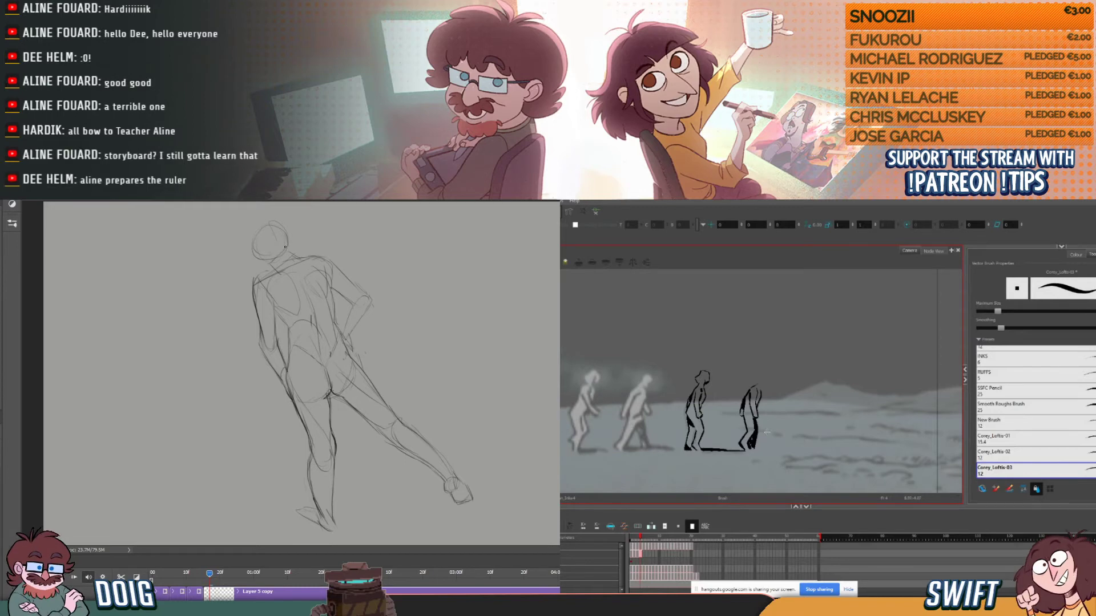
- Ink the fourth walking figure's head against the adjacent frame, and redraw the Photoshop figure's head larger with a neck
key(comma)
mouse_move(277, 221)
mouse_down()
mouse_move(287, 235)
mouse_move(243, 235)
mouse_move(272, 217)
mouse_move(288, 239)
mouse_up()
key(period)
key(comma)
key(period)
key(comma)
key(period)
key(comma)
key(period)
key(comma)
key(period)
key(comma)
drag(242, 240, 263, 268)
key(period)
key(comma)
key(period)
key(comma)
key(period)
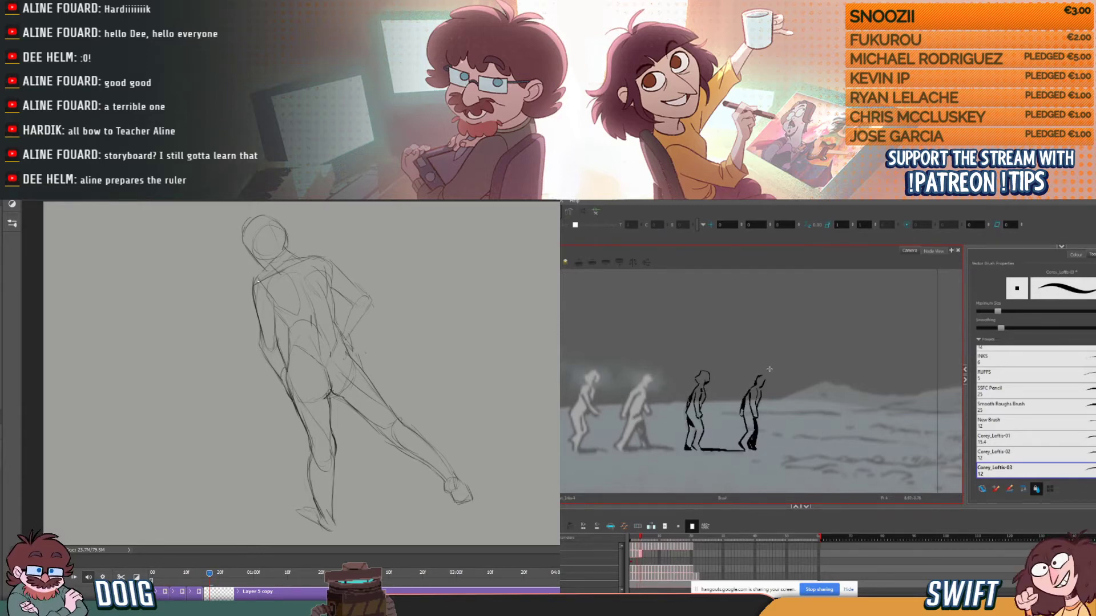
- Reinforce the Photoshop figure's left shoulder contour and touch up the lines of the fourth walking figure's head in Harmony
drag(254, 285, 266, 274)
key(comma)
key(period)
key(e)
key(alt+s)
click(761, 382)
key(b)
key(alt+b)
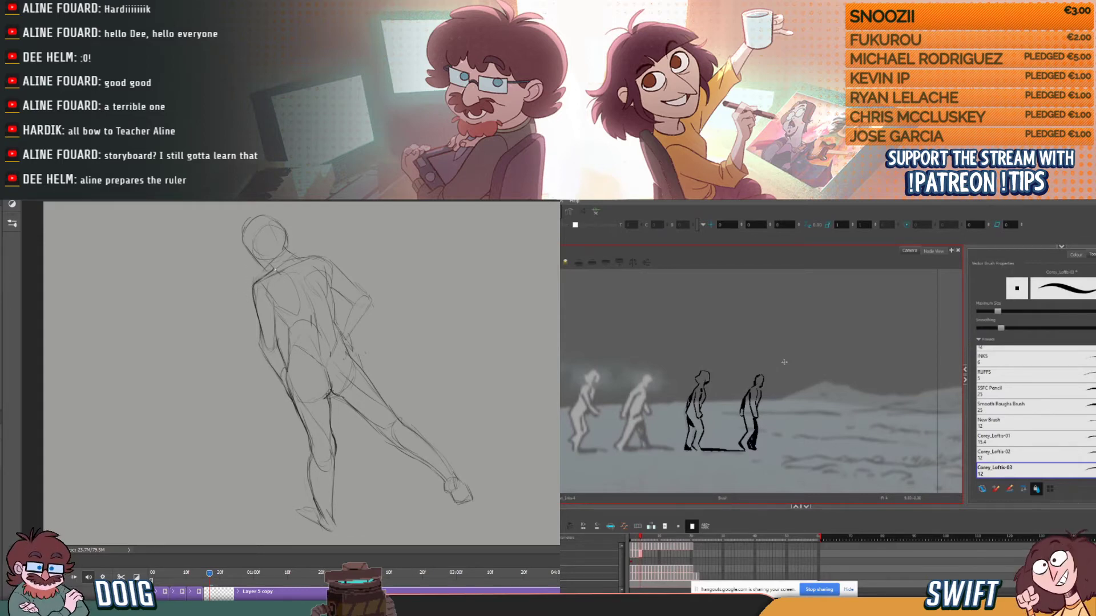
- Compare the fourth walking figure's head with the adjacent frame, select its face line, and strengthen the Photoshop figure's right shoulder
key(comma)
key(period)
key(comma)
key(period)
key(comma)
key(period)
key(alt+s)
drag(327, 255, 339, 271)
click(764, 381)
key(alt+b)
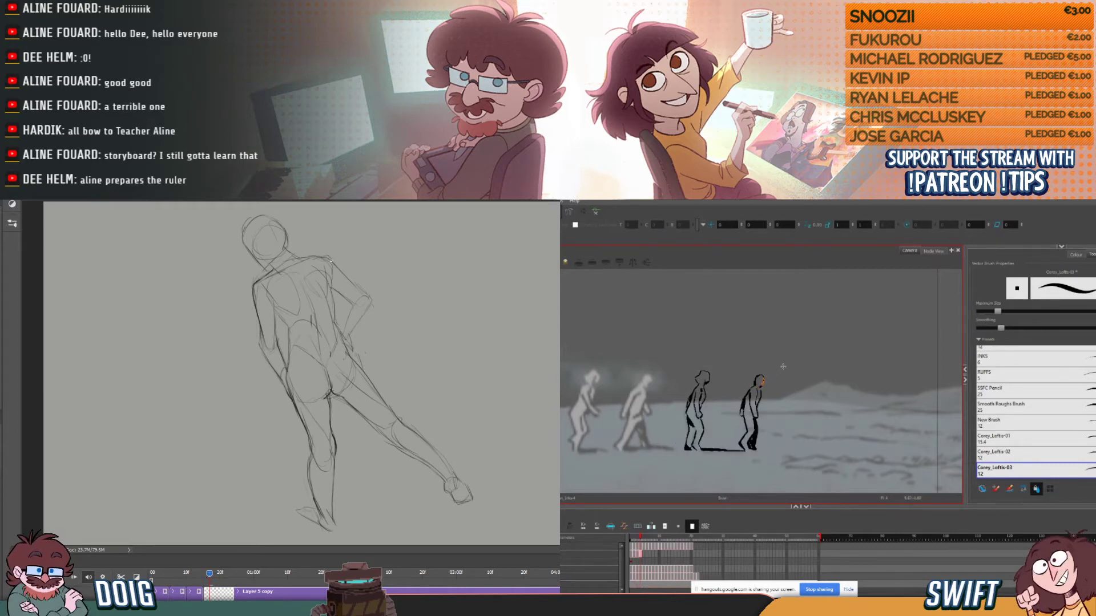
- Reselect the fourth walking figure's face line and shift it slightly to match the head in the adjacent frame
key(comma)
key(period)
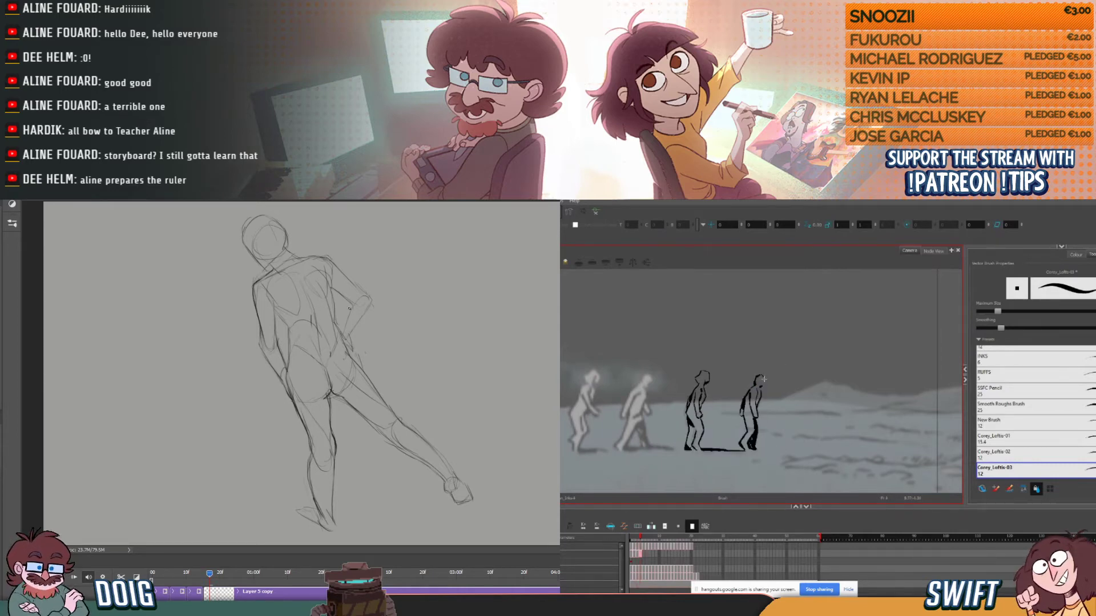
key(comma)
key(period)
key(comma)
key(period)
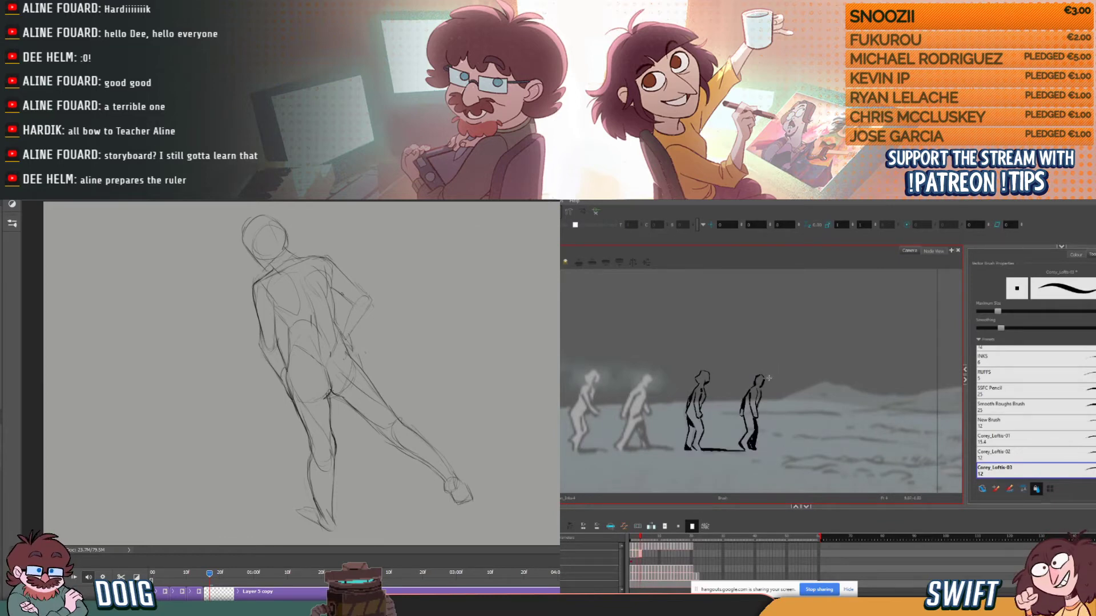
click(763, 381)
click(769, 385)
click(764, 383)
drag(771, 391, 764, 385)
click(797, 362)
key(alt+b)
- Darken the Photoshop figure's outer trailing thigh down to the knee, and clean the walking figure's face with a smaller eraser
mouse_move(362, 363)
mouse_down()
mouse_move(395, 414)
mouse_move(359, 375)
mouse_move(385, 407)
mouse_up()
key(e)
key([)
key([)
key([)
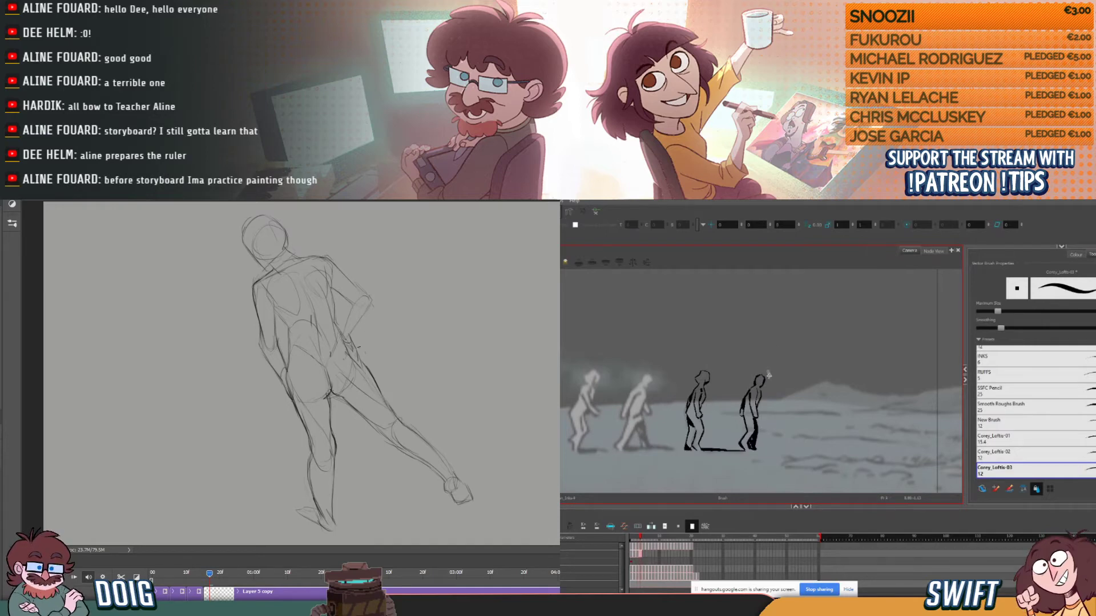
key(alt+e)
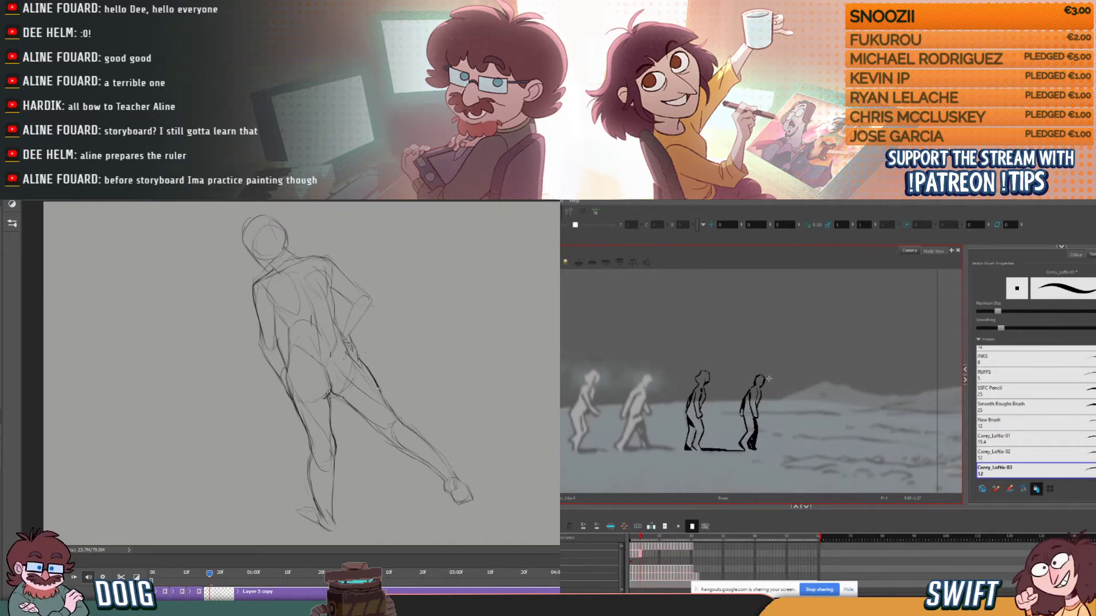
drag(365, 365, 400, 419)
key(comma)
key(period)
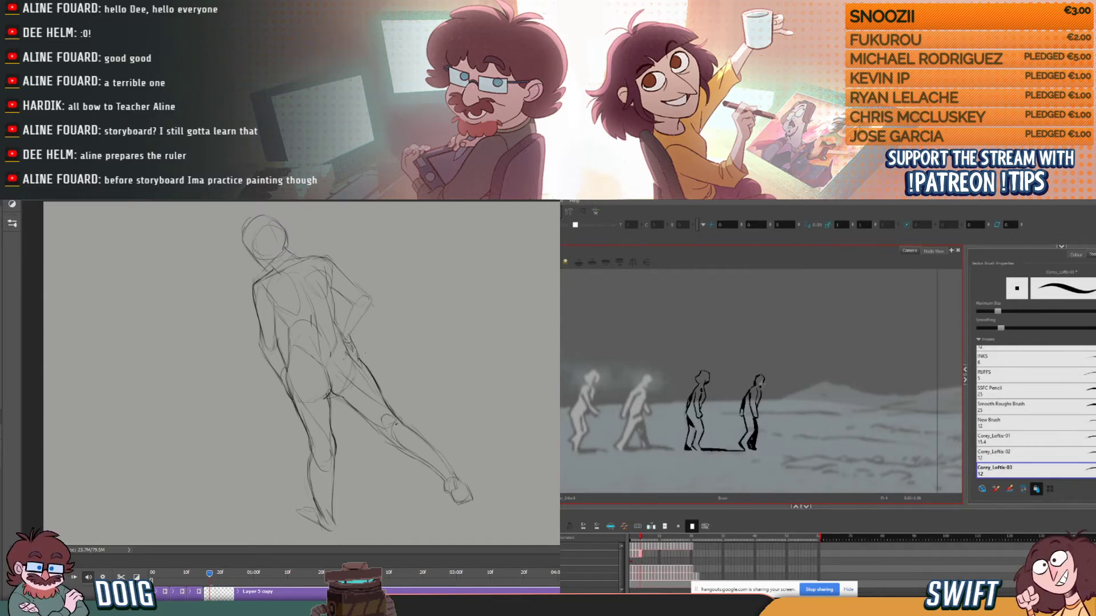
- Compare the fourth walking figure's head and pose with the neighbouring frame
key(comma)
key(period)
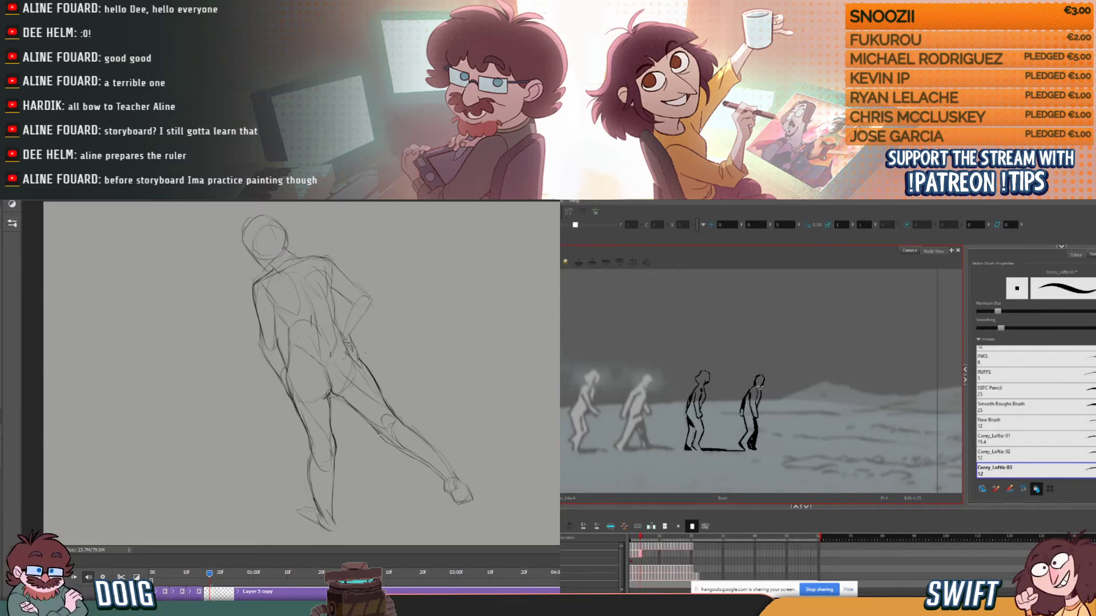
key(comma)
key(period)
key(comma)
key(period)
key(alt+e)
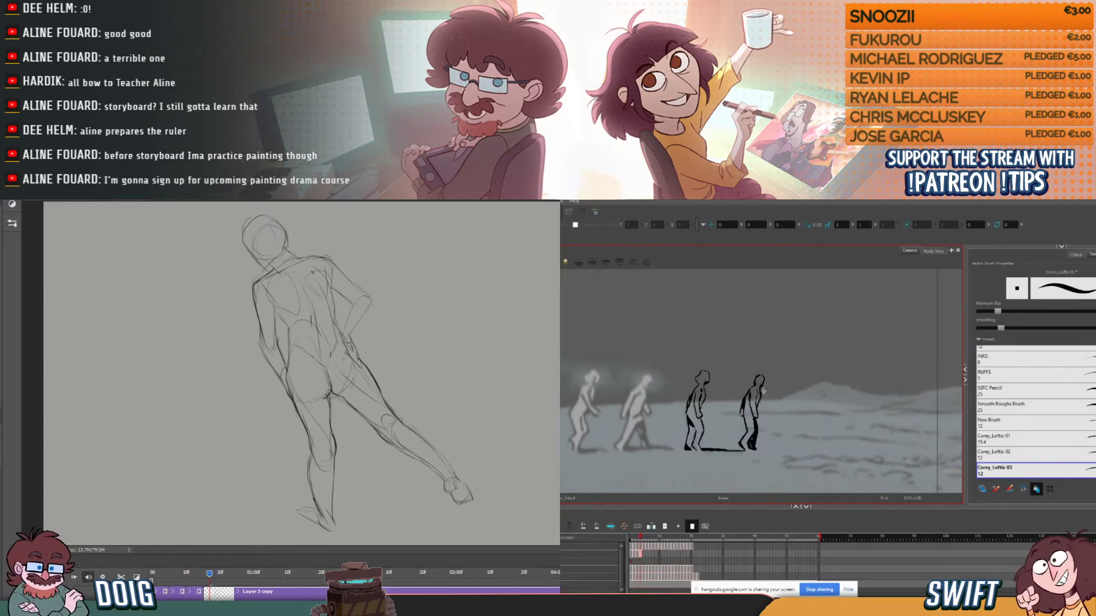
key(comma)
key(period)
- Sketch long hair falling from the crown down both sides of the Photoshop figure's head to the shoulders
drag(243, 267, 259, 282)
key(alt+b)
drag(236, 230, 237, 262)
drag(252, 215, 237, 268)
key(comma)
key(period)
key(comma)
key(period)
key(comma)
key(period)
key(comma)
drag(257, 250, 284, 254)
key(period)
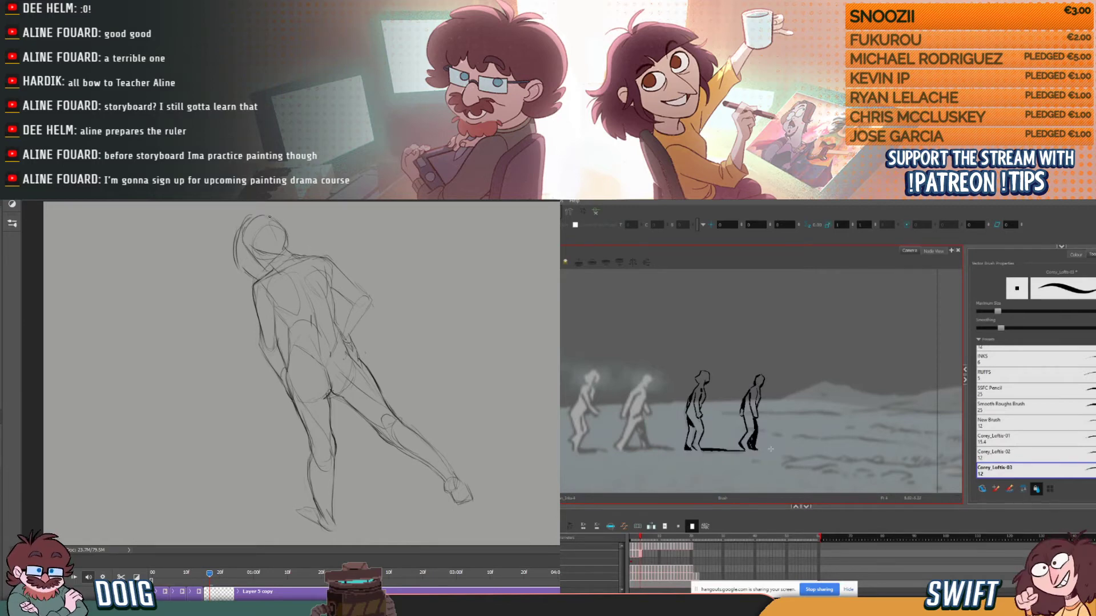
drag(273, 218, 309, 255)
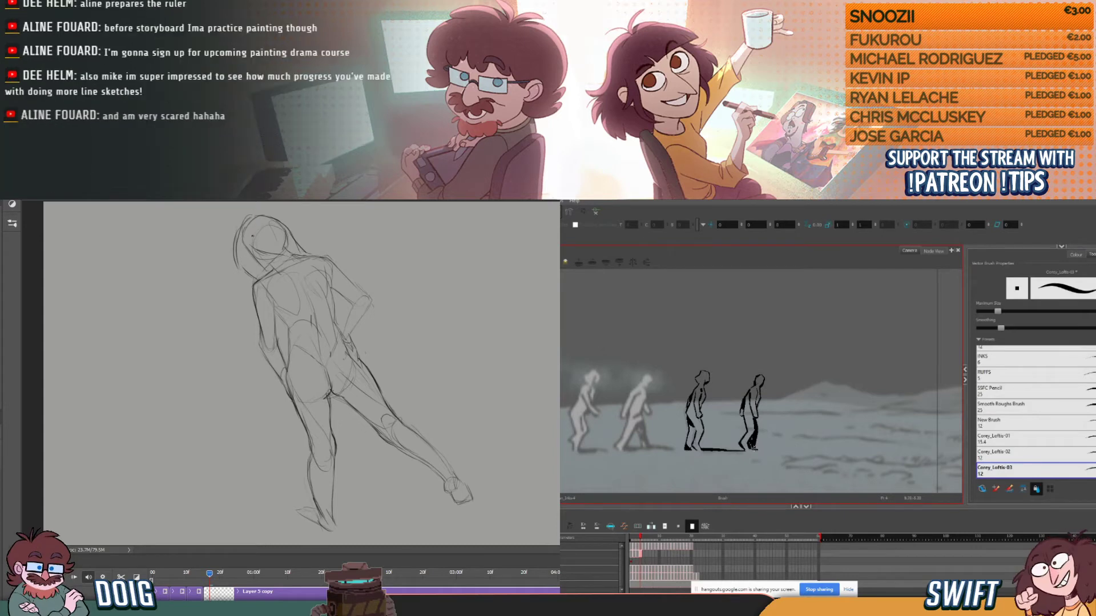
- Ink a horizontal cast shadow line along the ground ahead of the fourth walking figure's feet
mouse_move(783, 435)
mouse_down()
mouse_move(812, 421)
mouse_move(768, 449)
mouse_move(802, 449)
mouse_up()
key(ctrl+z)
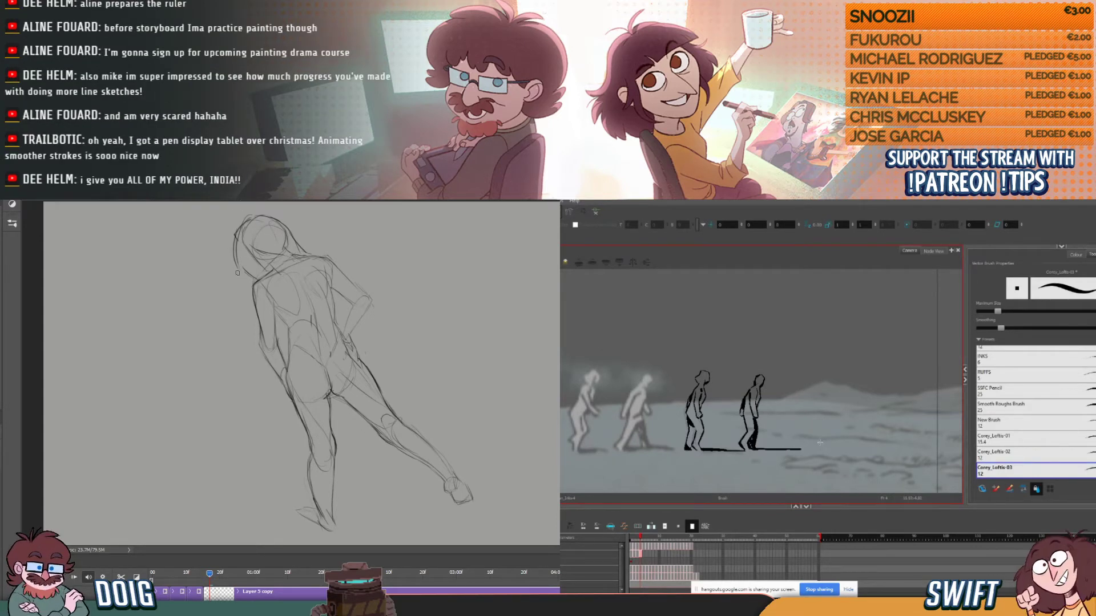
mouse_move(752, 449)
mouse_down()
mouse_move(811, 447)
mouse_move(755, 449)
mouse_move(798, 449)
mouse_up()
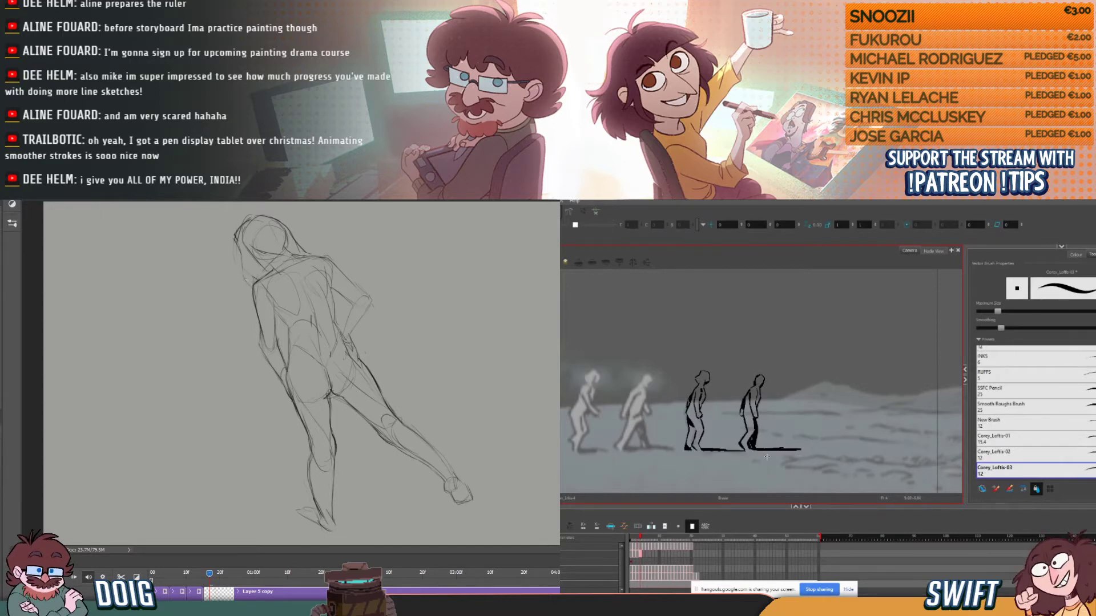
mouse_move(753, 453)
mouse_down()
mouse_move(806, 452)
mouse_move(770, 452)
mouse_up()
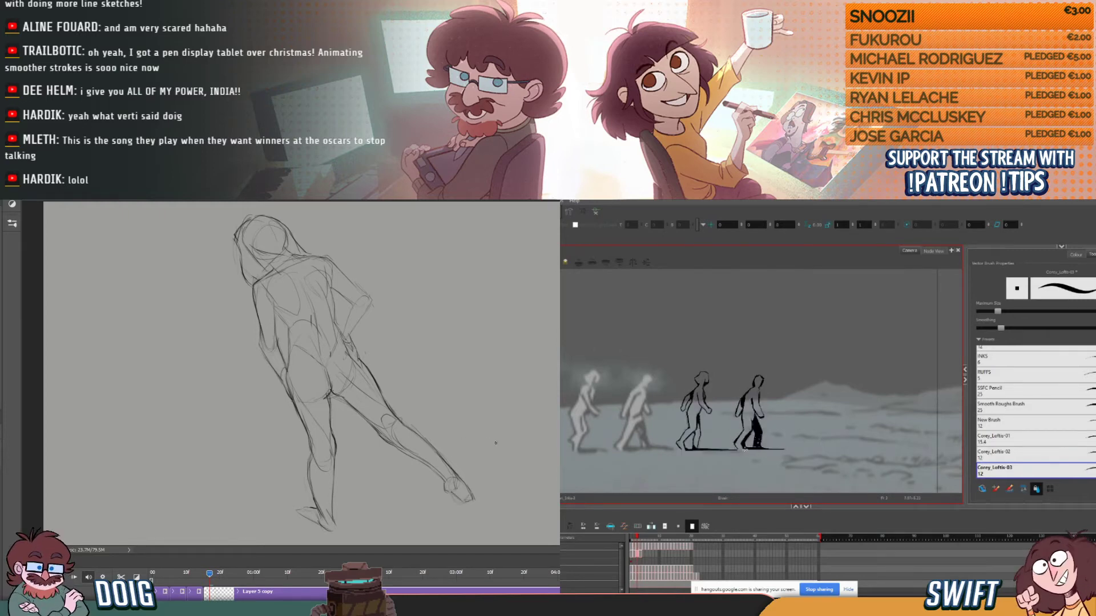
drag(745, 450, 811, 445)
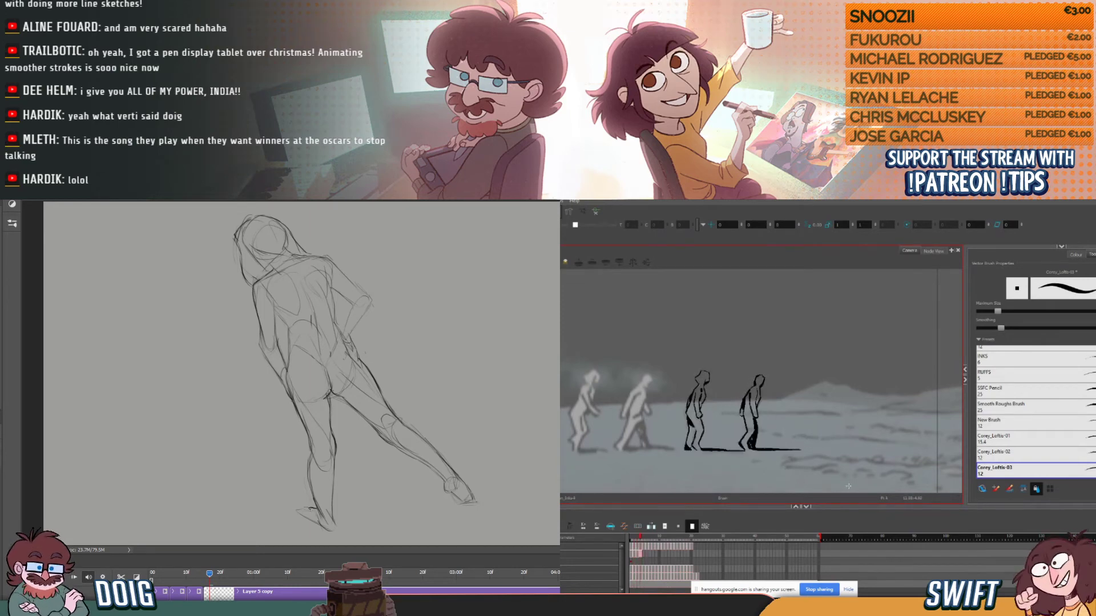
- Select the fourth walking figure's ground shadow line and nudge it up slightly beneath the feet
click(776, 450)
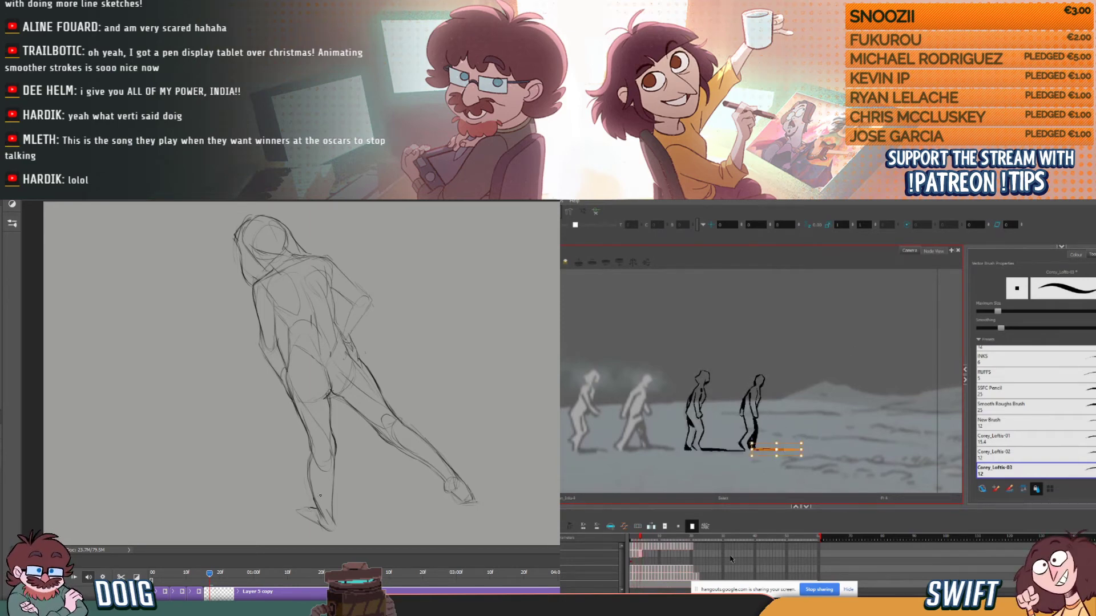
key(Up)
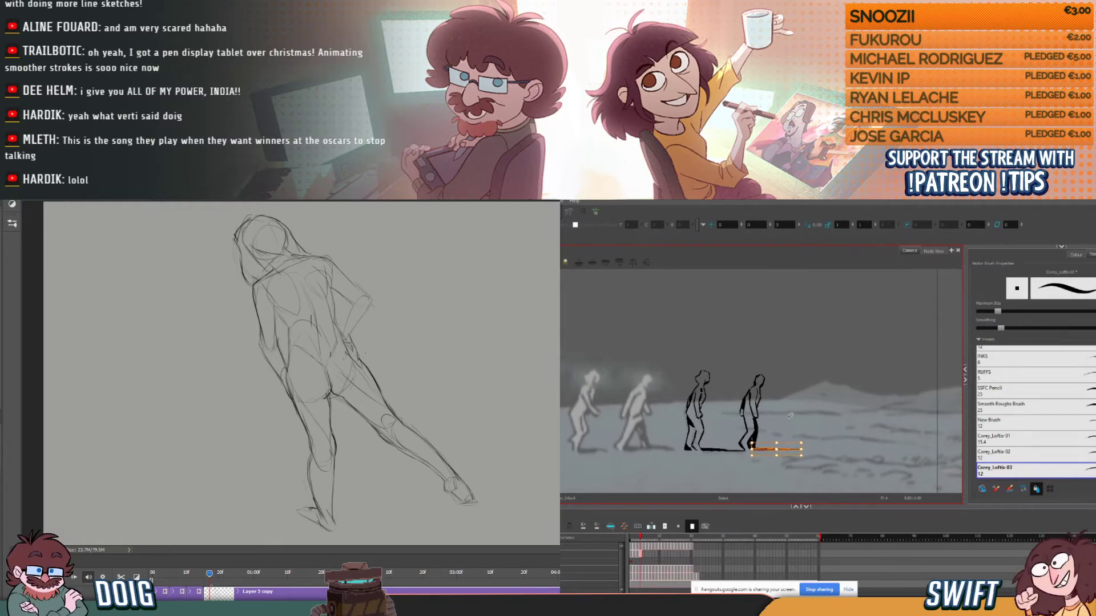
drag(752, 449, 753, 449)
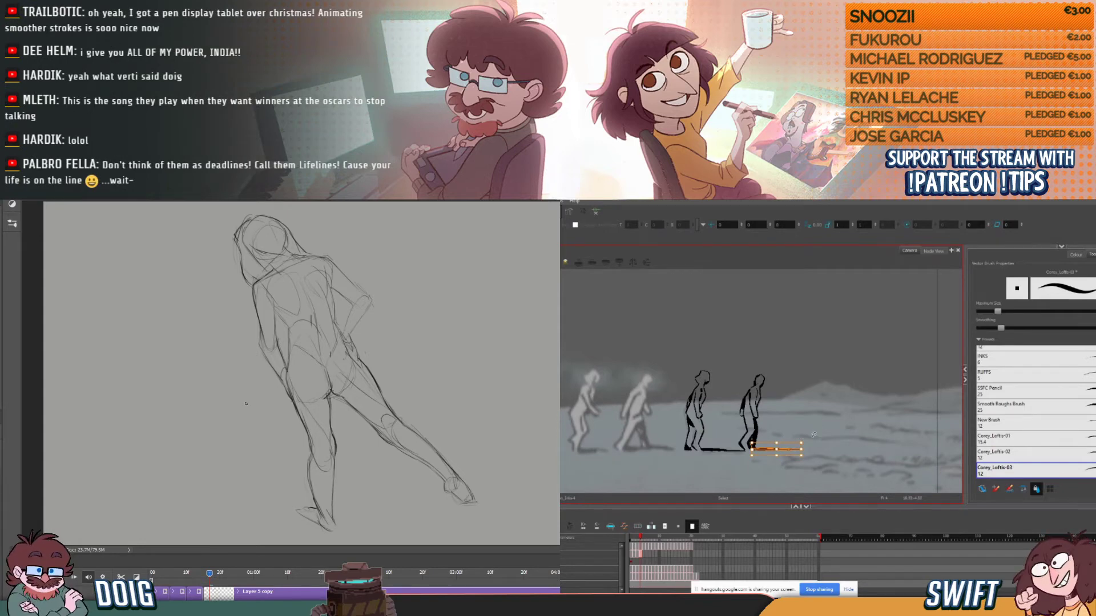
click(807, 440)
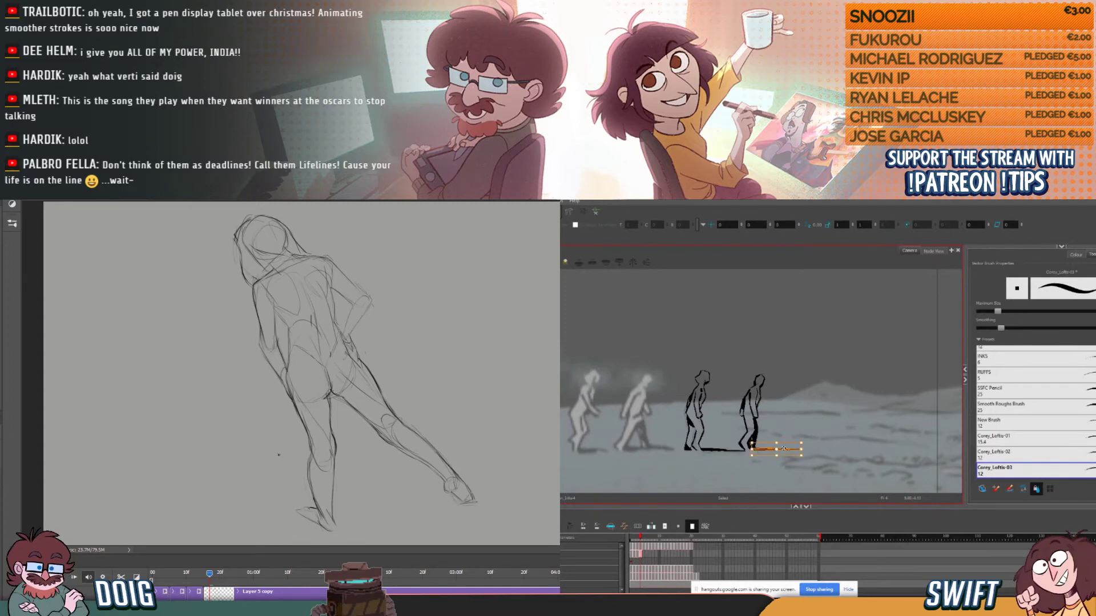
drag(806, 439, 808, 438)
key(alt+b)
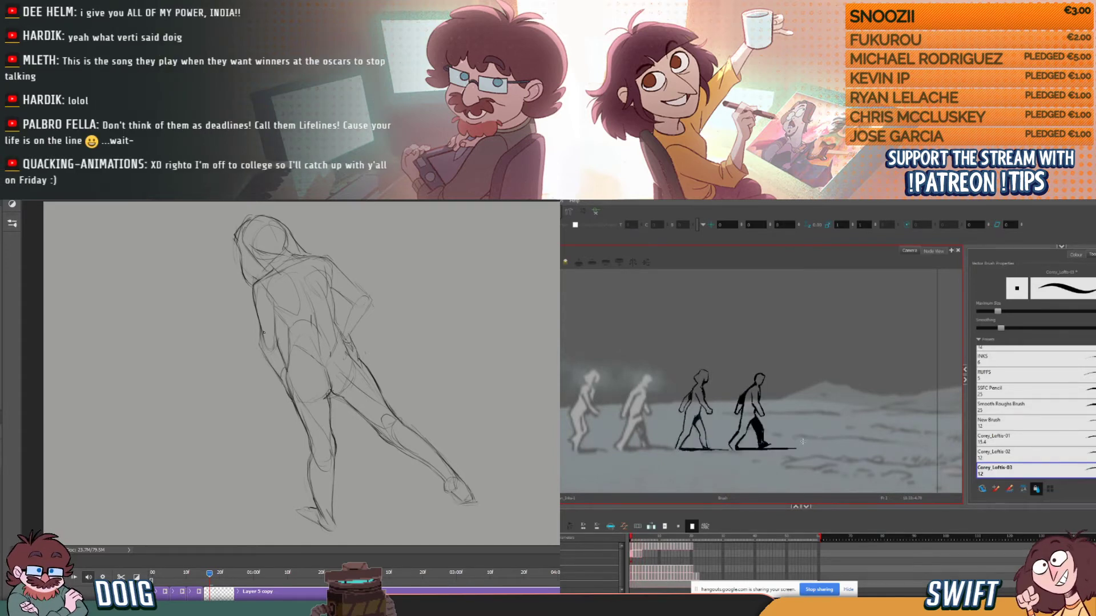
- Adjust the fourth walking figure's ground shadow on the earlier wide-stride frames, checking it against the adjacent drawings
key(alt+s)
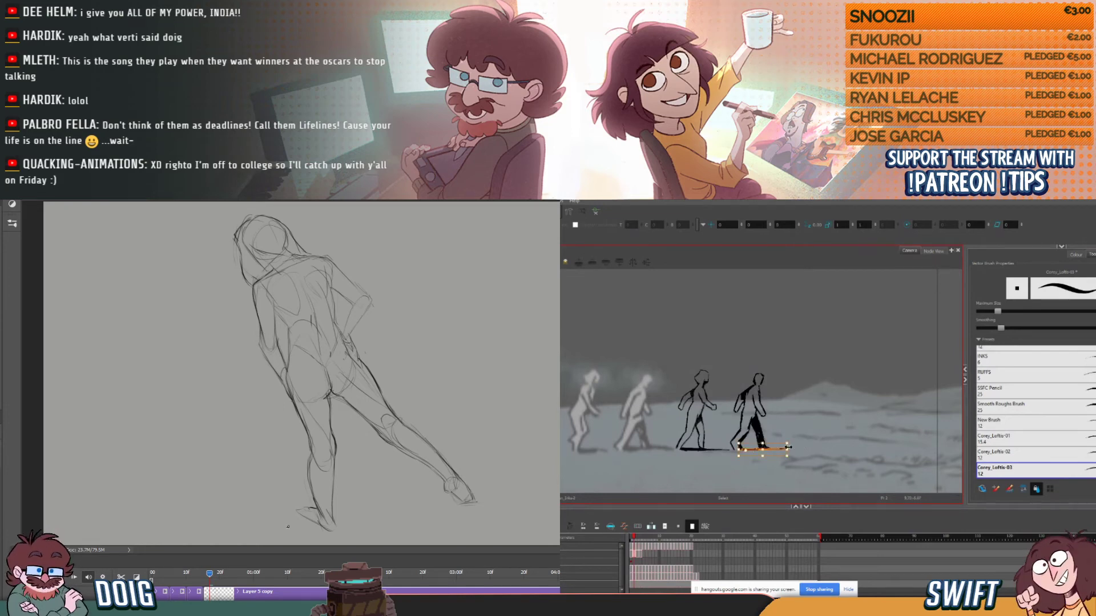
click(813, 446)
key(alt+b)
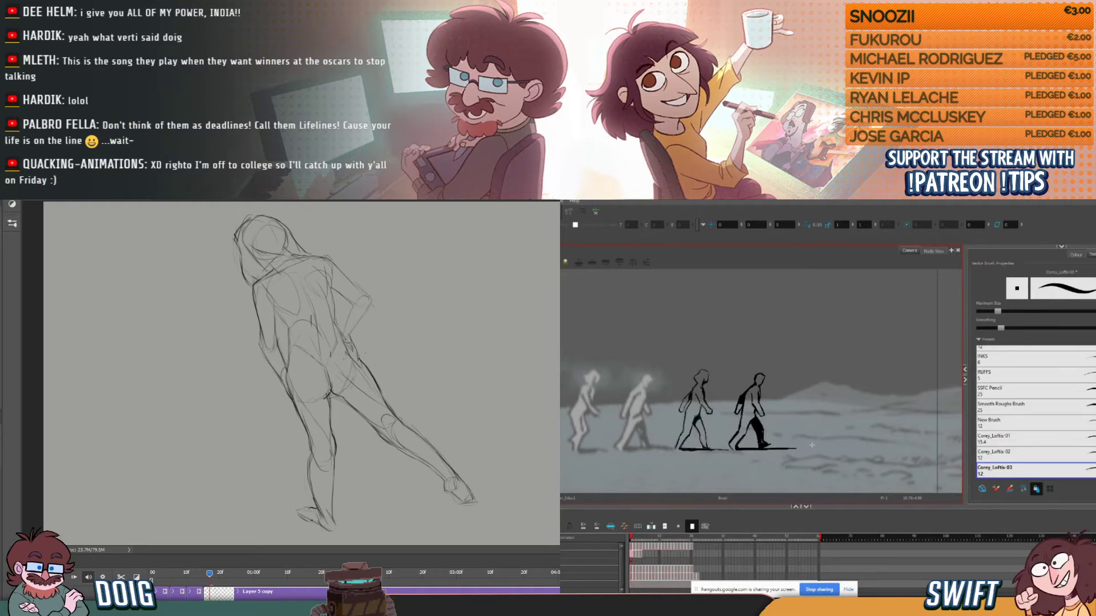
key(period)
key(period)
key(comma)
key(comma)
key(period)
click(781, 449)
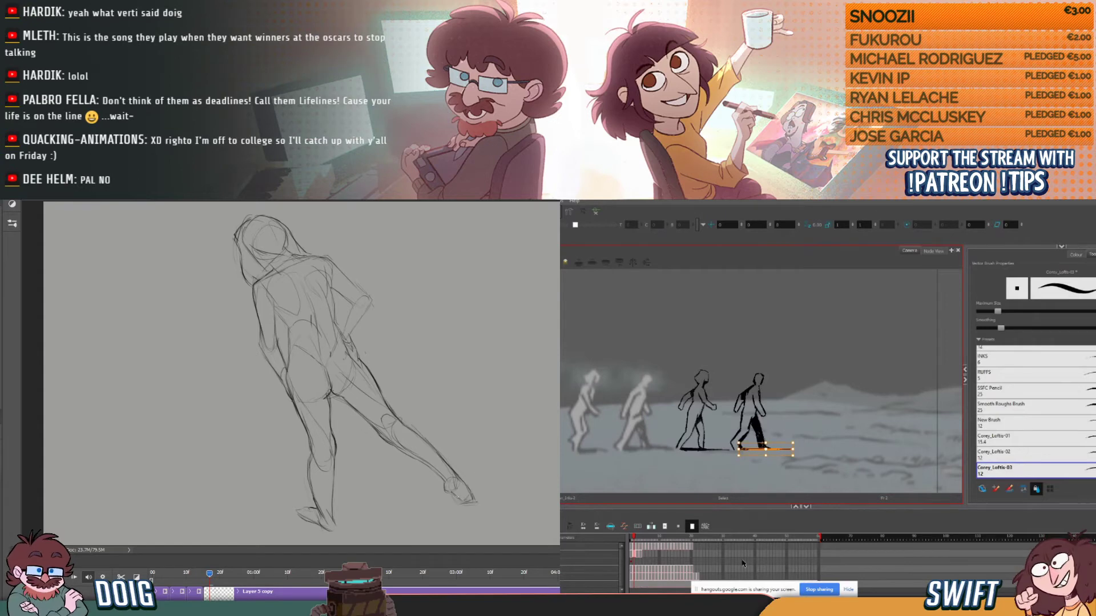
key(alt+b)
- Compare the early stride frames and adjust the ground shadow line on the frame where the front leg takes weight
key(comma)
key(period)
key(comma)
key(period)
key(period)
key(comma)
key(comma)
key(period)
key(period)
key(comma)
key(period)
key(comma)
key(period)
drag(783, 444, 777, 455)
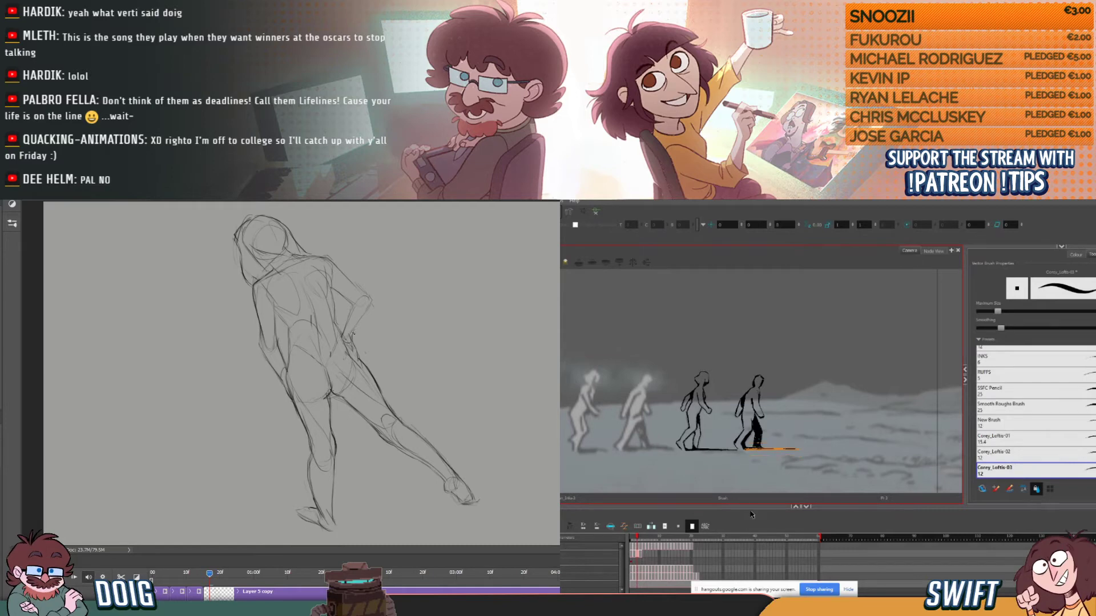
key(alt+b)
- Step back and forth through the walk cycle frames to check the continuity of the fourth figure's ground shadow
key(period)
key(comma)
key(period)
key(comma)
key(comma)
key(comma)
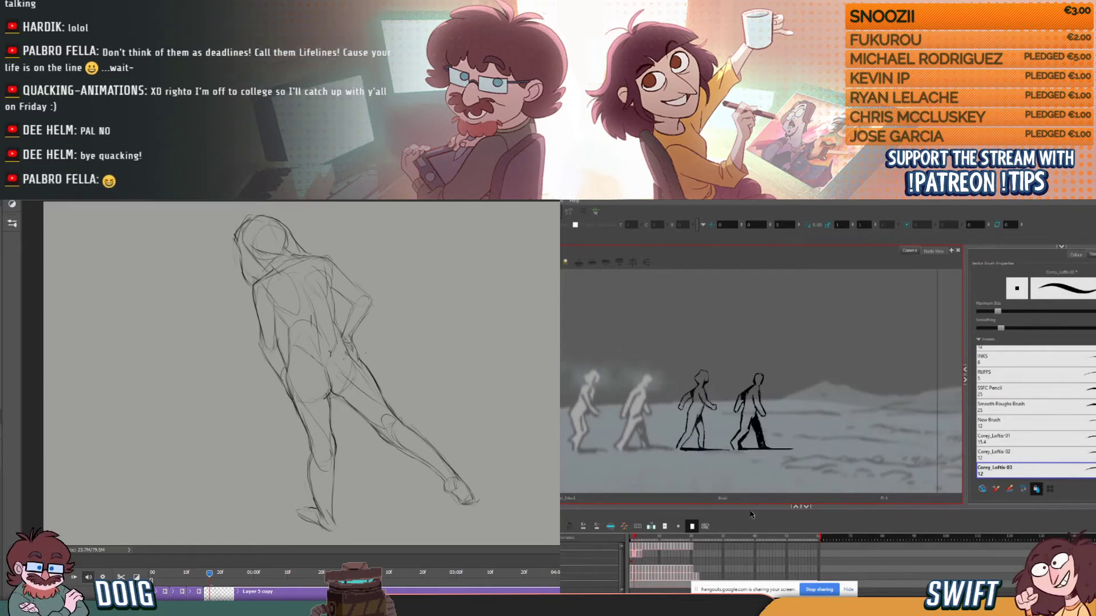
key(period)
key(period)
key(period)
key(comma)
key(period)
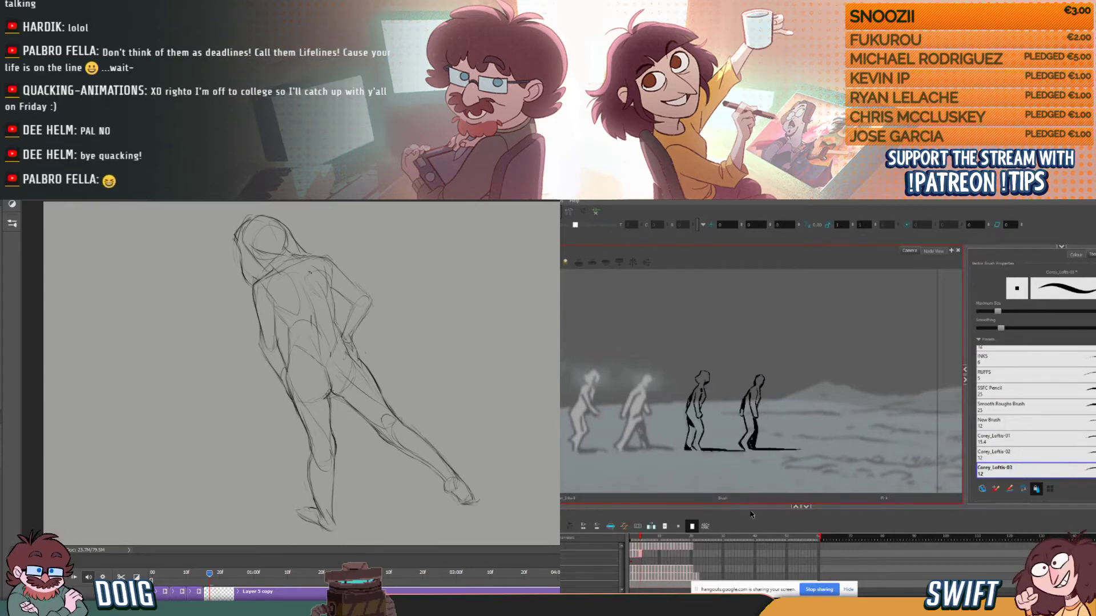
- Select the fourth walking figure's ground shadow on the feet-together frame, adjust its height slightly and touch up the line beside the feet
key(alt+s)
click(783, 452)
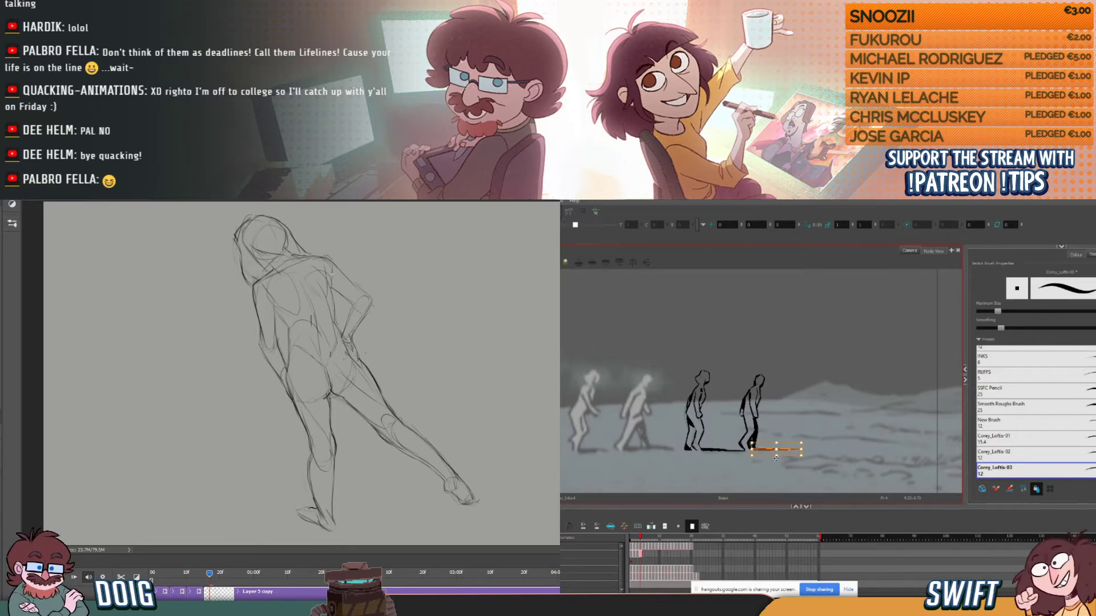
click(777, 455)
click(777, 457)
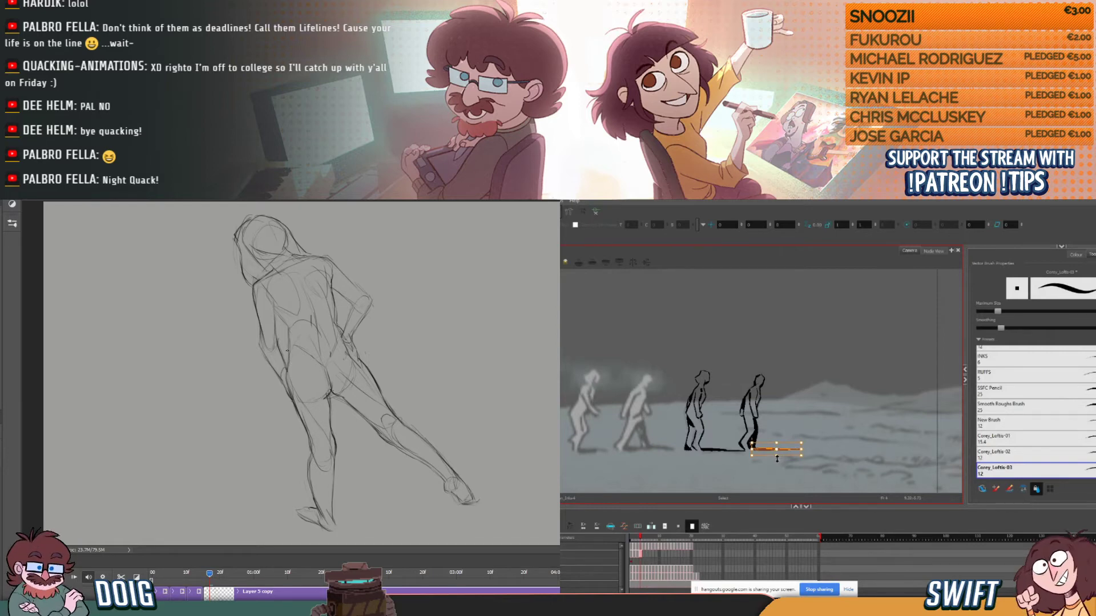
drag(777, 459, 777, 458)
click(820, 466)
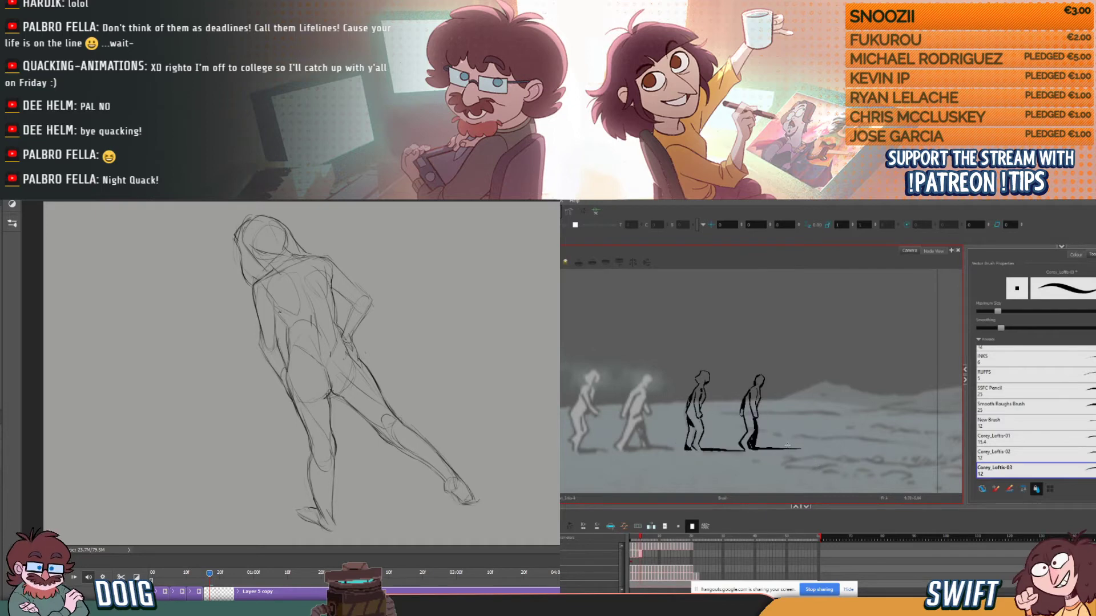
click(766, 448)
click(776, 468)
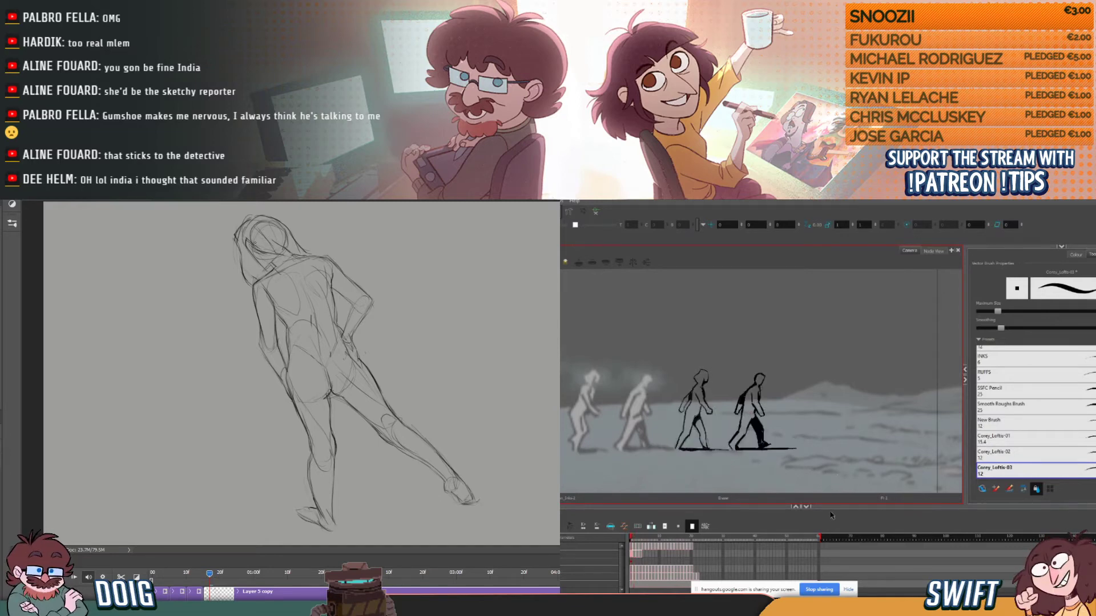
- Compare the feet-together frame with its neighbour and select the fourth figure's head lines to check their placement
key(alt+b)
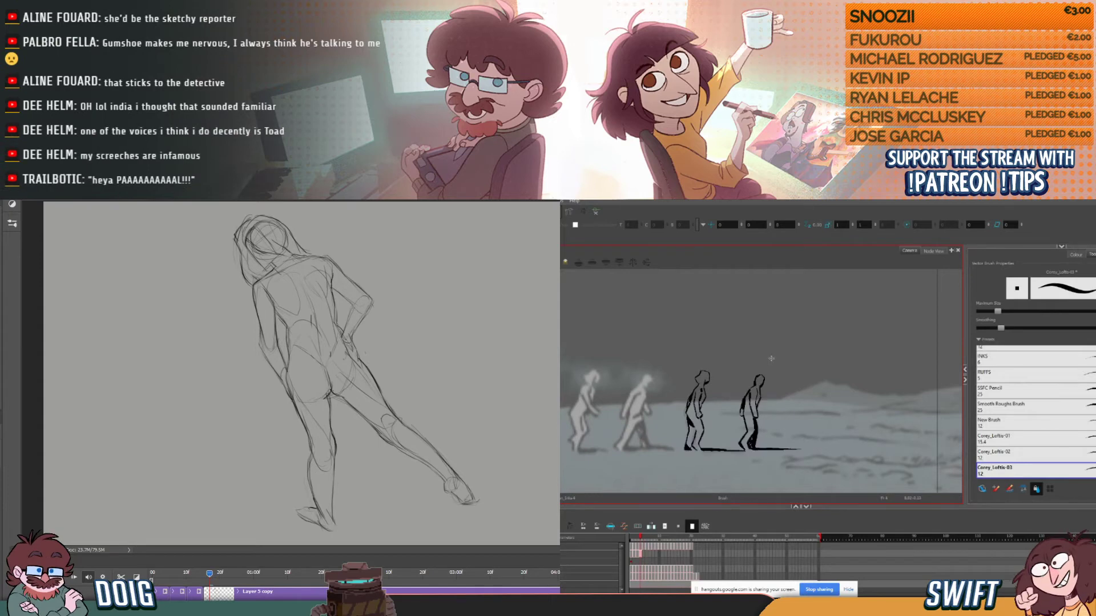
key(comma)
key(period)
key(alt+s)
click(760, 378)
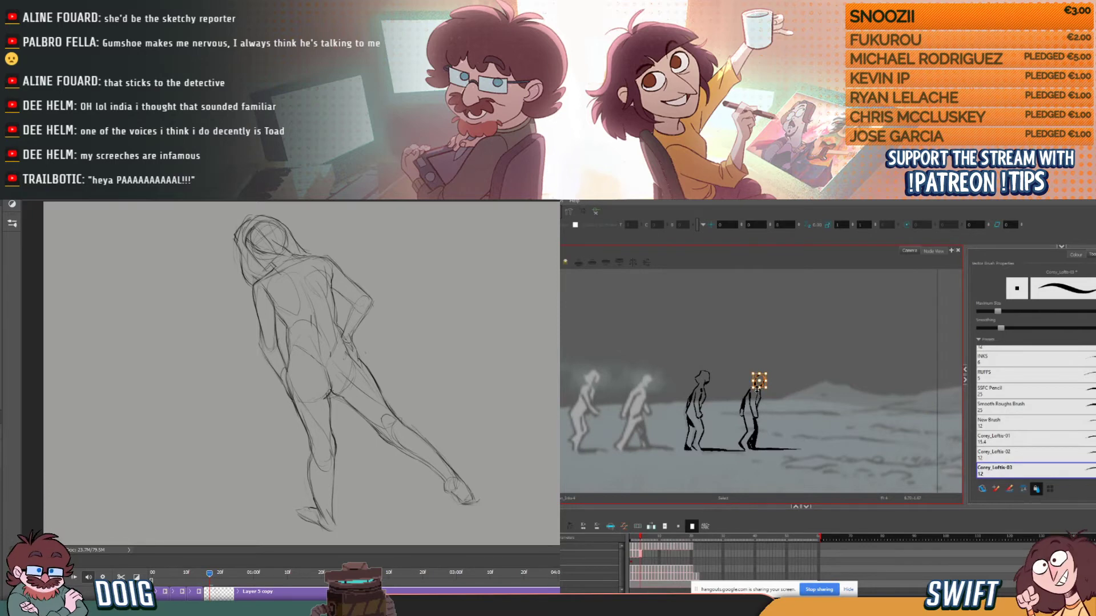
key(alt+b)
- Flip back and forth through the inked walk frames to examine the fourth figure's motion from the wide stride to the feet-together pose
key(comma)
key(comma)
key(period)
key(period)
key(comma)
key(period)
key(period)
key(comma)
key(comma)
key(comma)
key(period)
key(period)
key(period)
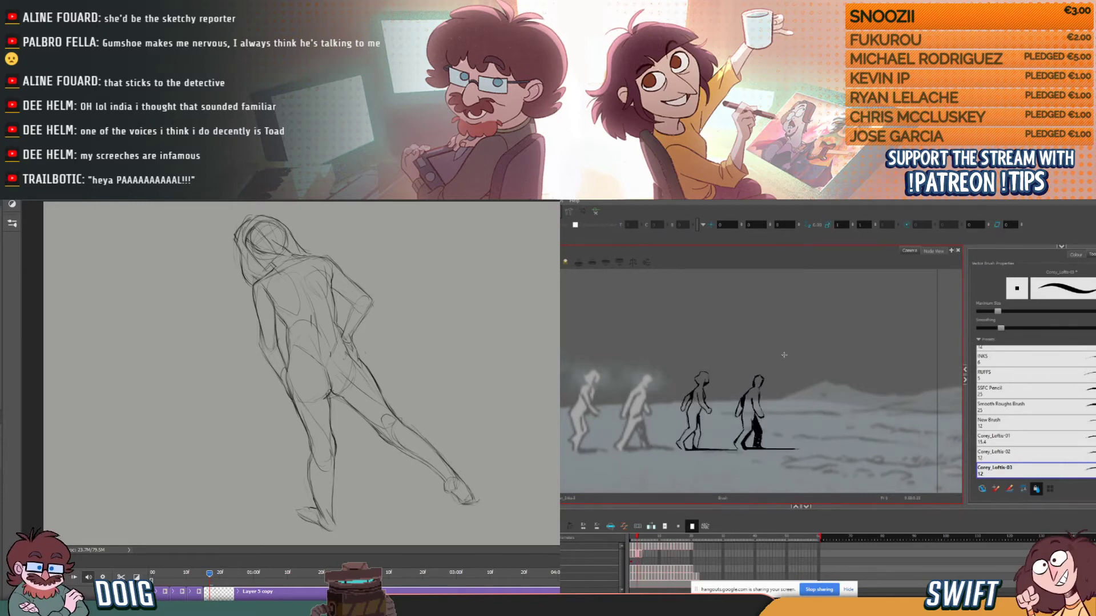
key(comma)
key(comma)
key(period)
key(period)
key(comma)
key(comma)
key(period)
key(comma)
key(period)
key(period)
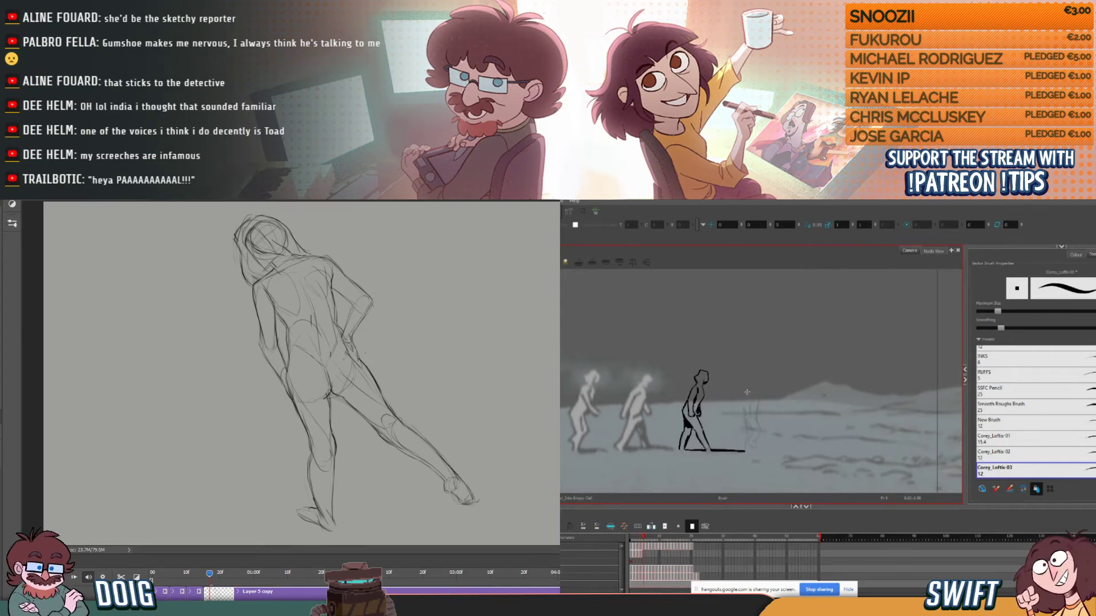
- On the next frame not yet inked, ink the fourth figure's curved back contour over the rough, comparing it with the previous drawing
key(comma)
key(period)
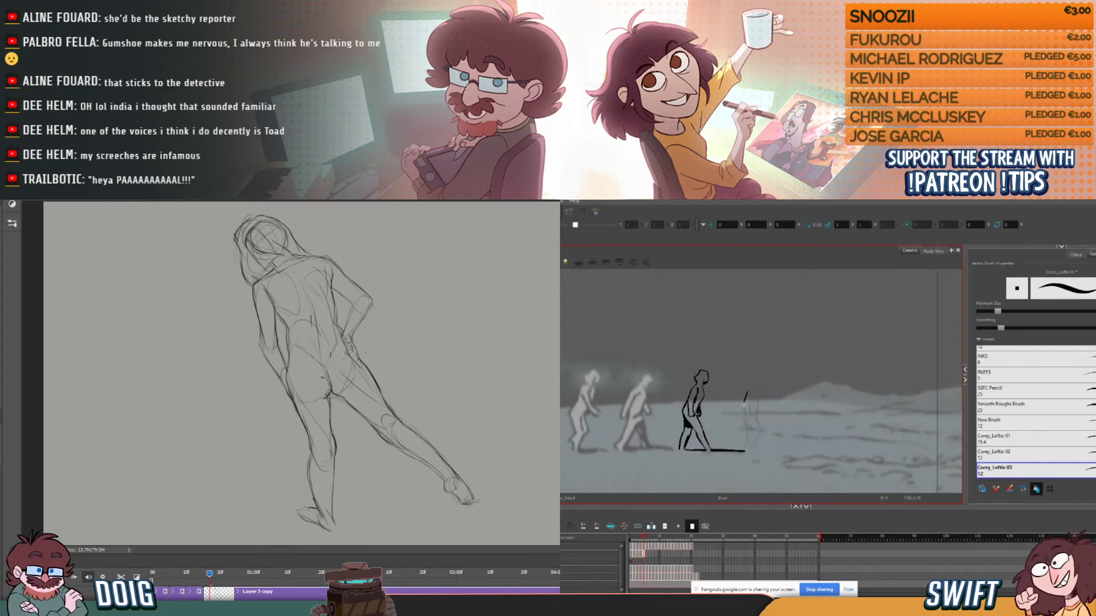
key(comma)
key(period)
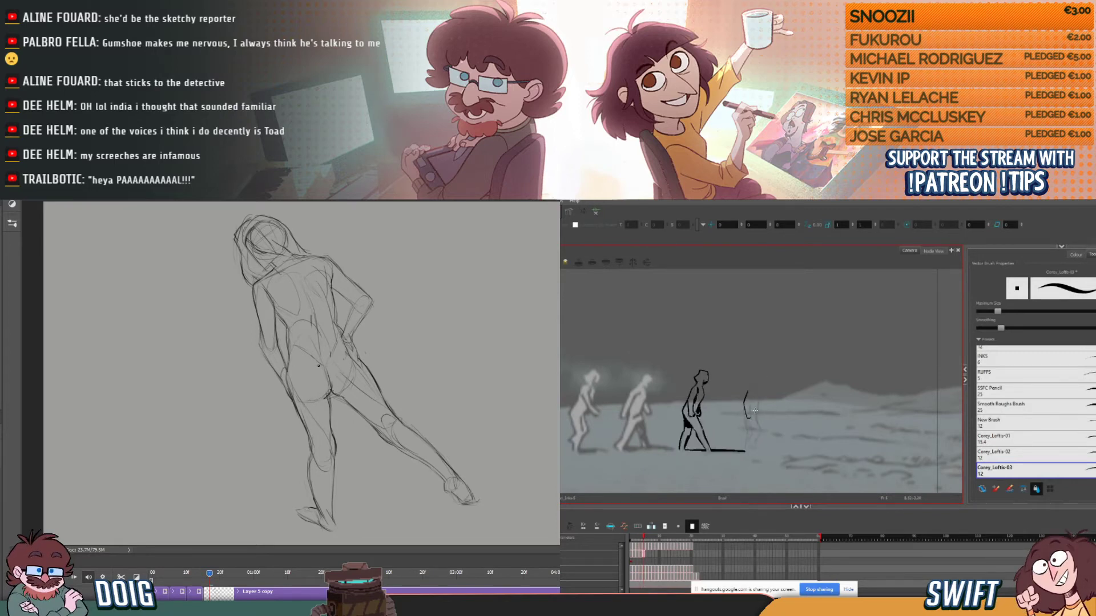
key(comma)
key(period)
key(comma)
key(period)
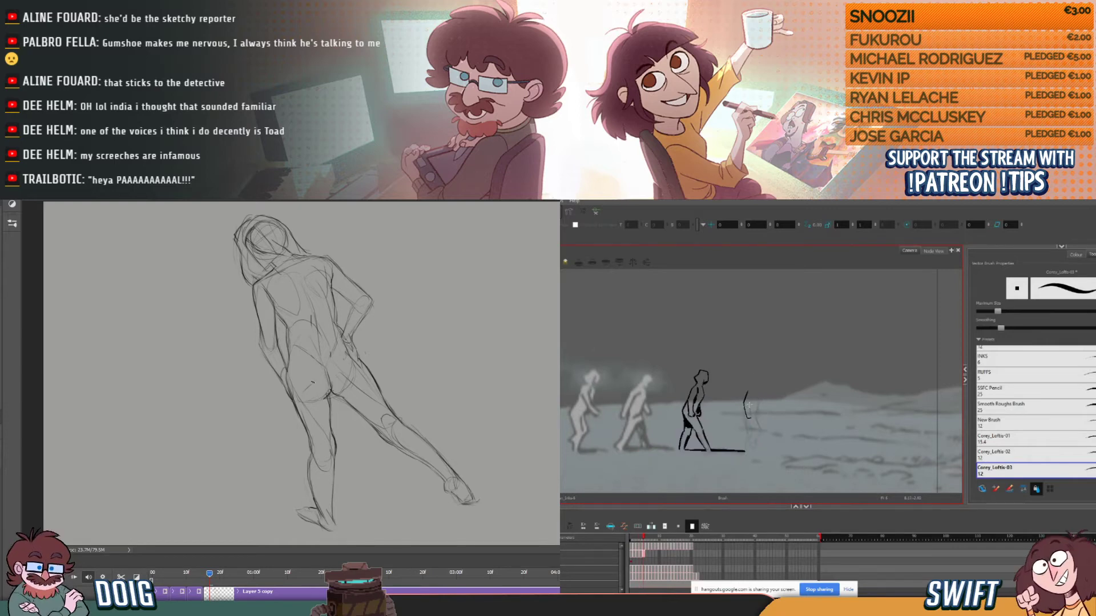
key(comma)
key(period)
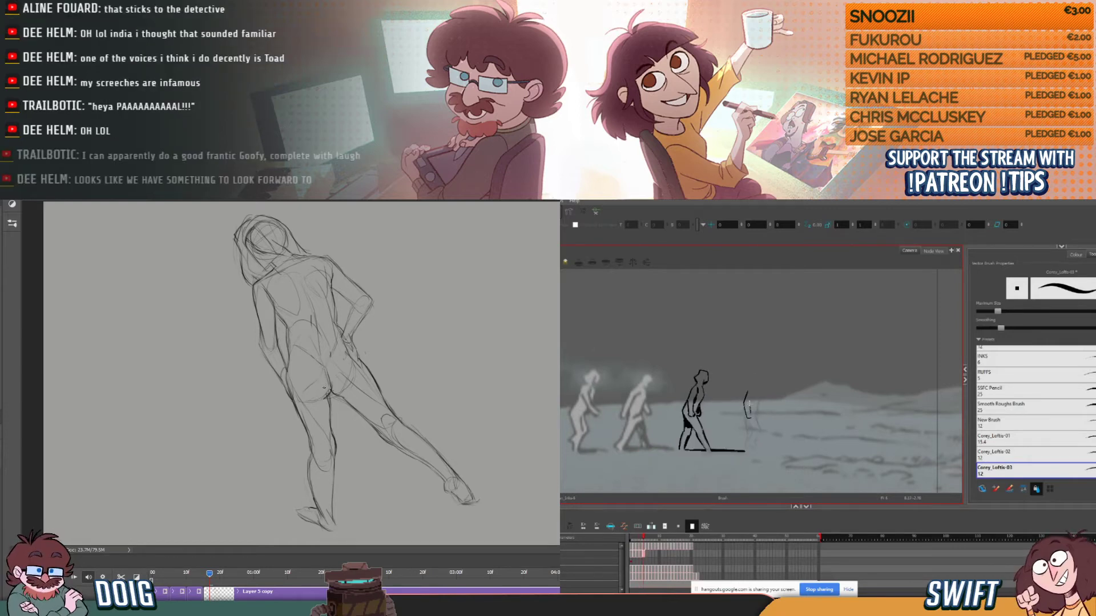
- Ink the short line inside the fourth figure's upper torso, undoing and redrawing it while checking against the previous frame
key(comma)
key(period)
key(comma)
key(period)
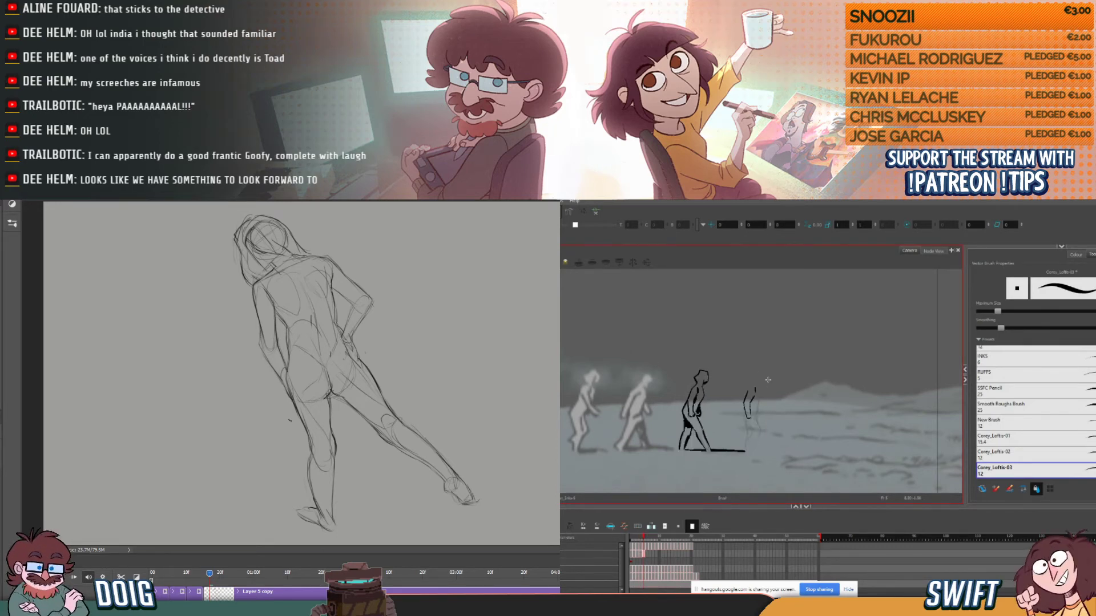
key(ctrl+z)
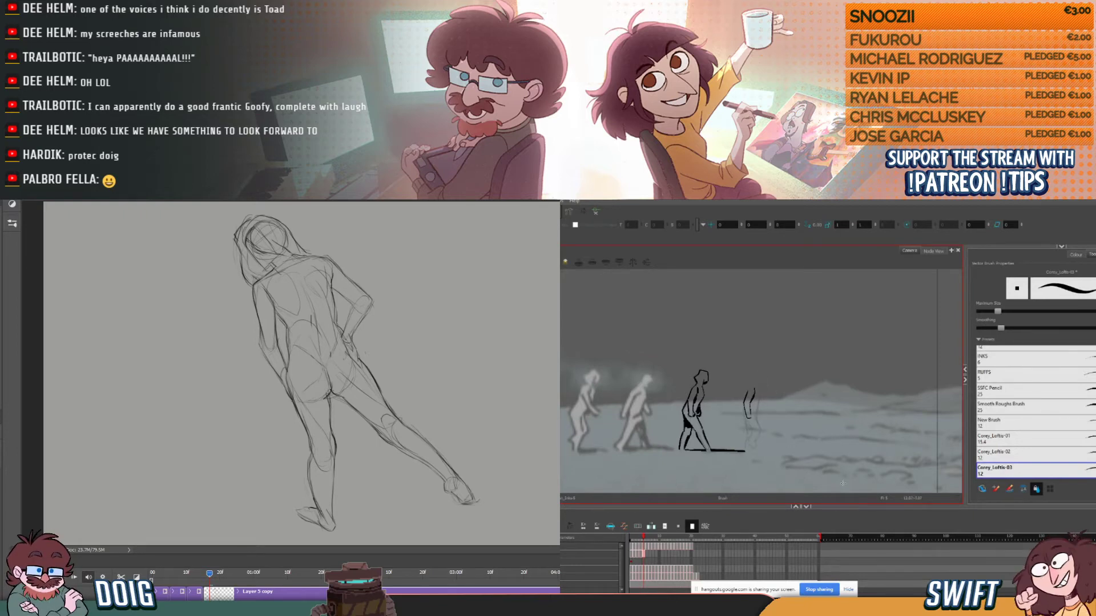
key(comma)
key(period)
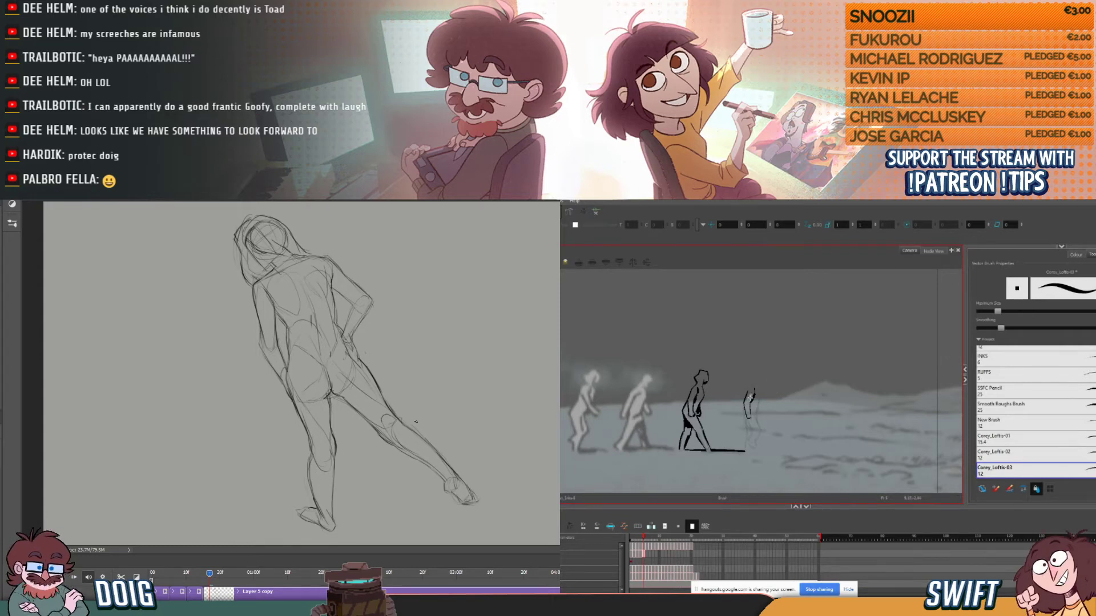
- Ink the fourth figure's shoulder line up toward the neck, repeatedly flipping to the adjacent drawings to match the shape
key(f)
key(g)
key(f)
key(g)
key(f)
key(g)
key(f)
key(g)
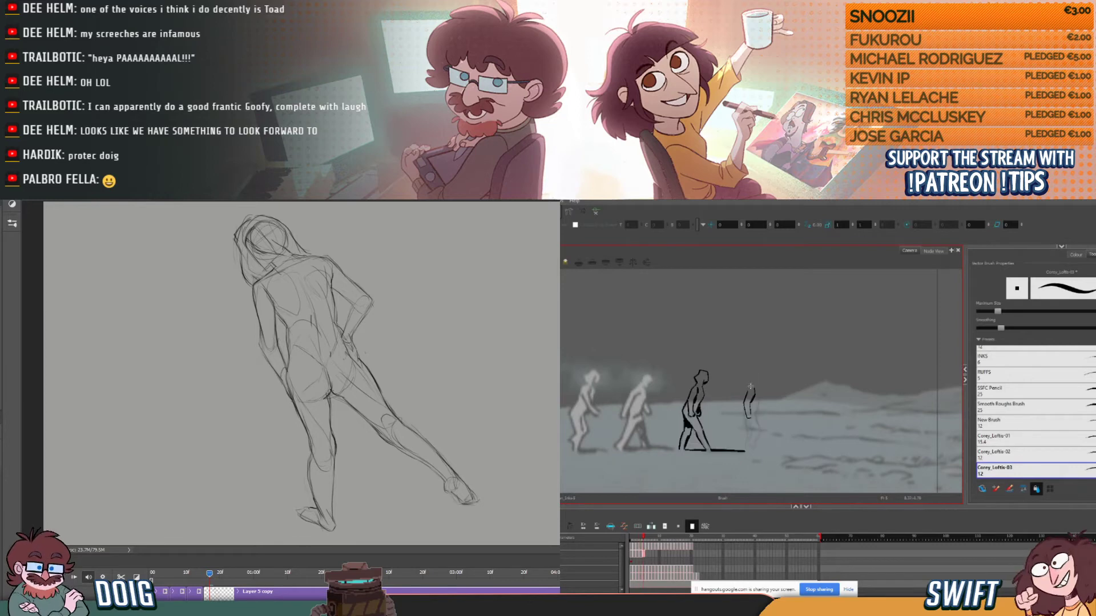
key(f)
key(g)
key(f)
key(g)
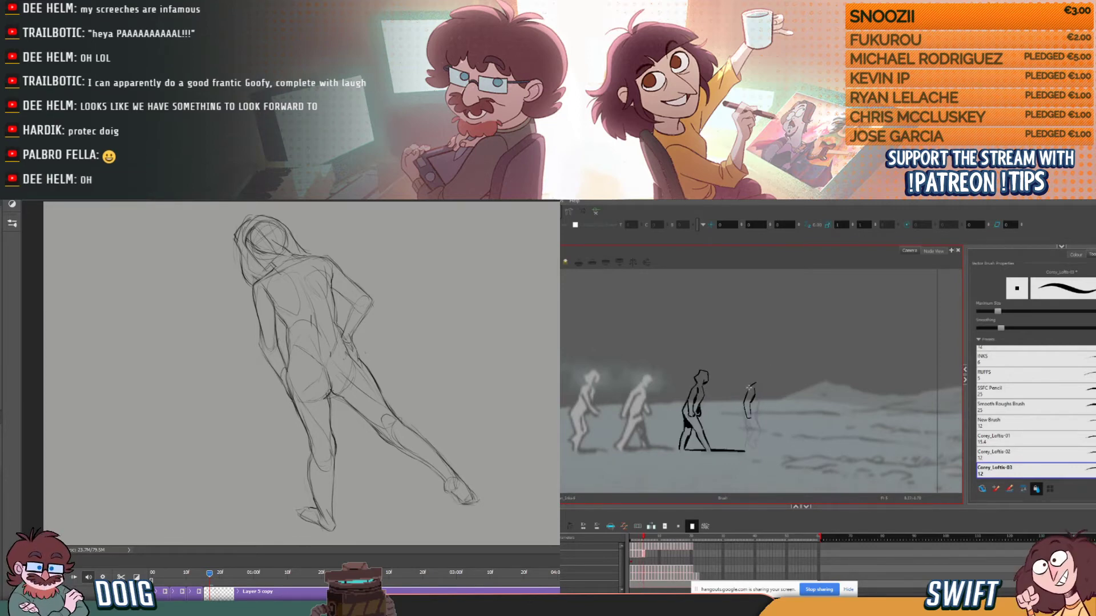
key(f)
key(g)
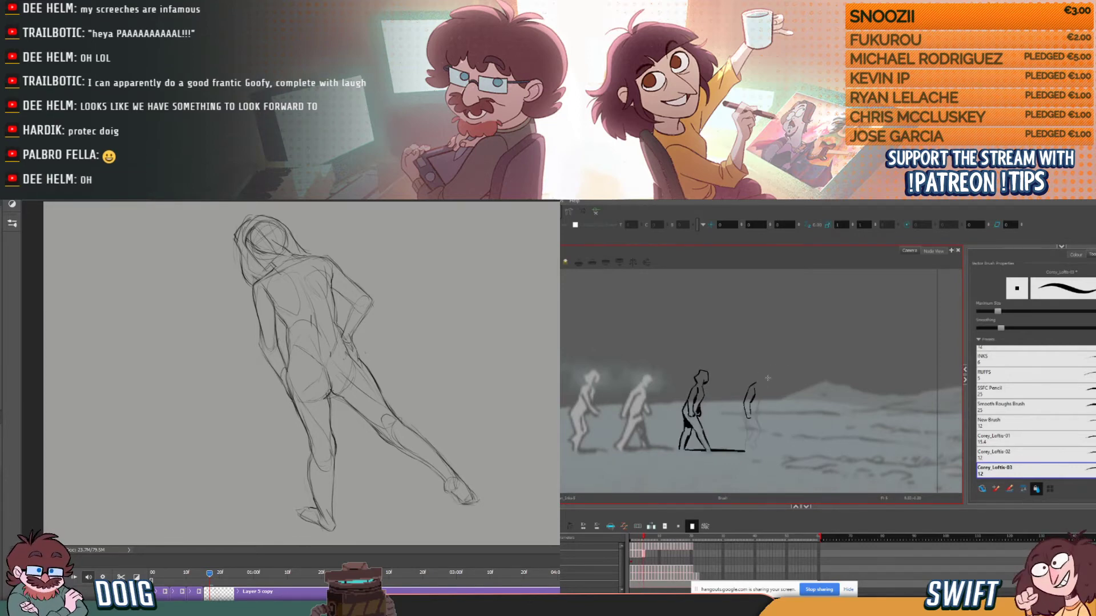
- Select the fourth figure's new shoulder line, nudge it slightly up and forward, and return to the brush
key(alt+s)
click(754, 383)
drag(753, 383, 756, 382)
key(alt+b)
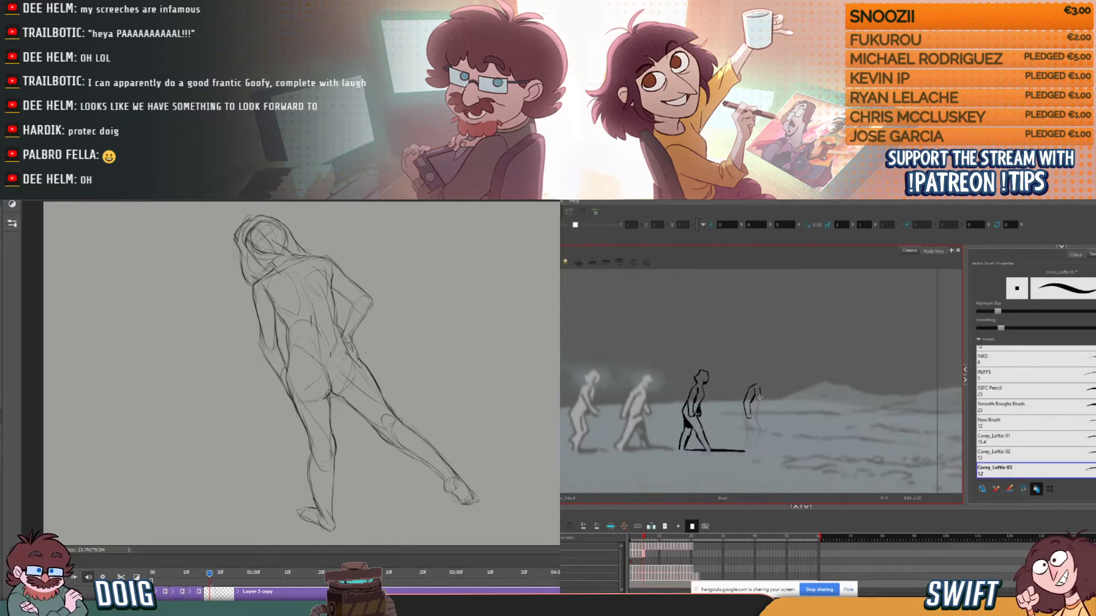
- Ink the front contour of the fourth figure's torso and compare it with the previous frame
drag(759, 399, 757, 408)
key(comma)
key(period)
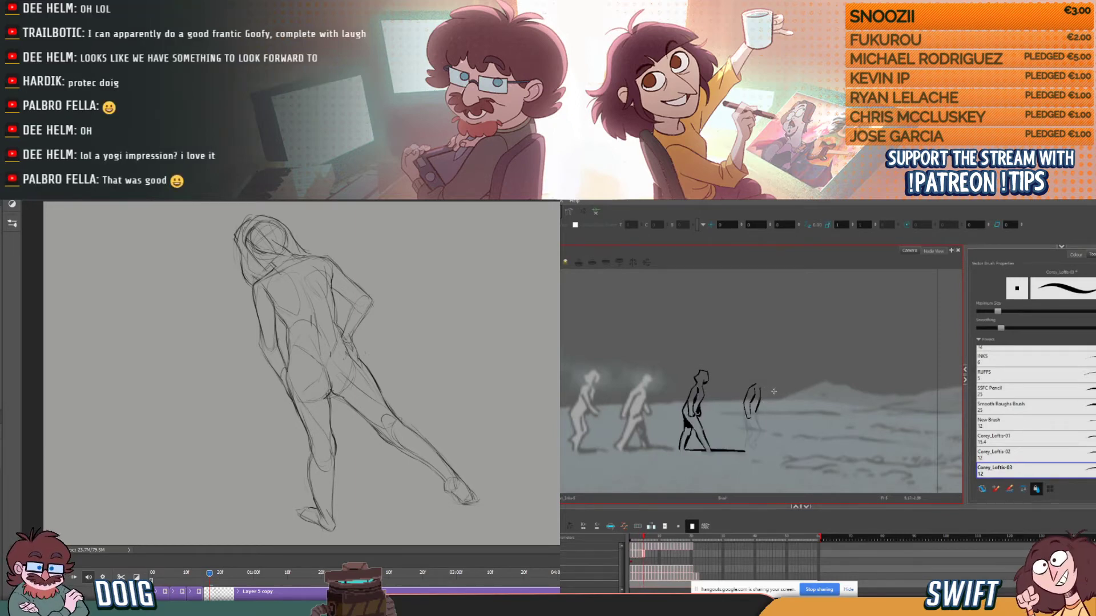
key(comma)
key(period)
key(comma)
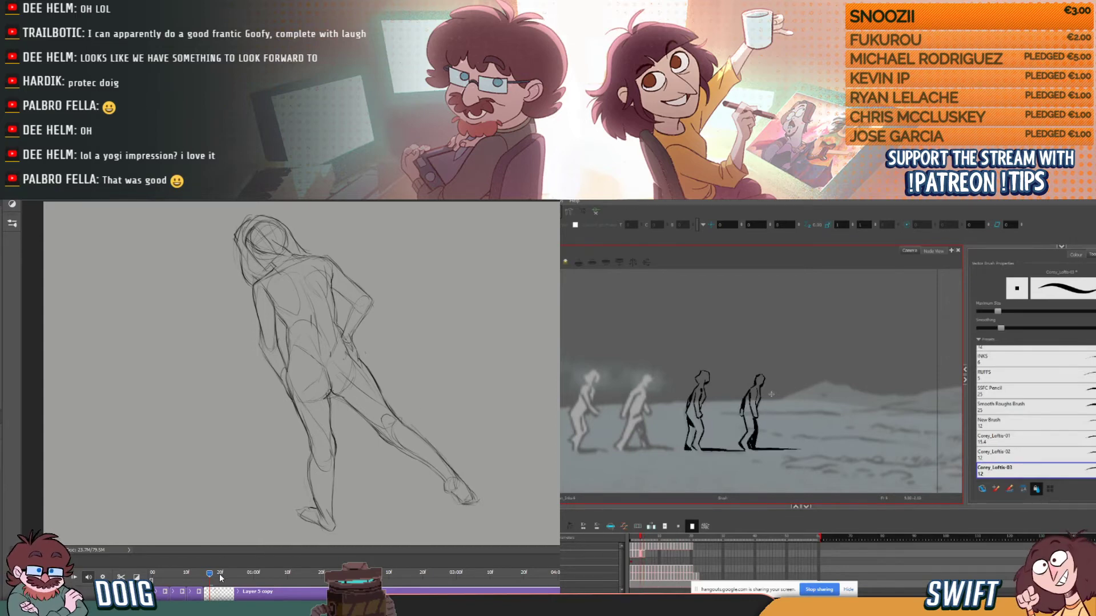
key(period)
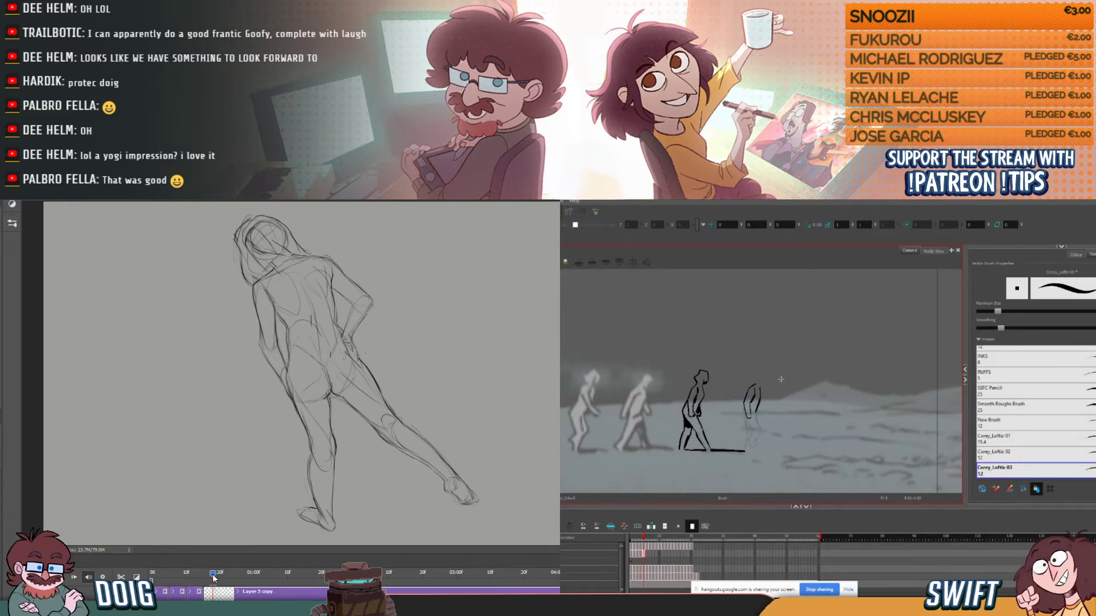
- Switch to Photoshop, duplicate the back-view figure's drawing layer as a new timeline frame, and clear everything on the duplicate
mouse_move(203, 574)
mouse_down()
mouse_move(183, 577)
mouse_move(222, 578)
mouse_up()
key(period)
key(comma)
key(period)
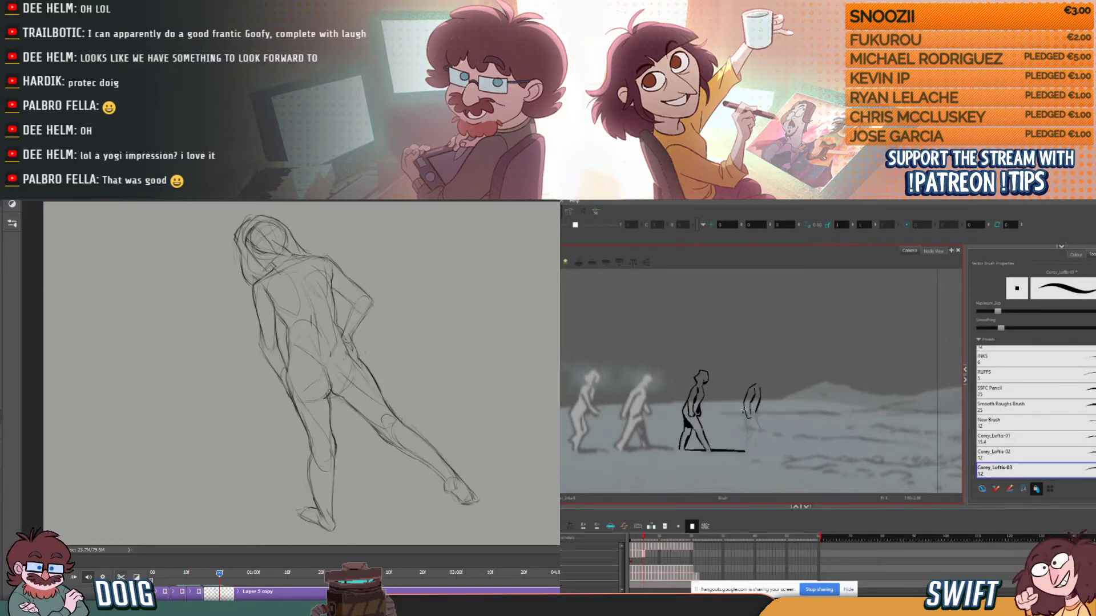
key(ctrl+j)
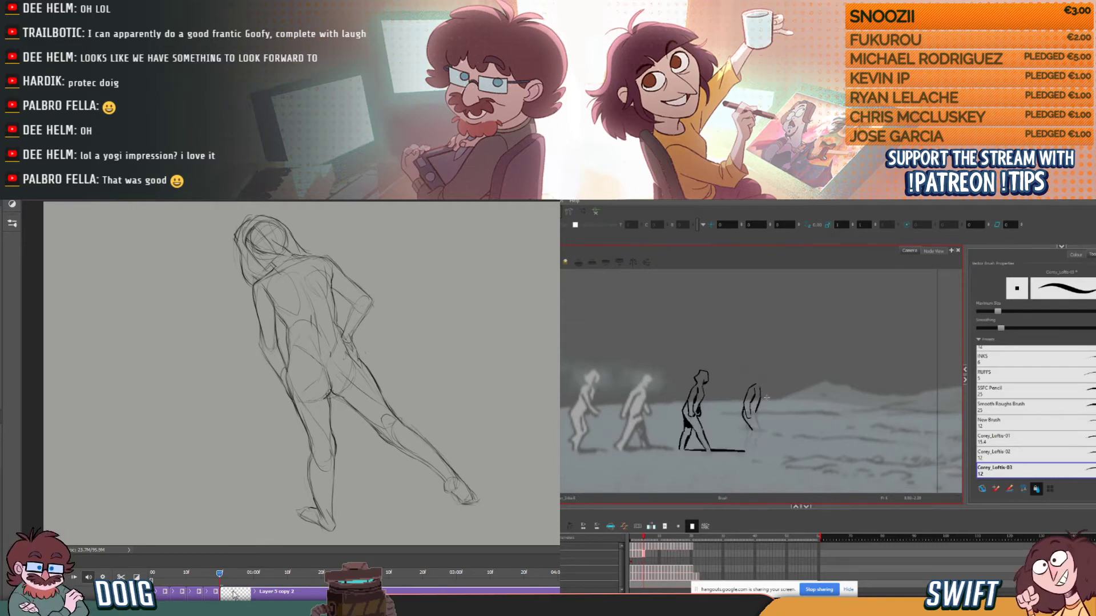
key(ctrl+z)
key(ctrl+z)
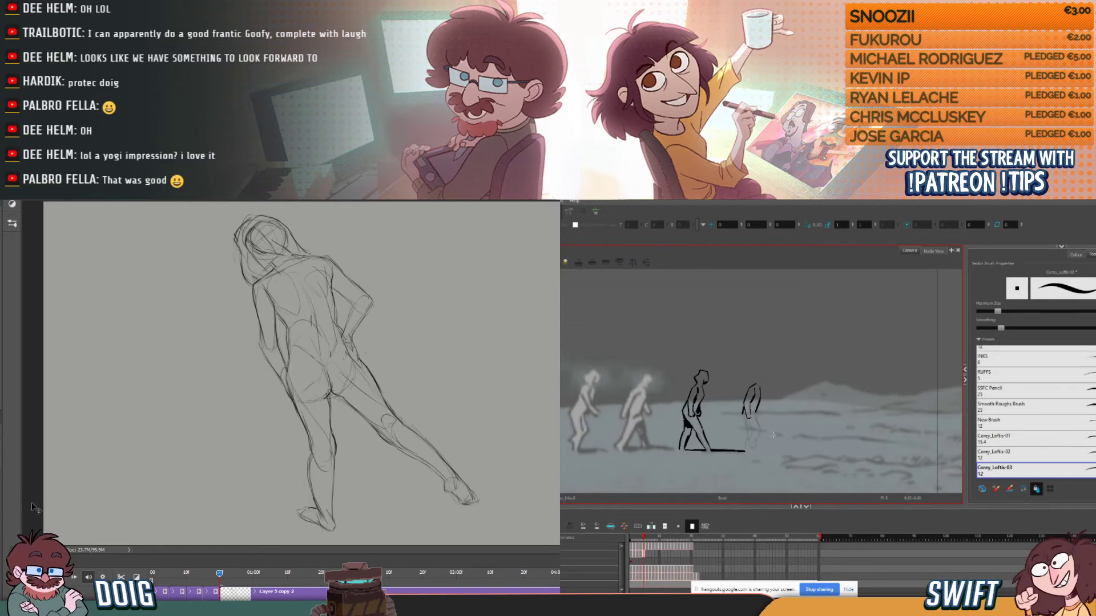
key(ctrl+a)
key(Delete)
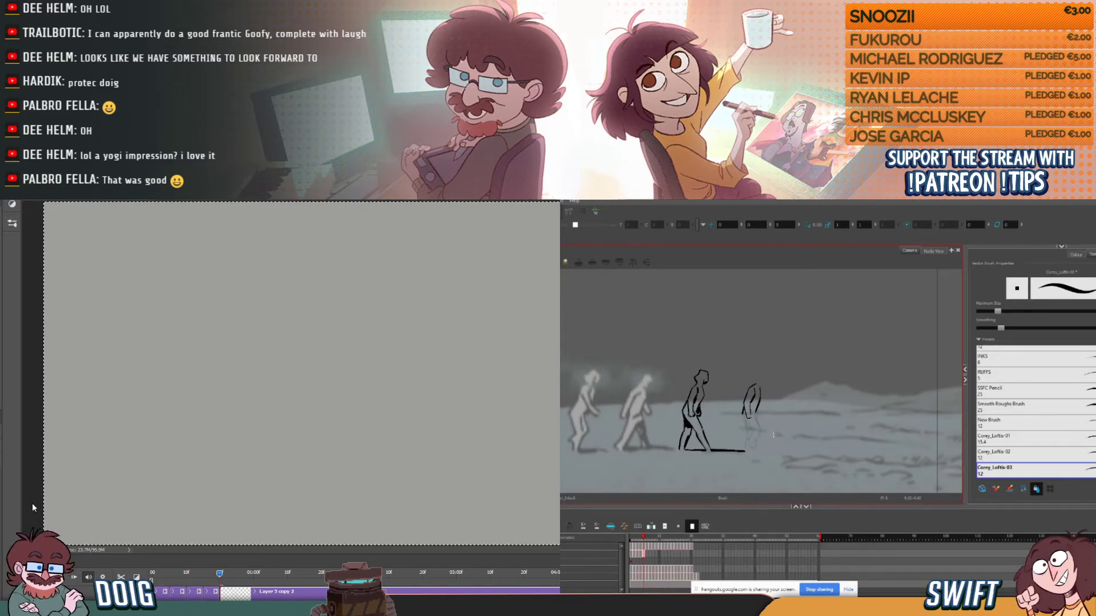
- Scrub between the previous drawing and the cleared frame, and rough in a foot mark and the curved hip outline of the new pose
click(217, 574)
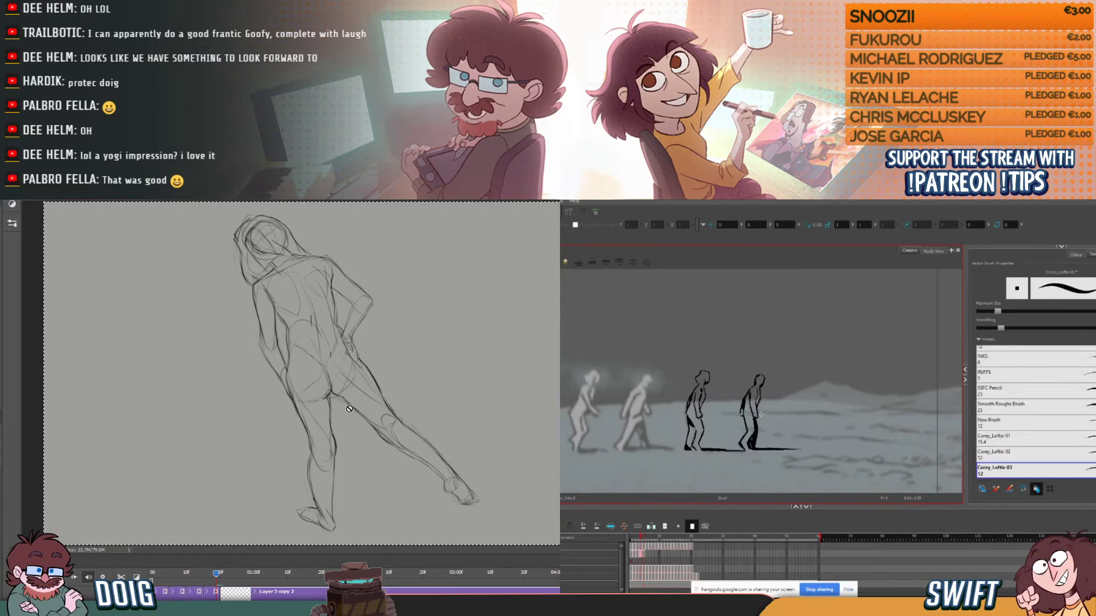
drag(217, 574, 226, 574)
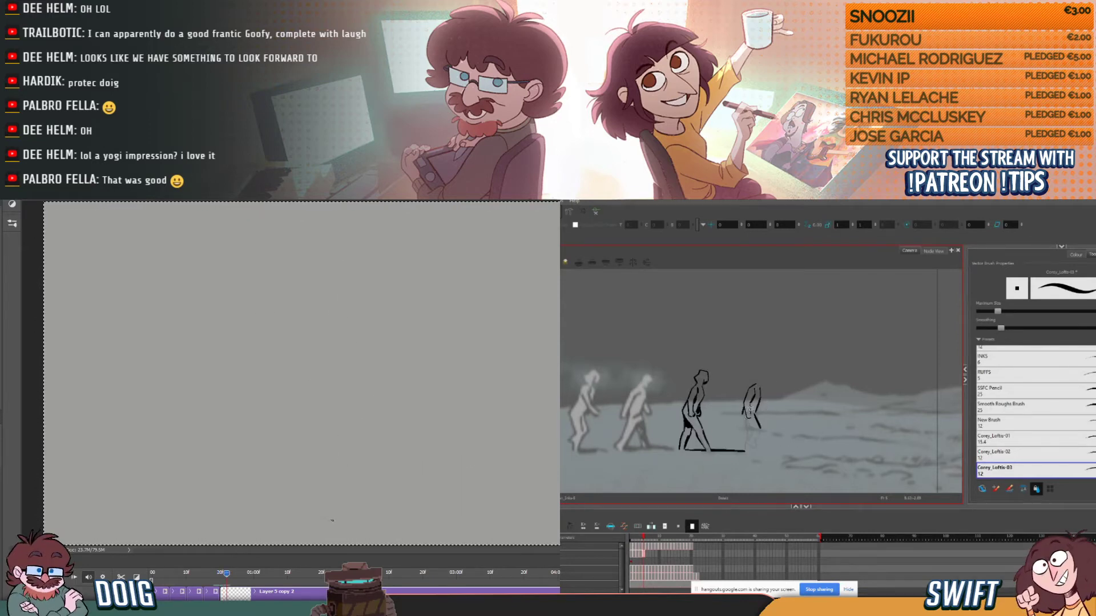
click(223, 574)
drag(222, 574, 222, 575)
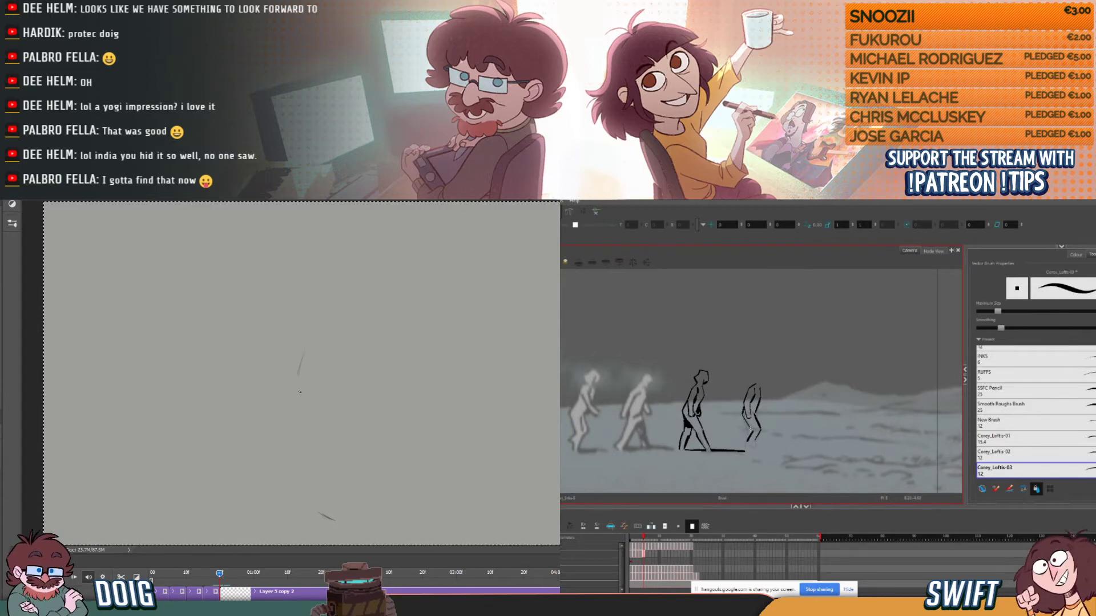
mouse_move(296, 377)
mouse_down()
mouse_move(303, 406)
mouse_move(337, 400)
mouse_up()
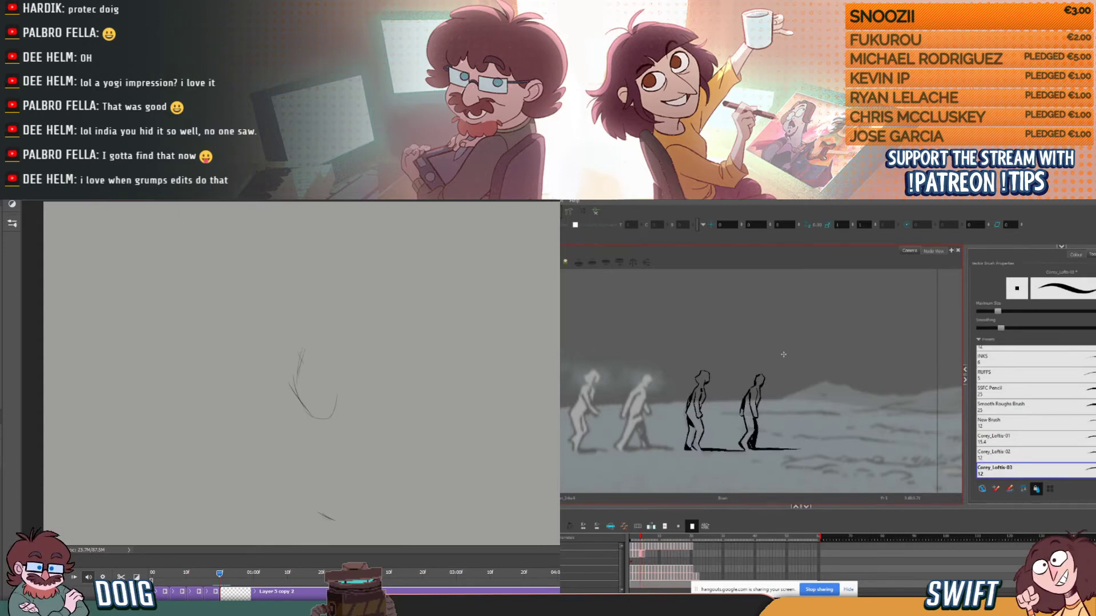
- Switch to Harmony and ink the fourth figure's lower leg down to the foot, comparing it with the adjacent drawings
key(f)
key(g)
drag(750, 433, 753, 449)
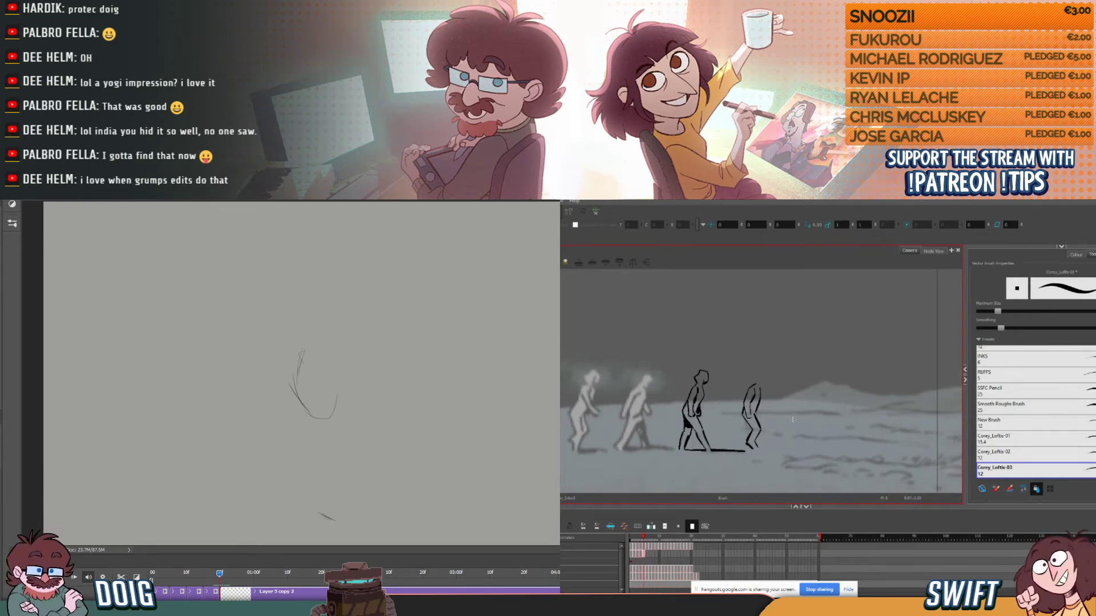
key(f)
key(g)
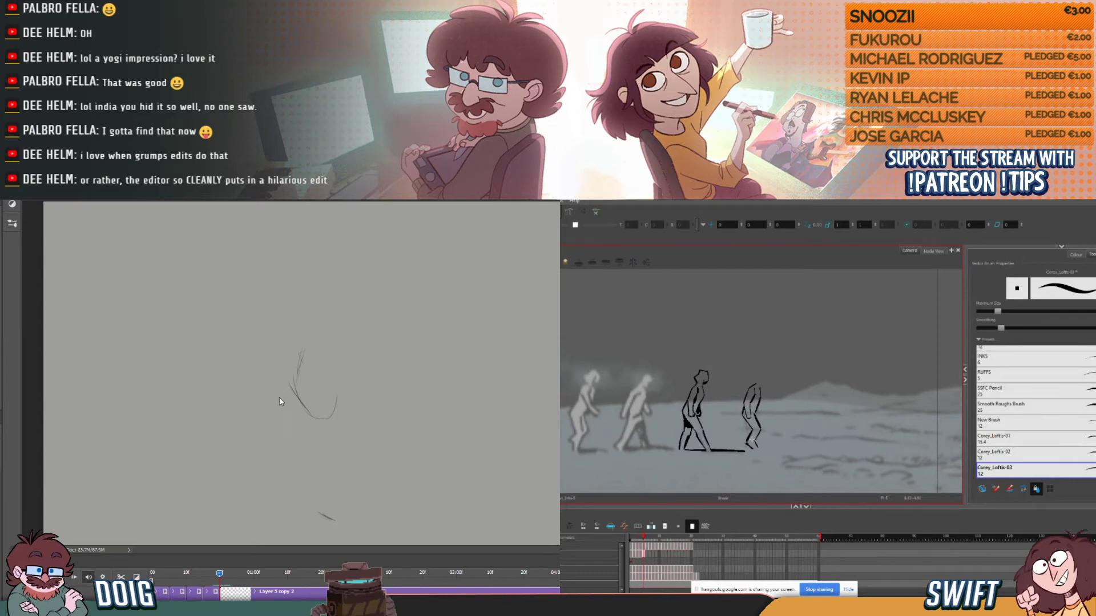
- Switch to Photoshop, select the whole canvas, and rough in the back-view figure's hip shapes with lines for the standing and trailing legs
key(ctrl+a)
mouse_move(289, 342)
mouse_down()
mouse_move(288, 379)
mouse_move(311, 333)
mouse_move(331, 388)
mouse_up()
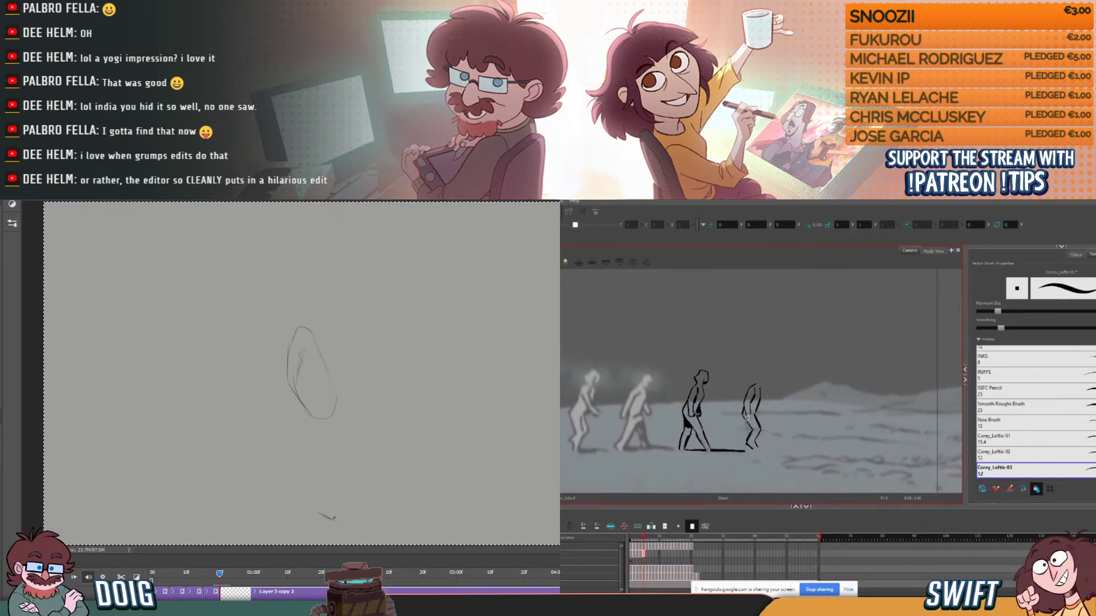
drag(306, 427, 283, 368)
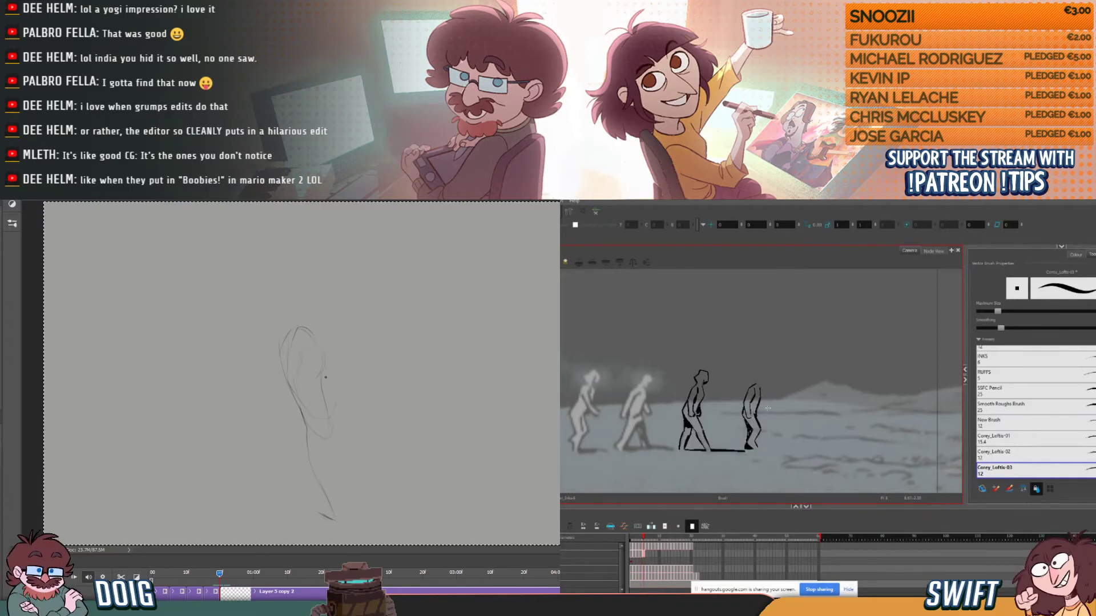
mouse_move(314, 327)
mouse_down()
mouse_move(349, 351)
mouse_move(363, 412)
mouse_move(341, 381)
mouse_move(374, 425)
mouse_up()
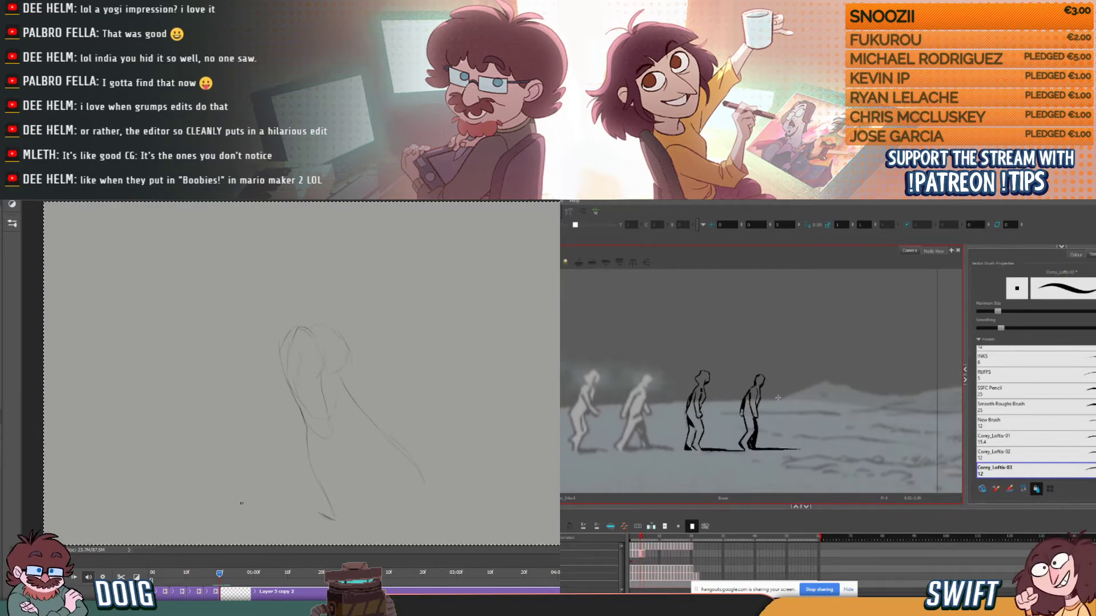
- Compare with the previous drawing and sketch the trailing leg's calf and the standing leg's lower contour
click(209, 572)
drag(209, 573, 223, 574)
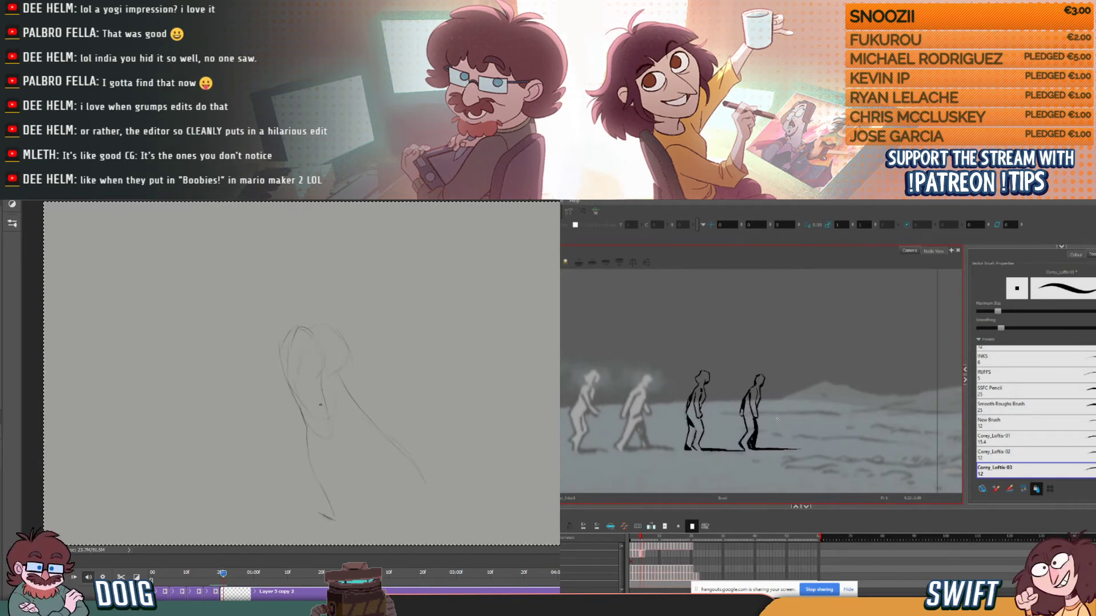
mouse_move(372, 426)
mouse_down()
mouse_move(378, 403)
mouse_move(428, 487)
mouse_up()
drag(378, 404, 420, 457)
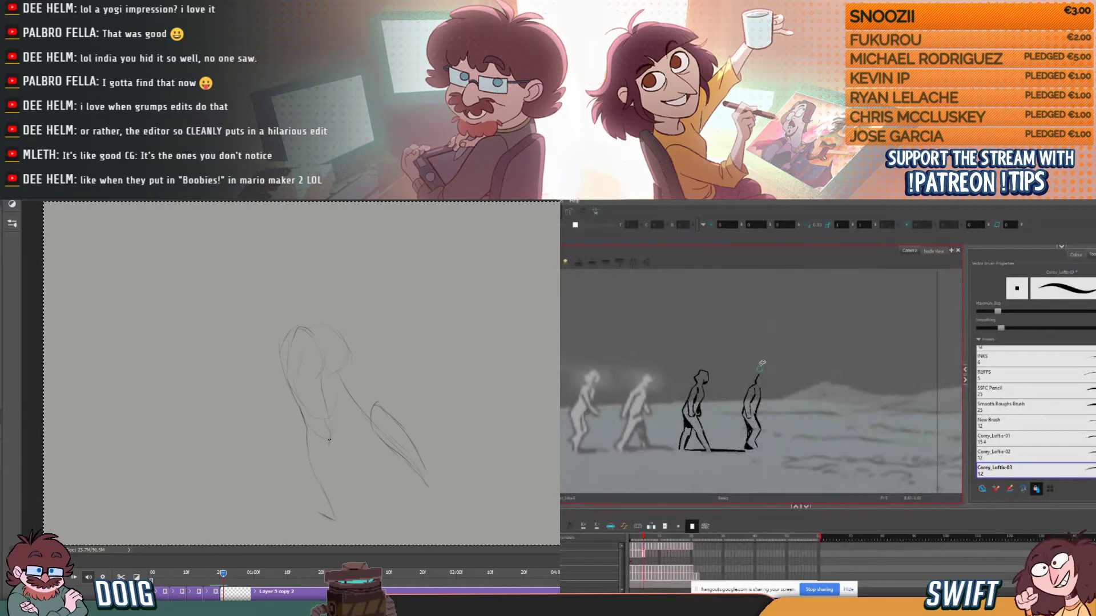
drag(328, 439, 342, 489)
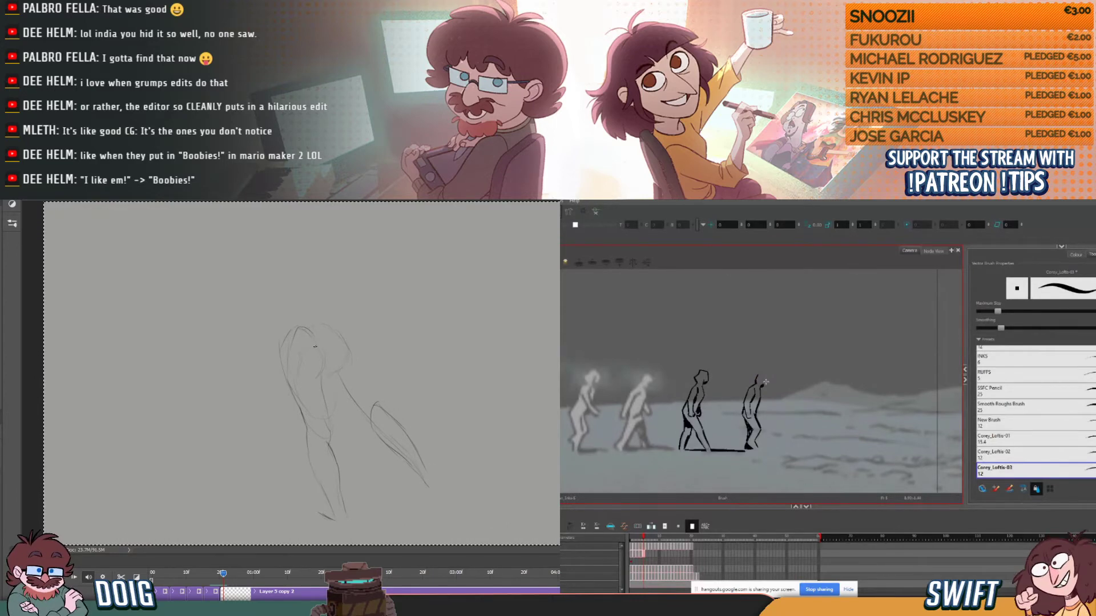
- Reinforce the outer contour of the standing thigh and rough in the leaning torso above the hips
drag(283, 380, 303, 420)
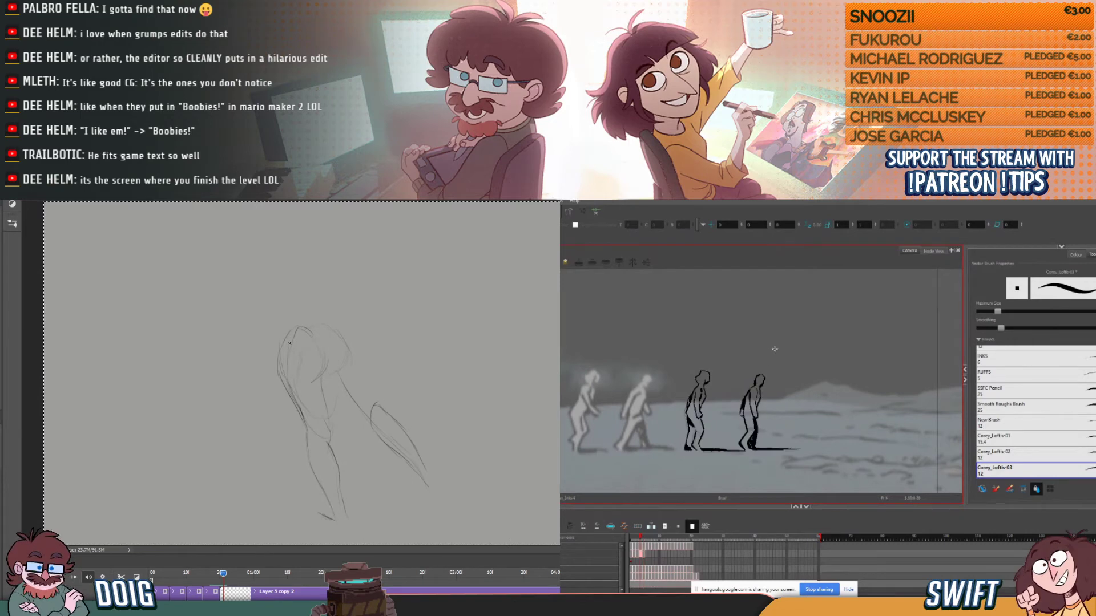
mouse_move(285, 324)
mouse_down()
mouse_move(270, 274)
mouse_move(326, 297)
mouse_up()
drag(325, 301, 336, 325)
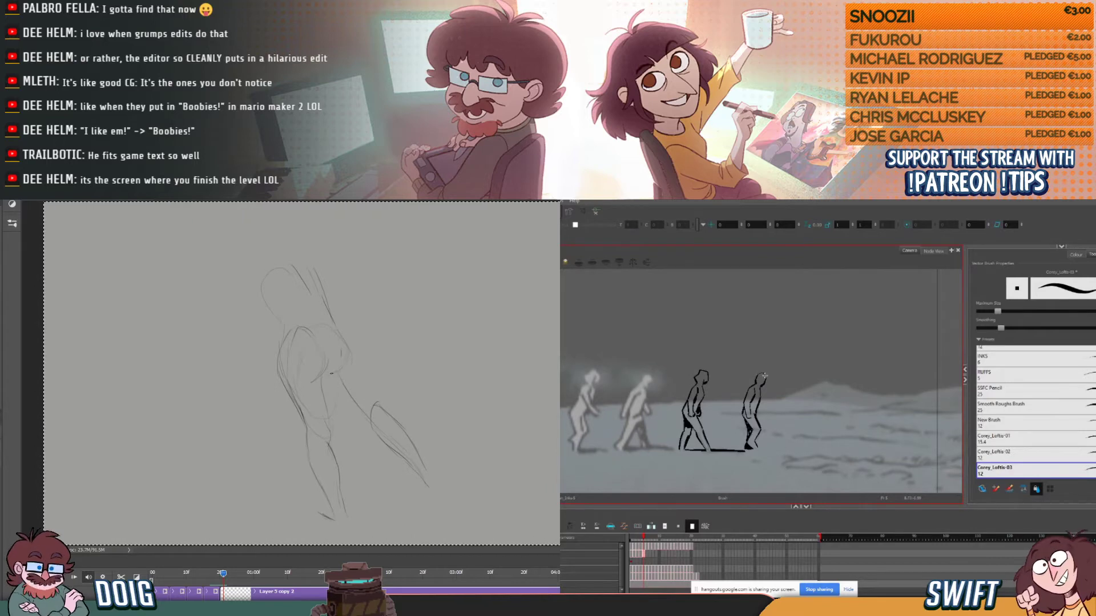
- Sketch the standing foot and both edges of the trailing thigh, and select the fourth figure's face line in Harmony for adjustment
drag(334, 382, 372, 430)
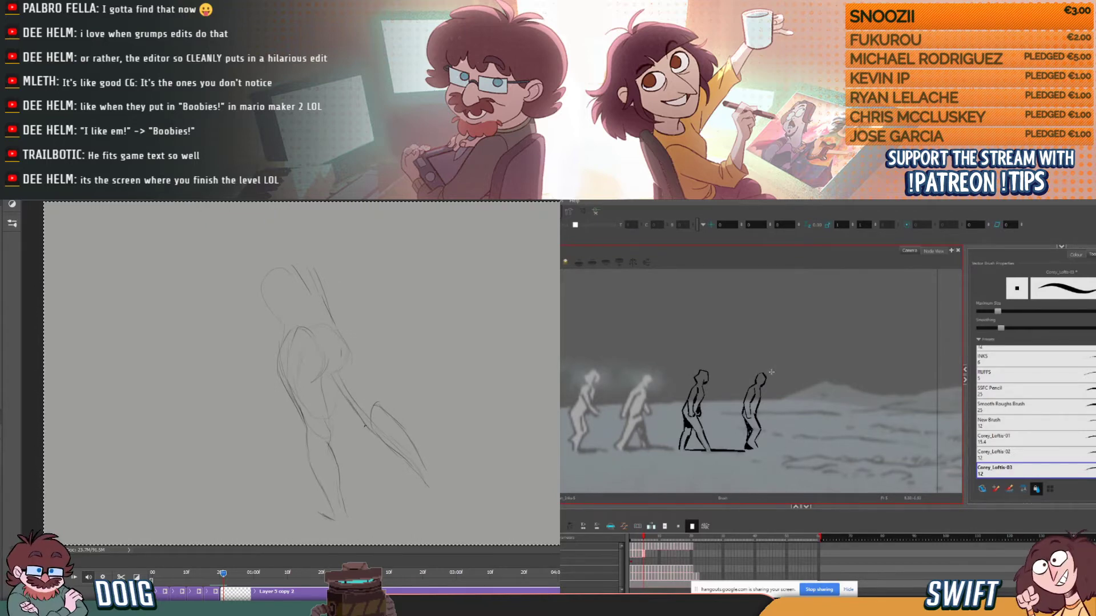
mouse_move(342, 501)
mouse_down()
mouse_move(344, 533)
mouse_move(337, 519)
mouse_up()
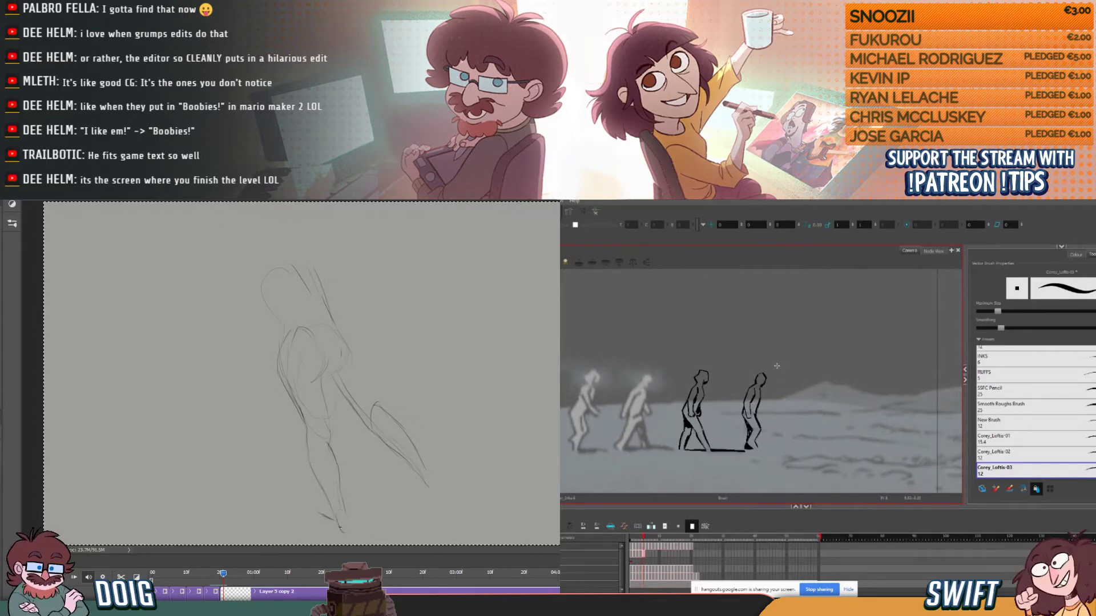
click(763, 379)
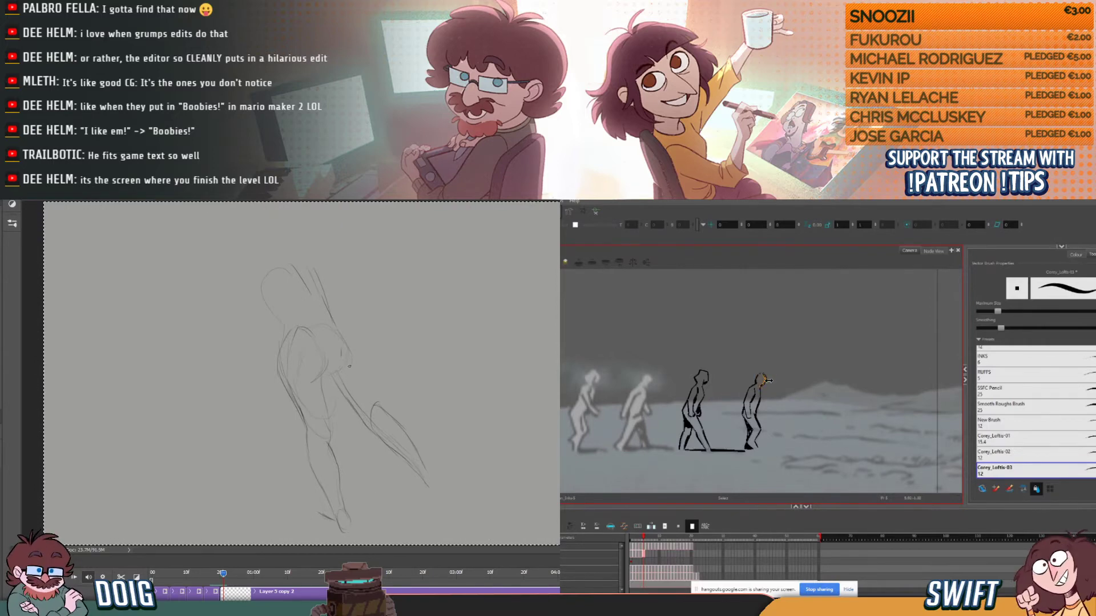
click(785, 367)
drag(343, 333, 375, 403)
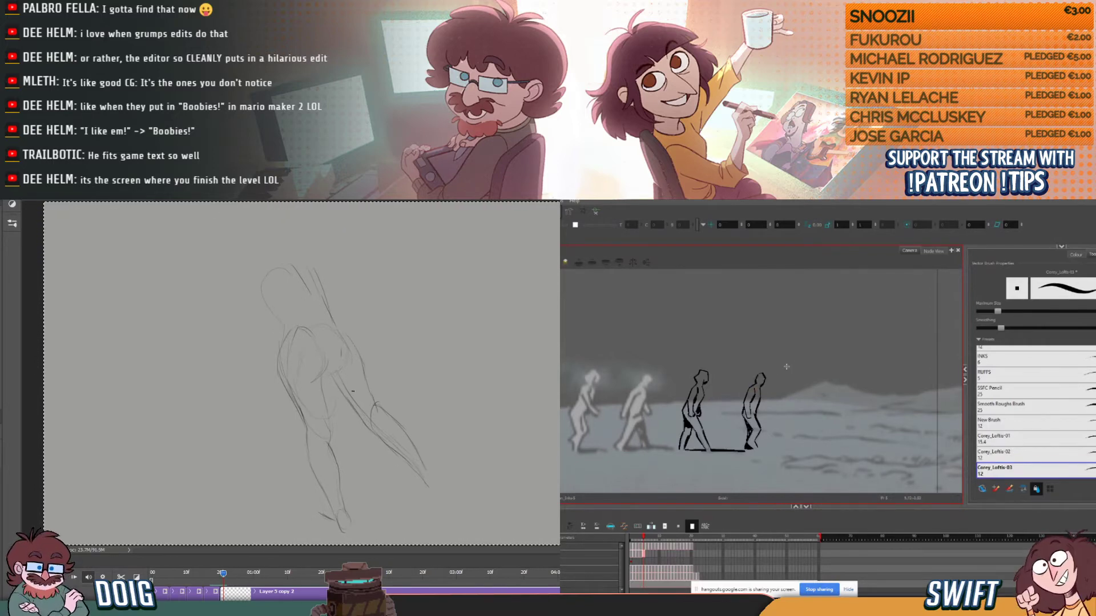
drag(330, 374, 347, 399)
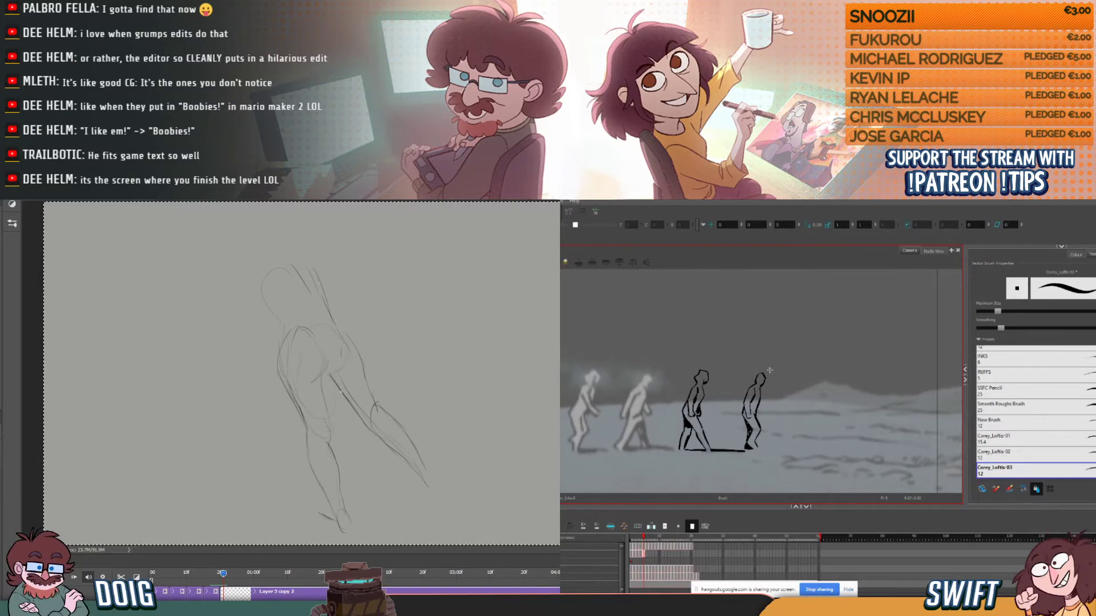
key(alt+b)
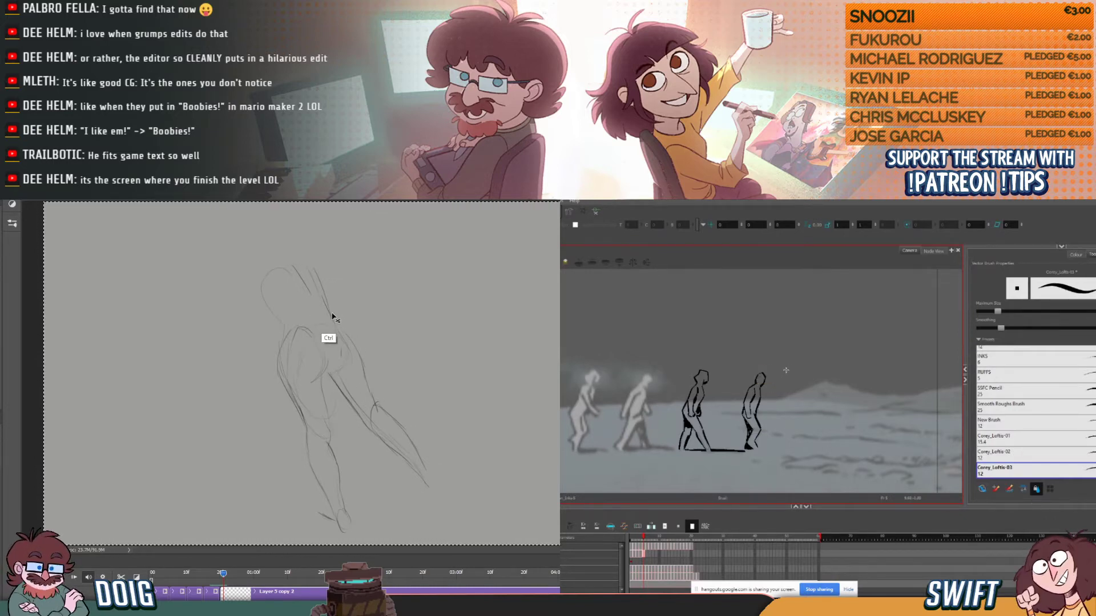
- Scale the rough back-view figure down slightly with Free Transform in Photoshop
key(ctrl+t)
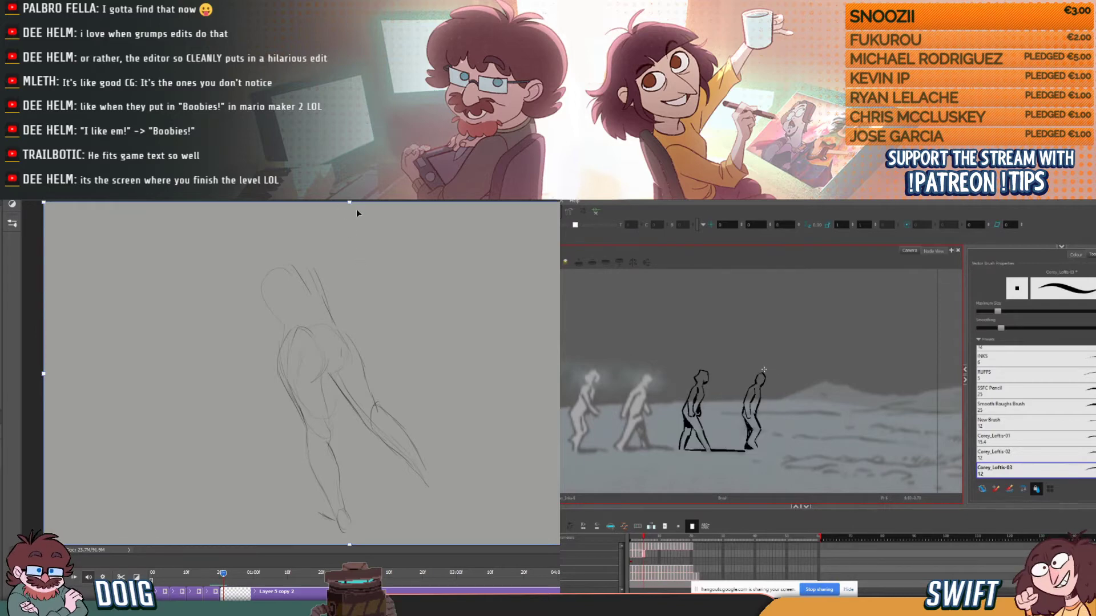
key(Return)
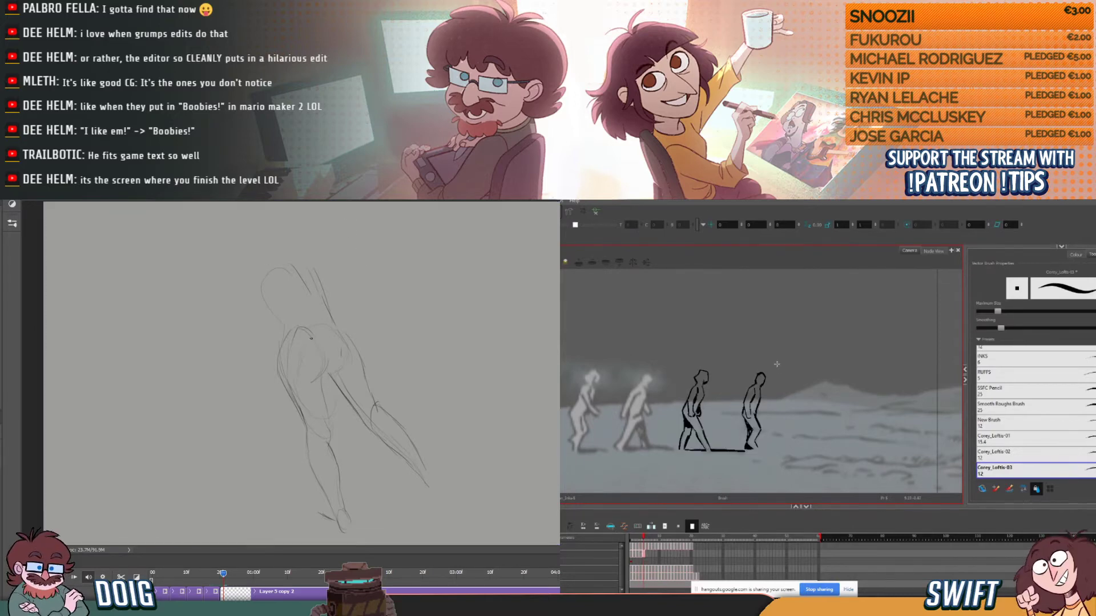
key(ctrl+t)
drag(431, 264, 426, 272)
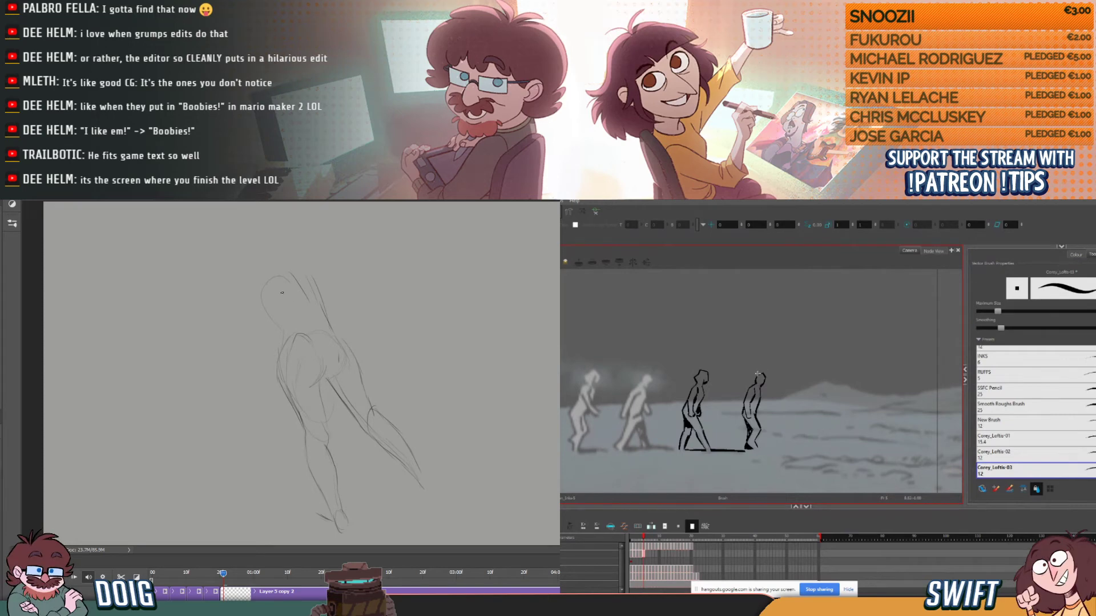
- Sketch the back-view figure's side contour, the shoulder line, and the bent arm reaching outward from the torso
drag(255, 283, 260, 328)
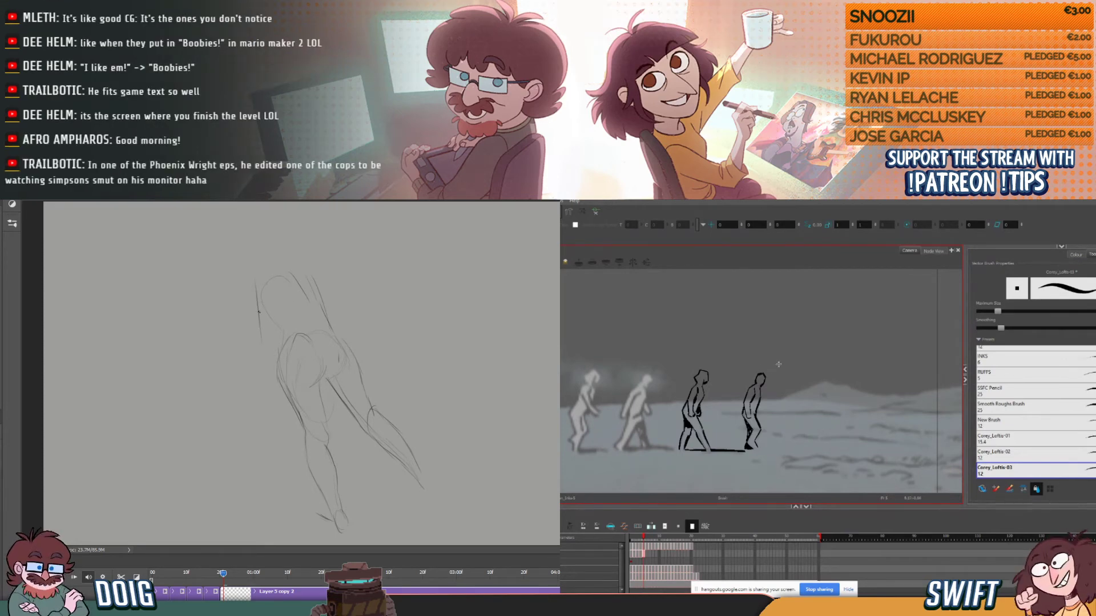
drag(269, 275, 298, 271)
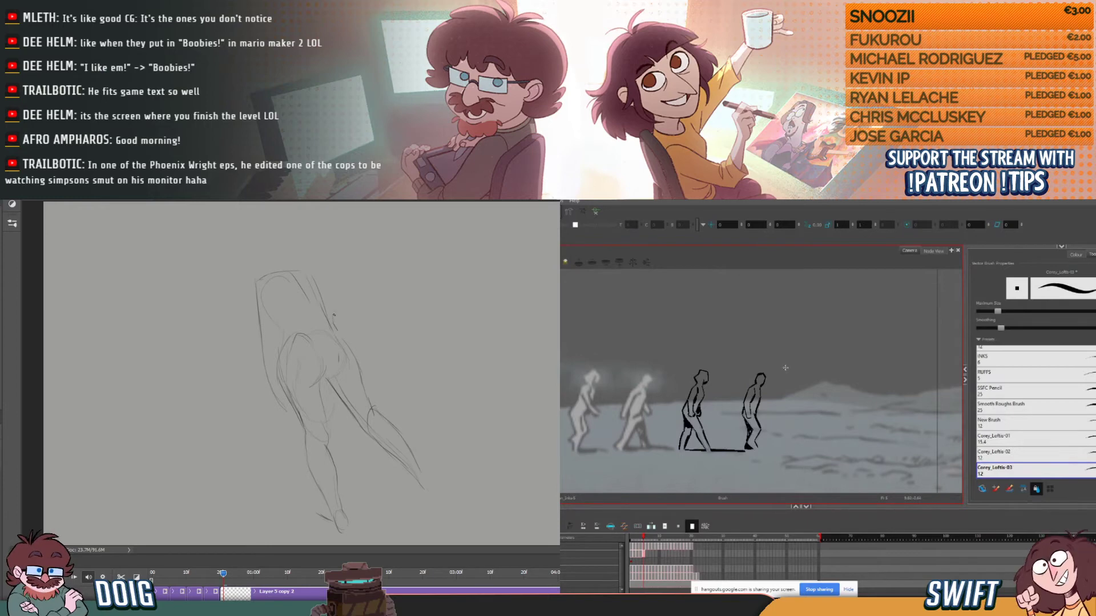
drag(363, 287, 336, 311)
drag(308, 267, 363, 283)
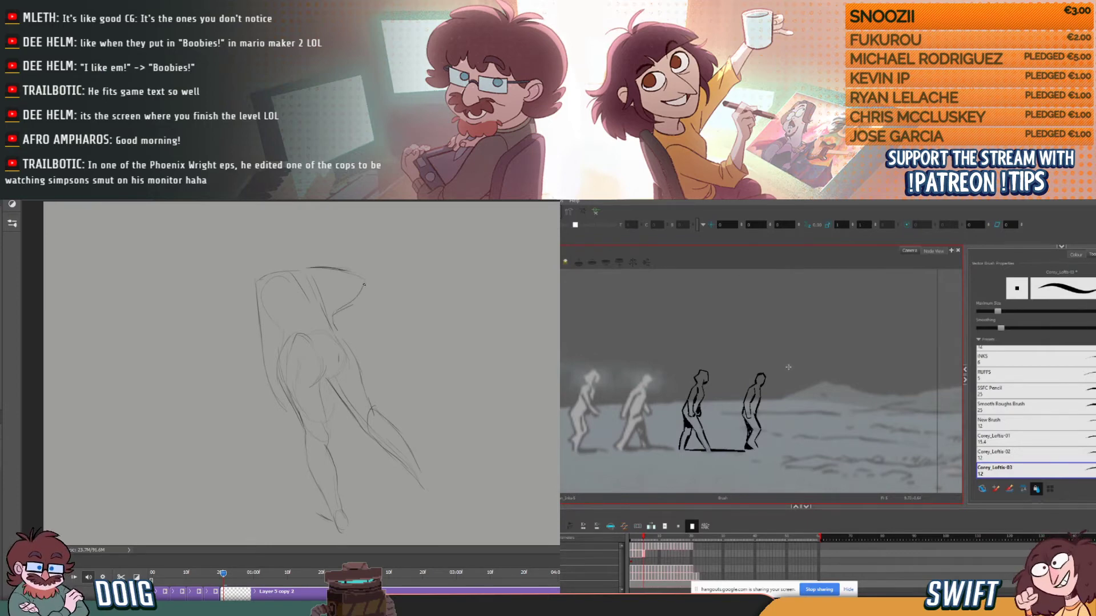
drag(294, 264, 313, 263)
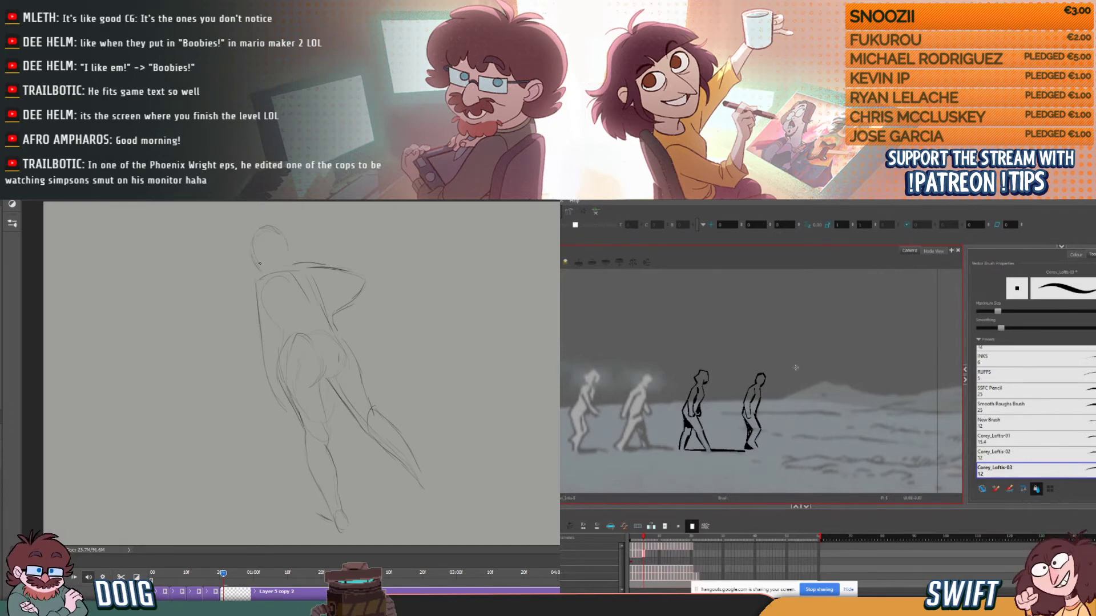
- Outline the oval head and redraw the sloping near shoulder up to the neck
drag(251, 249, 286, 240)
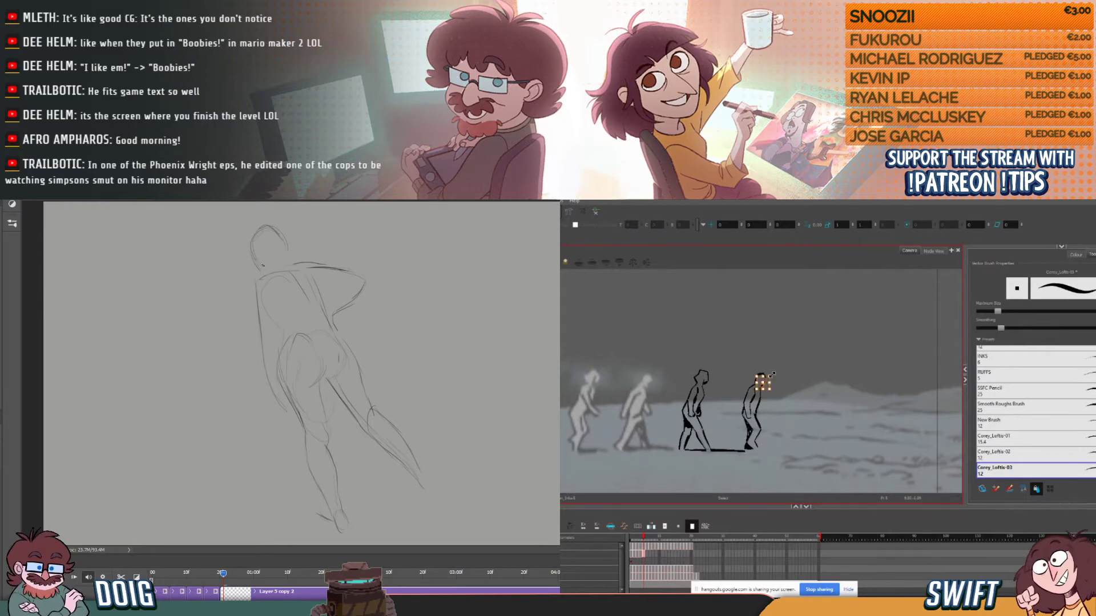
drag(284, 244, 289, 258)
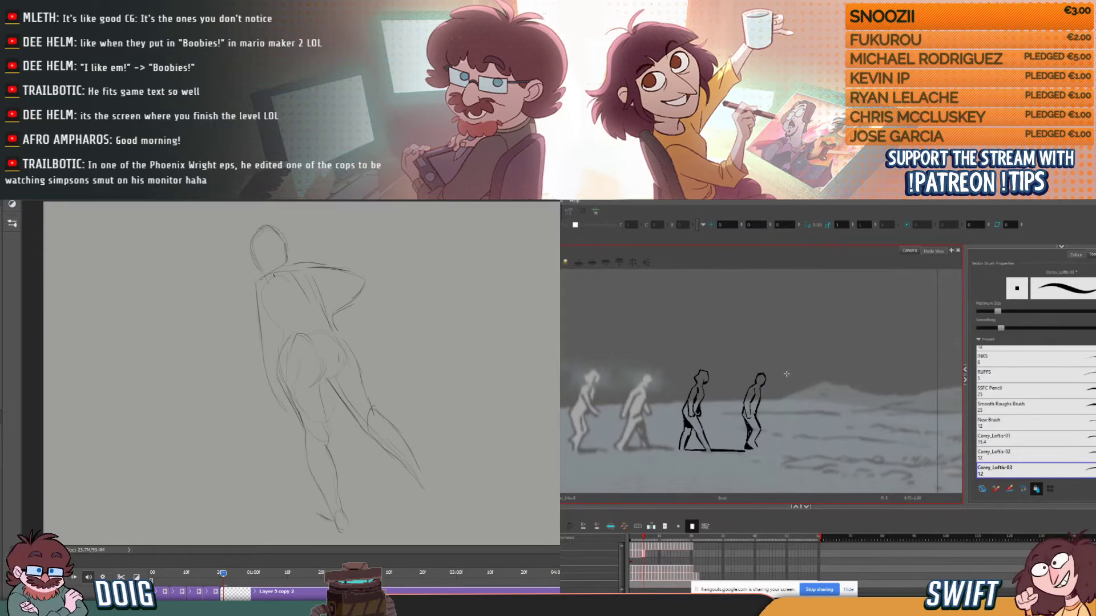
drag(263, 295, 275, 270)
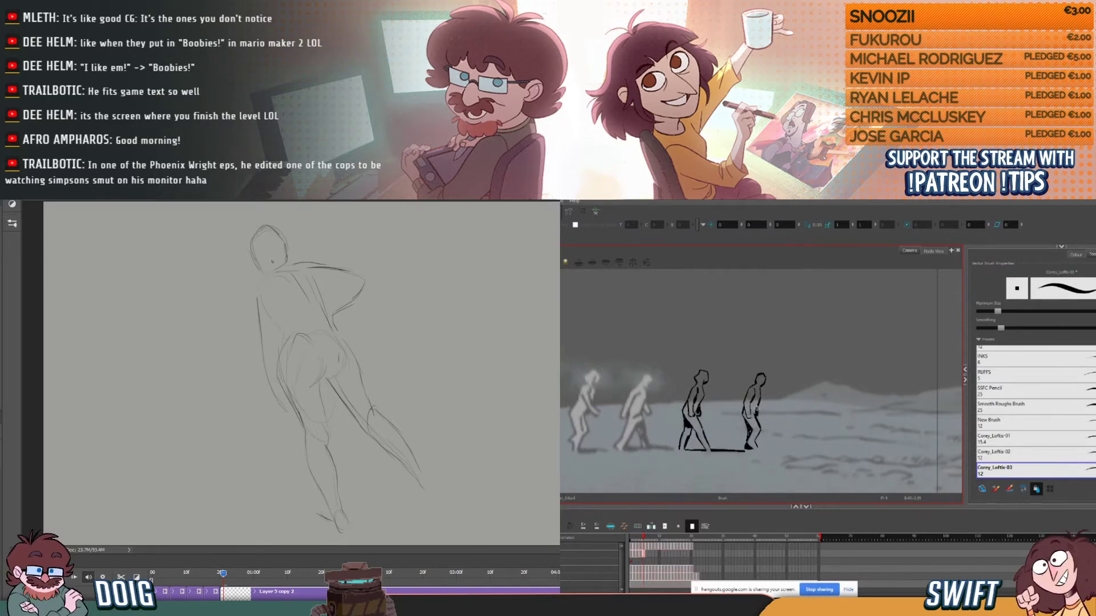
mouse_move(278, 275)
mouse_down()
mouse_move(257, 291)
mouse_move(304, 266)
mouse_up()
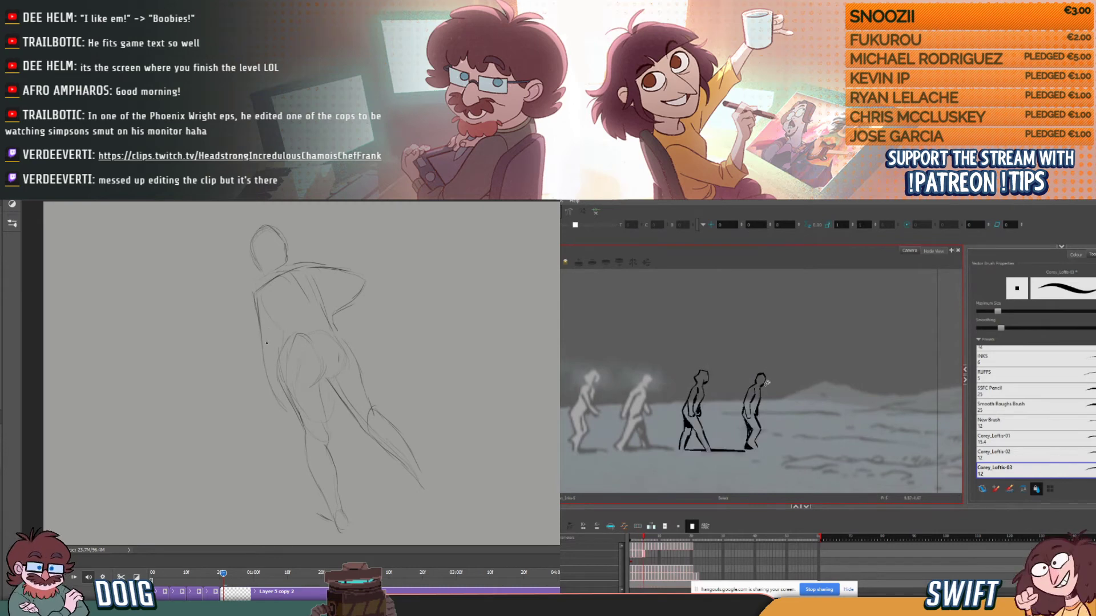
- Switch to Harmony, adjust the fourth figure's face line, and flip through the adjacent frames to check it
click(762, 378)
key(alt+b)
key(comma)
key(period)
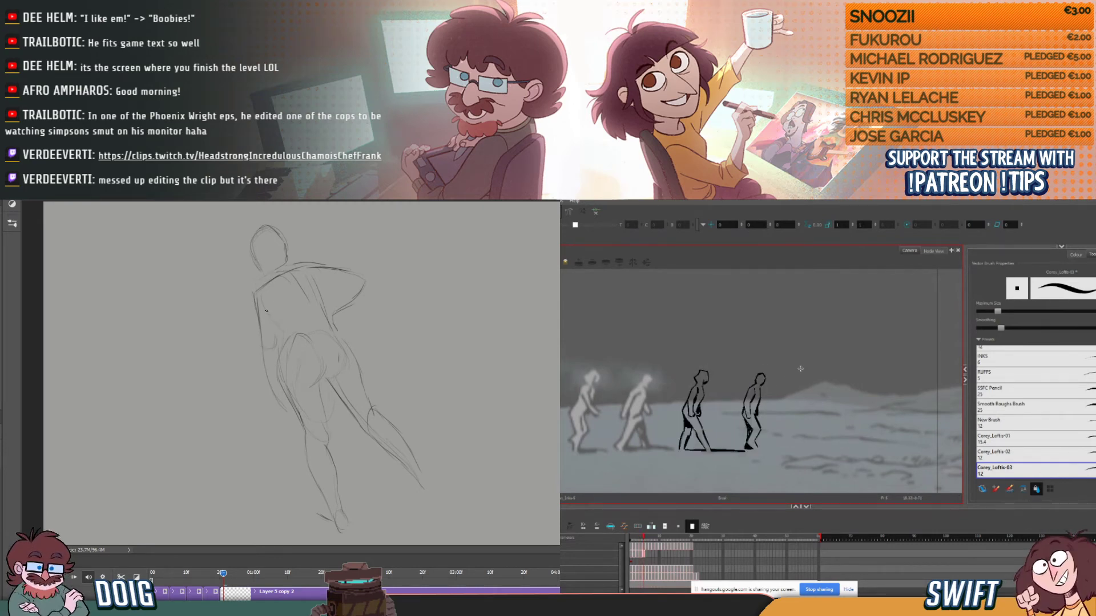
key(comma)
key(comma)
key(period)
key(period)
key(comma)
key(period)
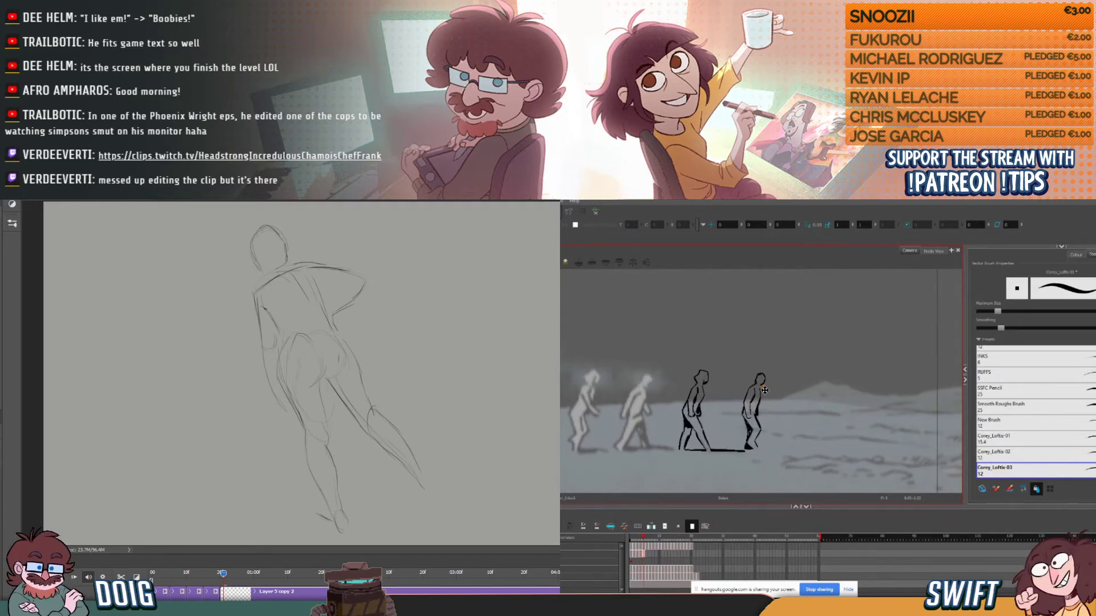
key(alt+b)
key(comma)
key(comma)
key(period)
key(period)
- Ink the front contour of the fourth figure's head and compare it repeatedly with the previous frame
key(comma)
key(comma)
key(period)
key(period)
drag(758, 374, 764, 383)
key(comma)
key(period)
key(comma)
key(period)
key(comma)
key(period)
key(comma)
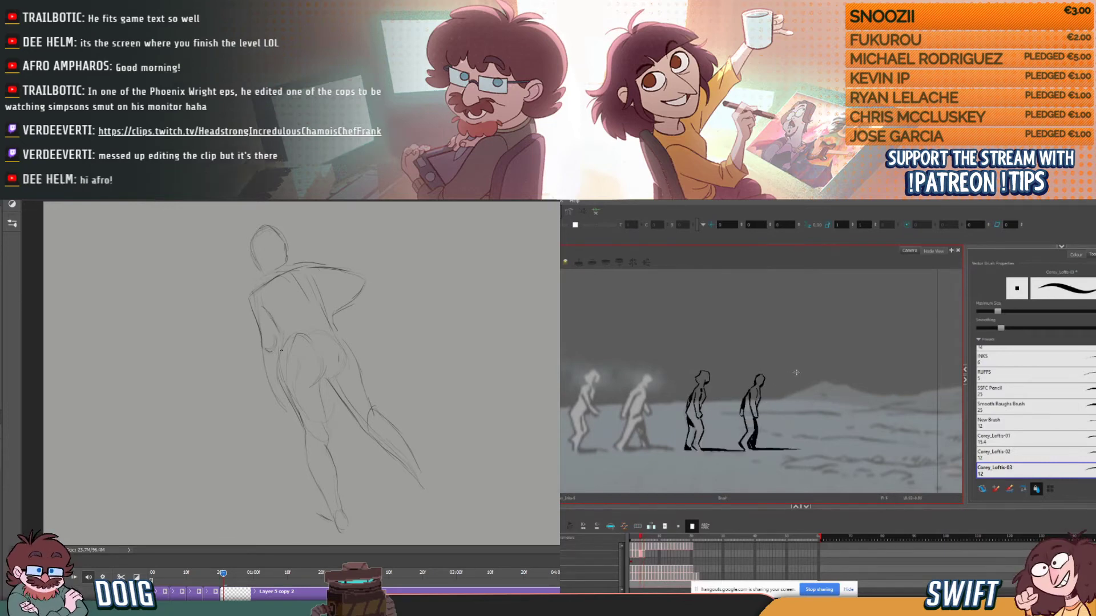
key(period)
key(comma)
key(period)
key(comma)
key(period)
key(comma)
key(period)
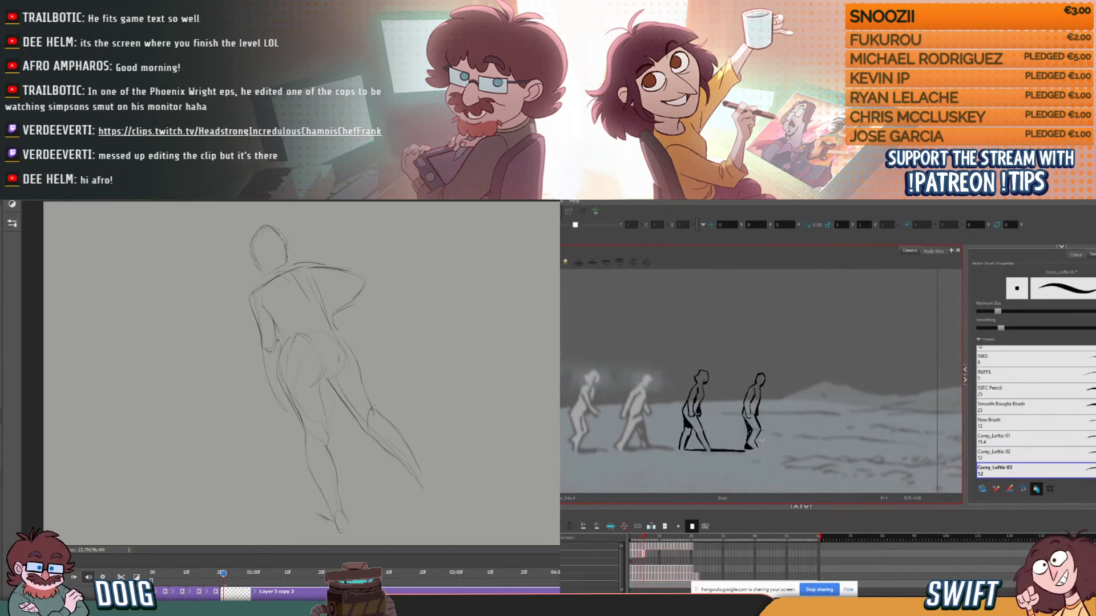
- Ink the fourth figure's ground shadow extending forward from the foot, adjust its line, and compare it with the previous frame
drag(757, 449, 811, 451)
key(alt+s)
click(793, 451)
key(alt+b)
key(comma)
key(period)
key(comma)
key(period)
key(comma)
key(period)
key(comma)
key(period)
key(comma)
key(period)
key(comma)
key(period)
key(comma)
key(period)
key(comma)
key(period)
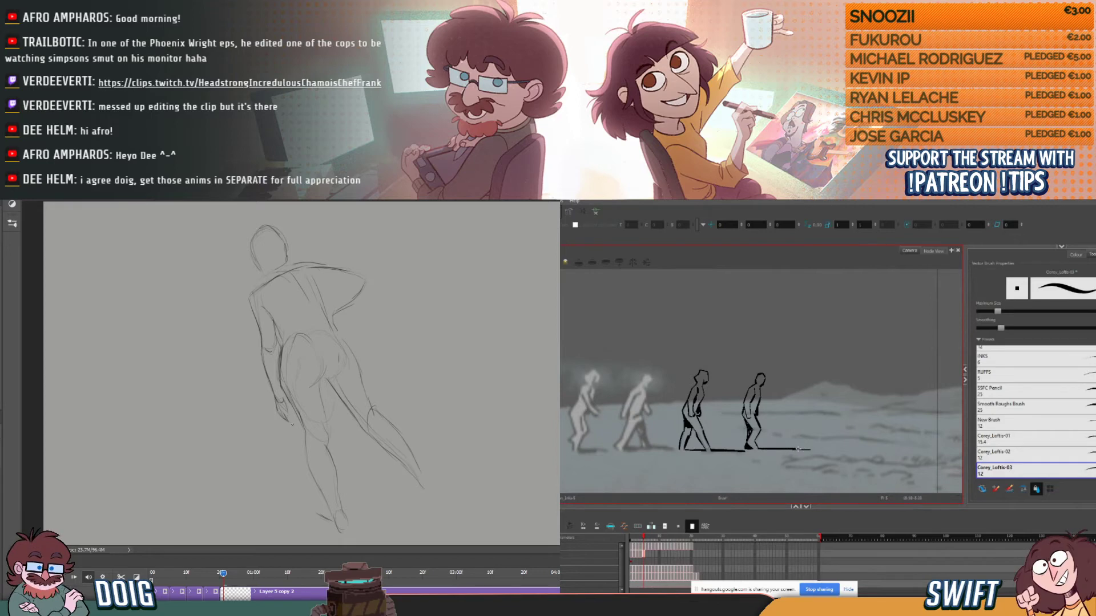
- Check the shadow against the previous frame, refine its far tip, and advance to the next frame
key(comma)
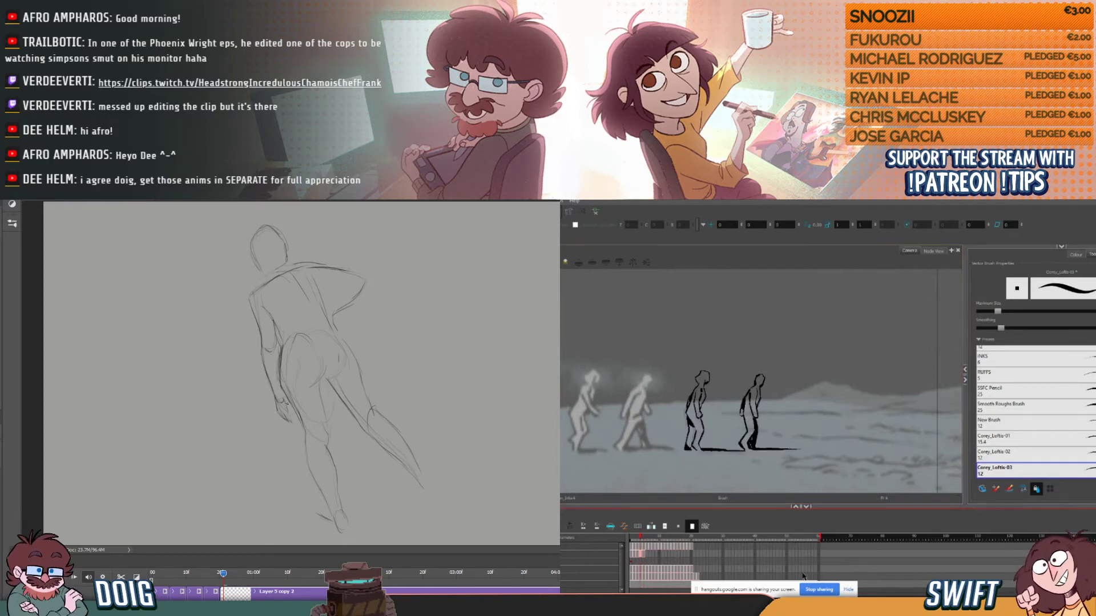
key(period)
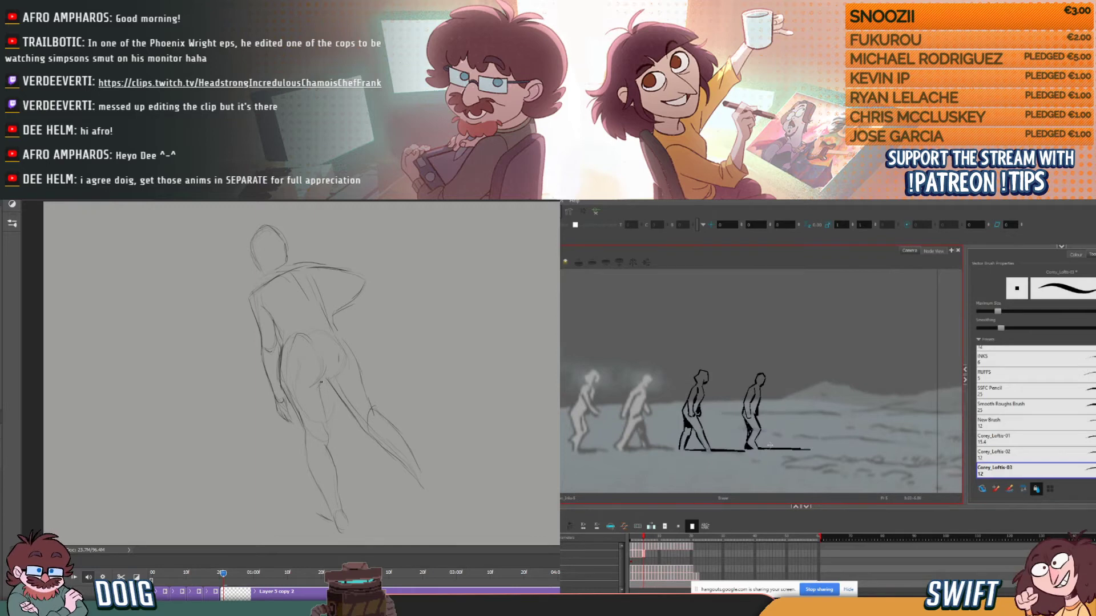
drag(809, 448, 814, 448)
key(alt+b)
key(period)
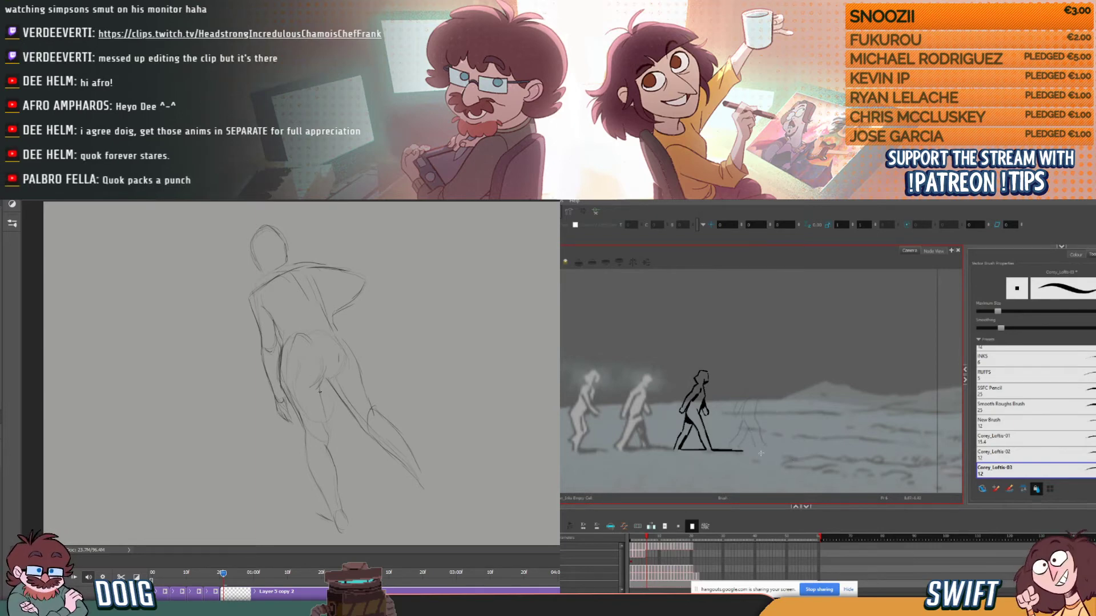
- Rework the striding figure's inner thigh line in Photoshop, and start inking the fourth walking figure's head on the new Harmony frame
drag(320, 386, 326, 426)
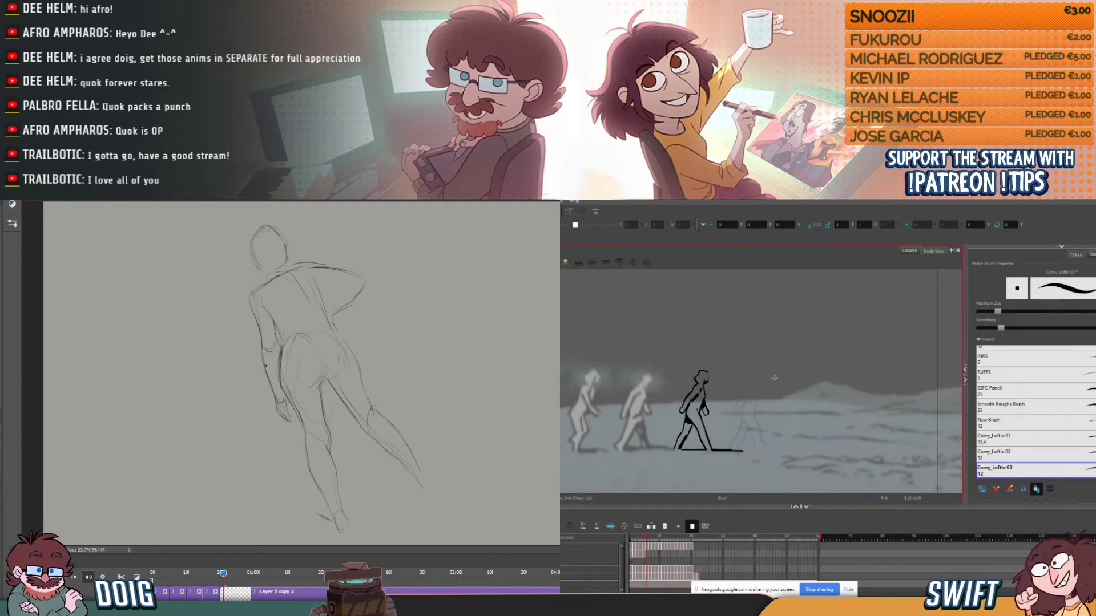
key(comma)
key(period)
key(comma)
key(period)
key(comma)
key(period)
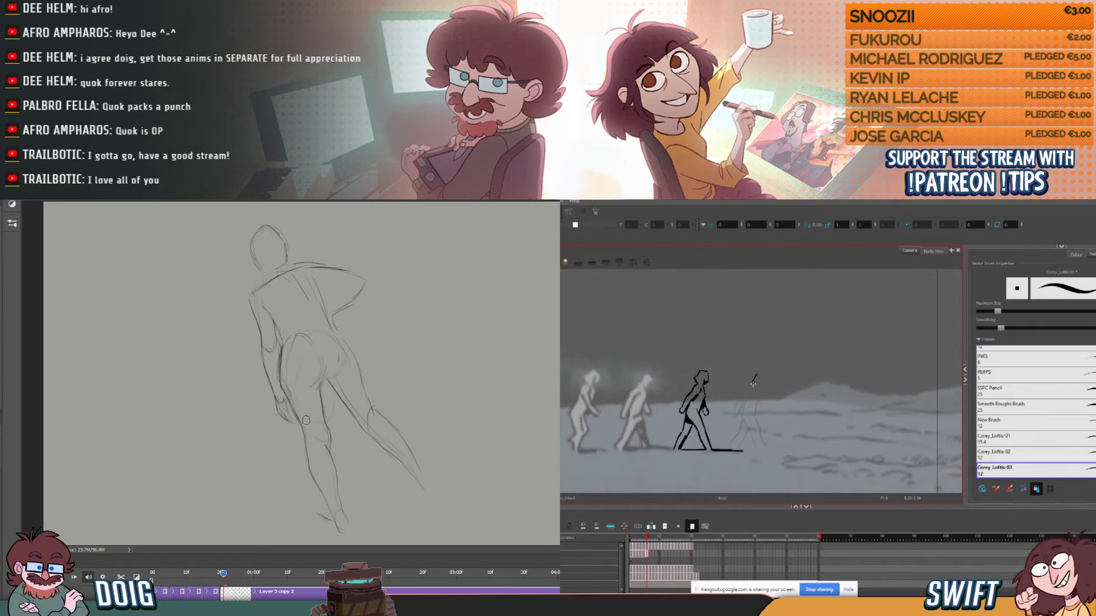
- Ink the curved outline of the fourth figure's head, checking its placement against the previous frame
key(comma)
key(period)
key(comma)
key(period)
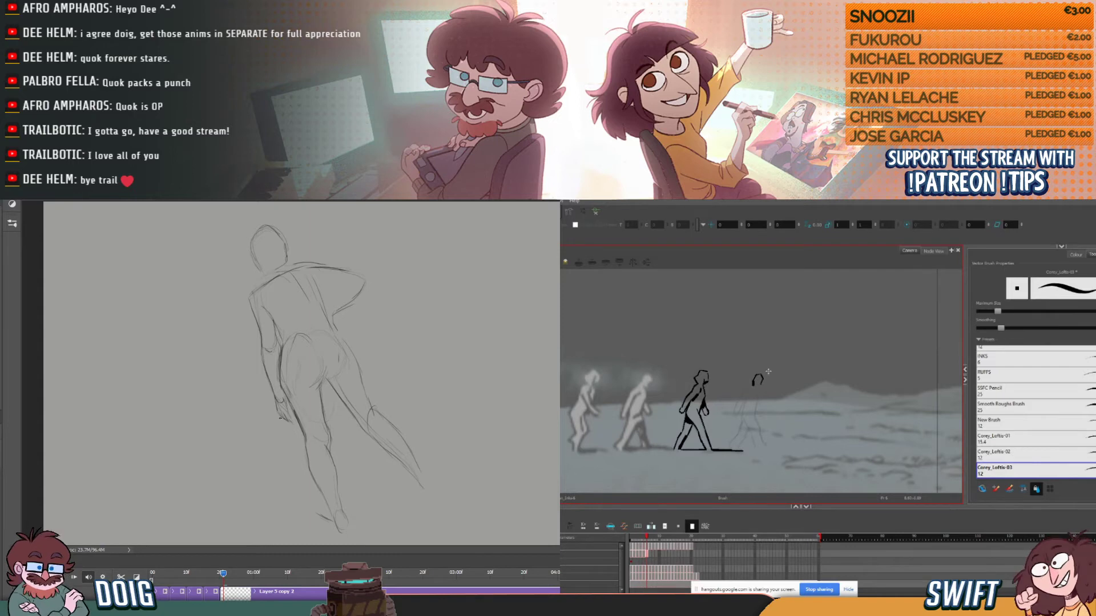
key(comma)
key(period)
key(comma)
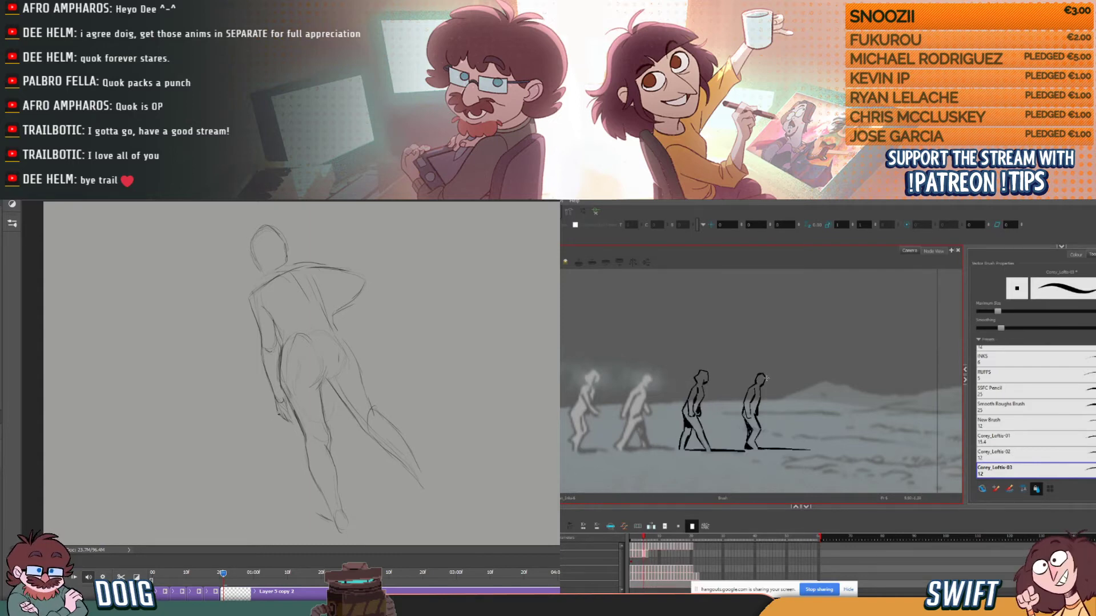
- Close the fourth figure's head outline and begin its shoulder line, flipping to the previous frame for comparison
key(period)
key(comma)
key(period)
key(comma)
key(period)
key(comma)
key(period)
key(comma)
key(period)
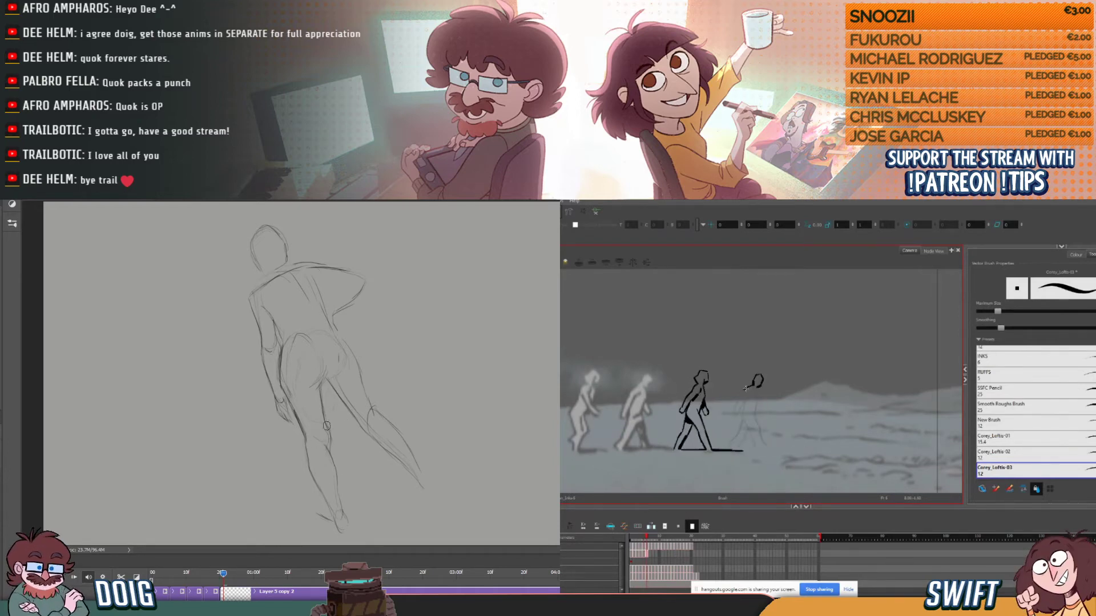
- Ink the fourth figure's upper back and rear arm, comparing the shoulder line with the previous frame
key(comma)
key(period)
key(comma)
key(period)
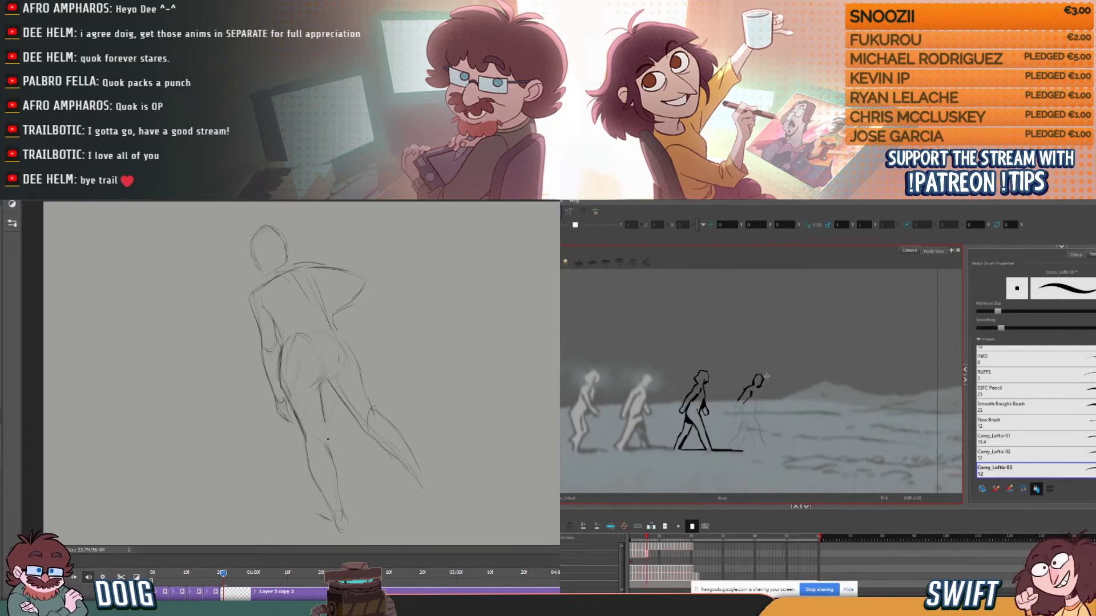
key(comma)
key(period)
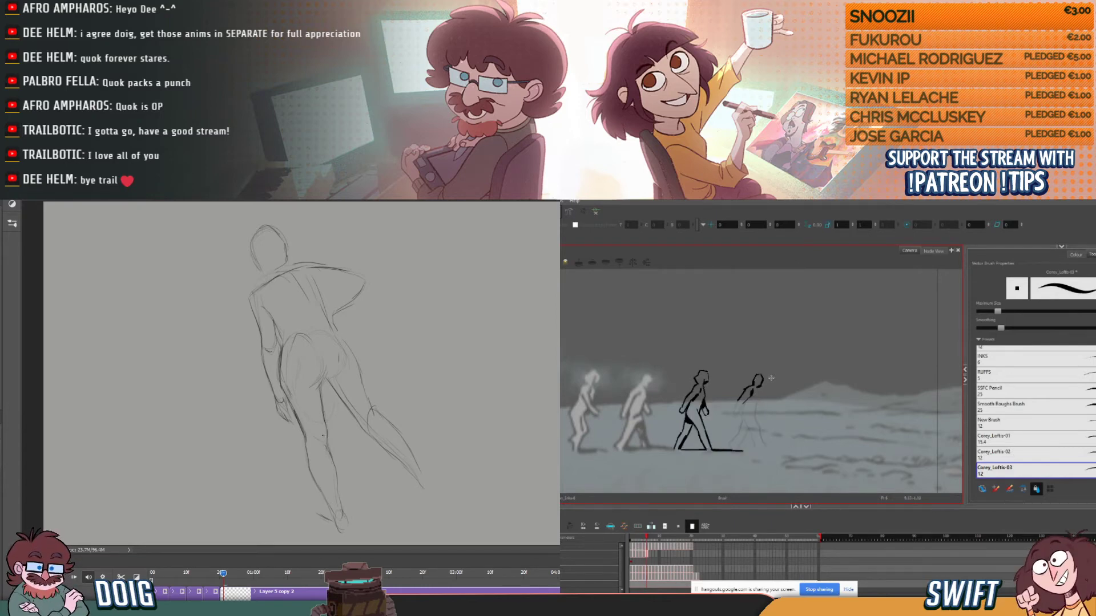
drag(738, 396, 733, 413)
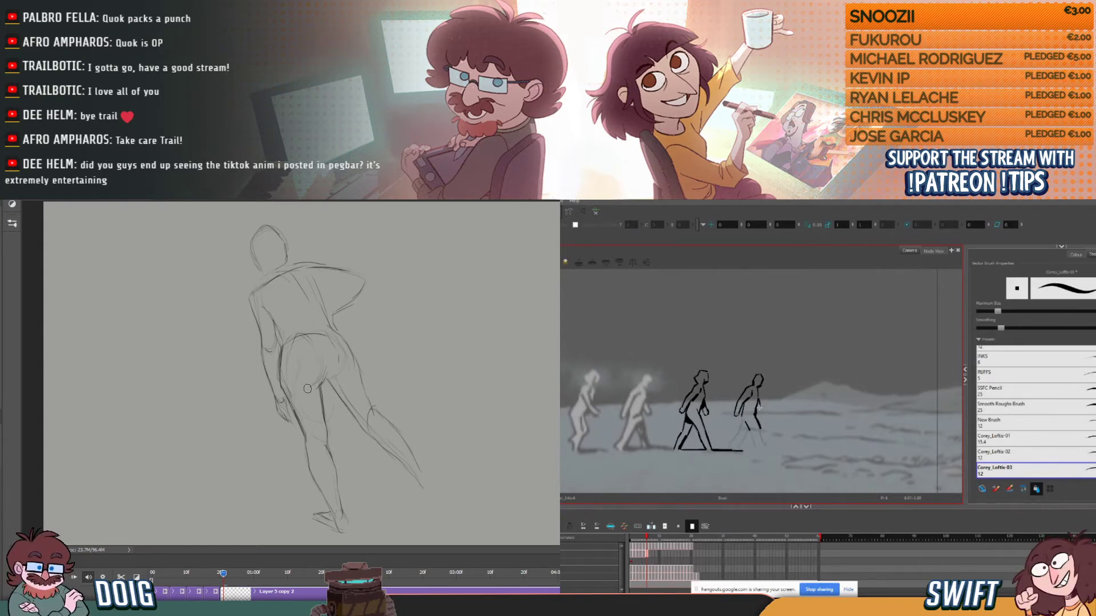
- Compare the walking figure's inked upper body with the previous frame, and play back the striding animation in Photoshop before returning to the current pose
key(comma)
key(period)
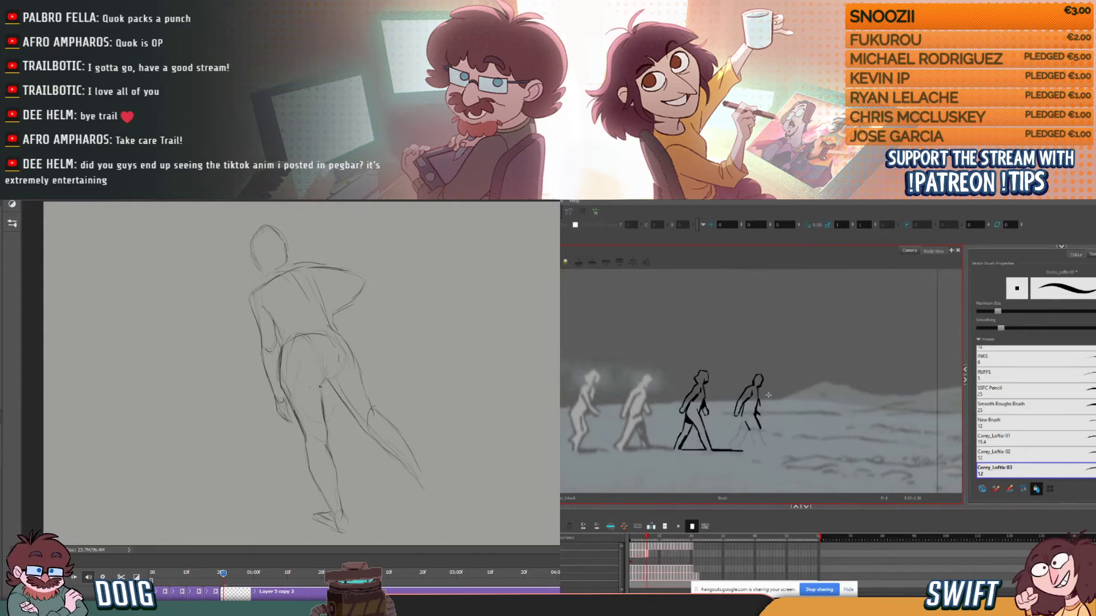
key(space)
key(comma)
key(period)
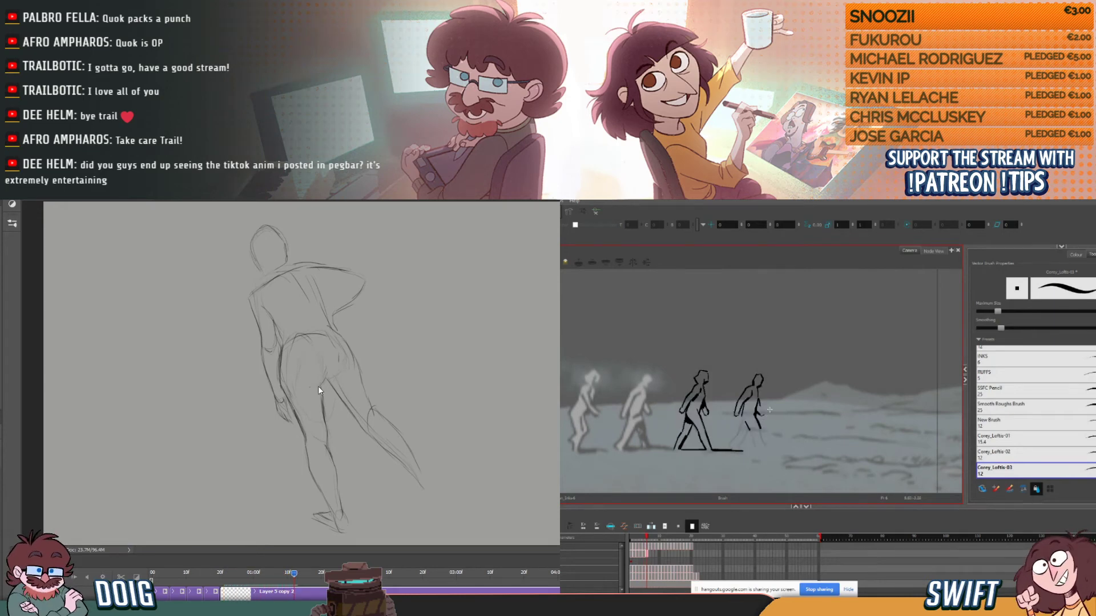
click(233, 573)
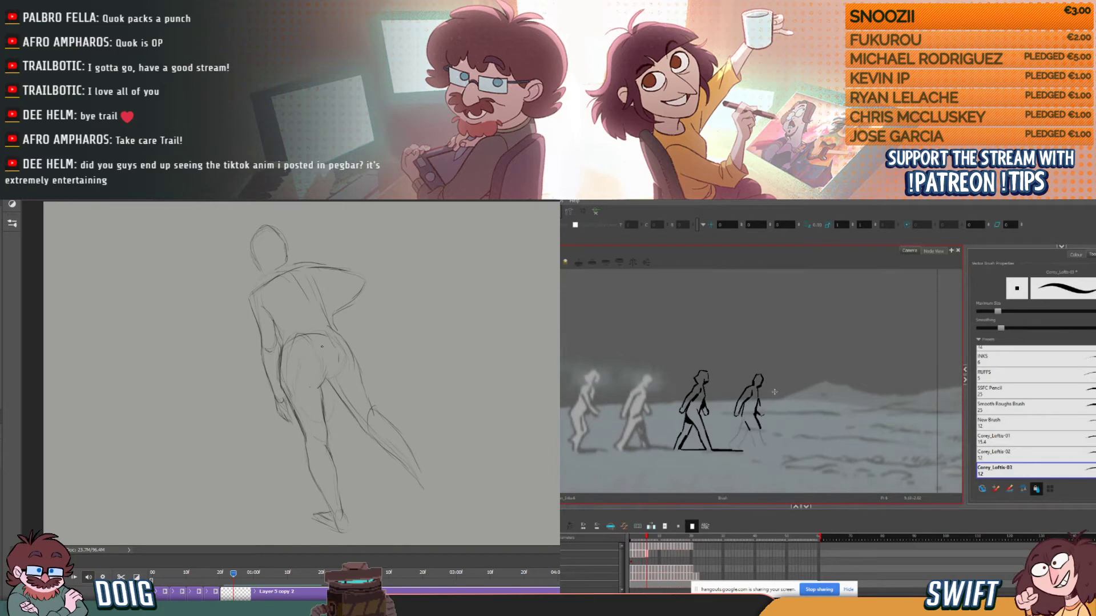
- Ink the fourth figure's front hand in Harmony, checking against the previous frame, and select the new stroke to adjust it
key(comma)
key(period)
key(comma)
key(period)
key(alt+s)
click(764, 410)
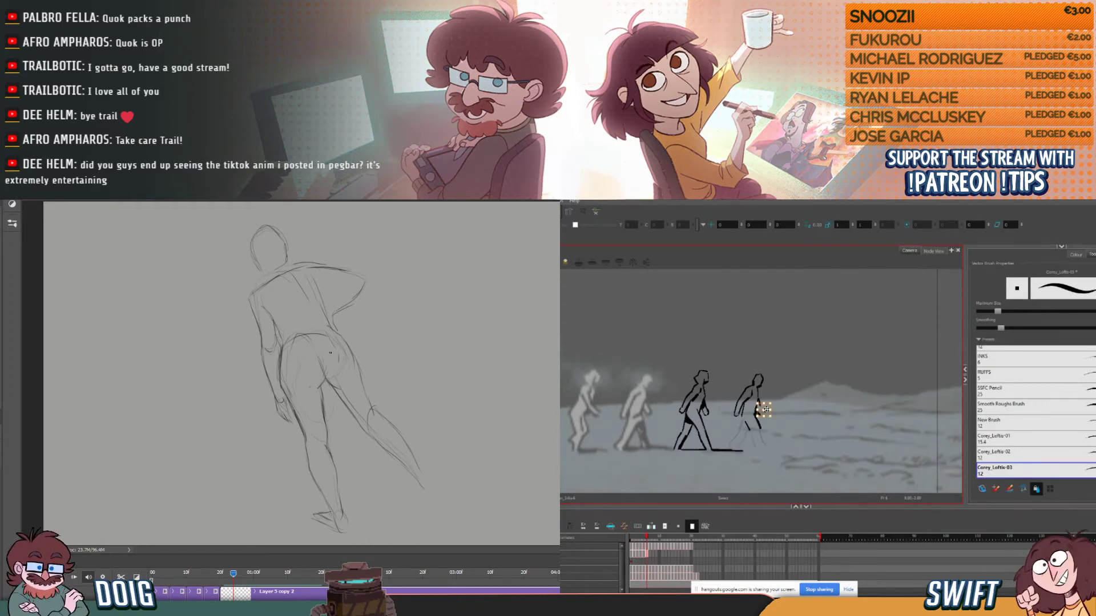
click(764, 410)
click(784, 398)
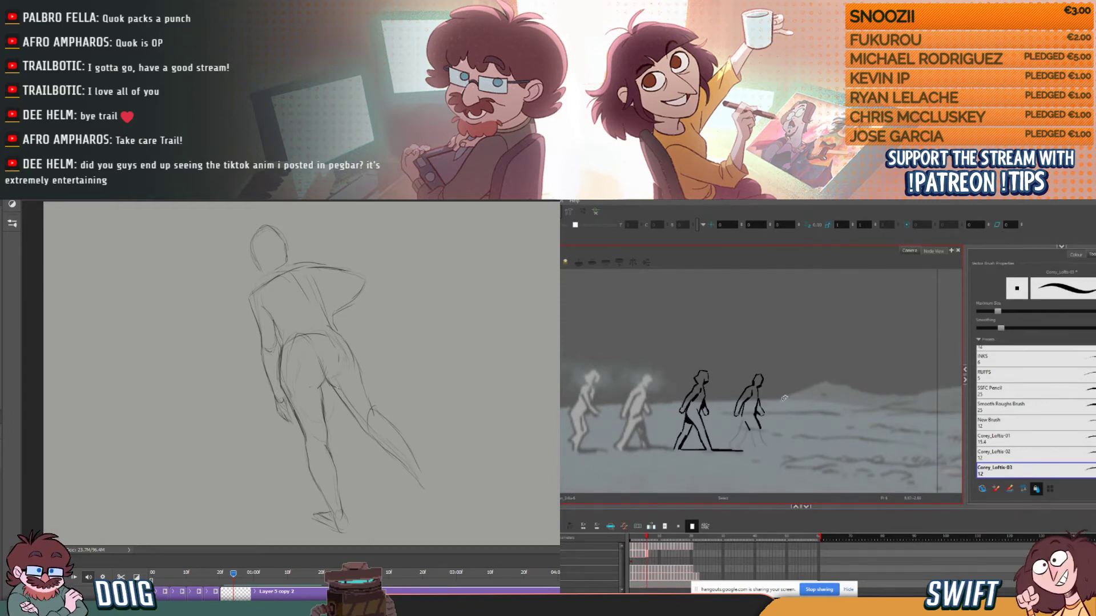
- Compare the walking figure's hand with the previous frame, and sketch the striding figure's trailing foot in Photoshop
key(comma)
key(period)
key(comma)
key(period)
drag(420, 485, 436, 498)
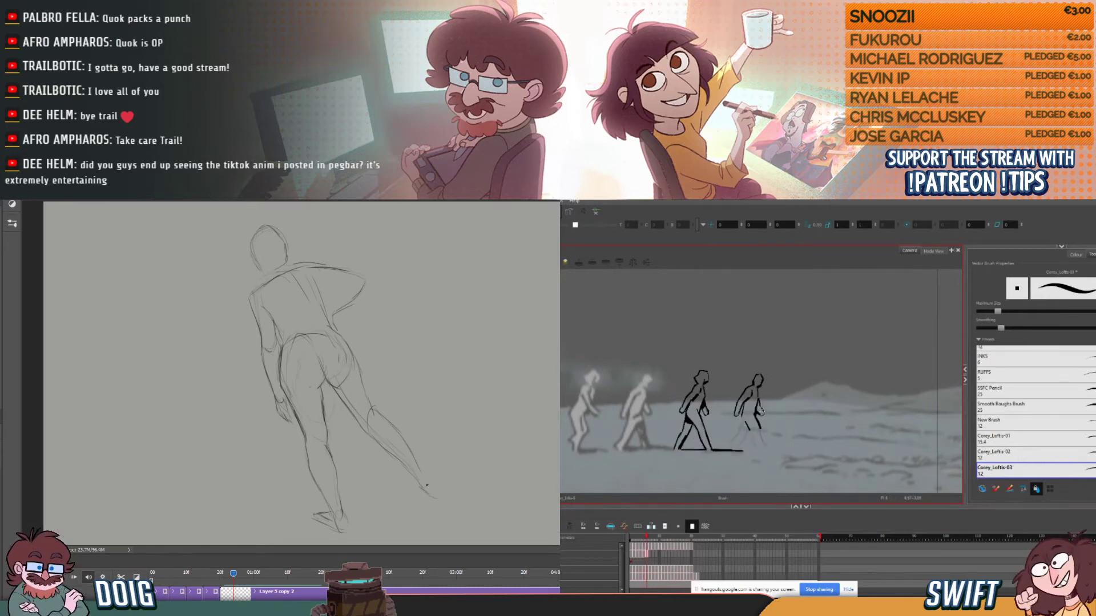
drag(413, 455, 448, 500)
- Refine the fourth figure's front hand in Harmony with the eraser and brush, comparing it with the previous frame
key(comma)
key(period)
key(comma)
key(period)
key(alt+e)
key(comma)
key(period)
key(alt+b)
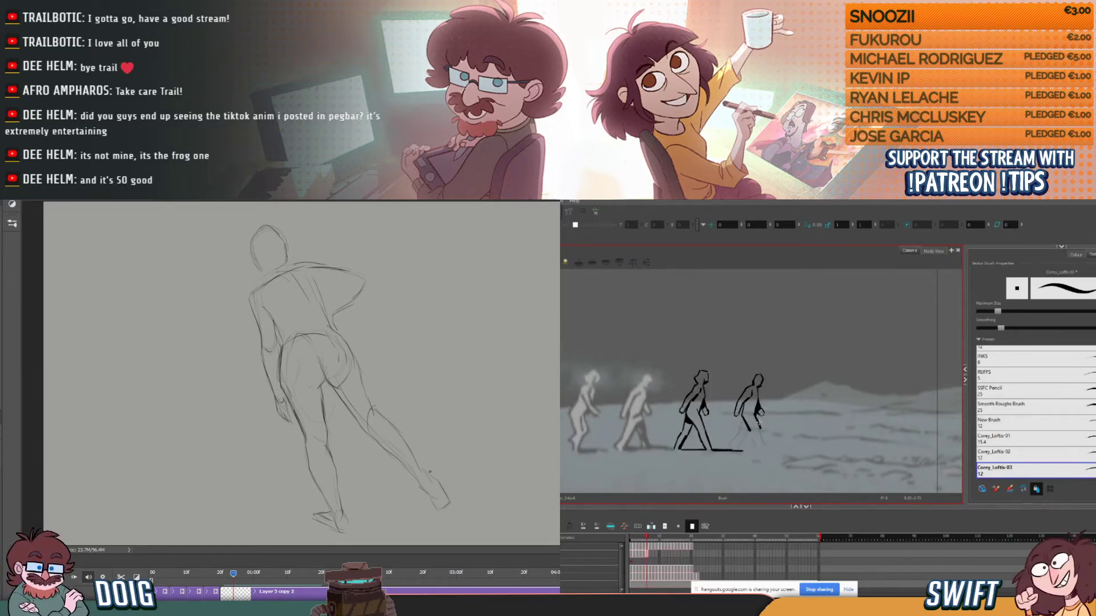
- Ink the fourth figure's front lower leg and foot, checking the stride against the previous frame
key(comma)
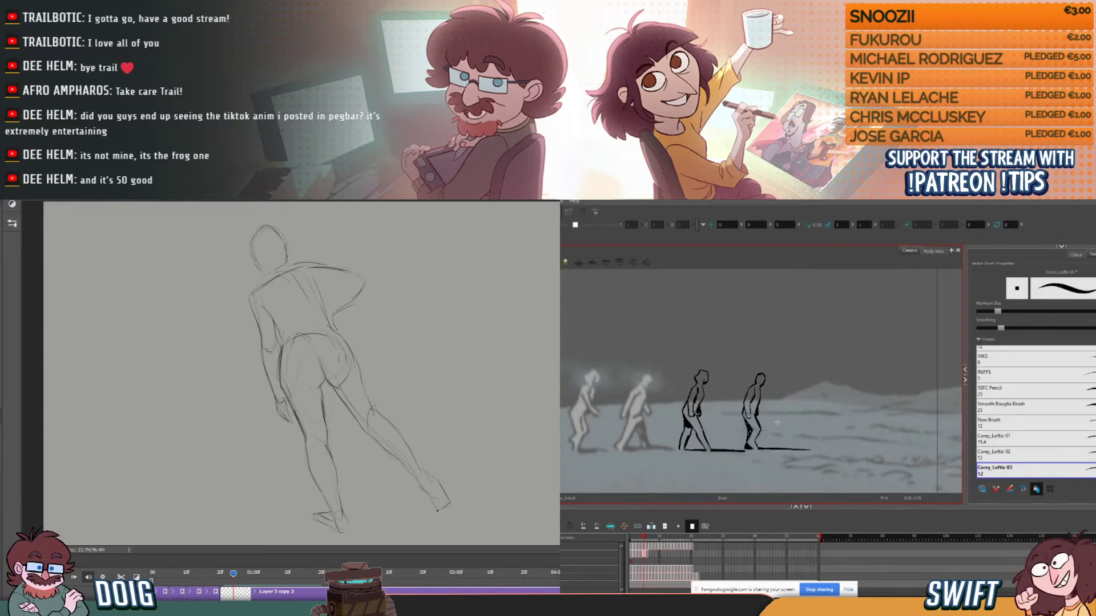
key(period)
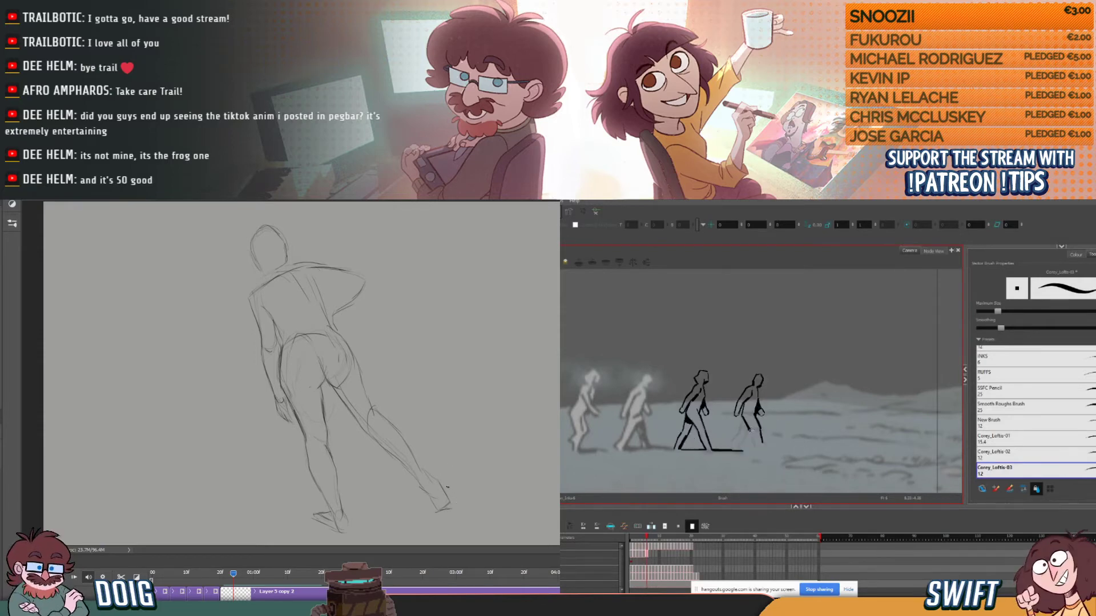
drag(751, 432, 765, 448)
key(comma)
key(period)
key(comma)
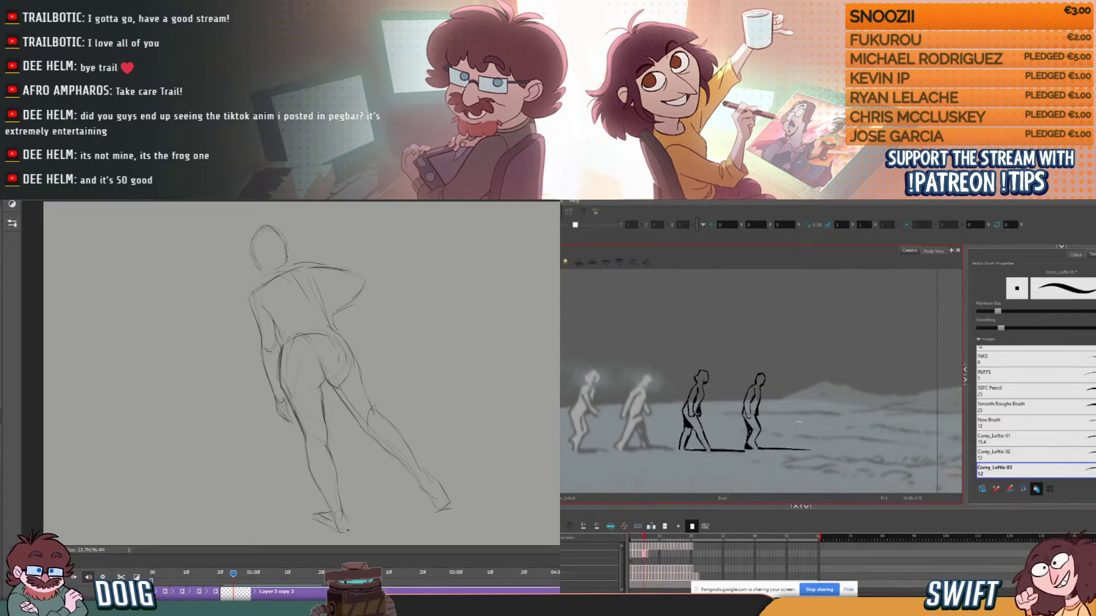
key(period)
key(comma)
key(period)
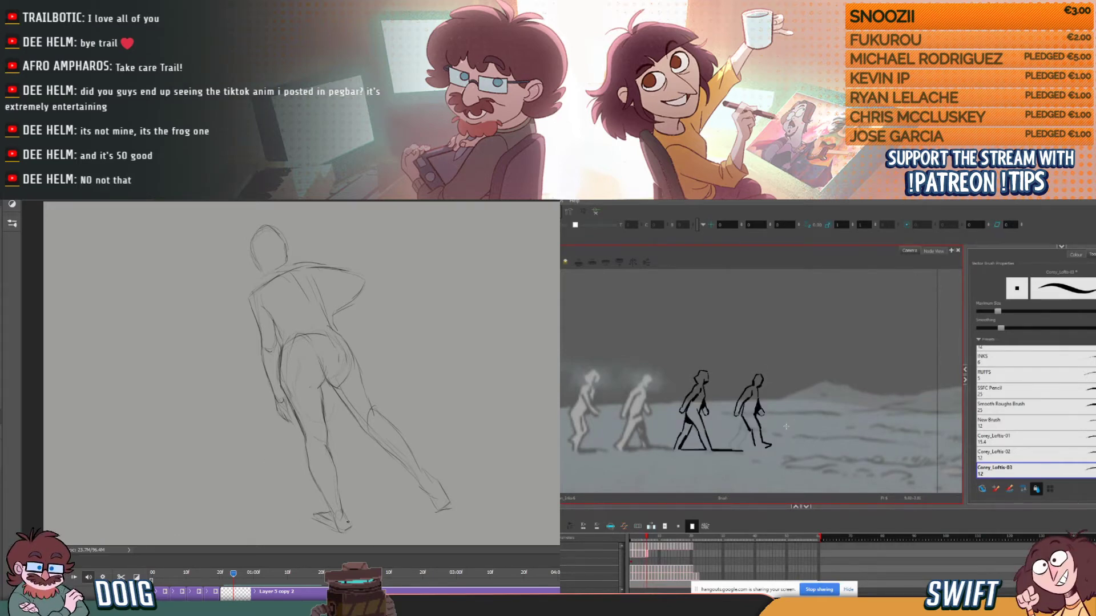
- Undo the last foot stroke, rework the front foot and thigh line, and return to the brush
key(ctrl+z)
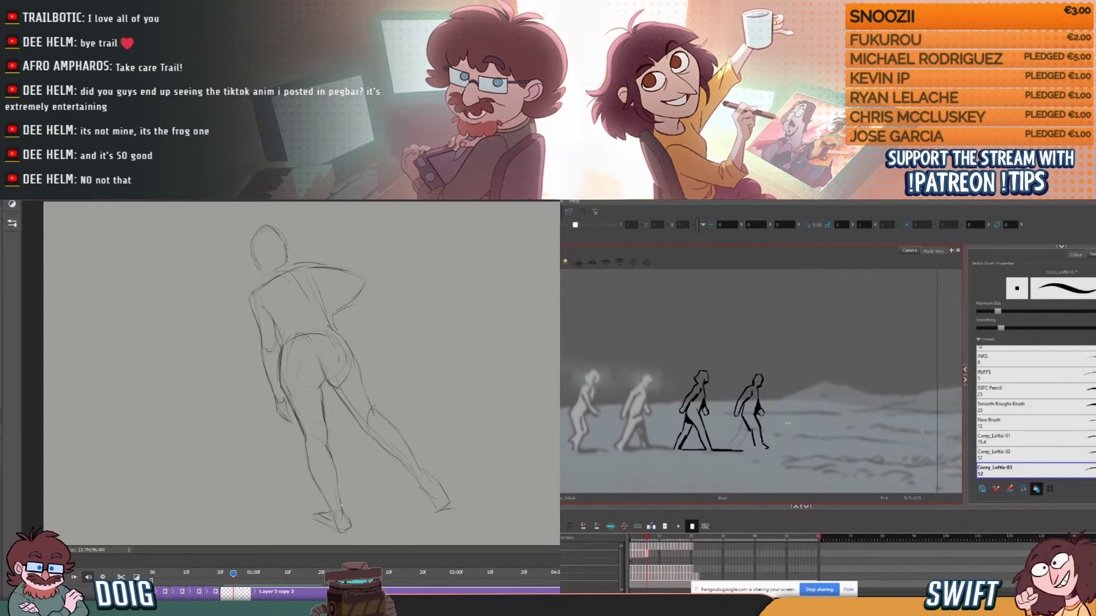
key(comma)
key(period)
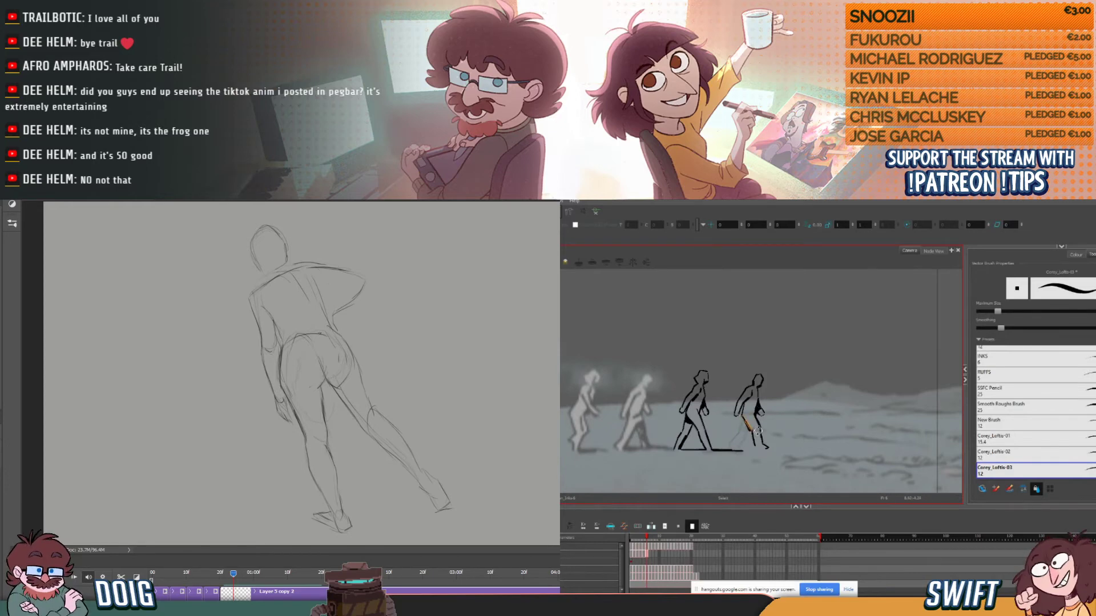
key(alt+b)
key(comma)
- Lasso the striding figure's hips and legs in Photoshop and scale them down, lowering the hips, while checking the fourth figure's rear leg in Harmony
mouse_move(293, 341)
mouse_down()
mouse_move(279, 385)
mouse_move(298, 429)
mouse_move(310, 530)
mouse_move(378, 546)
mouse_move(458, 522)
mouse_move(465, 464)
mouse_move(360, 341)
mouse_up()
key(period)
key(comma)
key(period)
key(comma)
key(period)
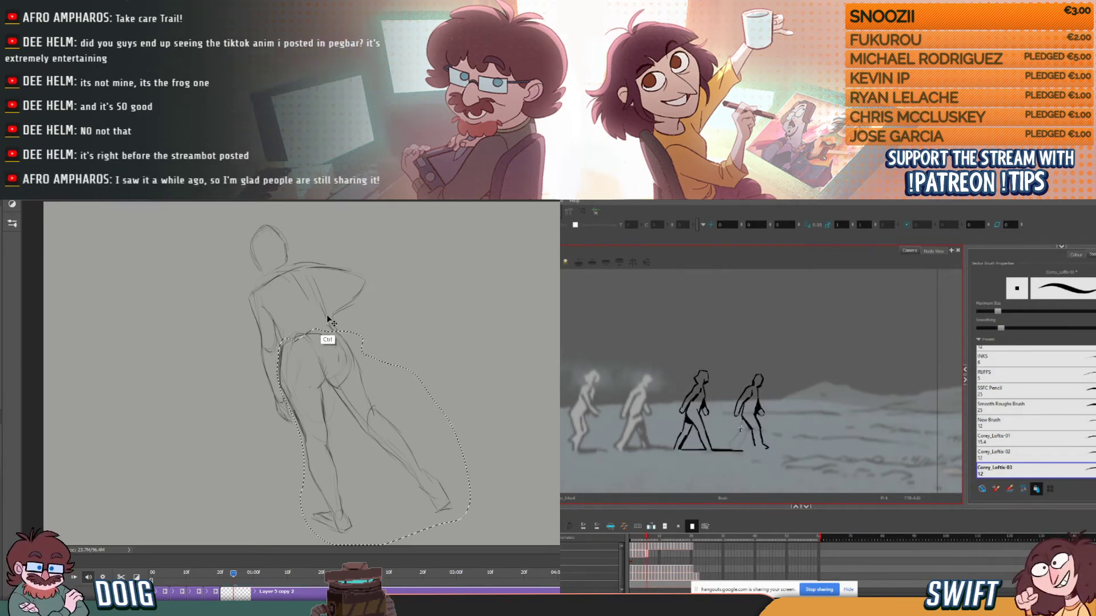
key(ctrl+t)
key(comma)
key(period)
drag(470, 330, 455, 347)
key(comma)
key(comma)
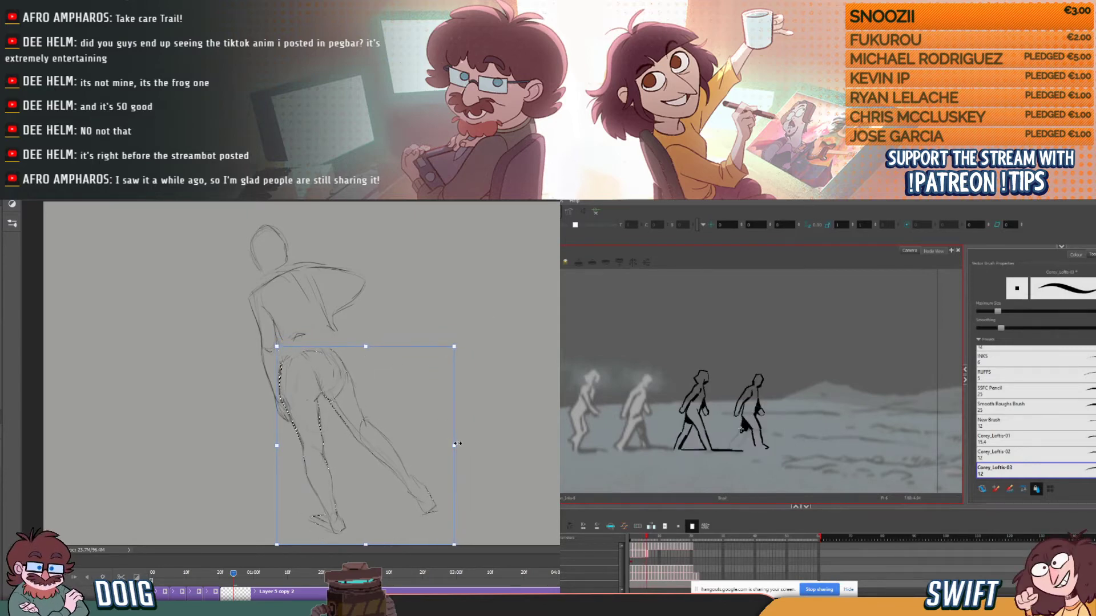
drag(454, 446, 464, 446)
key(Return)
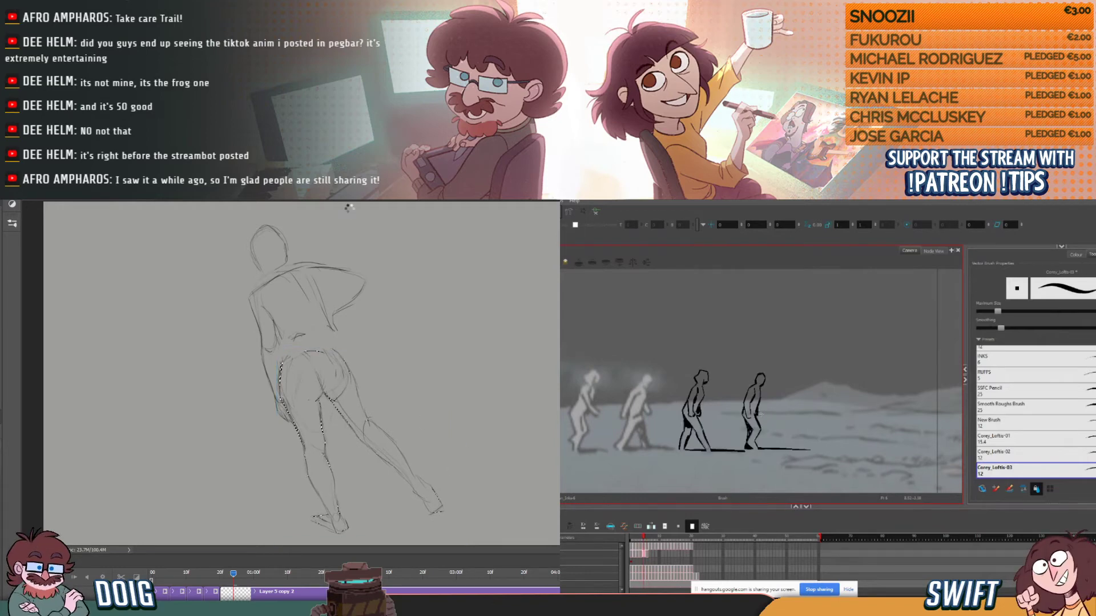
key(ctrl+d)
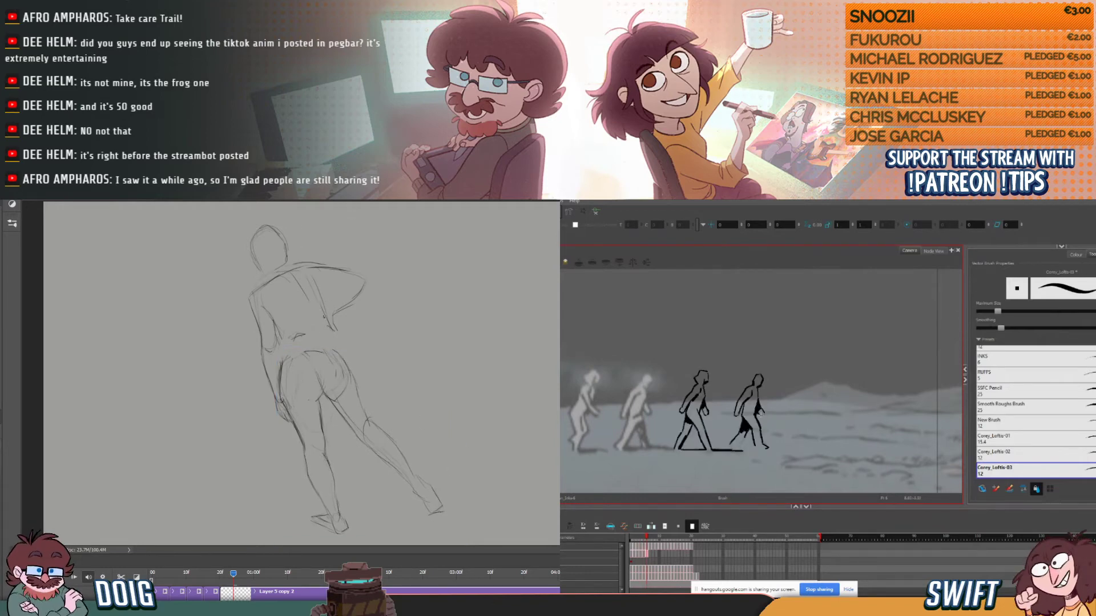
- Scrub the Photoshop frames around the striding pose and shift the whole drawing slightly left to line it up
click(216, 574)
drag(214, 575, 225, 574)
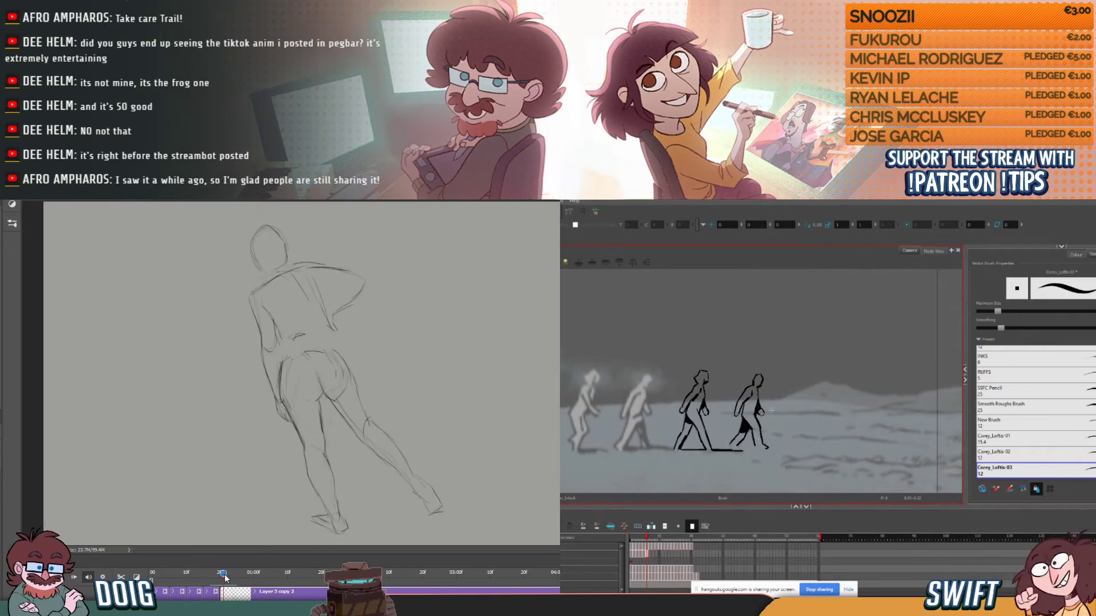
key(v)
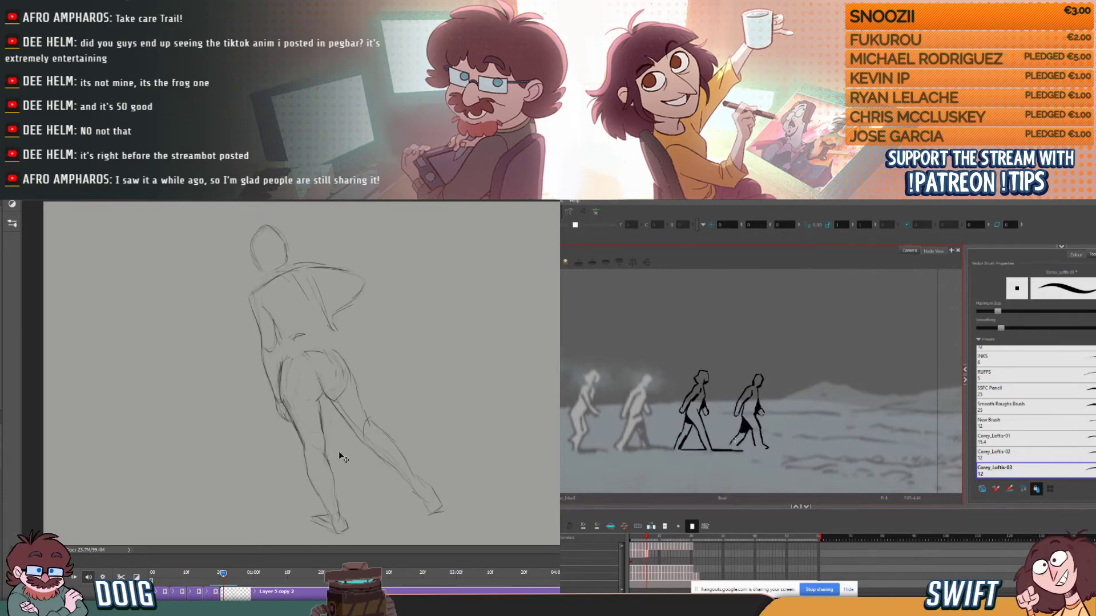
drag(344, 446, 336, 447)
mouse_move(222, 575)
mouse_down()
mouse_move(211, 574)
mouse_move(223, 573)
mouse_up()
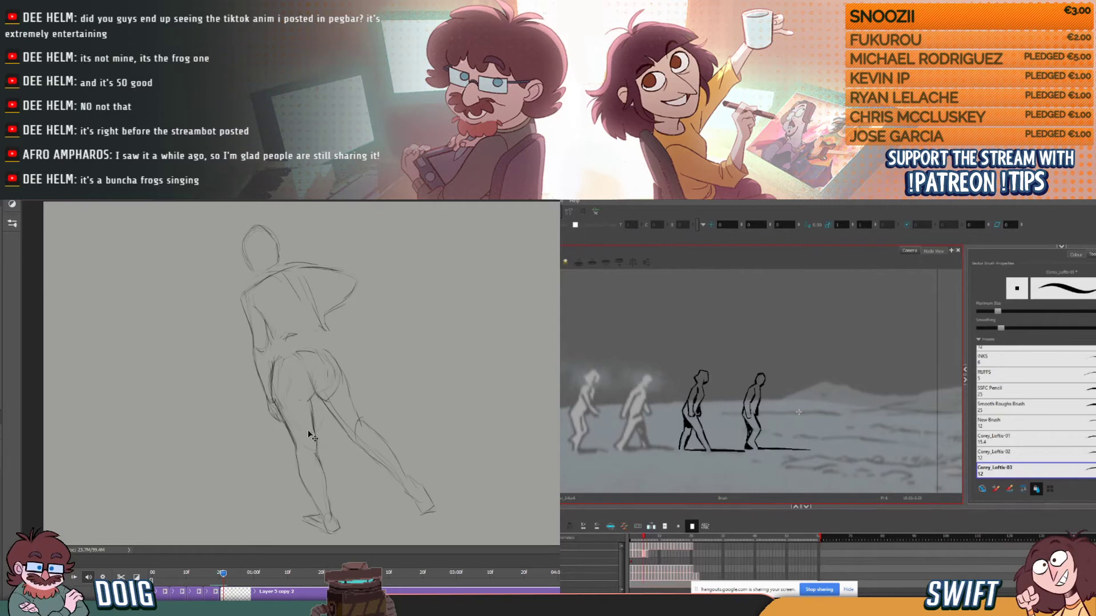
- Ink the fourth figure's ground shadow extending forward from the front foot in Harmony, and compare it with the previous frame
drag(766, 449, 802, 450)
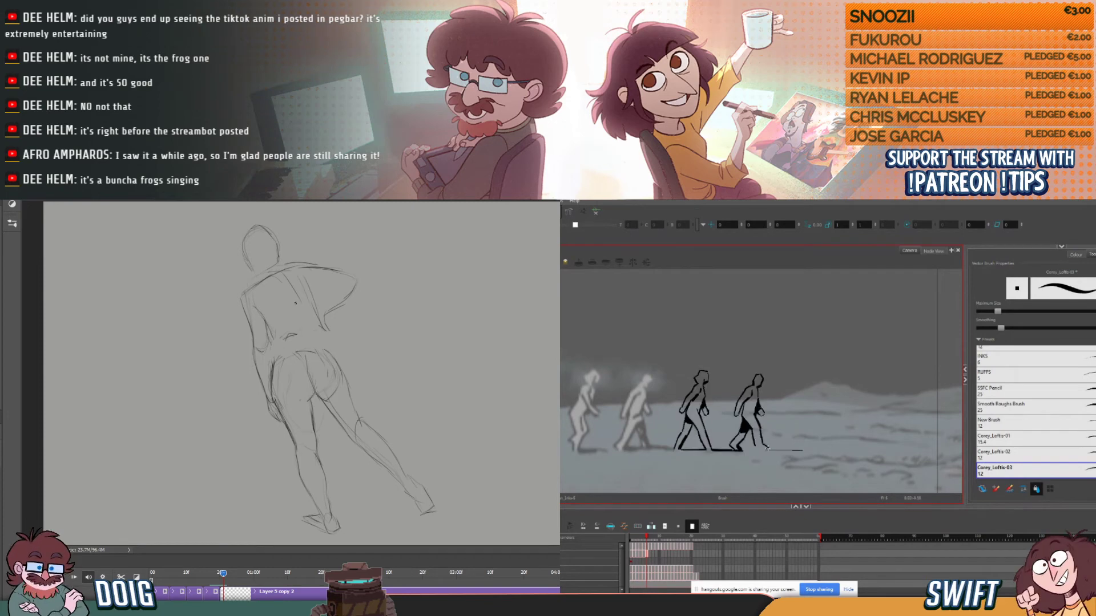
drag(766, 449, 816, 450)
key(comma)
key(period)
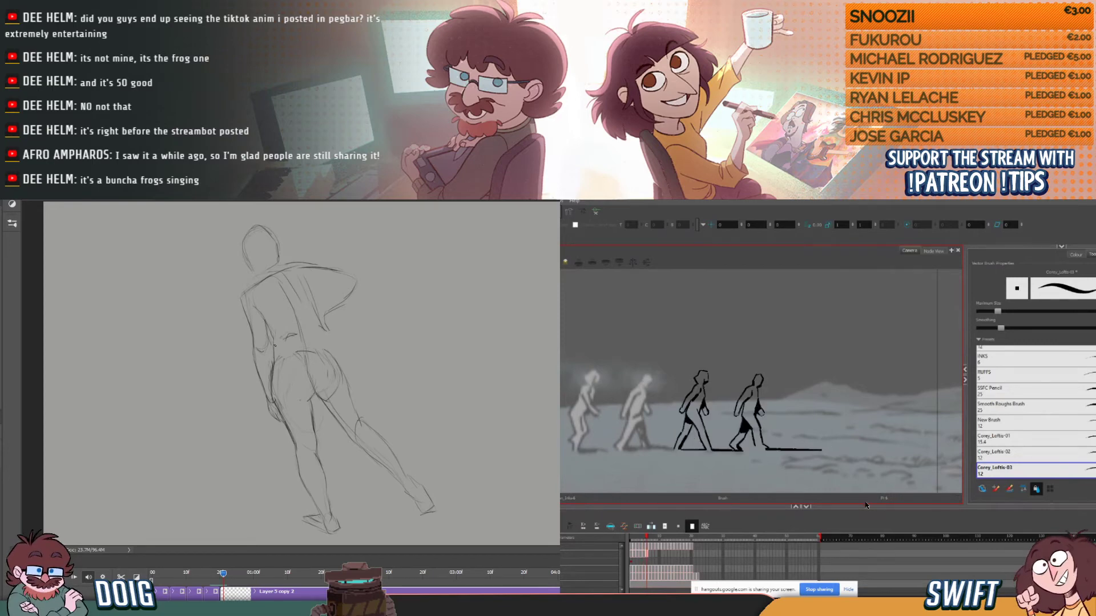
key(comma)
key(period)
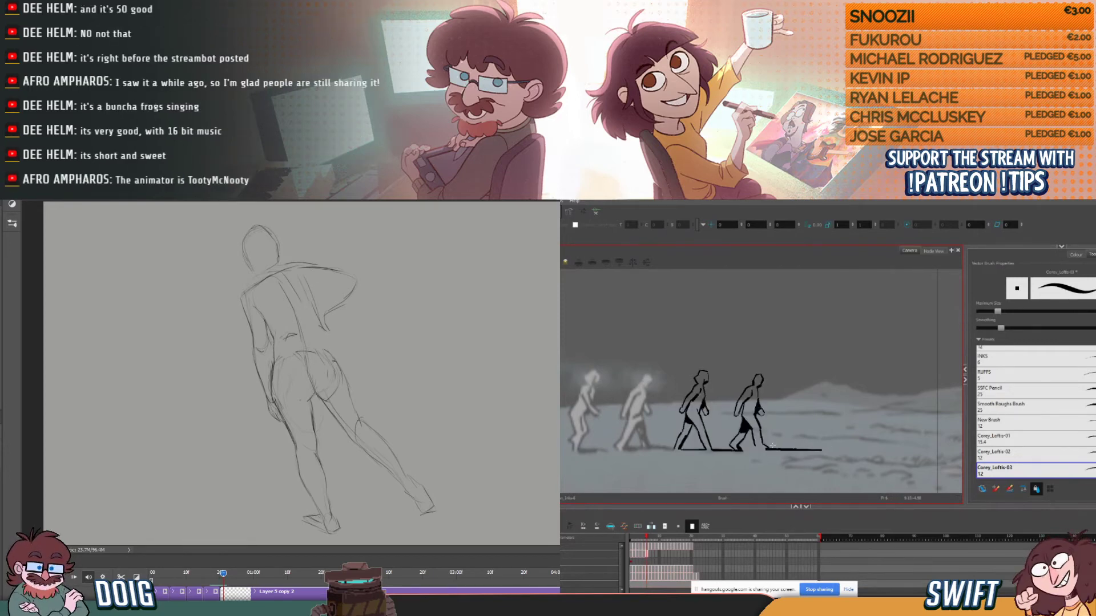
- Sketch the contour joining the striding figure's waist and hip in Photoshop, and check the walking figure's shadow against the previous Harmony frame
drag(326, 331, 343, 370)
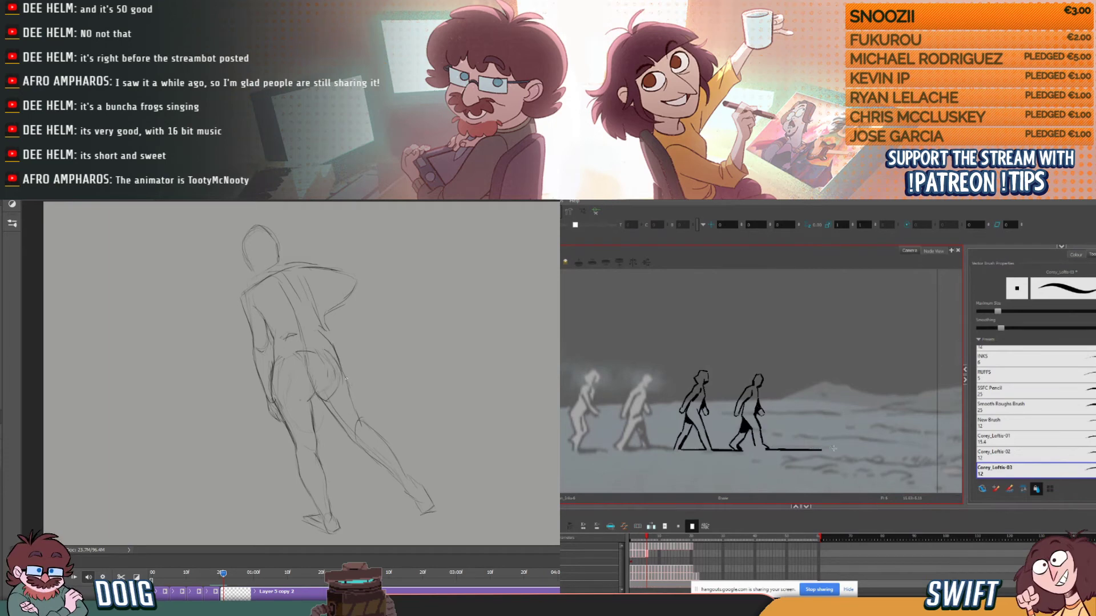
key(comma)
key(period)
key(comma)
key(period)
key(comma)
key(period)
- Select the fourth figure's ground shadow, tidy its edge, and nudge the line slightly back toward the foot
key(alt+s)
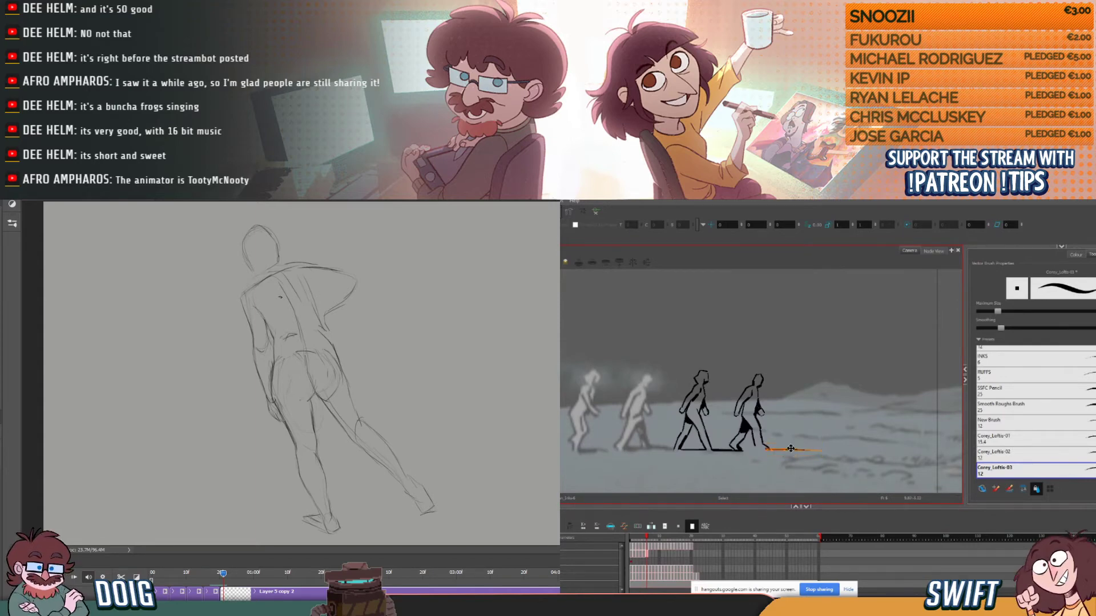
click(838, 440)
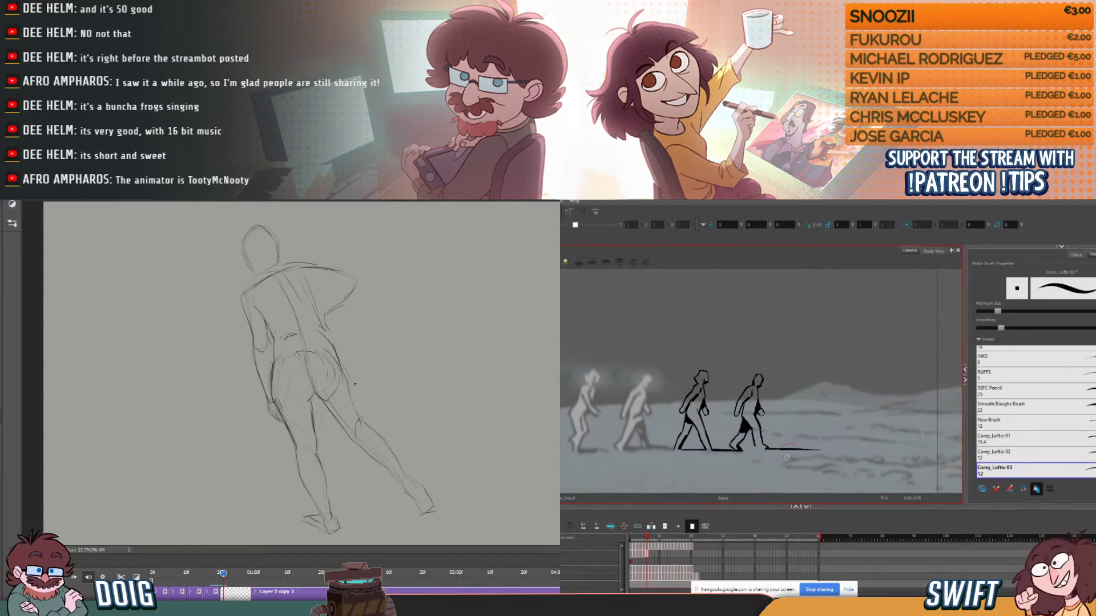
drag(805, 449, 803, 450)
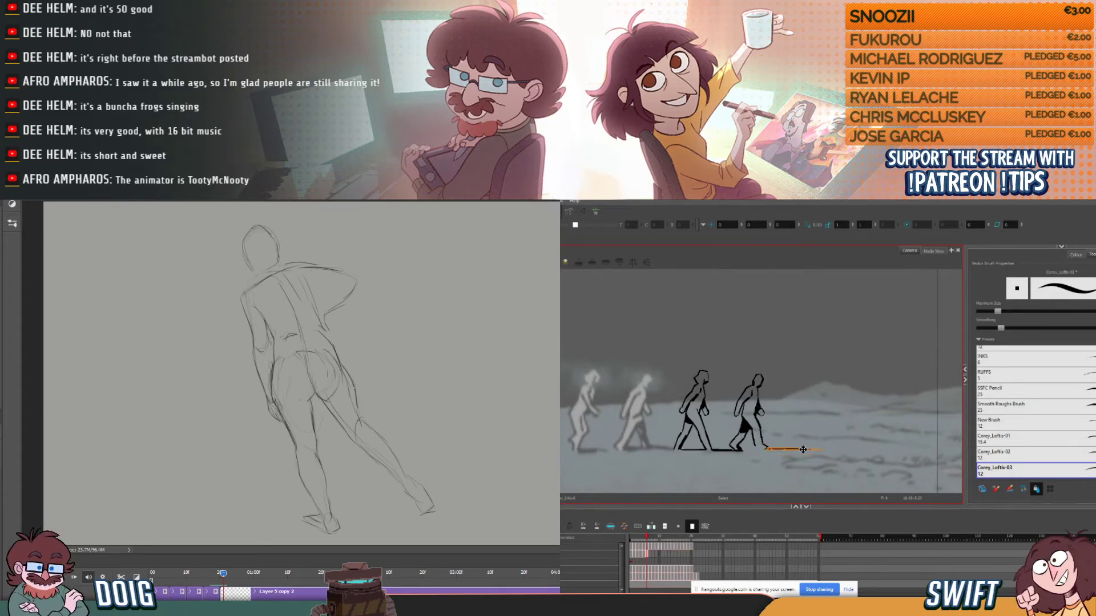
- Flip repeatedly between the current and previous frames in Harmony to examine the fourth figure's ground shadow and front foot
key(alt+b)
key(comma)
key(period)
key(comma)
key(period)
key(comma)
key(period)
key(comma)
key(period)
key(comma)
key(period)
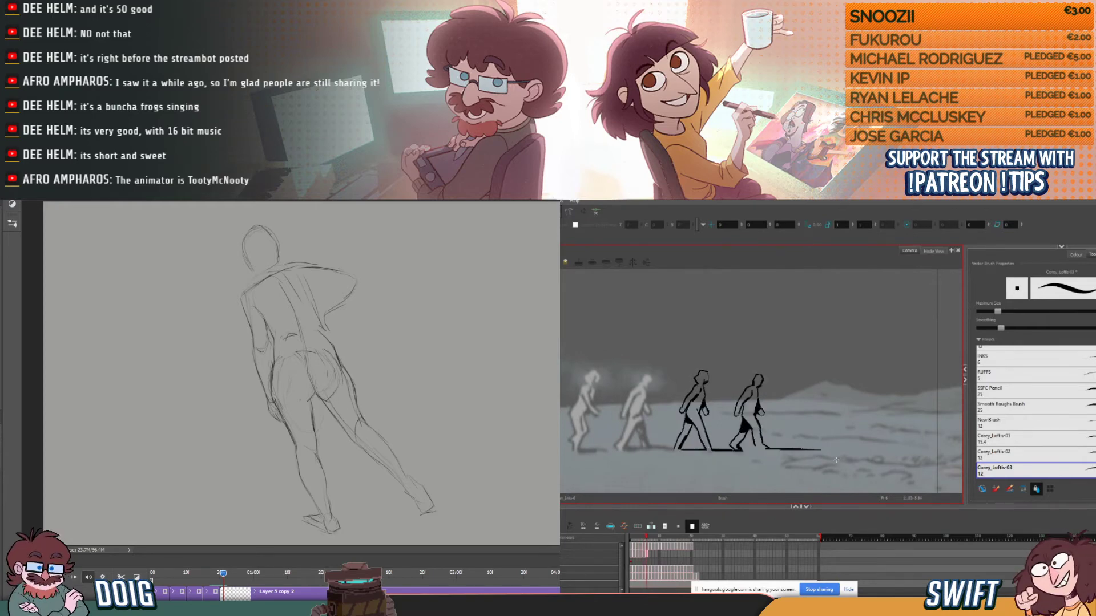
key(comma)
key(period)
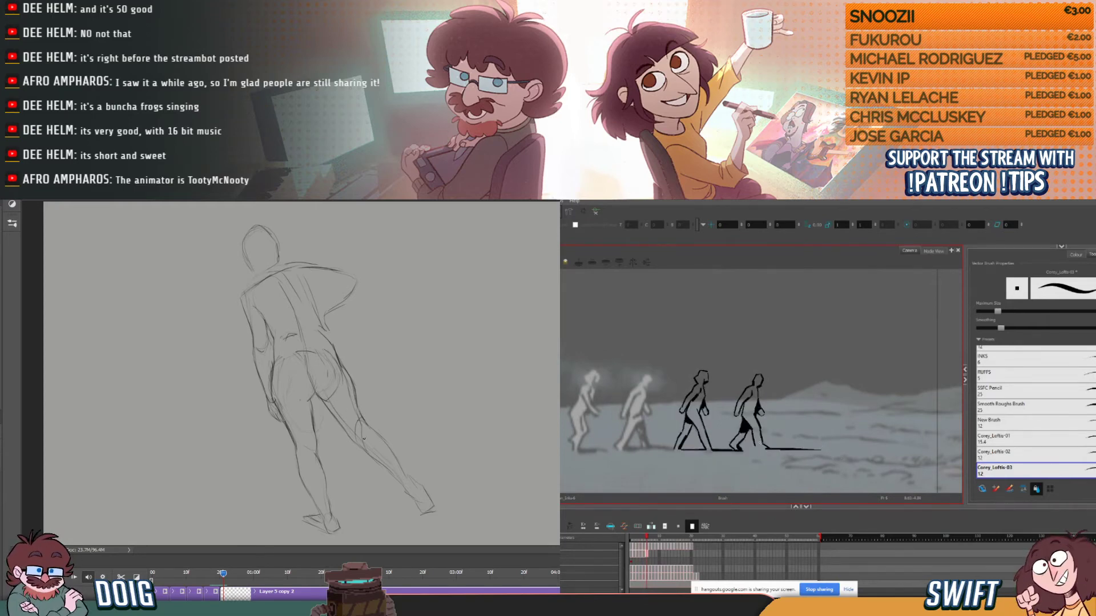
key(comma)
key(period)
key(comma)
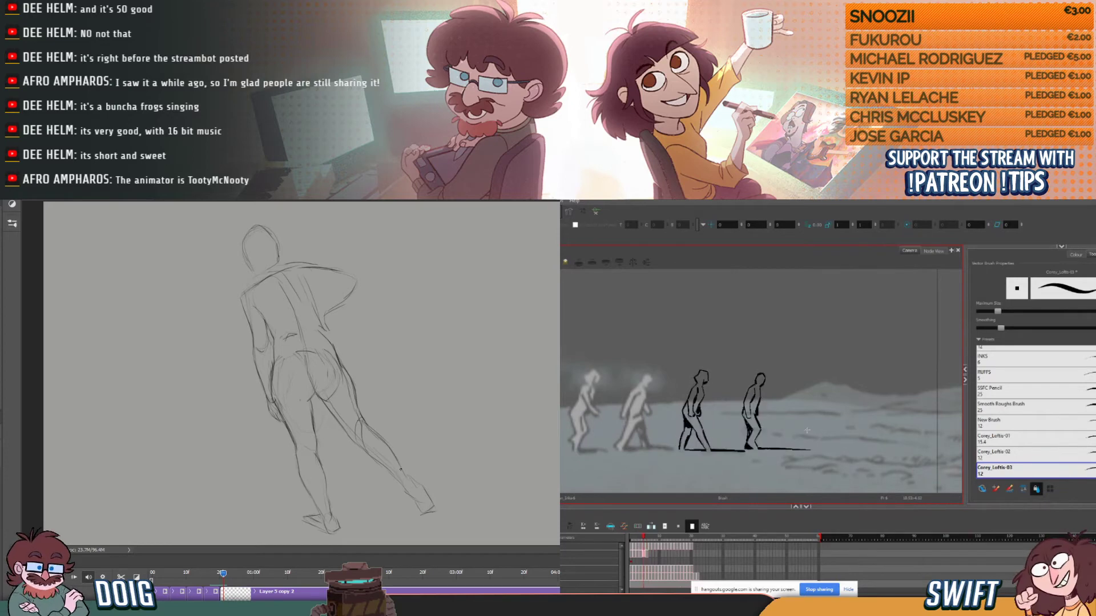
key(period)
key(comma)
key(period)
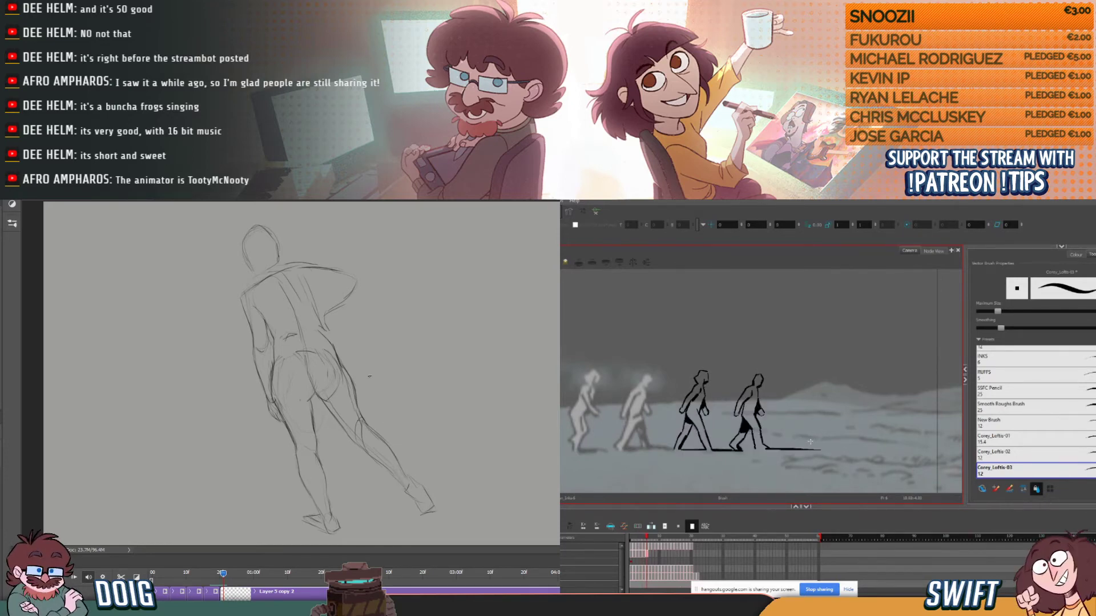
key(comma)
key(period)
key(comma)
key(period)
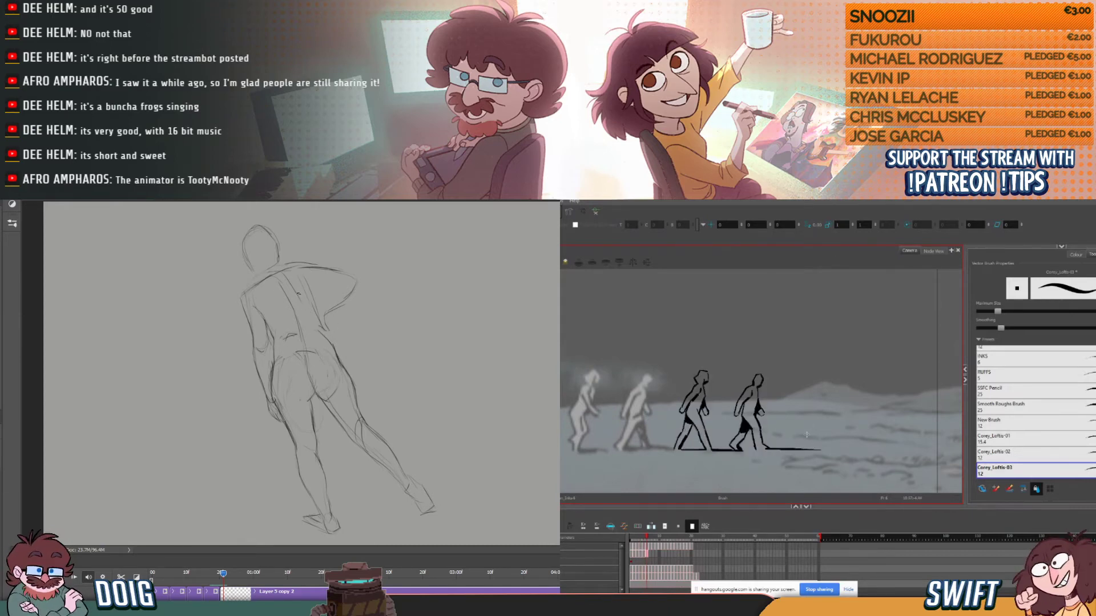
- Redraw the striding figure's torso contour from the raised shoulder down to the waist in Photoshop, and check the walking figure's frames in Harmony
drag(312, 279, 315, 296)
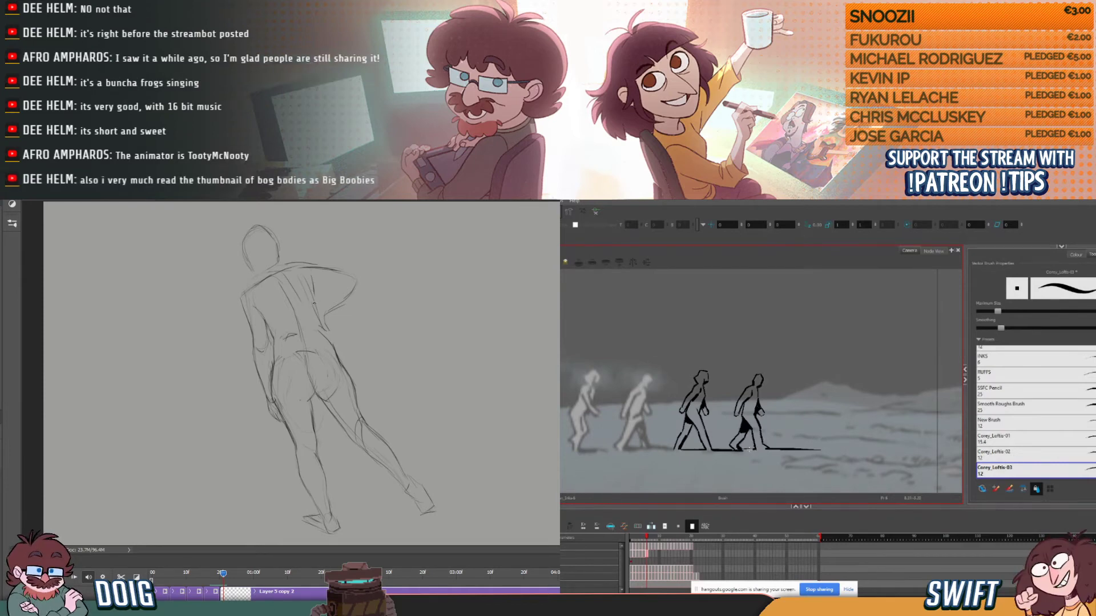
drag(313, 300, 327, 339)
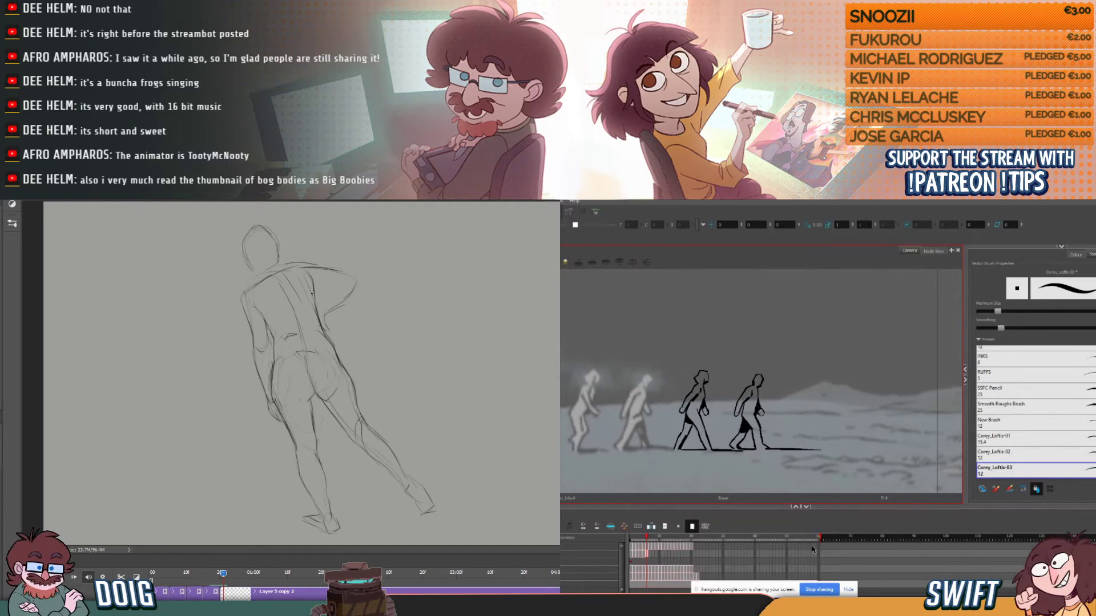
key(alt+b)
key(comma)
key(period)
key(comma)
key(period)
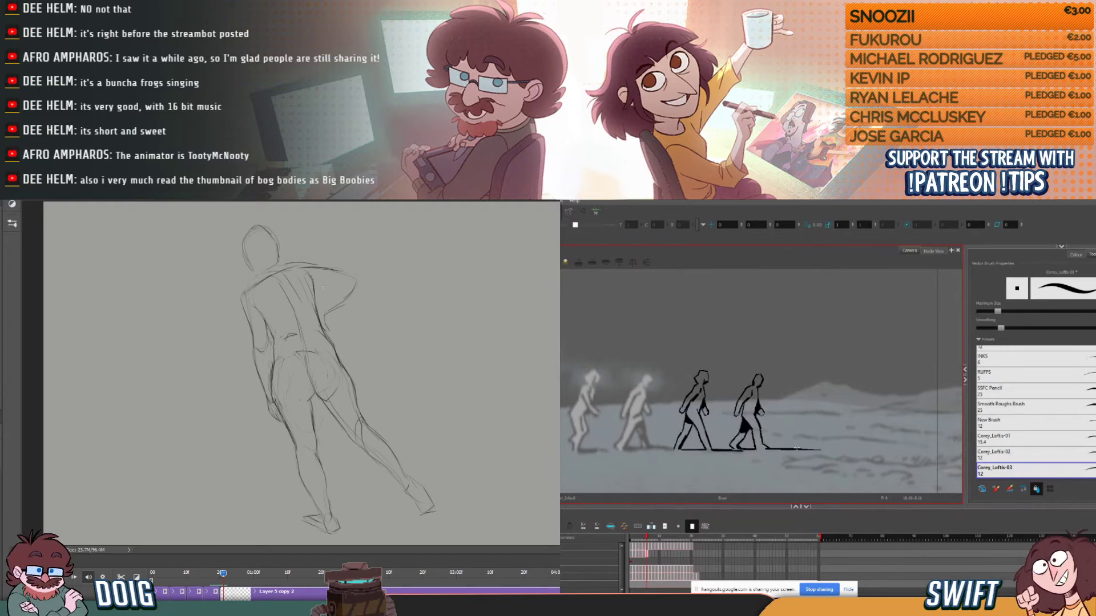
key(comma)
key(period)
key(comma)
key(period)
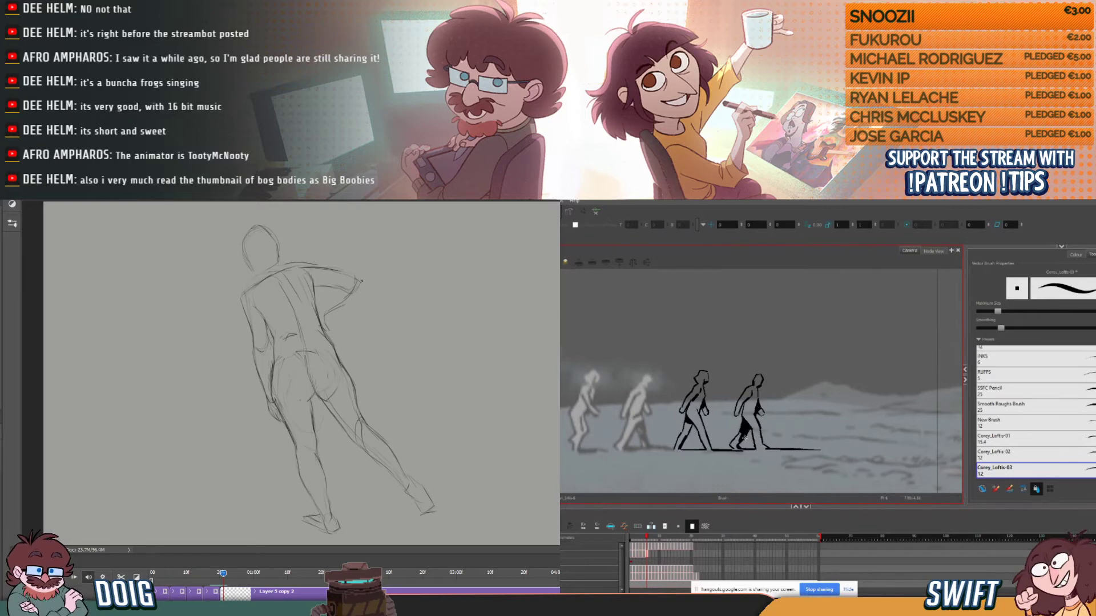
- Compare the fourth figure's leg positions with the preceding frames in Harmony
key(comma)
key(period)
key(comma)
key(comma)
key(period)
key(period)
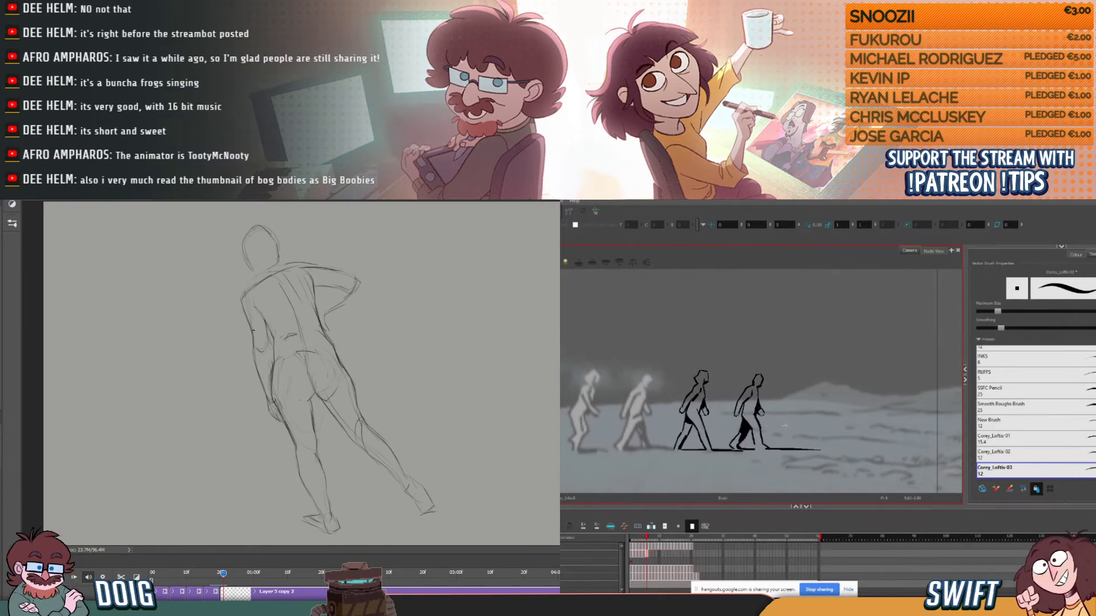
key(comma)
key(period)
key(comma)
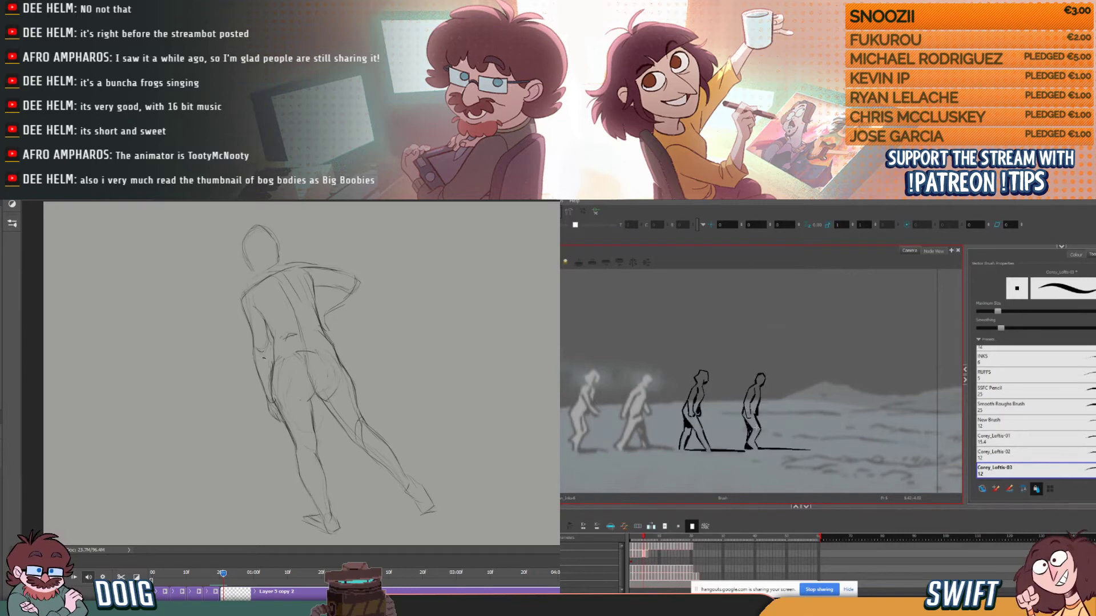
key(period)
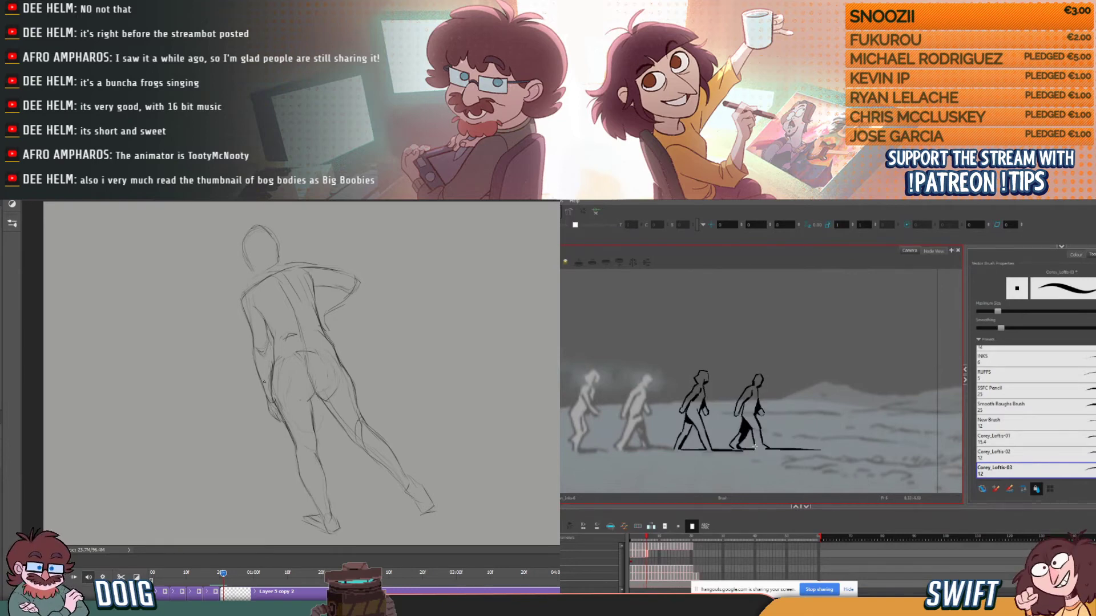
key(comma)
key(period)
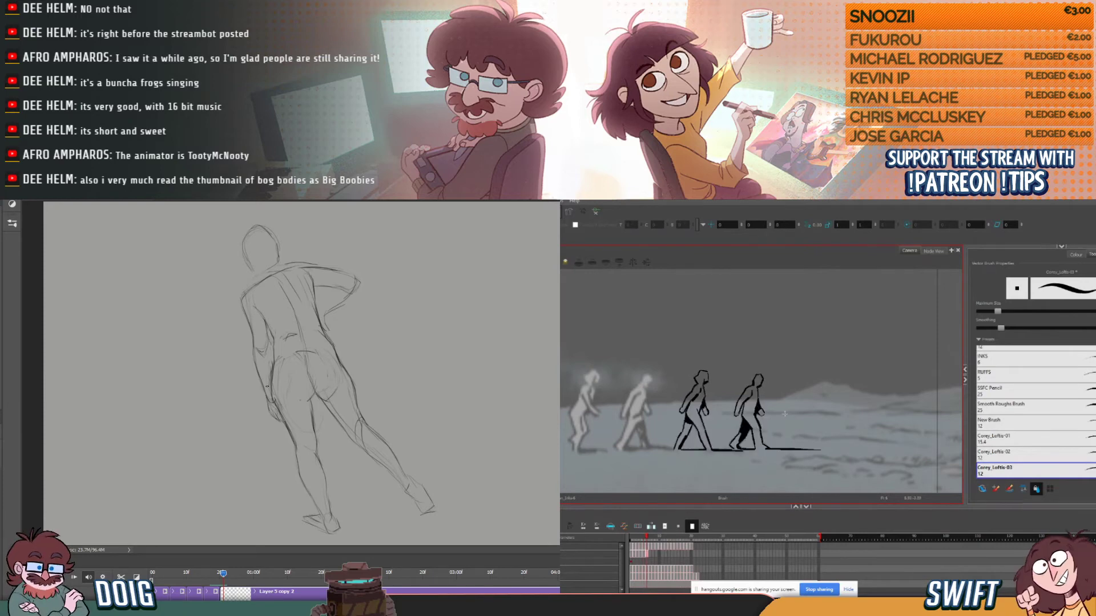
- Select the fourth figure's thigh and front shin strokes in turn, checking each against the previous frames
key(alt+s)
click(748, 425)
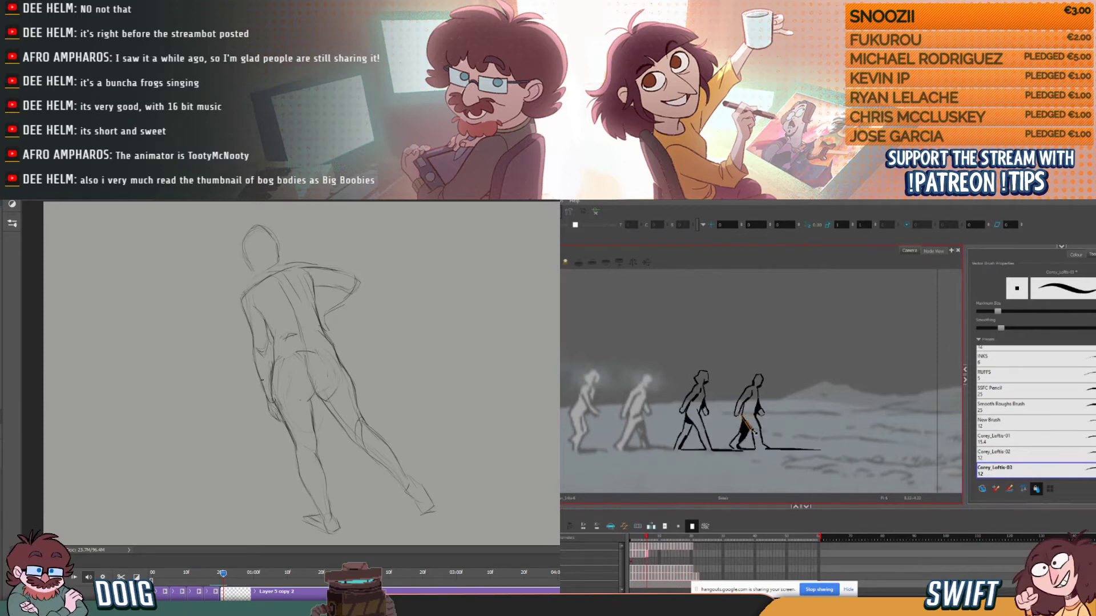
key(comma)
key(period)
key(comma)
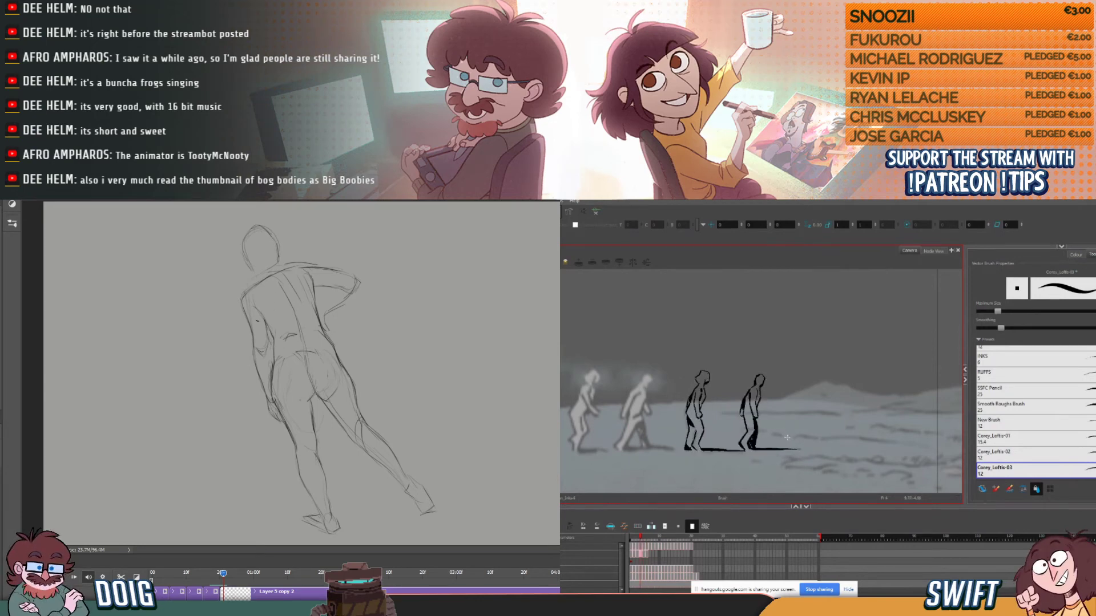
key(period)
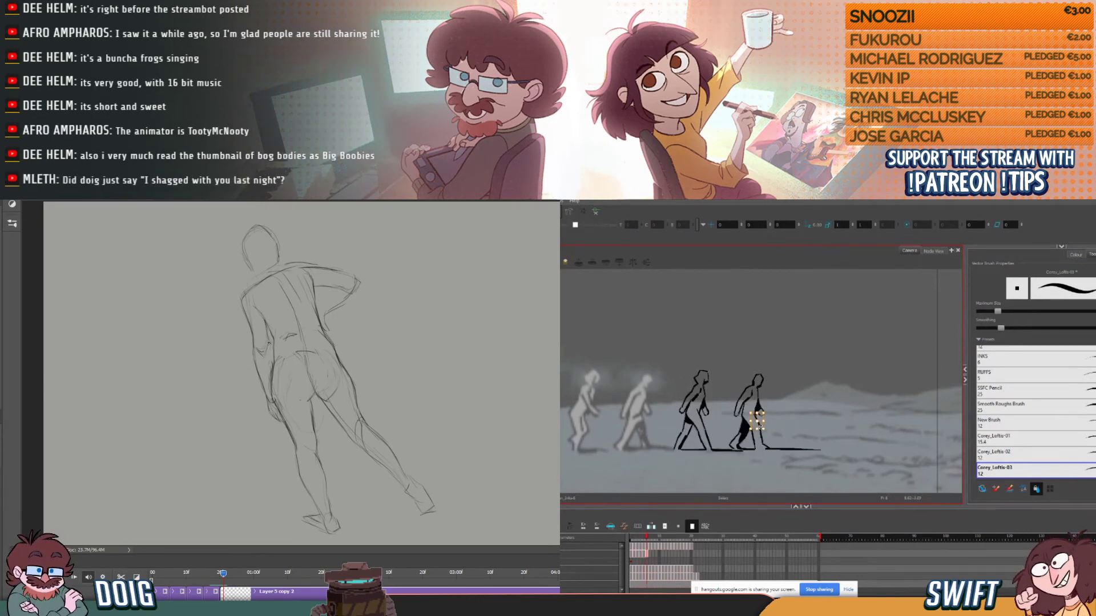
click(782, 426)
key(comma)
key(period)
click(762, 435)
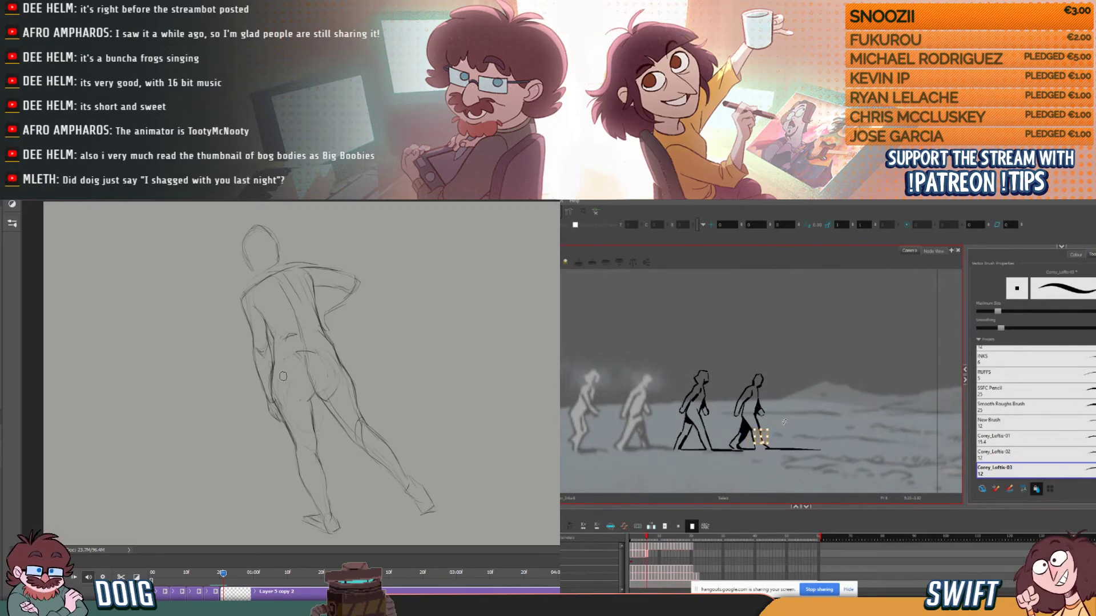
- Return to the brush and recheck the fourth figure's front leg against the previous frame
key(alt+b)
key(comma)
key(period)
key(comma)
key(period)
key(comma)
key(period)
key(comma)
key(period)
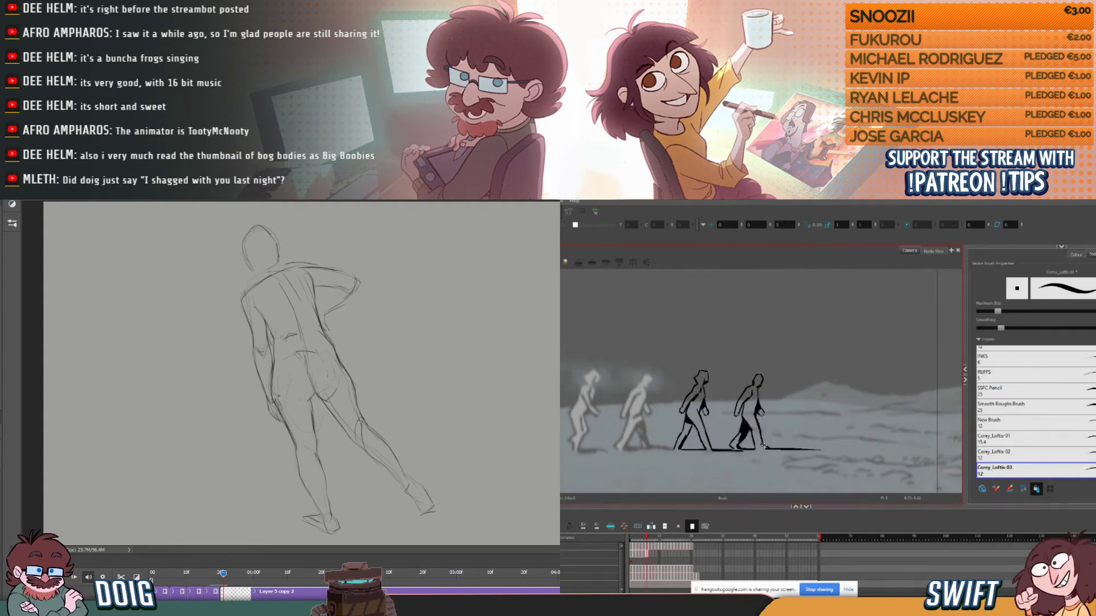
key(comma)
key(period)
key(comma)
key(period)
key(comma)
key(period)
key(comma)
key(period)
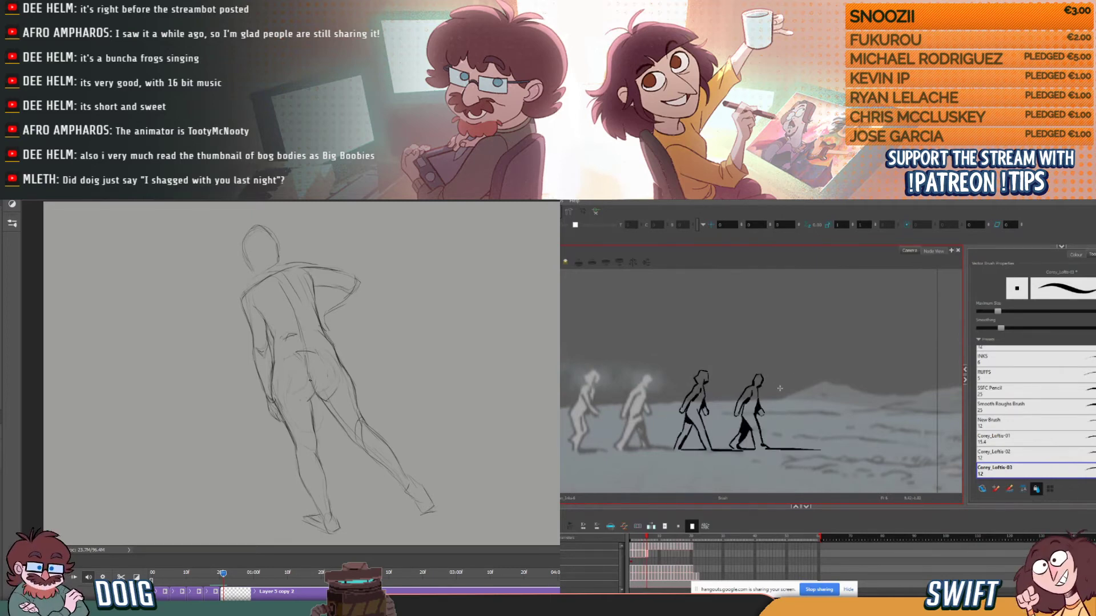
- Flip through the preceding, current and following frames to examine how the fourth figure's stride flows into the next rough pose
key(period)
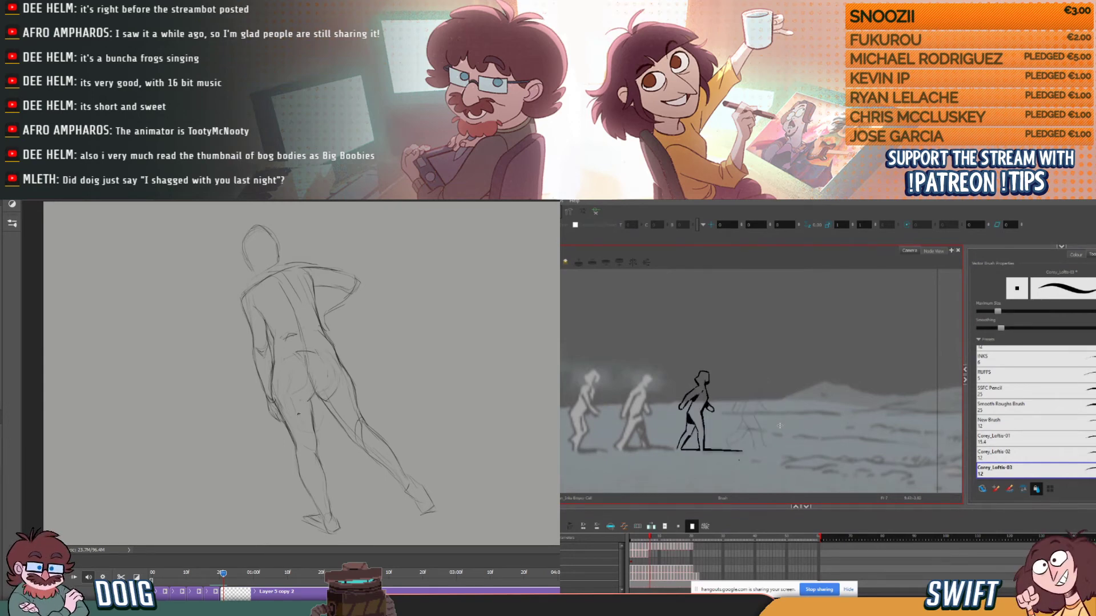
key(comma)
key(comma)
key(period)
key(period)
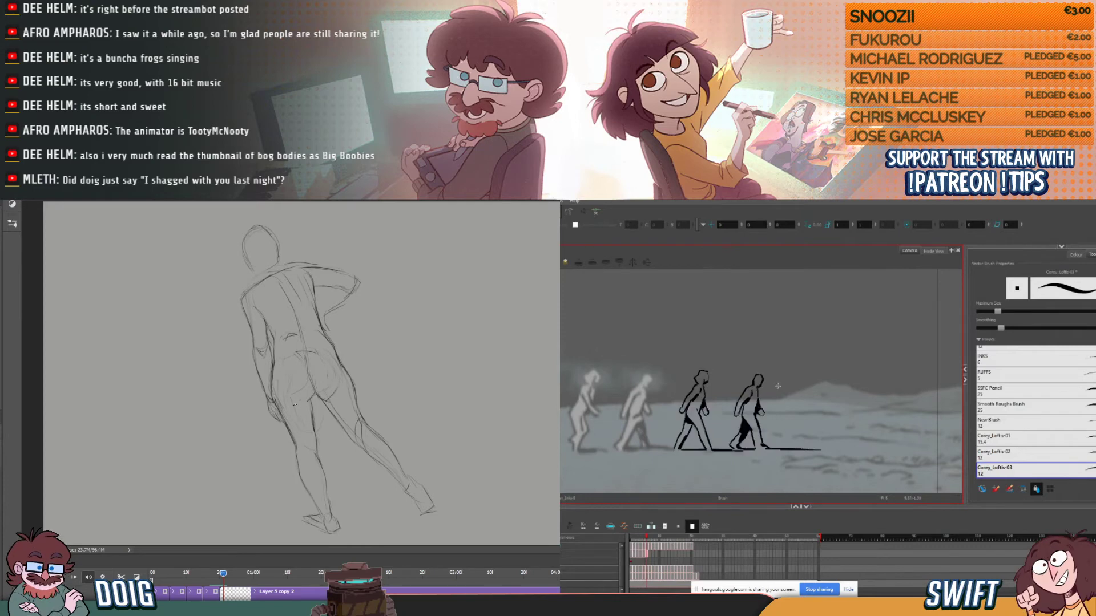
key(comma)
key(comma)
key(period)
key(period)
key(comma)
key(comma)
key(period)
key(period)
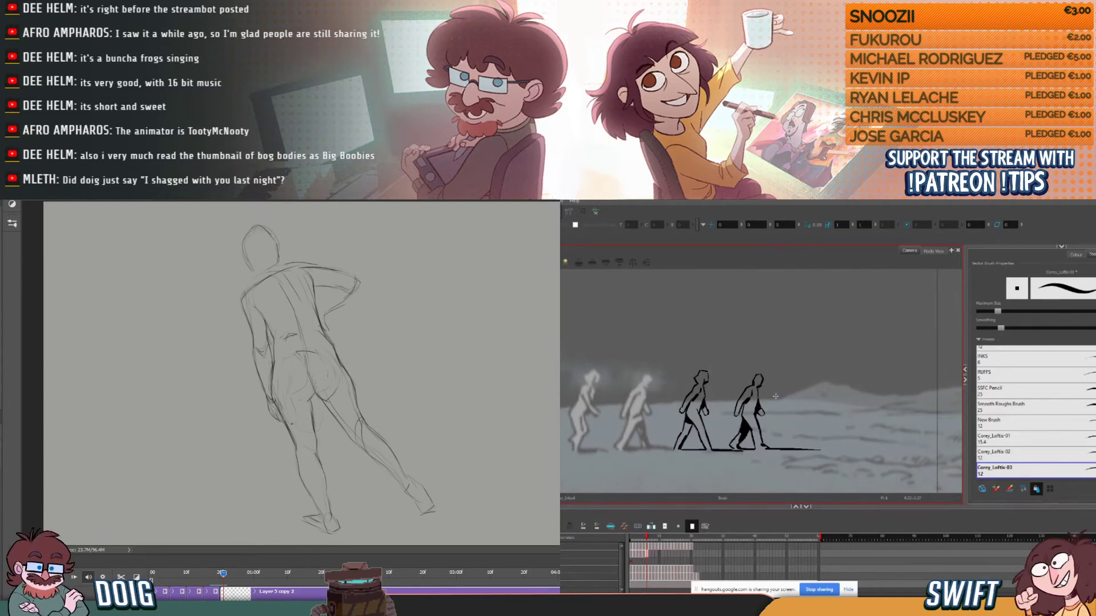
key(comma)
key(period)
key(comma)
key(period)
key(comma)
key(period)
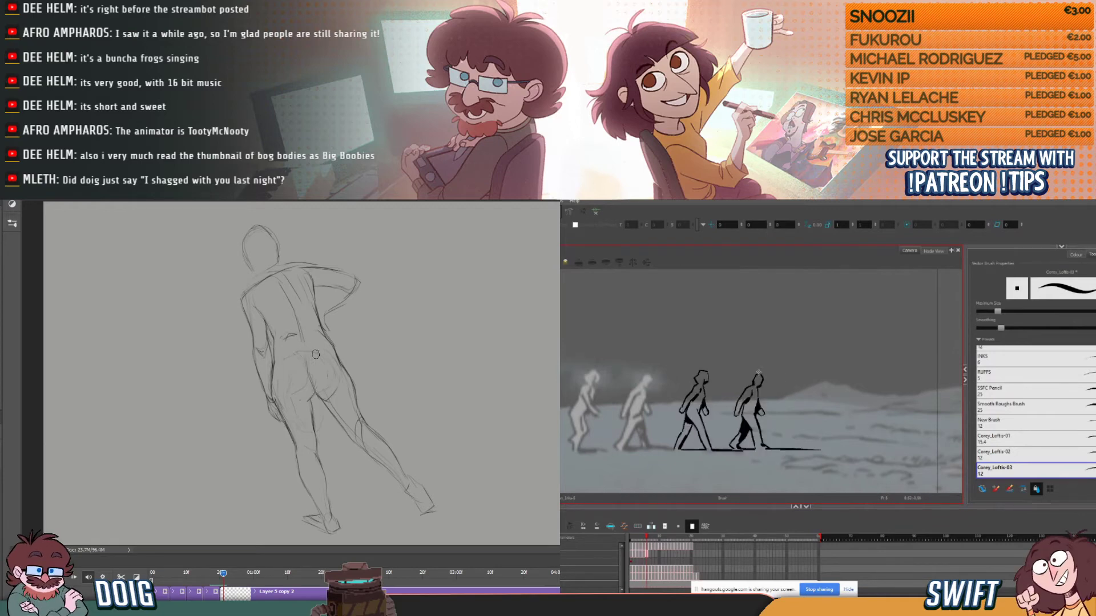
key(comma)
key(period)
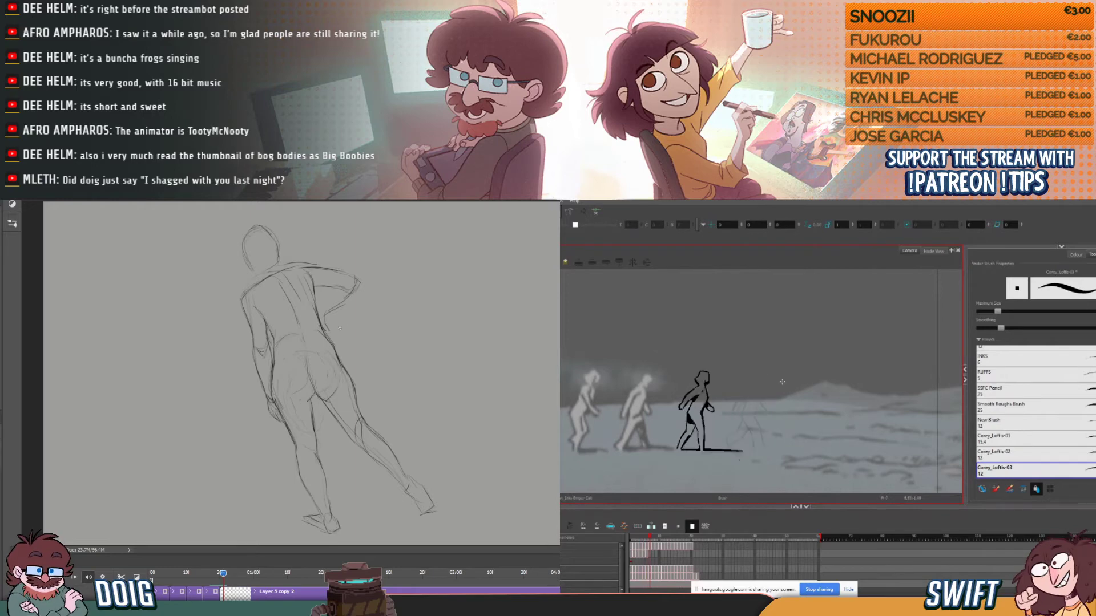
- On the next frame, ink the fourth figure's lower back and the contour of the front leg down to the foot over the rough
key(period)
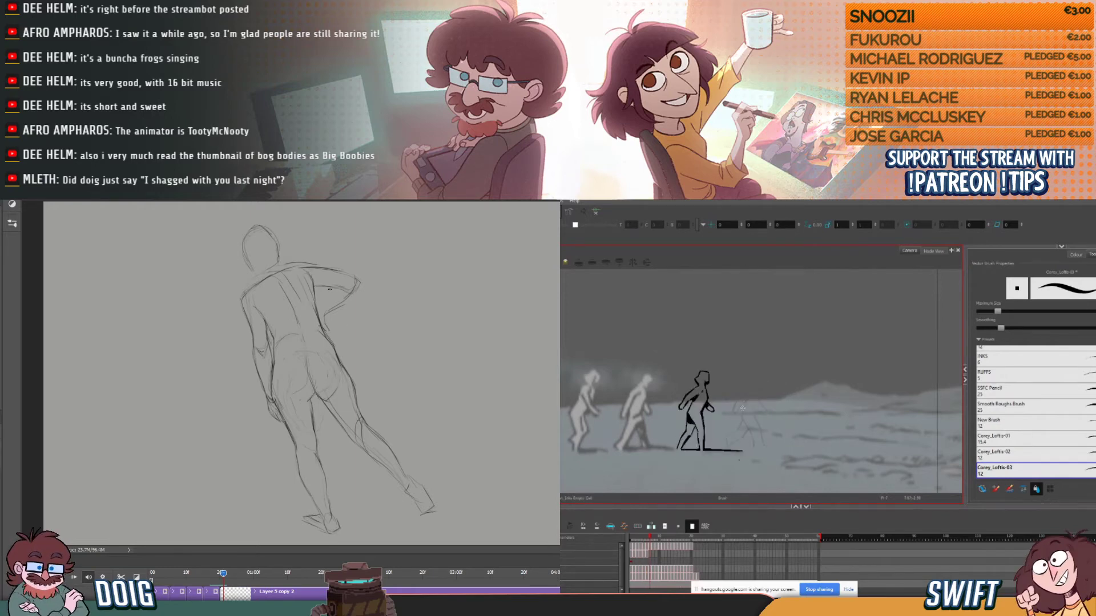
drag(745, 402, 741, 417)
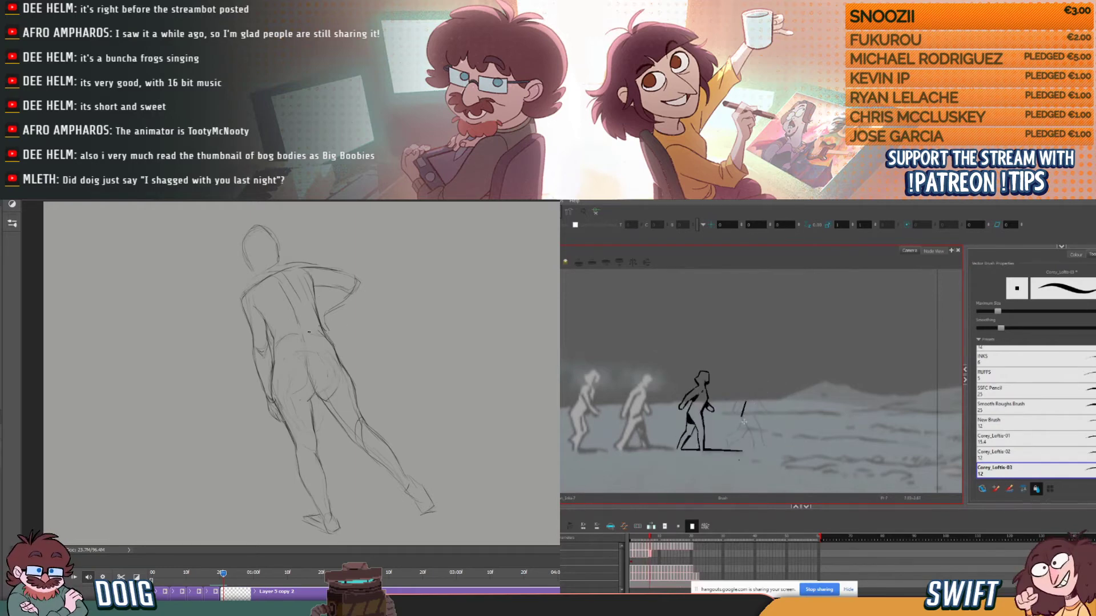
drag(743, 419, 753, 442)
key(comma)
key(period)
key(comma)
key(period)
key(comma)
key(period)
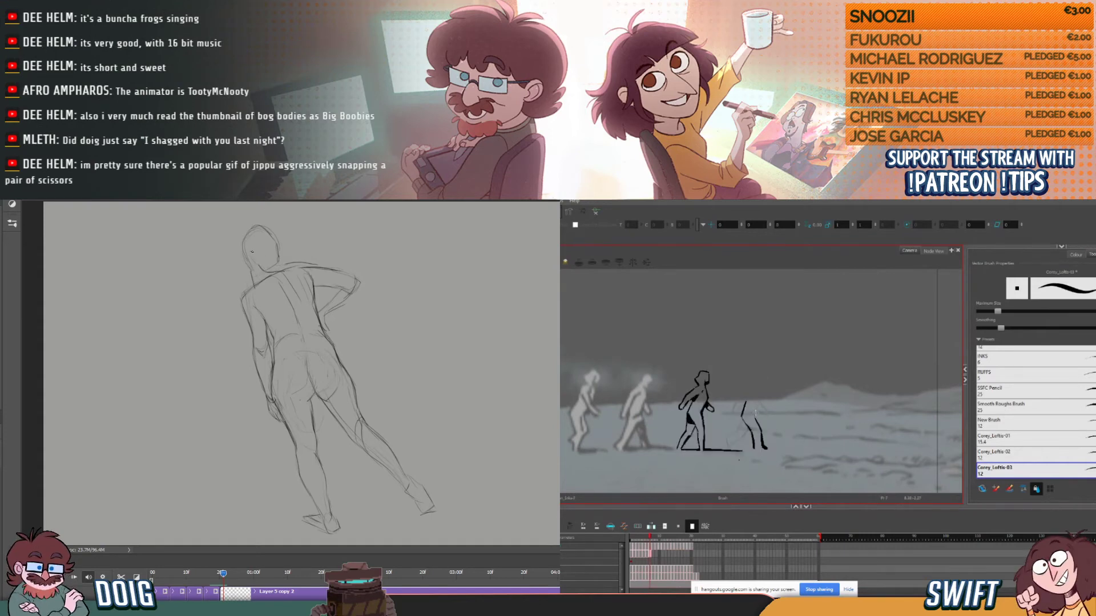
- Ink the fourth figure's chest line and forward hand on the new frame, comparing them with the neighbouring frames
key(period)
key(comma)
key(period)
key(comma)
key(comma)
key(period)
drag(759, 391, 759, 401)
key(period)
key(comma)
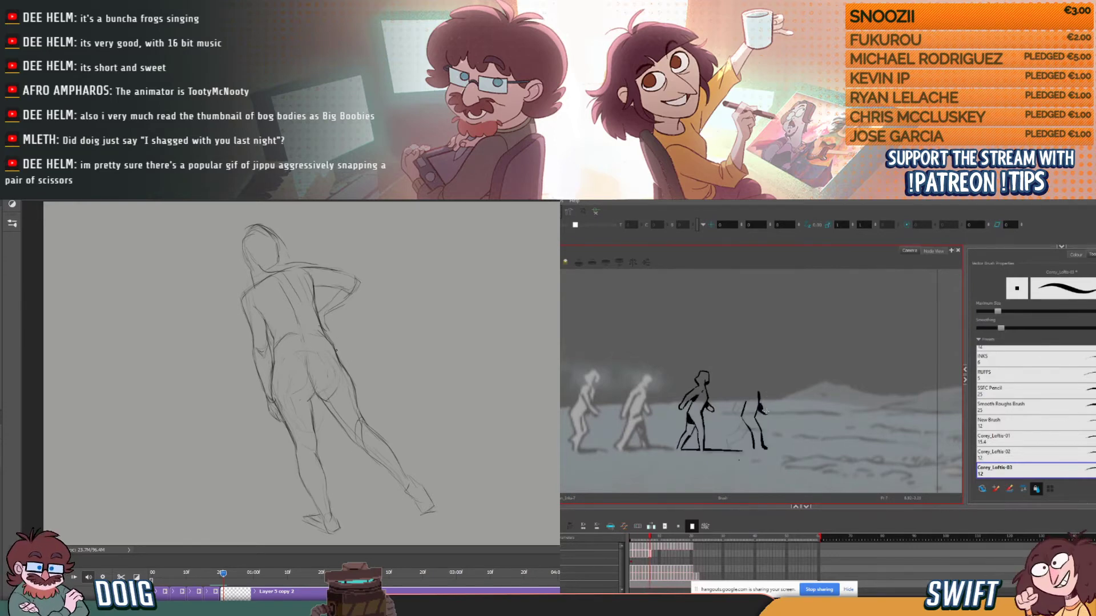
key(comma)
key(period)
key(comma)
key(period)
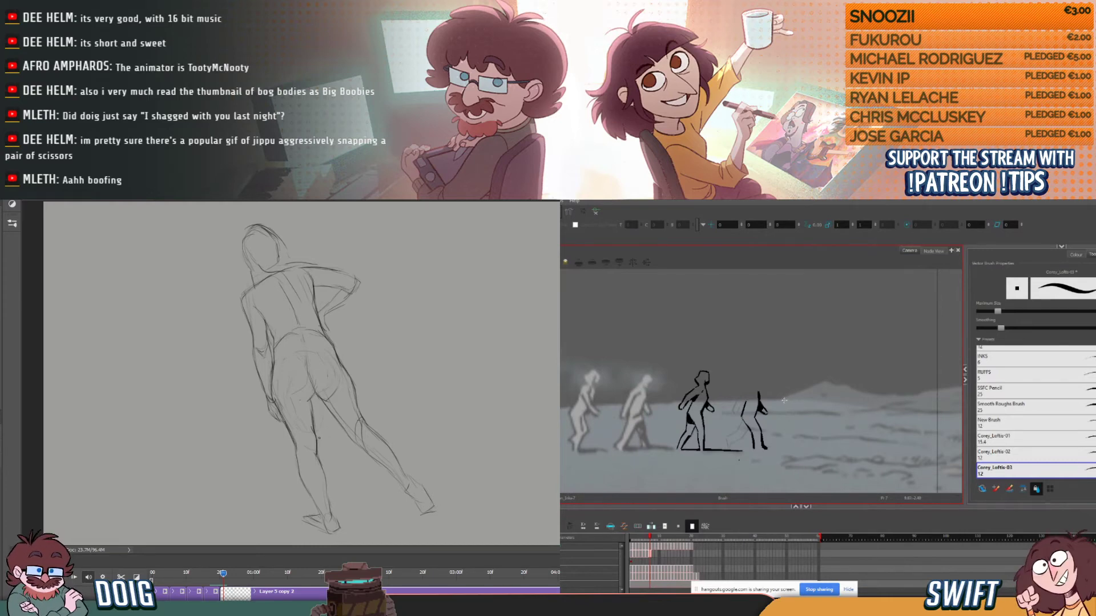
- Ink the fourth figure's trailing arm and the curve of the upper back and shoulder
key(comma)
key(period)
key(comma)
key(comma)
key(period)
key(period)
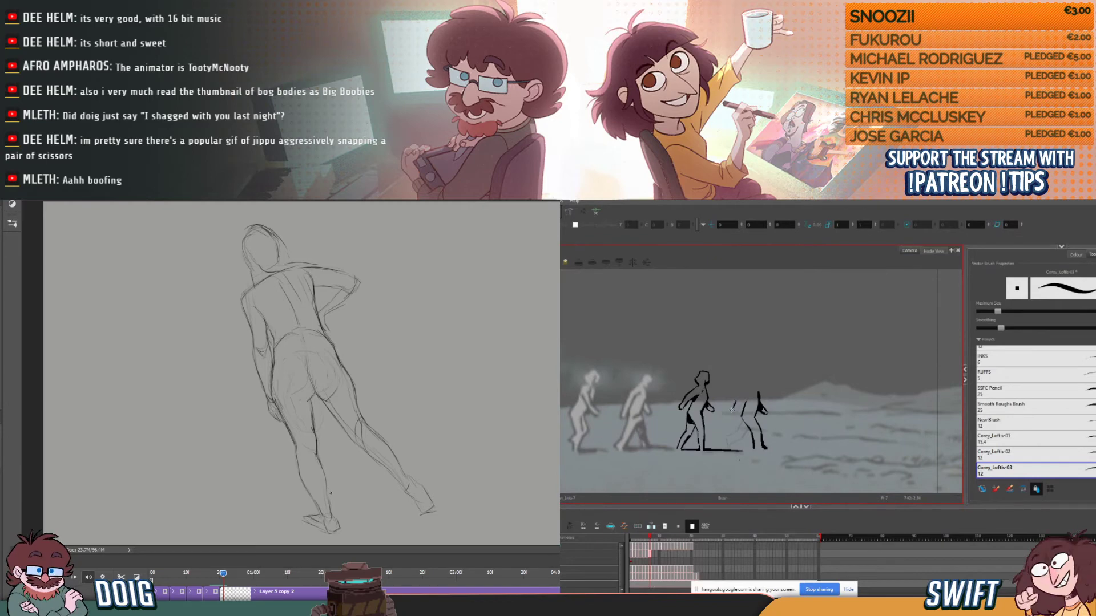
key(comma)
key(period)
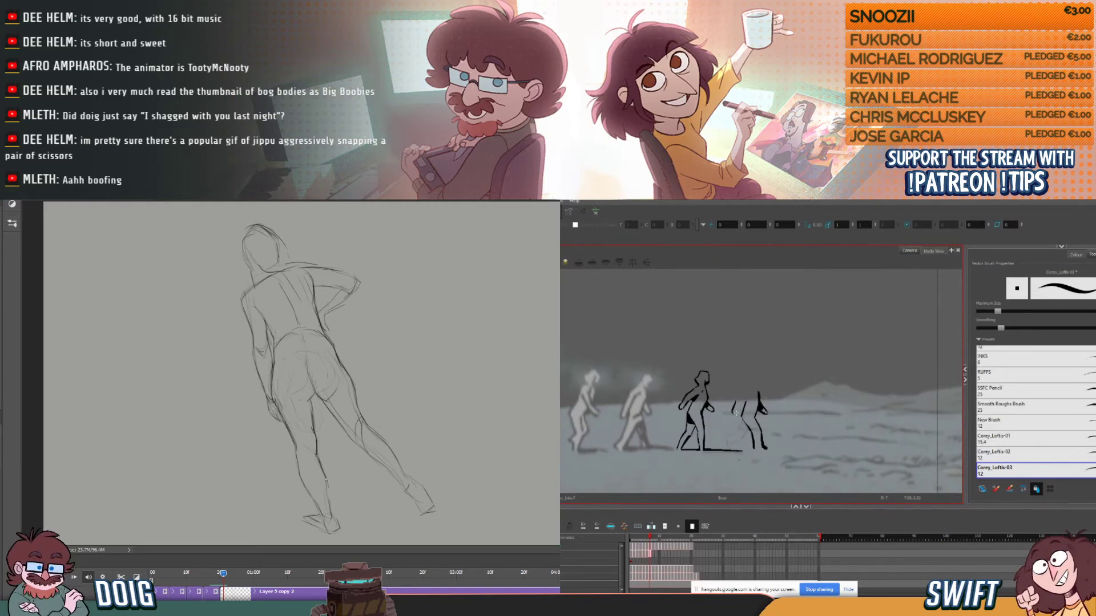
drag(737, 411, 743, 402)
key(comma)
key(period)
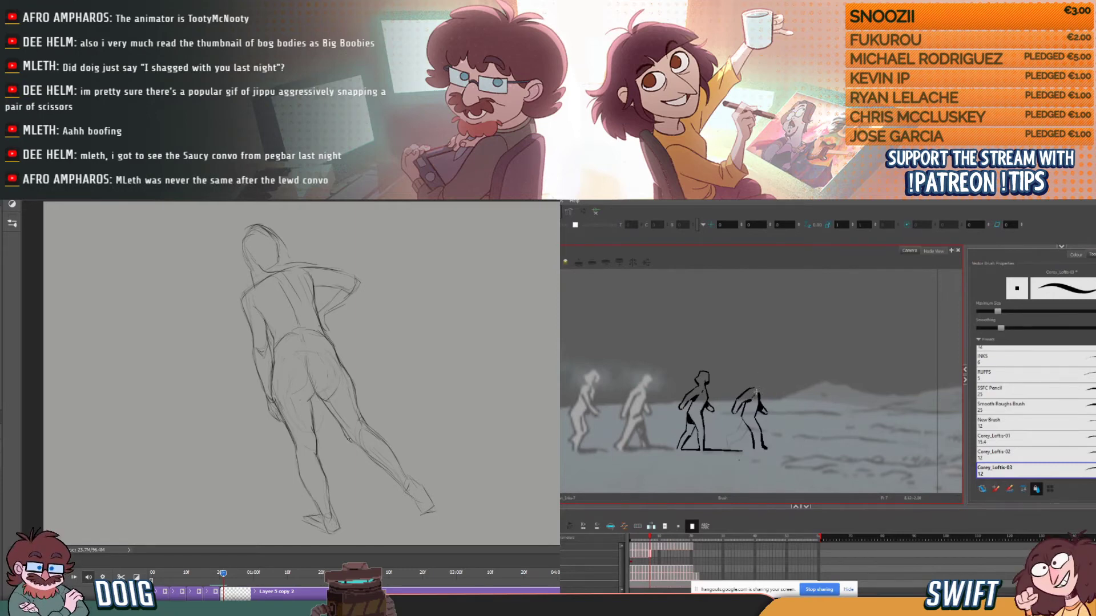
- Erase stray lines around the striding figure's trailing knee in Photoshop, and touch up the walking figure's shoulder in Harmony
key(e)
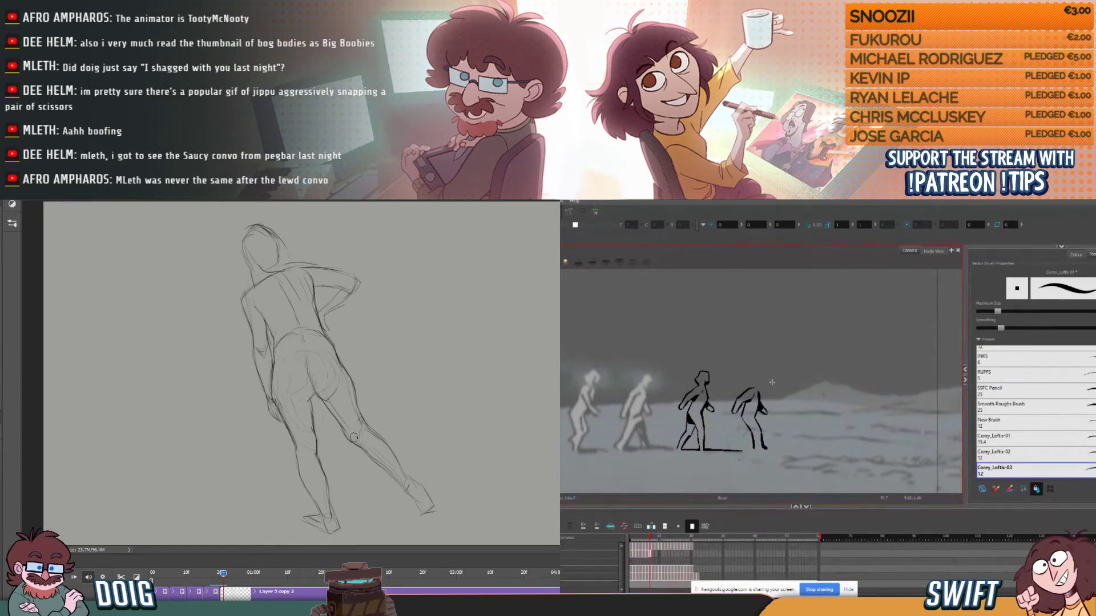
key(.)
key(.)
click(758, 392)
key(.)
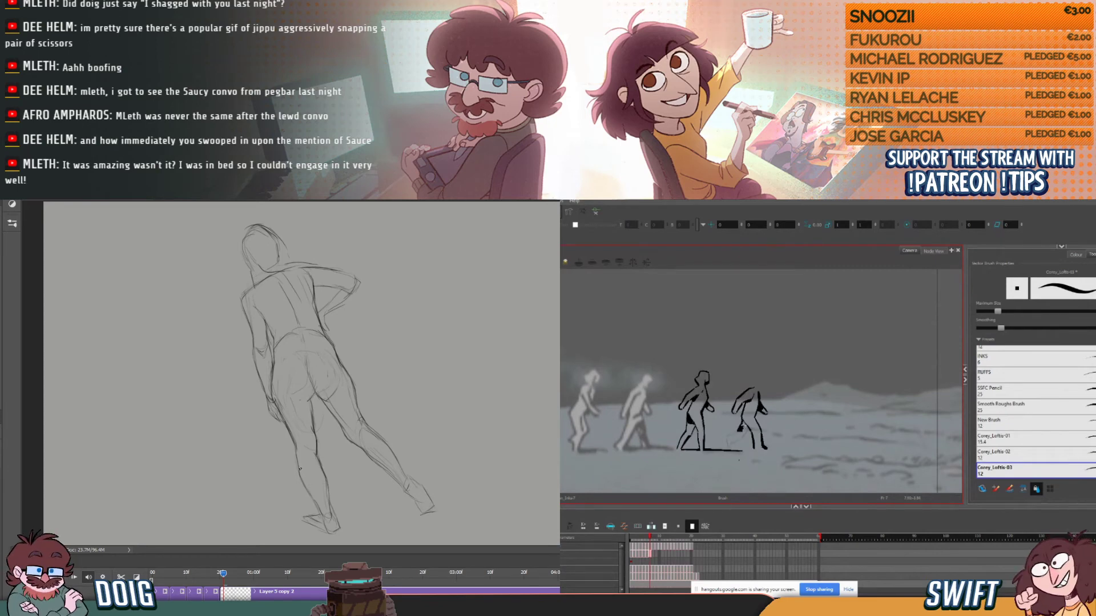
- Ink the dark shape of the fourth figure's rear leg down toward the shin, checking it against the previous frame
key(comma)
key(period)
key(comma)
key(period)
key(comma)
key(period)
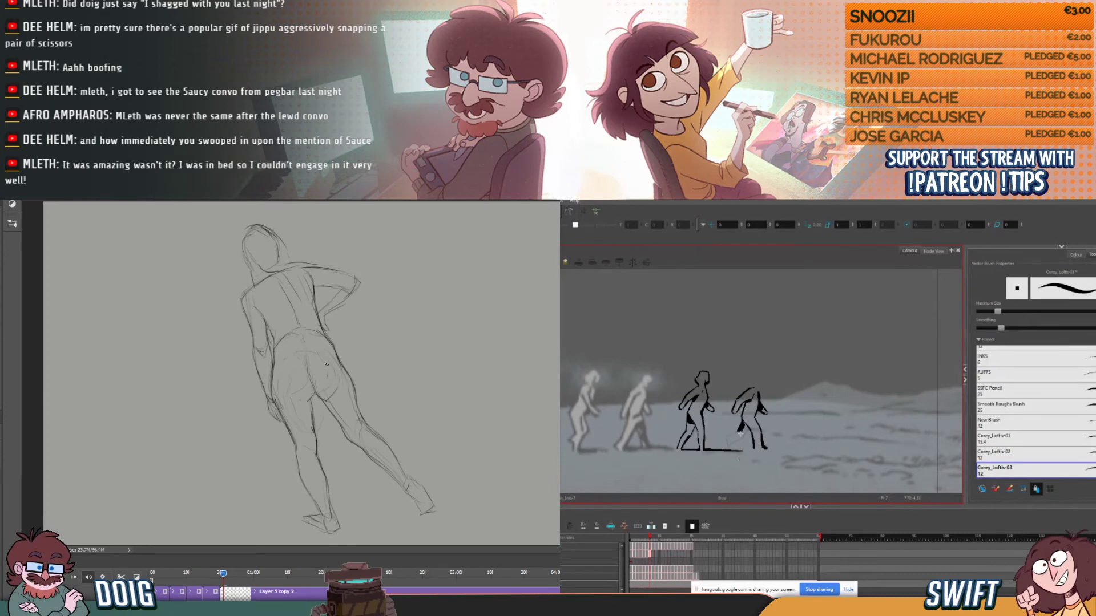
drag(741, 432, 740, 438)
key(comma)
key(period)
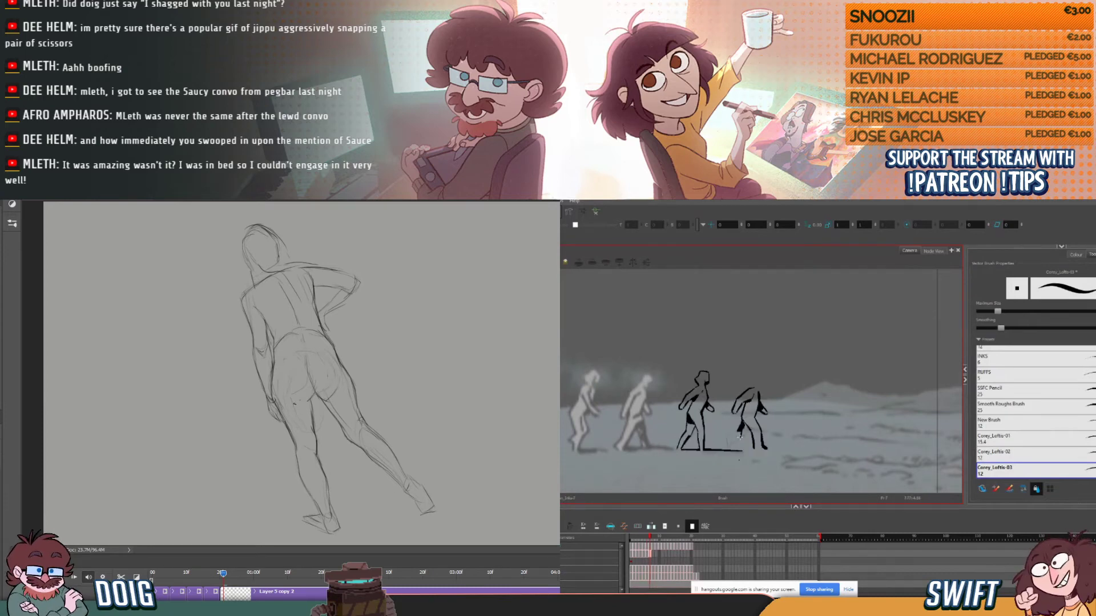
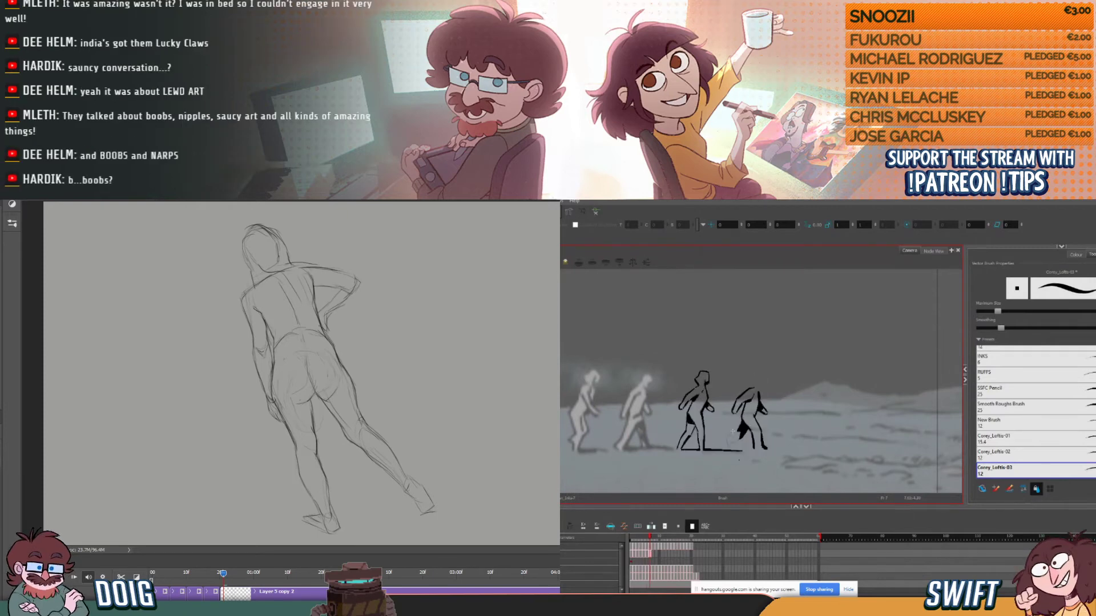
- Ink the fourth figure's rear lower leg and foot, flipping against the previous frame to match the stride
drag(727, 437, 739, 430)
key(comma)
key(period)
key(comma)
key(period)
key(comma)
key(period)
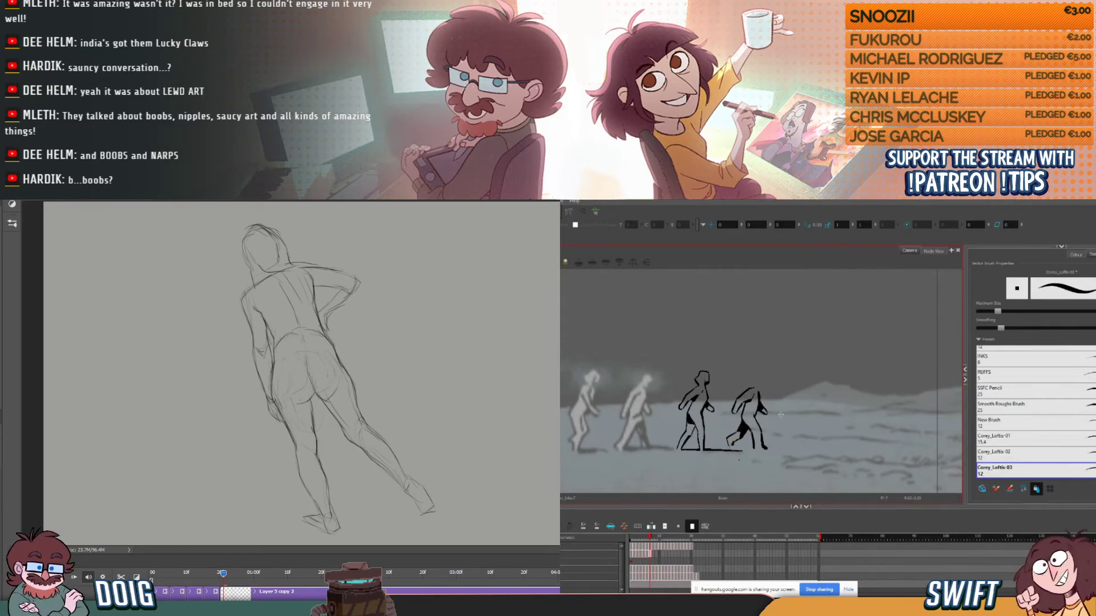
key(comma)
key(period)
key(comma)
key(period)
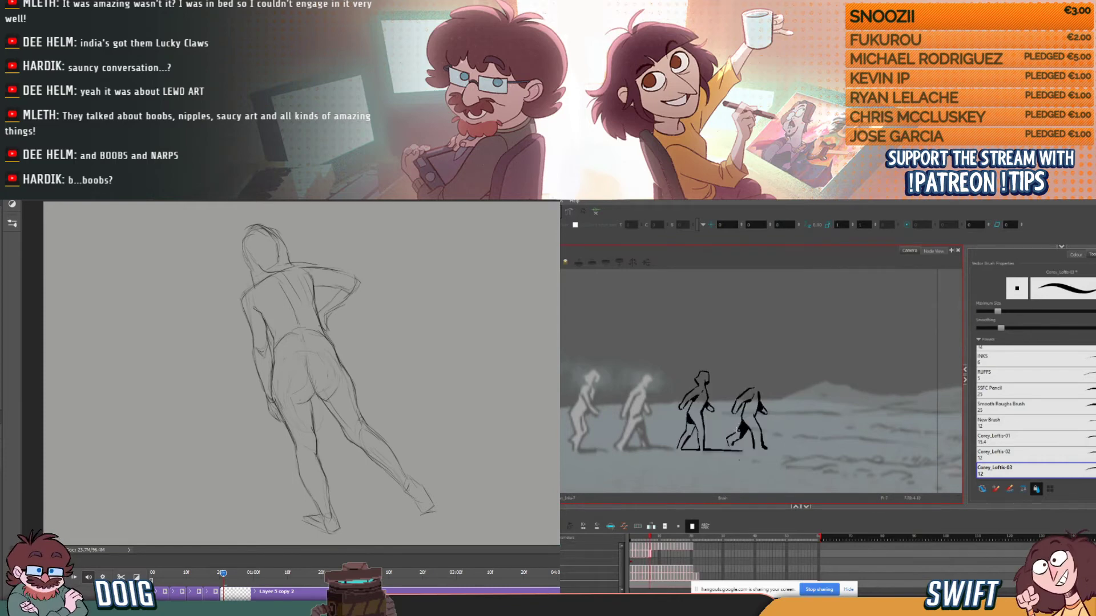
key(comma)
key(period)
key(comma)
key(period)
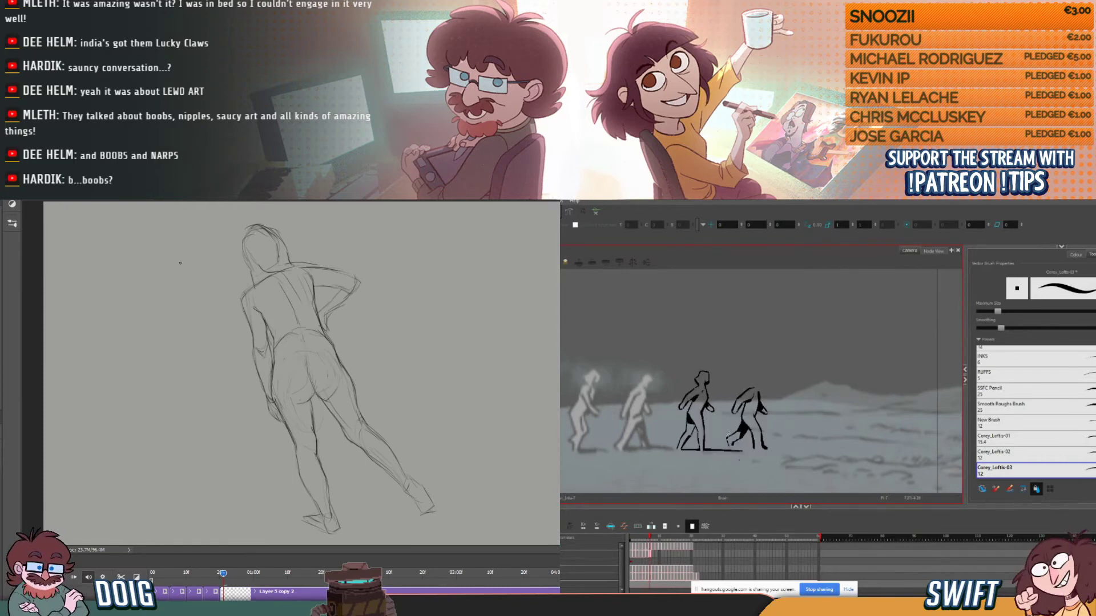
- Compare the fourth figure's rear leg and pose with the preceding frames
key(comma)
key(period)
key(comma)
key(period)
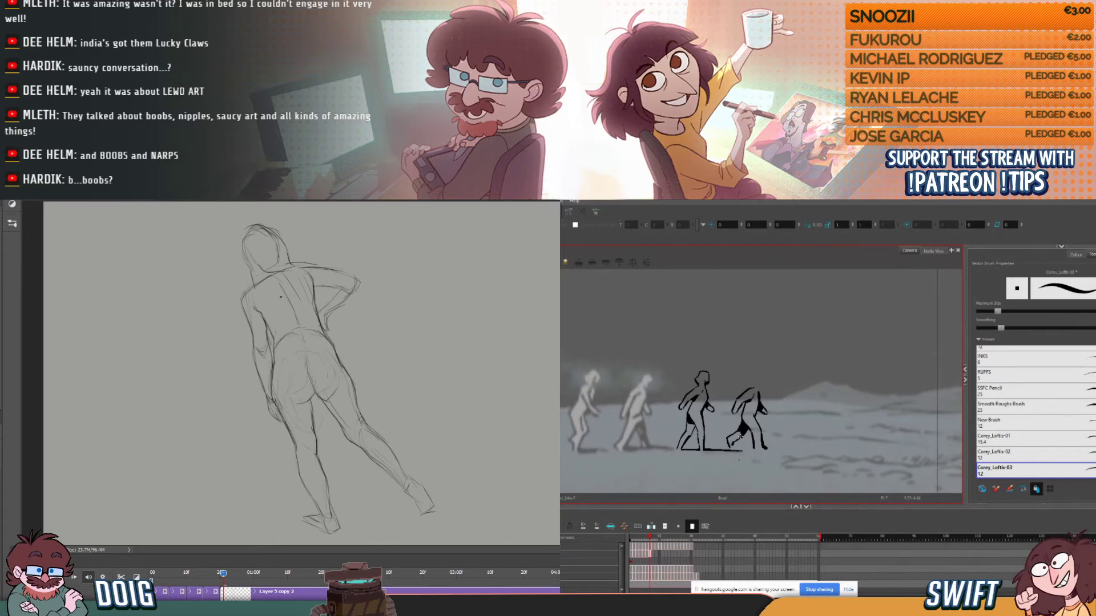
key(comma)
key(period)
key(comma)
key(period)
key(comma)
key(period)
key(comma)
key(period)
key(comma)
key(period)
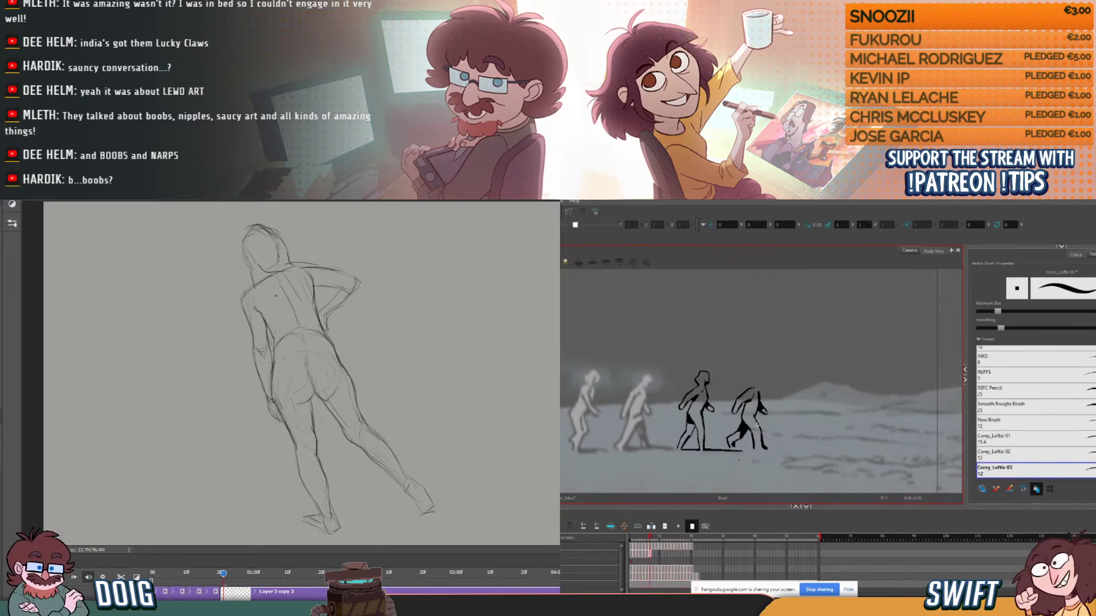
key(comma)
key(period)
key(comma)
key(comma)
key(period)
key(period)
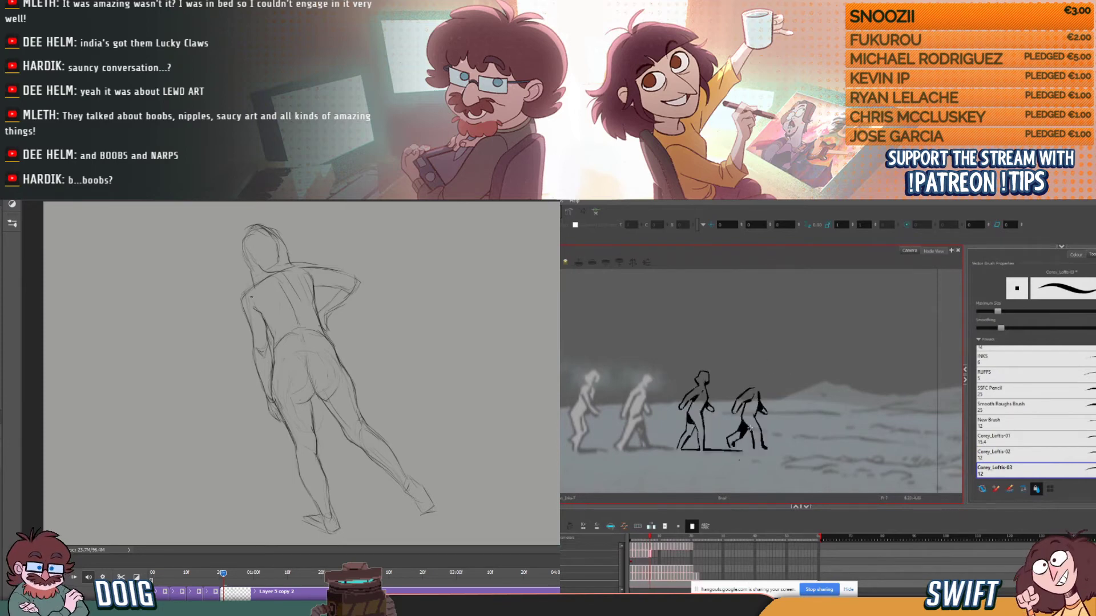
- Touch up the striding figure's shoulder outline in Photoshop, and check the fourth figure against the previous frame in Harmony
drag(244, 287, 244, 298)
key(comma)
key(period)
key(comma)
key(period)
key(comma)
key(period)
key(comma)
key(period)
key(comma)
key(period)
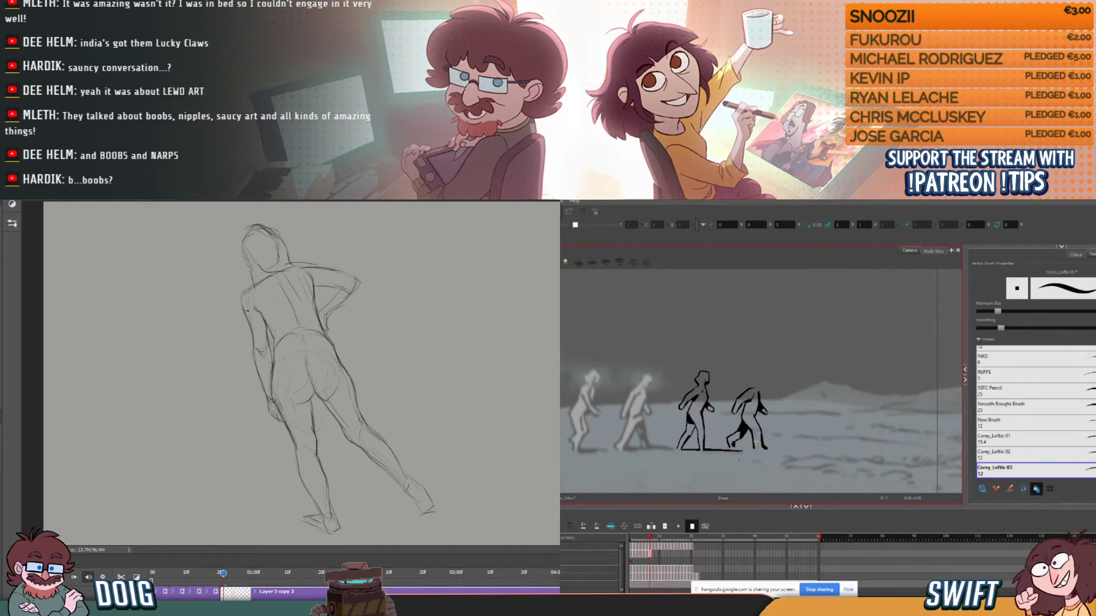
key(comma)
key(period)
key(comma)
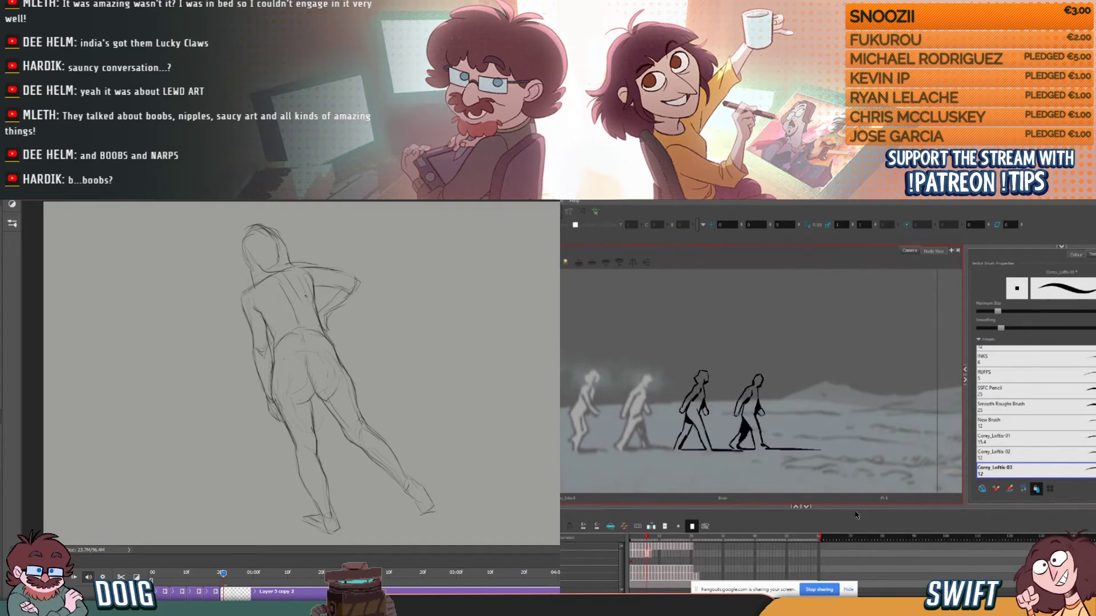
key(period)
key(comma)
key(period)
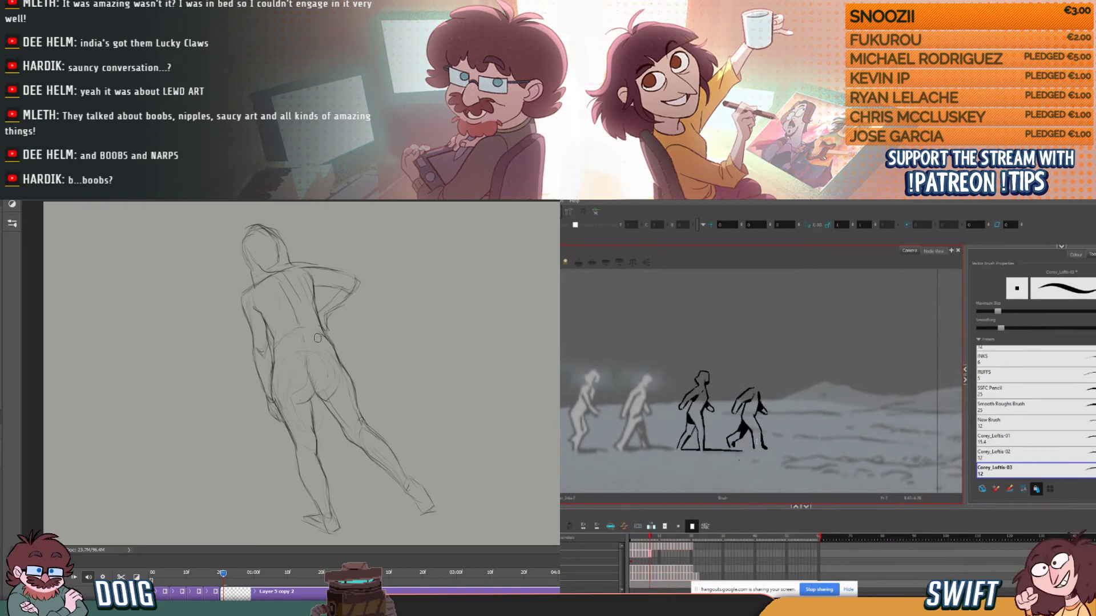
- Ink the rear edge of the fourth figure's front shin, checking its movement against the previous frame
drag(750, 432, 754, 447)
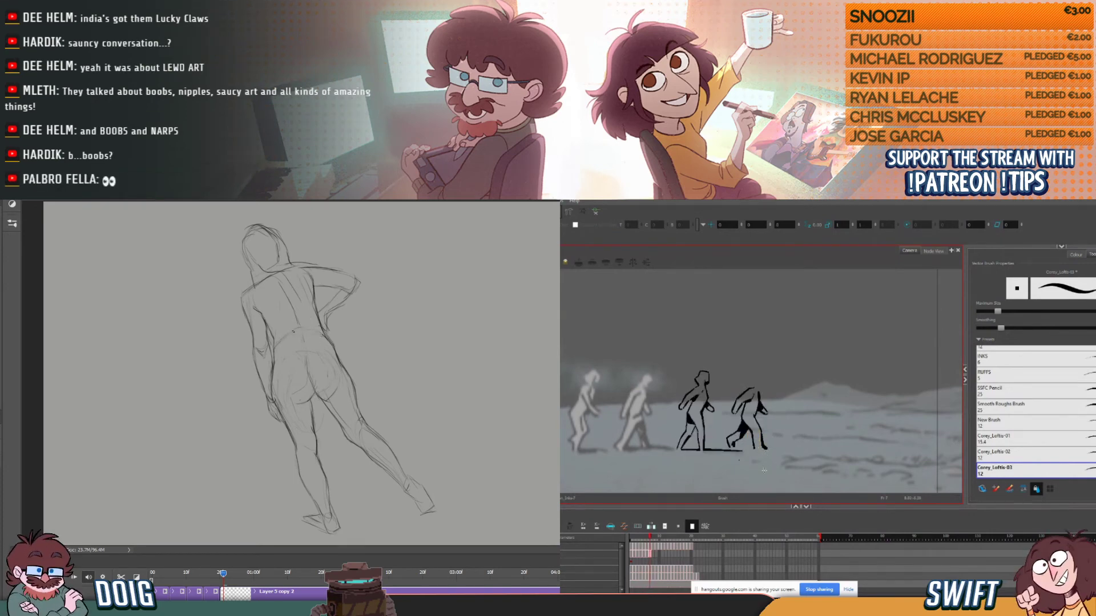
key(comma)
key(period)
key(comma)
key(period)
key(comma)
key(period)
key(comma)
key(period)
key(comma)
key(period)
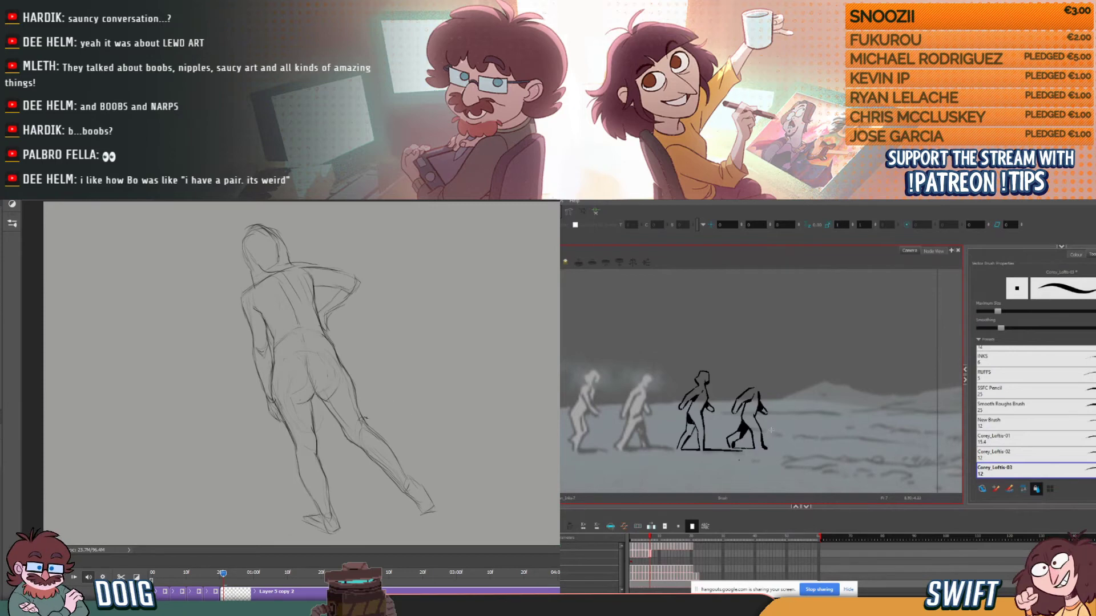
- Split the striding figure's clip further along the Photoshop timeline, and stroke a shadow line between the fourth figure's feet in Harmony
click(227, 573)
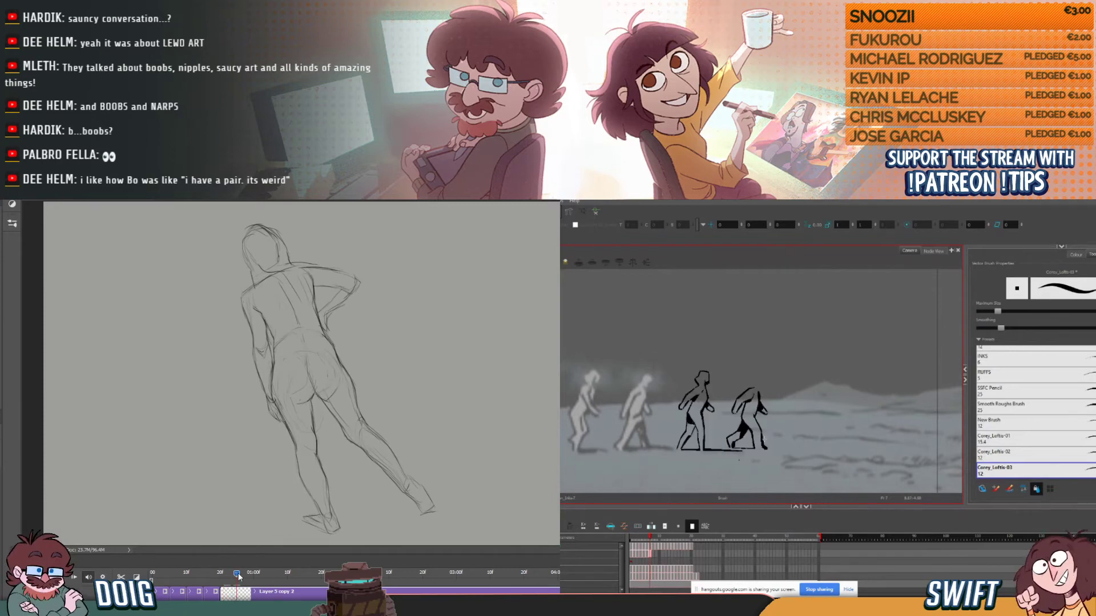
drag(734, 447, 753, 448)
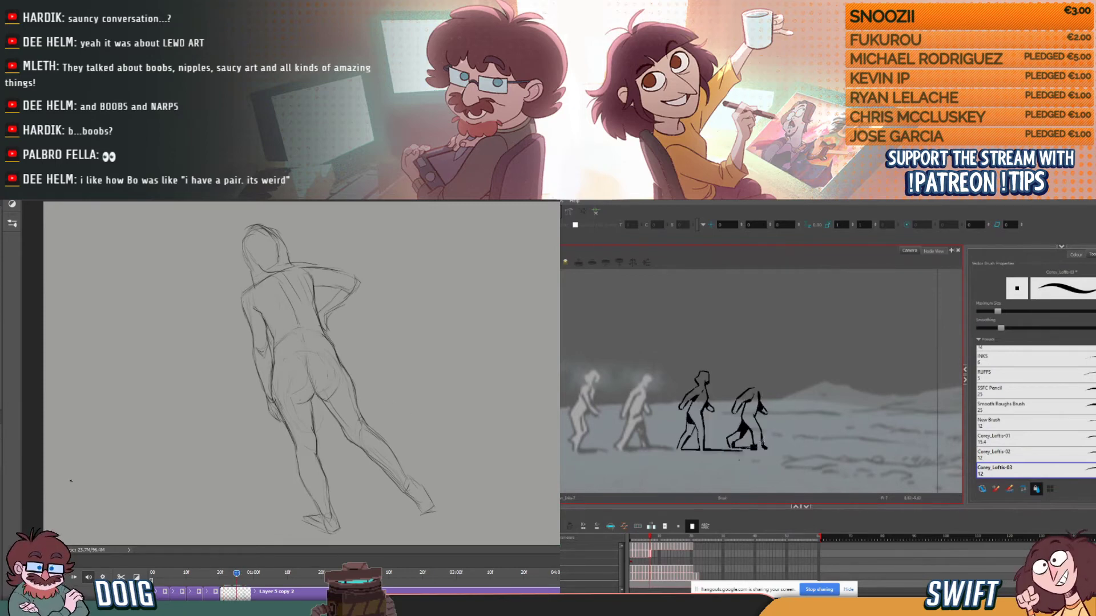
click(121, 577)
key(comma)
key(period)
key(comma)
key(period)
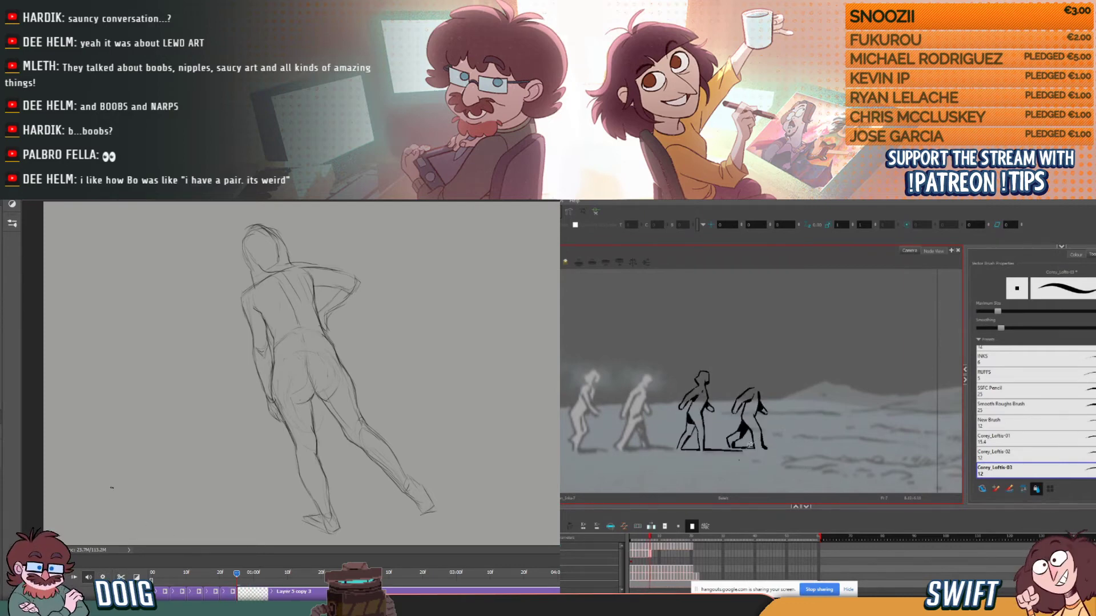
- Clear the whole drawing from the newly split clip in Photoshop and remove the selection
key(ctrl+a)
key(Delete)
key(alt+b)
key(comma)
key(period)
key(ctrl+d)
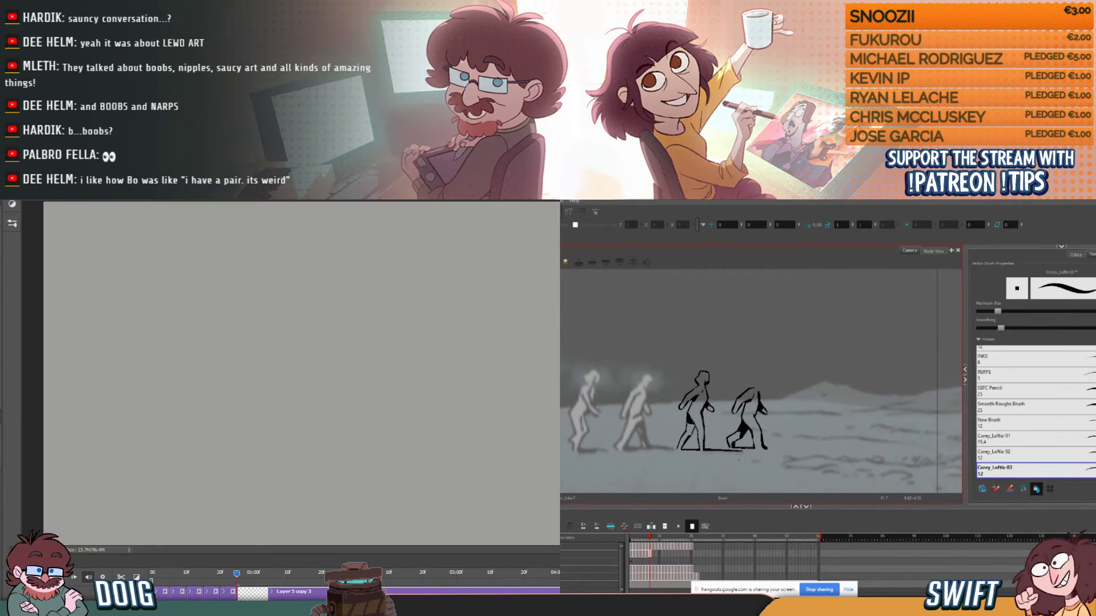
- Select and adjust the short shadow line between the fourth figure's feet in Harmony, checking it against the previous frame
key(alt+s)
click(744, 448)
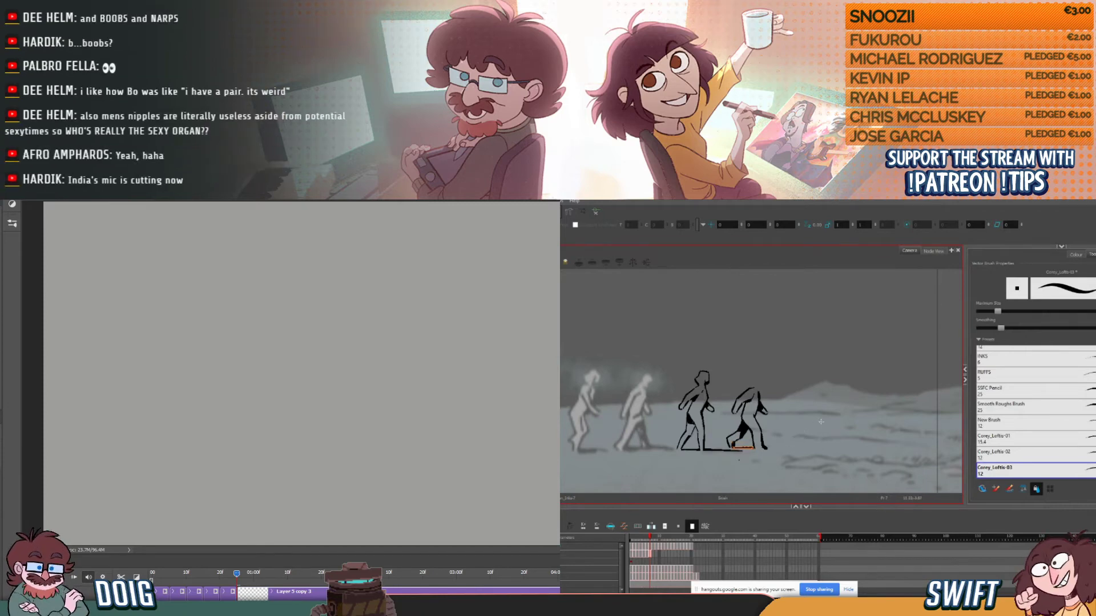
click(793, 440)
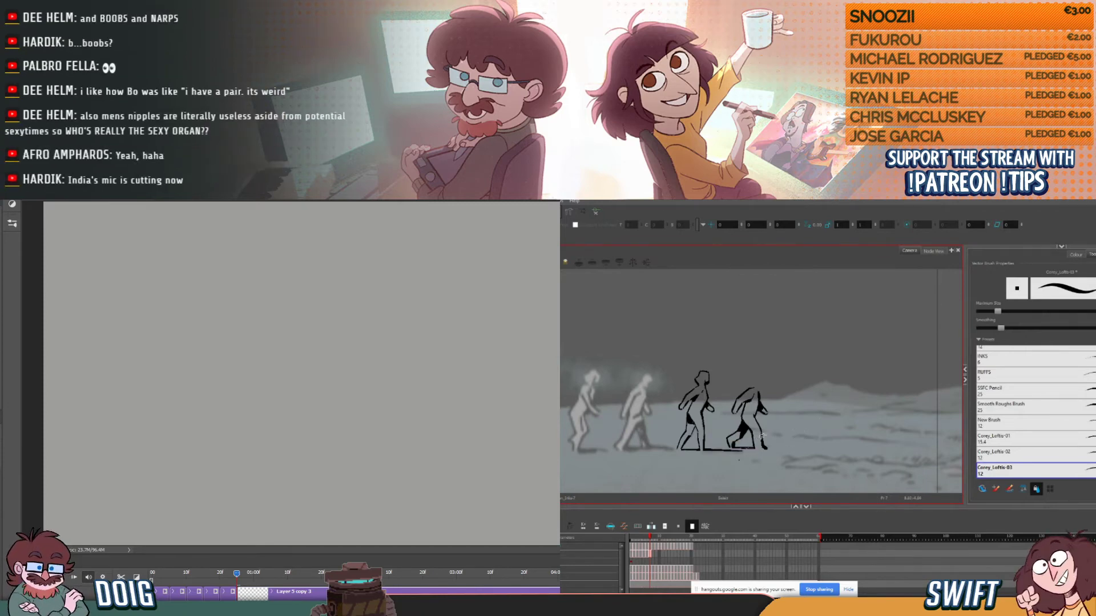
click(751, 445)
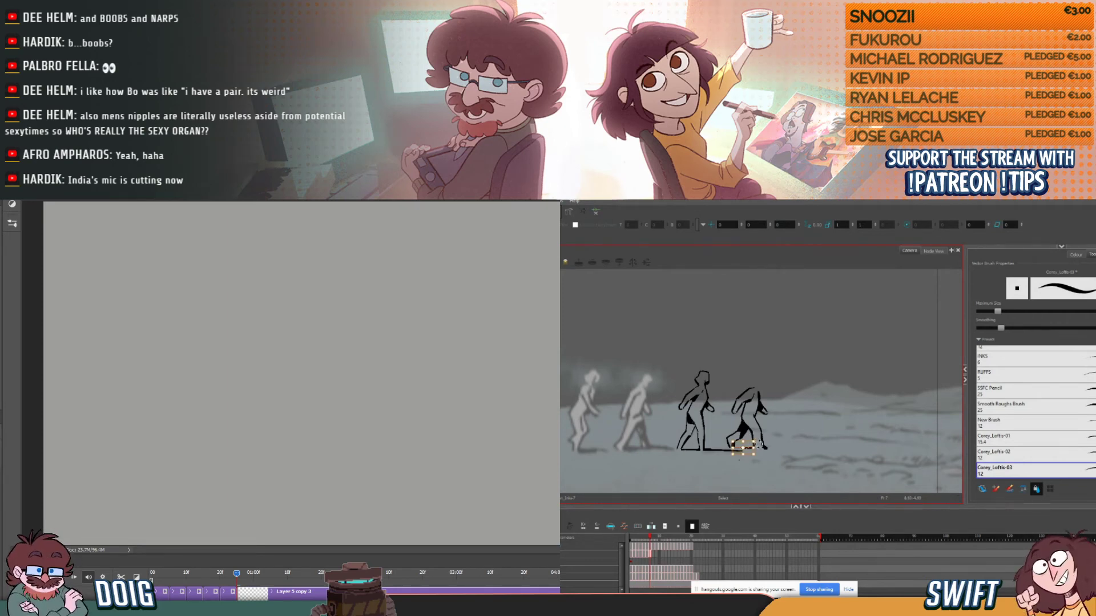
click(815, 435)
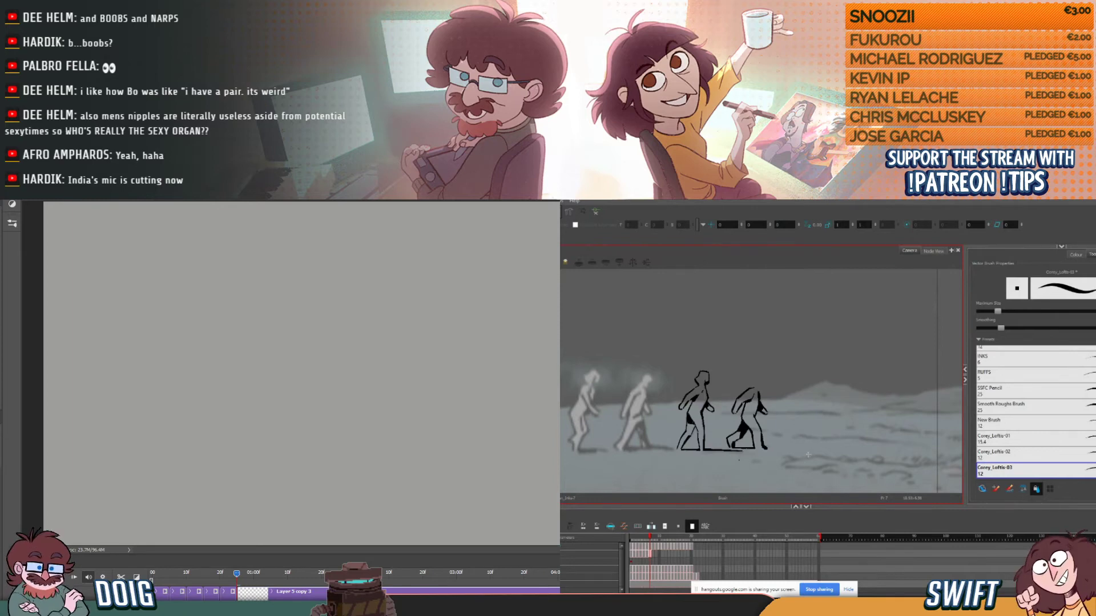
key(comma)
key(period)
key(comma)
key(period)
key(alt+s)
click(746, 449)
key(alt+b)
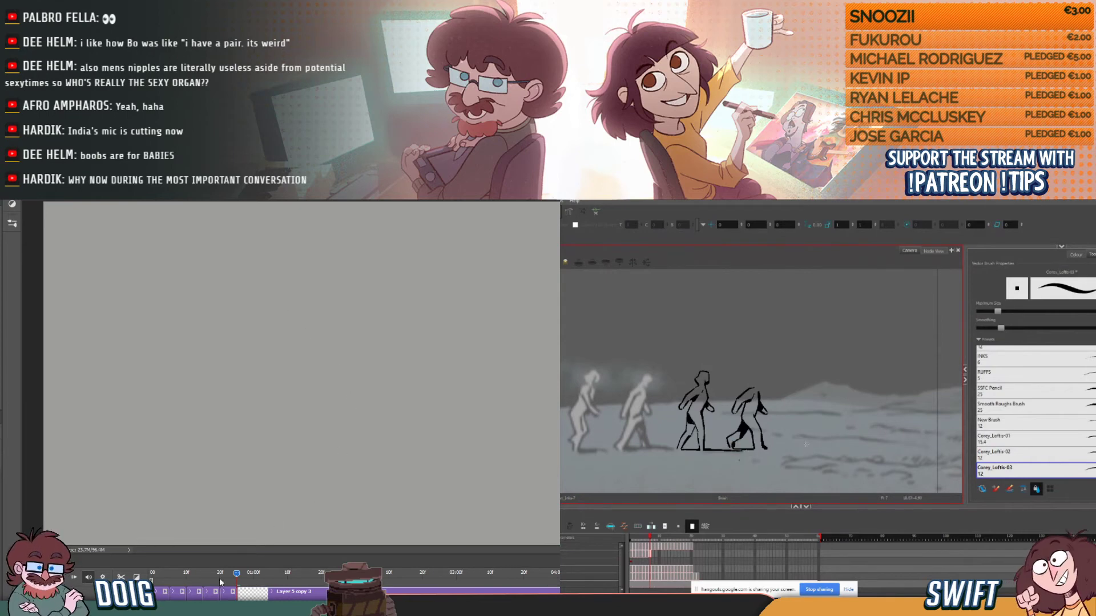
key(comma)
key(period)
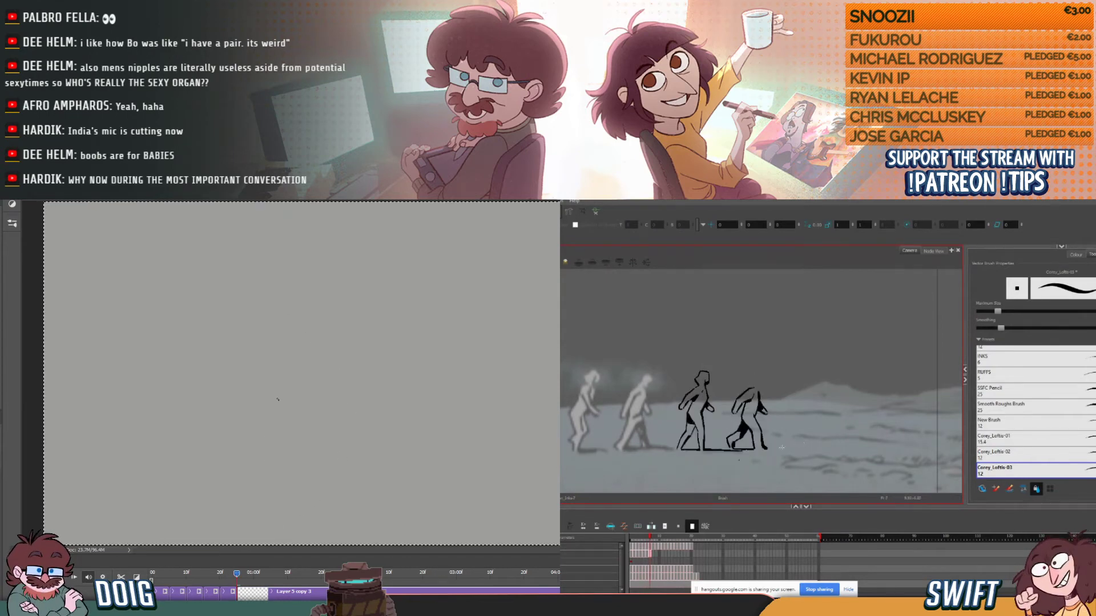
- Ink the long shadow line stretching ahead of the fourth figure's front foot, and compare it with the previous frame
drag(767, 449, 806, 448)
mouse_move(232, 578)
mouse_down()
mouse_move(214, 574)
mouse_move(243, 572)
mouse_up()
key(comma)
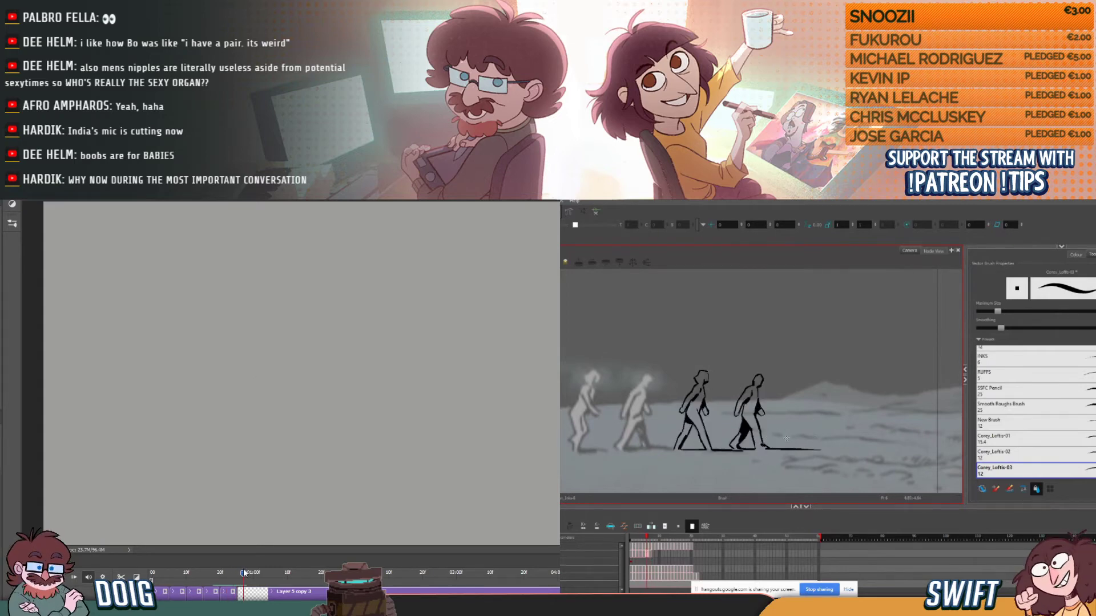
- Review the earlier back-view pose in Photoshop, and sketch the light curve of the hip on the blank clip
click(226, 573)
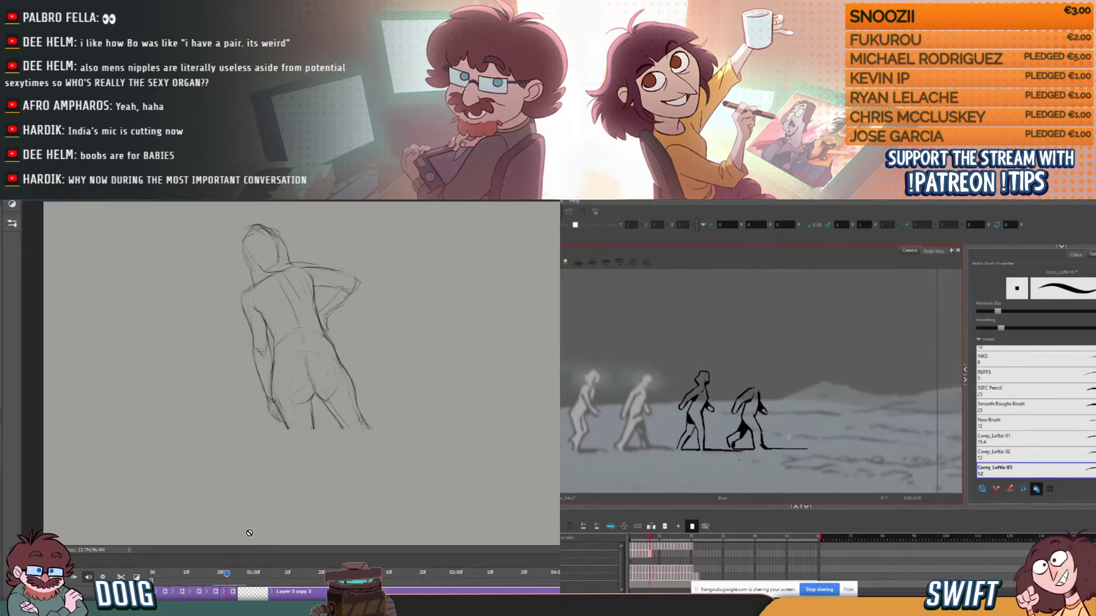
click(245, 572)
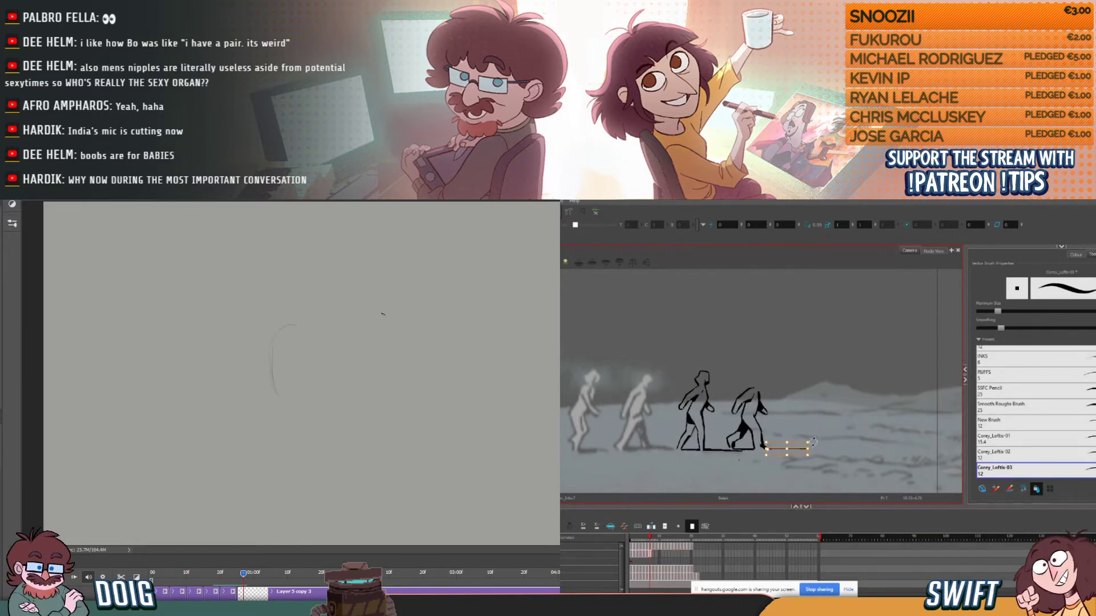
drag(292, 325, 312, 336)
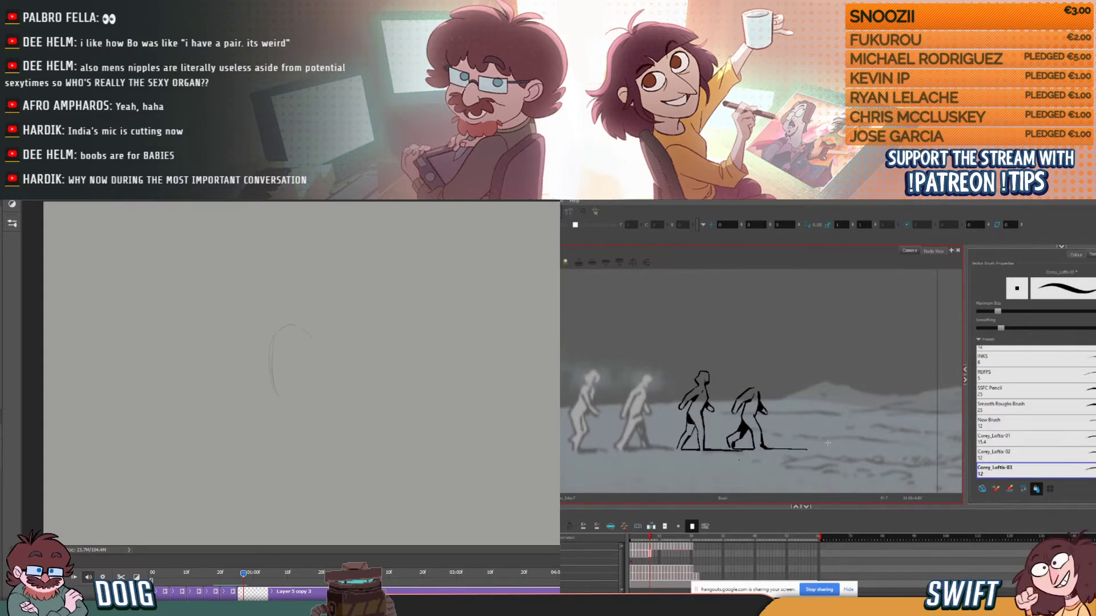
drag(291, 325, 312, 337)
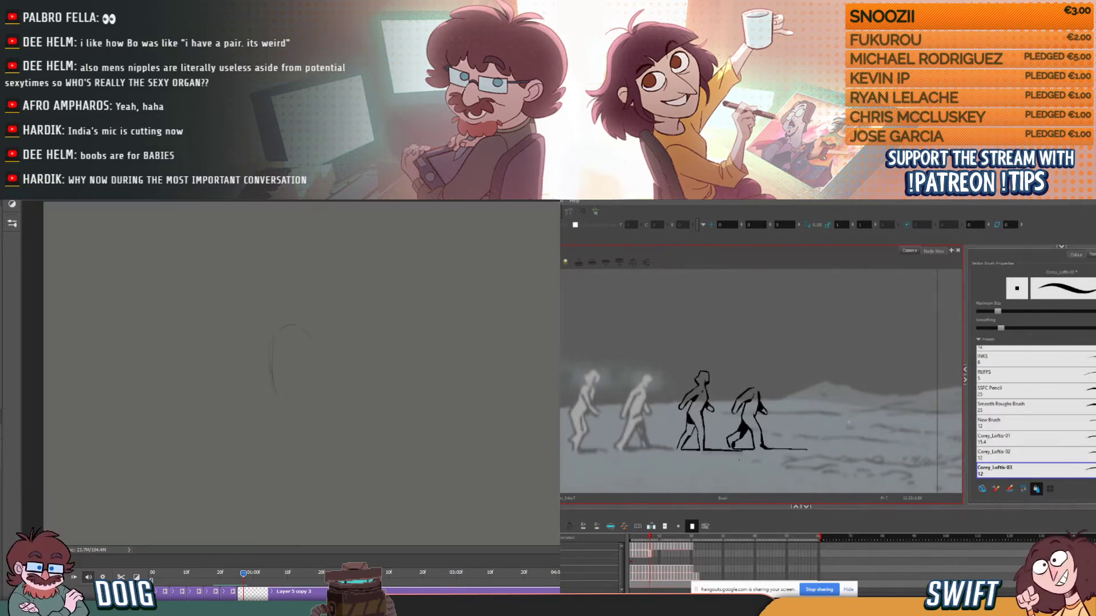
- Set the Photoshop onion skin to show 3 frames before the current one
mouse_move(241, 574)
mouse_down()
mouse_move(224, 573)
mouse_move(242, 571)
mouse_up()
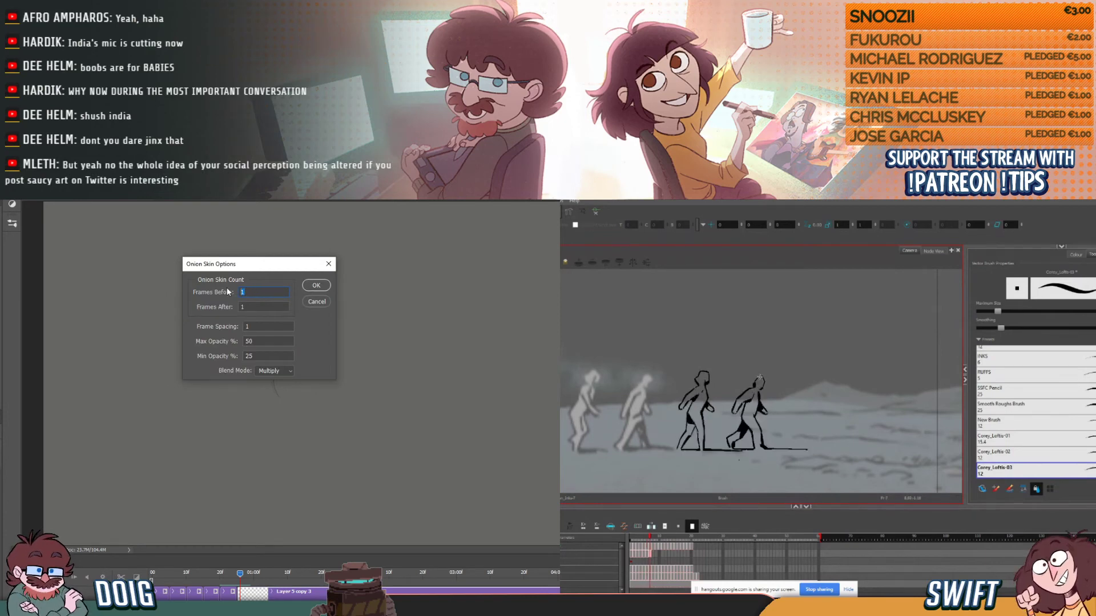
text(3)
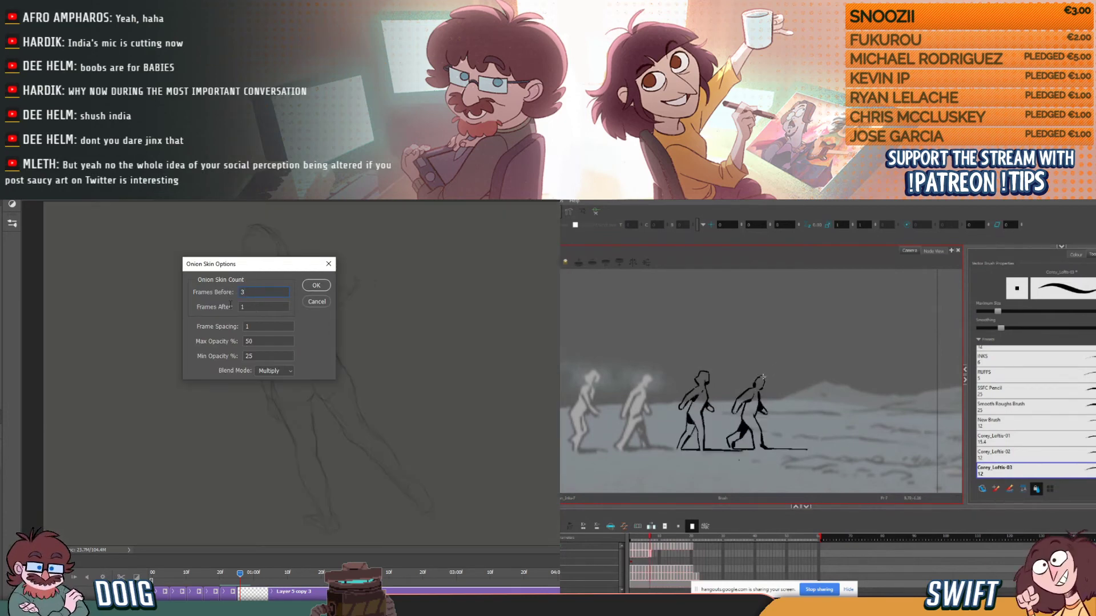
click(316, 285)
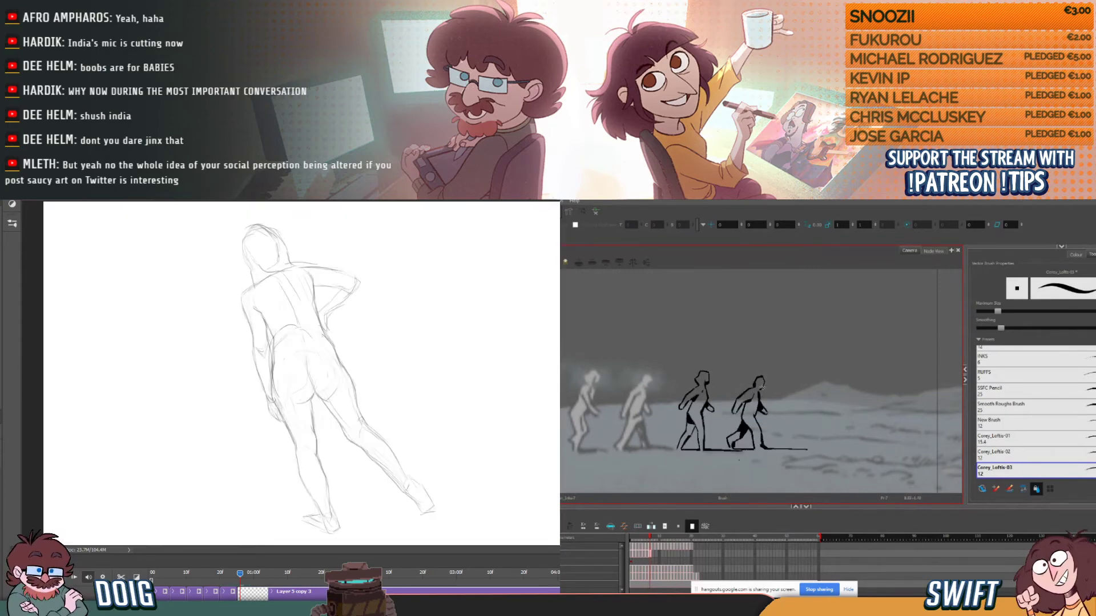
- Ink the front of the fourth figure's face in Harmony, flipping through the preceding frames to compare the head
drag(764, 380, 762, 388)
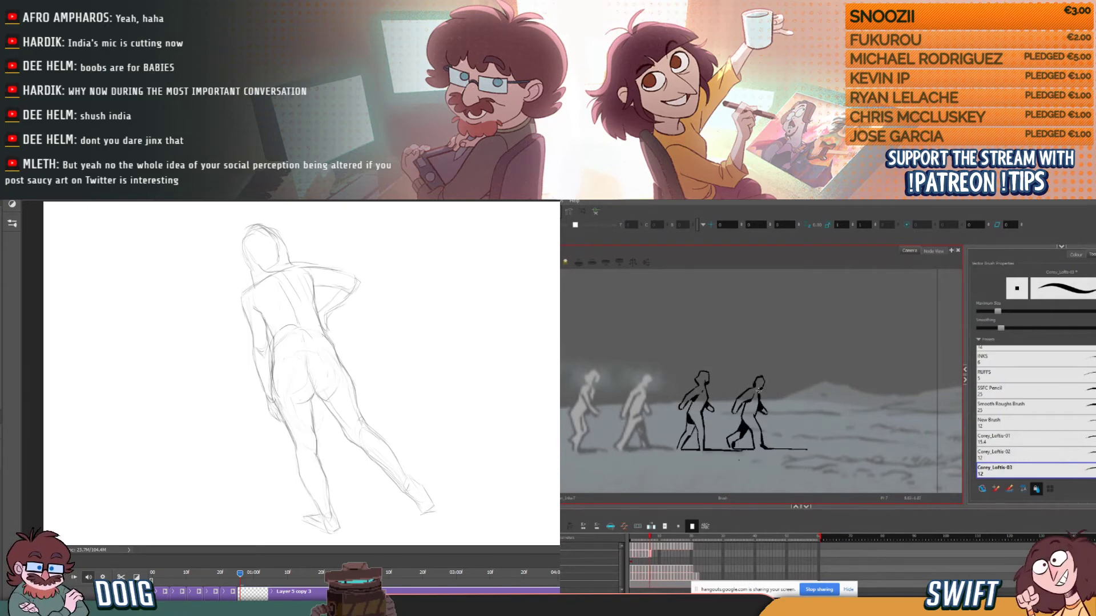
key(comma)
key(period)
key(comma)
key(comma)
key(period)
key(period)
- Sketch the outer contour of the standing leg and a curve beside the calf over the onion skin in Photoshop
drag(239, 577, 239, 574)
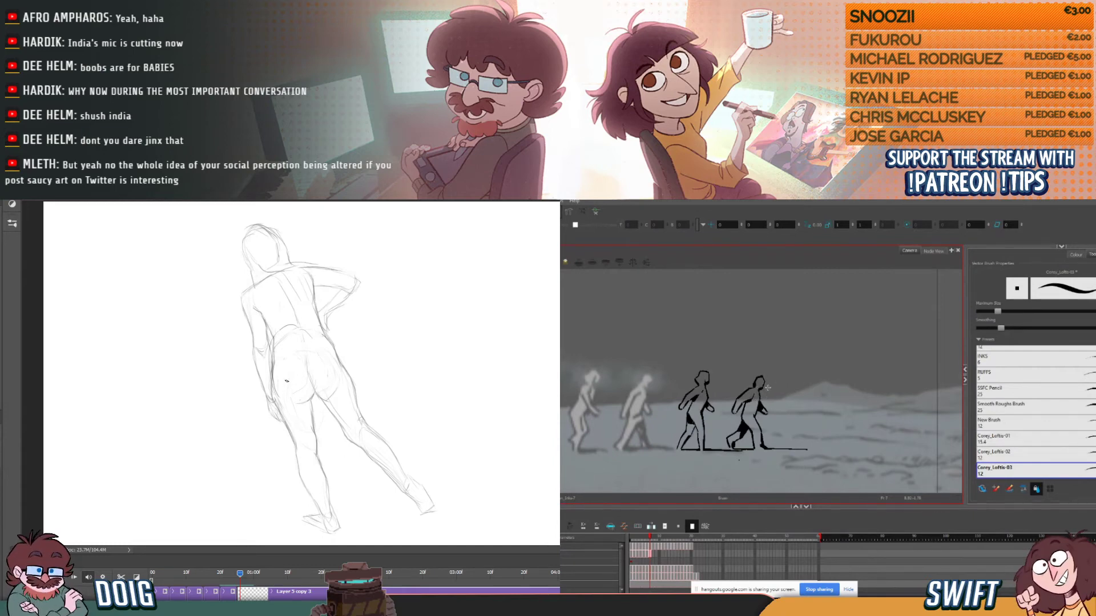
drag(274, 372, 297, 452)
drag(276, 405, 323, 509)
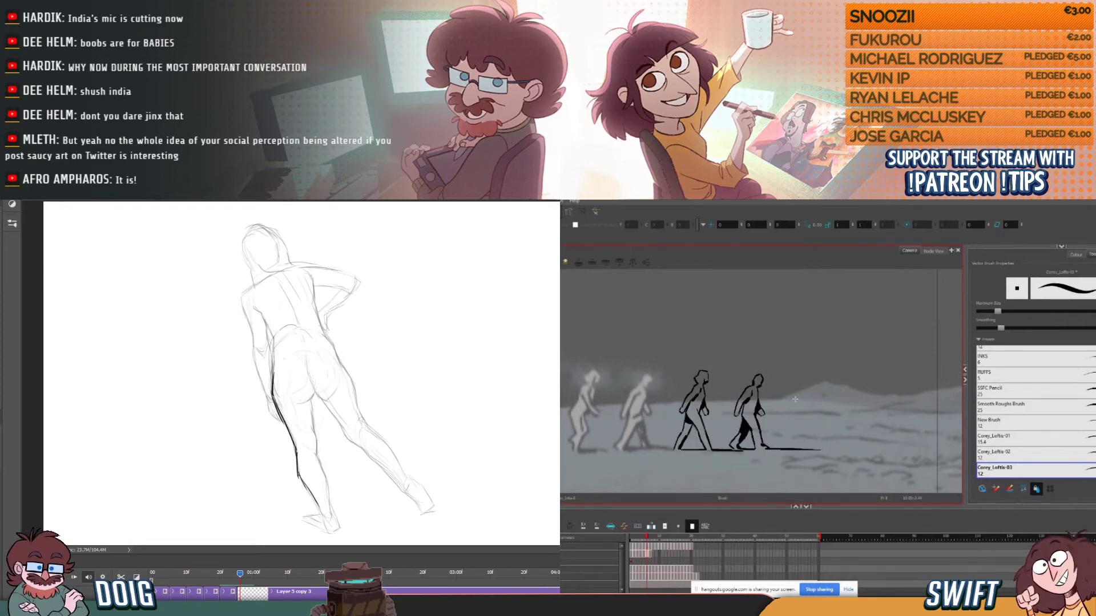
drag(260, 432, 285, 492)
- Compare the fourth figure's finished pose and shadow with the neighbouring frames in Harmony
key(comma)
key(comma)
key(period)
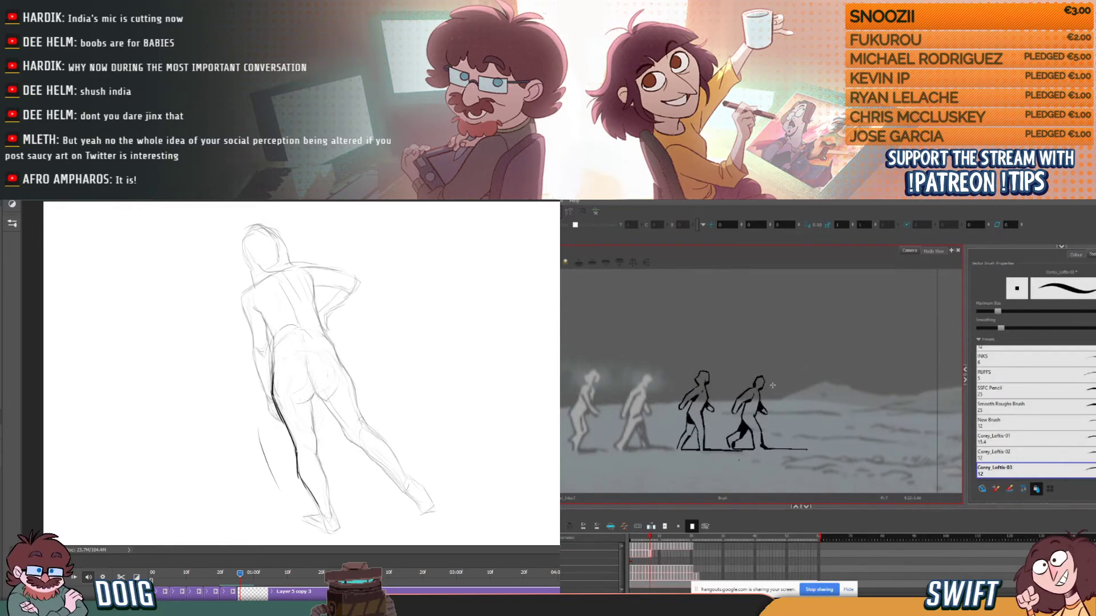
key(comma)
key(comma)
key(period)
key(period)
key(period)
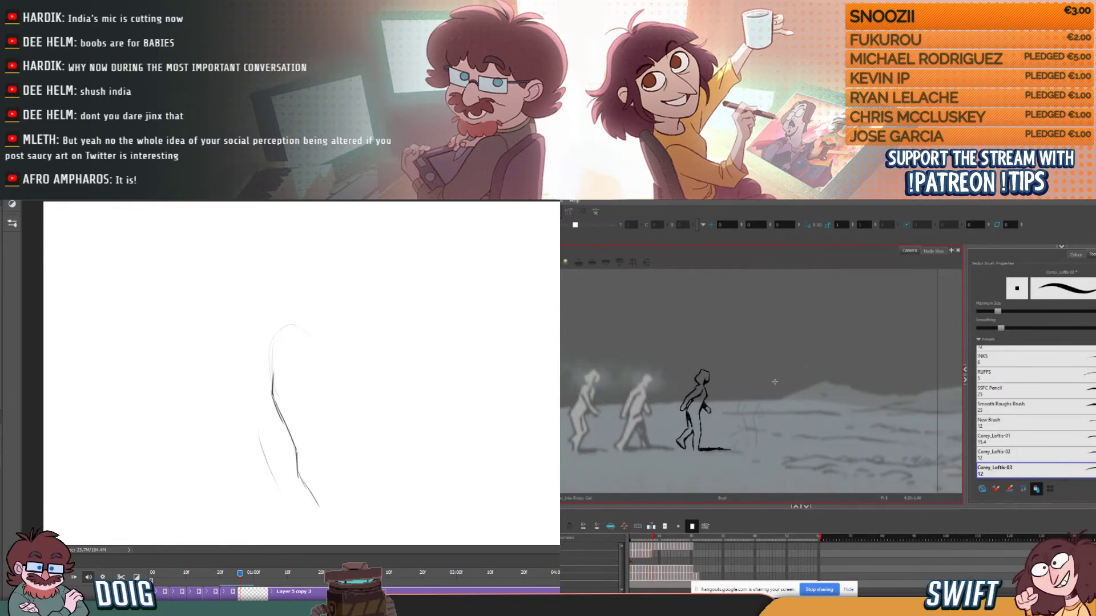
key(comma)
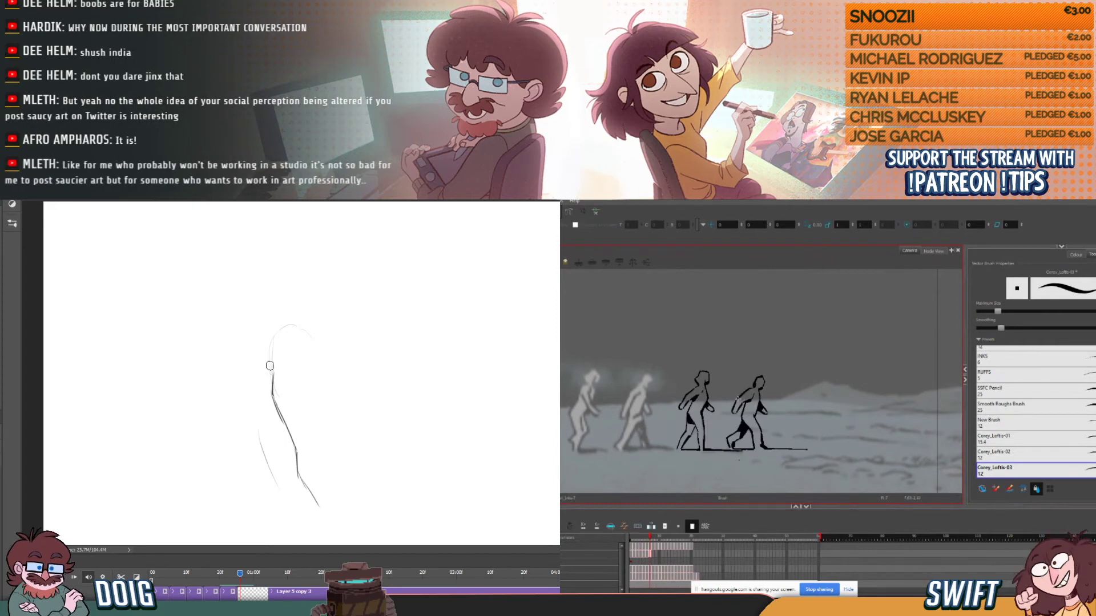
- Fade the standing leg's sketched contour and the curve beside the calf with the Eraser in Photoshop
key(period)
key(comma)
key(e)
key(period)
key(comma)
key(comma)
key(period)
drag(273, 379, 276, 399)
drag(268, 472, 284, 491)
mouse_move(279, 416)
mouse_down()
mouse_move(270, 373)
mouse_move(309, 502)
mouse_move(303, 491)
mouse_up()
drag(276, 372, 294, 469)
key(comma)
- Redraw the standing leg's outer contour from the hip down to the ankle over the faded lines in Photoshop
key(comma)
key(period)
key(b)
key(period)
key(period)
key(alt+b)
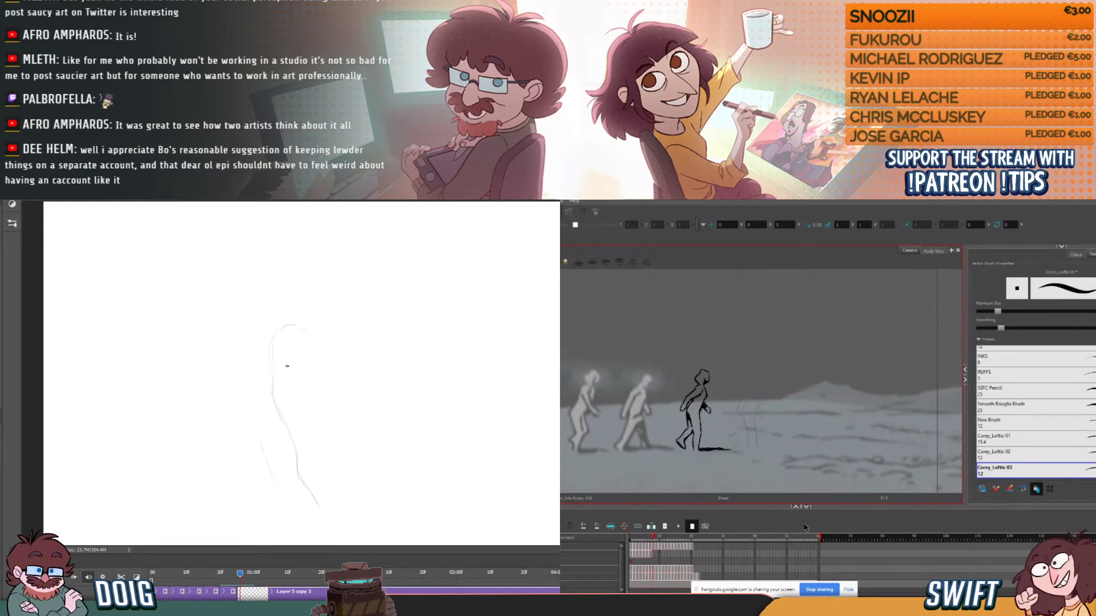
key(comma)
mouse_move(271, 364)
mouse_down()
mouse_move(291, 442)
mouse_move(274, 412)
mouse_move(316, 518)
mouse_up()
key(period)
key(comma)
key(comma)
key(period)
key(comma)
key(period)
drag(238, 574, 241, 577)
key(comma)
key(comma)
key(period)
key(period)
key(period)
- Sketch the rounded hip and buttock outline with the centre line between the two sides in Photoshop
key(comma)
key(comma)
key(period)
mouse_move(270, 373)
mouse_down()
mouse_move(300, 336)
mouse_move(322, 350)
mouse_move(331, 399)
mouse_up()
key(period)
key(comma)
drag(309, 362, 324, 407)
key(comma)
key(comma)
key(period)
key(period)
key(alt+e)
- Sketch a long light curve from the inner thigh down past the far side of the calf in Photoshop
key(comma)
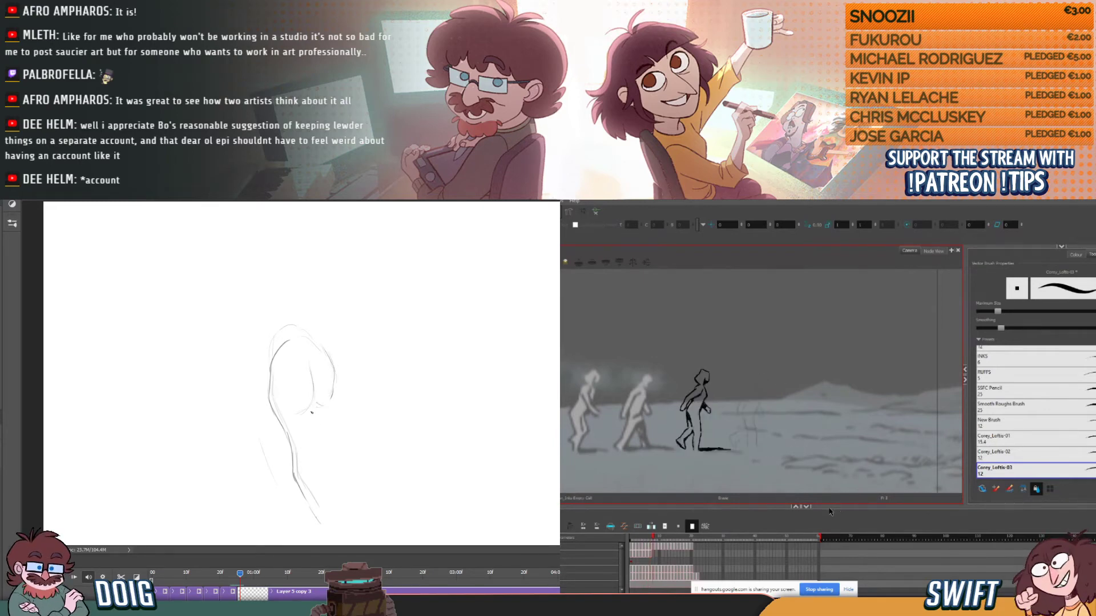
key(period)
key(period)
key(comma)
key(alt+b)
drag(313, 441, 345, 516)
key(period)
key(comma)
key(period)
key(comma)
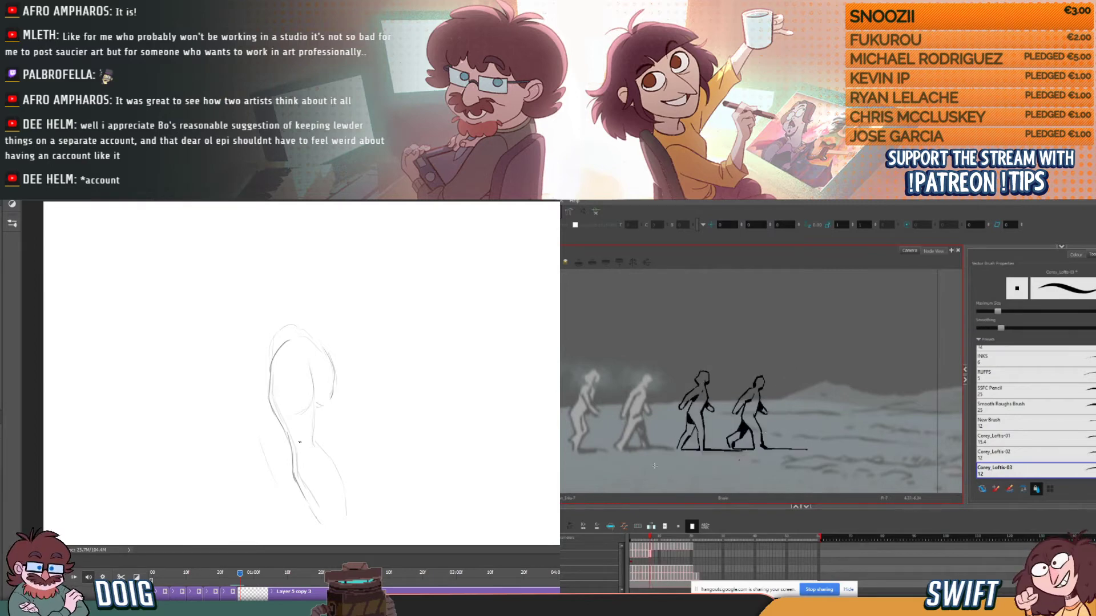
- Erase the dark stretch of the standing leg's contour below the knee in Photoshop
key(e)
key(period)
key(comma)
mouse_move(298, 482)
mouse_down()
mouse_move(303, 502)
mouse_move(297, 479)
mouse_move(309, 482)
mouse_up()
key(period)
key(comma)
key(b)
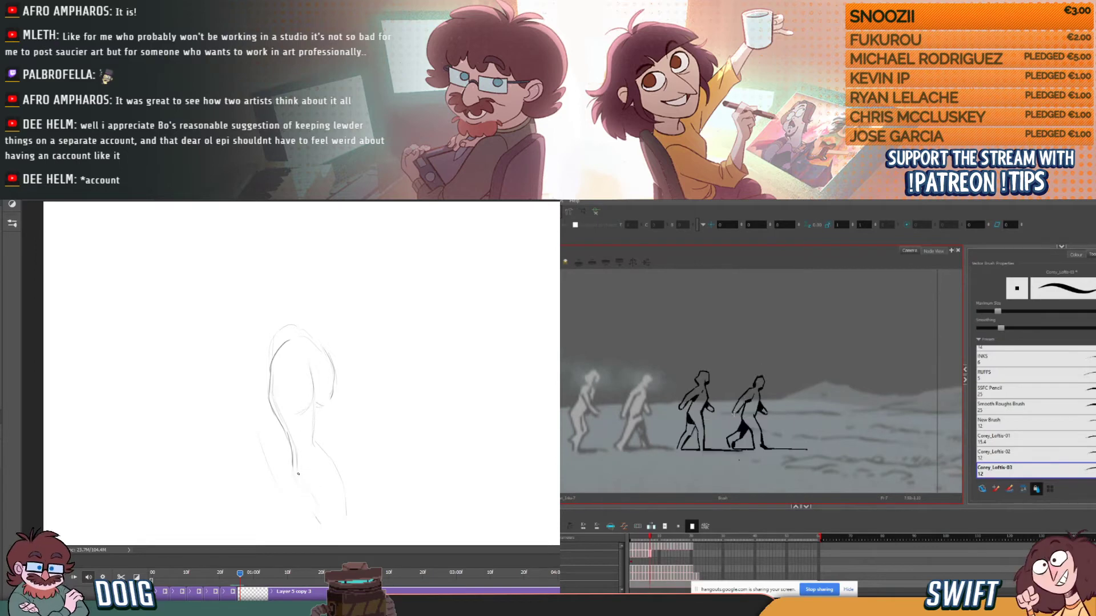
- Redraw the lower leg's contour down to the foot and add the inner calf line in Photoshop
key(comma)
mouse_move(302, 493)
mouse_down()
mouse_move(294, 464)
mouse_move(299, 504)
mouse_move(330, 537)
mouse_up()
key(period)
key(period)
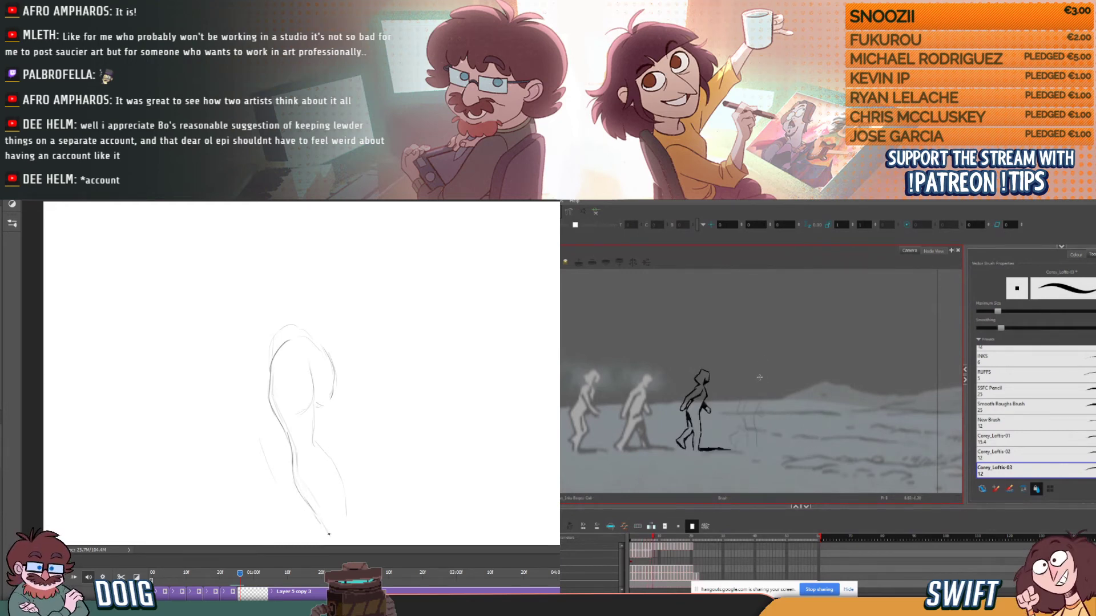
key(period)
key(comma)
- Ink the top and back of the fourth figure's head on the empty Harmony frame, flipping to the preceding frame to match it
key(comma)
key(period)
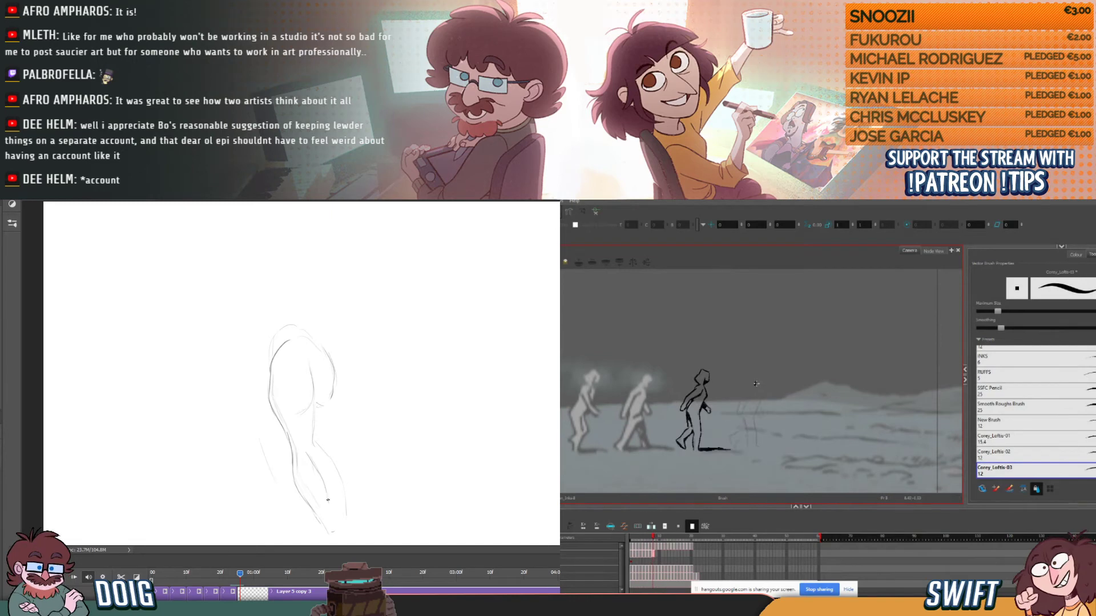
key(comma)
key(period)
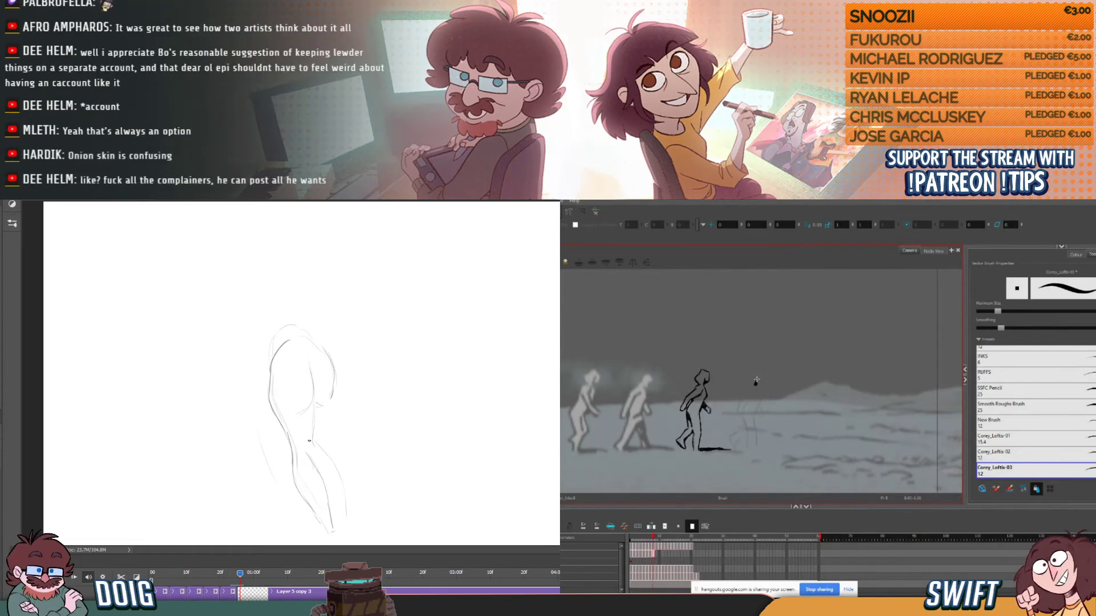
key(comma)
key(period)
key(comma)
key(period)
key(comma)
key(period)
key(comma)
key(period)
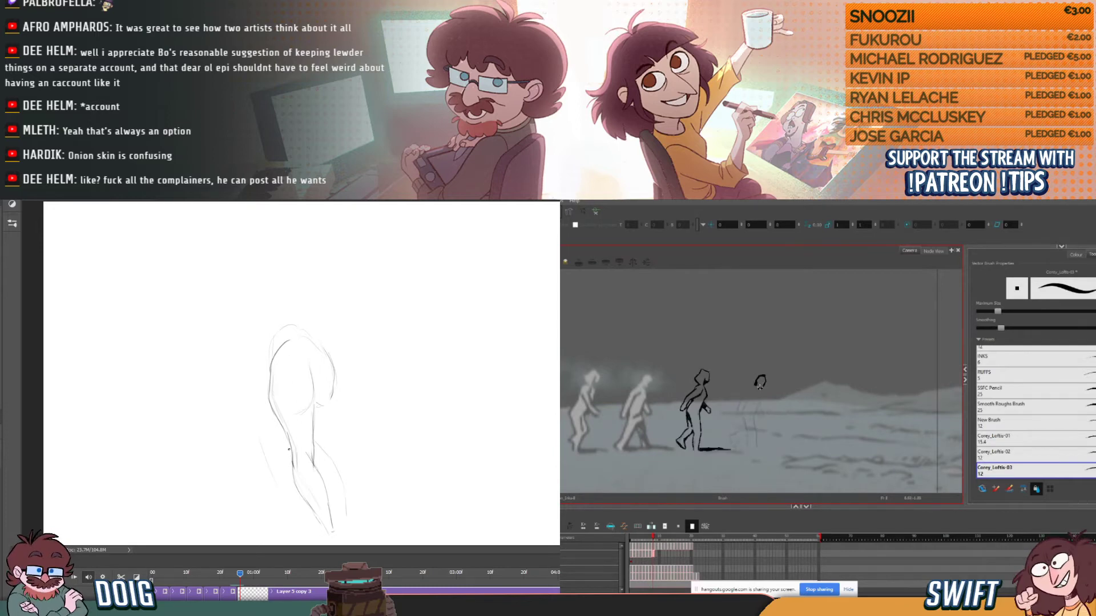
- Close the fourth figure's head outline along the face in Harmony, comparing it with the preceding frame
key(comma)
key(period)
key(comma)
key(period)
key(comma)
key(period)
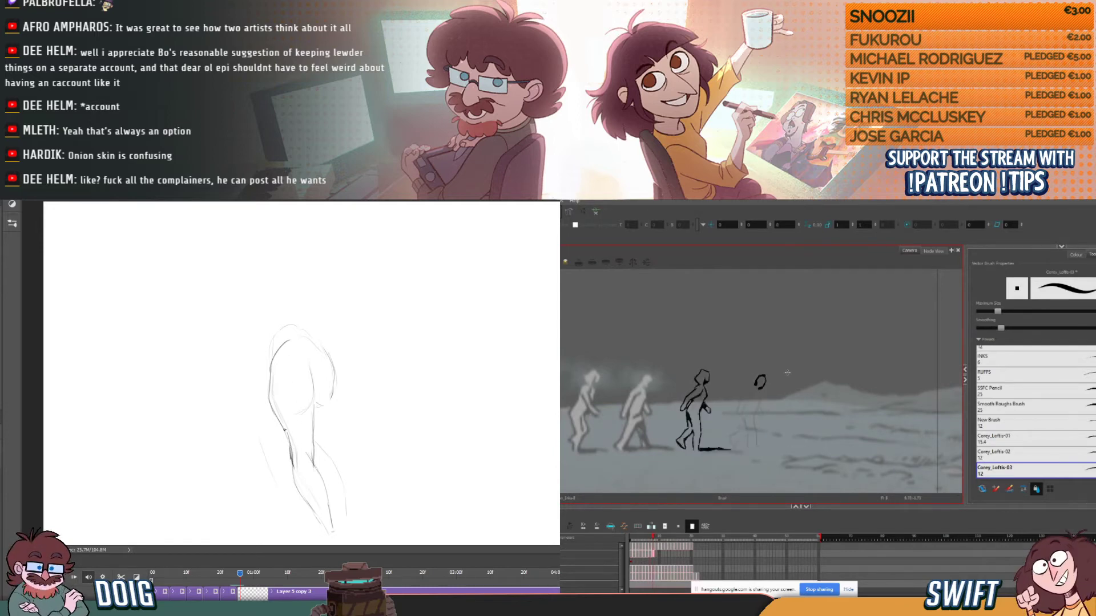
key(comma)
key(period)
key(comma)
key(period)
key(comma)
key(period)
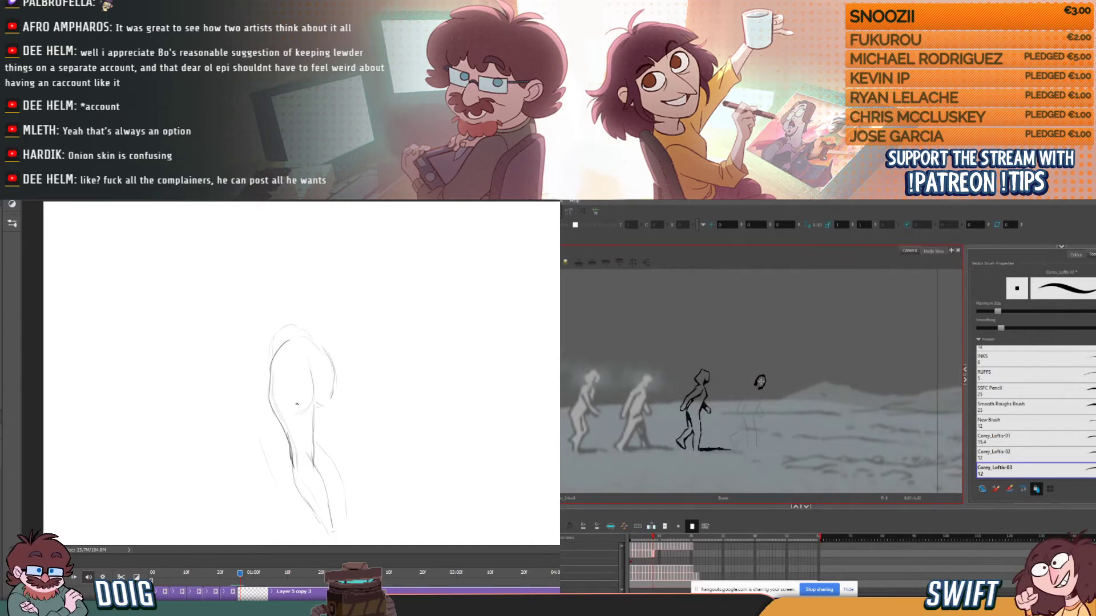
key(comma)
key(period)
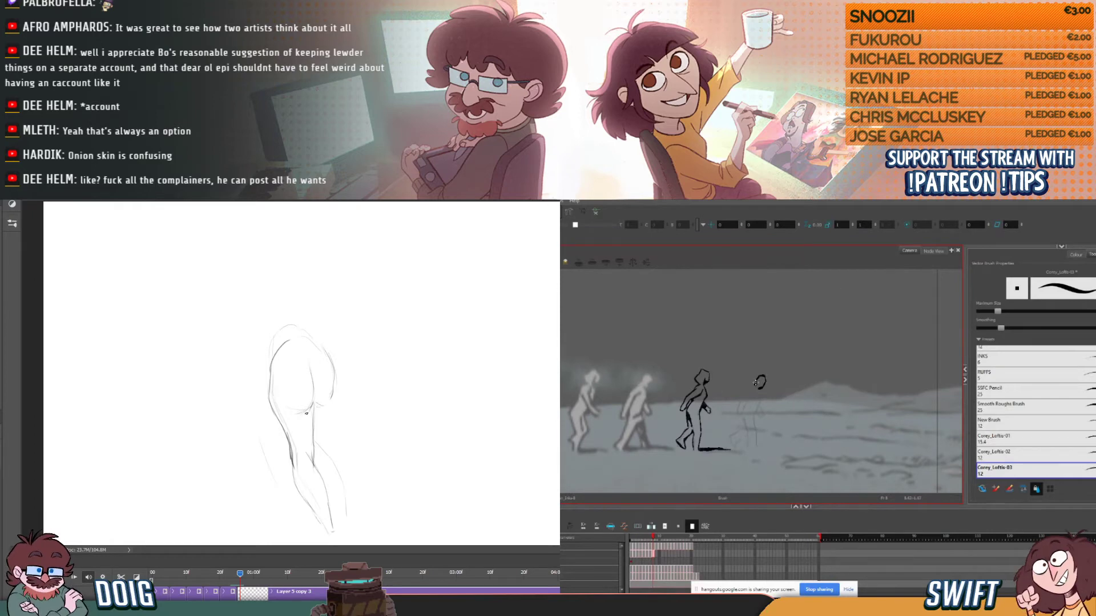
- Darken the centre line between the buttocks in Photoshop and ink the start of the fourth figure's neck in Harmony
key(comma)
key(period)
key(comma)
key(period)
drag(308, 376, 314, 405)
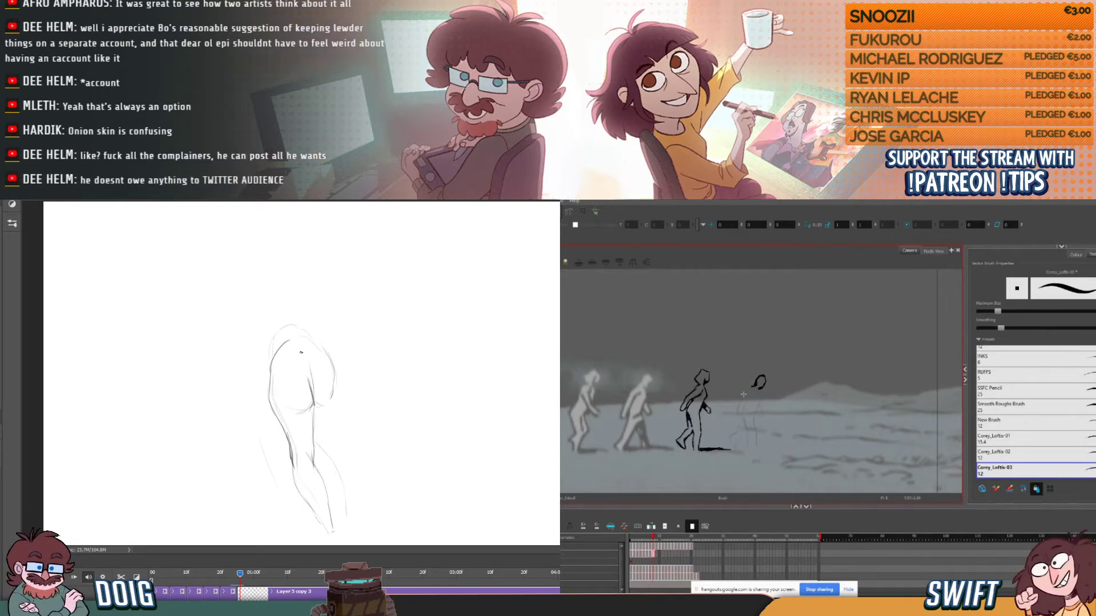
key(comma)
key(period)
key(comma)
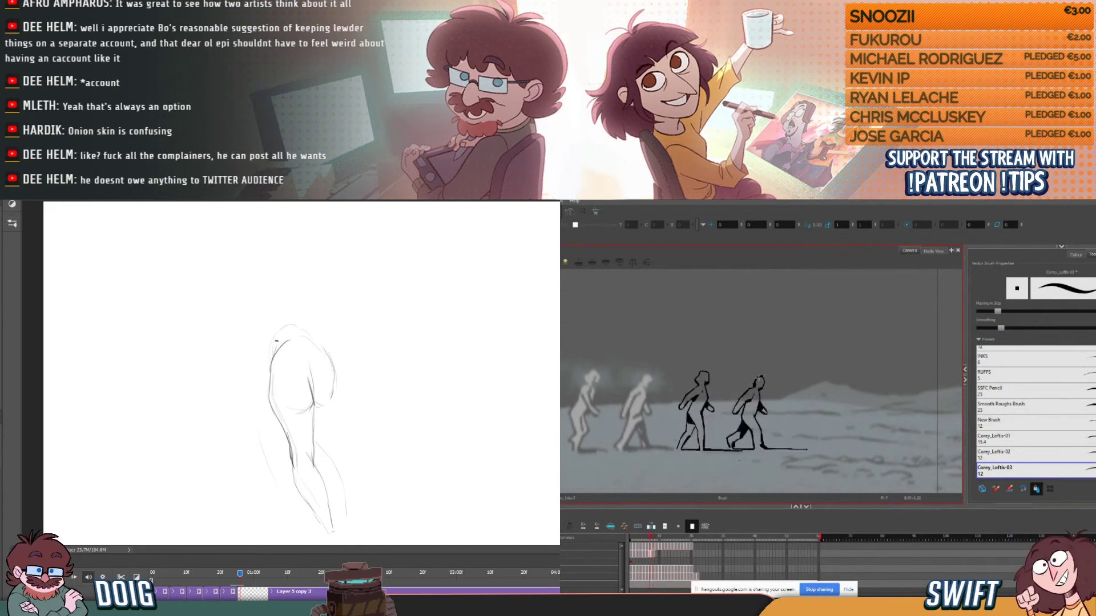
- Ink the fourth figure's shoulder and arm line in Harmony and sketch the left side of the back-view torso in Photoshop
key(period)
drag(740, 400, 737, 411)
key(comma)
mouse_move(276, 348)
mouse_down()
mouse_move(257, 299)
mouse_move(287, 281)
mouse_up()
key(period)
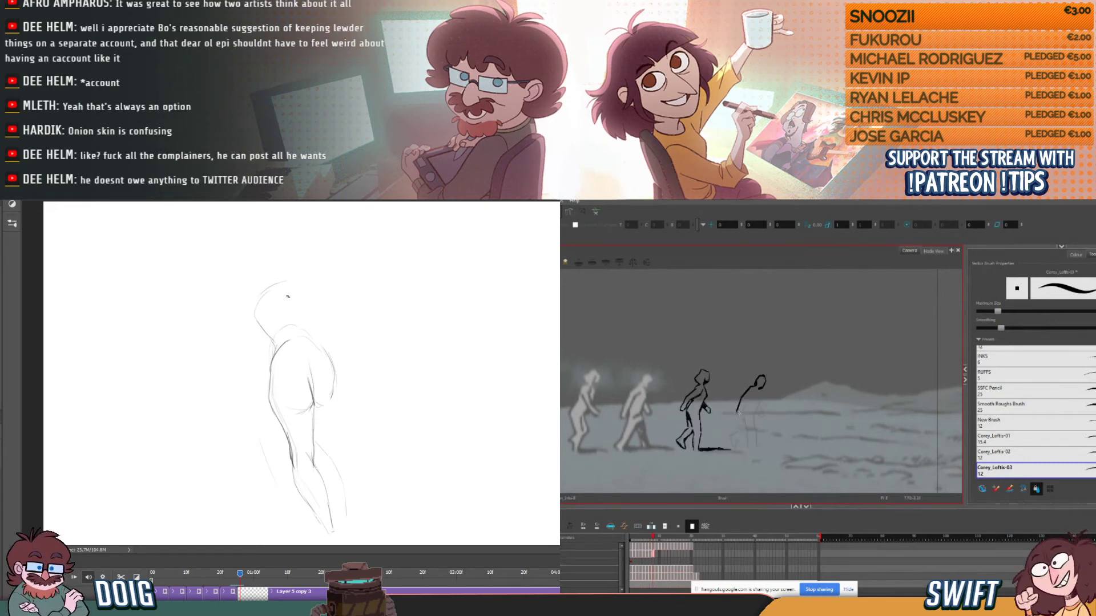
- Sketch the back-view figure's spine, the right side of the torso and the left shoulder with the upper arm in Photoshop
drag(298, 324, 277, 284)
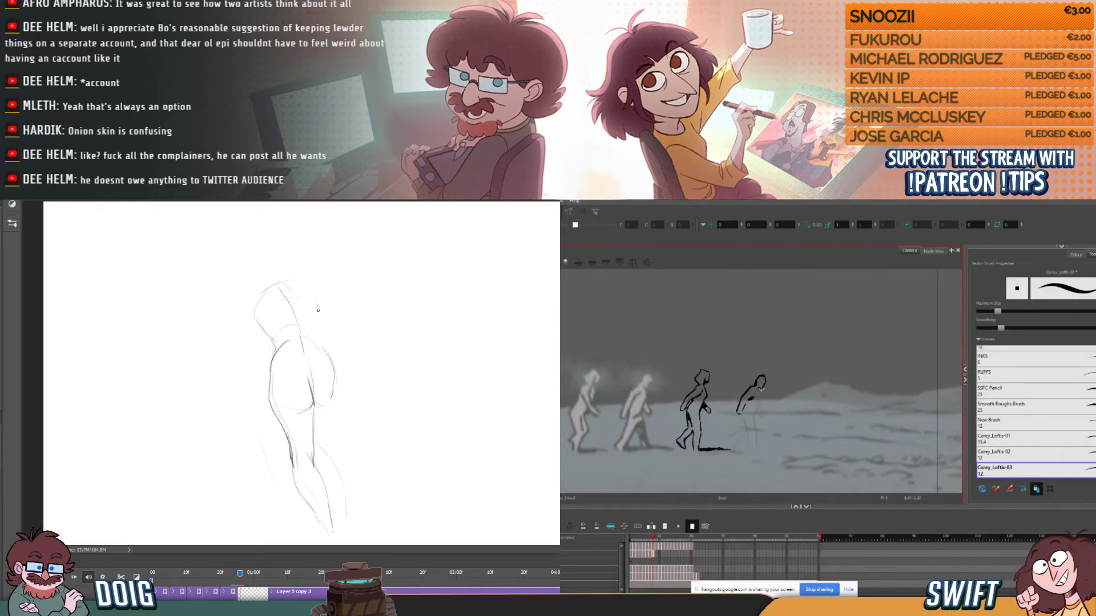
drag(307, 280, 322, 341)
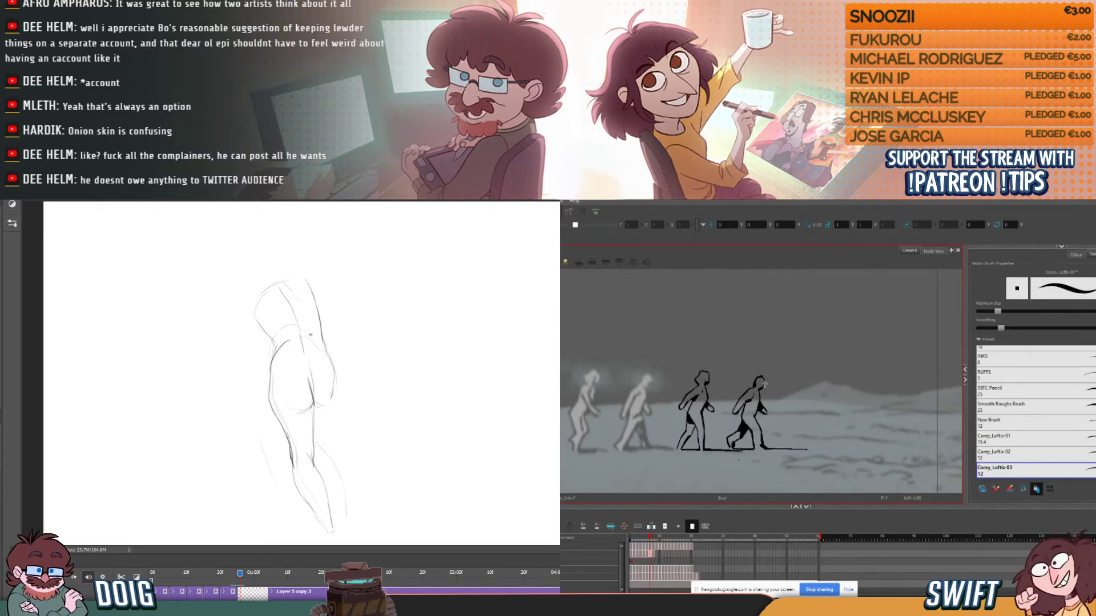
mouse_move(261, 282)
mouse_down()
mouse_move(242, 293)
mouse_move(253, 347)
mouse_move(256, 315)
mouse_up()
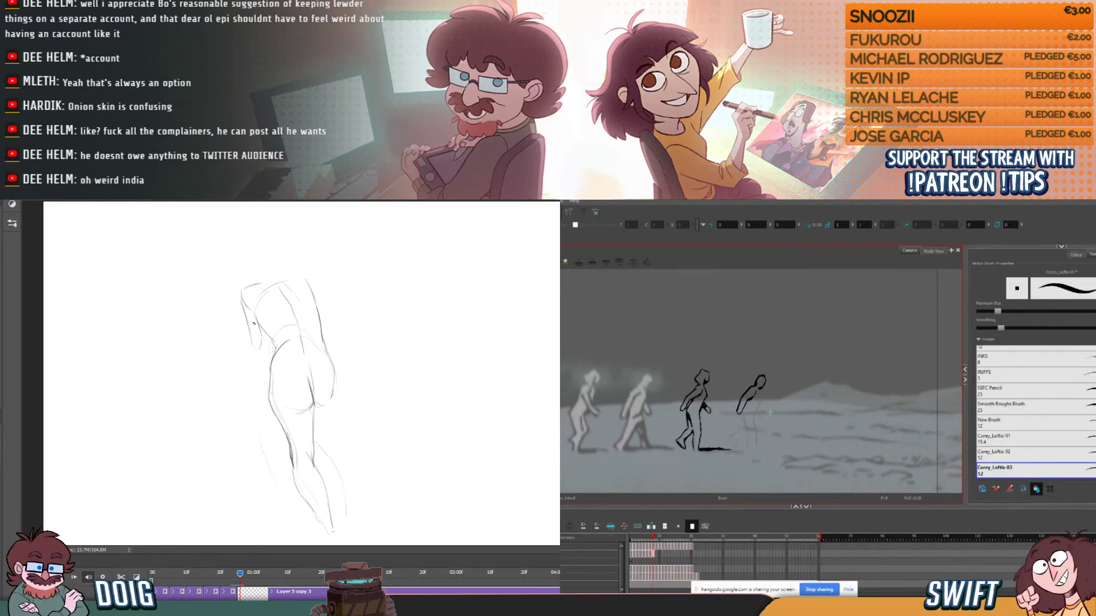
- Sketch the left forearm hanging beside the hip in Photoshop and ink the fourth figure's chest line in Harmony
key(comma)
key(period)
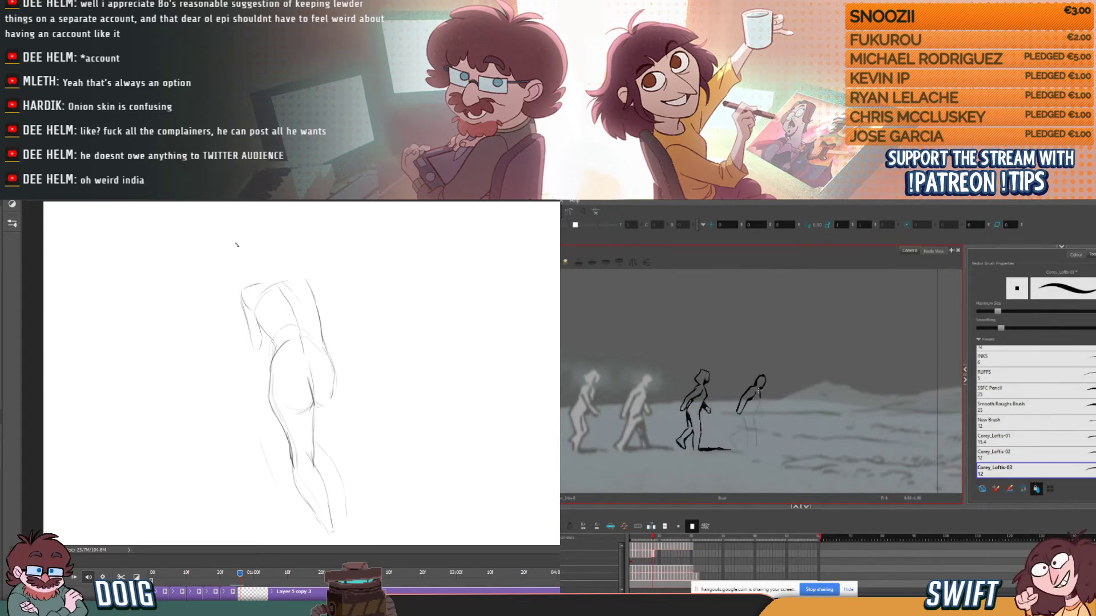
key(comma)
key(period)
key(comma)
key(period)
drag(247, 384, 246, 357)
key(comma)
key(period)
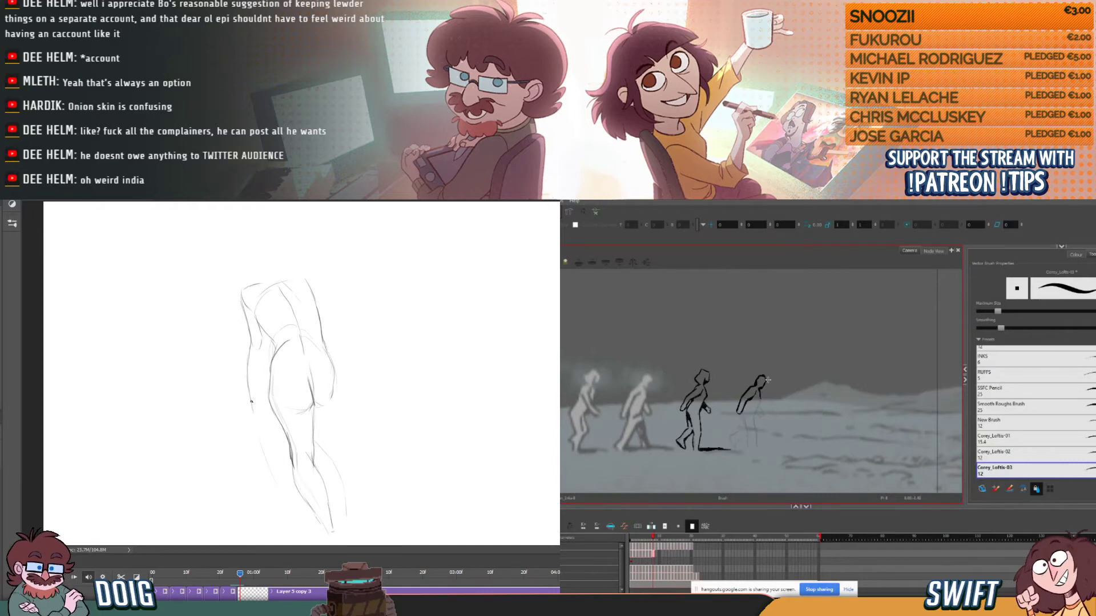
- Sketch the left hand and the forearm's inner edge in Photoshop, and ink the fourth figure's torso to the hip in Harmony
drag(258, 393, 257, 403)
key(comma)
key(period)
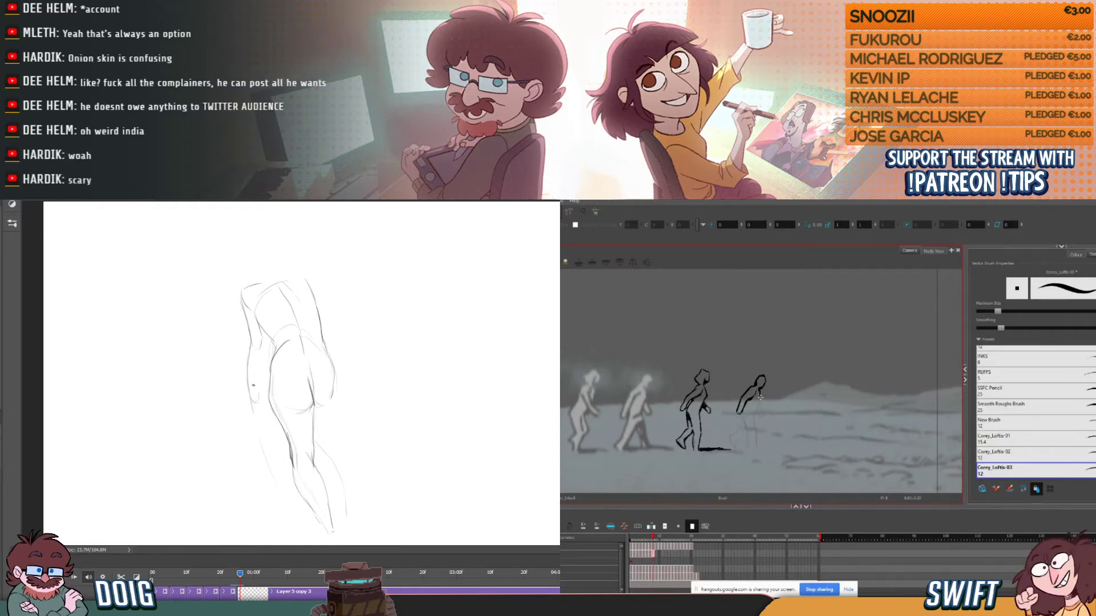
key(comma)
key(period)
key(comma)
key(period)
key(comma)
key(period)
drag(754, 416, 753, 413)
key(comma)
key(period)
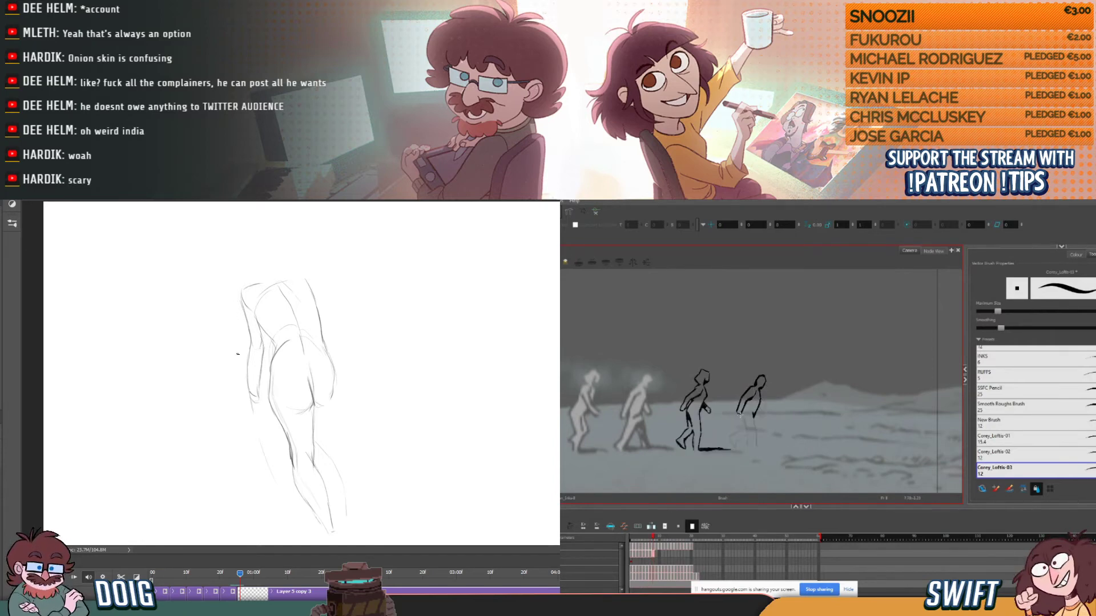
- Ink the fourth figure's standing leg from the thigh down the shin in Harmony, flipping to the preceding frame
key(comma)
key(period)
key(comma)
key(period)
key(comma)
key(period)
drag(755, 432, 757, 445)
key(comma)
key(period)
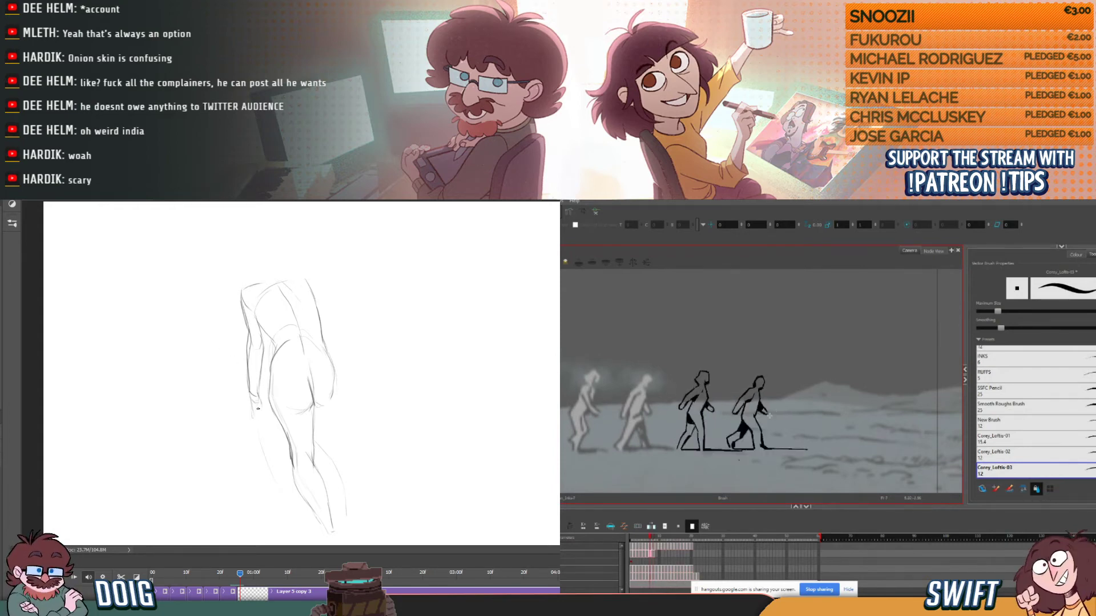
- Ink the foot of the fourth figure's standing leg and begin the rear thigh line in Harmony
drag(759, 447, 765, 449)
key(comma)
key(period)
key(comma)
key(period)
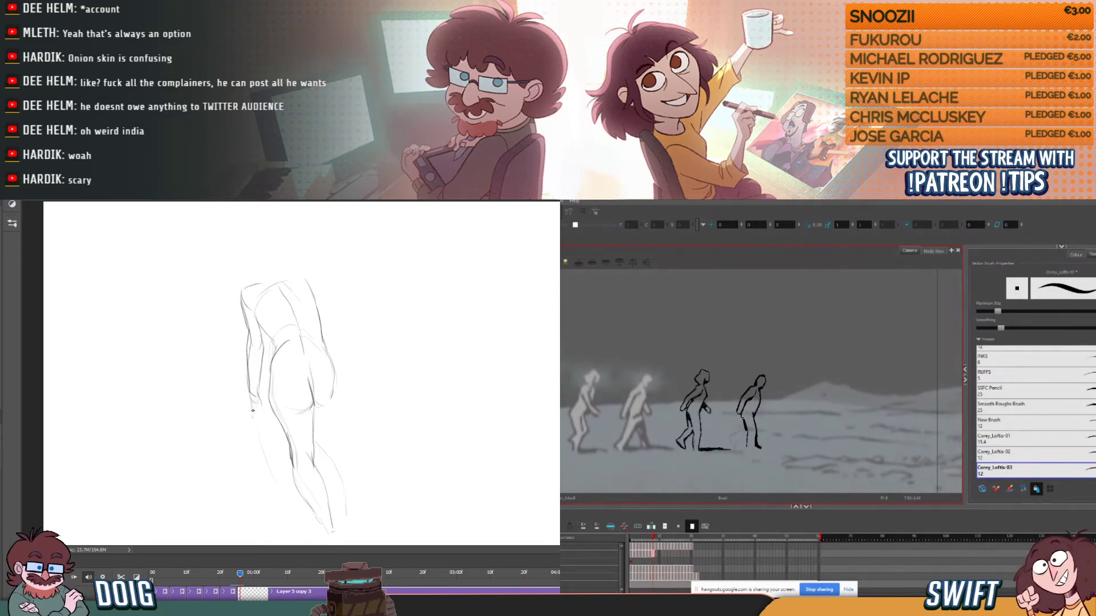
key(comma)
key(period)
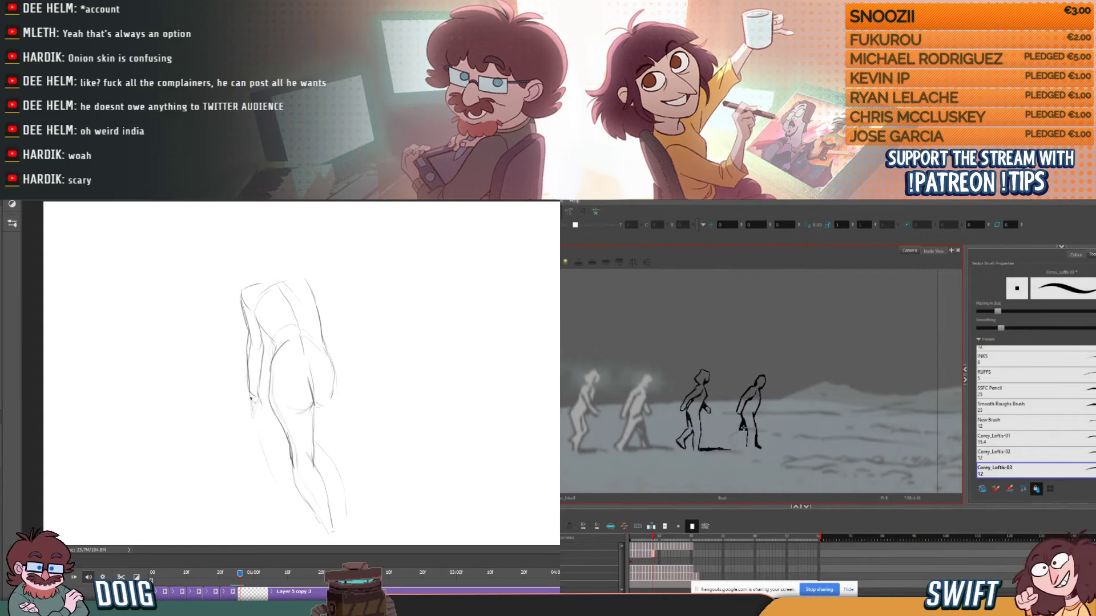
- Ink the fourth figure's rear thigh and lower leg in Harmony, comparing against the preceding frame
key(comma)
key(period)
key(comma)
key(period)
key(comma)
key(period)
key(comma)
key(period)
drag(742, 431, 730, 436)
key(comma)
key(period)
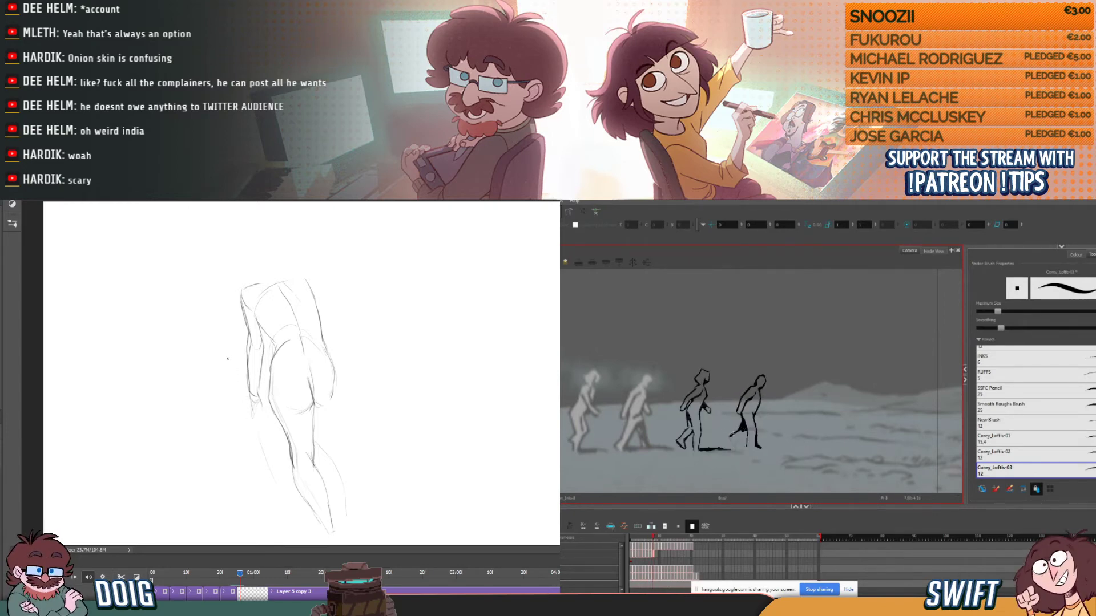
- Ink the outline of the fourth figure's rear shin and foot in Harmony, and sketch the left hand's fingers in Photoshop
key(comma)
key(period)
key(comma)
key(period)
key(comma)
key(period)
key(comma)
key(period)
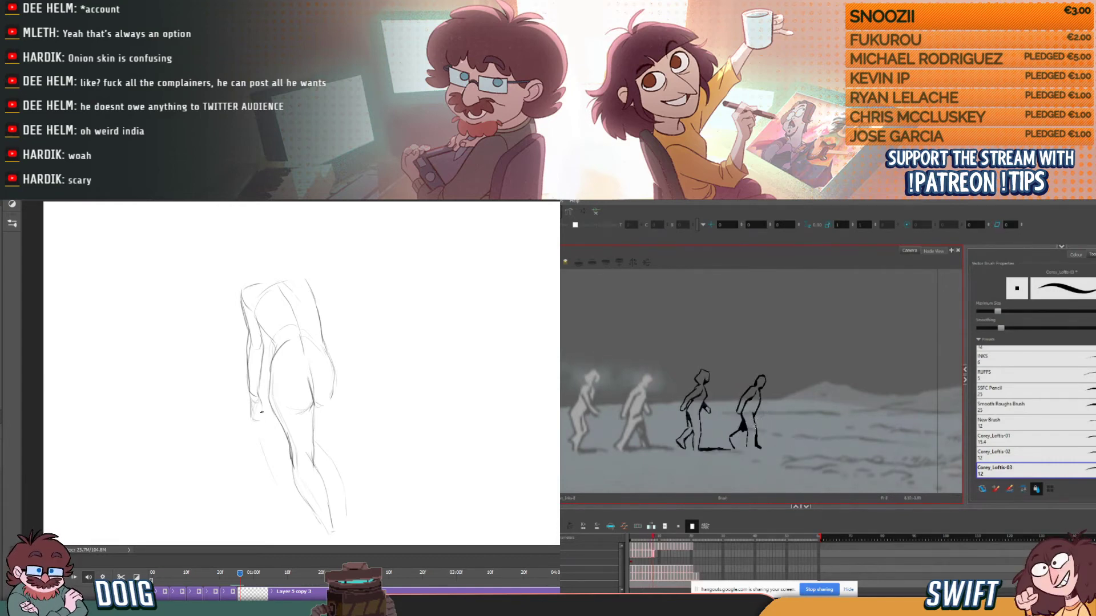
key(comma)
key(period)
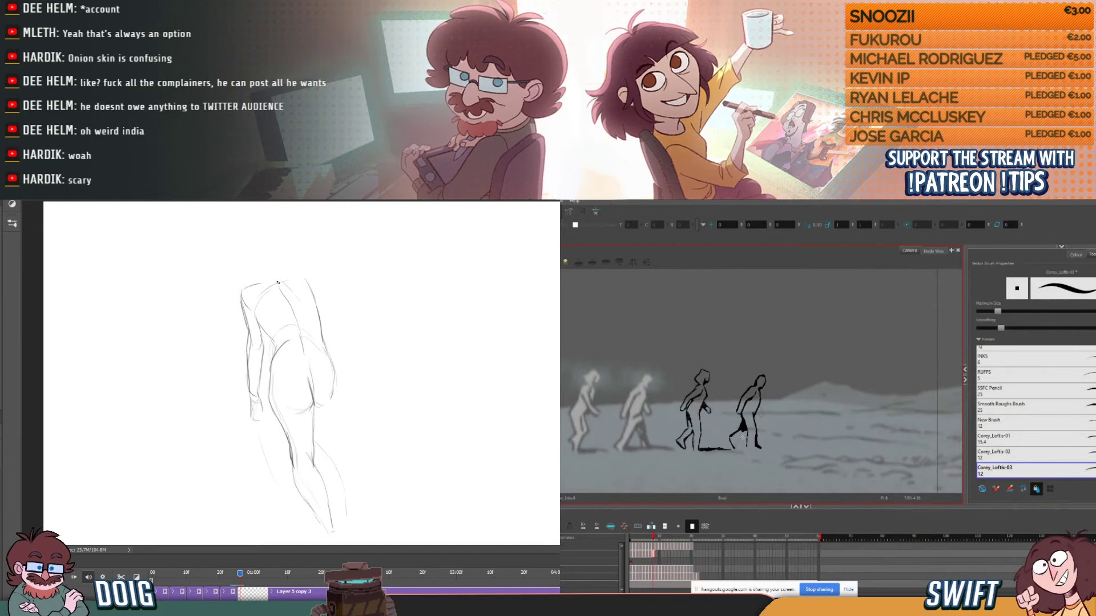
- Sketch the upper back line across to the right shoulder of the back-view figure in Photoshop
key(comma)
key(period)
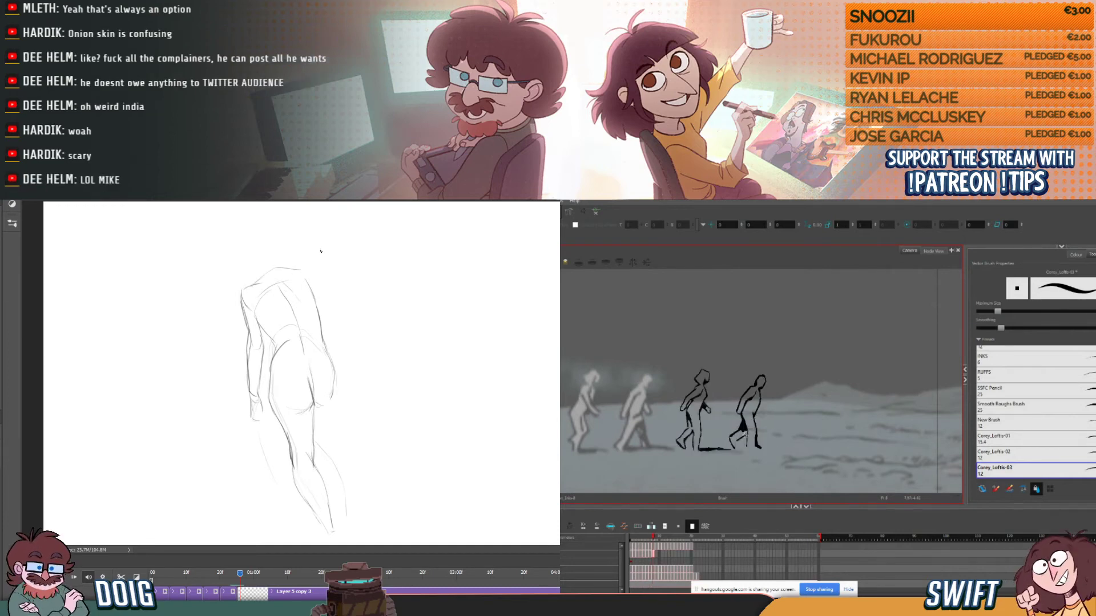
key(comma)
key(period)
mouse_move(290, 267)
mouse_down()
mouse_move(317, 264)
mouse_move(325, 280)
mouse_up()
key(comma)
key(period)
key(comma)
key(period)
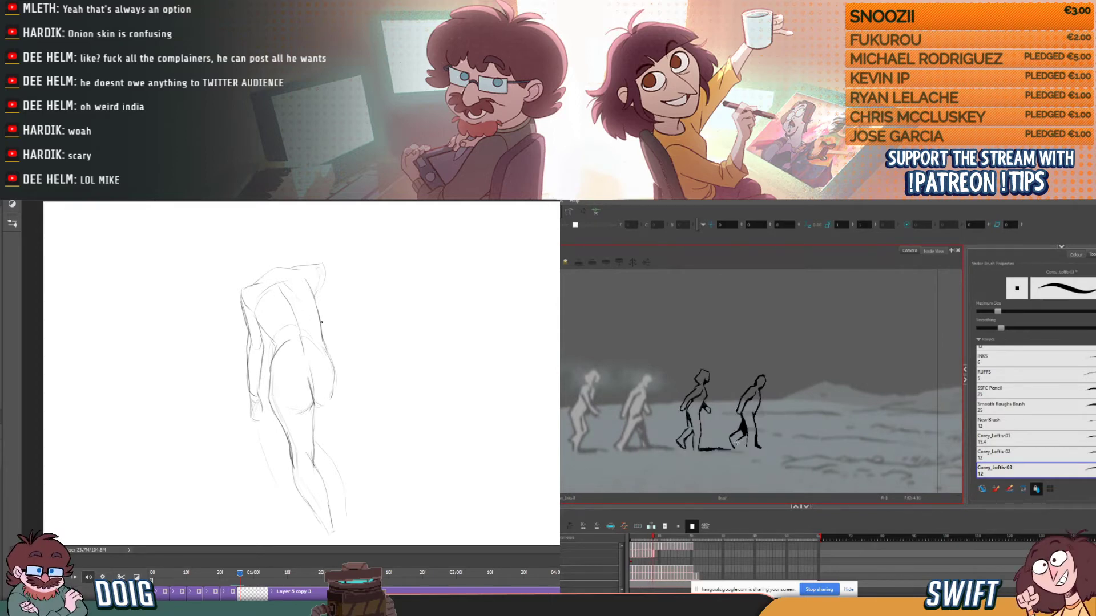
- Sketch the right upper arm angling out from the shoulder in Photoshop, while reviewing the fourth figure's neighbouring frames in Harmony
key(comma)
key(period)
drag(323, 263, 355, 292)
key(comma)
key(period)
key(period)
key(period)
key(comma)
key(comma)
key(comma)
key(period)
key(comma)
key(period)
key(comma)
key(period)
key(comma)
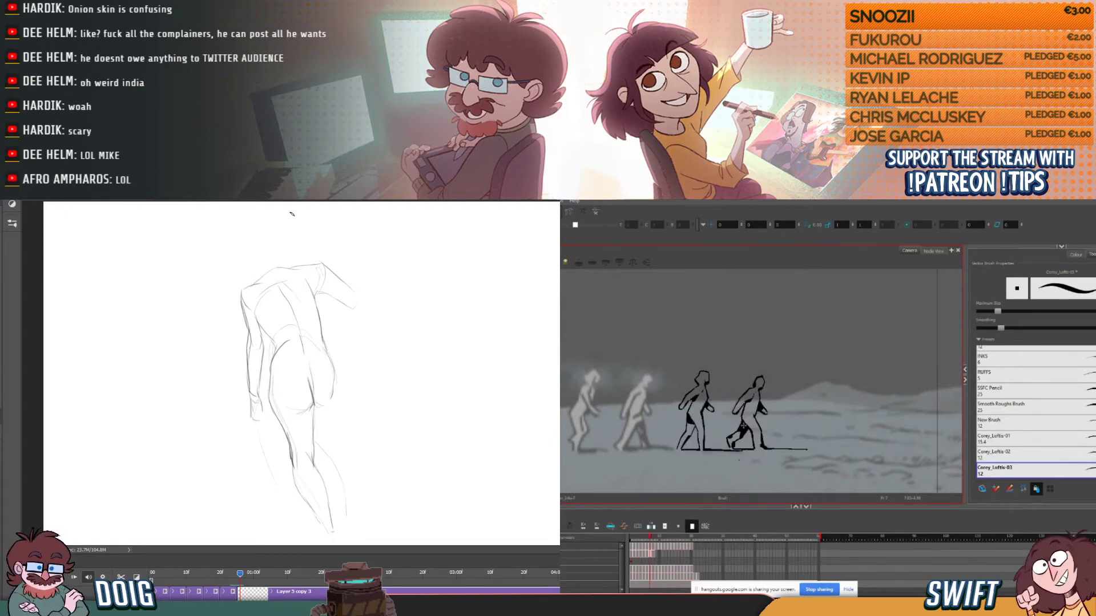
- Compare the fourth figure's inked pose with the preceding and following frames in Harmony
key(period)
key(comma)
key(period)
key(comma)
key(period)
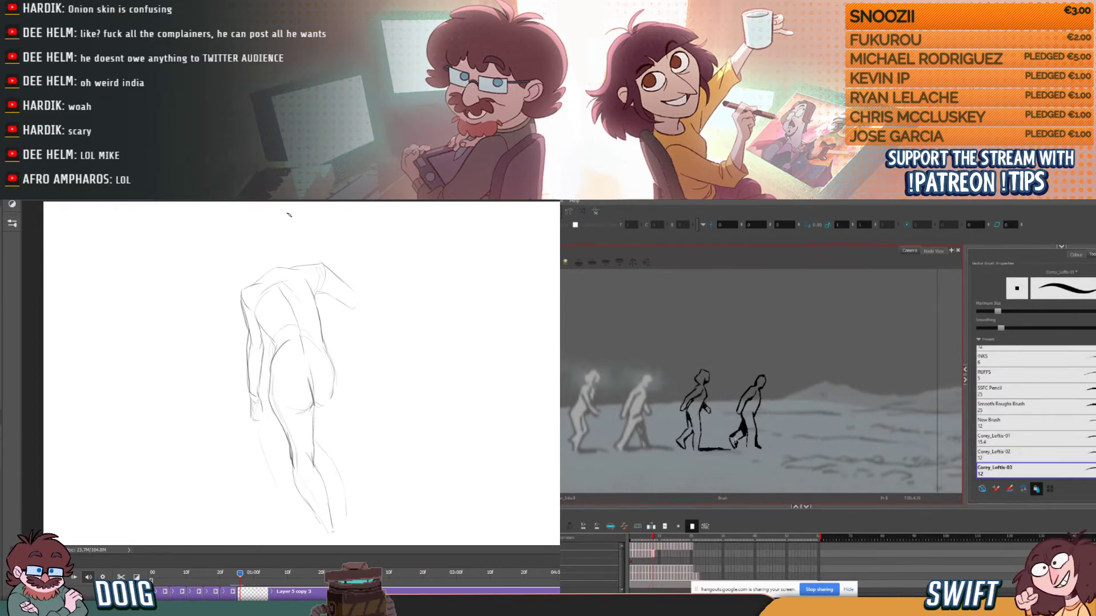
key(period)
key(comma)
key(comma)
key(period)
key(period)
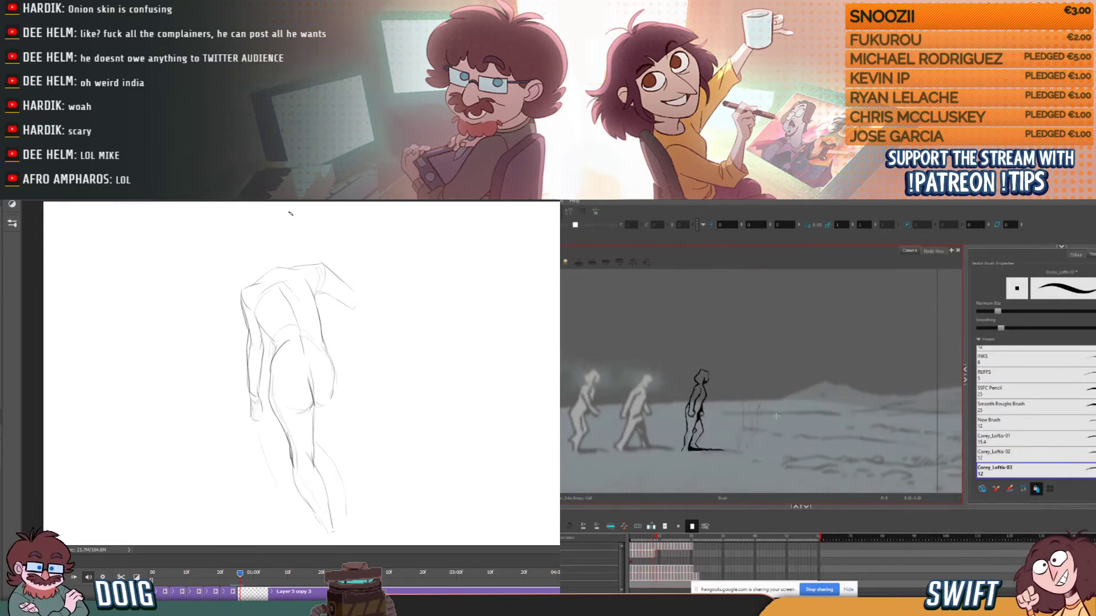
key(comma)
key(comma)
key(comma)
key(period)
key(period)
- Ink the vertical line between the fourth figure's rear foot and standing leg in Harmony, checking it against the preceding frame
key(comma)
key(period)
drag(748, 435, 747, 448)
key(comma)
key(period)
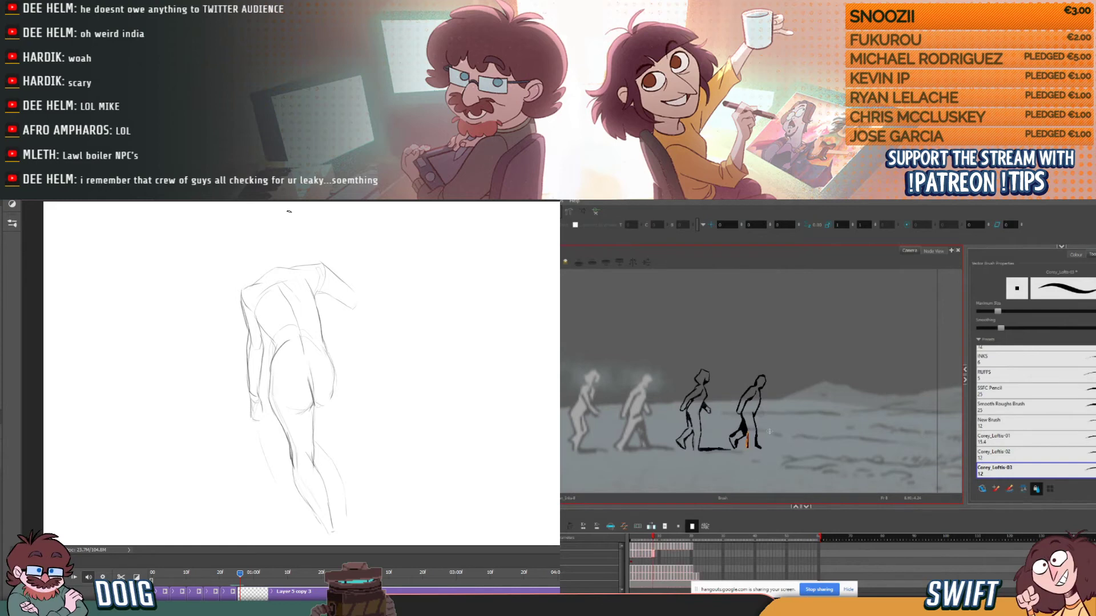
key(comma)
key(period)
drag(749, 429, 747, 439)
key(comma)
key(period)
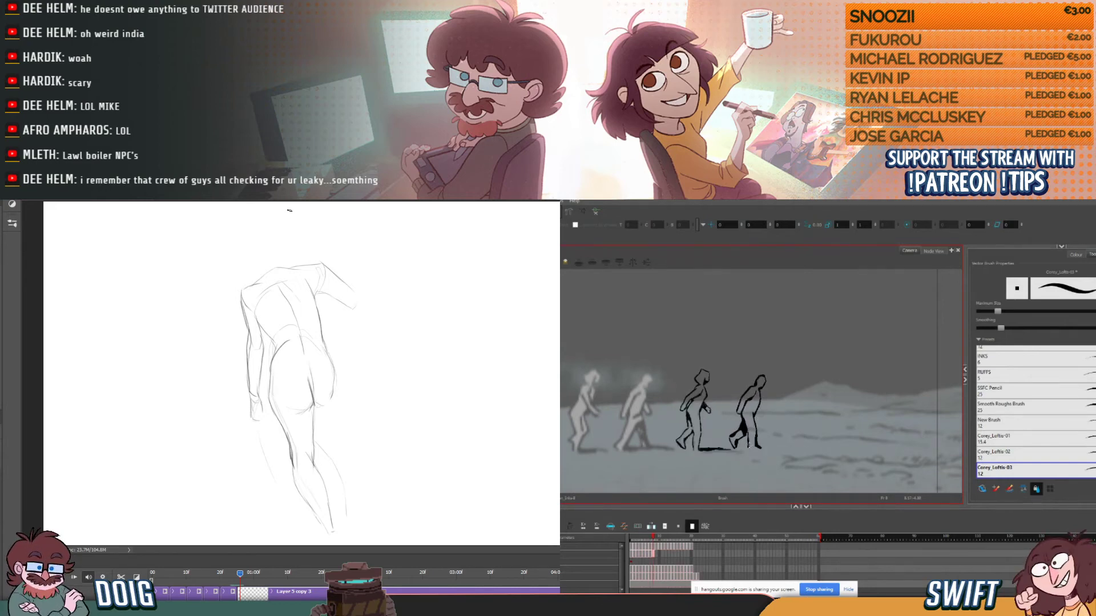
- Ink the ground contact around the fourth figure's feet in Harmony, flipping against the preceding frame
key(comma)
key(period)
key(comma)
key(period)
key(comma)
key(period)
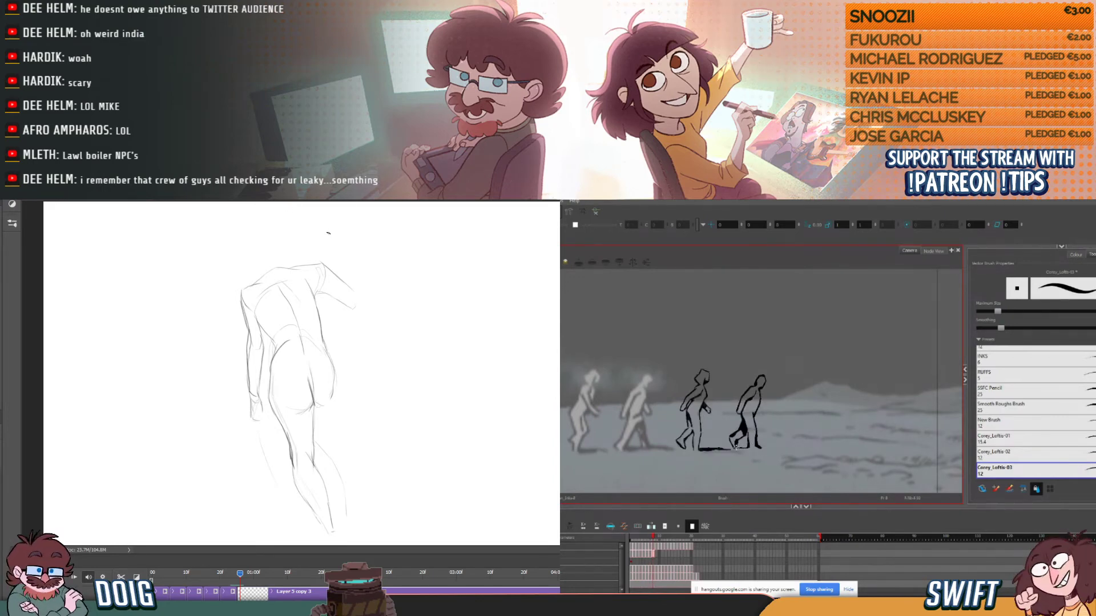
key(comma)
key(period)
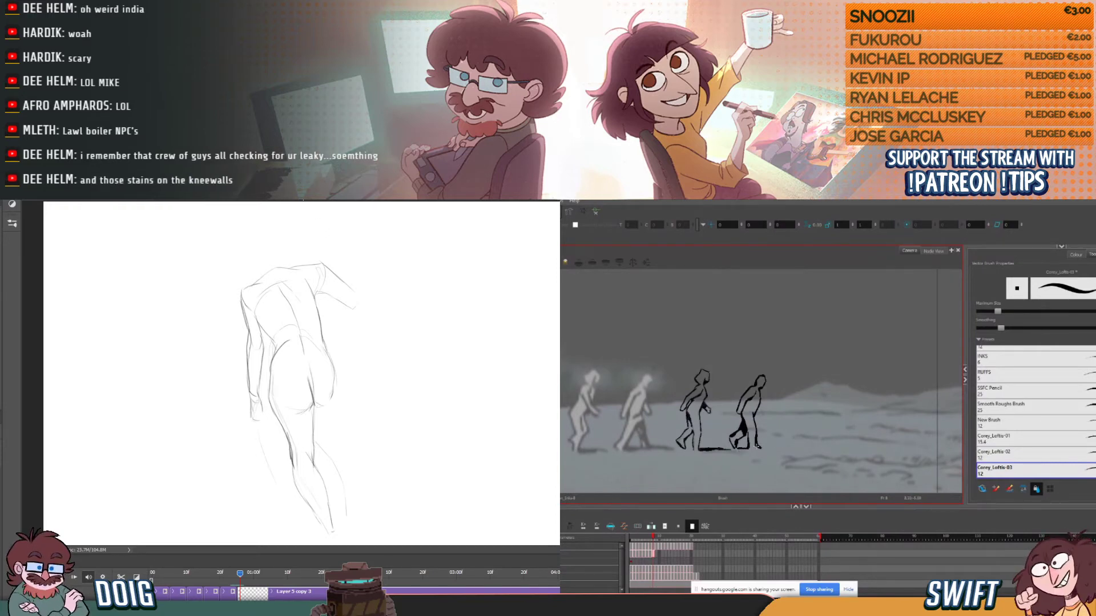
drag(774, 450, 804, 449)
key(ctrl+z)
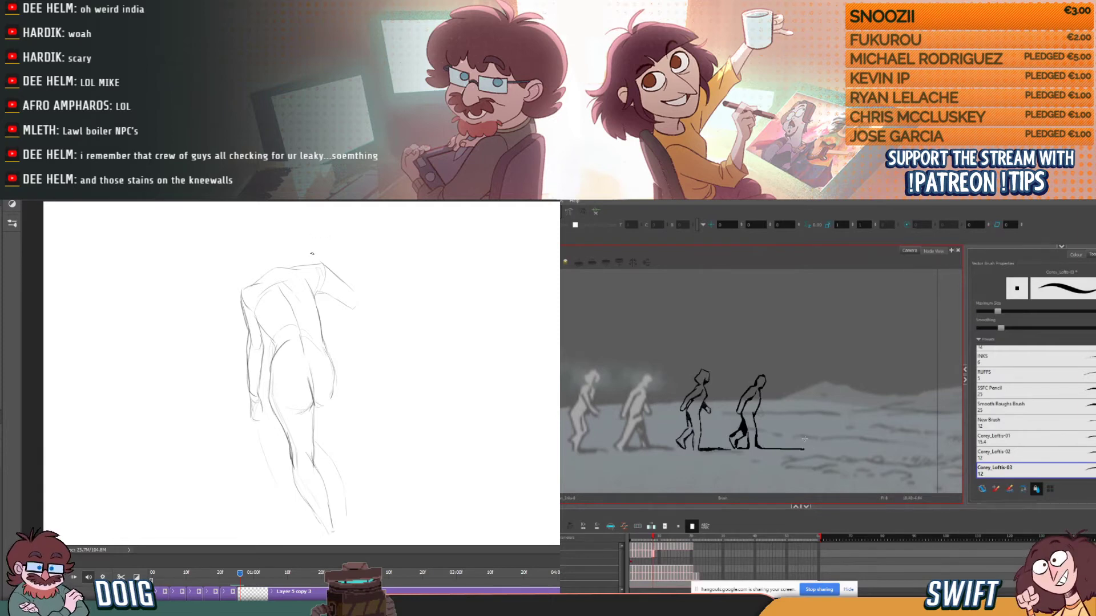
key(ctrl+z)
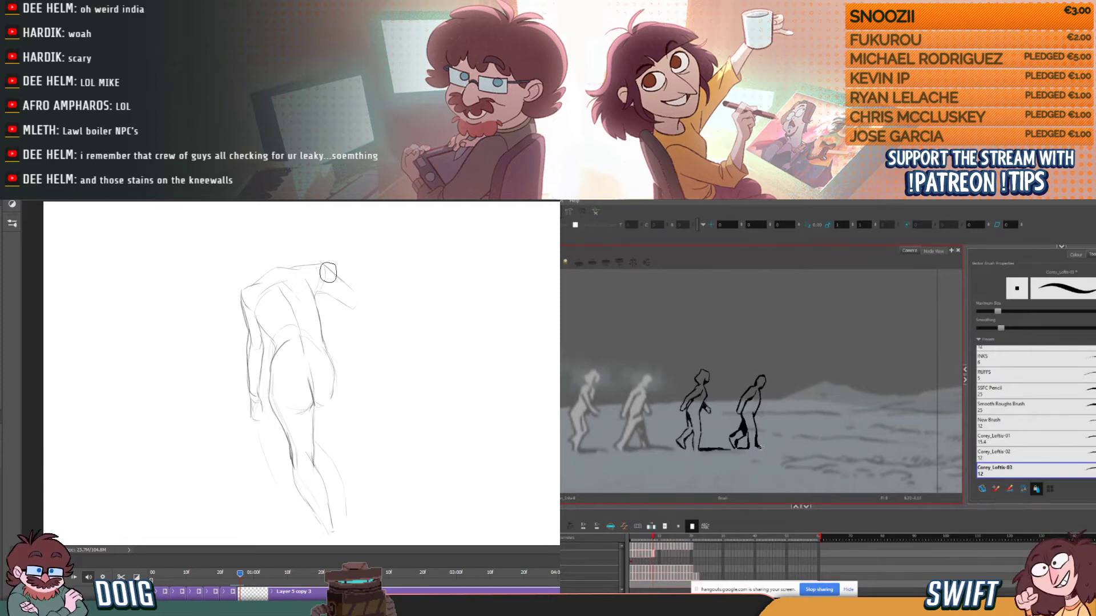
- Ink the ground shadow line ahead of the fourth figure's standing foot in Harmony, and rework the right upper arm to the elbow in Photoshop
drag(759, 447, 810, 449)
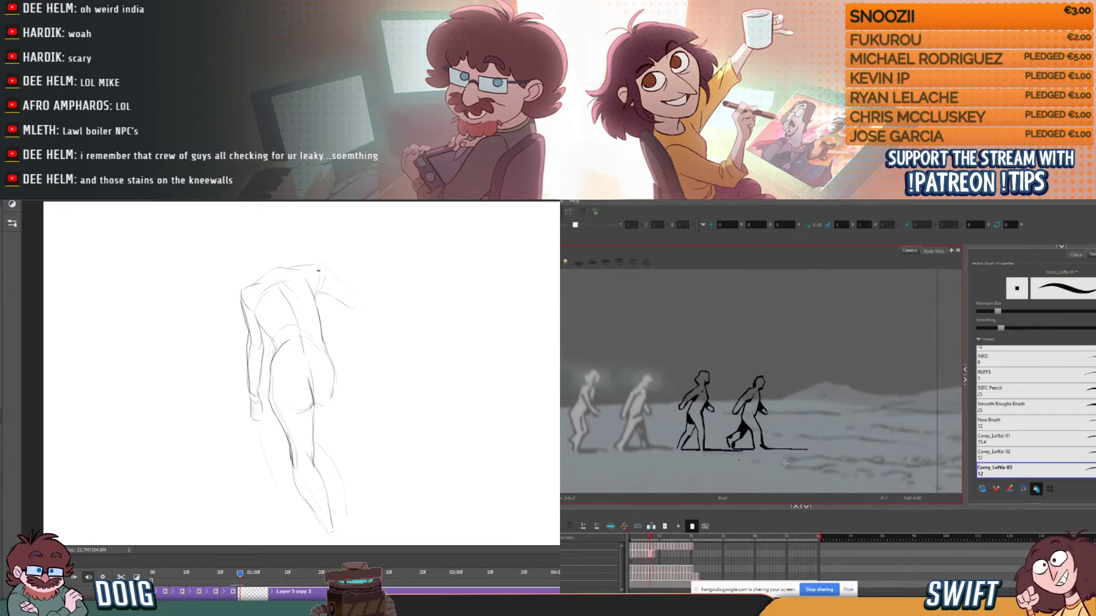
key(comma)
key(comma)
key(period)
key(period)
key(comma)
key(comma)
key(period)
key(period)
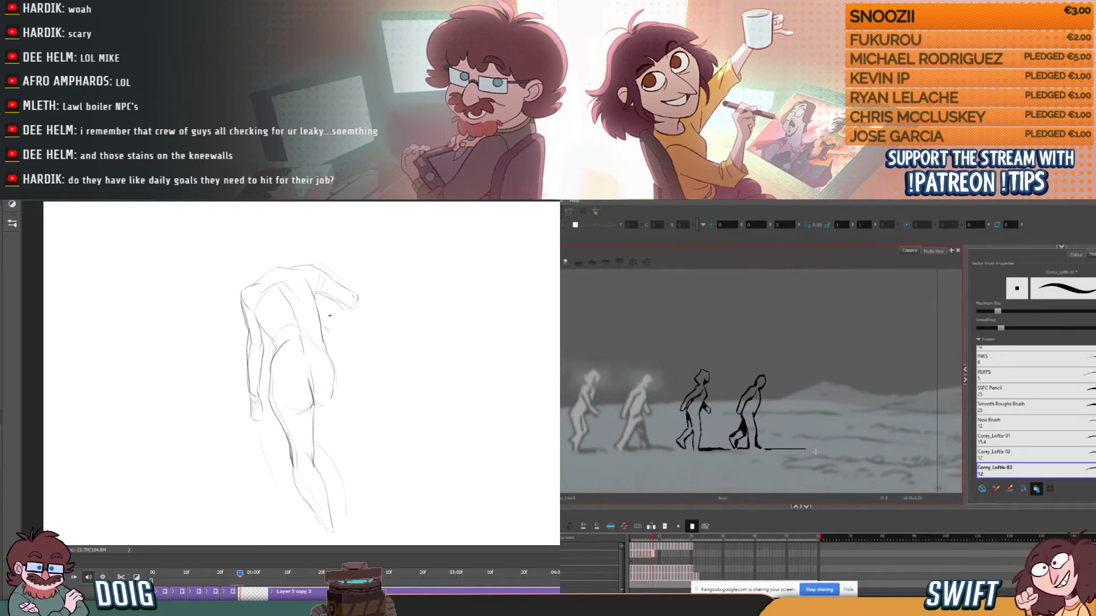
- Sketch the right forearm bending back toward the hip in Photoshop, and adjust the ground shadow line's placement in Harmony
drag(325, 322, 358, 295)
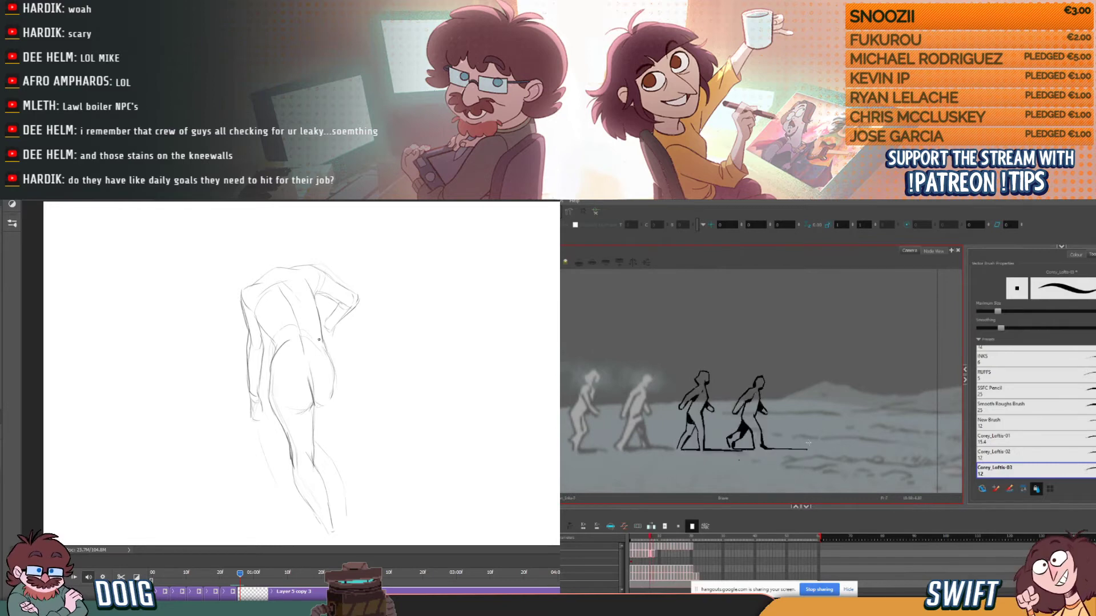
key(period)
key(comma)
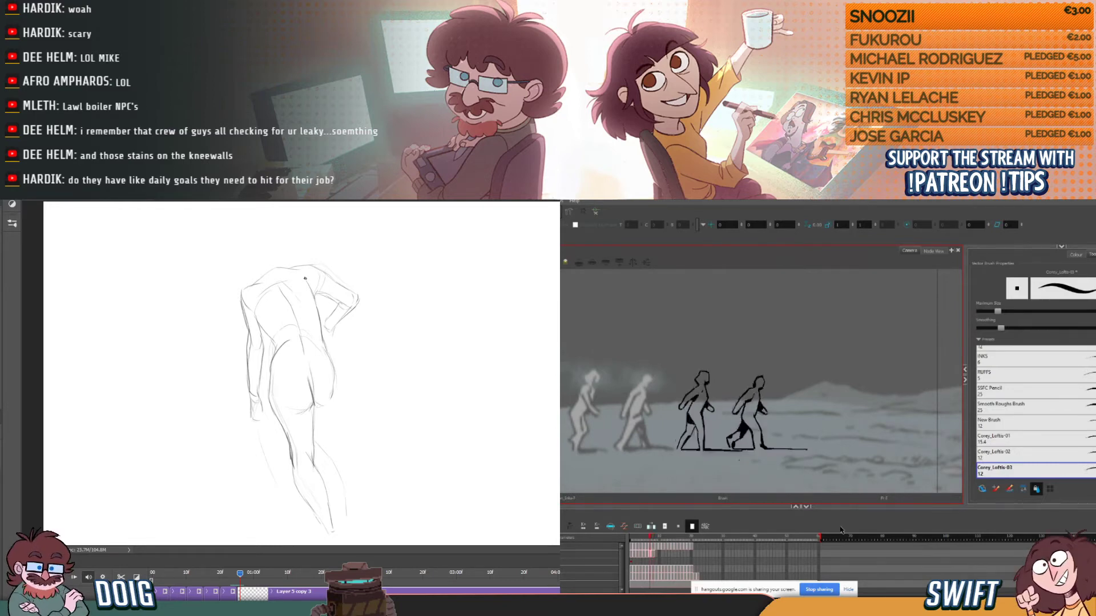
key(period)
key(alt+s)
mouse_move(802, 457)
mouse_down()
mouse_move(810, 451)
mouse_move(774, 456)
mouse_move(784, 448)
mouse_up()
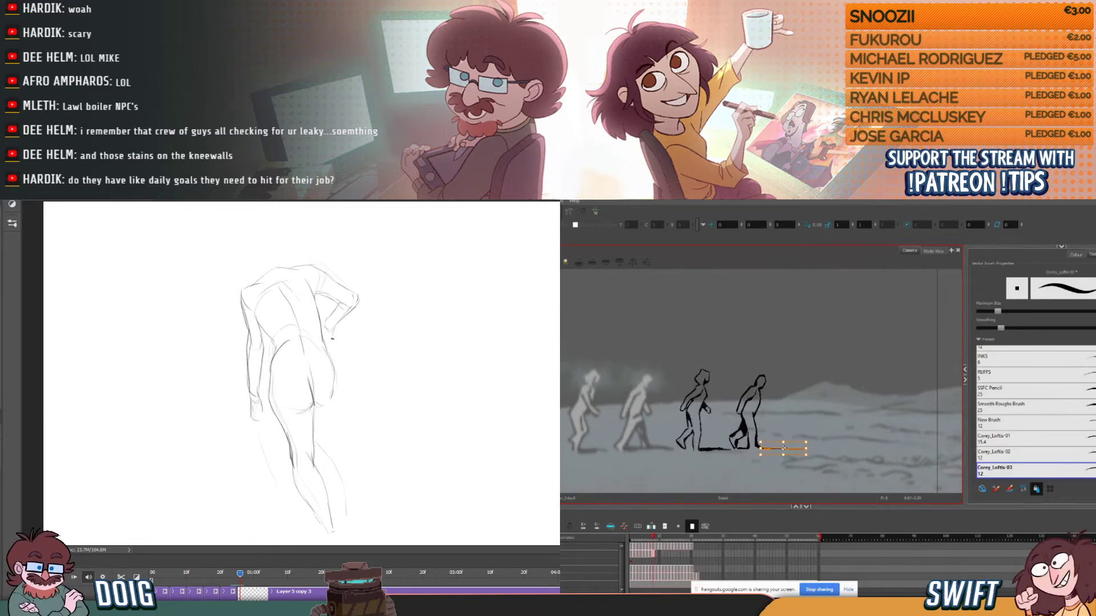
key(alt+b)
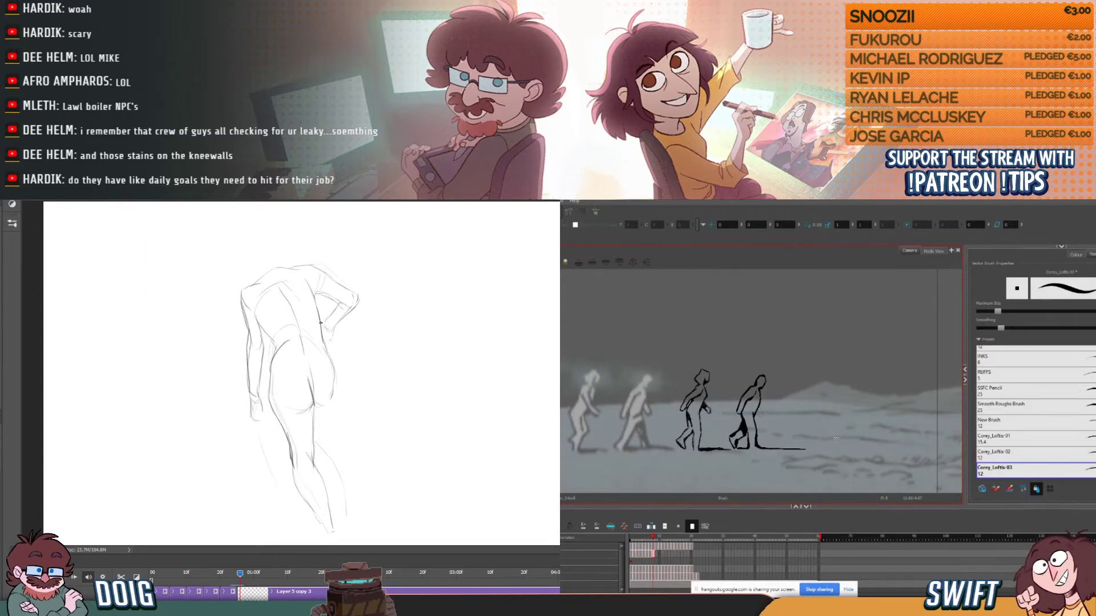
- Ink the short ground line beneath the fourth figure's rear foot in Harmony, flipping to the neighbouring frame for comparison
key(period)
key(comma)
key(period)
key(comma)
key(period)
key(comma)
key(period)
key(comma)
key(period)
key(comma)
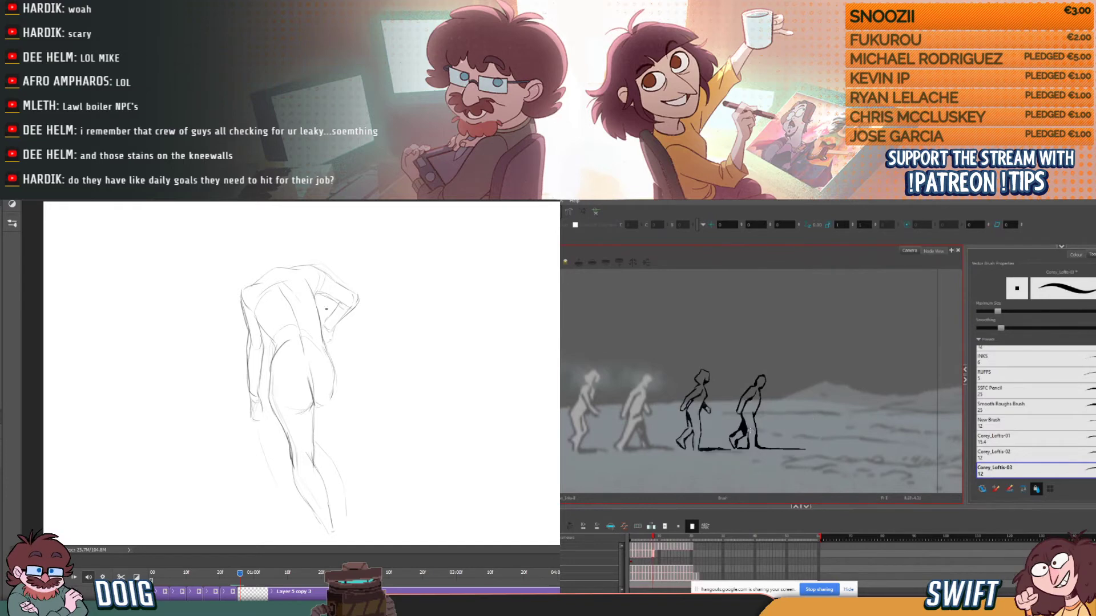
drag(734, 448, 746, 449)
key(period)
key(comma)
key(alt+s)
key(ctrl+z)
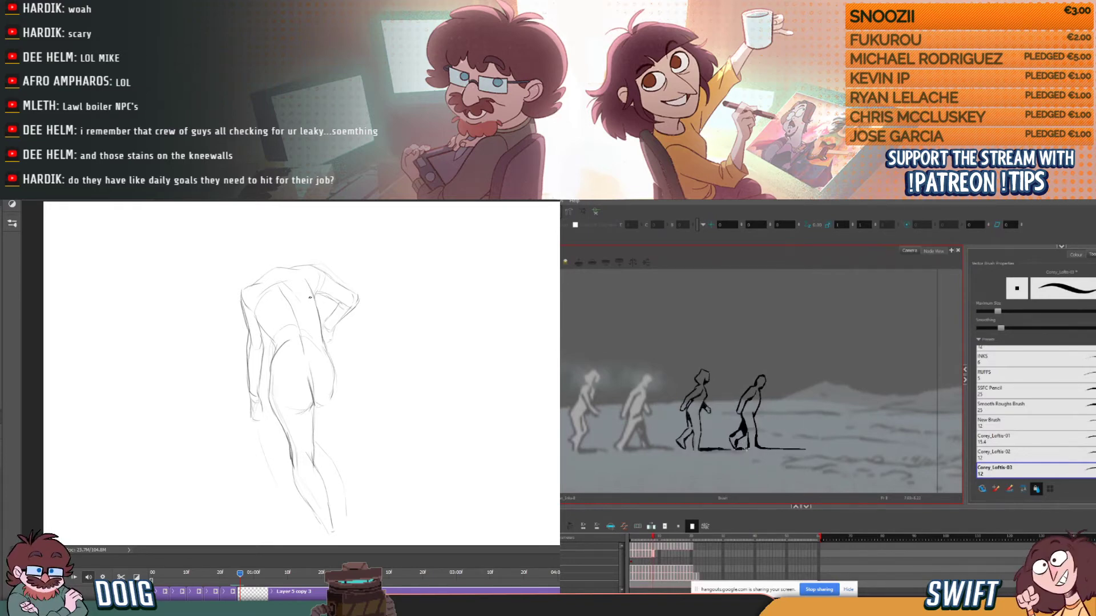
- Ink the fourth figure's front forearm in Harmony, using the neighbouring frames as reference
key(comma)
key(period)
key(comma)
key(period)
key(period)
key(comma)
key(comma)
key(comma)
key(period)
key(period)
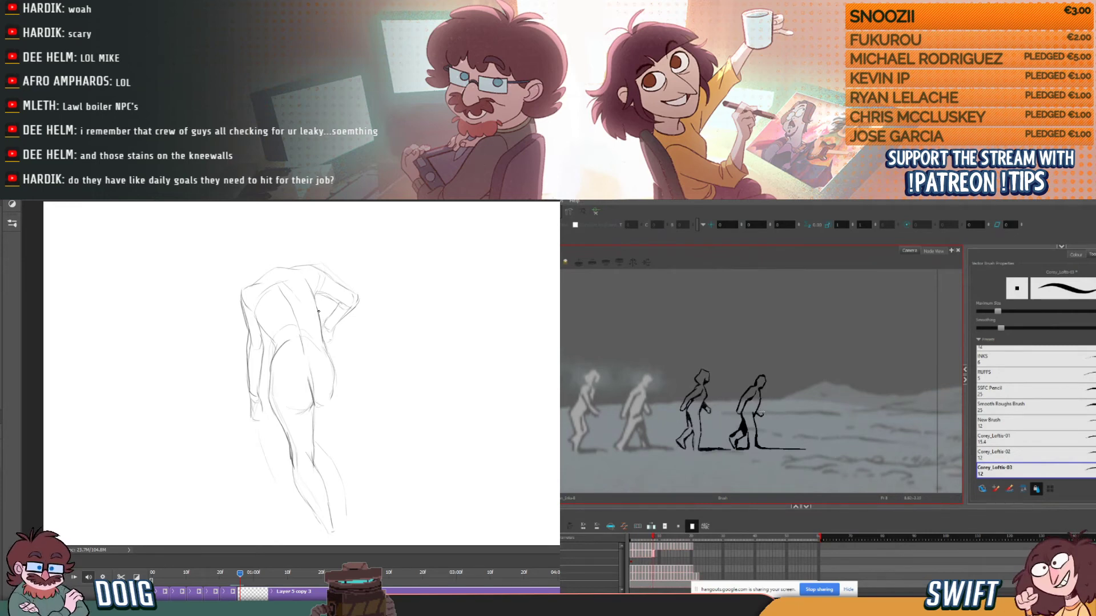
- Ink the fourth figure's front hand below the forearm in Harmony, flipping through the preceding frames
key(comma)
key(period)
drag(760, 407, 762, 414)
key(comma)
key(period)
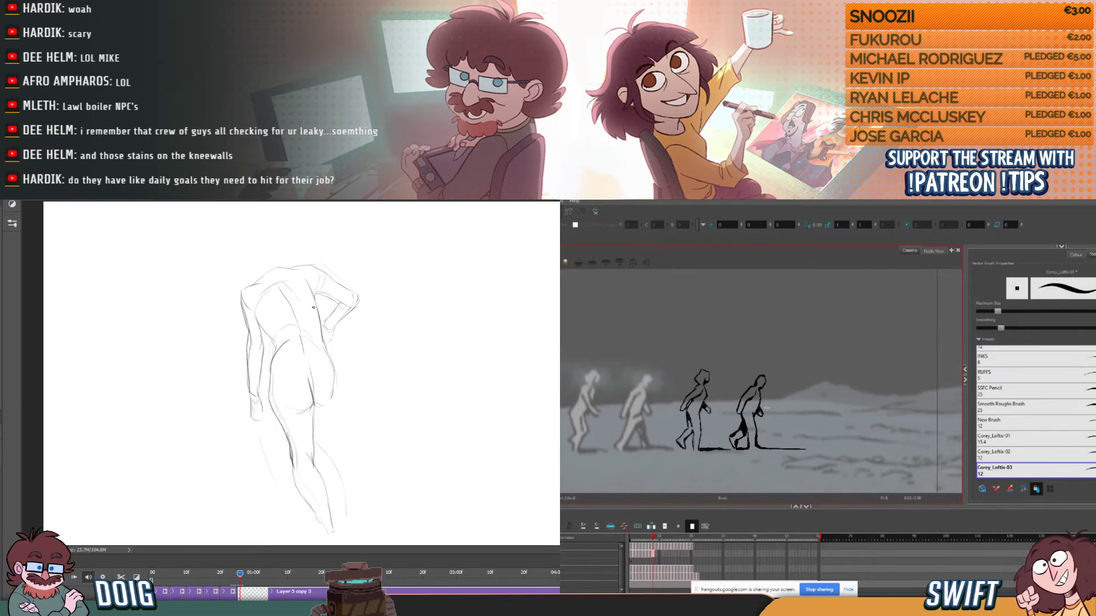
key(comma)
key(period)
key(comma)
key(comma)
key(period)
key(period)
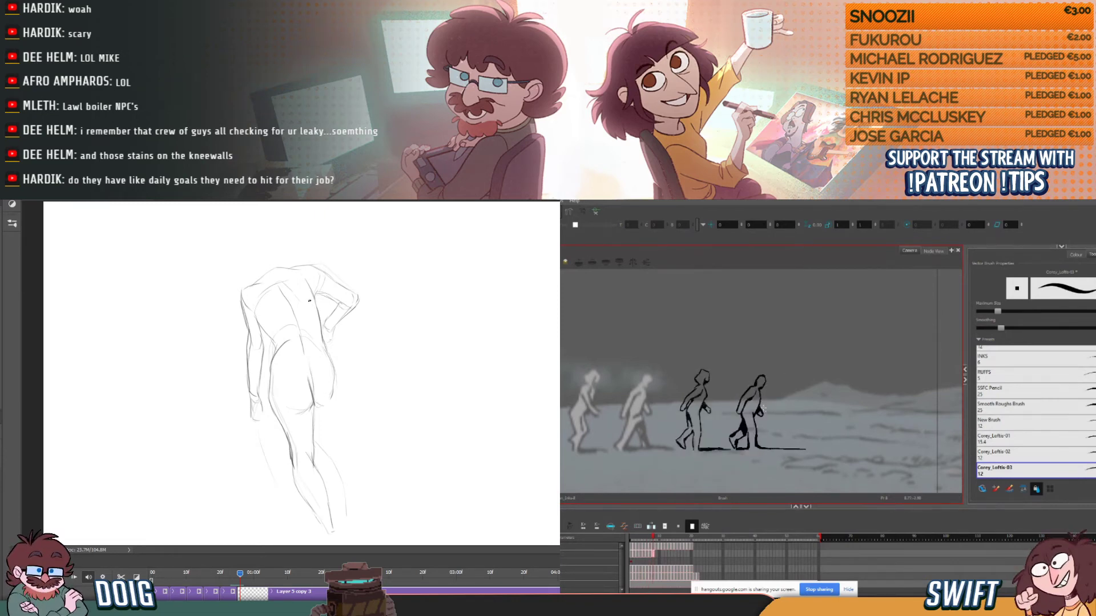
- Select the fourth figure's front hand stroke and check its position against the preceding frames in Harmony
key(comma)
key(comma)
key(period)
key(period)
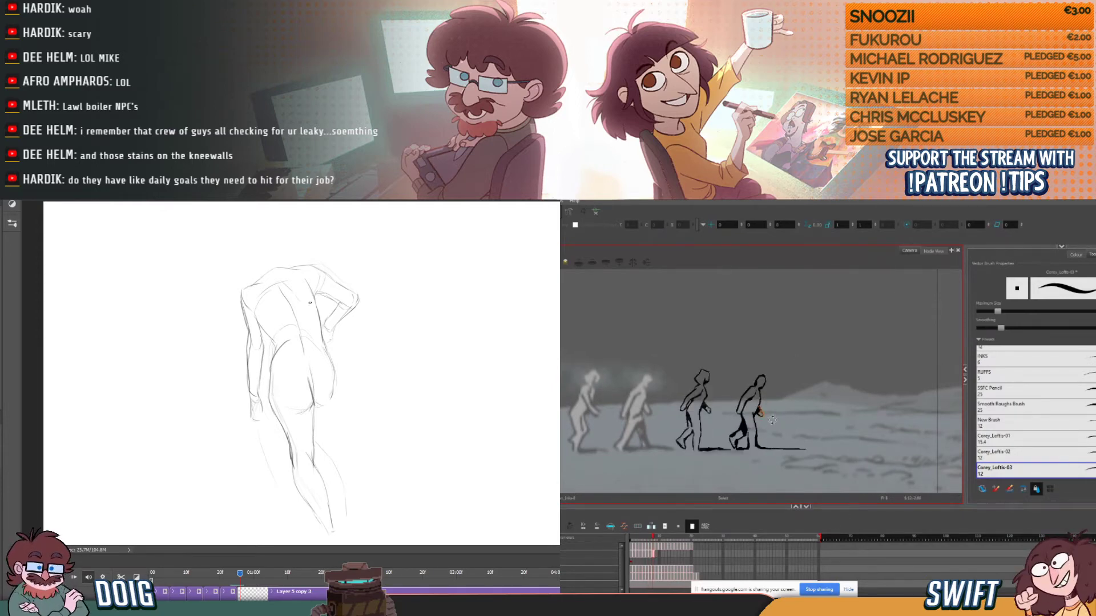
key(comma)
key(comma)
key(period)
key(period)
- Sketch the right hand resting at the hip in Photoshop, and check the fourth figure's frames in Harmony
key(comma)
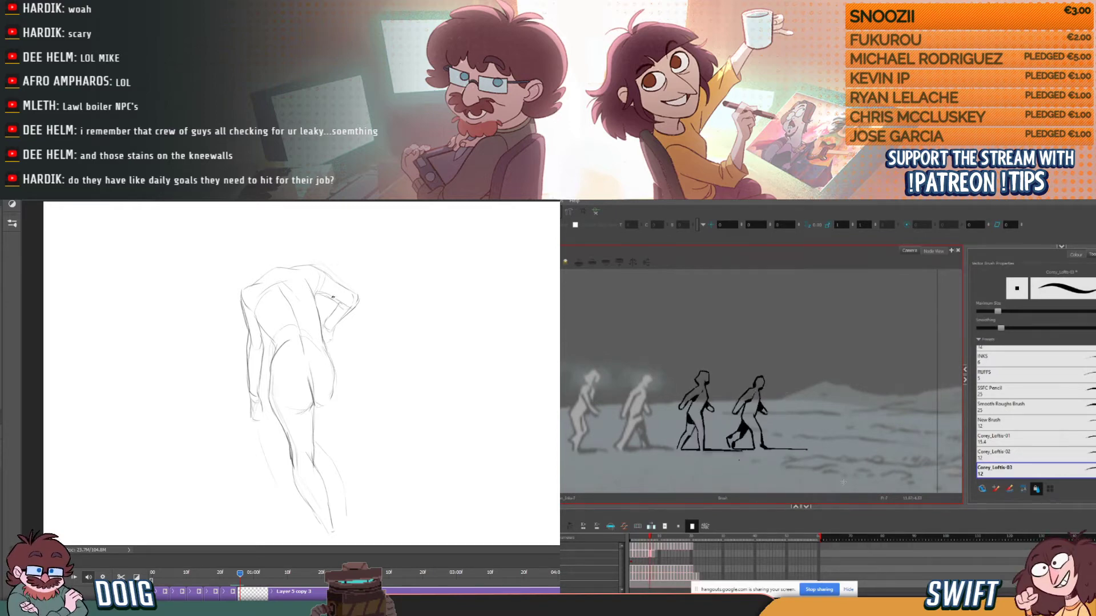
drag(333, 327, 326, 341)
key(comma)
key(period)
key(period)
key(period)
key(comma)
key(comma)
key(alt+e)
- Sketch the back-view figure's neck and rounded head above the shoulders in Photoshop
key(comma)
key(alt+b)
key(period)
key(period)
mouse_move(264, 279)
mouse_down()
mouse_move(254, 230)
mouse_move(278, 236)
mouse_move(255, 258)
mouse_move(253, 234)
mouse_up()
key(comma)
key(period)
key(comma)
key(period)
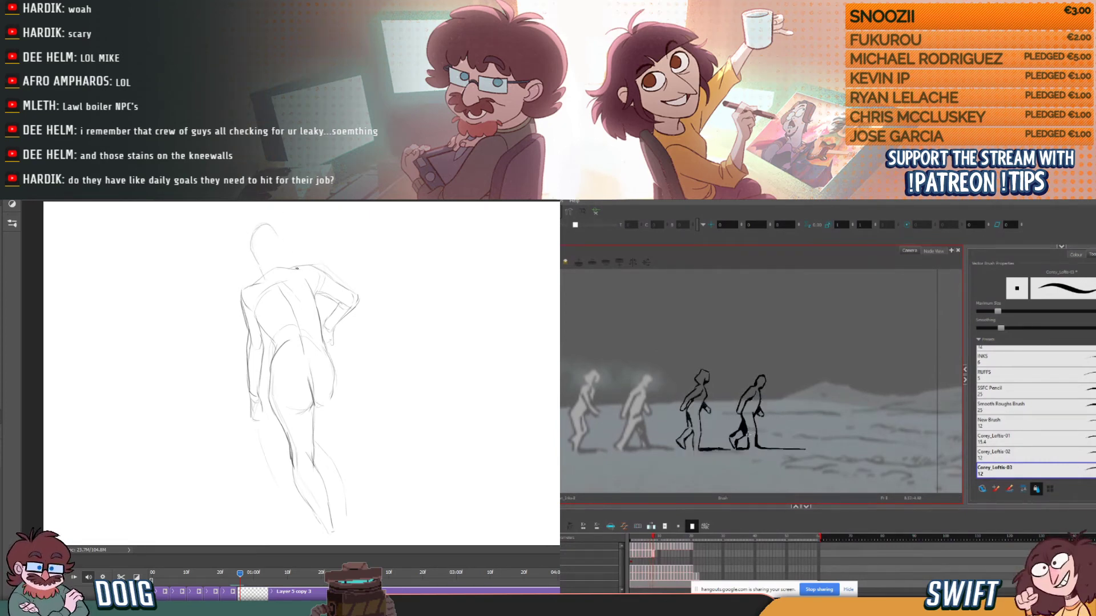
- Complete the sides of the back-view figure's head in Photoshop, and compare the fourth figure's adjacent frames in Harmony
drag(290, 265, 273, 224)
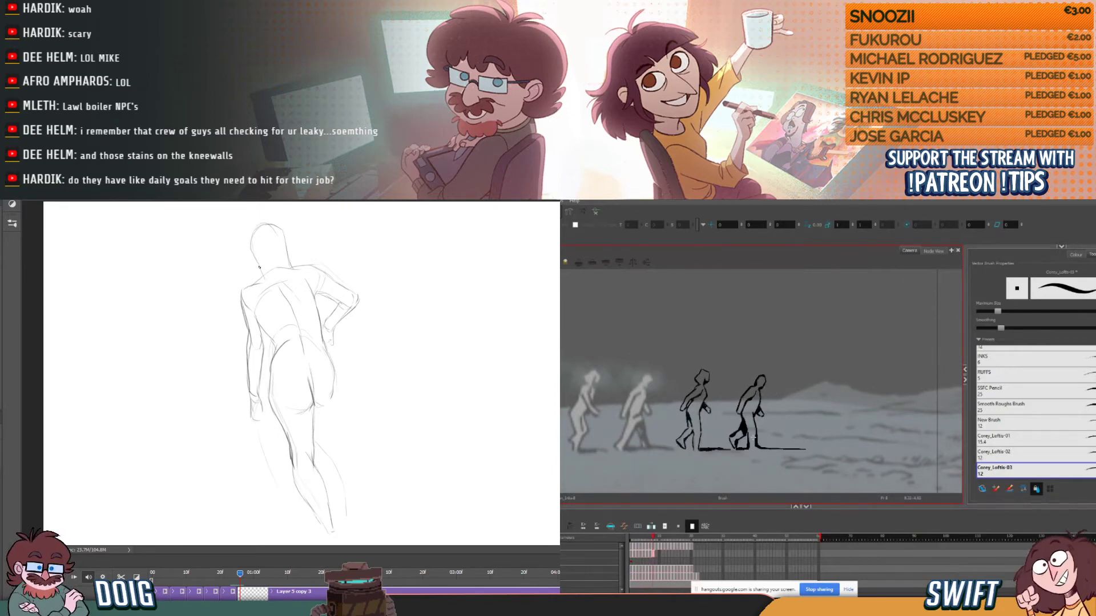
drag(251, 239, 261, 266)
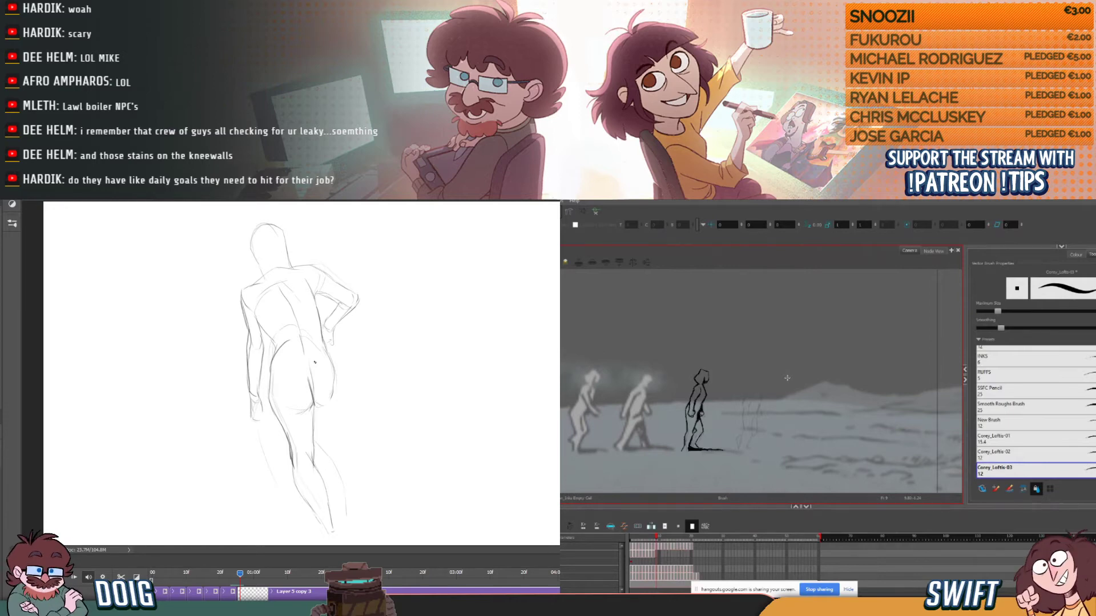
key(comma)
key(comma)
key(period)
key(period)
key(comma)
key(period)
- Ink the back and front curves of the fourth figure's head on the next frame in Harmony, comparing with the preceding frame
click(757, 382)
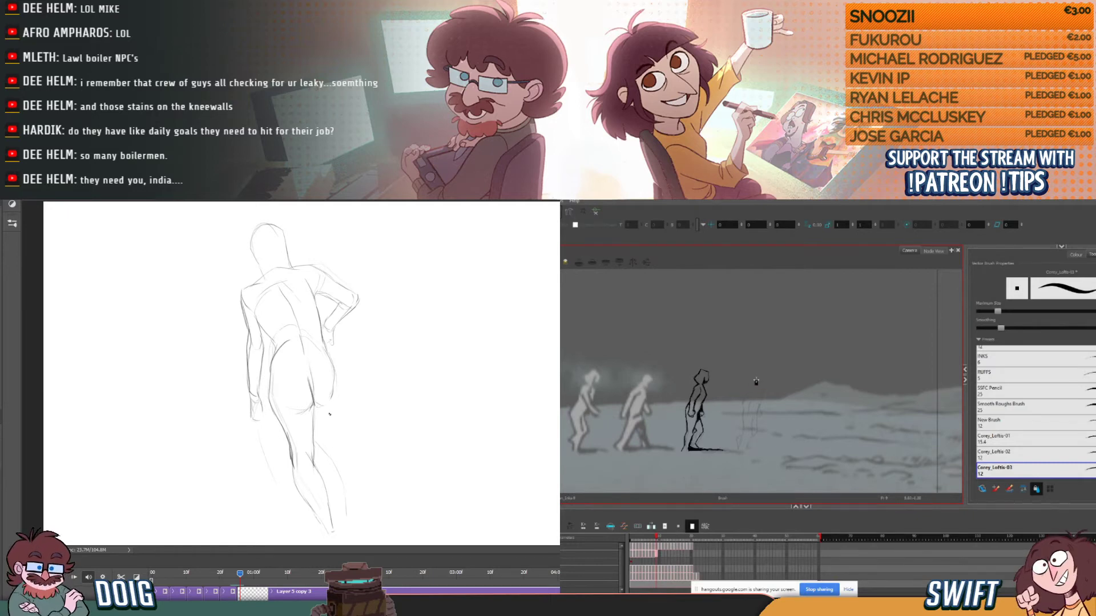
key(comma)
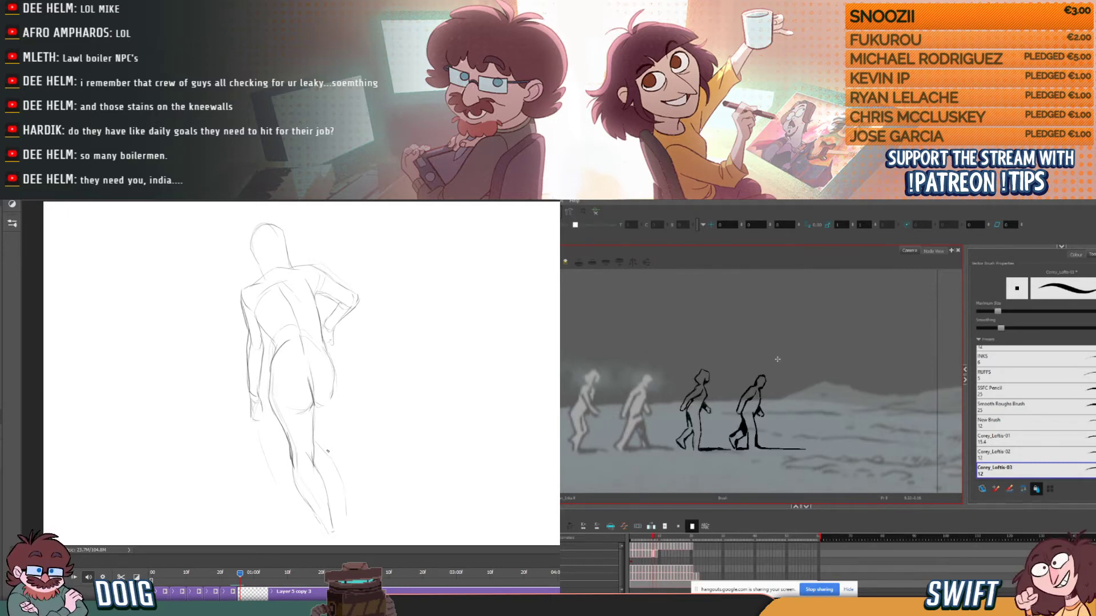
key(period)
drag(763, 386, 760, 385)
key(comma)
key(period)
key(comma)
key(period)
key(comma)
key(period)
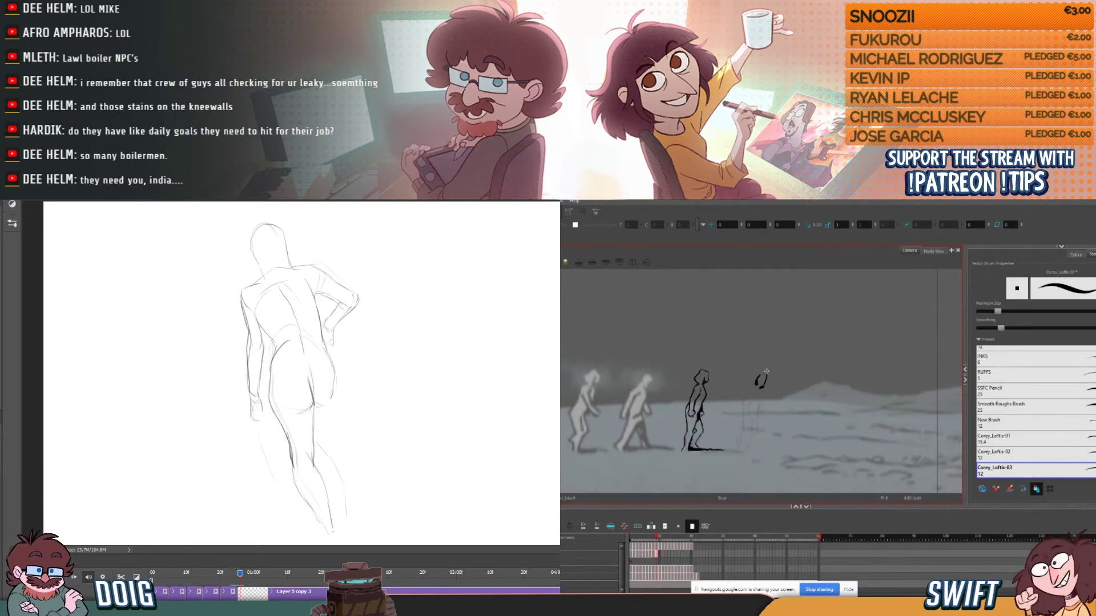
- Close the outline of the fourth figure's head in Harmony, flipping against the preceding frame
key(comma)
key(period)
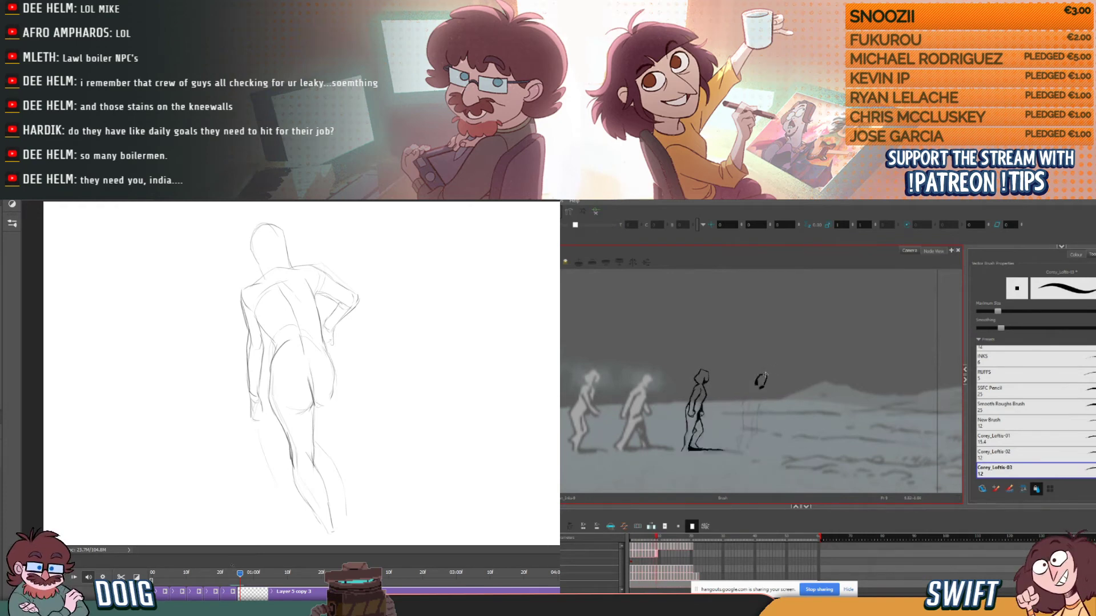
key(comma)
key(period)
key(comma)
key(period)
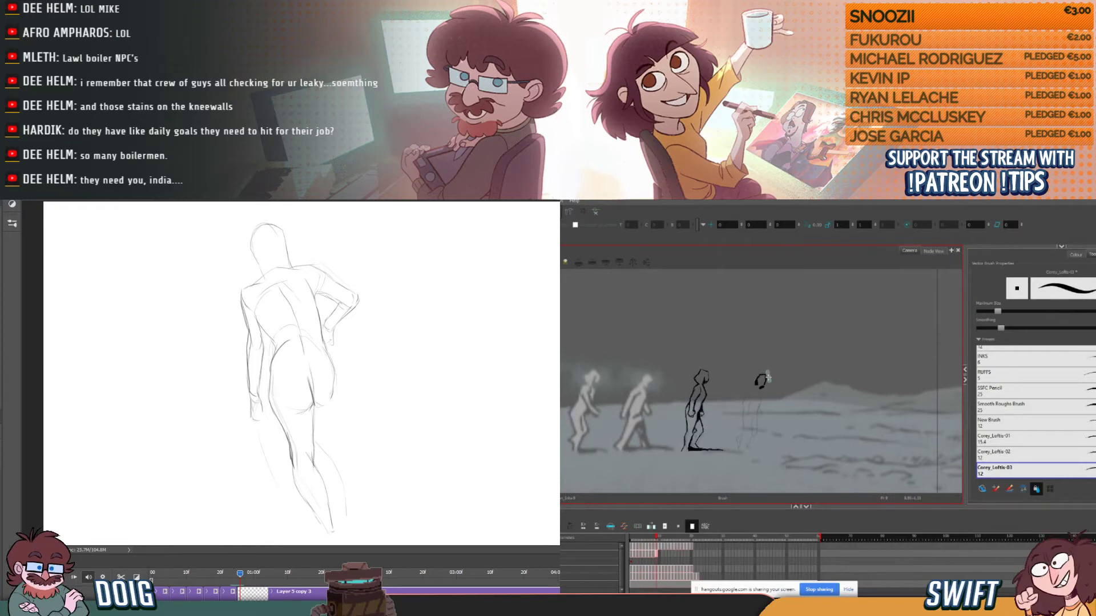
key(comma)
key(period)
key(comma)
key(period)
key(comma)
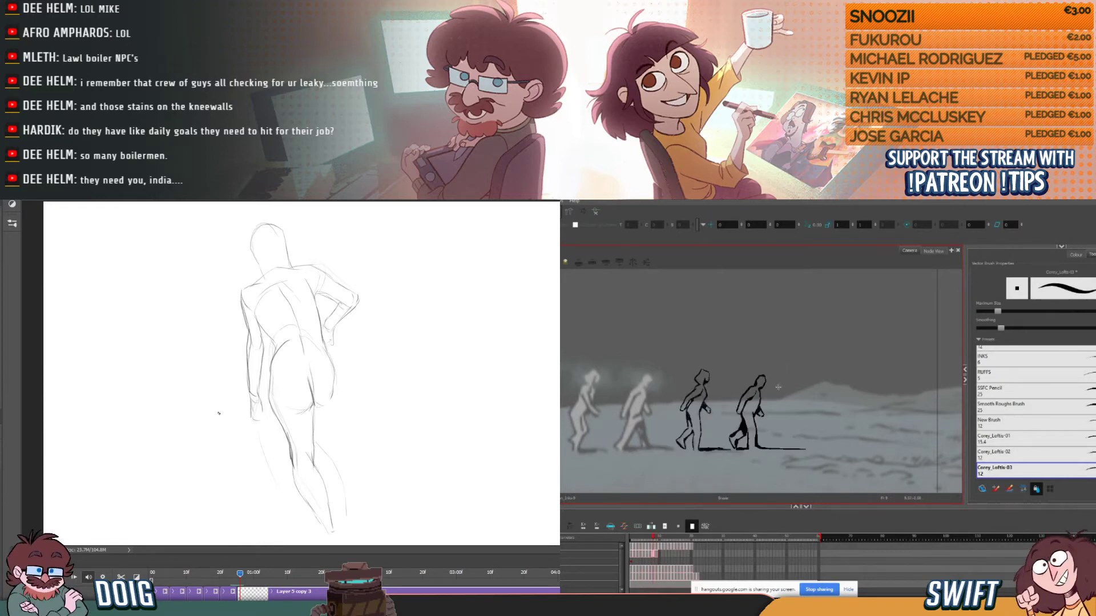
key(period)
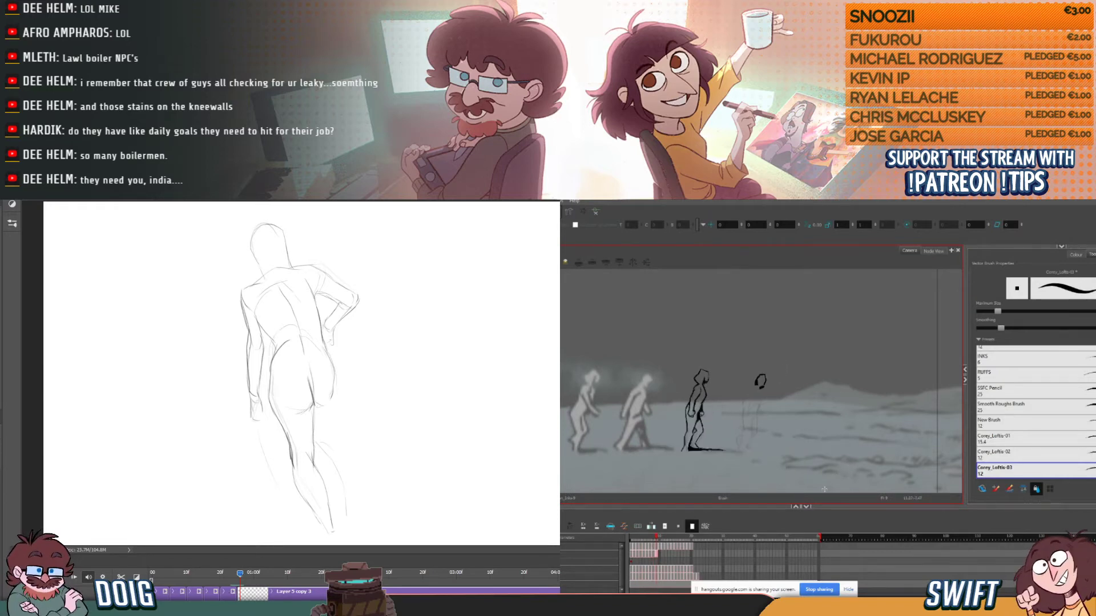
- Select the fourth figure's head stroke and check its position against the preceding frame in Harmony
key(alt+s)
click(768, 380)
key(alt+b)
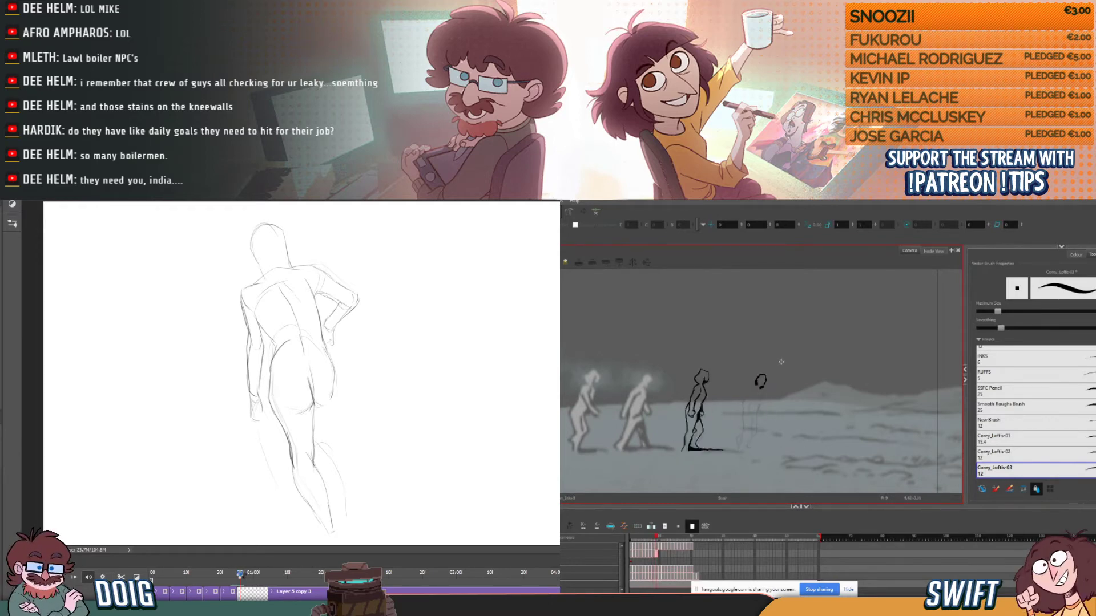
key(comma)
key(period)
key(comma)
key(period)
key(comma)
key(period)
- Try to ink the fourth figure's shoulder line running back from the head, checking the preceding frame
drag(766, 376, 749, 386)
key(comma)
key(period)
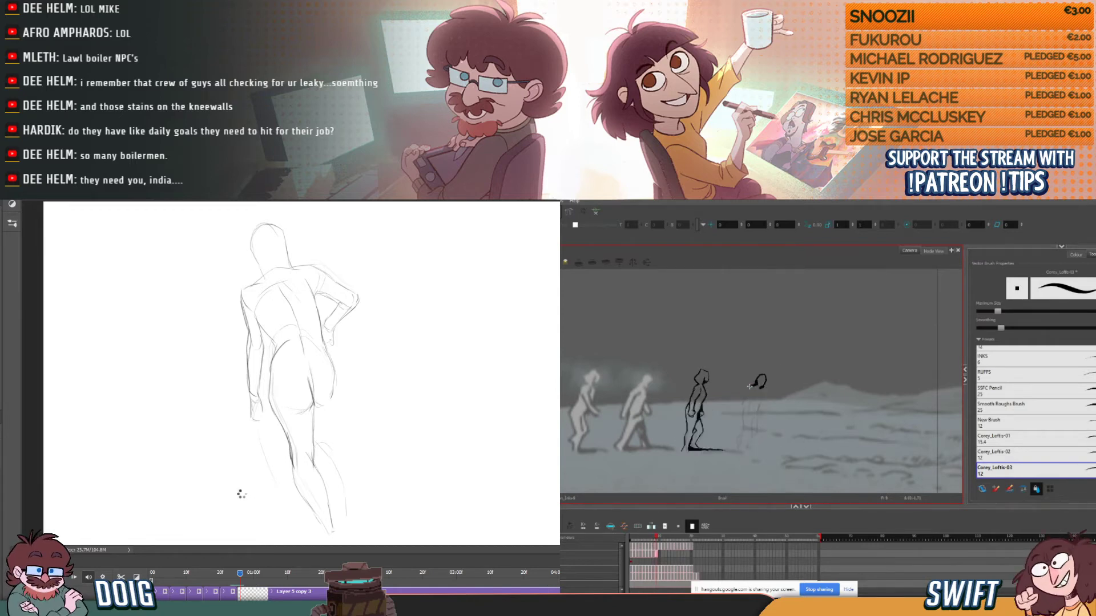
key(comma)
key(period)
key(comma)
key(period)
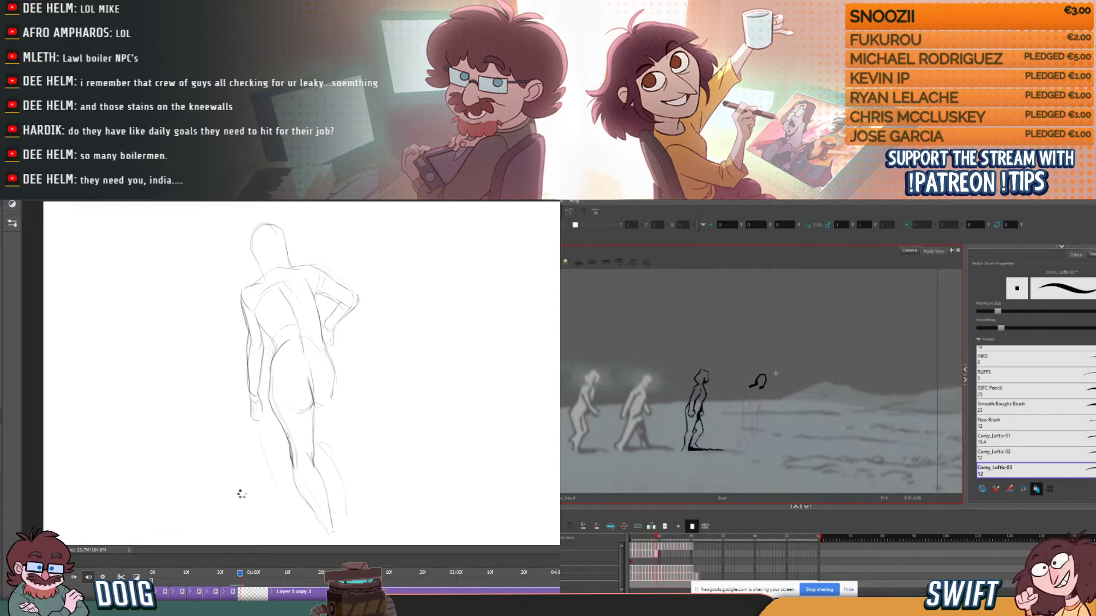
key(ctrl+z)
- Ink the fourth figure's upper back curving down from the head, comparing with the preceding frame
key(comma)
key(period)
key(comma)
key(period)
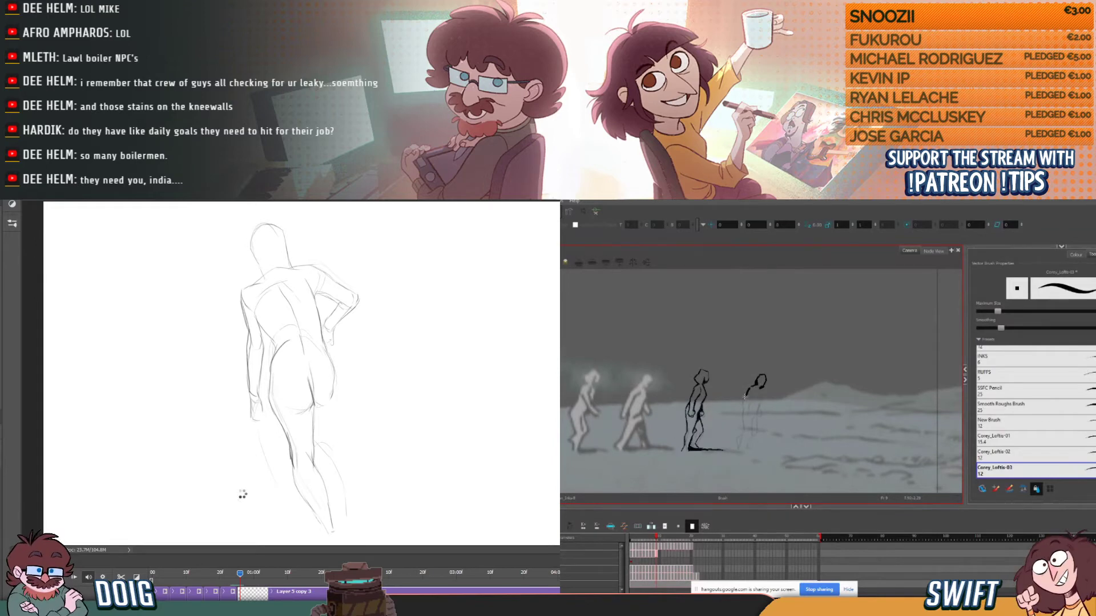
key(comma)
key(period)
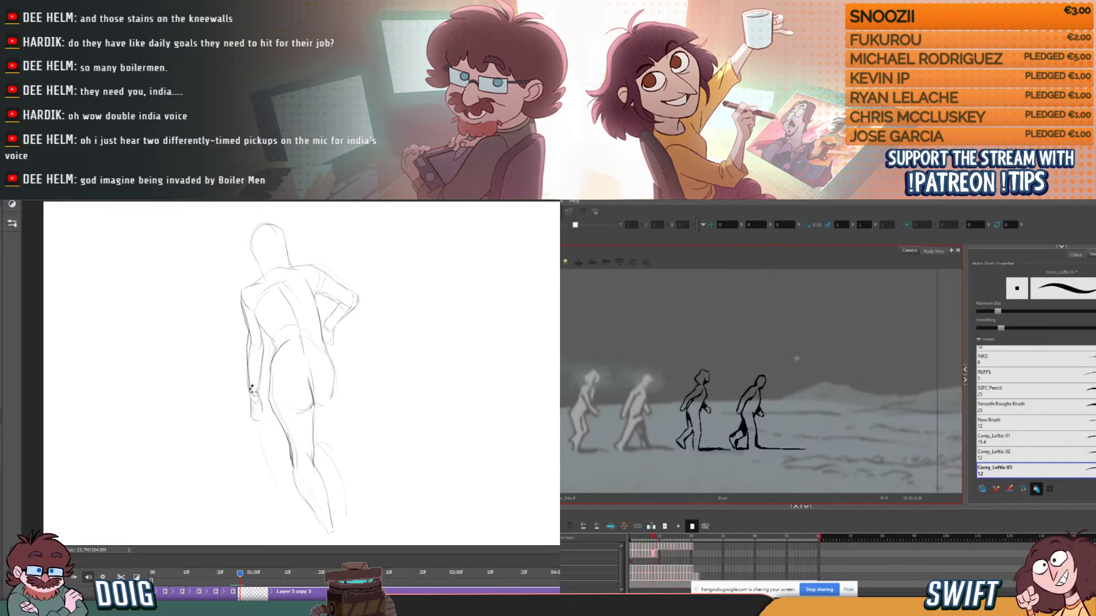
- Ink the fourth figure's hanging rear arm and hand below the shoulder, flipping against the preceding frame
mouse_move(744, 401)
mouse_down()
mouse_move(743, 414)
mouse_move(750, 402)
mouse_up()
key(comma)
key(period)
key(comma)
key(period)
key(comma)
key(period)
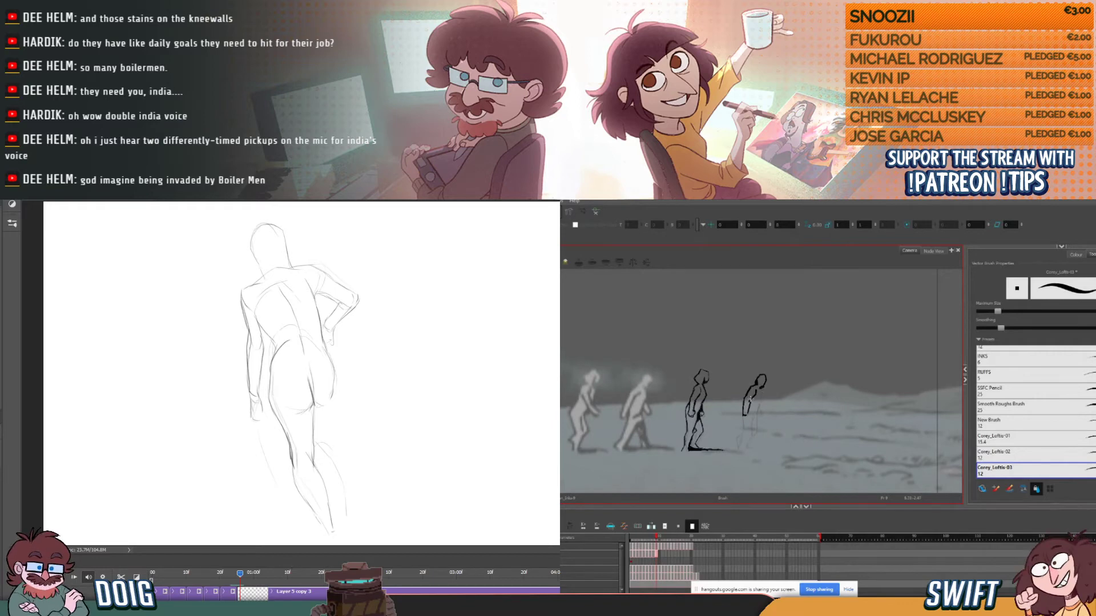
- Ink the fourth figure's chest and front torso in Harmony, and mark thick construction lines across the back-view head in Photoshop
key(comma)
key(period)
key(comma)
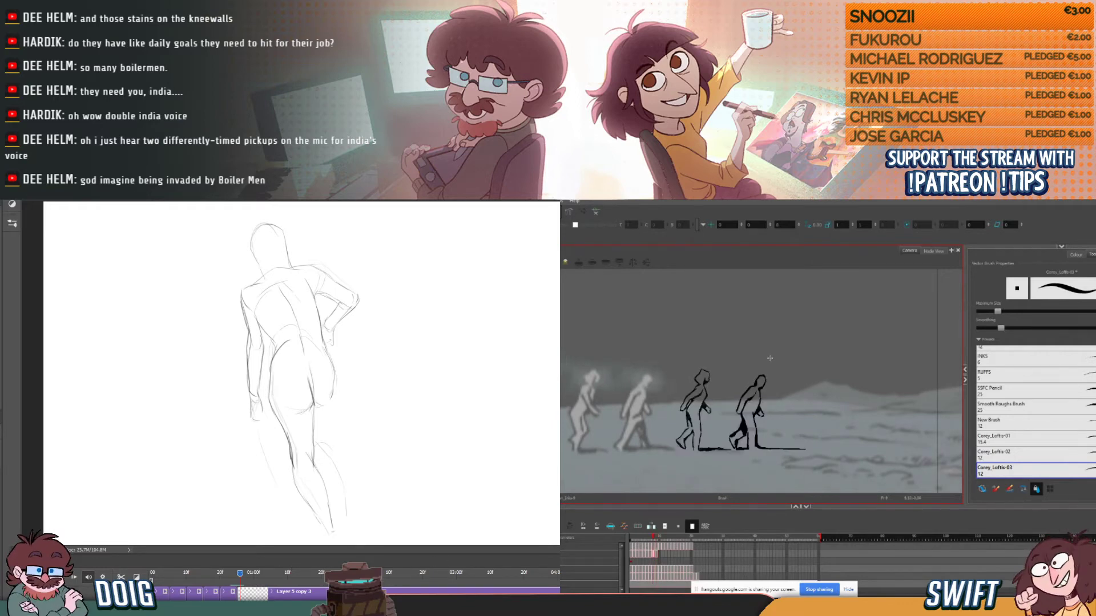
key(period)
key(comma)
key(period)
drag(256, 267, 249, 240)
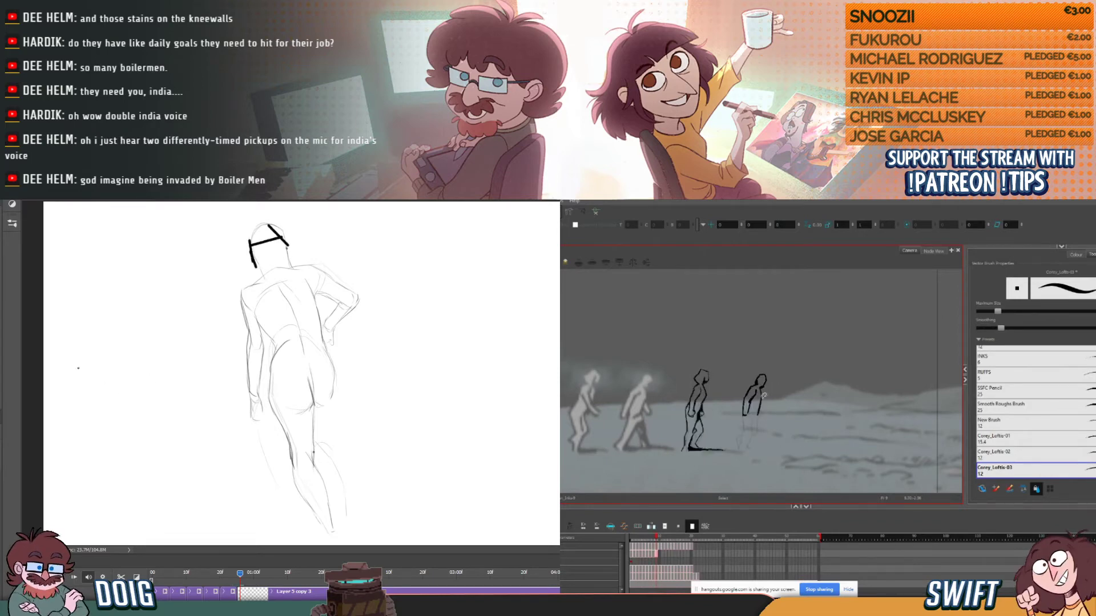
key(comma)
key(period)
key(comma)
key(period)
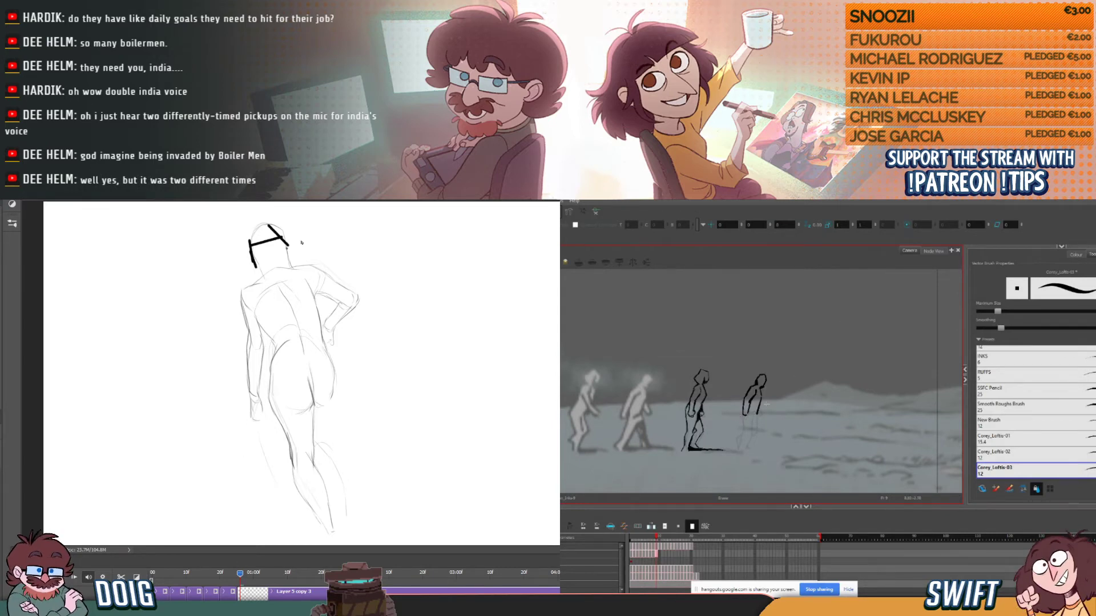
- Check the fourth figure's inked head, torso and arm against the preceding frame in Harmony
key(comma)
key(period)
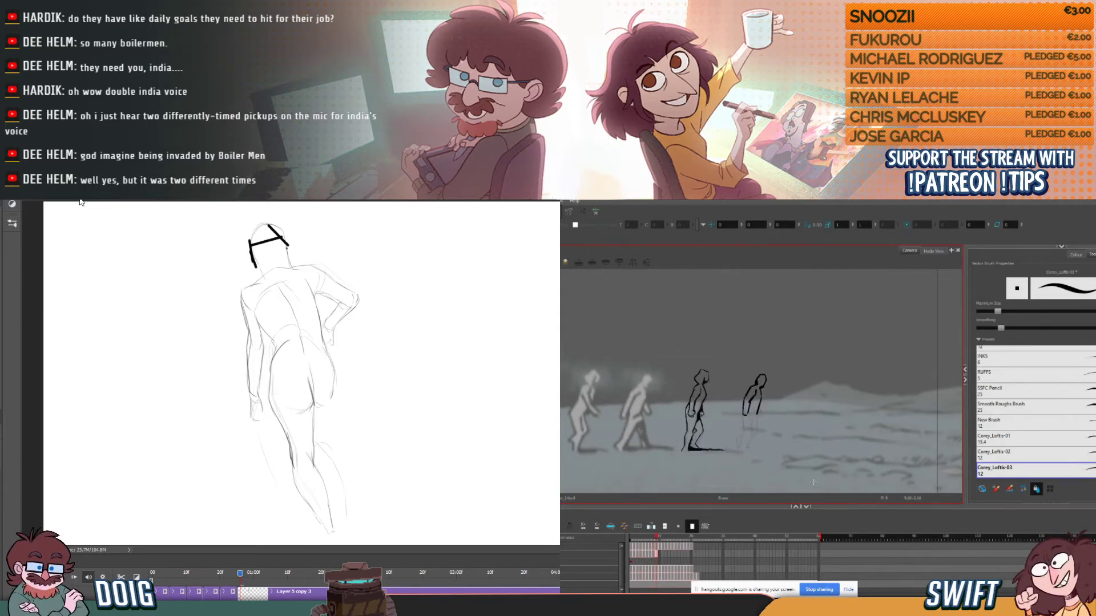
key(comma)
key(period)
key(comma)
key(period)
key(alt+b)
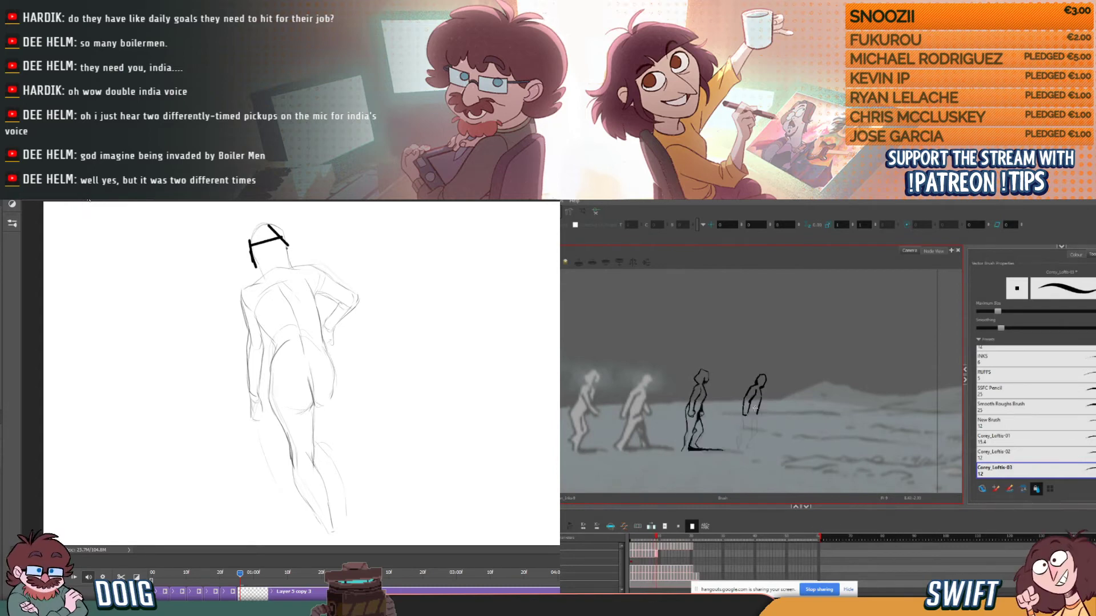
key(comma)
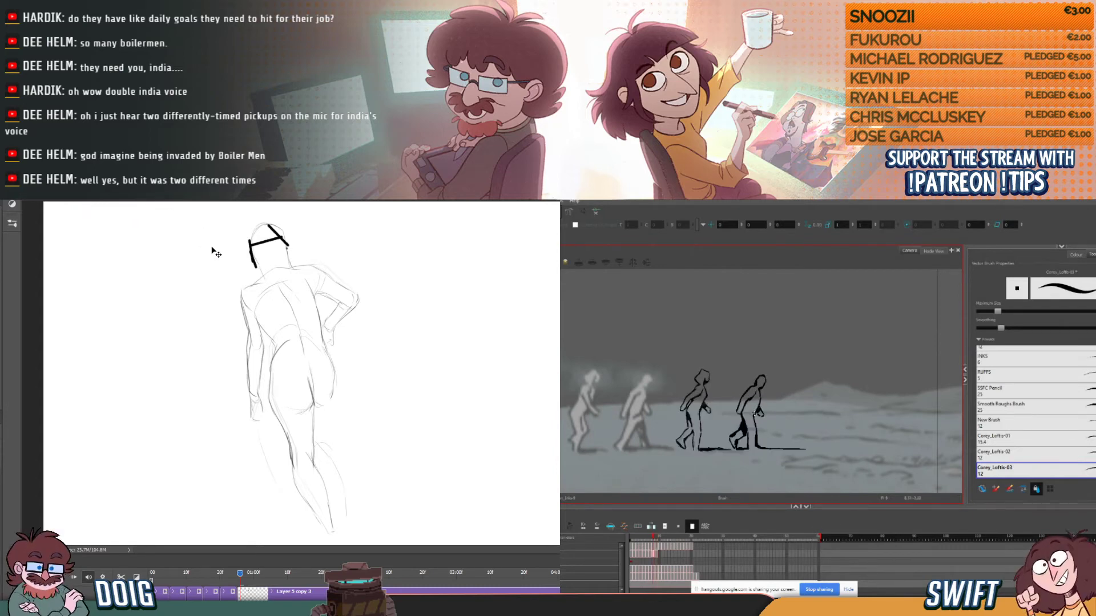
key(period)
- Save the Photoshop drawing as Animootion.psd on the Valhalla (V:) drive, replacing the existing file
key(ctrl+shift+s)
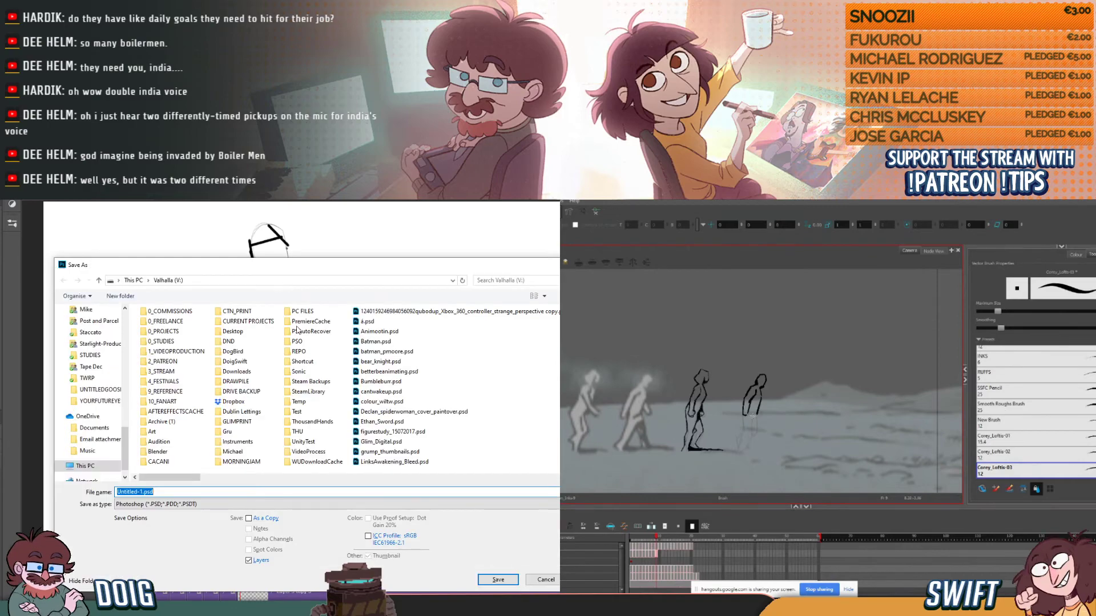
click(379, 332)
click(495, 581)
click(280, 397)
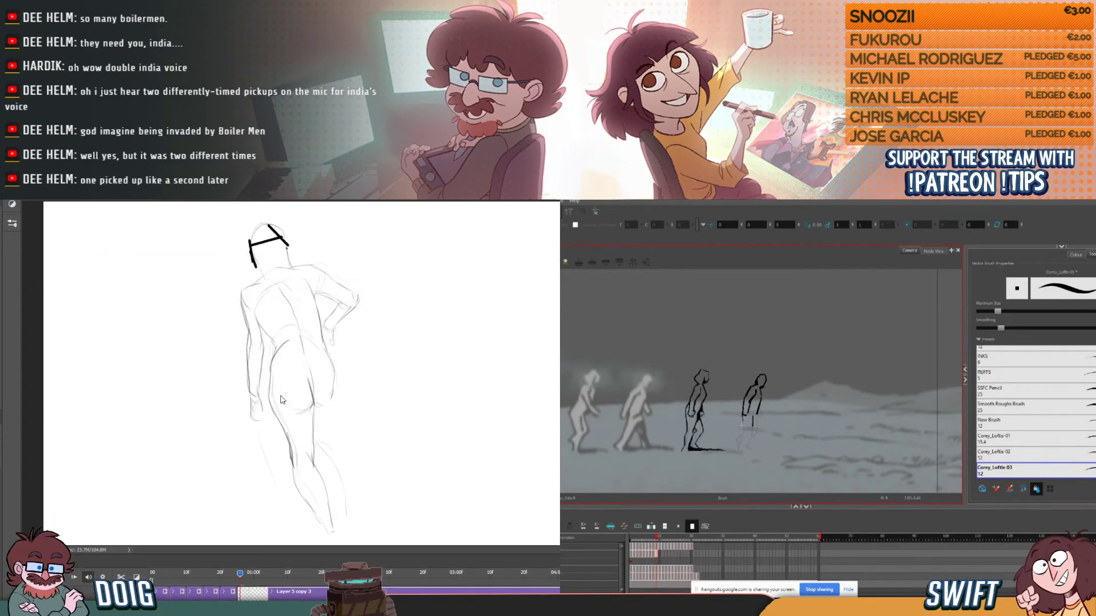
click(358, 293)
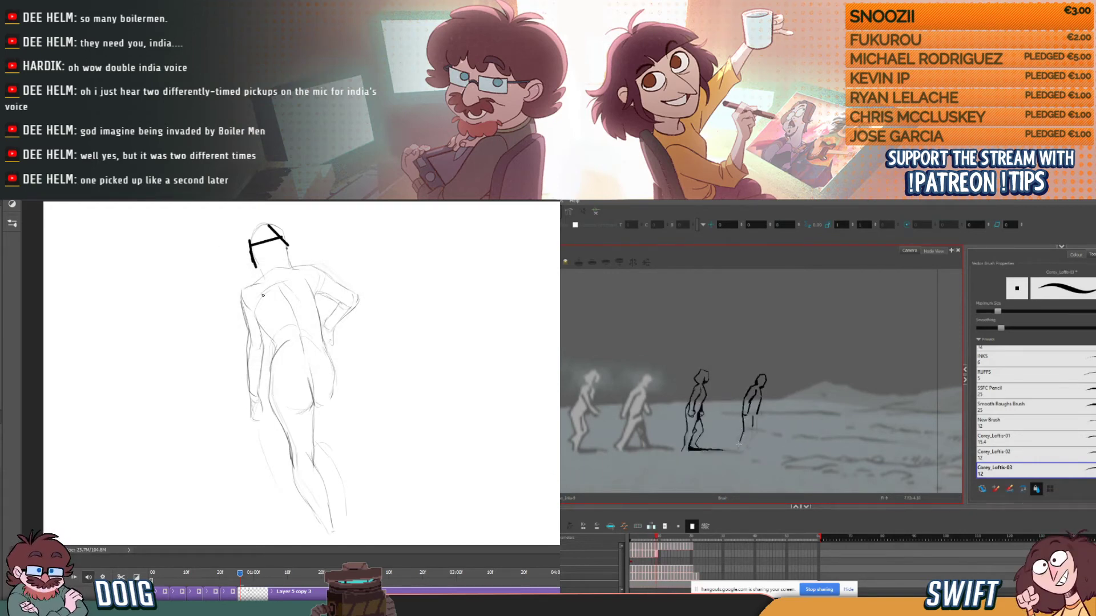
- Erase the thick marks on the back-view figure's head and re-sketch its outline and cross contour with light strokes
key(e)
drag(257, 245, 268, 234)
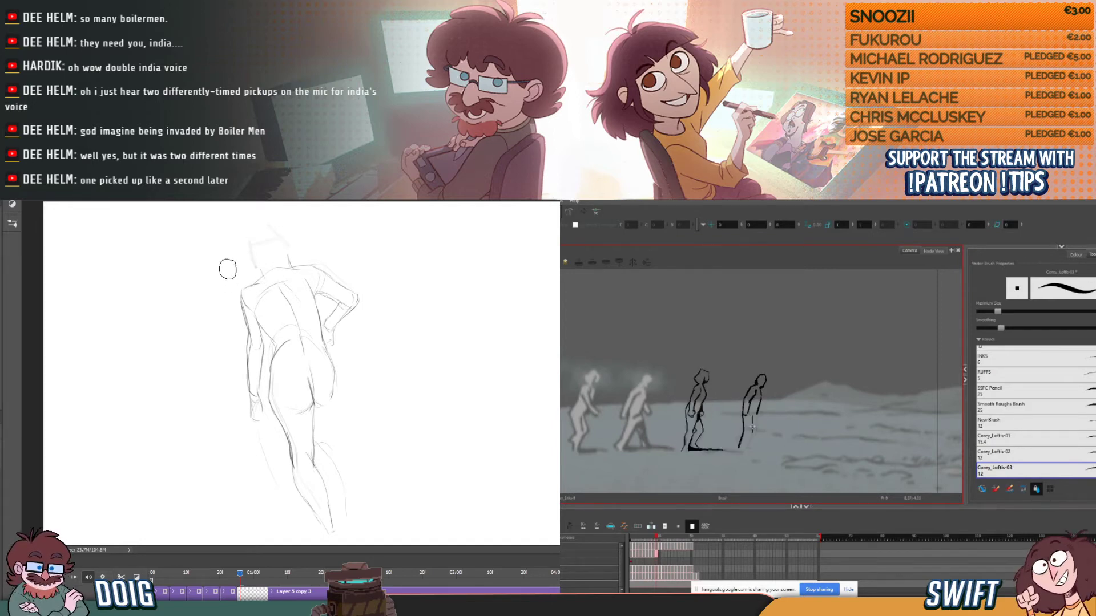
key(b)
mouse_move(251, 240)
mouse_down()
mouse_move(261, 269)
mouse_move(265, 225)
mouse_move(289, 251)
mouse_move(264, 226)
mouse_up()
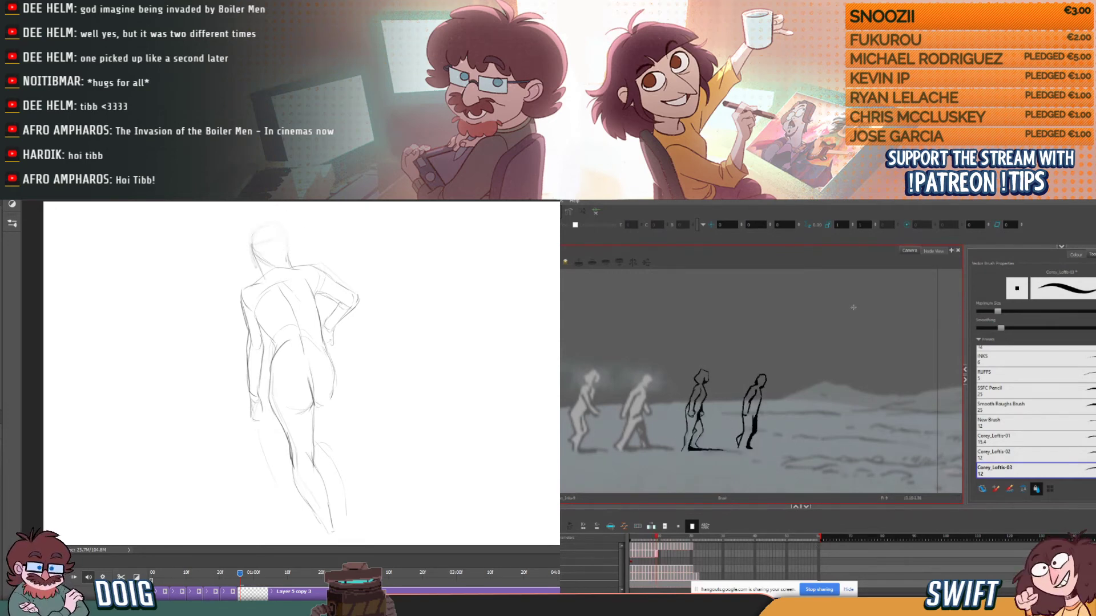
key(comma)
key(period)
mouse_move(253, 240)
mouse_down()
mouse_move(280, 230)
mouse_move(286, 240)
mouse_up()
- Ink a thin horizontal ground shadow extending forward from the fourth figure's front foot in Harmony
key(comma)
key(period)
key(comma)
key(period)
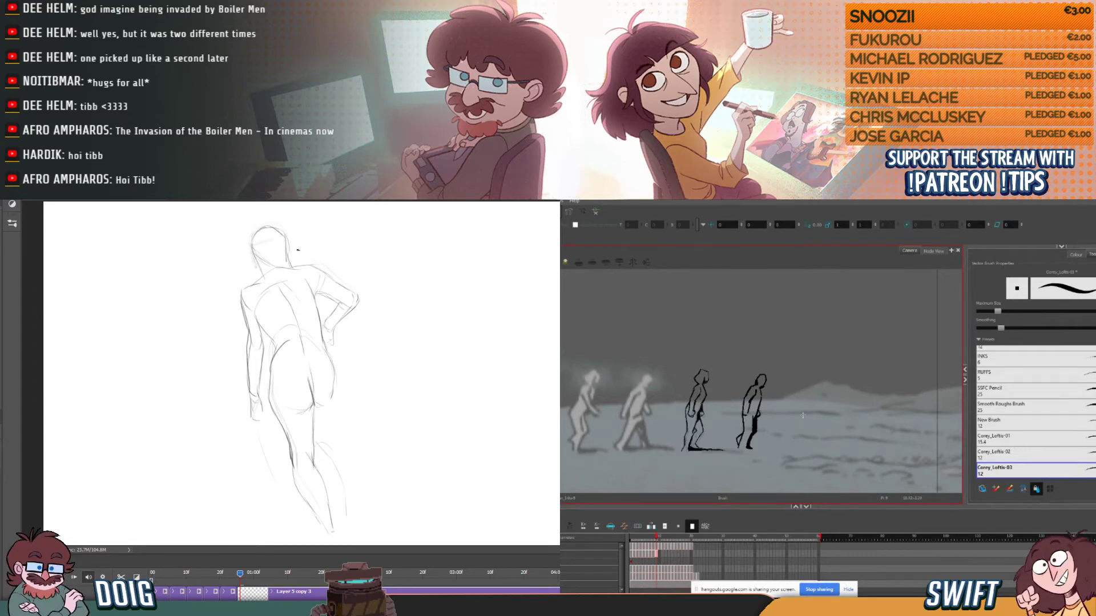
drag(748, 448, 789, 448)
key(comma)
key(period)
- Select the fourth figure's ground shadow stroke and compare its length with the preceding frame in Harmony
key(alt+s)
click(770, 449)
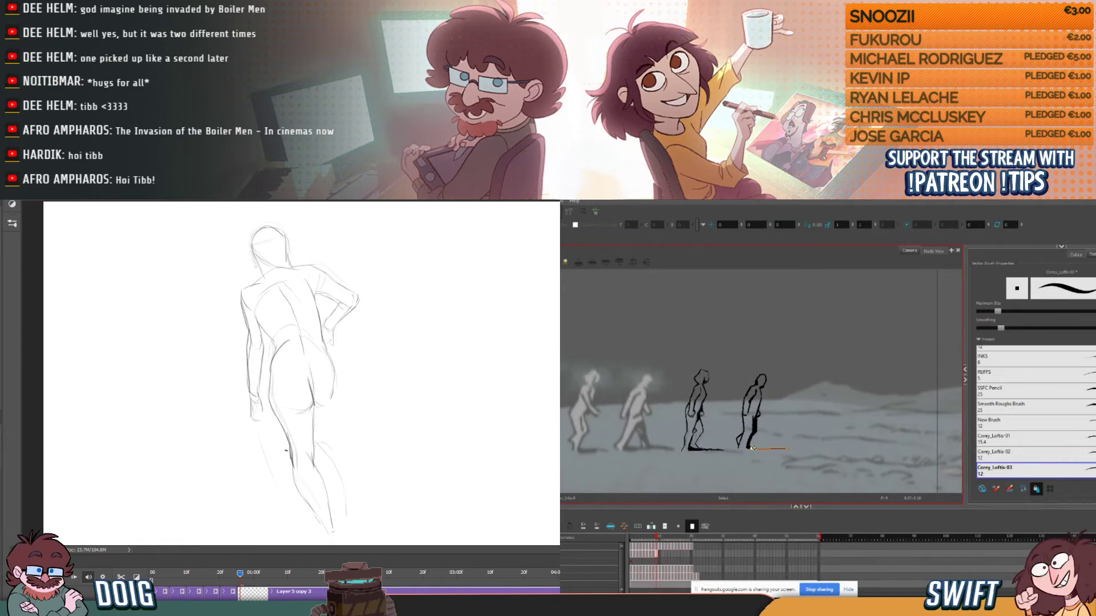
key(alt+b)
key(comma)
key(period)
key(comma)
key(period)
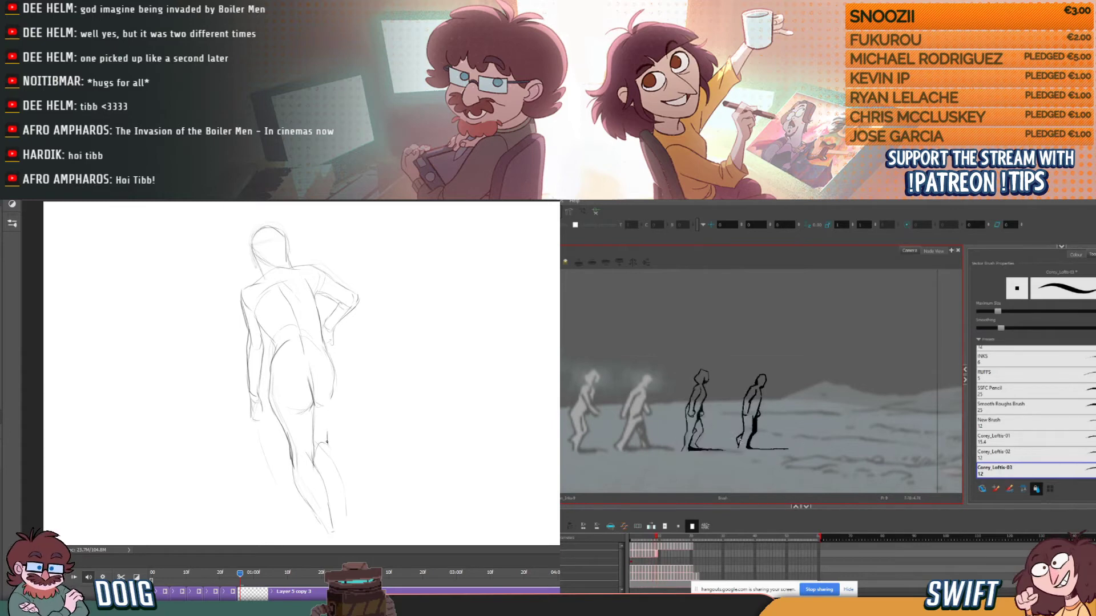
key(comma)
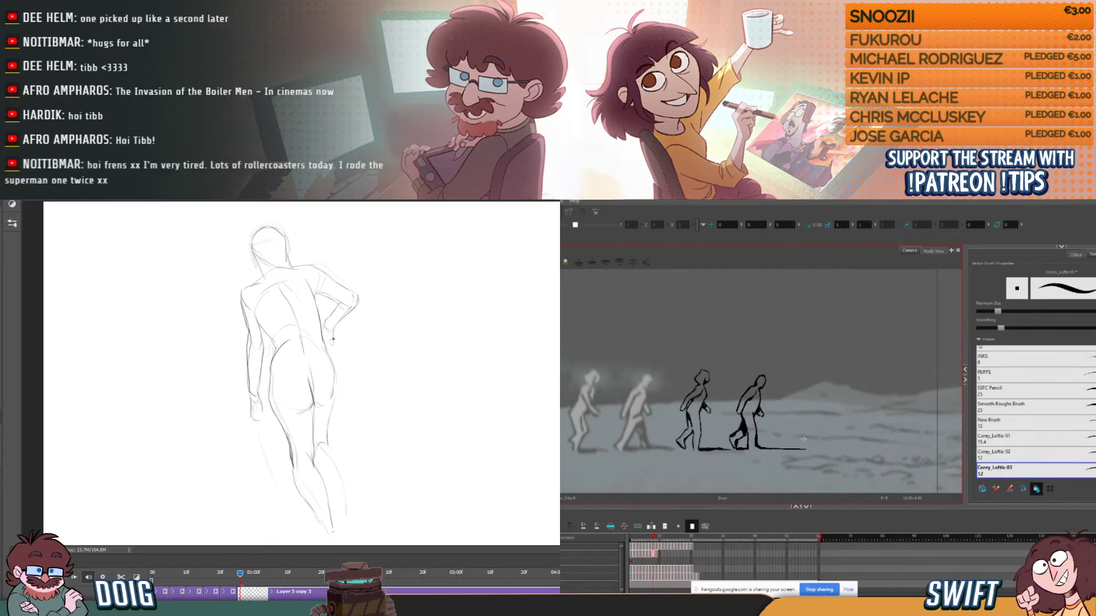
key(period)
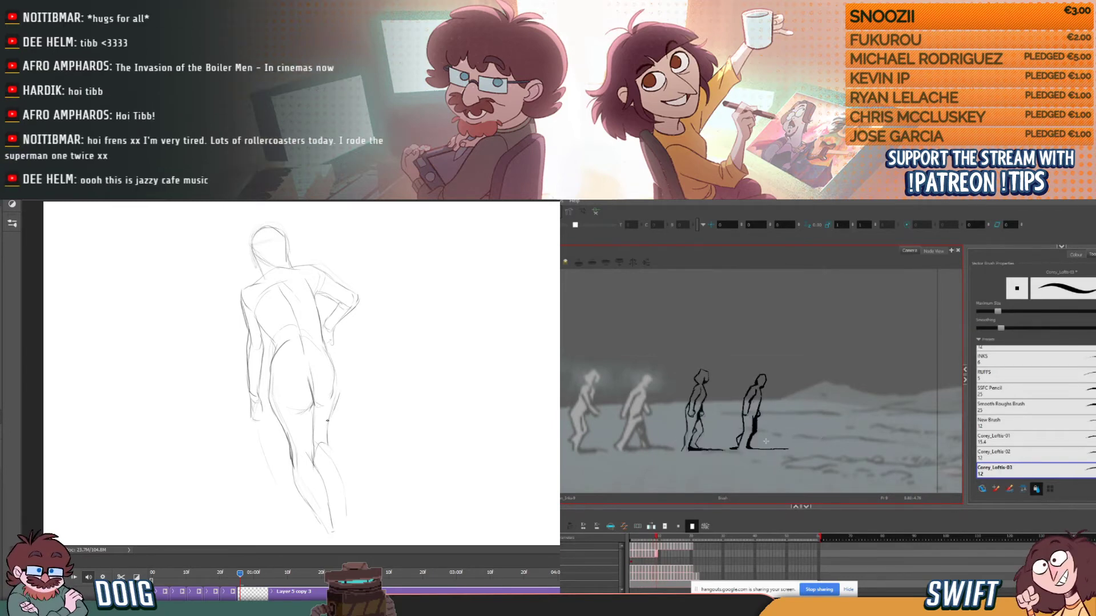
- Thicken the fourth figure's ground shadow and extend its far end, checking against the preceding frame
drag(749, 448, 787, 450)
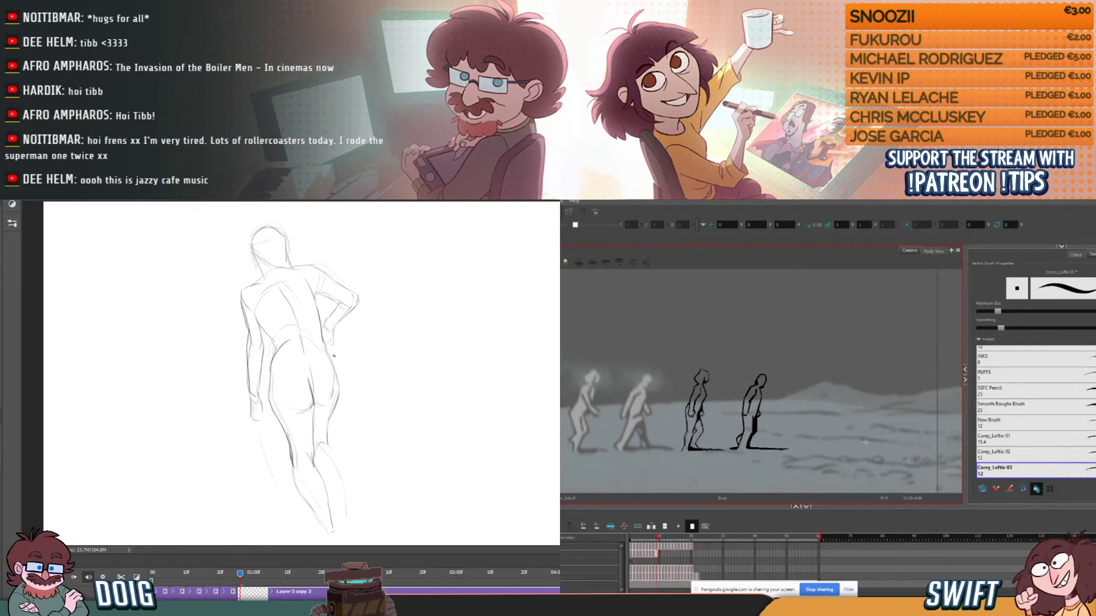
key(comma)
key(period)
key(comma)
key(period)
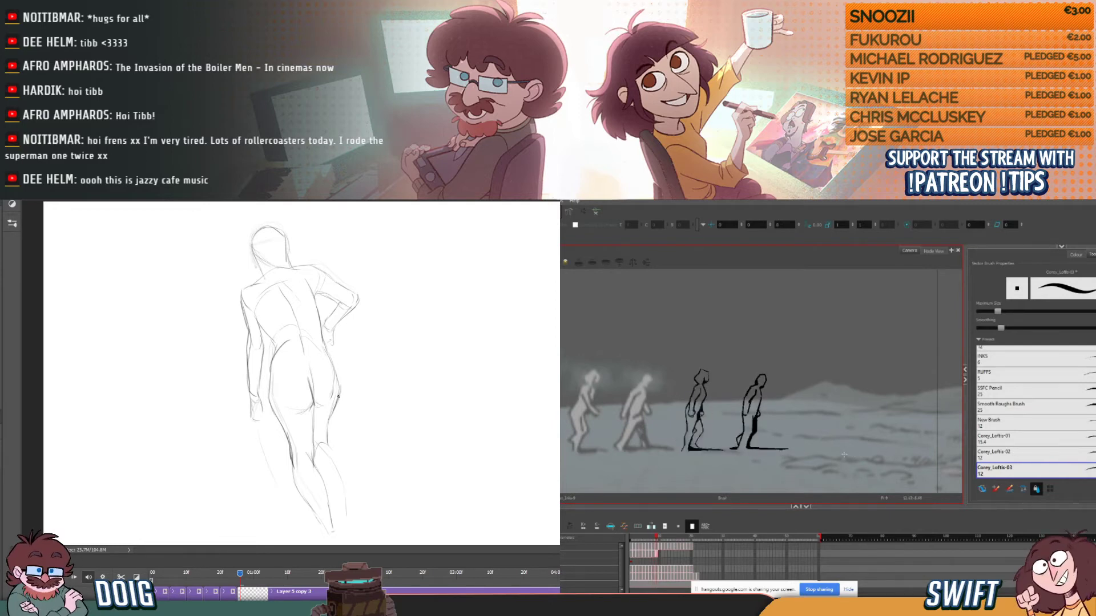
drag(787, 449, 800, 449)
key(comma)
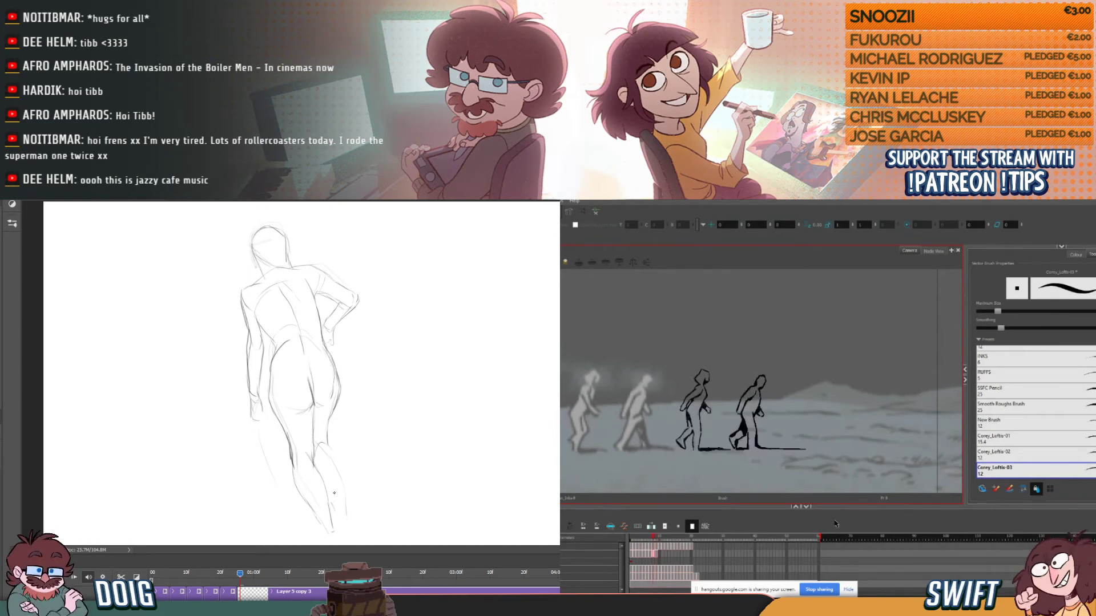
- Sketch the back-view figure's right calf and foot in Photoshop, and recheck the fourth figure's frames in Harmony
drag(332, 487, 337, 507)
key(period)
key(comma)
key(period)
mouse_move(328, 444)
mouse_down()
mouse_move(331, 486)
mouse_move(303, 491)
mouse_move(307, 505)
mouse_move(294, 466)
mouse_move(313, 513)
mouse_up()
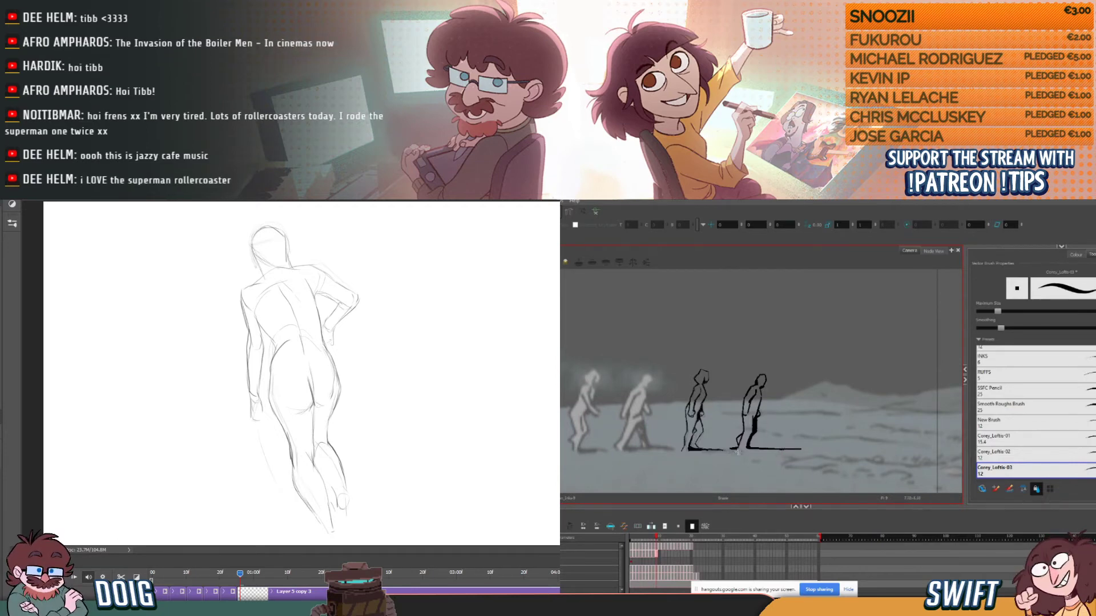
- Trim the ink just behind the fourth figure's rear foot with the Eraser in Harmony, checking it against the preceding frame
key(alt+e)
drag(728, 453, 731, 451)
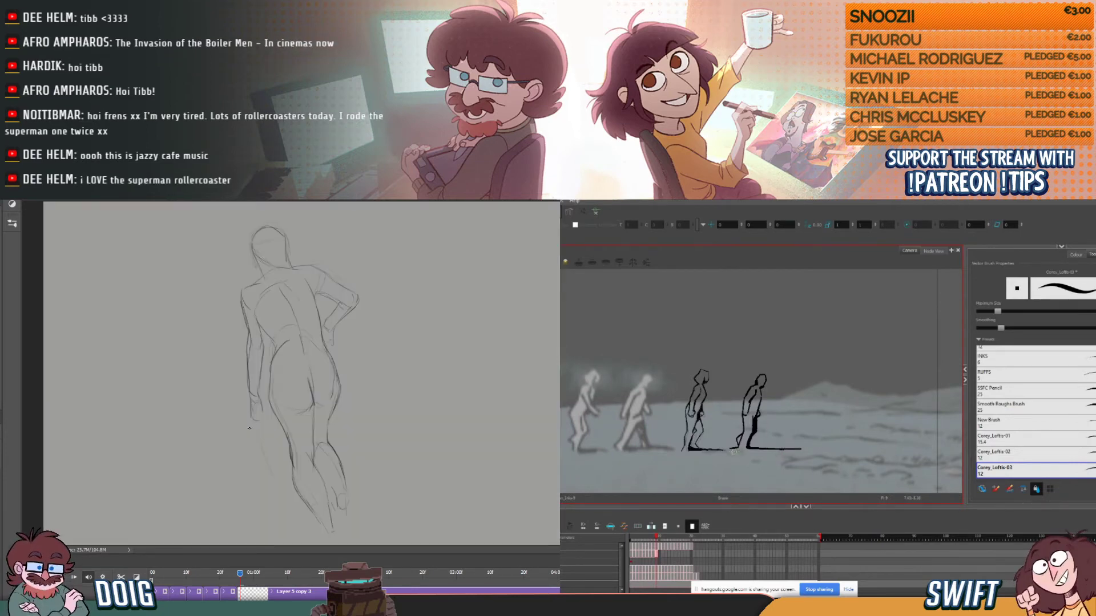
key(comma)
key(period)
key(comma)
key(period)
key(comma)
key(period)
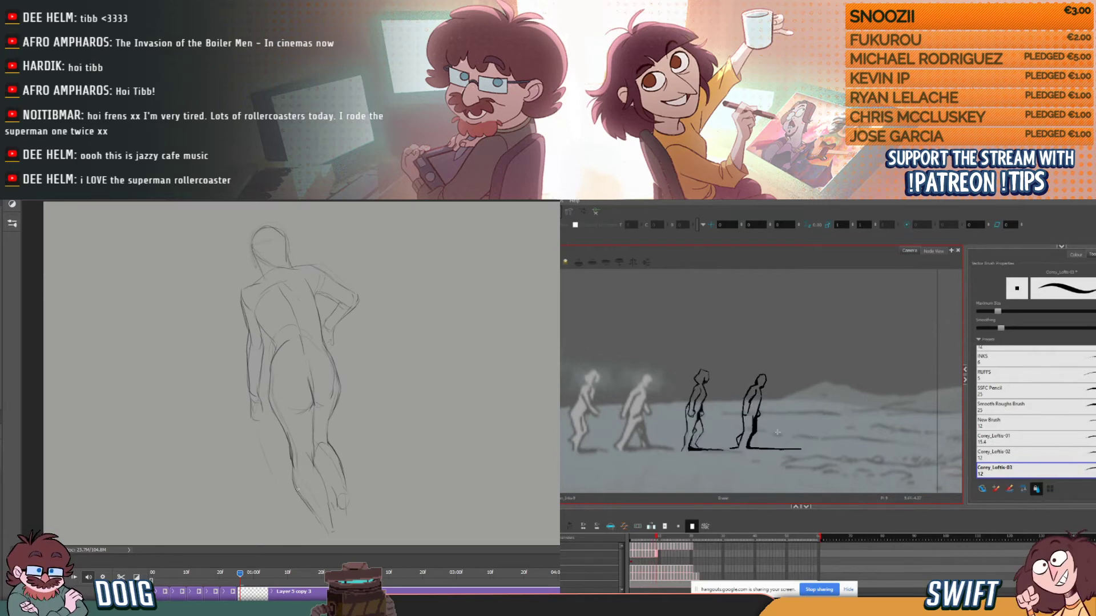
key(comma)
key(period)
- Select the small stroke at the fourth figure's rear foot, deselect it, and compare the shadow with the preceding frame
key(alt+s)
click(735, 447)
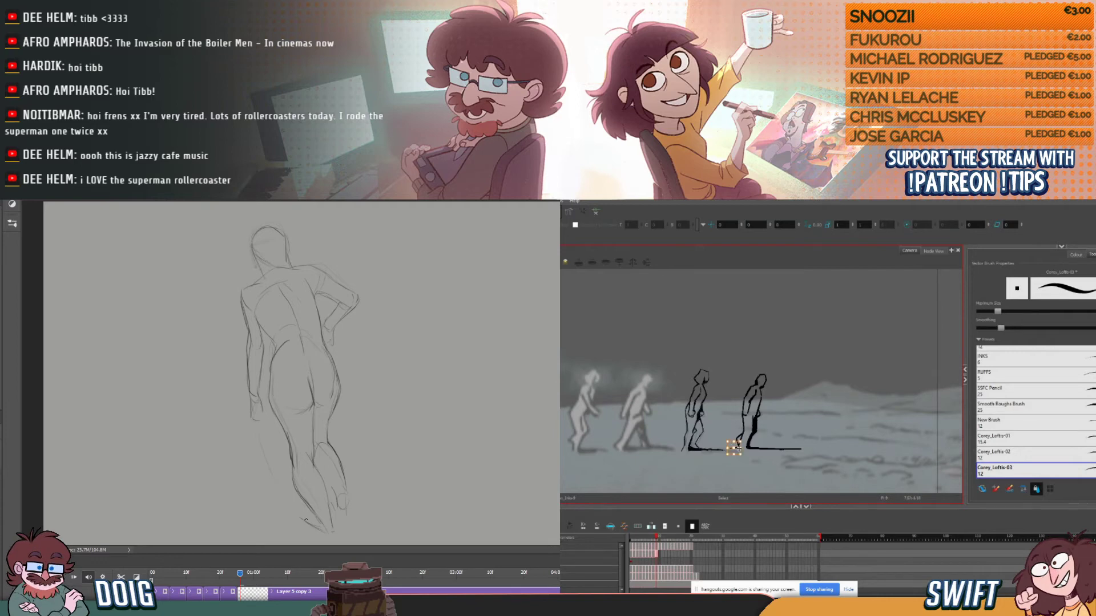
click(797, 423)
key(comma)
key(period)
key(comma)
key(period)
- Adjust the small stroke at the far end of the fourth figure's ground shadow, and return to the Brush
key(alt+s)
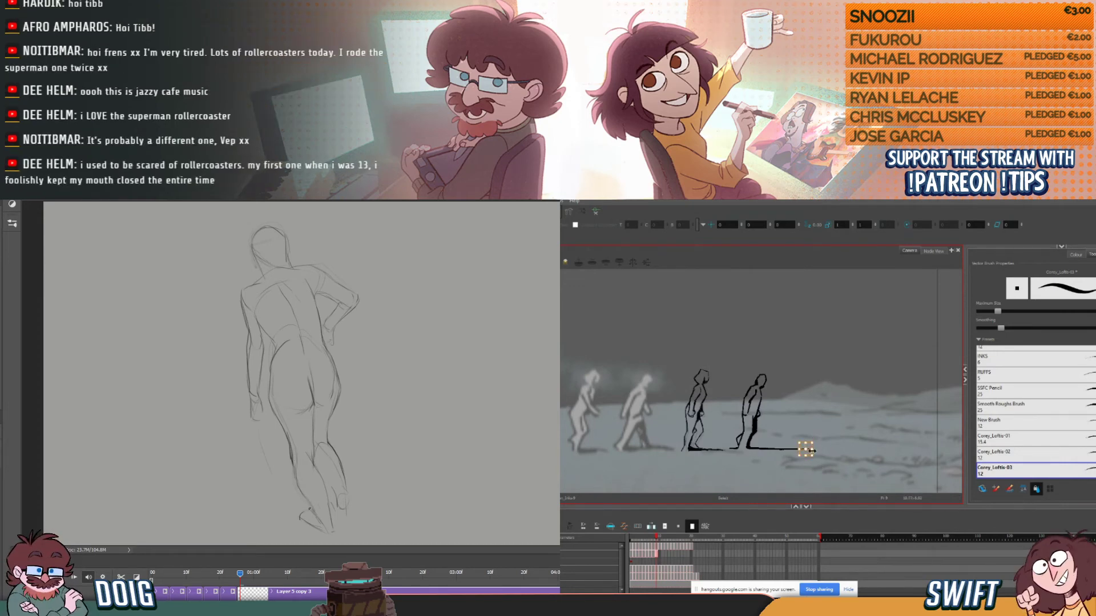
drag(816, 441, 819, 442)
key(alt+b)
- Ink the fourth figure's upper back and shoulder on the next frame in Harmony, checking it against the preceding frame
key(period)
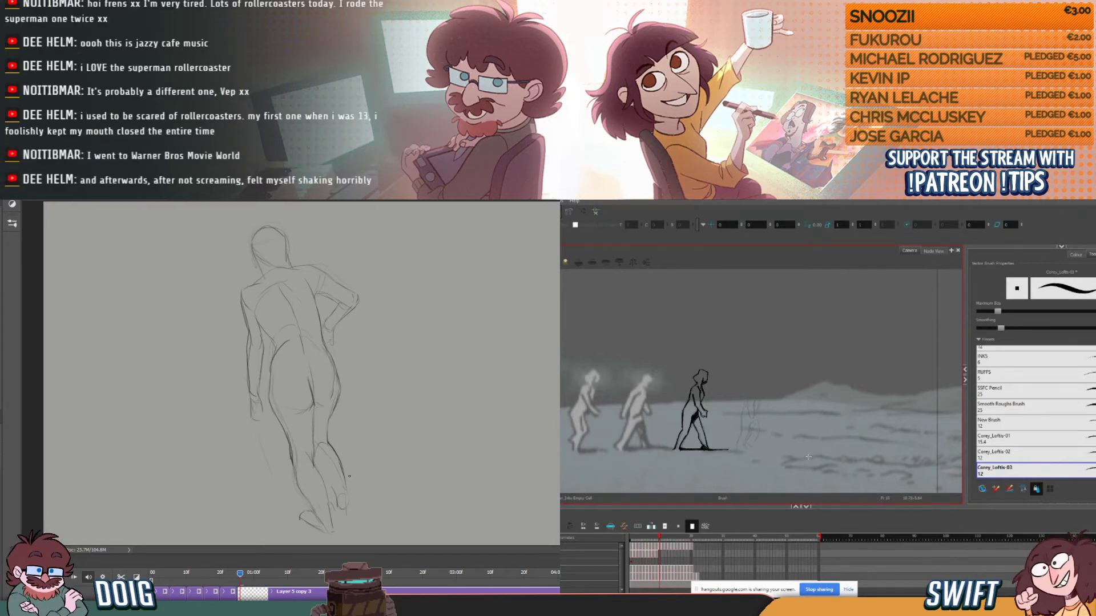
key(comma)
key(period)
key(comma)
key(period)
drag(745, 399, 750, 387)
key(comma)
key(period)
key(comma)
key(period)
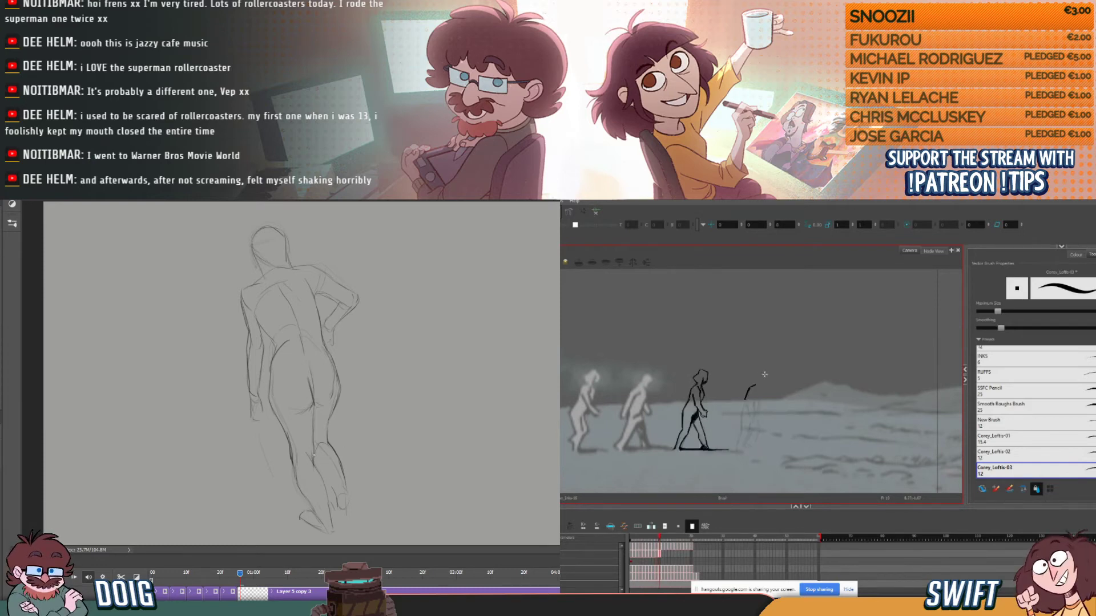
key(comma)
key(period)
key(comma)
key(period)
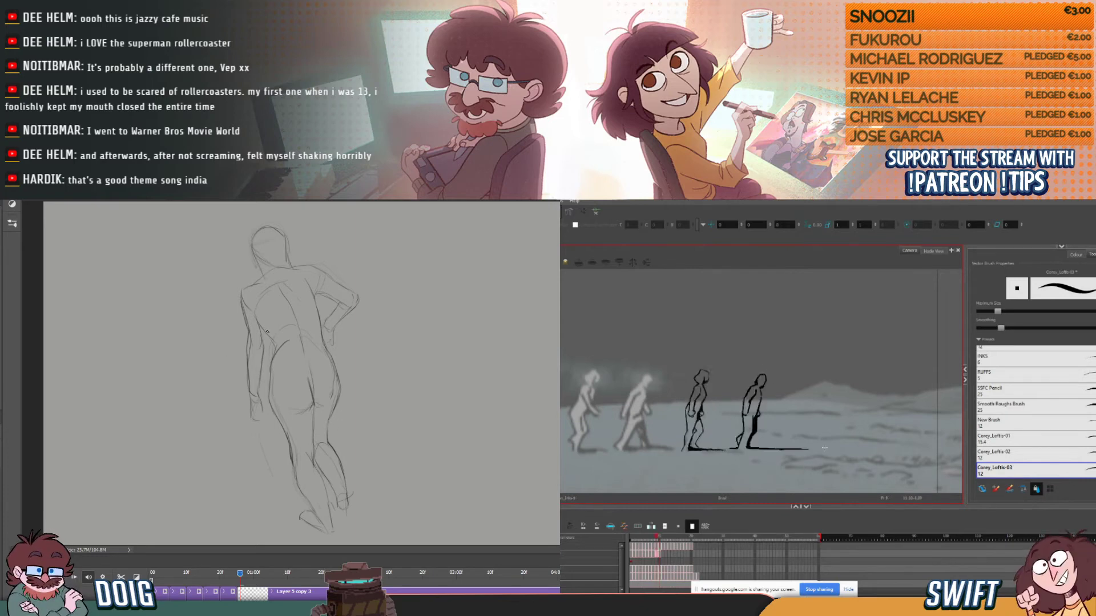
- Refine the back-view figure's calf in Photoshop, and ink the fourth figure's chest in Harmony, checking it against the preceding frame
drag(326, 489, 320, 476)
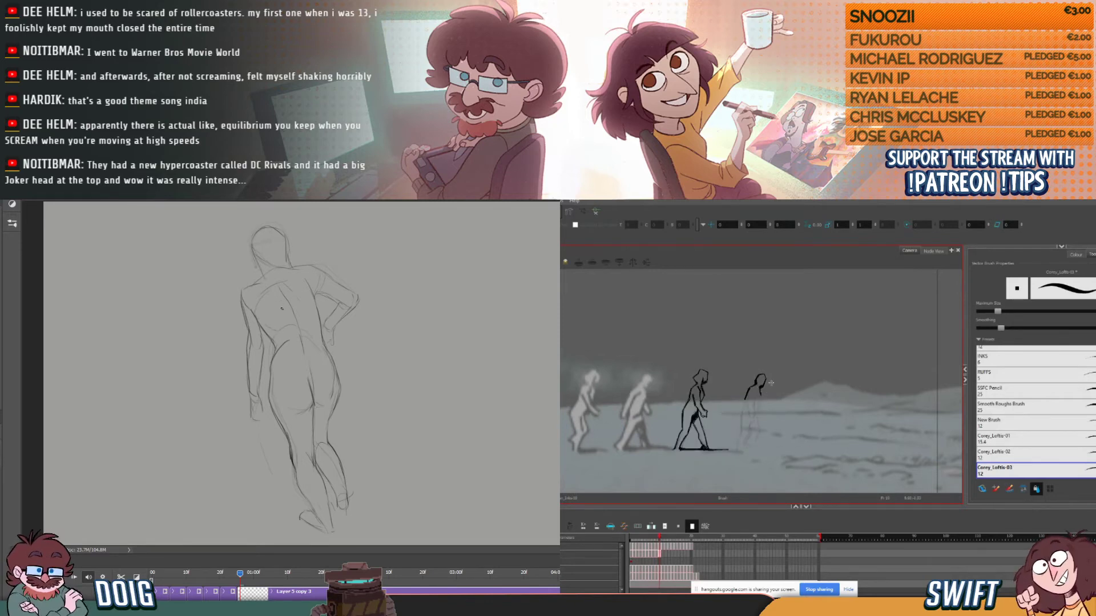
drag(761, 394, 758, 409)
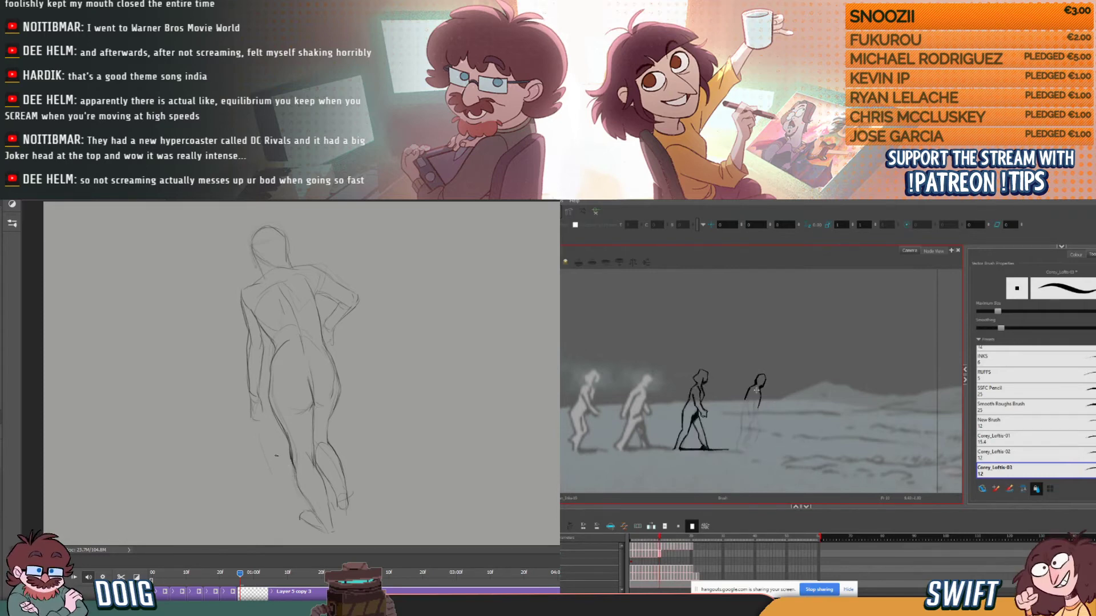
drag(756, 395, 756, 397)
key(comma)
key(period)
key(comma)
key(period)
key(comma)
key(period)
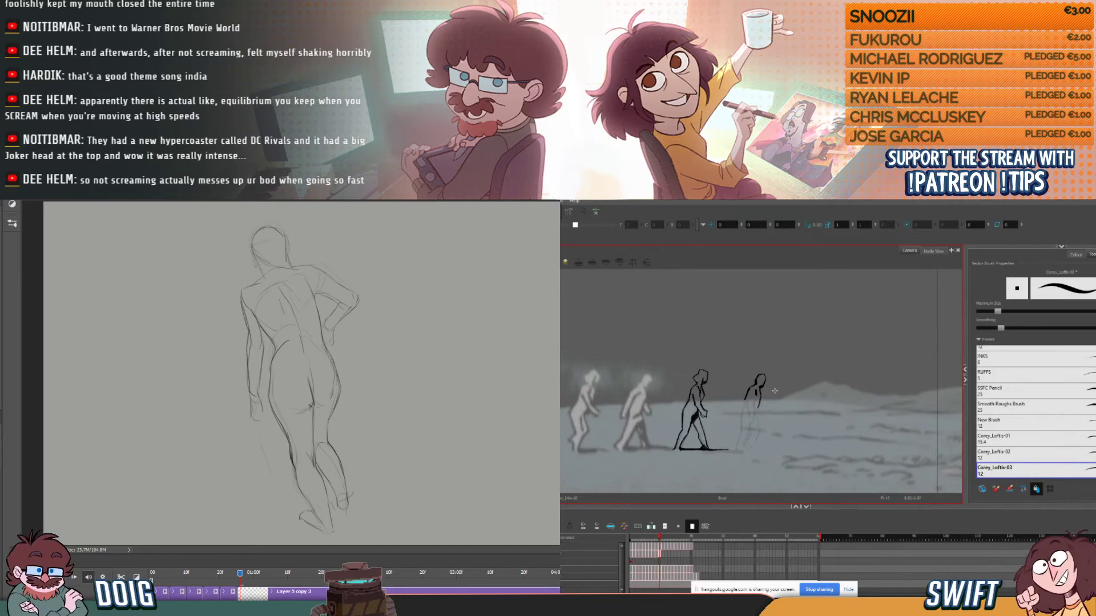
key(comma)
key(period)
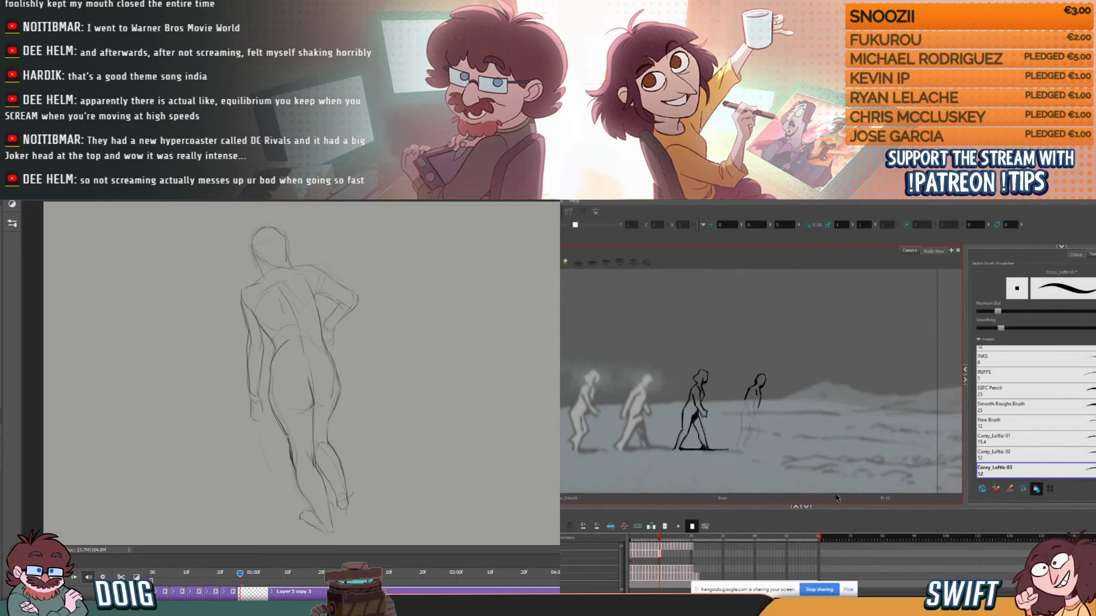
key(comma)
key(period)
key(comma)
key(period)
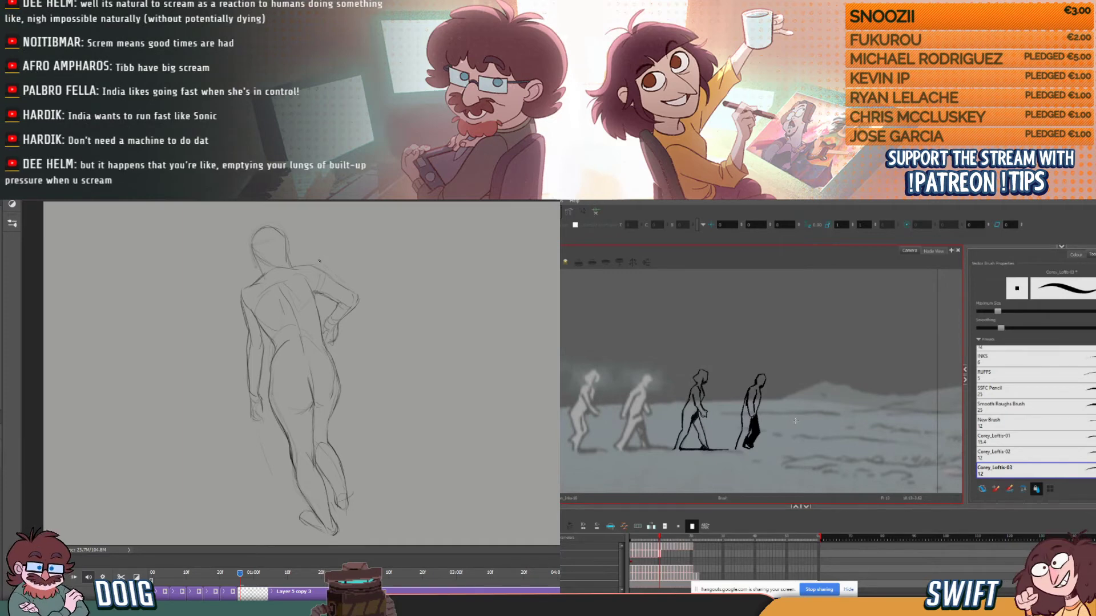
- Ink a thin ground shadow forward from the fourth figure's front foot, redrawing it slightly longer and thickening its middle
drag(750, 448, 793, 451)
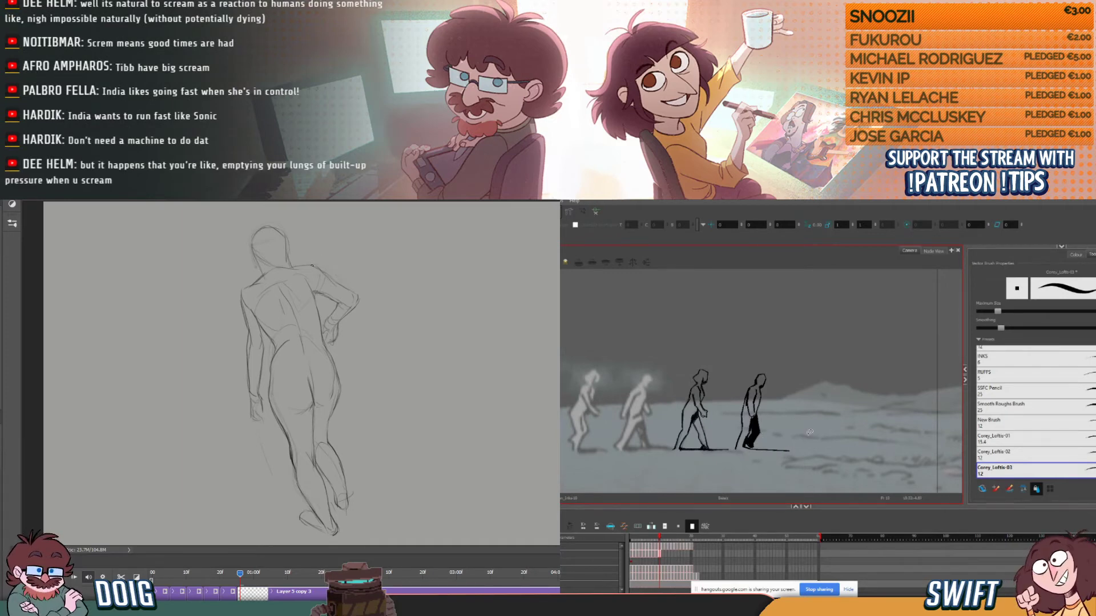
key(ctrl+z)
drag(747, 448, 797, 450)
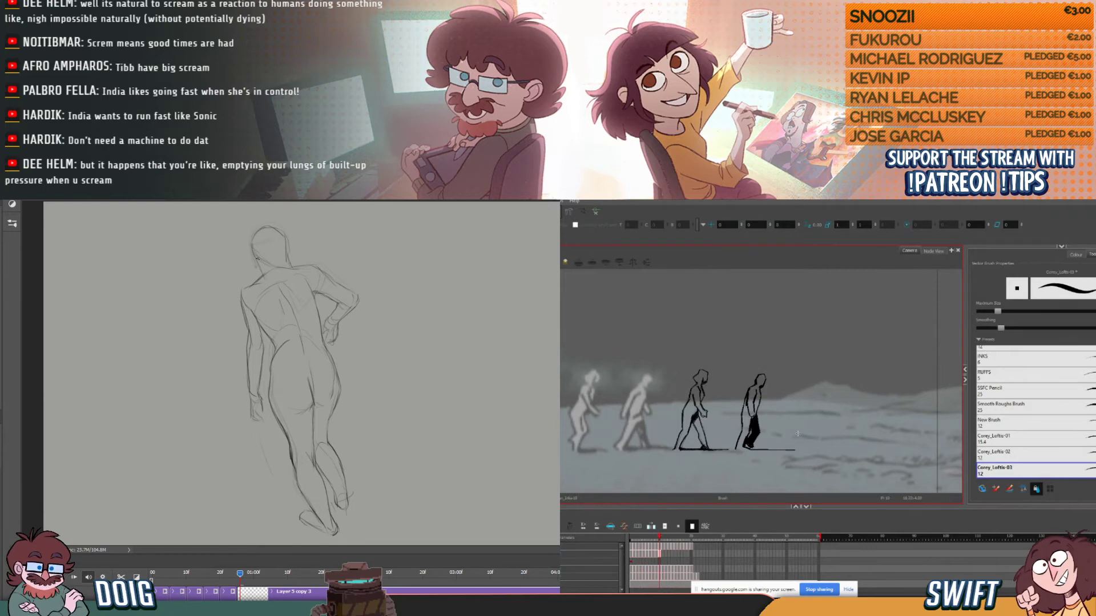
click(776, 451)
drag(770, 451, 773, 450)
key(alt+b)
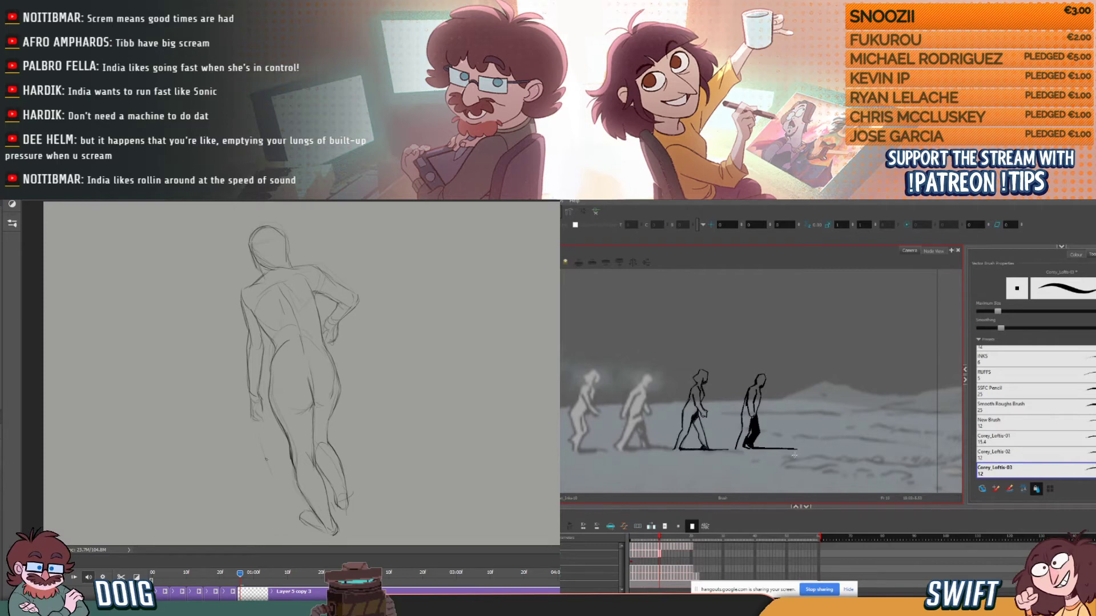
- Split the drawing clip at the next frame in Photoshop and clear its artwork, while comparing the fourth figure's frames in Harmony
click(253, 574)
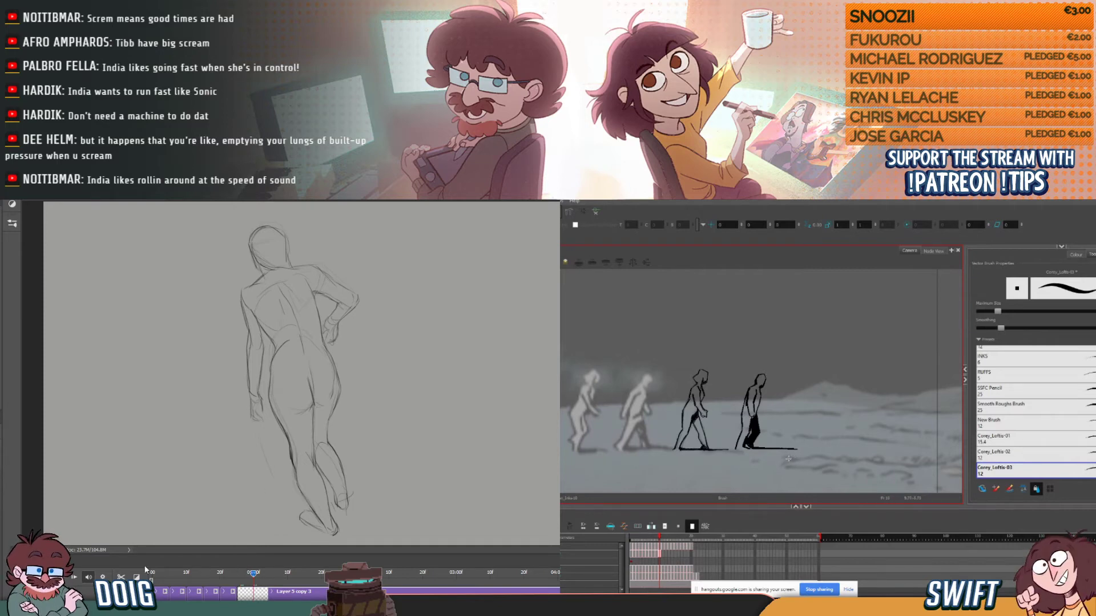
click(121, 577)
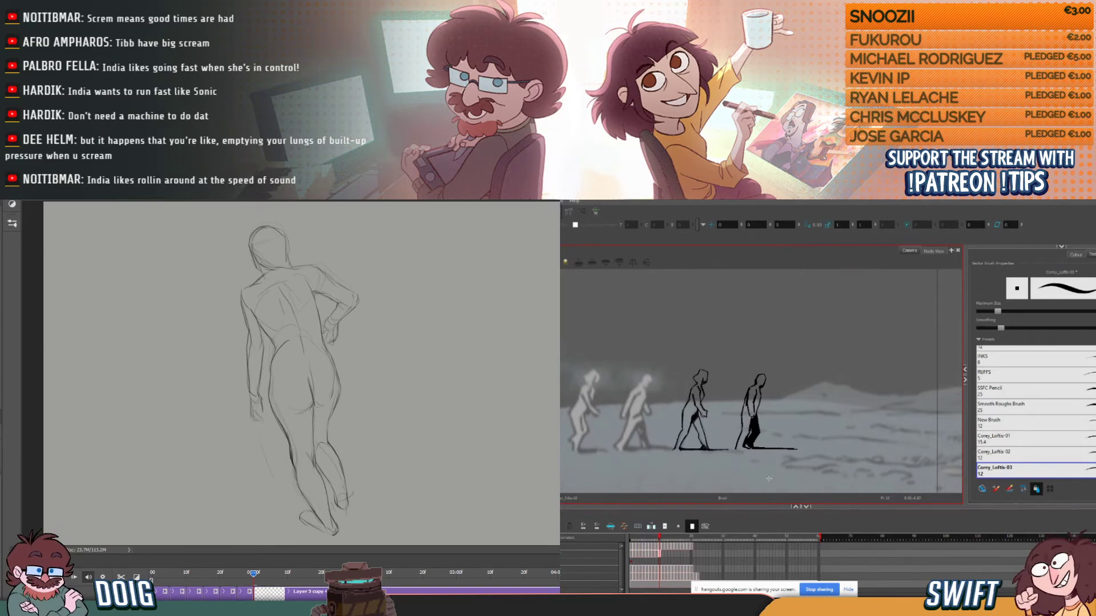
key(comma)
key(period)
key(comma)
key(period)
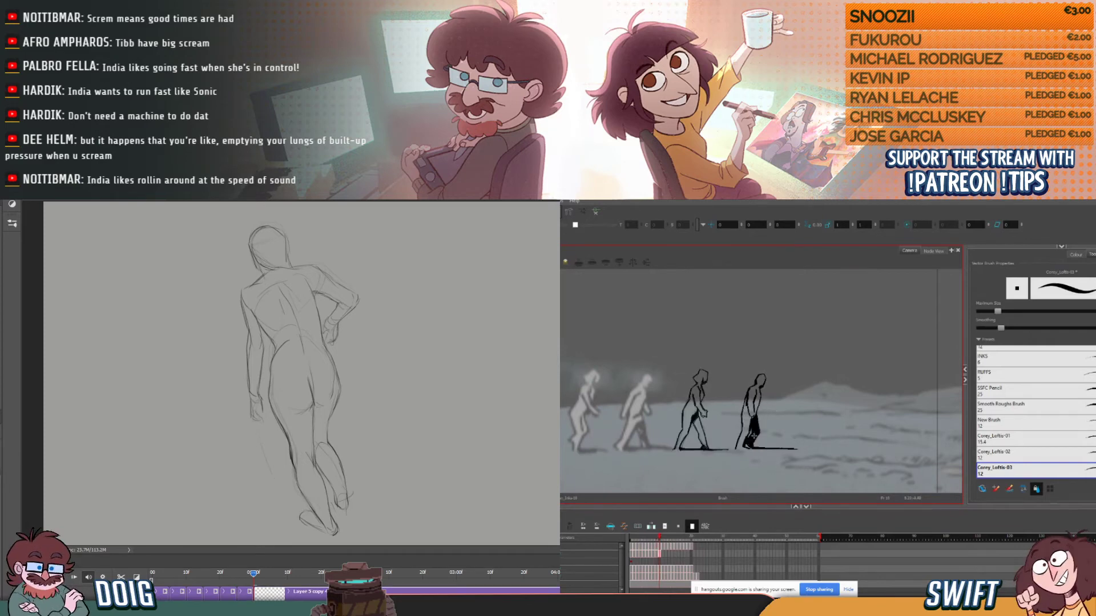
key(ctrl+a)
key(Delete)
key(comma)
key(period)
key(comma)
key(period)
key(ctrl+d)
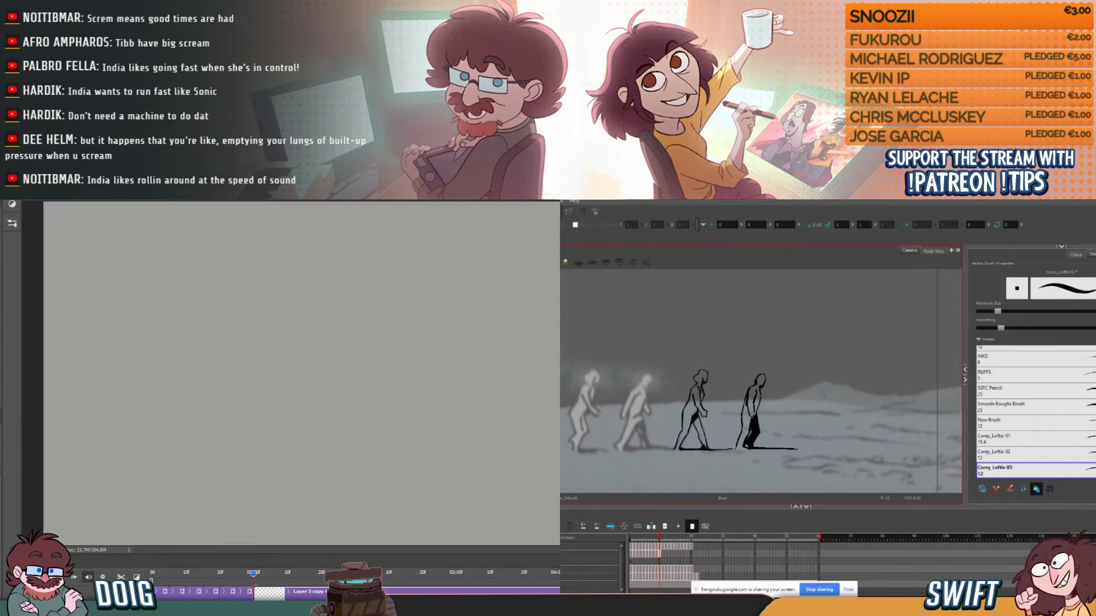
- Compare the fourth figure's newly inked frame with the preceding and following frames in Harmony
key(comma)
key(period)
key(comma)
key(period)
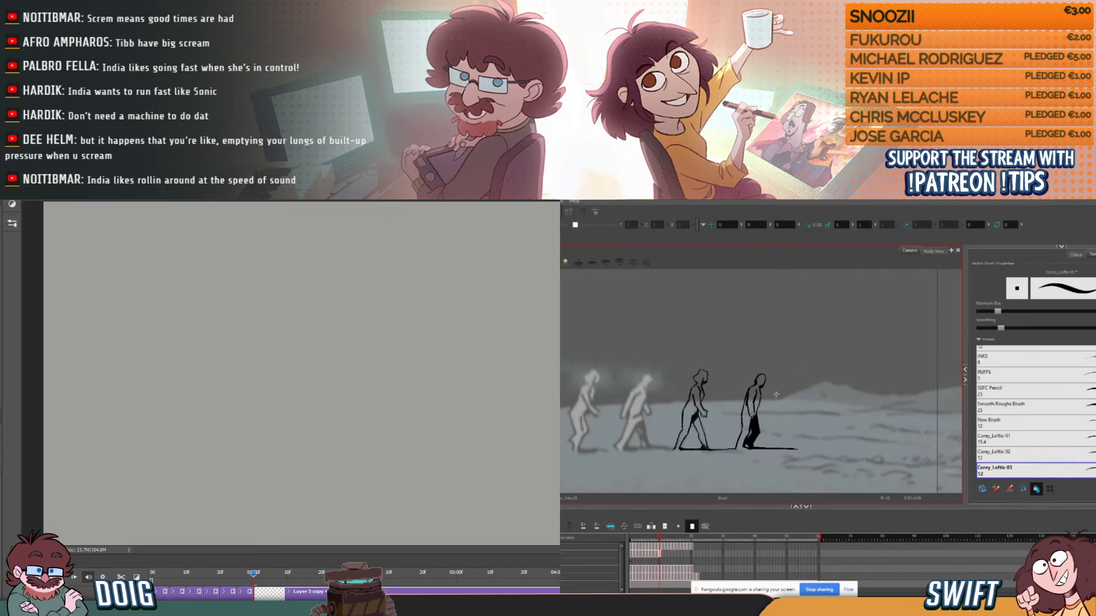
key(period)
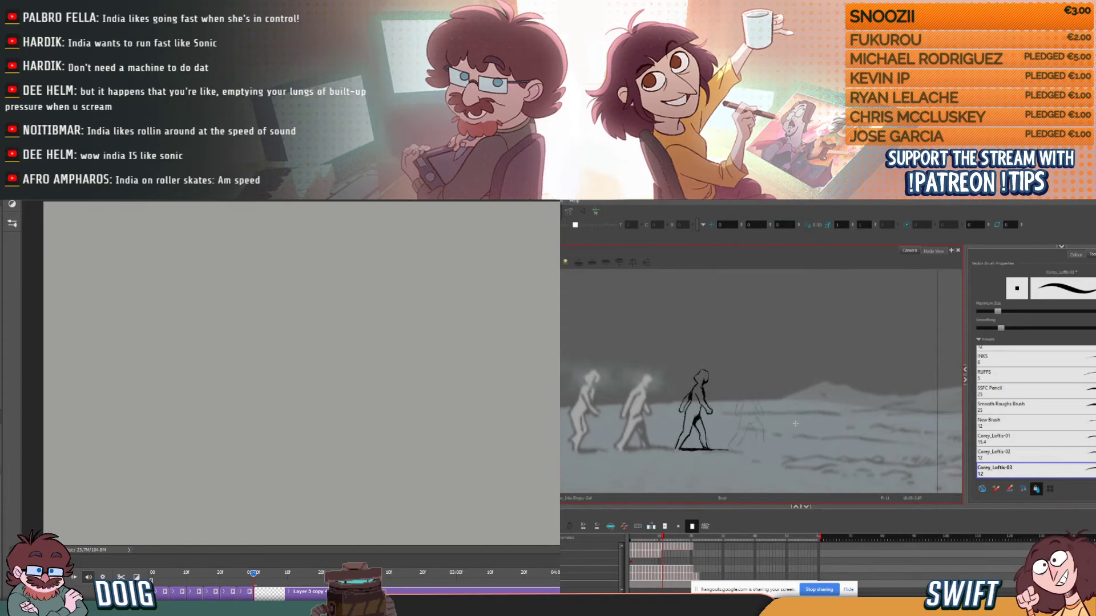
key(comma)
key(period)
key(comma)
key(period)
key(comma)
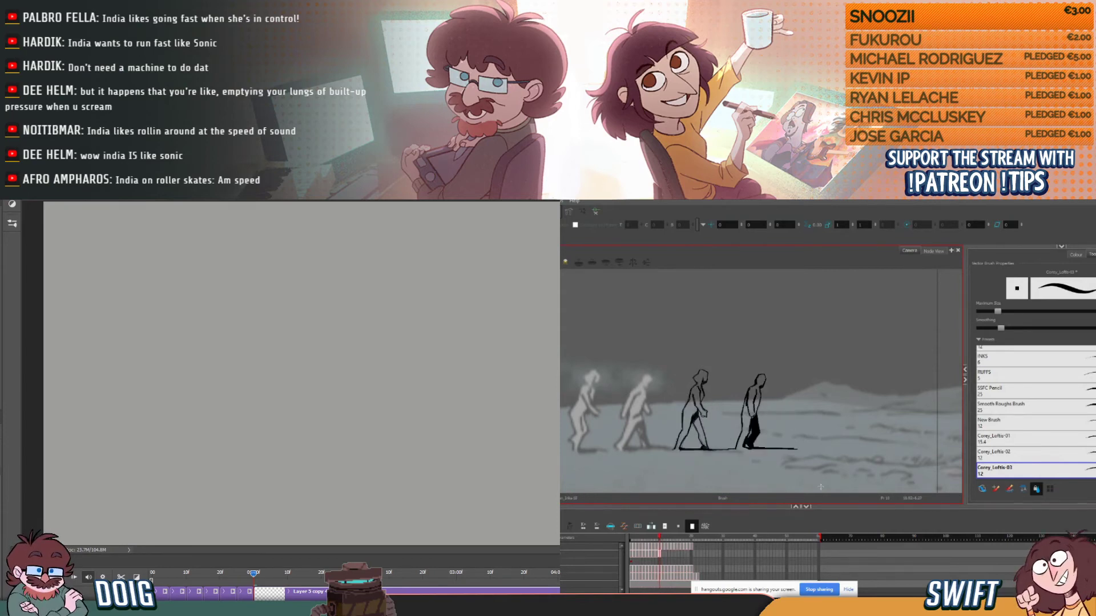
key(period)
key(comma)
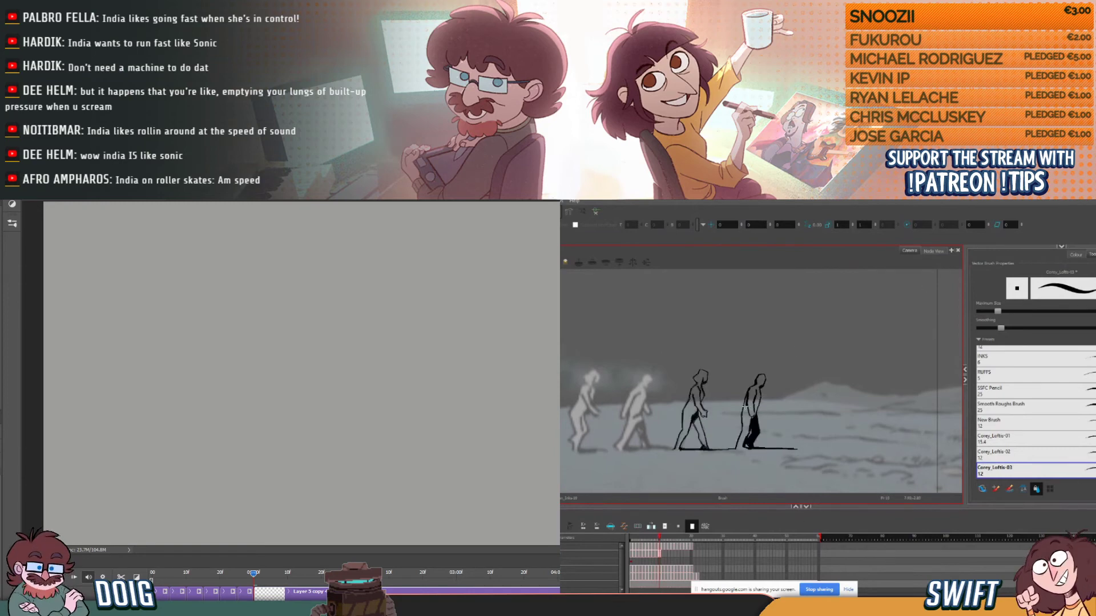
- Touch up the fourth figure's back line at the waist in Harmony, and check its motion across the neighbouring frames
drag(747, 408, 745, 400)
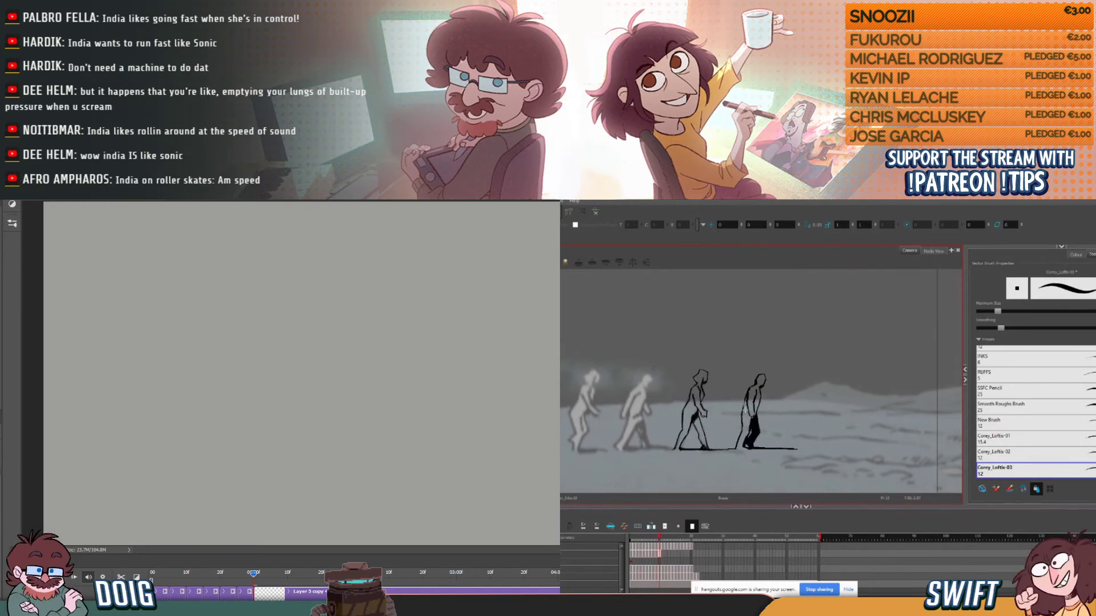
key(period)
key(comma)
key(period)
key(comma)
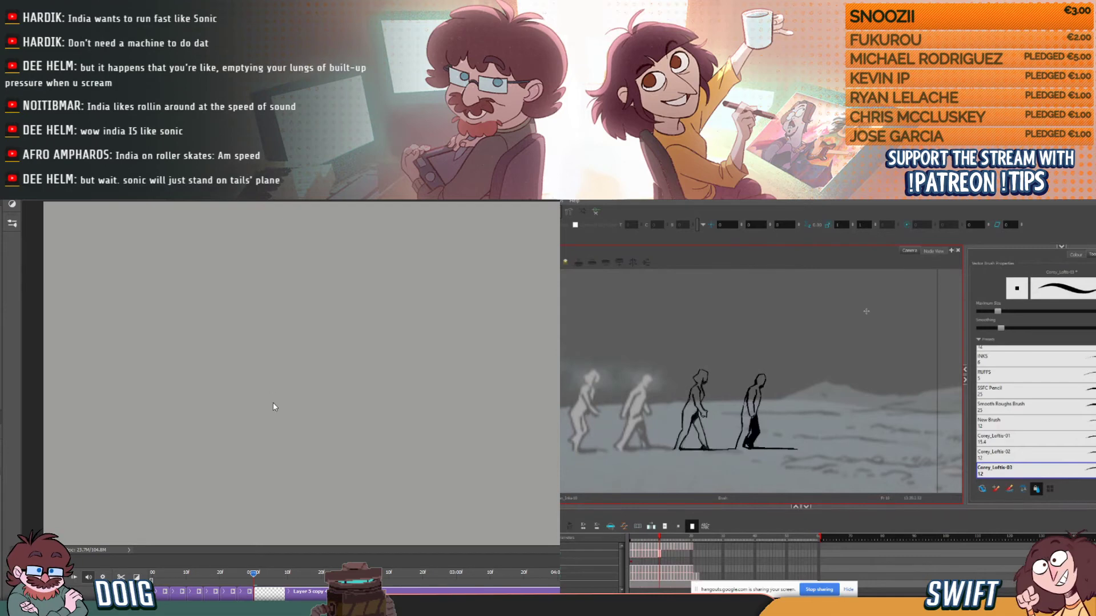
key(period)
key(comma)
key(period)
key(comma)
key(comma)
- Sketch the hips and lower torso of the new walking pose on the blank Photoshop frame, rechecking the fourth figure in Harmony
key(comma)
key(period)
key(period)
key(comma)
key(comma)
key(period)
key(period)
drag(298, 380, 316, 353)
key(comma)
key(comma)
key(period)
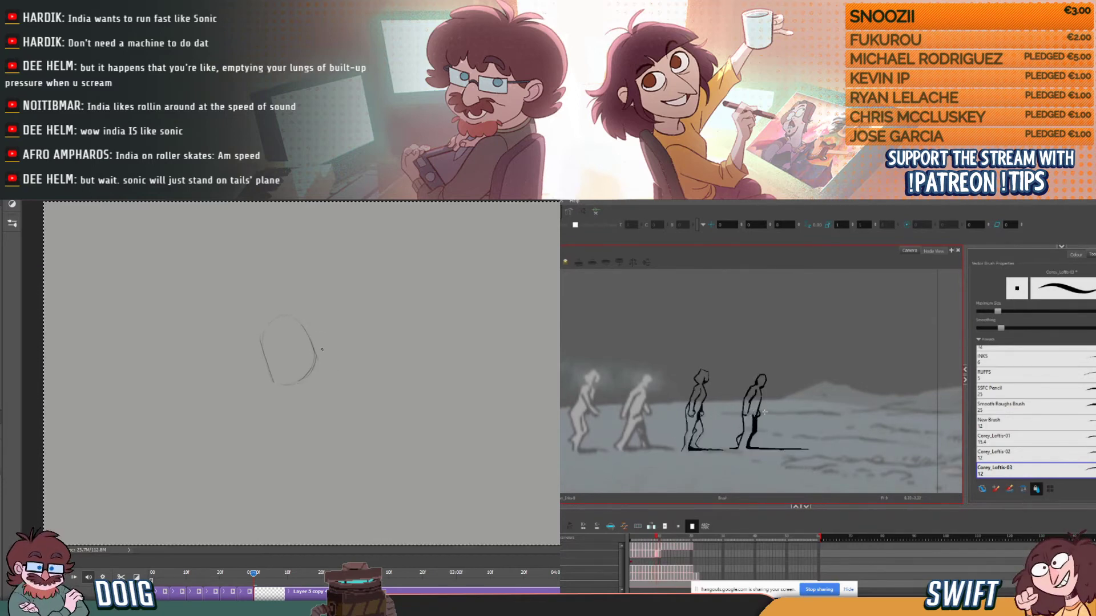
key(period)
drag(317, 329, 319, 375)
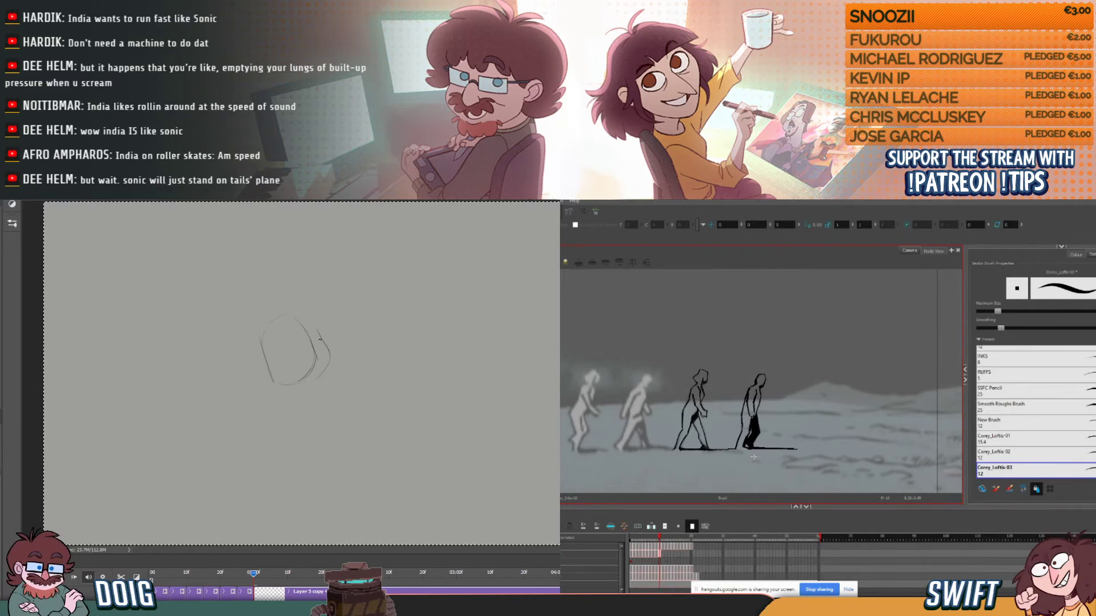
drag(288, 298, 318, 339)
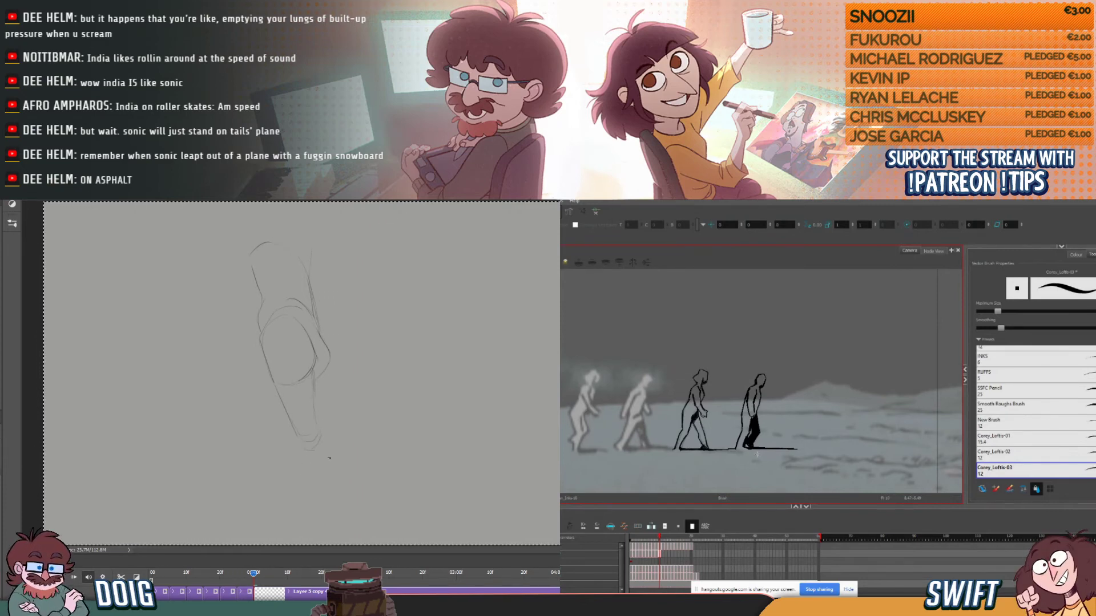
- Sketch both striding legs of the new walking pose in Photoshop, with the calves and feet below the hips
drag(301, 463, 314, 481)
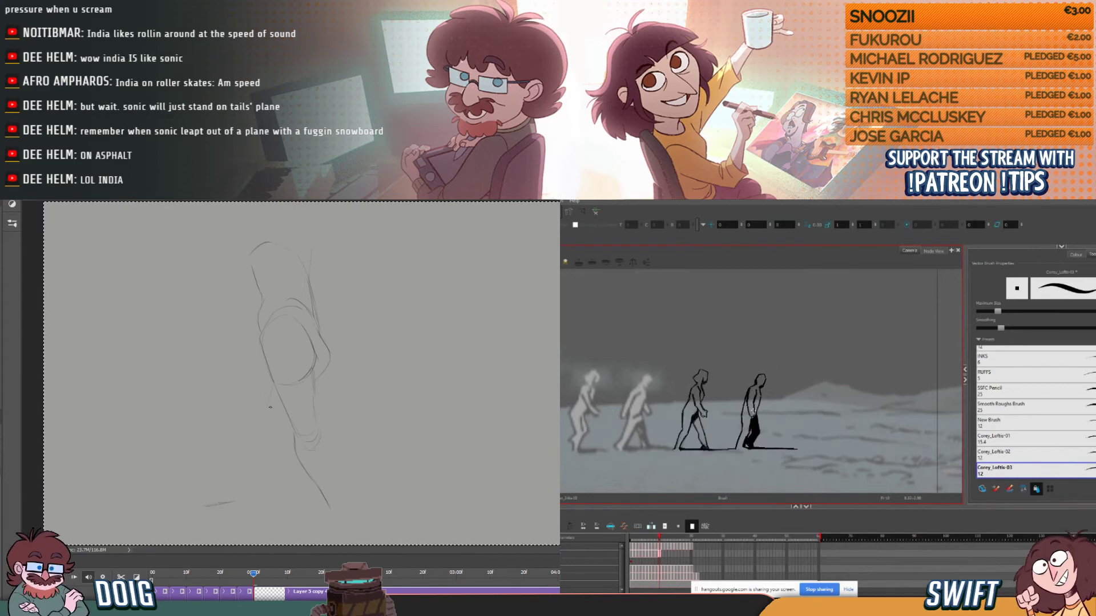
drag(272, 425, 238, 498)
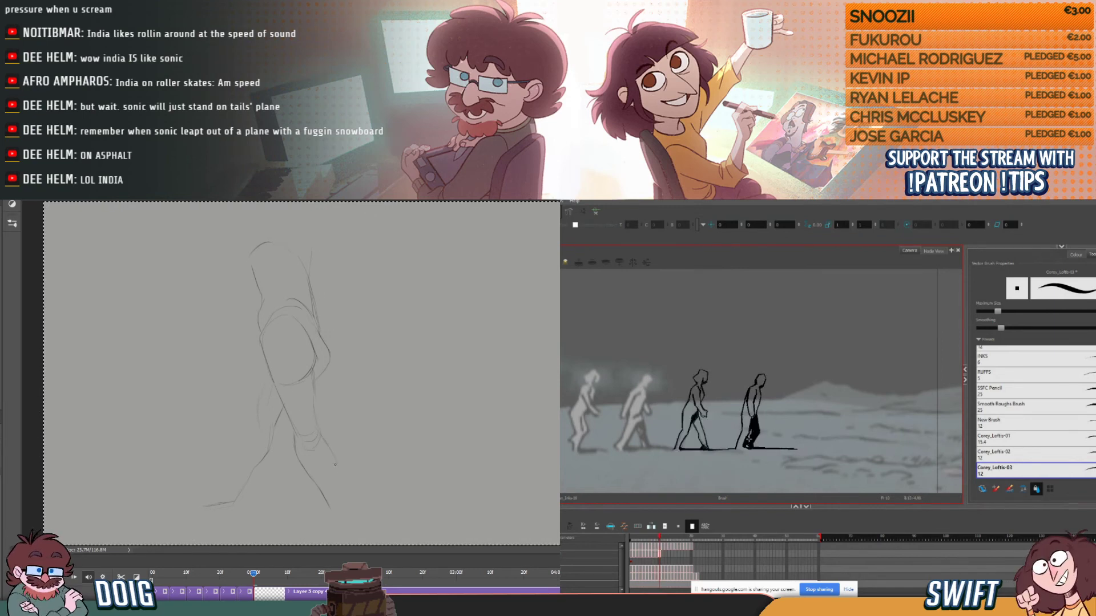
drag(329, 450, 337, 463)
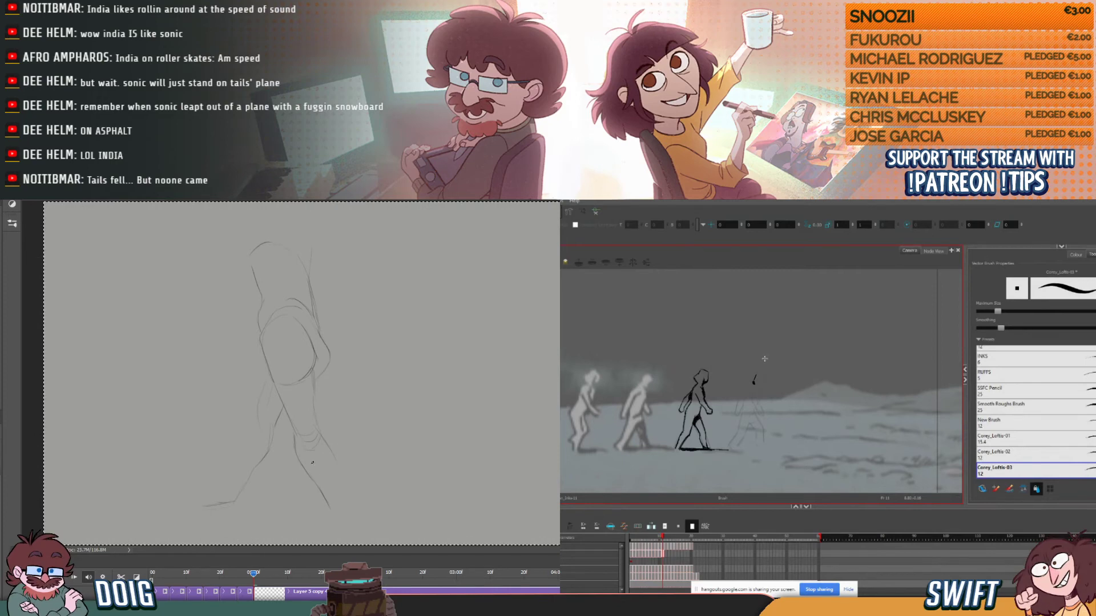
mouse_move(319, 489)
mouse_down()
mouse_move(342, 518)
mouse_move(344, 501)
mouse_up()
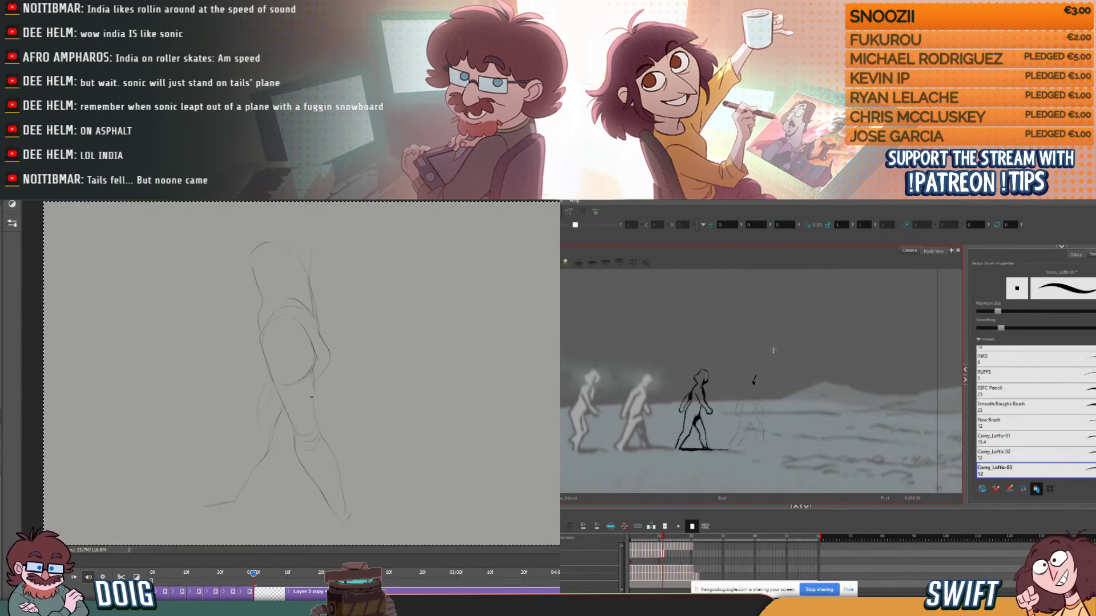
drag(314, 377, 314, 401)
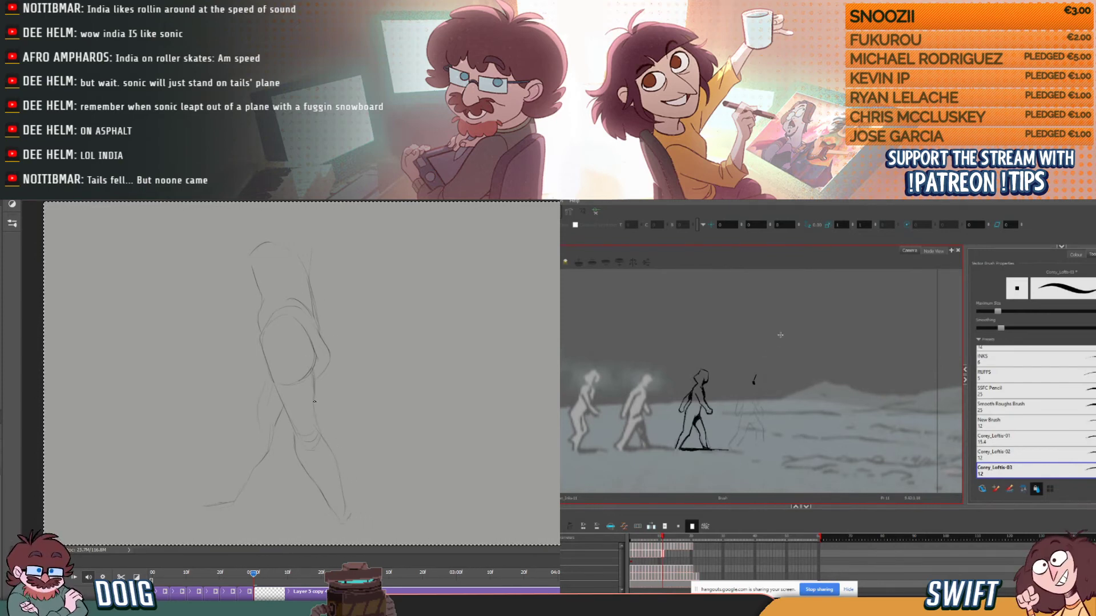
- Ink the back and top of the fourth figure's head in Harmony, comparing it with the neighbouring frame
key(.)
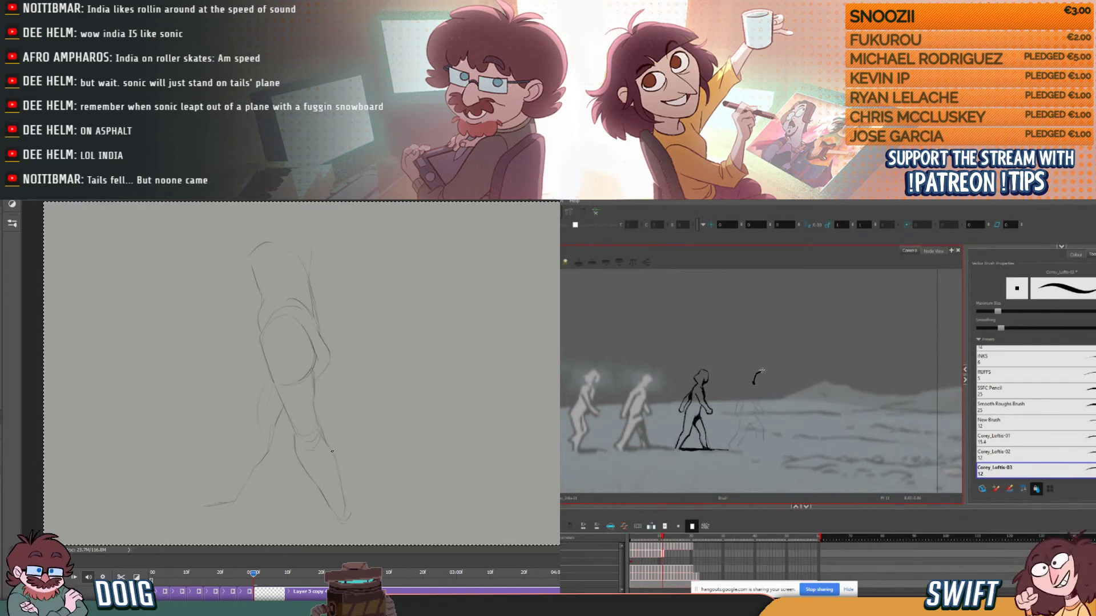
key(.)
key(comma)
key(period)
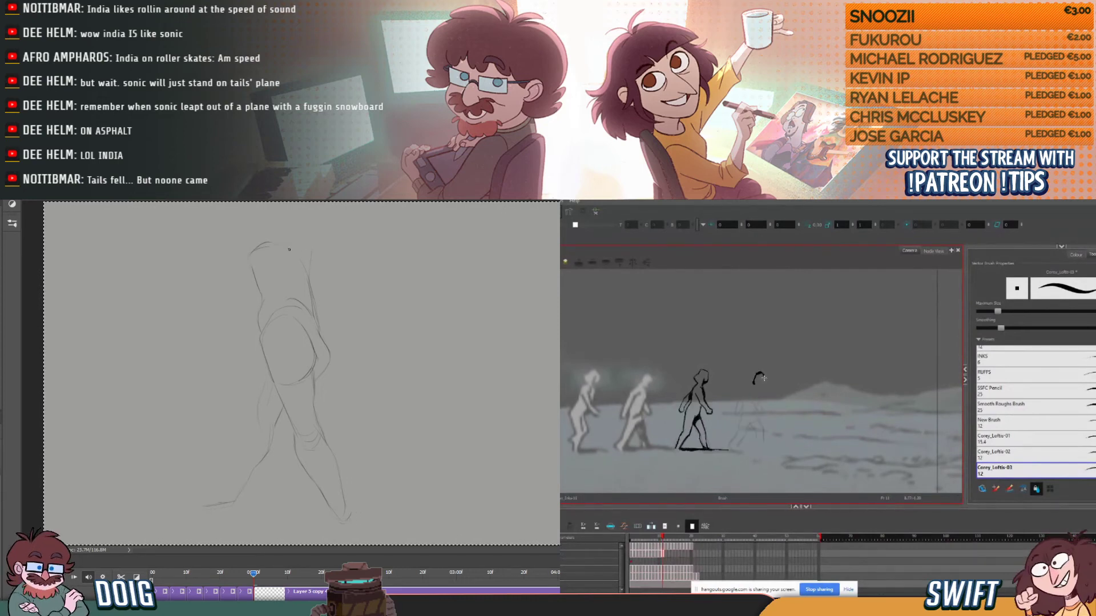
key(comma)
key(period)
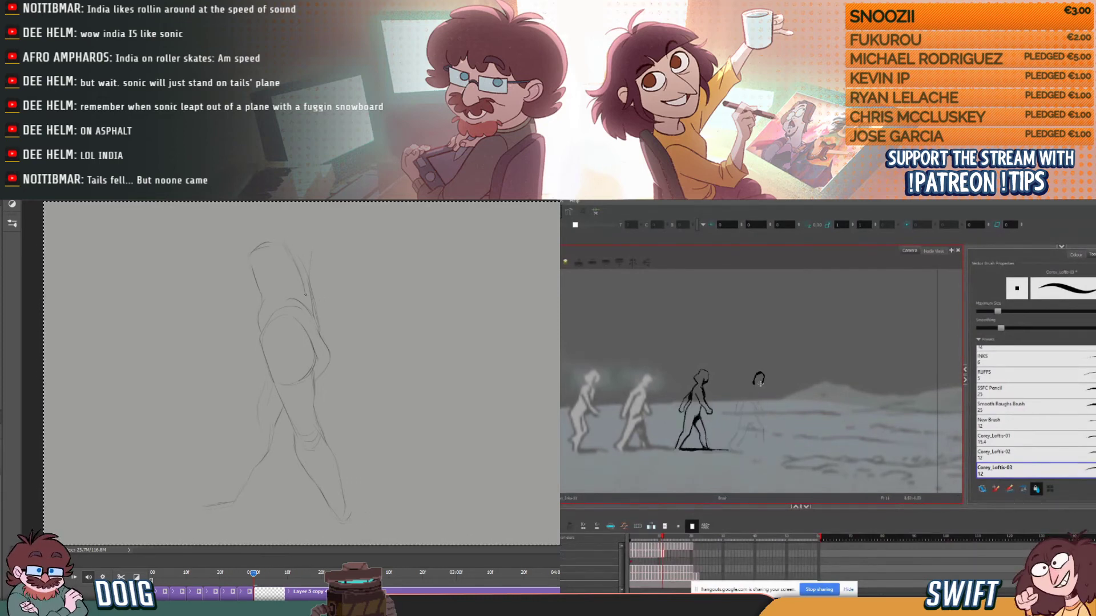
key(comma)
key(period)
key(comma)
key(period)
key(comma)
key(period)
- Clean up the fourth figure's neck and close the head outline at the face in Harmony, checking its motion
key(alt+e)
drag(752, 384, 755, 391)
key(comma)
key(period)
key(comma)
key(period)
key(comma)
key(period)
key(comma)
key(period)
key(comma)
key(period)
drag(761, 376, 758, 374)
- Scale down the walking pose sketch in Photoshop and shift it lower on the canvas with Free Transform
key(ctrl+t)
key(comma)
key(period)
key(comma)
key(period)
key(Escape)
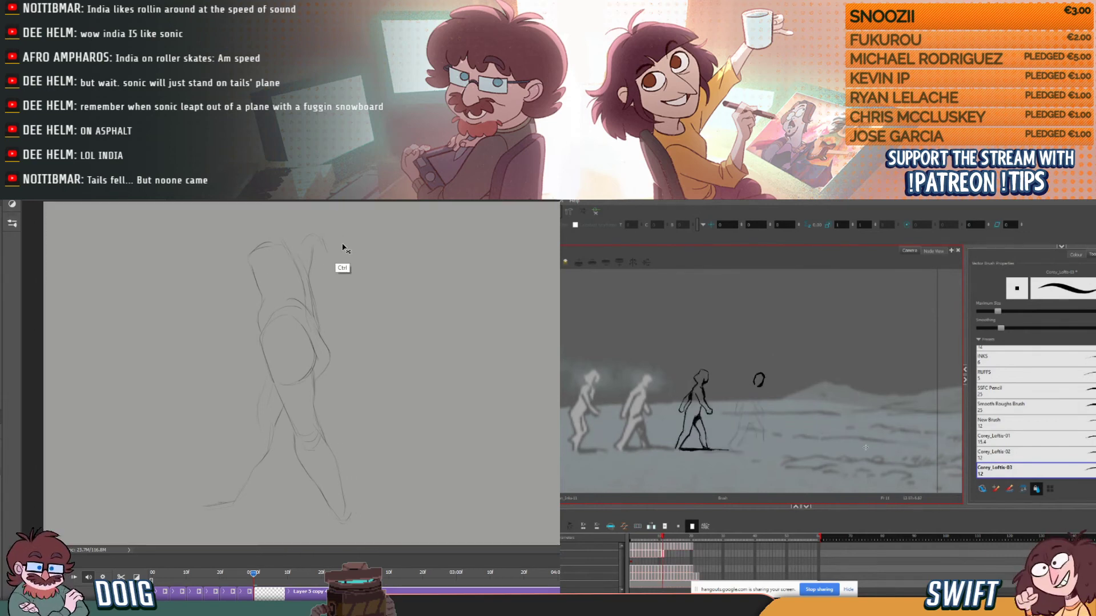
key(ctrl+t)
drag(349, 234, 341, 251)
key(comma)
drag(341, 252, 334, 265)
drag(286, 329, 293, 322)
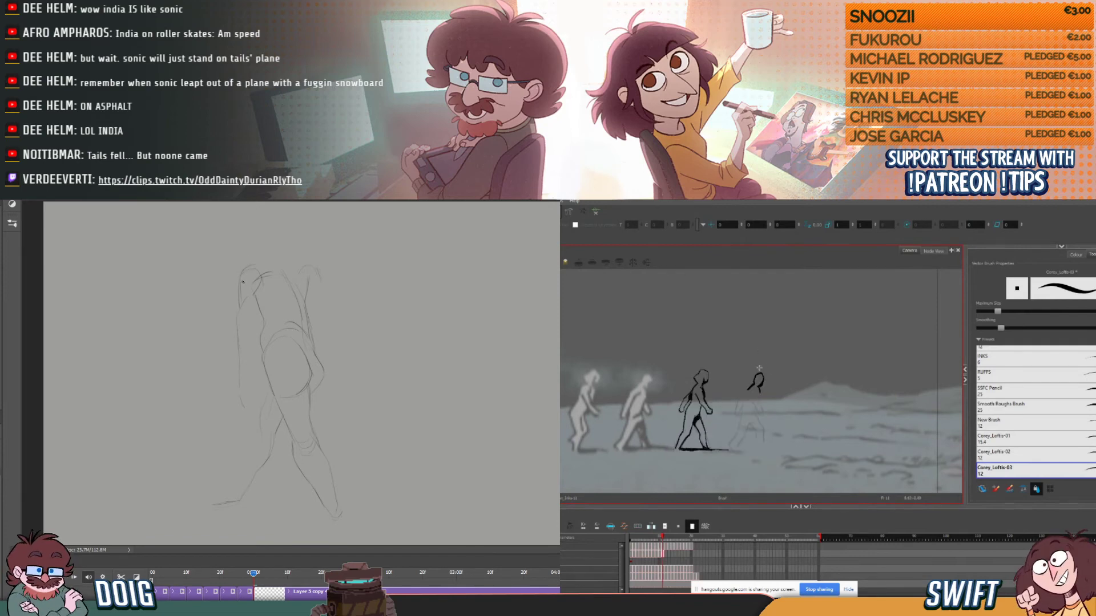
- Ink the fourth figure's shoulder, chest and arm in Harmony, and sketch the new pose's head in Photoshop
click(752, 388)
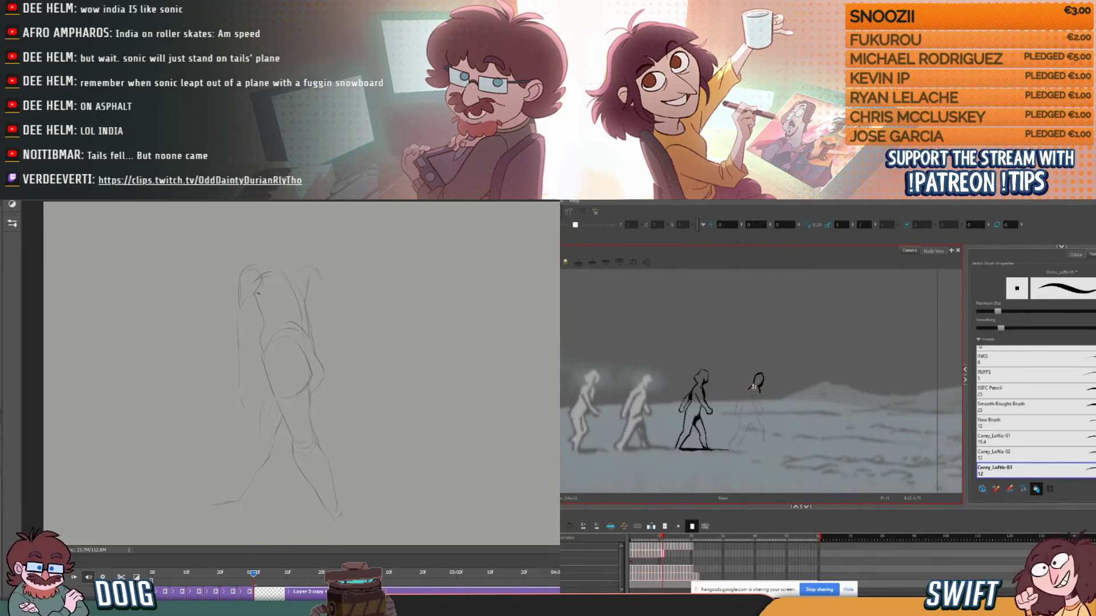
click(753, 399)
click(752, 389)
key(alt+b)
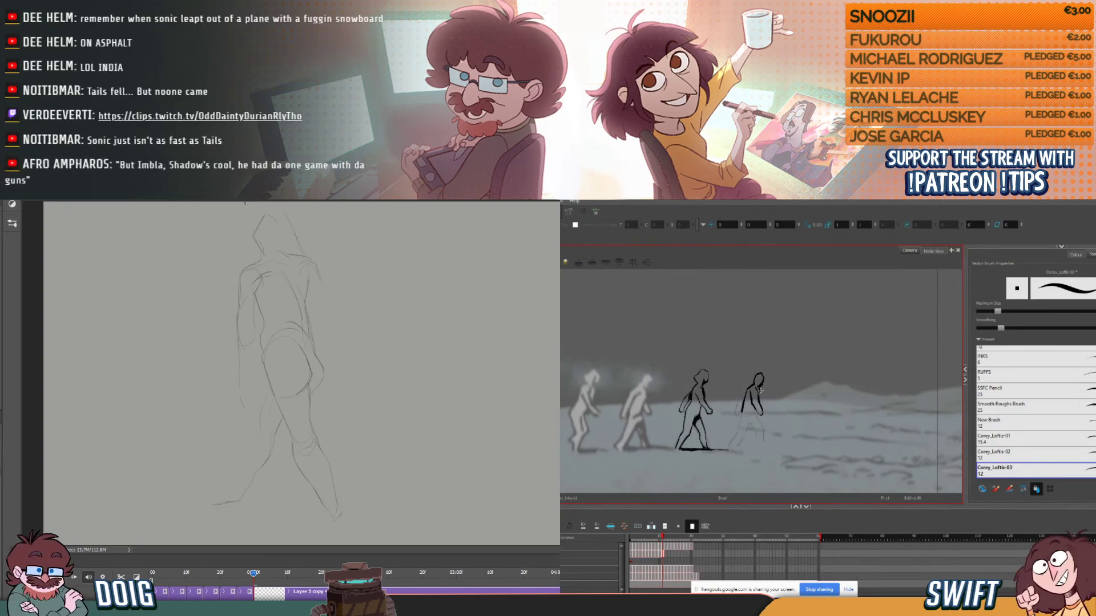
mouse_move(254, 229)
mouse_down()
mouse_move(269, 210)
mouse_move(288, 216)
mouse_up()
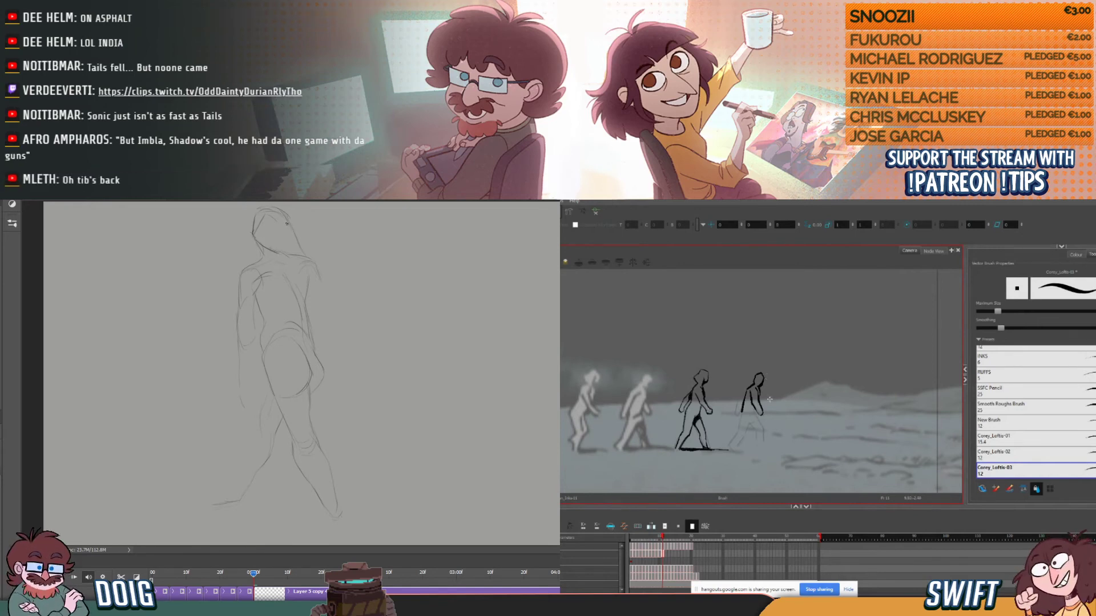
- Scale the whole walking pose sketch down slightly in Photoshop, and recheck the fourth figure across frames in Harmony
key(ctrl)
key(comma)
key(period)
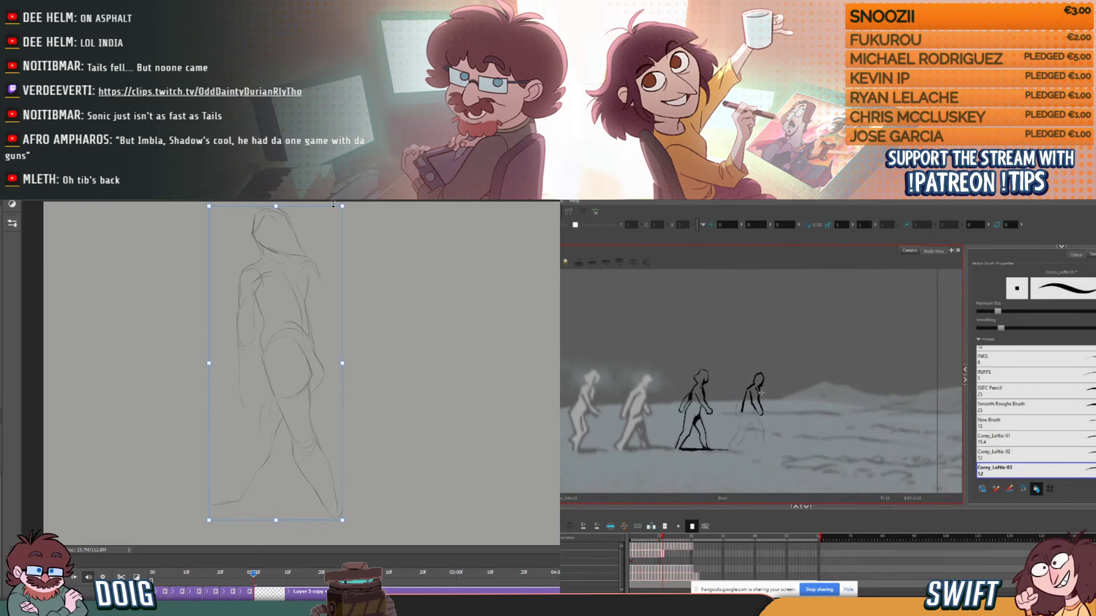
drag(342, 205, 335, 223)
key(comma)
key(period)
key(comma)
key(period)
key(comma)
key(period)
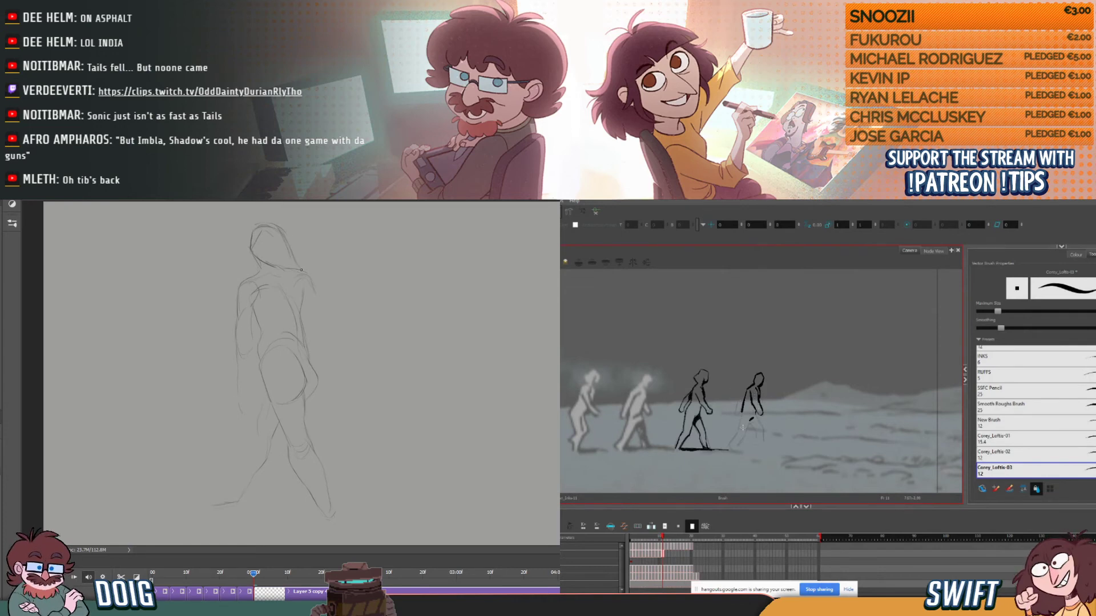
- Ink the back of the fourth figure's trailing leg from hip to ankle in Harmony, matching the neighbouring frame
drag(738, 432, 742, 409)
key(ctrl+z)
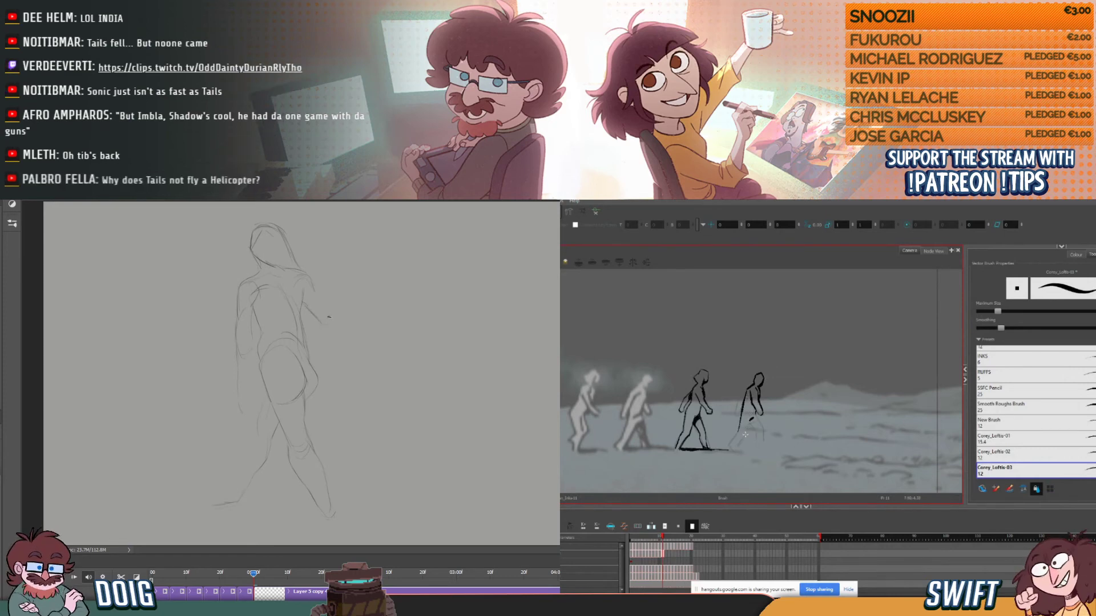
key(comma)
key(period)
key(comma)
key(period)
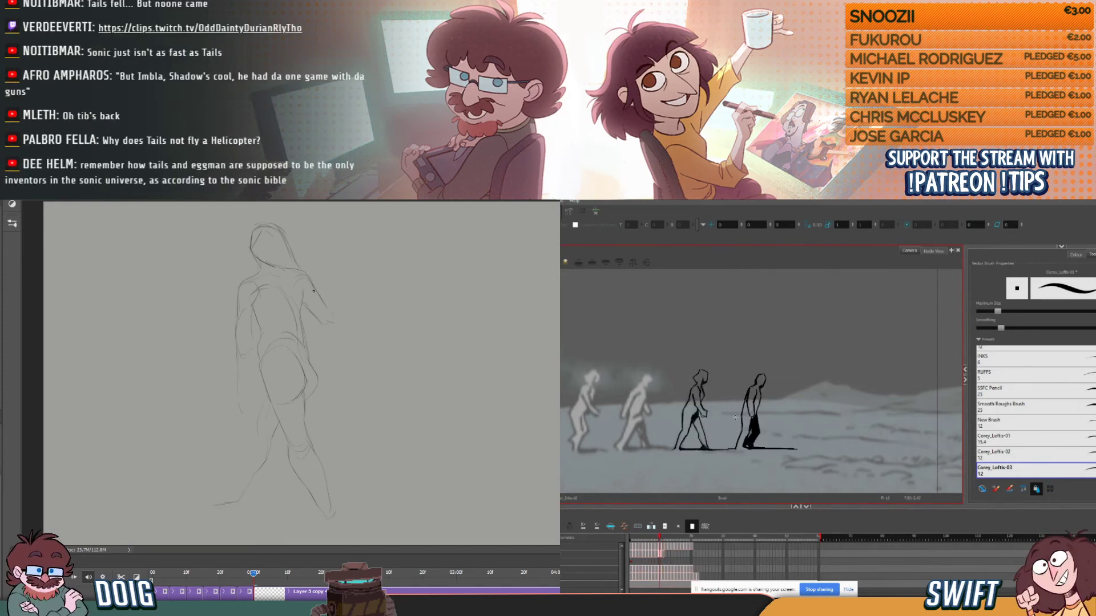
drag(728, 445, 740, 432)
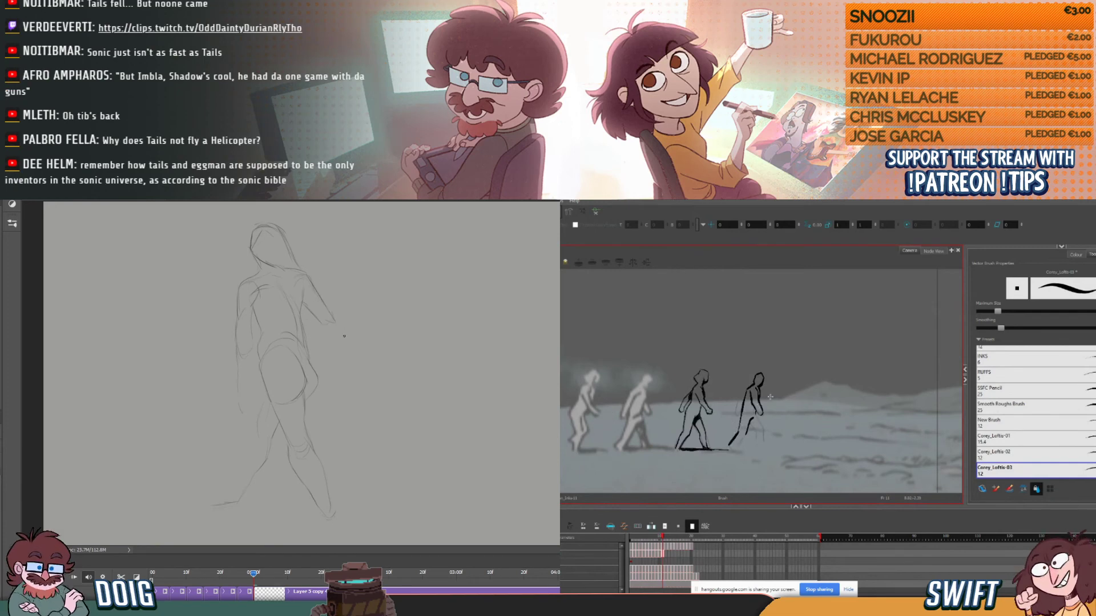
- Sketch both forearms of the new walking pose in Photoshop, and touch up the fourth figure's waist in Harmony
drag(331, 336, 349, 369)
key(comma)
key(period)
drag(236, 350, 241, 382)
drag(751, 401, 758, 411)
key(comma)
key(period)
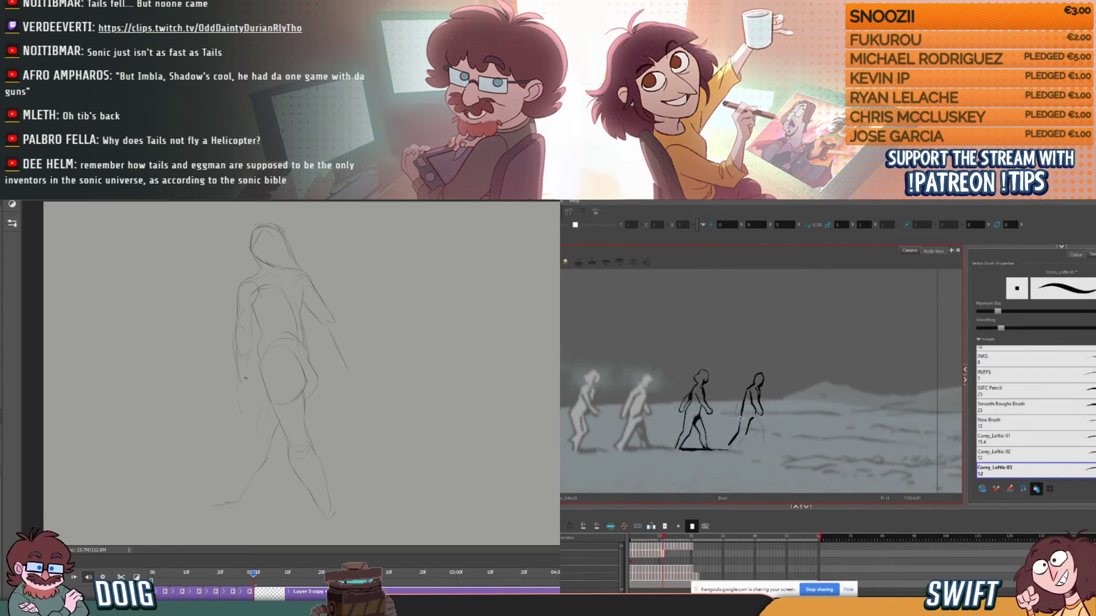
key(comma)
key(period)
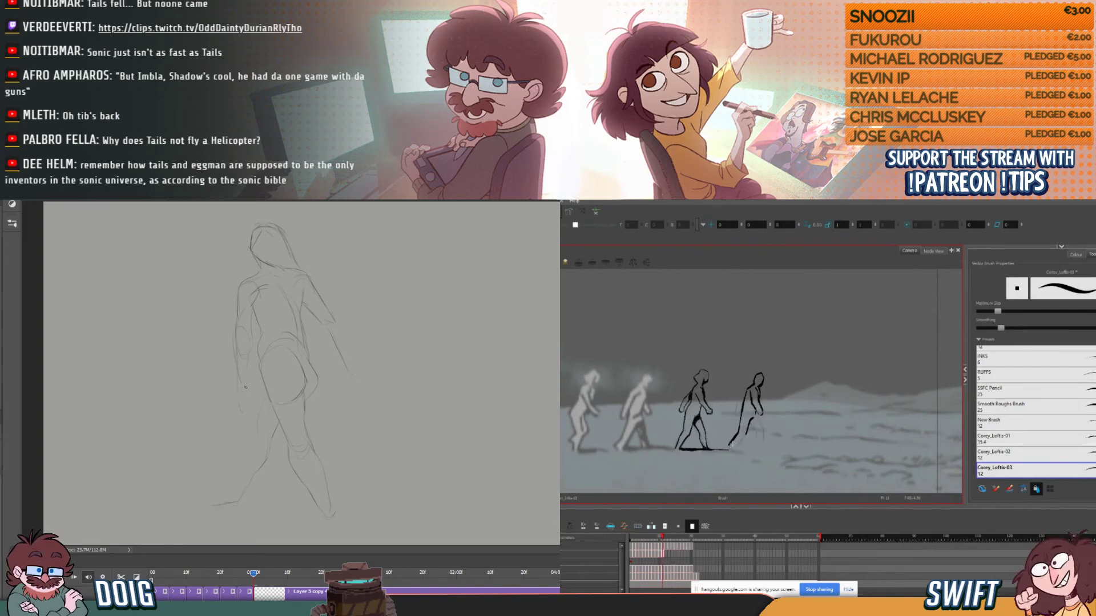
- Ink the trailing foot and front of the calf on the fourth figure in Harmony, and refine the rear forearm in Photoshop
drag(729, 447, 733, 451)
drag(252, 349, 249, 386)
key(comma)
key(period)
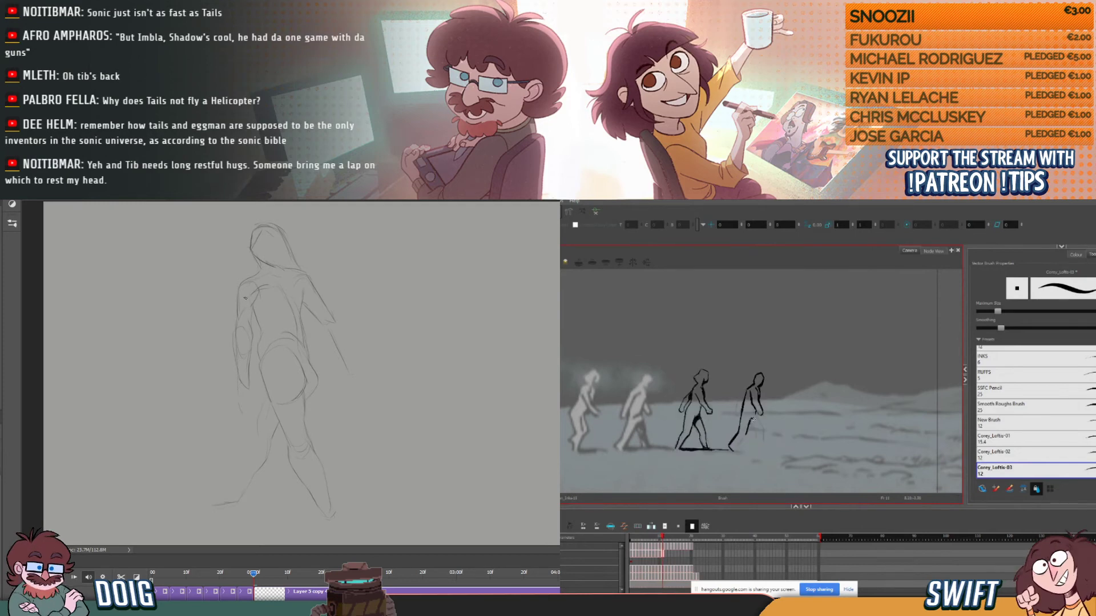
key(comma)
key(period)
drag(740, 439, 738, 448)
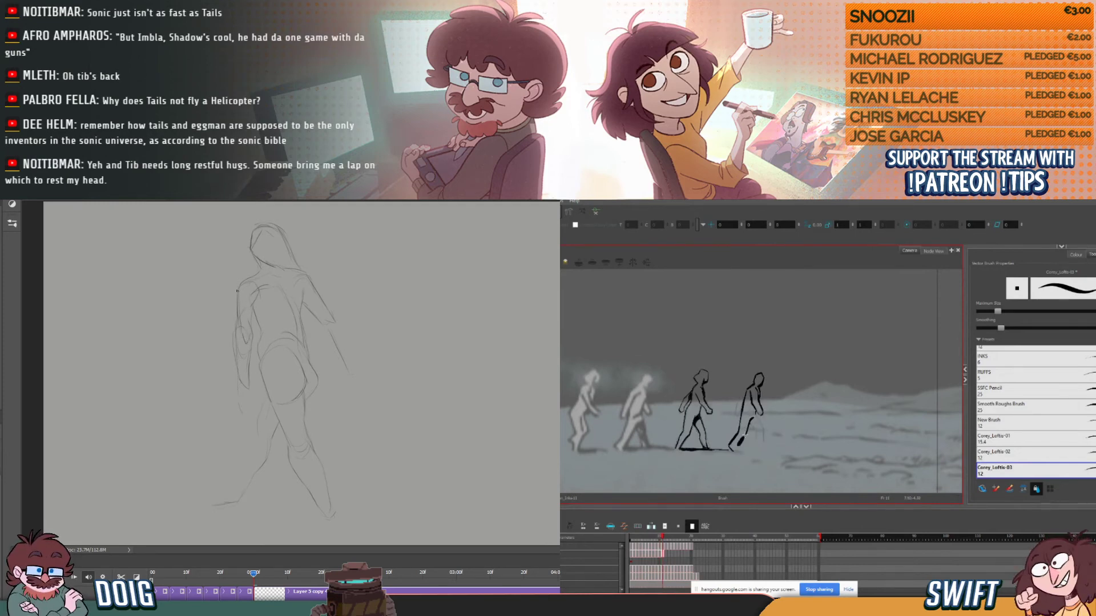
key(comma)
key(period)
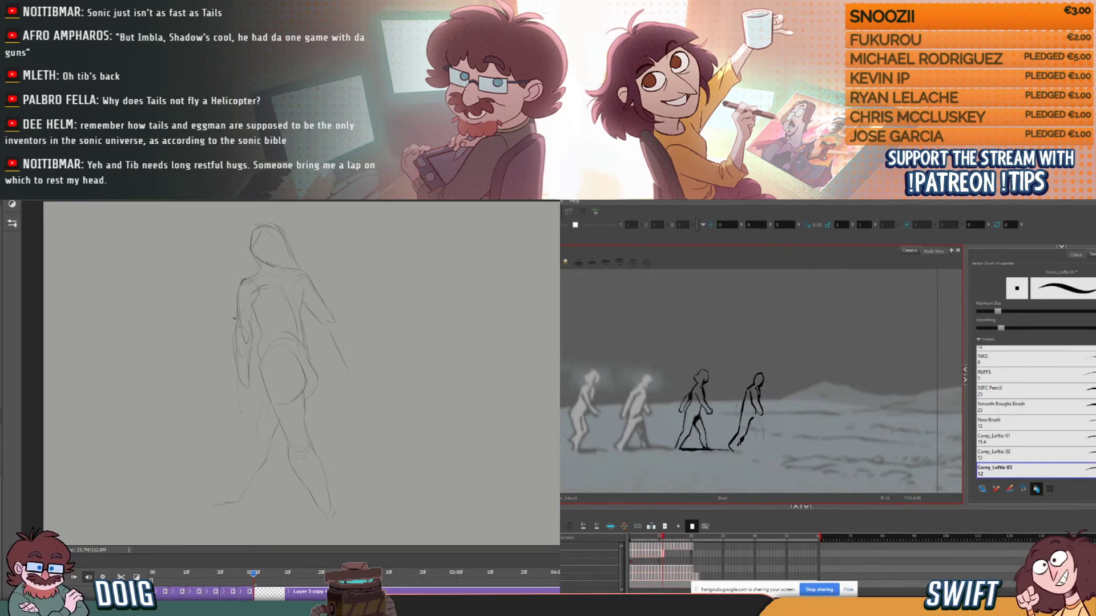
drag(742, 439, 741, 449)
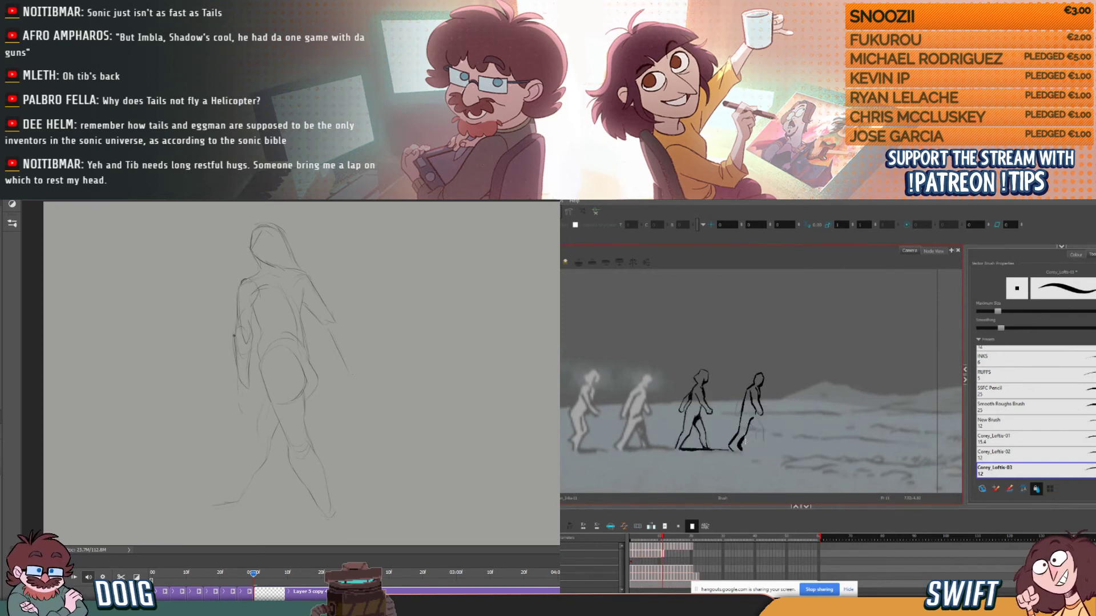
key(comma)
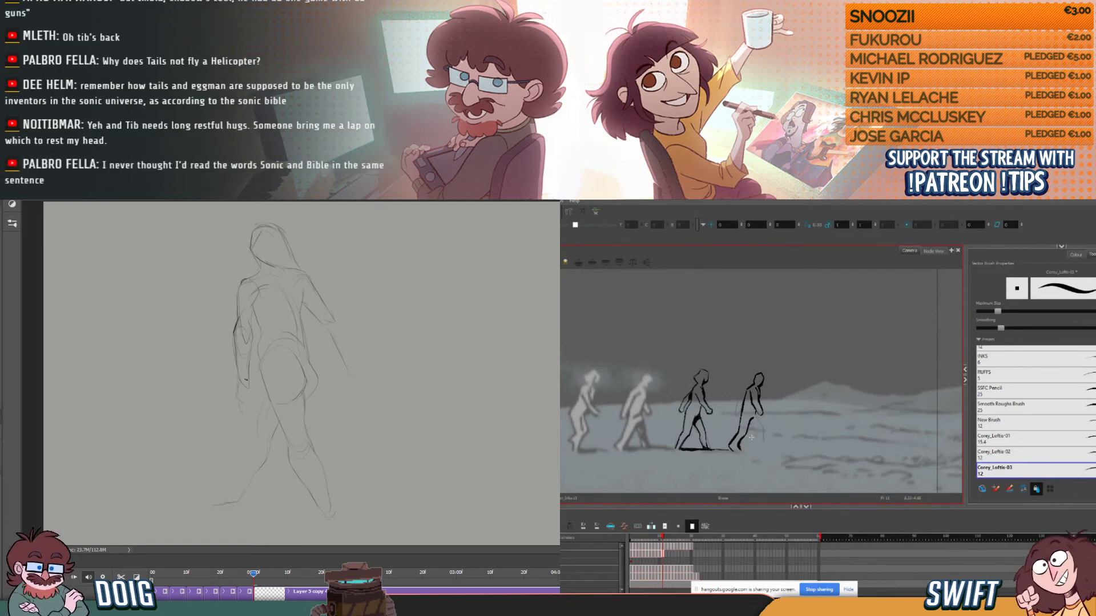
- Ink the dark thigh of the fourth figure's other leg in Harmony, comparing it with the neighbouring frame
key(comma)
key(period)
key(comma)
key(period)
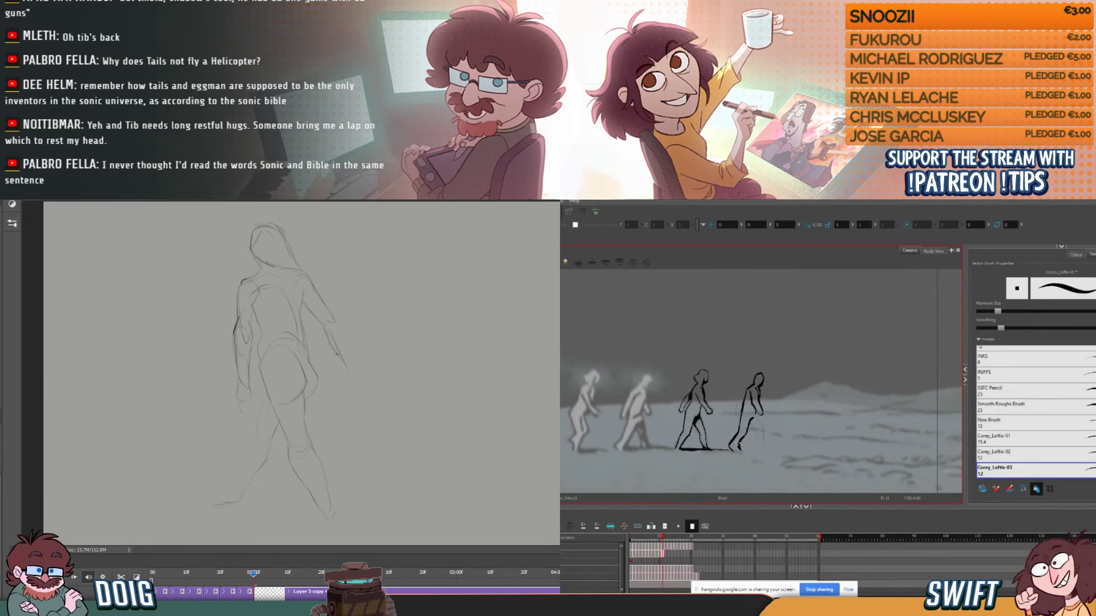
key(comma)
key(period)
key(comma)
key(period)
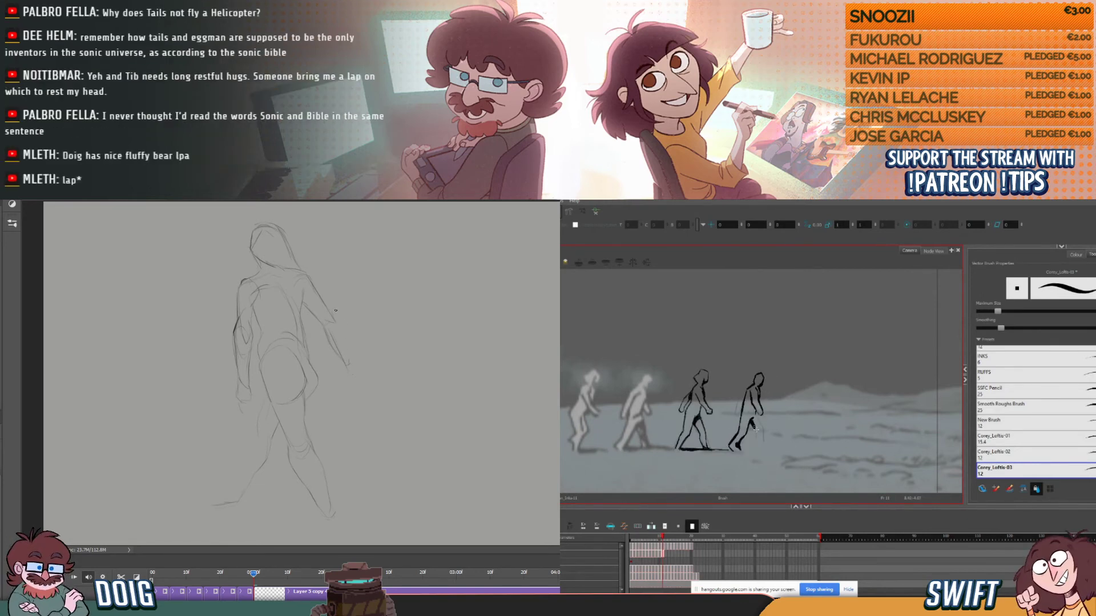
- Complete the extended forearm and hand of the Photoshop pose, and finish the fourth figure's dark leg in Harmony
drag(337, 319, 351, 362)
key(comma)
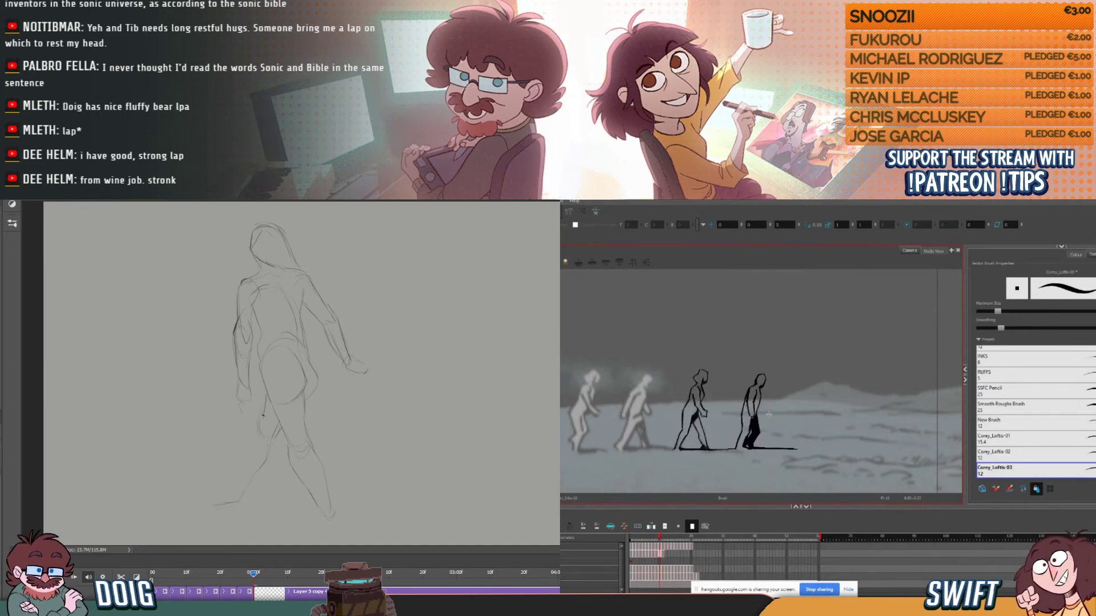
key(comma)
key(period)
key(comma)
key(period)
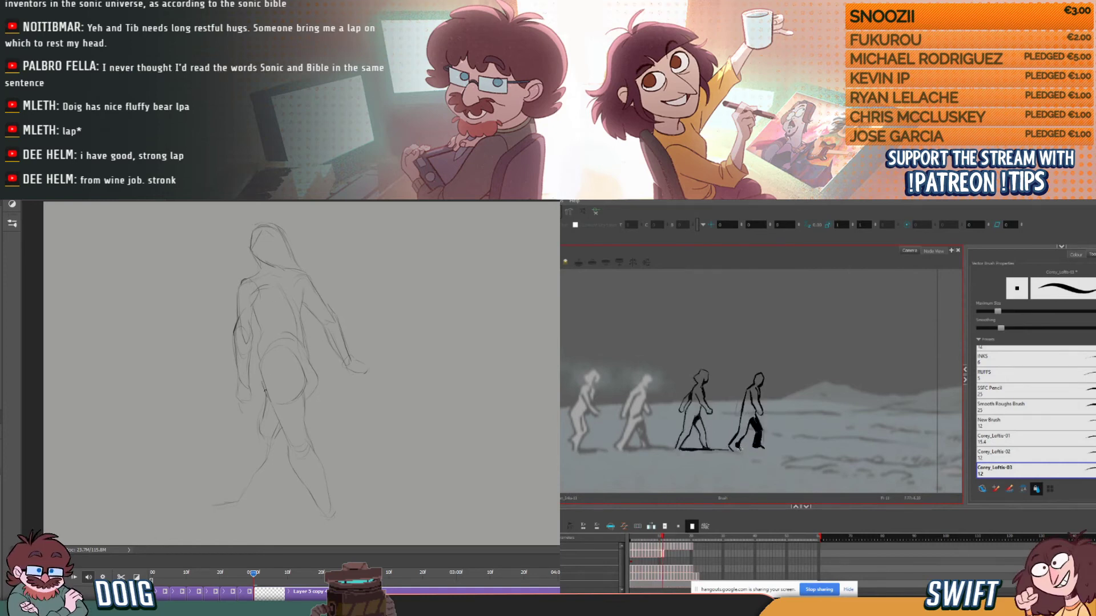
- Ink the ground shadow line extending forward from the fourth figure's feet in Harmony, matching the neighbouring frame
drag(765, 448, 796, 448)
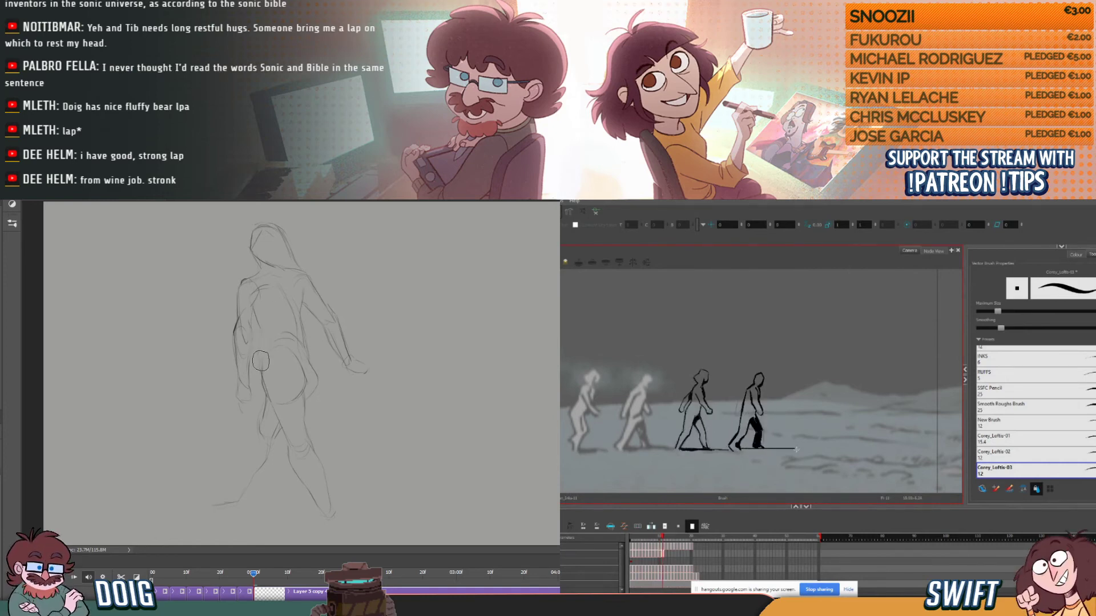
key(comma)
key(period)
key(comma)
key(period)
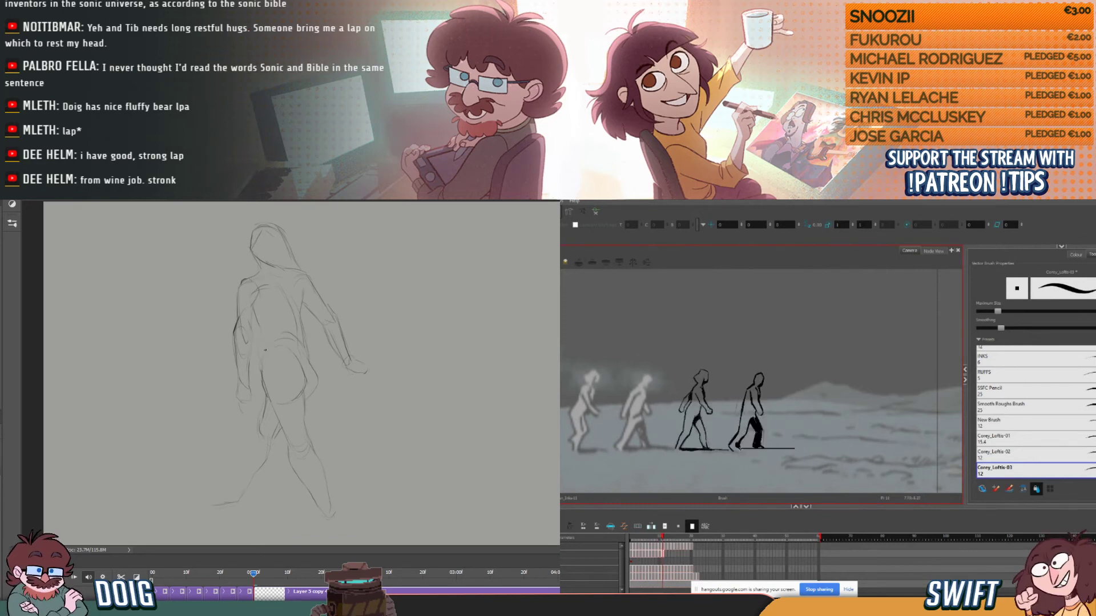
drag(763, 448, 795, 449)
click(797, 449)
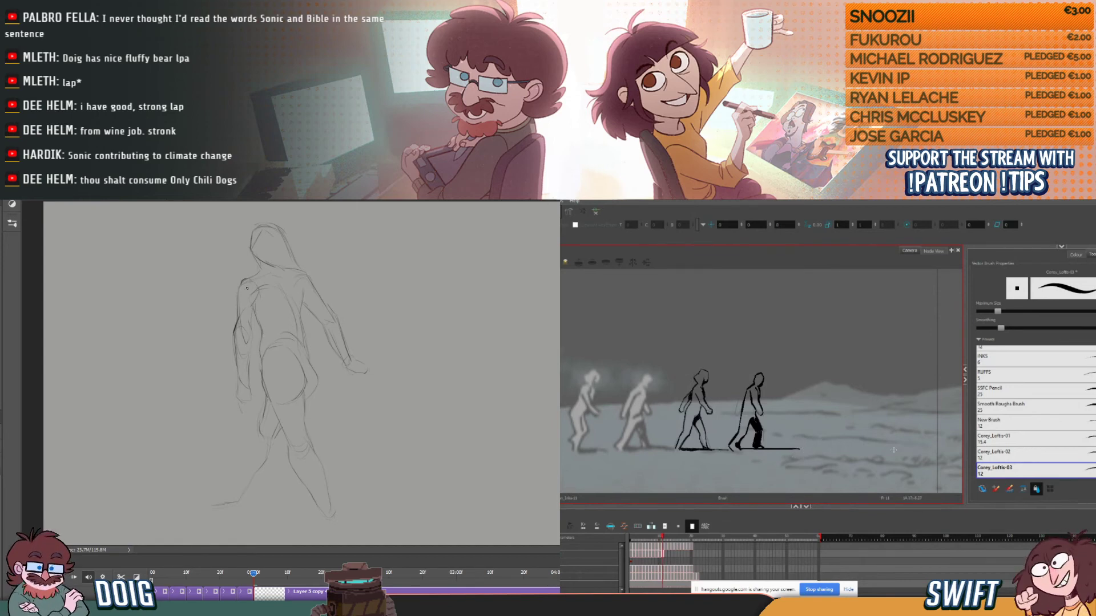
- Select the fourth figure's ground shadow line in Harmony and adjust its placement beneath the feet
click(786, 442)
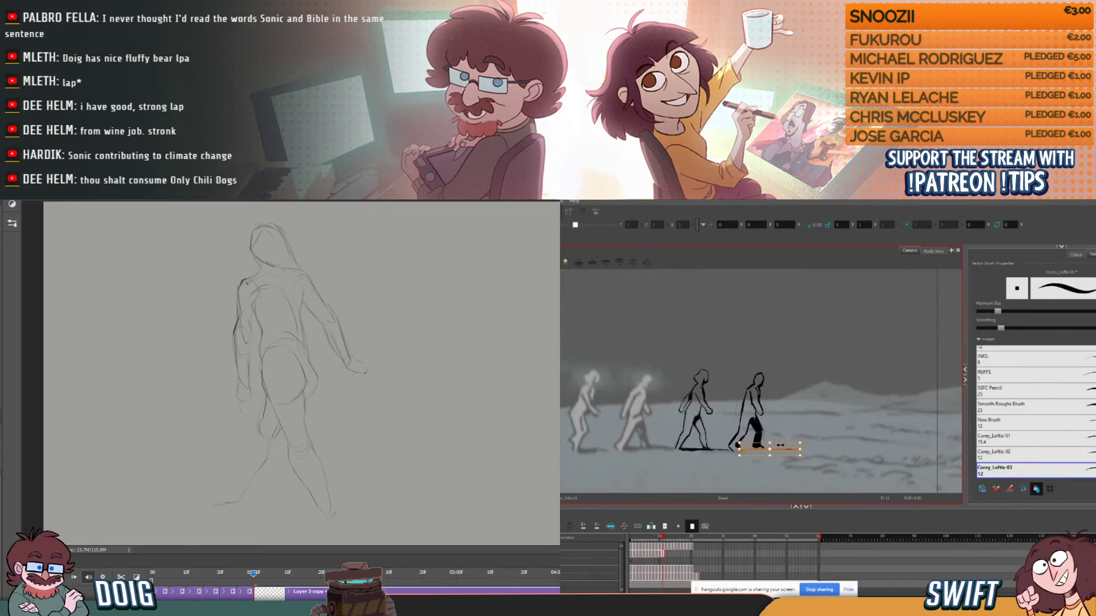
drag(801, 450, 808, 442)
click(819, 430)
key(comma)
key(comma)
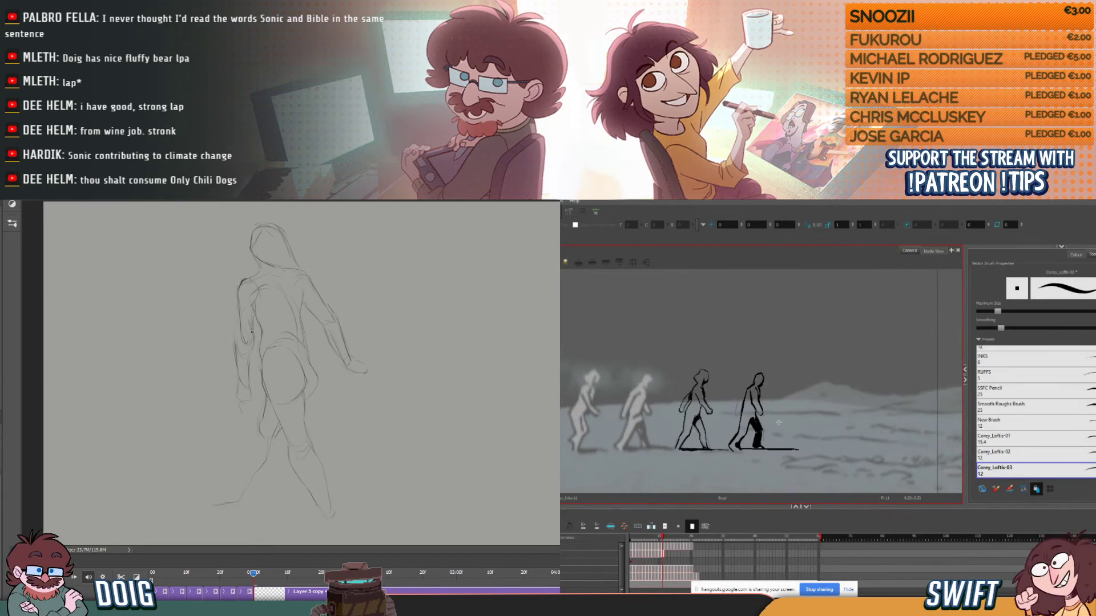
click(768, 450)
drag(810, 437, 808, 436)
key(alt+b)
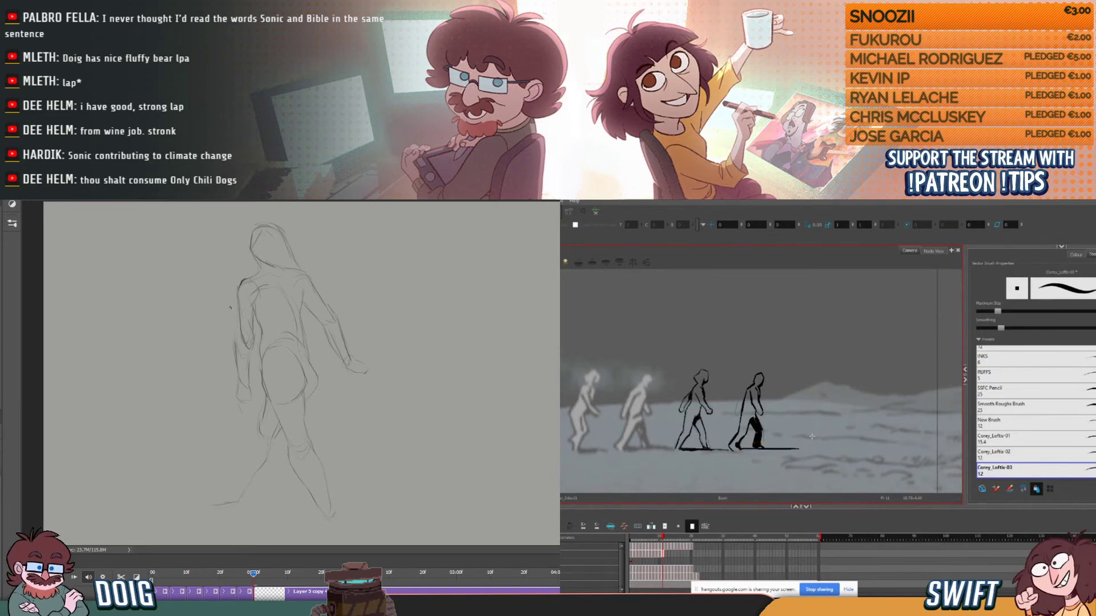
- Examine the fourth figure's finished inked pose against the preceding and following frames in Harmony
key(comma)
key(period)
key(comma)
key(period)
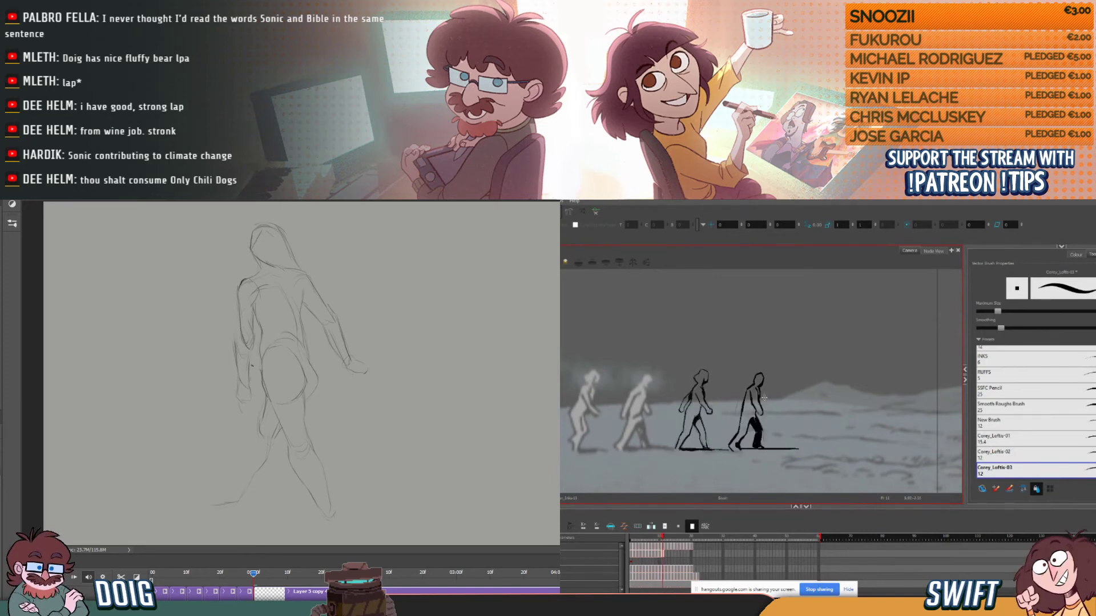
key(period)
key(comma)
key(comma)
key(period)
key(period)
- Touch up the fourth figure's dark leg in Harmony, and redraw the rear arm, back foot and calf of the Photoshop pose
key(comma)
key(period)
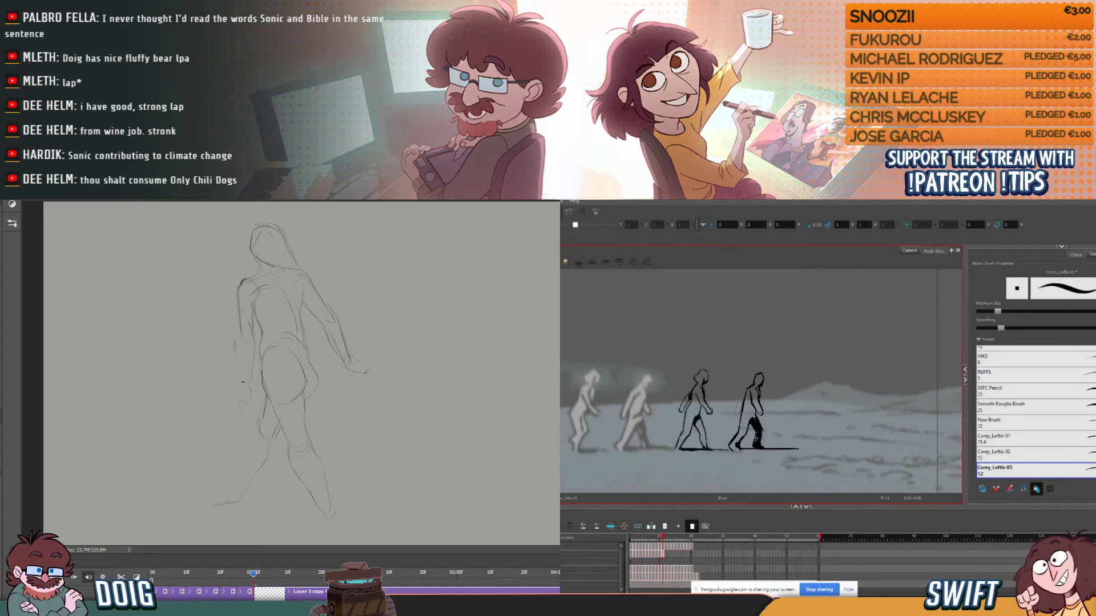
drag(759, 432, 764, 425)
key(comma)
key(period)
drag(239, 329, 236, 349)
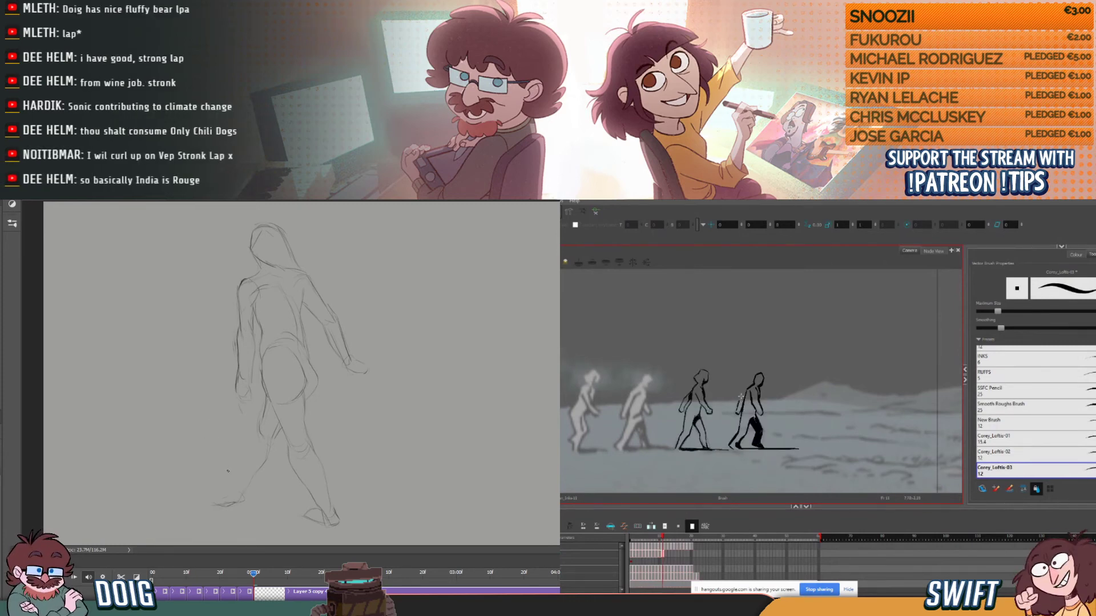
mouse_move(242, 498)
mouse_down()
mouse_move(232, 480)
mouse_move(216, 505)
mouse_up()
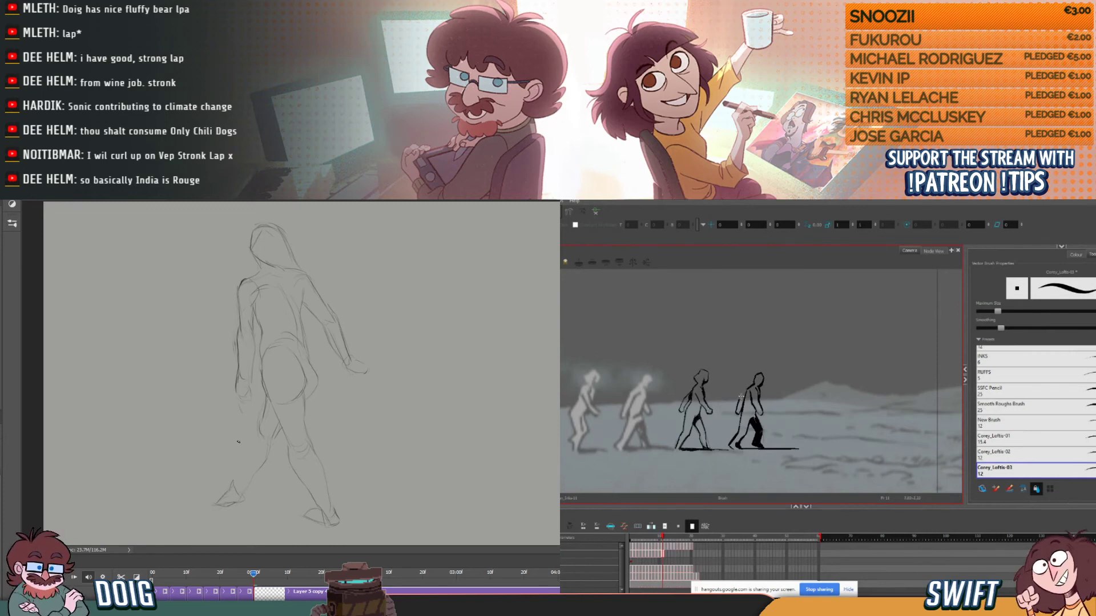
mouse_move(242, 472)
mouse_down()
mouse_move(234, 486)
mouse_move(258, 425)
mouse_up()
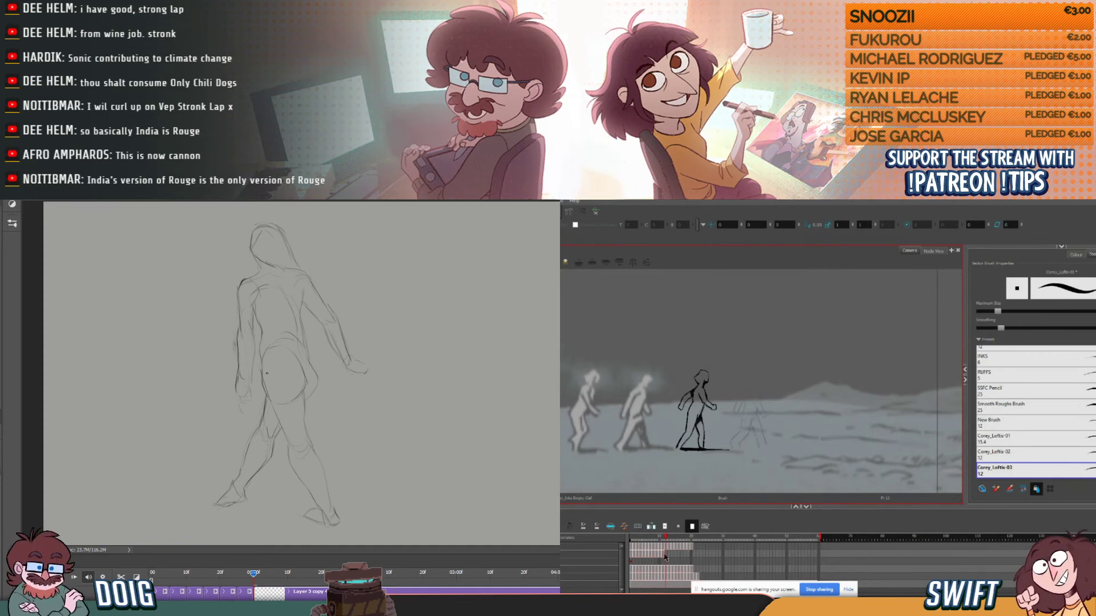
- Copy the fourth figure's inked cycle drawings from the second frame onward in Harmony and paste them after the last inked frame
click(631, 558)
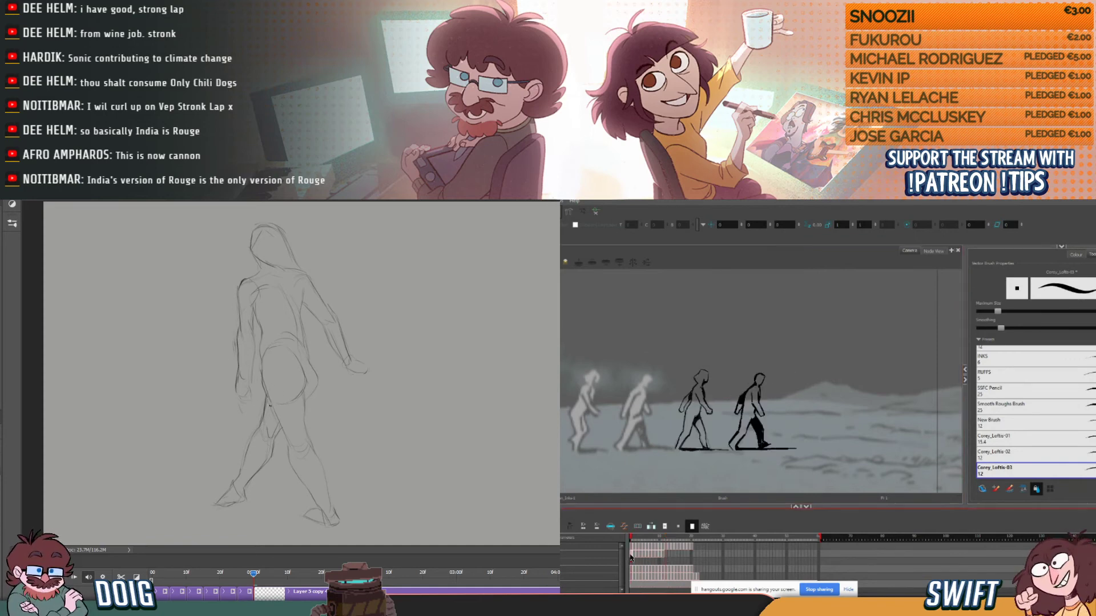
click(667, 558)
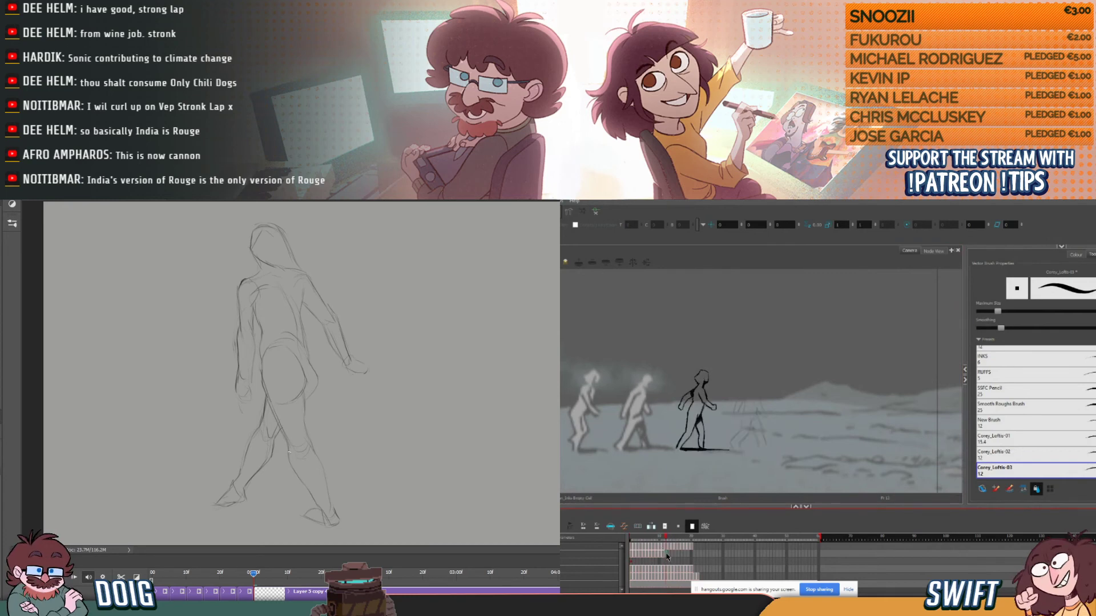
click(665, 558)
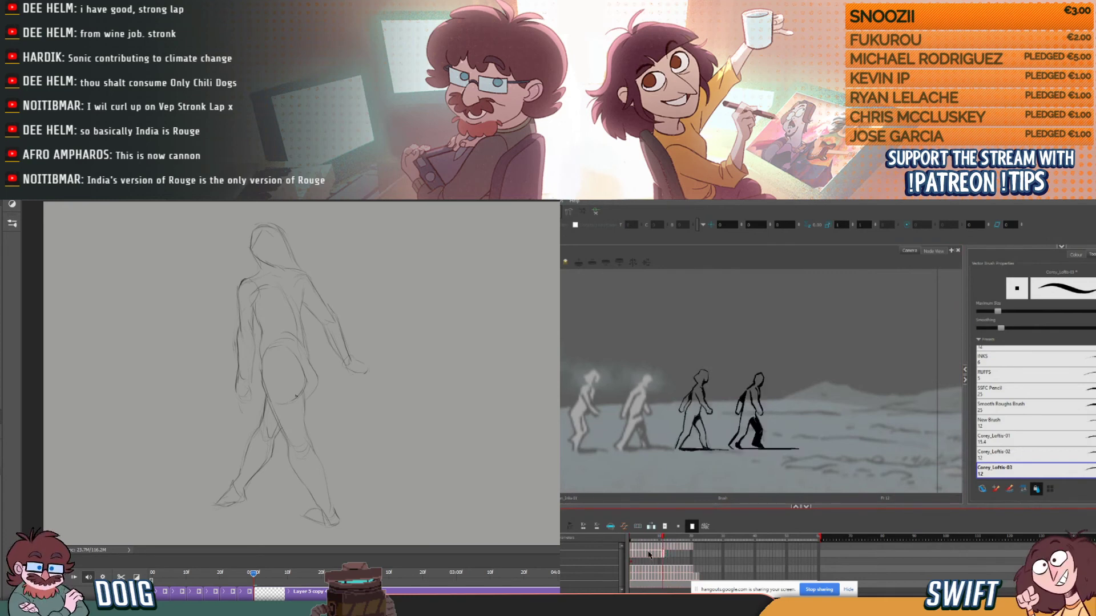
click(632, 558)
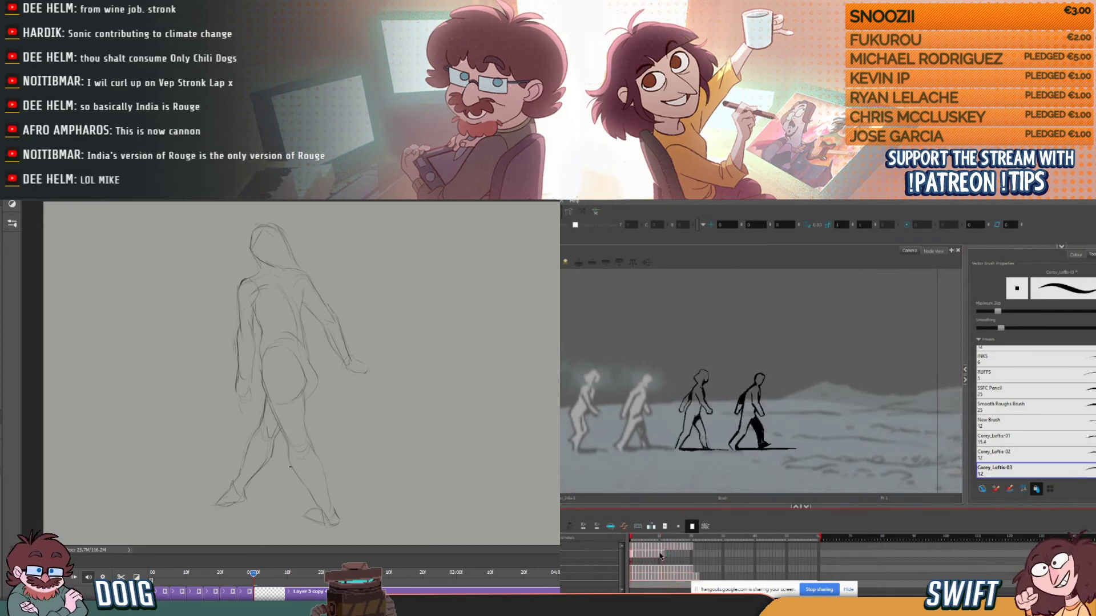
click(635, 557)
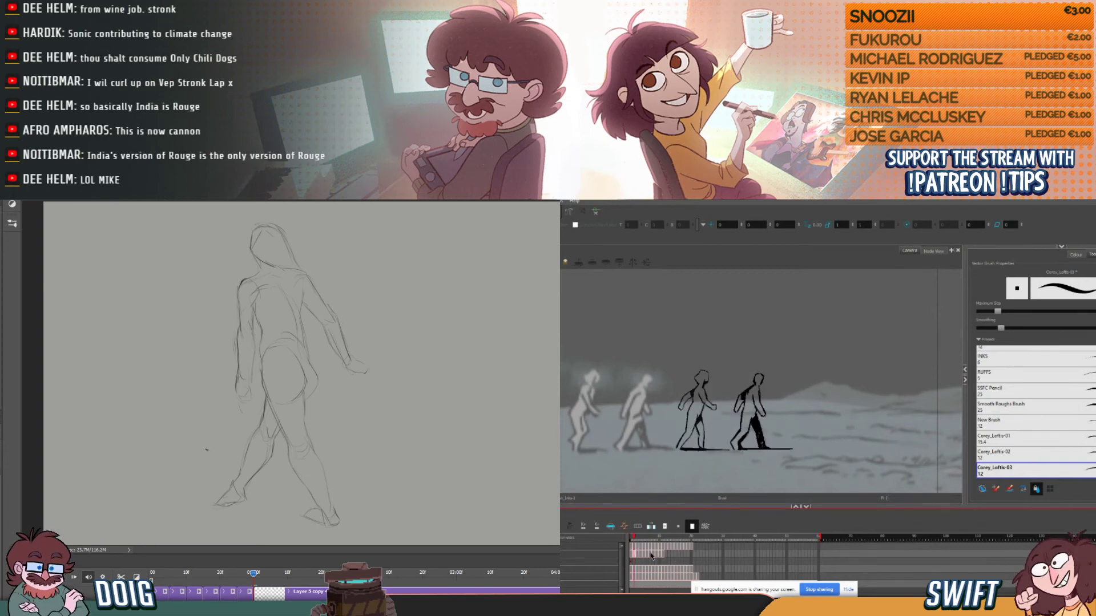
shift+click(662, 553)
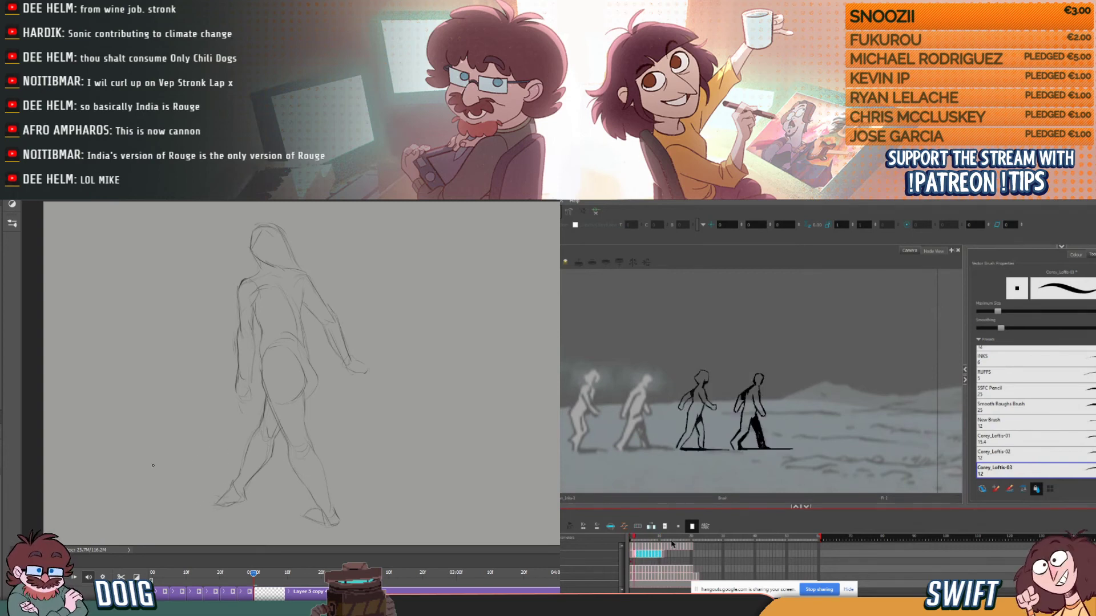
click(667, 553)
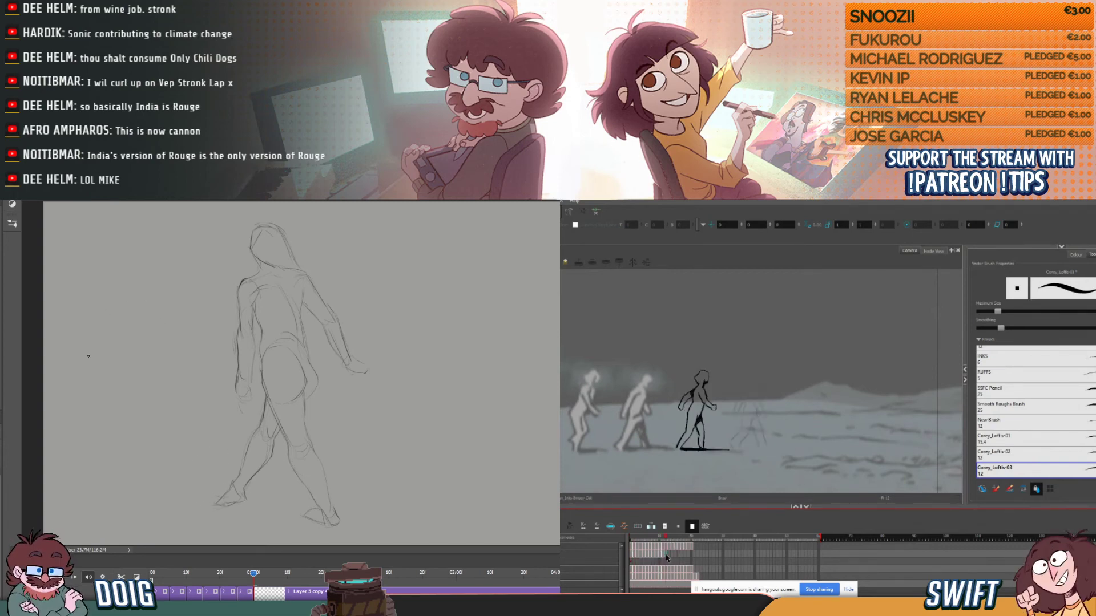
- Handwrite the quoted note "I WOULD NEVER" beside the figure sketch in Photoshop
click(633, 552)
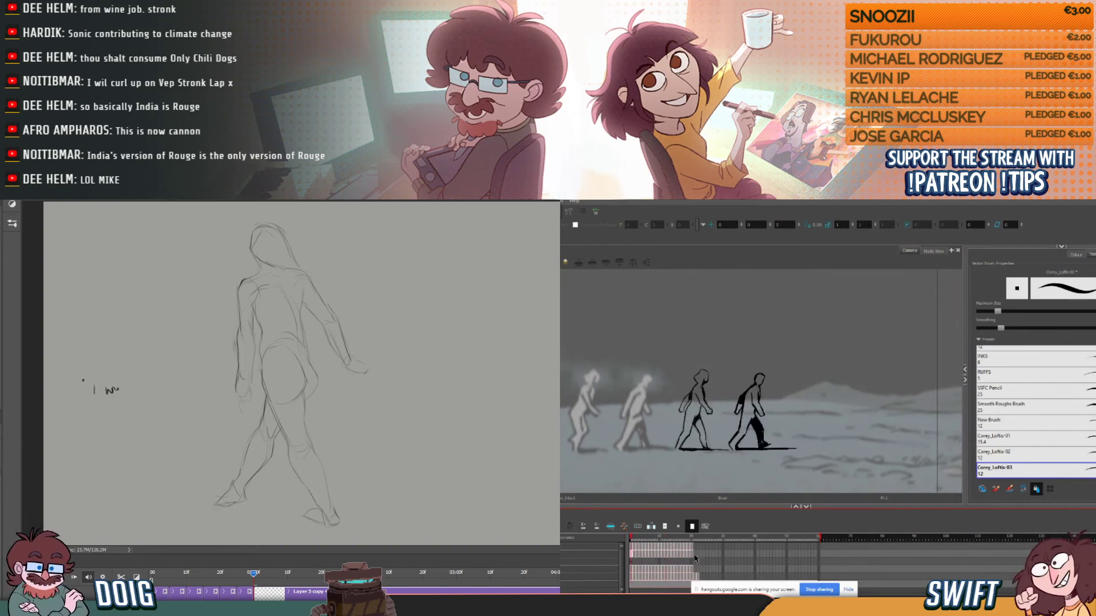
click(695, 551)
drag(146, 386, 152, 380)
drag(153, 381, 162, 378)
drag(163, 377, 166, 382)
drag(696, 553, 699, 553)
drag(169, 376, 175, 381)
drag(182, 368, 182, 371)
key(bracketleft)
key(Delete)
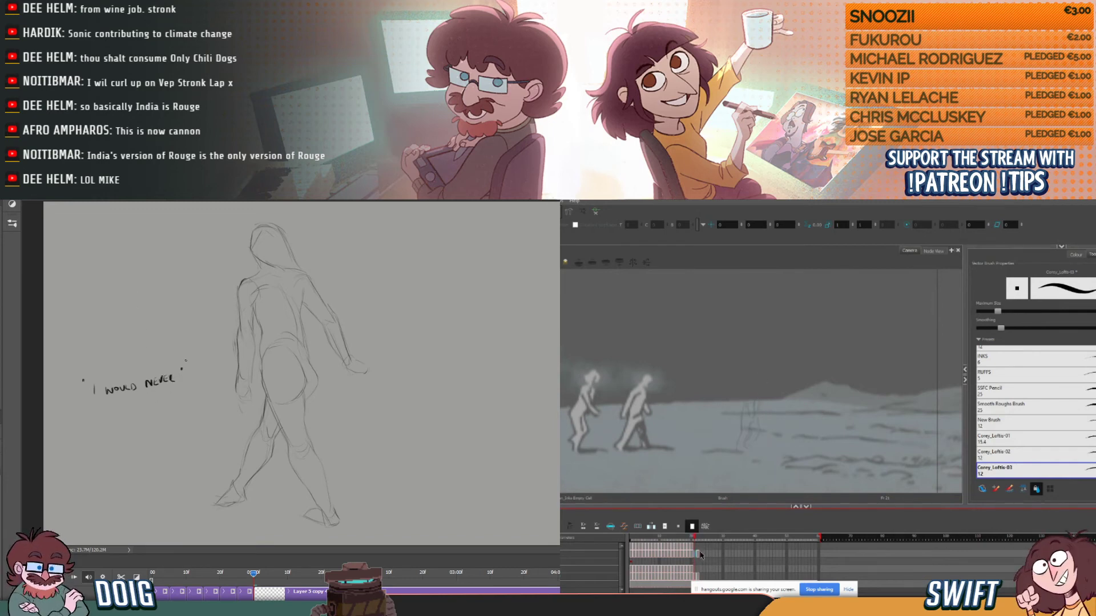
- Select the handwritten note beside the Photoshop figure and delete it
key(ctrl+z)
key(m)
click(691, 555)
drag(72, 347, 197, 408)
click(687, 555)
click(183, 384)
key(Delete)
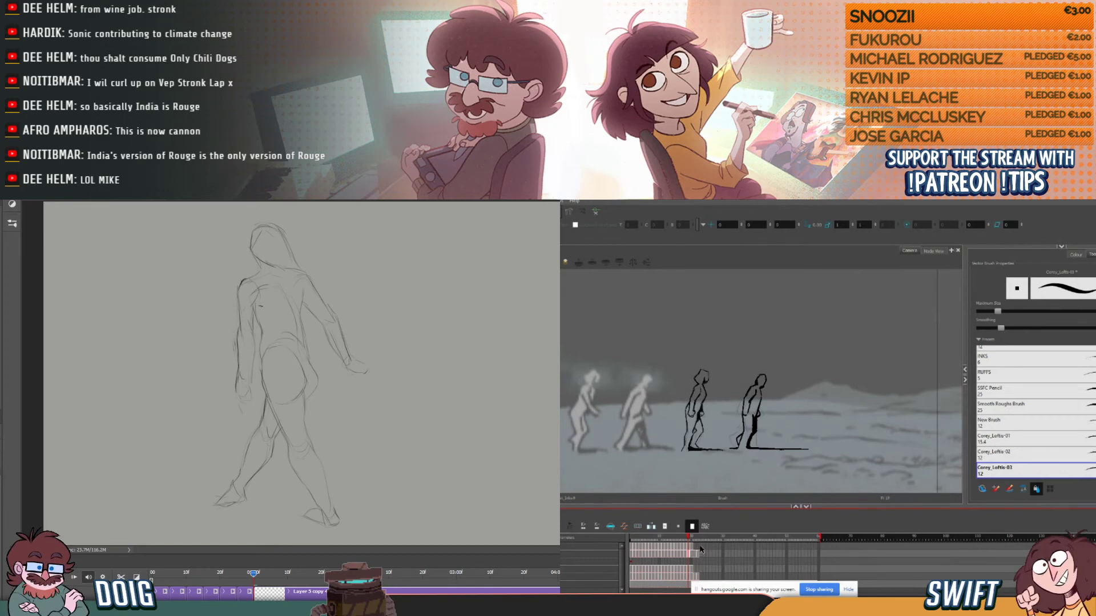
- Clear the fourth figure's repeated stride drawing from its Harmony frame, and flip between the neighbouring frames to compare poses
click(687, 537)
drag(686, 537, 679, 540)
key(e)
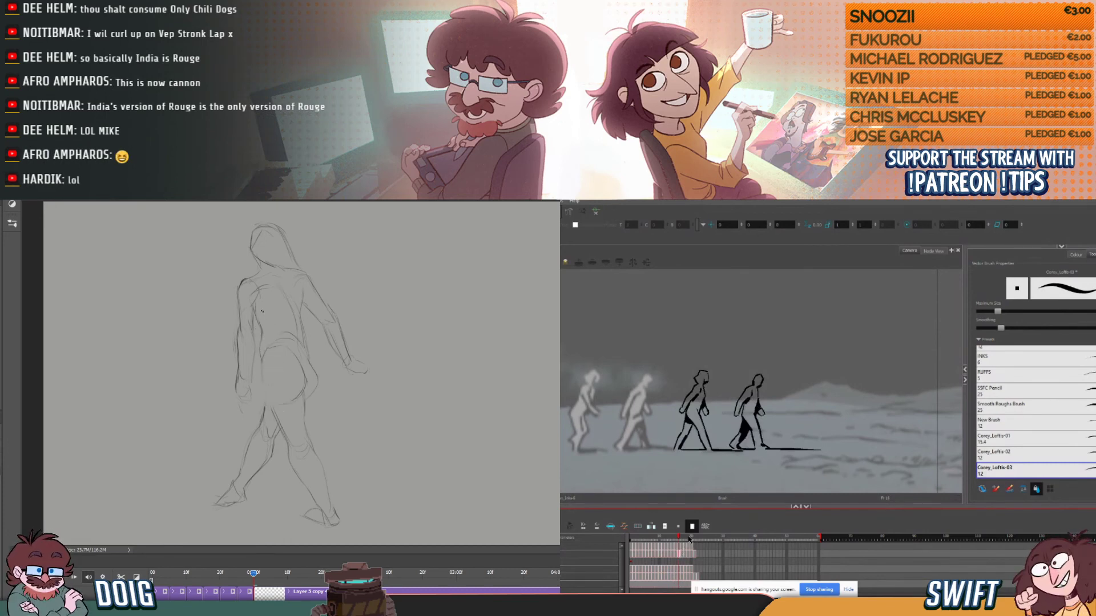
key(plus)
click(683, 555)
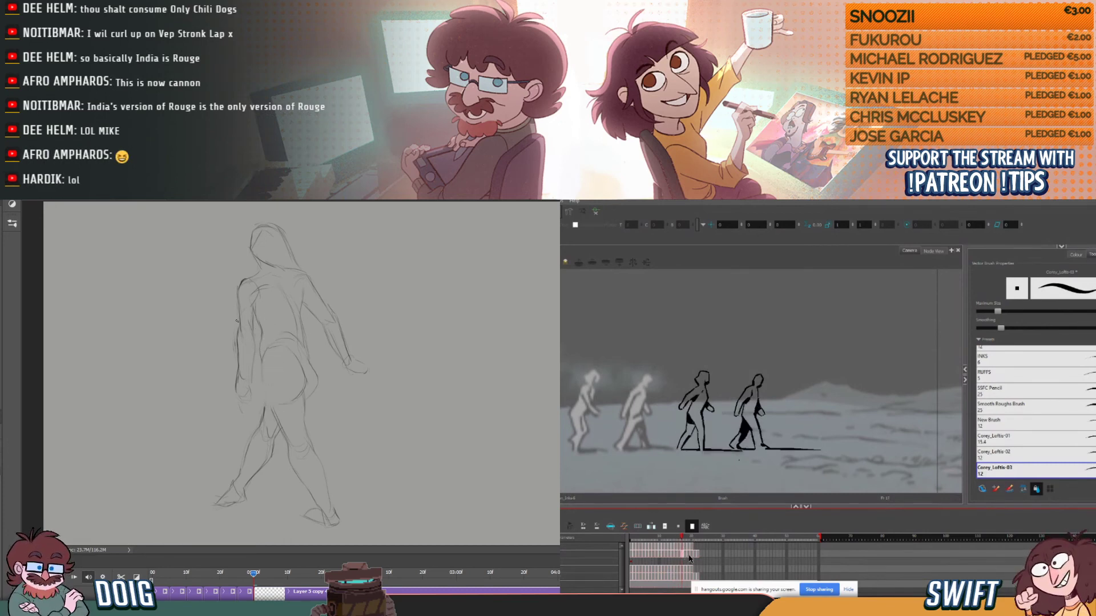
click(680, 554)
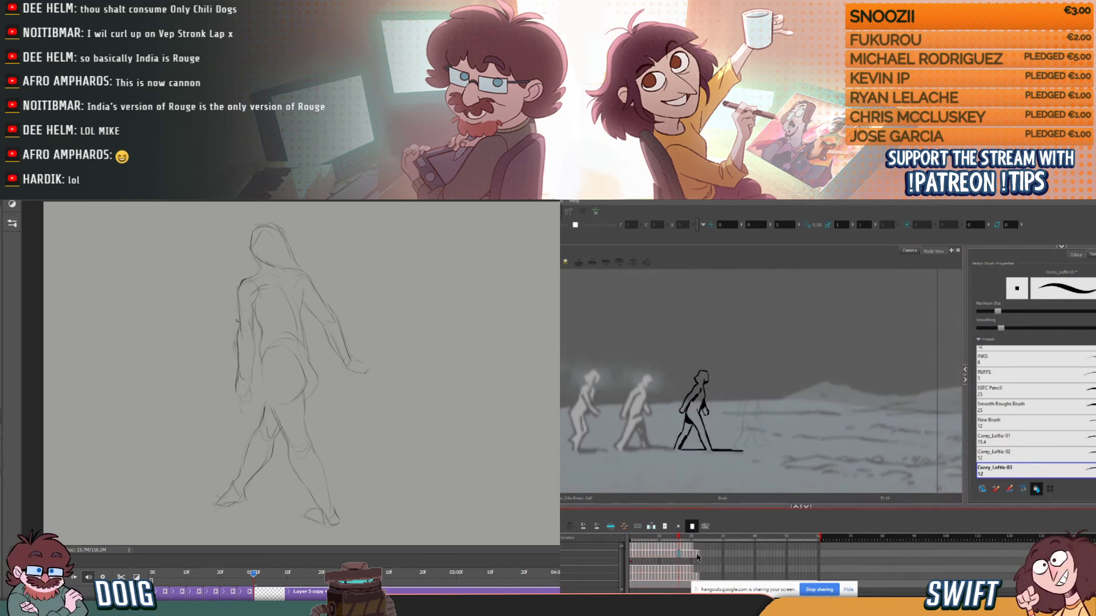
key(period)
key(comma)
key(period)
key(comma)
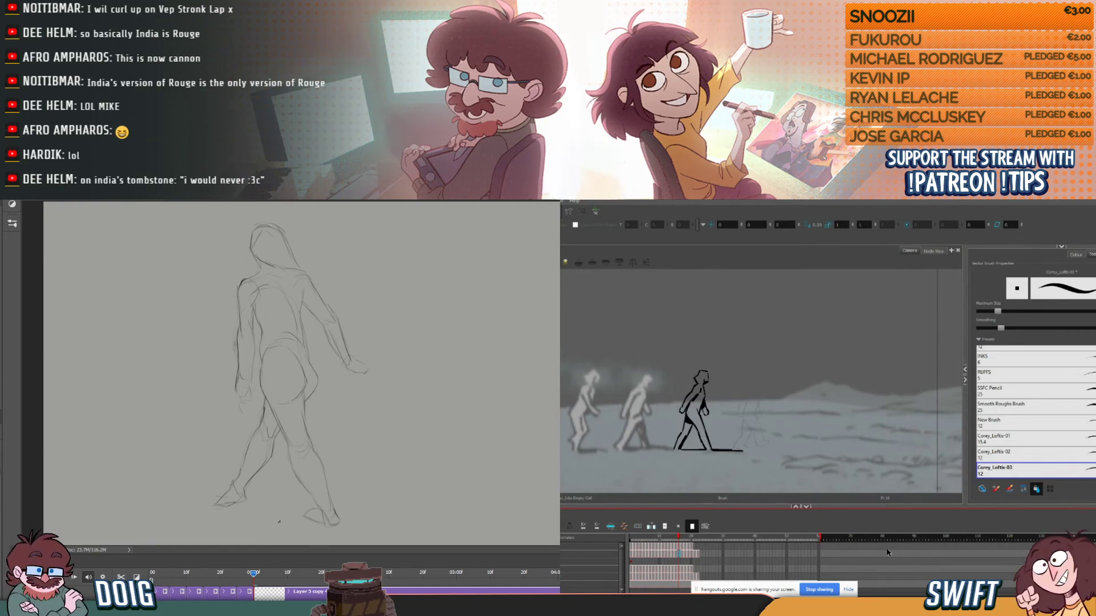
- Shift the striding pose slightly sideways in Photoshop and compare its placement with the earlier walk poses
drag(255, 578, 214, 573)
mouse_move(243, 574)
mouse_down()
mouse_move(266, 573)
mouse_move(231, 569)
mouse_move(260, 570)
mouse_up()
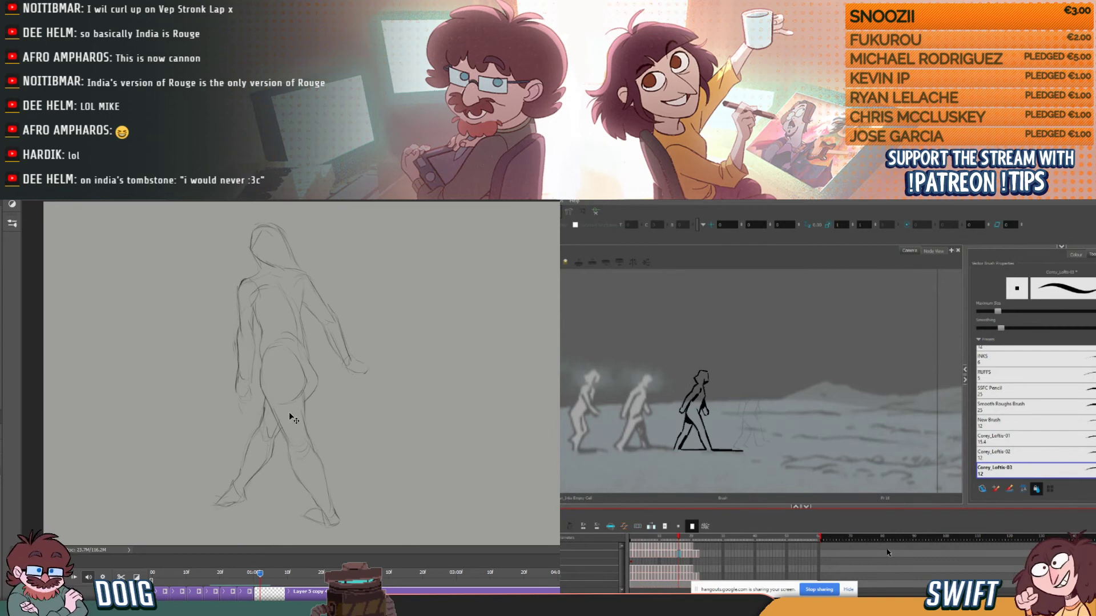
drag(289, 412, 279, 411)
drag(264, 571, 248, 571)
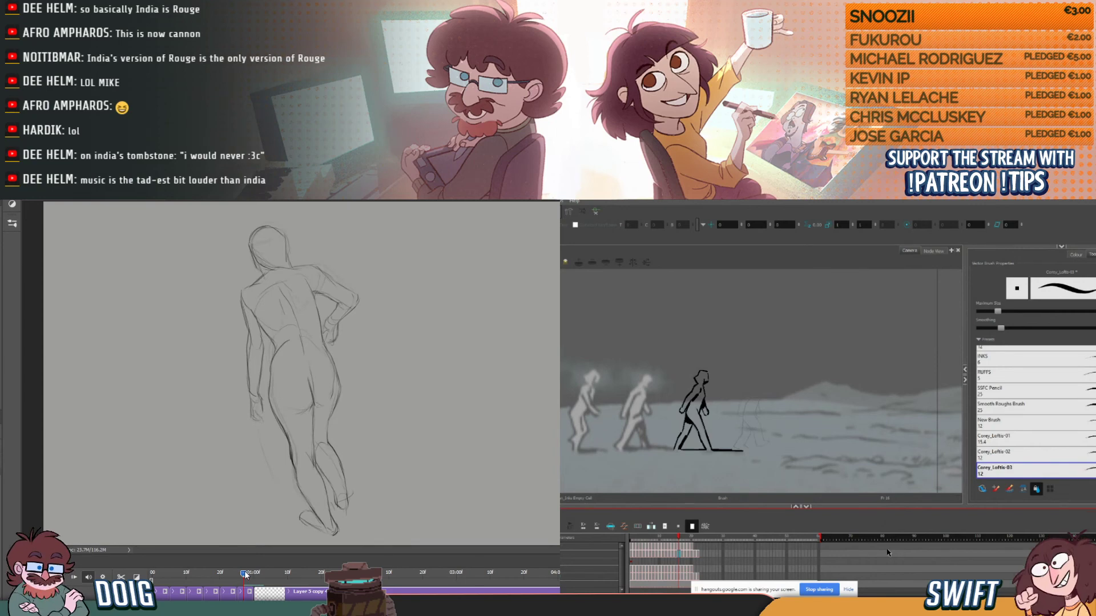
mouse_move(245, 570)
mouse_down()
mouse_move(267, 573)
mouse_move(217, 578)
mouse_up()
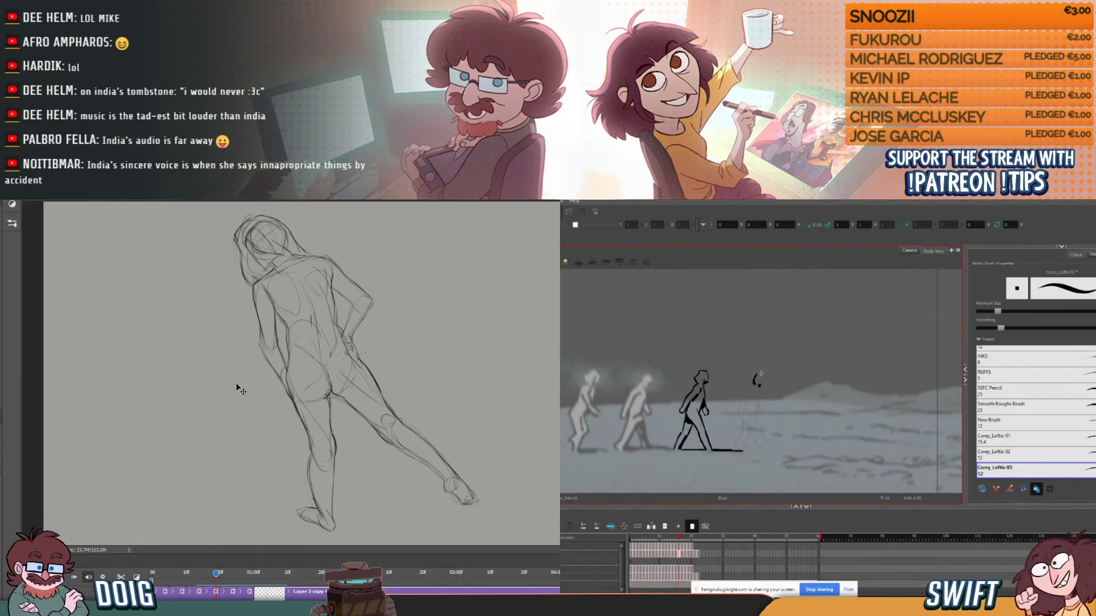
mouse_move(216, 574)
mouse_down()
mouse_move(262, 571)
mouse_move(196, 570)
mouse_move(244, 562)
mouse_move(263, 553)
mouse_move(218, 554)
mouse_move(271, 546)
mouse_move(211, 554)
mouse_move(262, 543)
mouse_up()
mouse_move(236, 508)
mouse_down()
mouse_move(228, 457)
mouse_move(268, 504)
mouse_up()
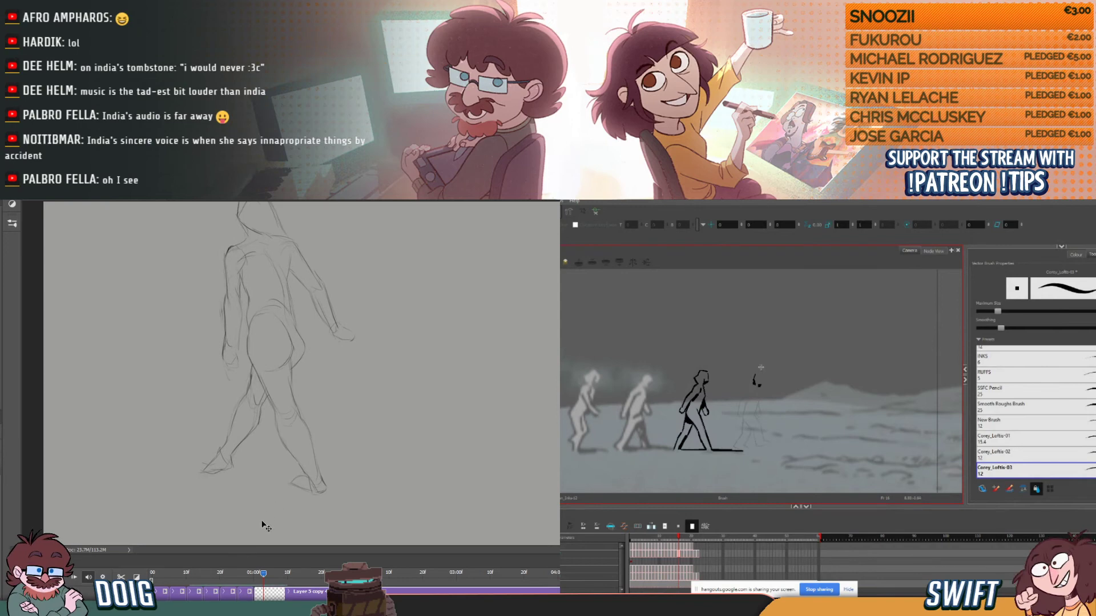
- Split the striding pose's layer at the following frame in Photoshop and clear the new frame's drawing
mouse_move(263, 573)
mouse_down()
mouse_move(244, 579)
mouse_move(272, 577)
mouse_up()
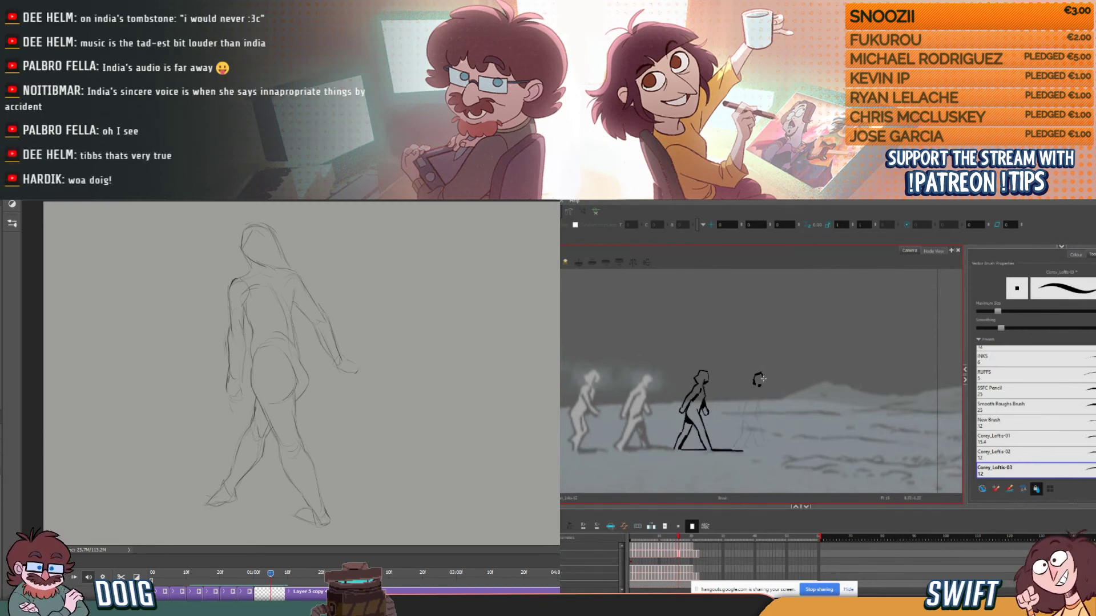
click(121, 577)
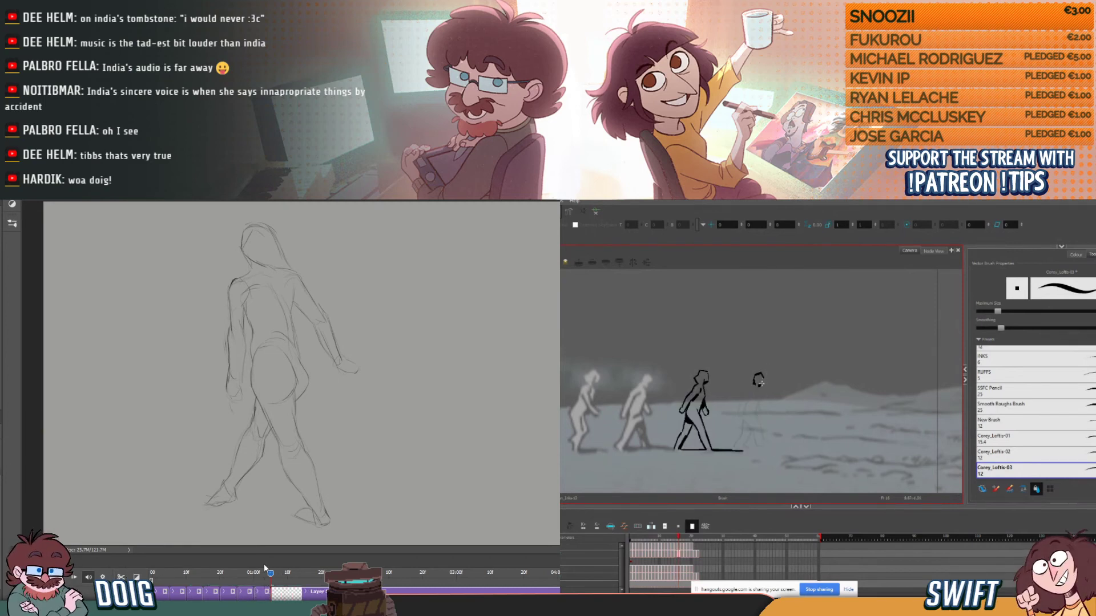
key(ctrl+a)
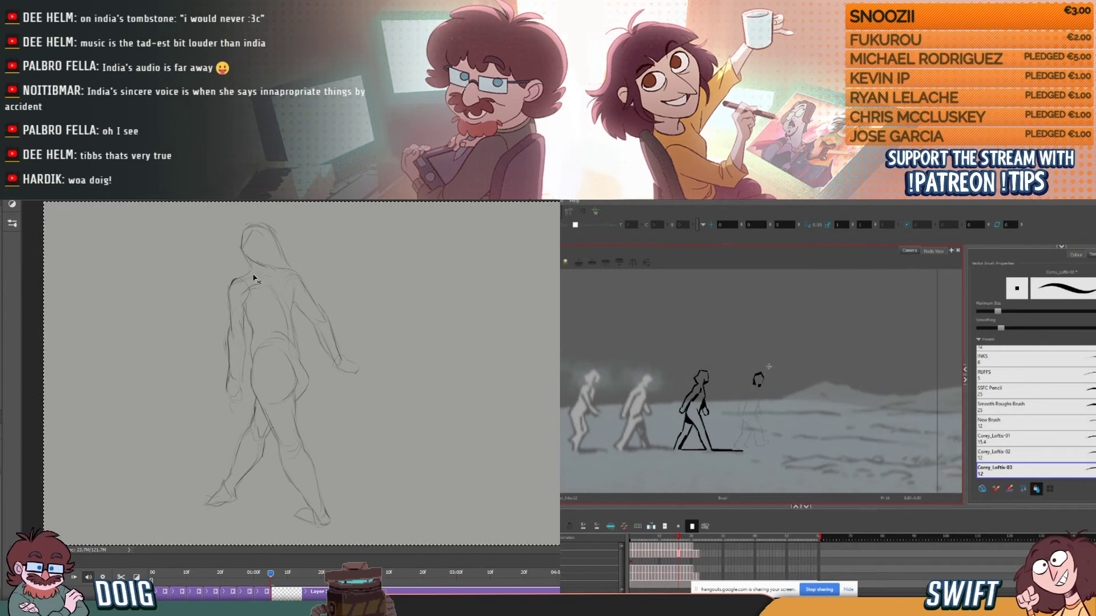
key(Delete)
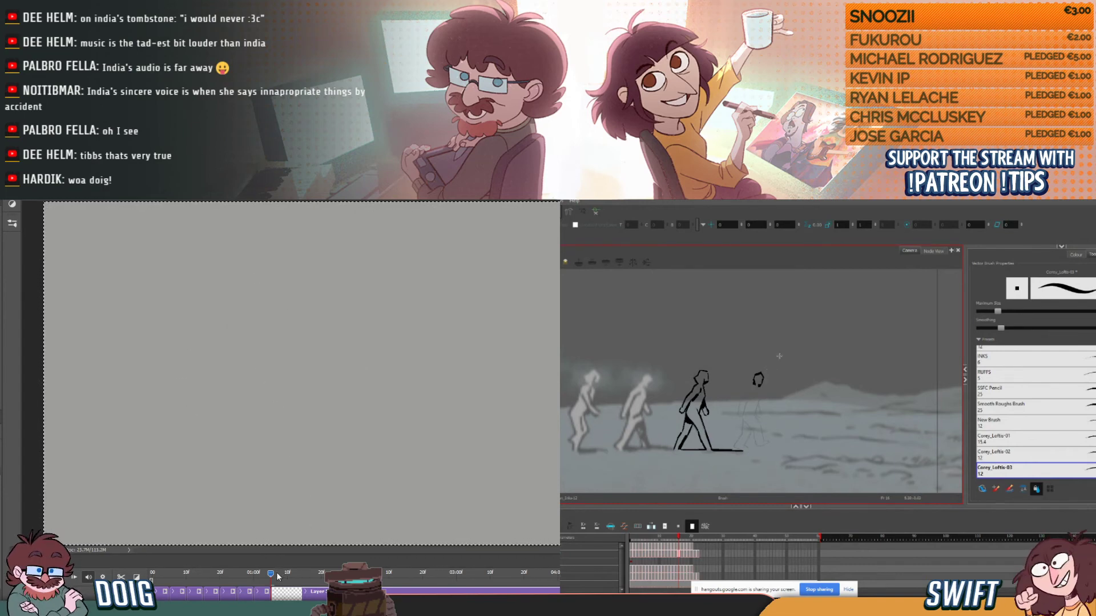
key(ctrl+d)
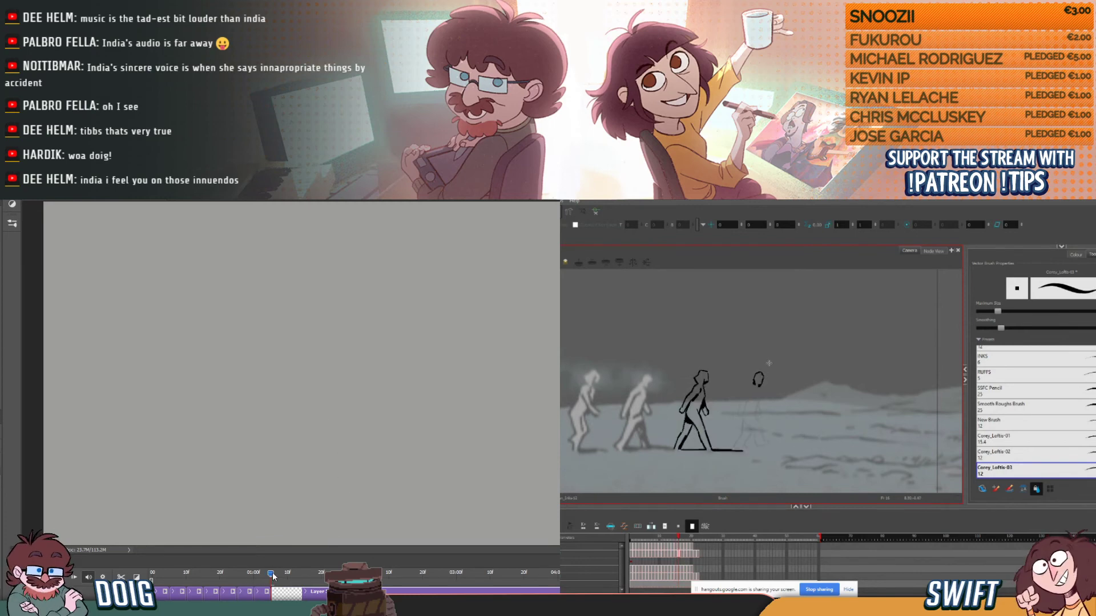
- Sketch the planted foot of the new Photoshop pose, and transform it slightly smaller and further left
mouse_move(273, 574)
mouse_down()
mouse_move(255, 573)
mouse_move(277, 569)
mouse_up()
mouse_move(211, 509)
mouse_down()
mouse_move(242, 519)
mouse_move(206, 508)
mouse_move(232, 500)
mouse_up()
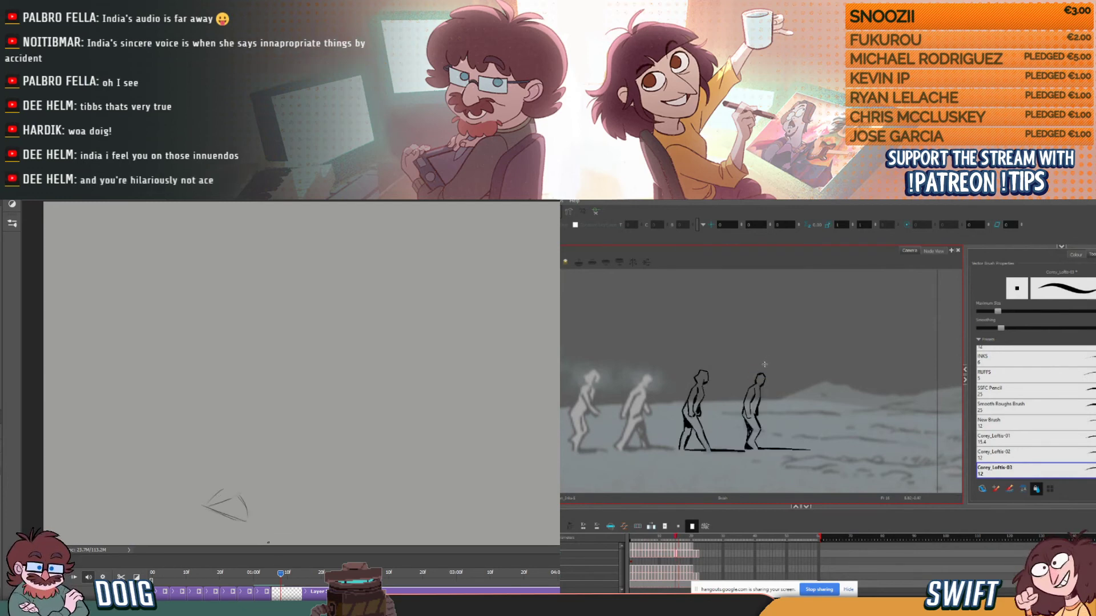
mouse_move(279, 575)
mouse_down()
mouse_move(262, 572)
mouse_move(273, 566)
mouse_up()
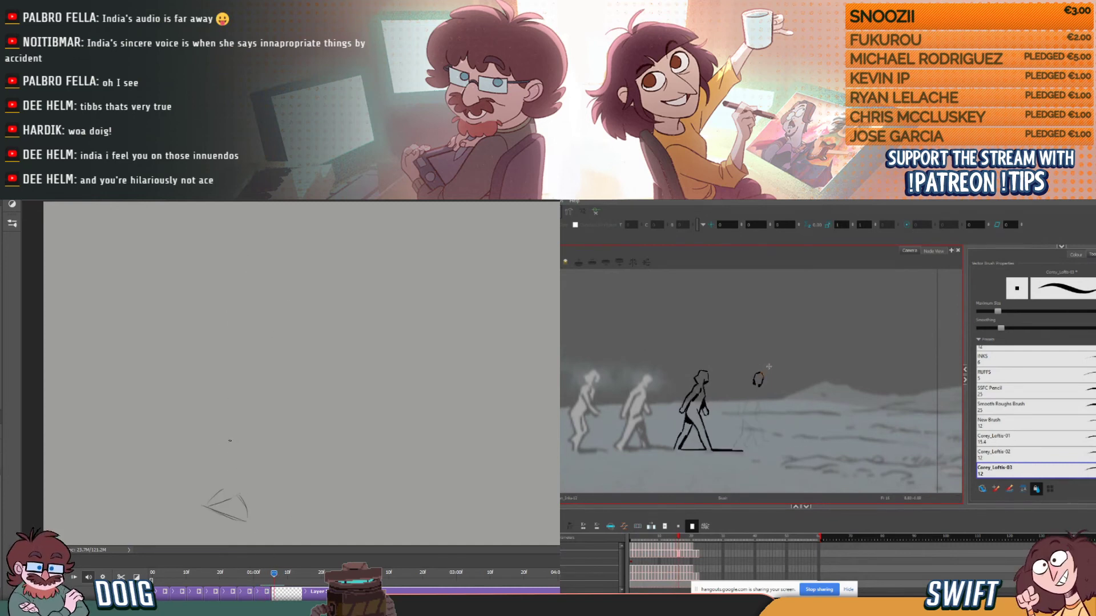
drag(186, 473, 265, 530)
key(ctrl+t)
drag(265, 473, 252, 482)
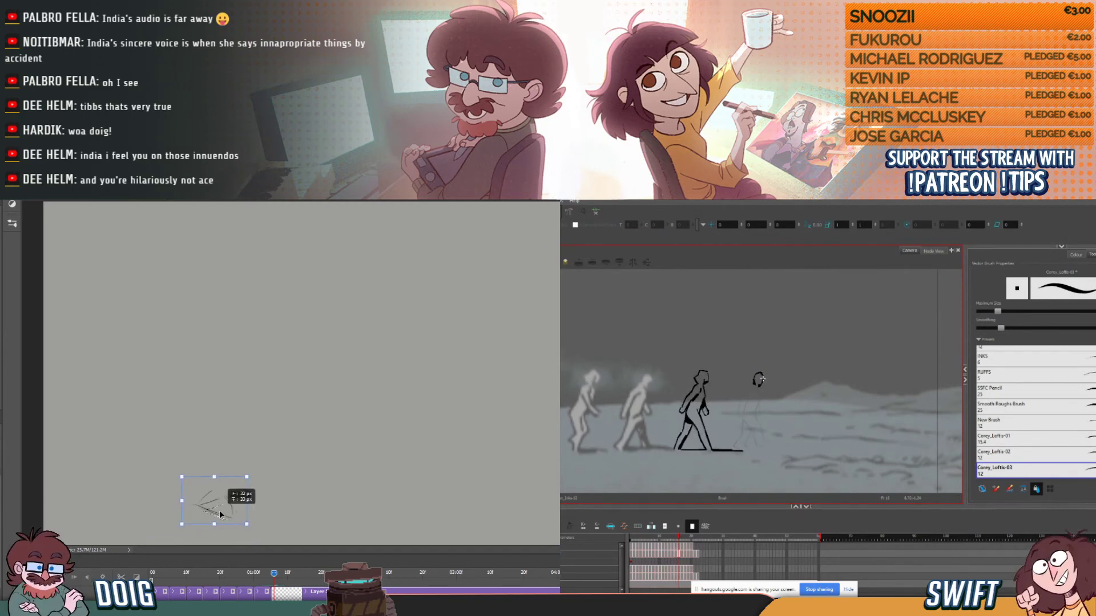
key(Return)
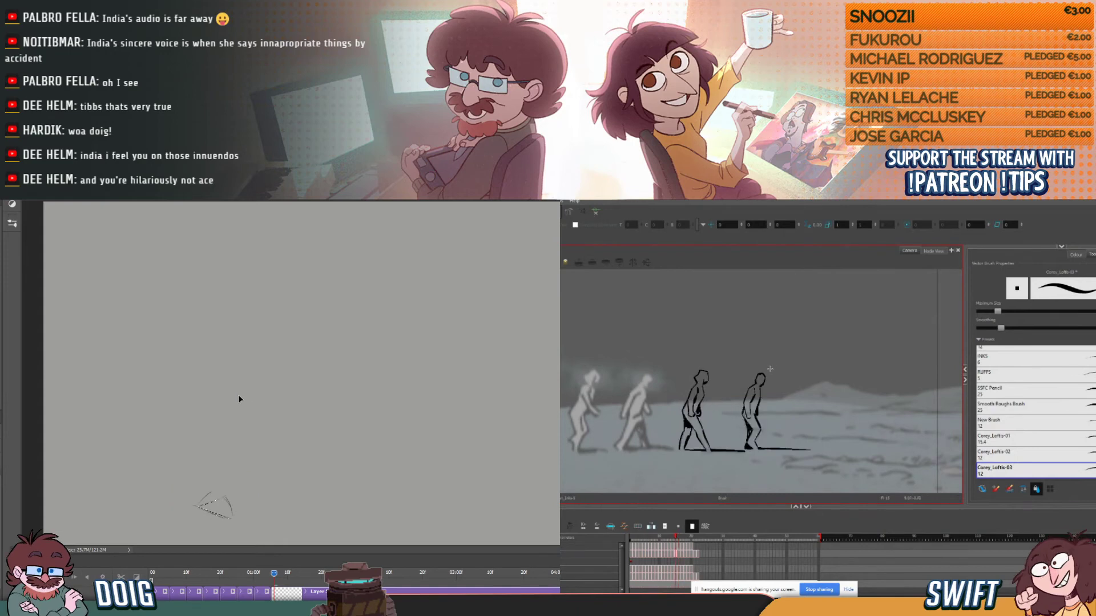
mouse_move(274, 574)
mouse_down()
mouse_move(265, 575)
mouse_move(274, 574)
mouse_up()
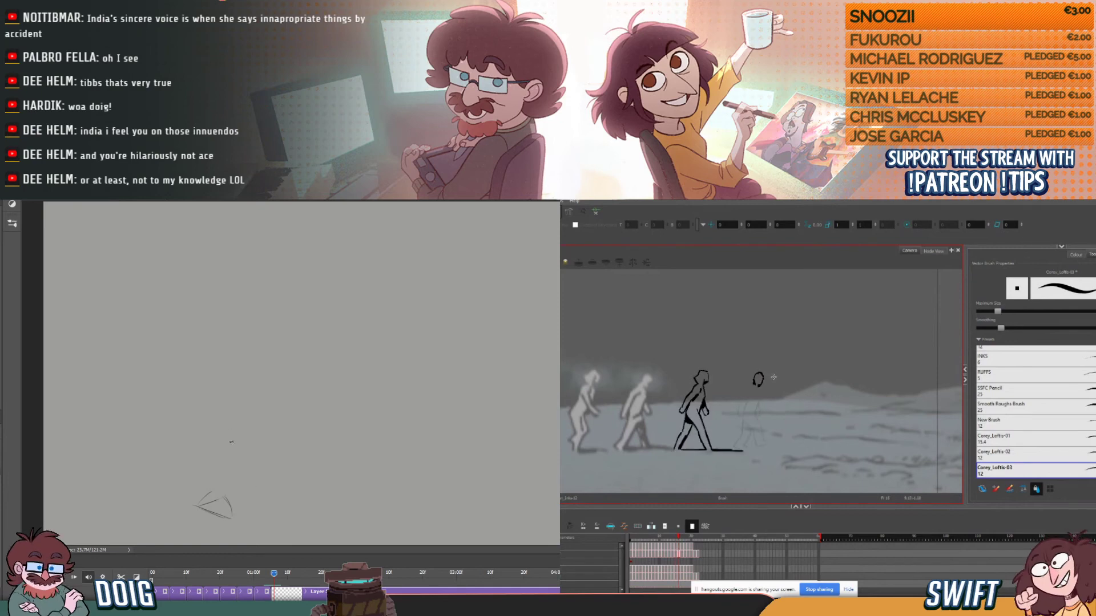
- Sketch the near thigh, buttock curve and long torso outline of the new Photoshop pose above the planted foot
drag(195, 376, 216, 347)
mouse_move(190, 405)
mouse_down()
mouse_move(217, 342)
mouse_move(237, 359)
mouse_up()
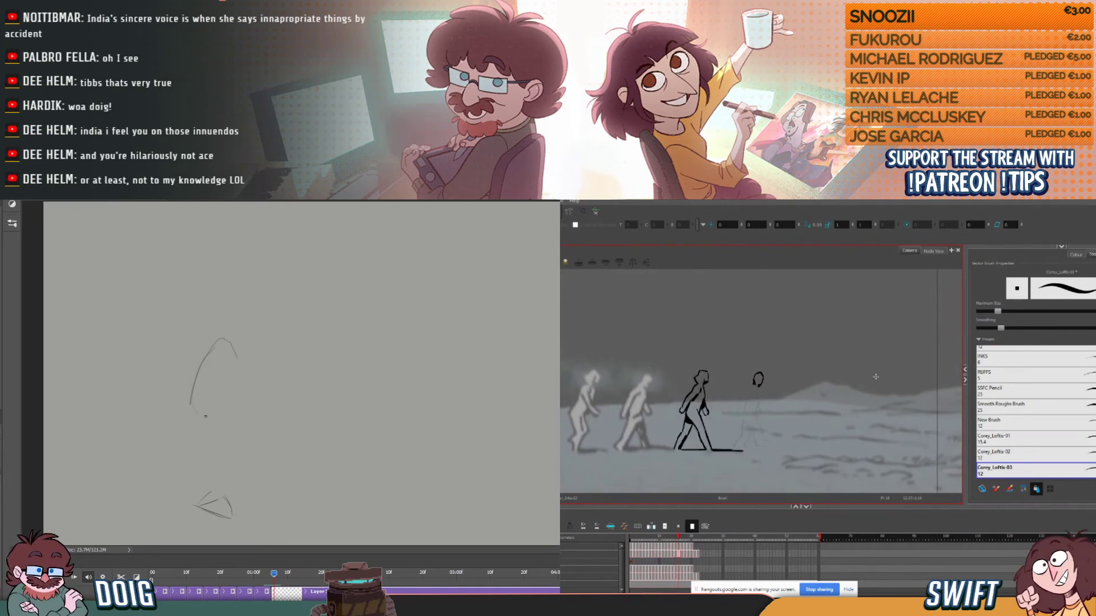
mouse_move(193, 411)
mouse_down()
mouse_move(216, 434)
mouse_move(244, 364)
mouse_move(213, 340)
mouse_up()
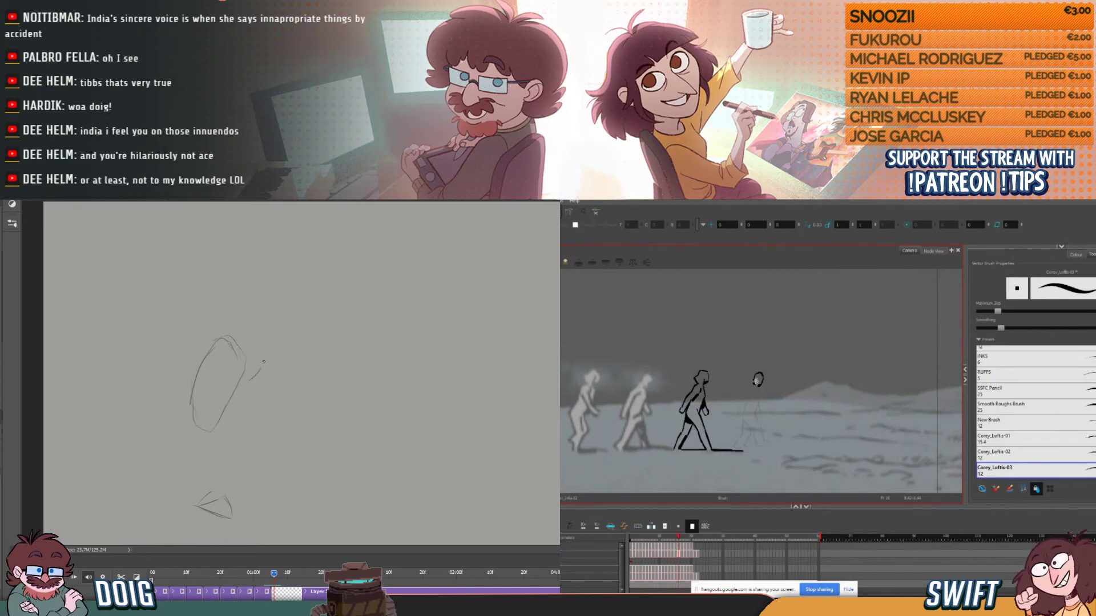
mouse_move(262, 344)
mouse_down()
mouse_move(265, 357)
mouse_move(252, 360)
mouse_up()
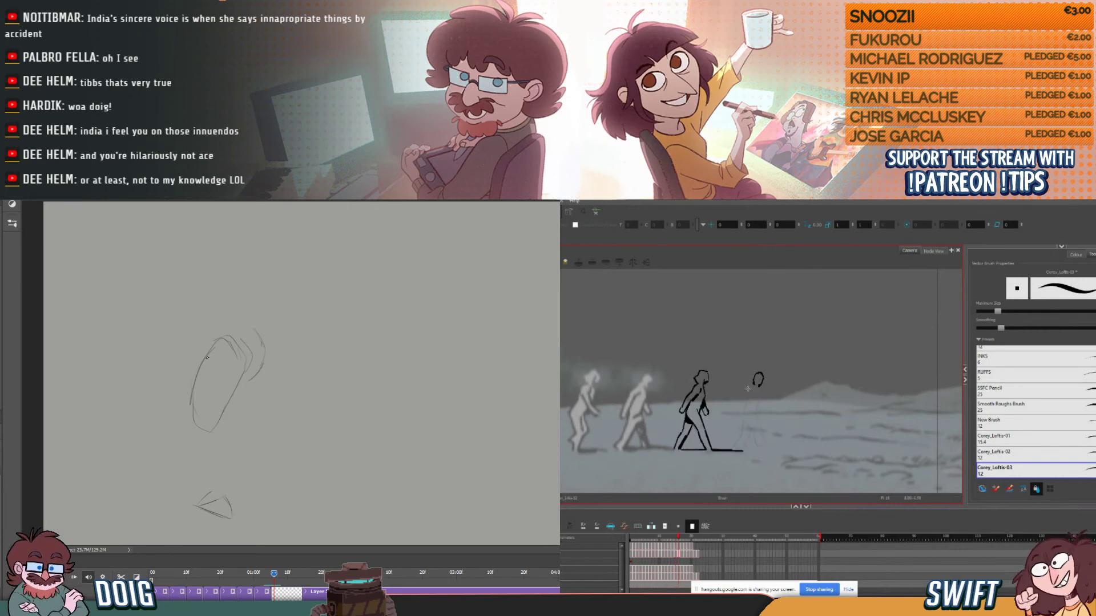
mouse_move(208, 336)
mouse_down()
mouse_move(214, 255)
mouse_move(248, 252)
mouse_up()
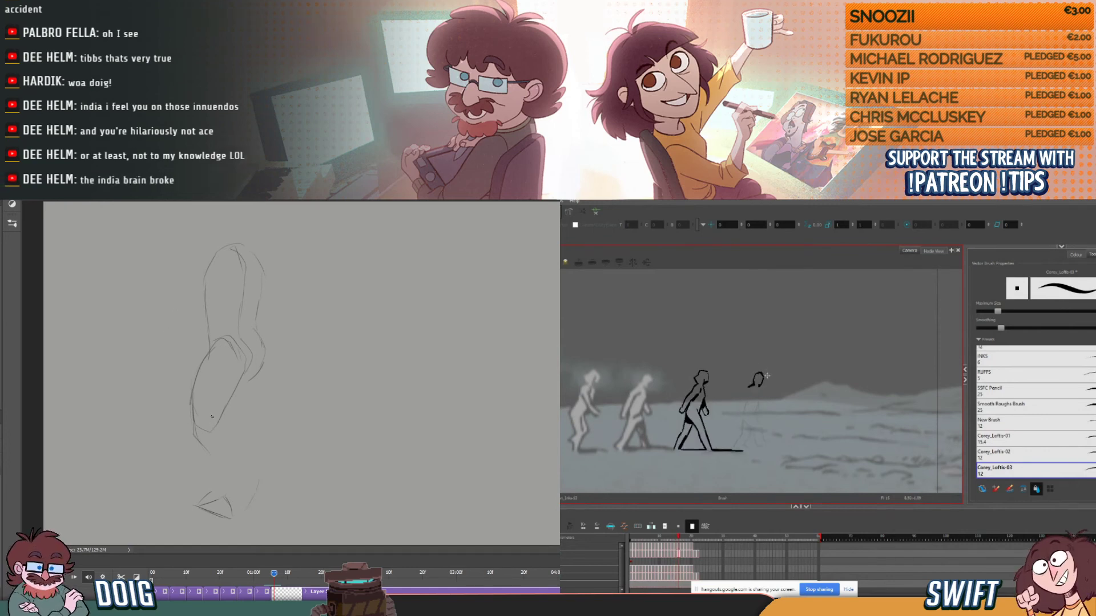
- Select the short neck stroke below the fourth figure's new head in Harmony, adjust it, and return to the brush
click(752, 383)
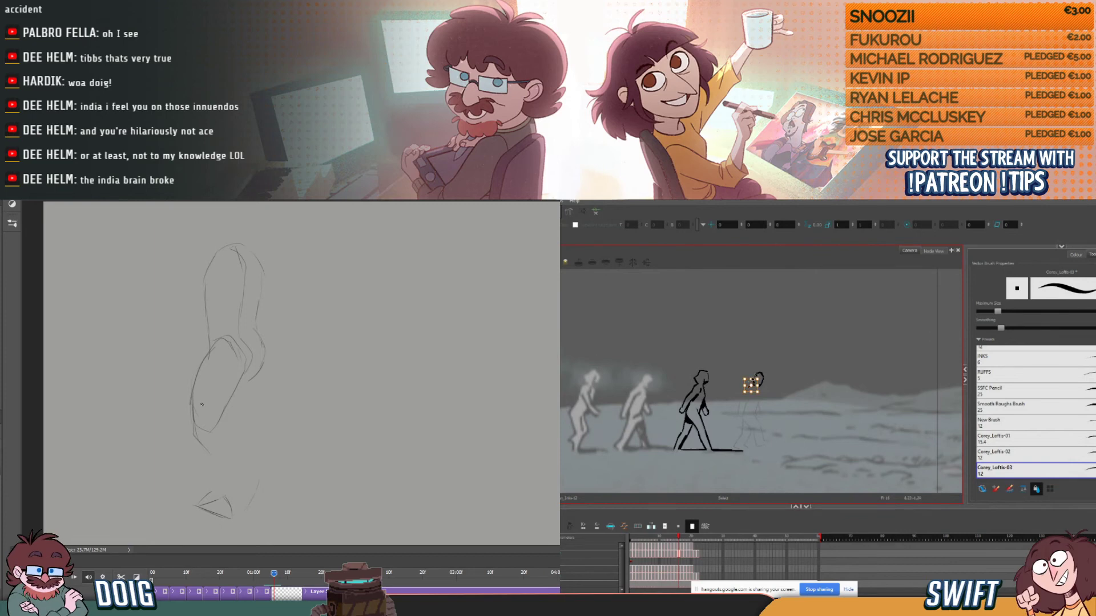
click(776, 344)
click(751, 386)
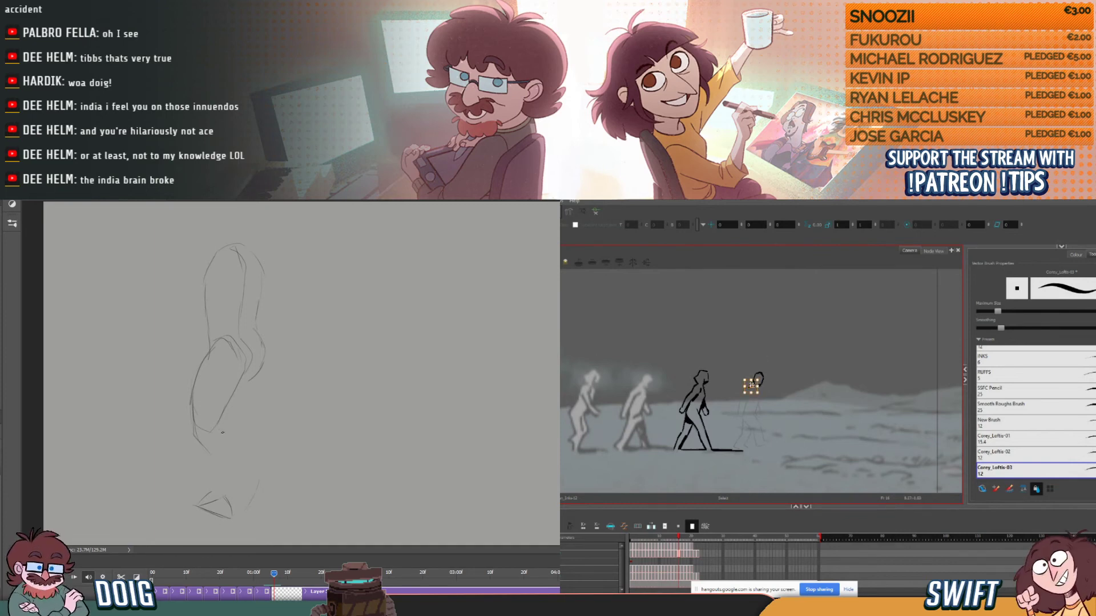
key(alt+b)
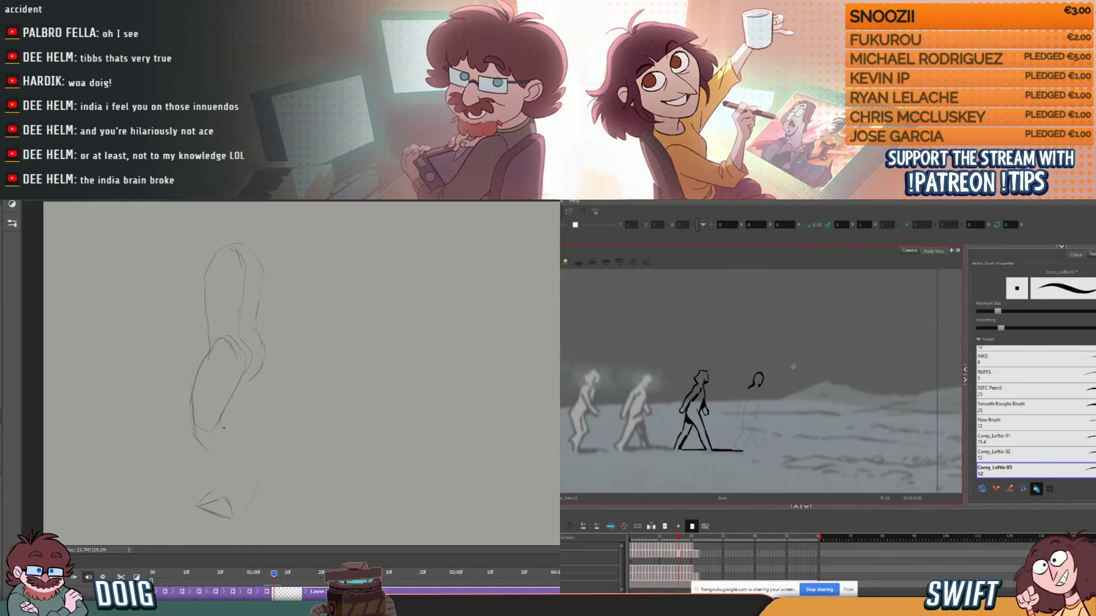
- Sketch the crossing lower legs, raised rear foot and far thigh of the new Photoshop pose
drag(221, 425, 243, 447)
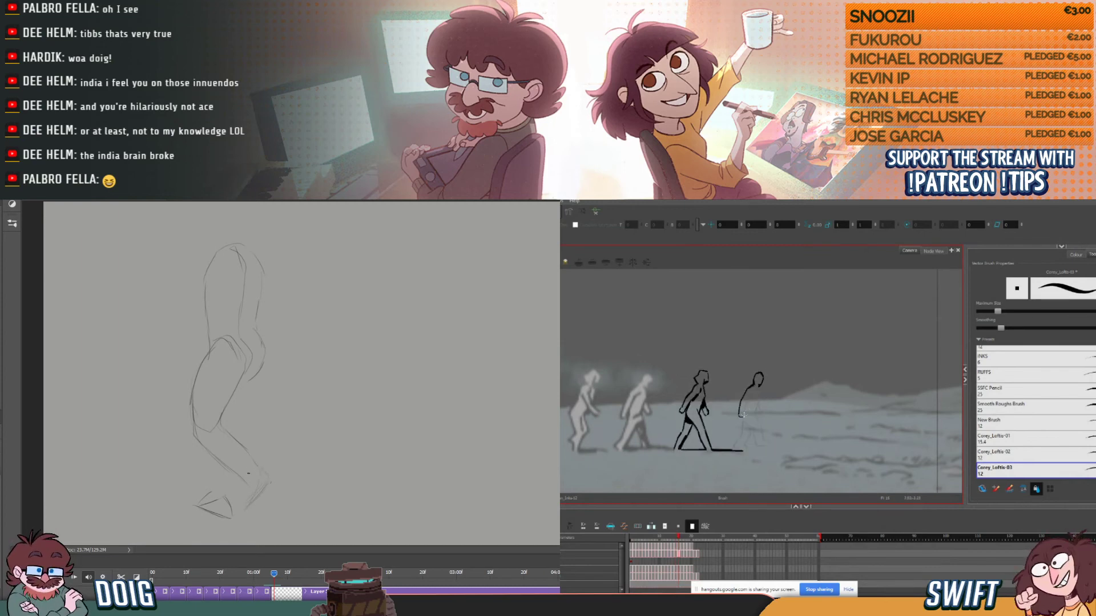
mouse_move(254, 486)
mouse_down()
mouse_move(218, 458)
mouse_move(254, 494)
mouse_move(248, 505)
mouse_move(210, 489)
mouse_move(217, 482)
mouse_move(212, 500)
mouse_move(220, 467)
mouse_up()
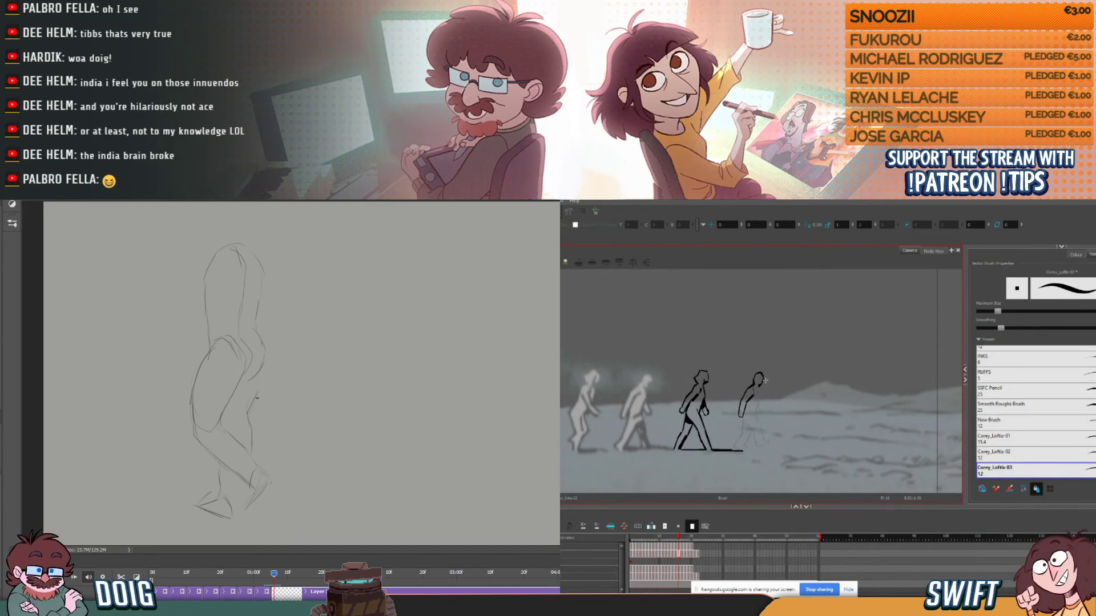
mouse_move(250, 408)
mouse_down()
mouse_move(265, 368)
mouse_move(267, 379)
mouse_up()
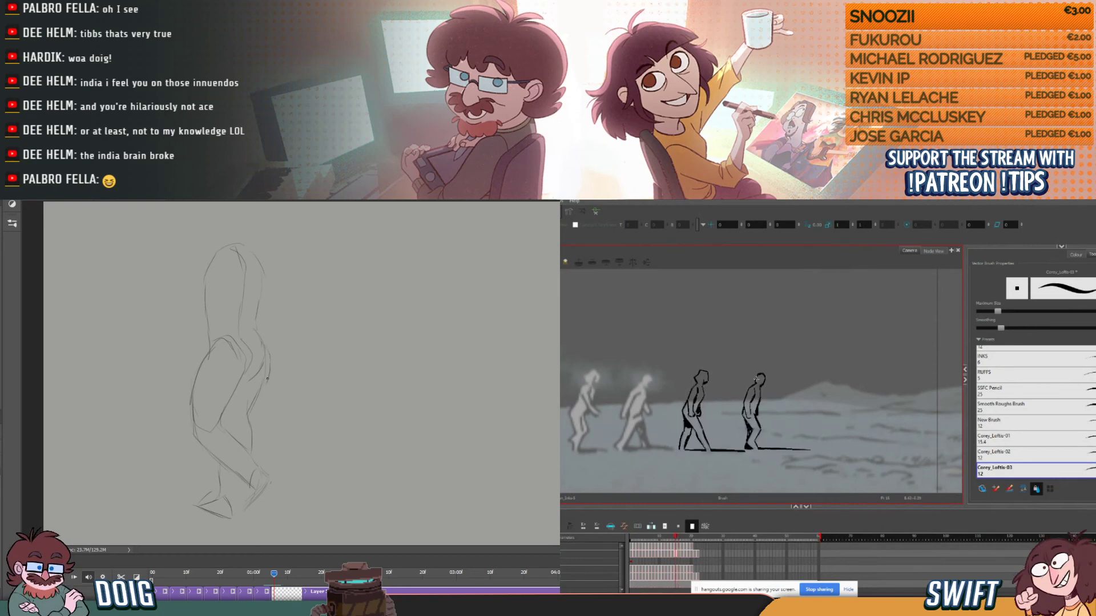
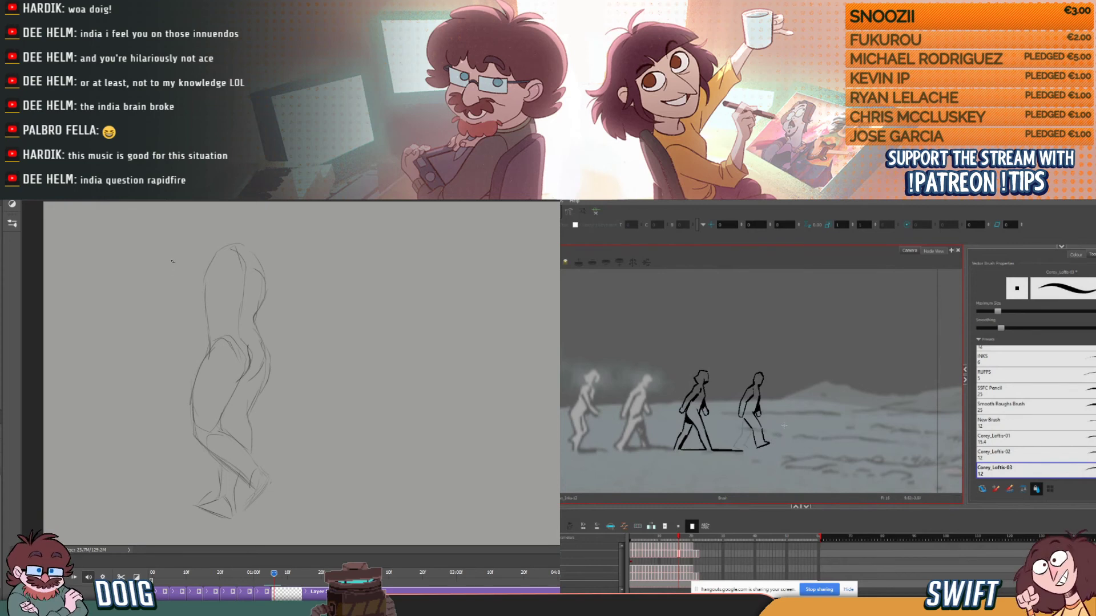
- Fill the fourth figure's rear thigh in Harmony with black ink, and try a sole stroke under the front foot before undoing it
key(alt+s)
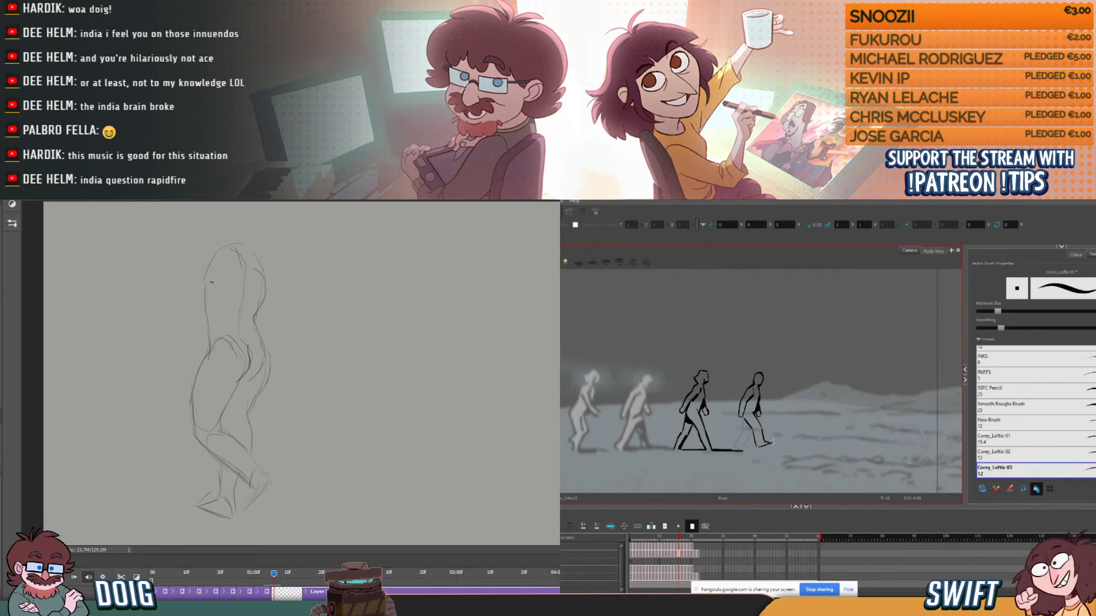
key(alt+s)
key(ctrl+z)
drag(755, 448, 771, 445)
key(ctrl+z)
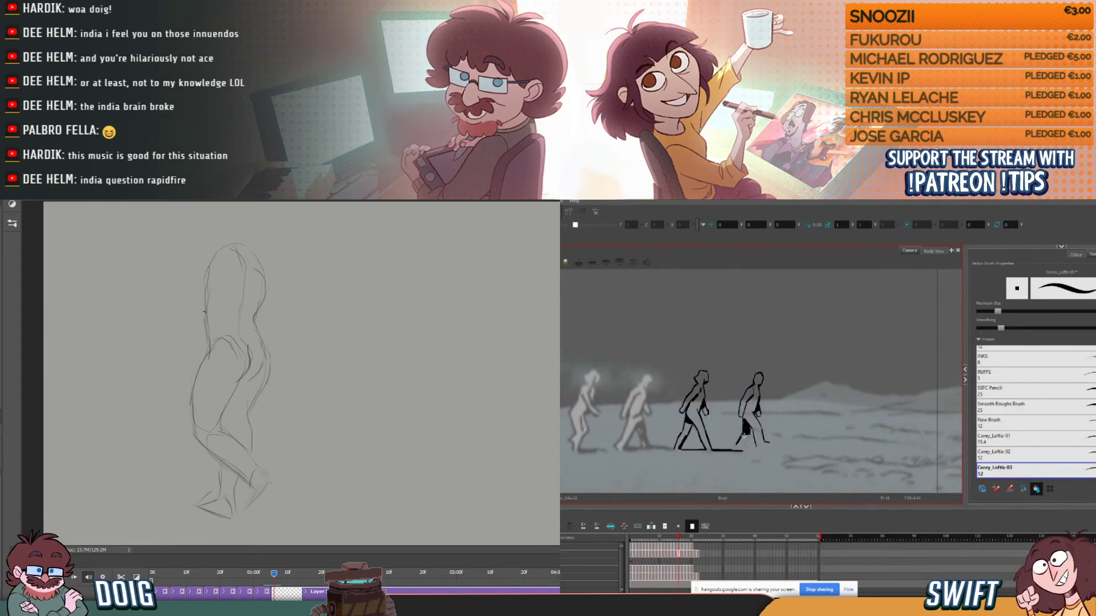
- Ink the fourth figure's rear calf and foot in solid black in Harmony, checking them against the previous drawing
key(comma)
key(period)
key(comma)
key(period)
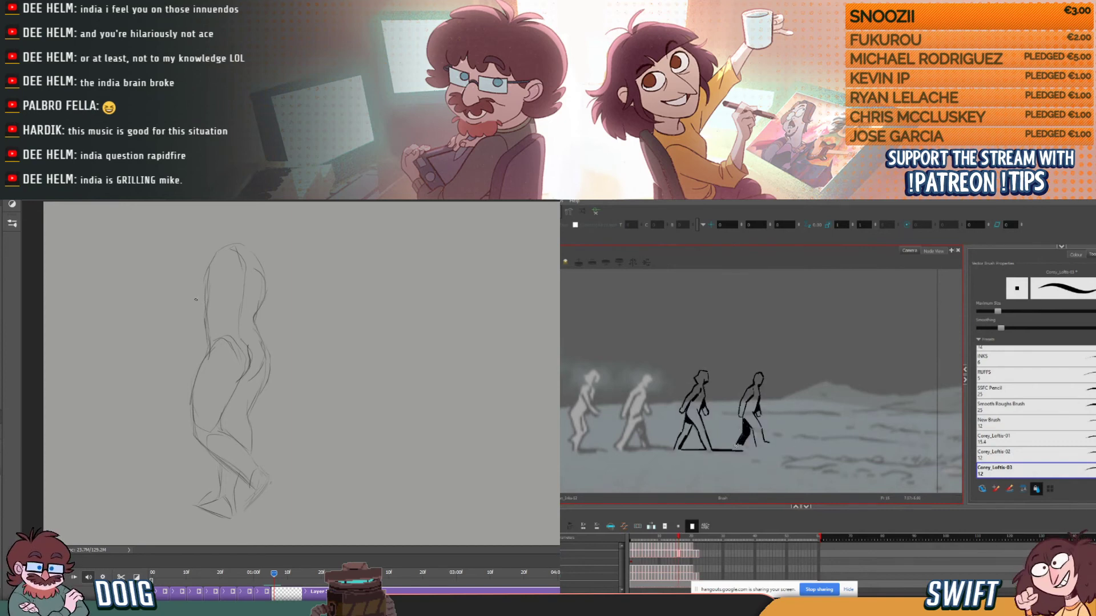
drag(737, 446, 744, 450)
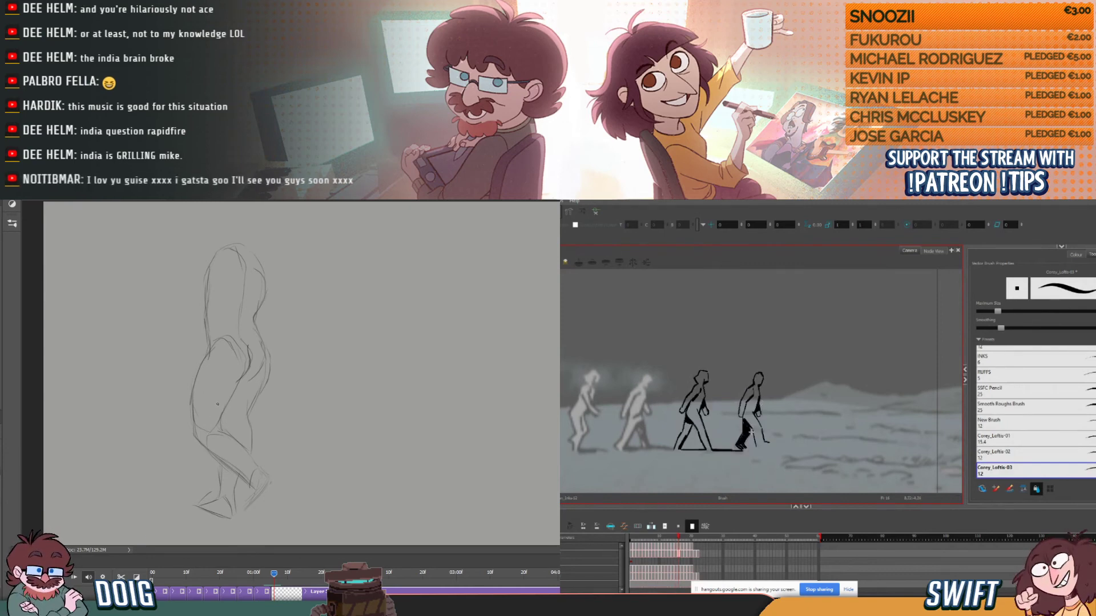
- Compare the fourth figure's neighbouring Harmony drawings, and ink a short stroke on the front shin above the foot
key(comma)
key(period)
key(comma)
key(period)
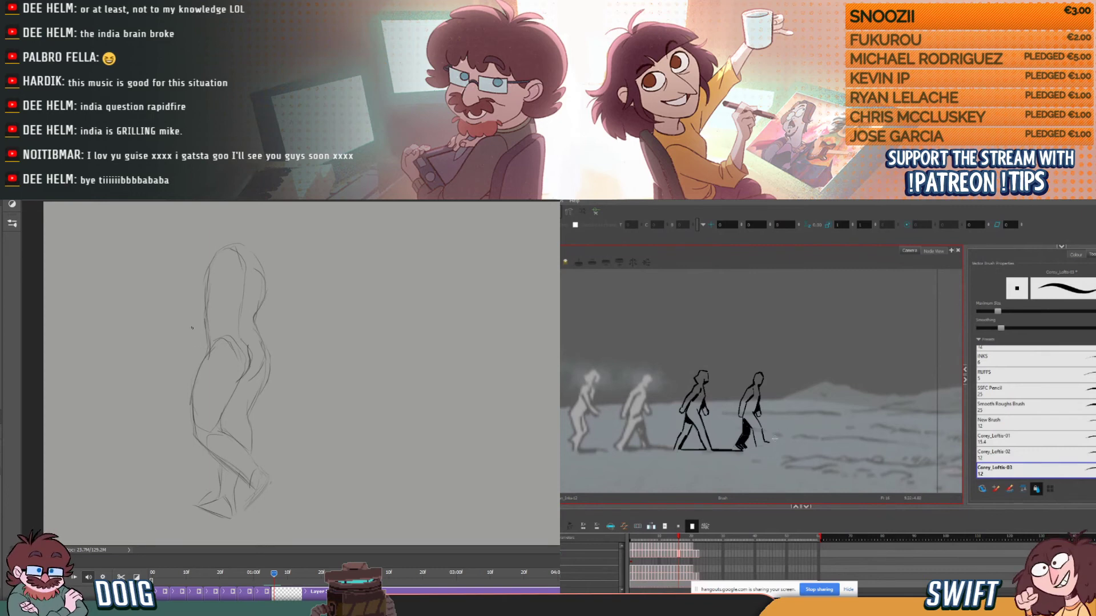
drag(763, 440, 760, 431)
- Flip between the fourth figure's current and previous Harmony drawings to check how the legs move
key(comma)
key(period)
key(comma)
key(period)
key(comma)
key(period)
key(comma)
key(period)
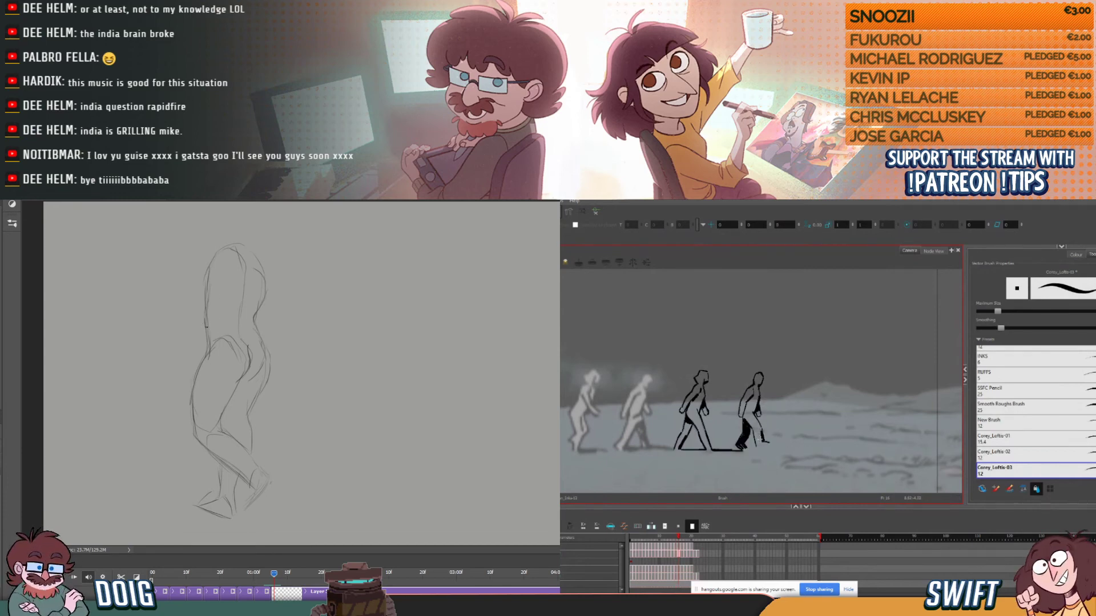
key(comma)
key(period)
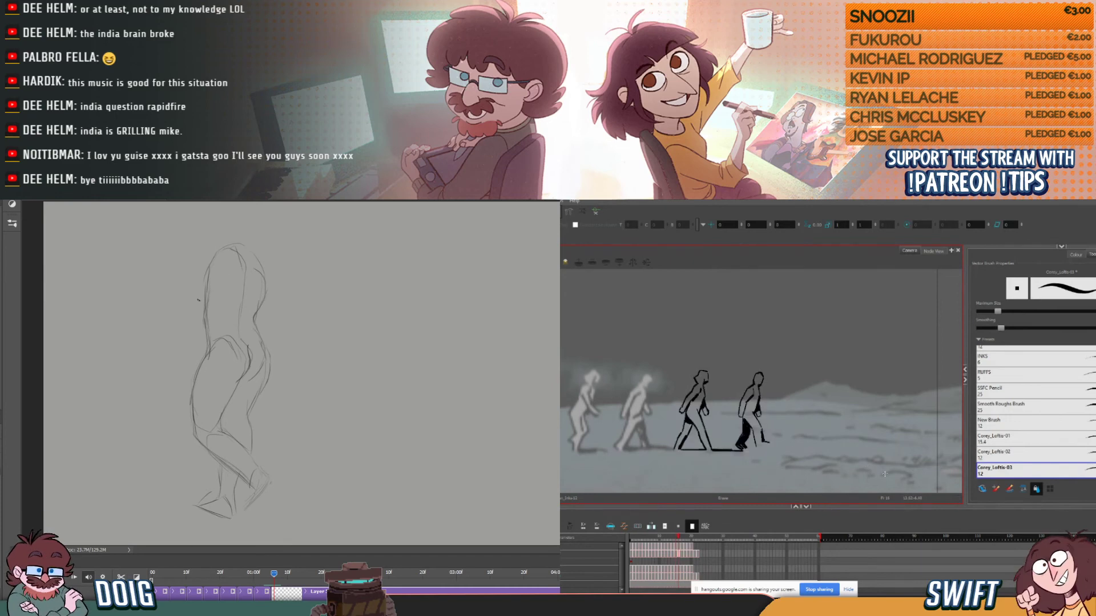
key(comma)
key(period)
key(comma)
key(period)
- Sketch the forward arm's long slanting line from the shoulder in Photoshop, and a short elbow stroke behind the torso
drag(169, 363, 205, 270)
key(period)
key(comma)
drag(161, 372, 180, 340)
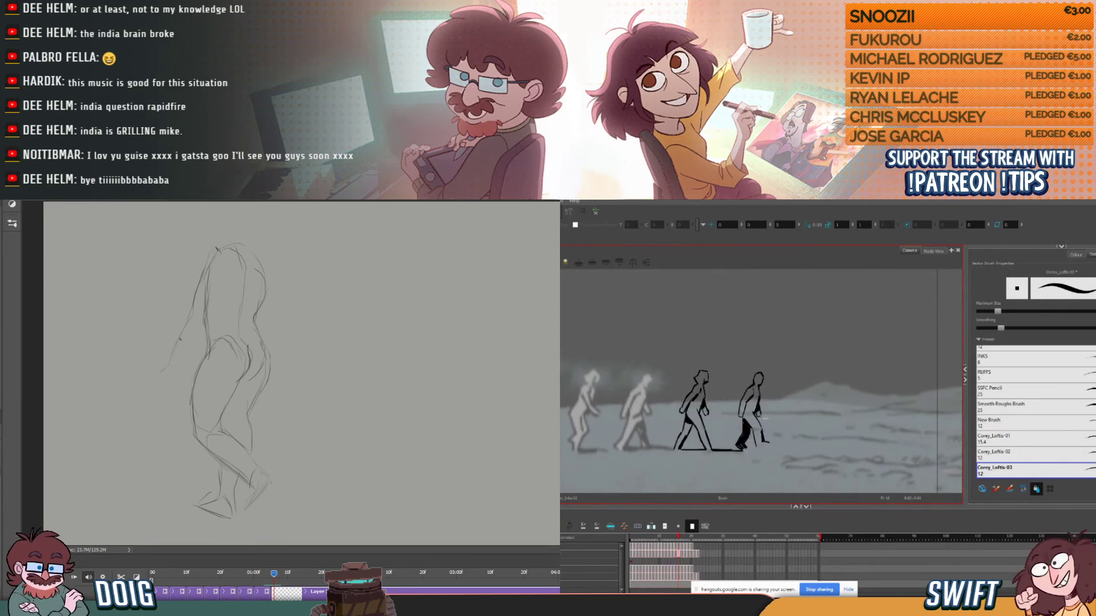
key(comma)
key(period)
key(comma)
drag(262, 324, 273, 325)
key(period)
key(comma)
key(period)
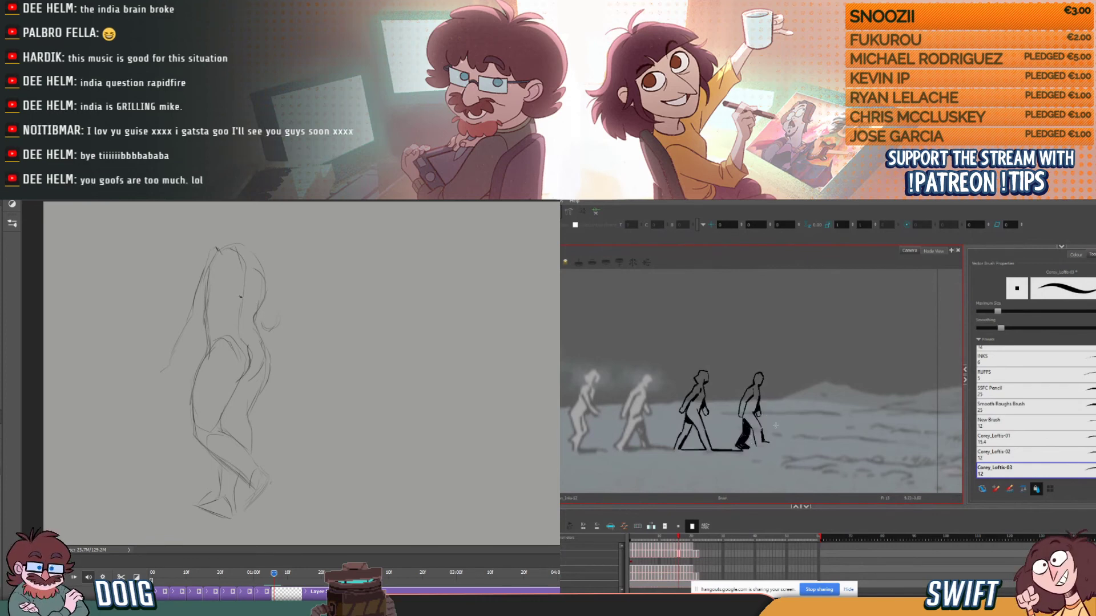
- Ink the fourth figure's front foot darker in Harmony while flipping against the previous drawing to check the motion
key(comma)
key(period)
key(comma)
key(period)
key(comma)
key(period)
key(comma)
key(period)
key(comma)
key(period)
key(comma)
key(period)
key(alt+b)
key(comma)
key(period)
key(comma)
key(period)
key(comma)
key(period)
key(comma)
key(period)
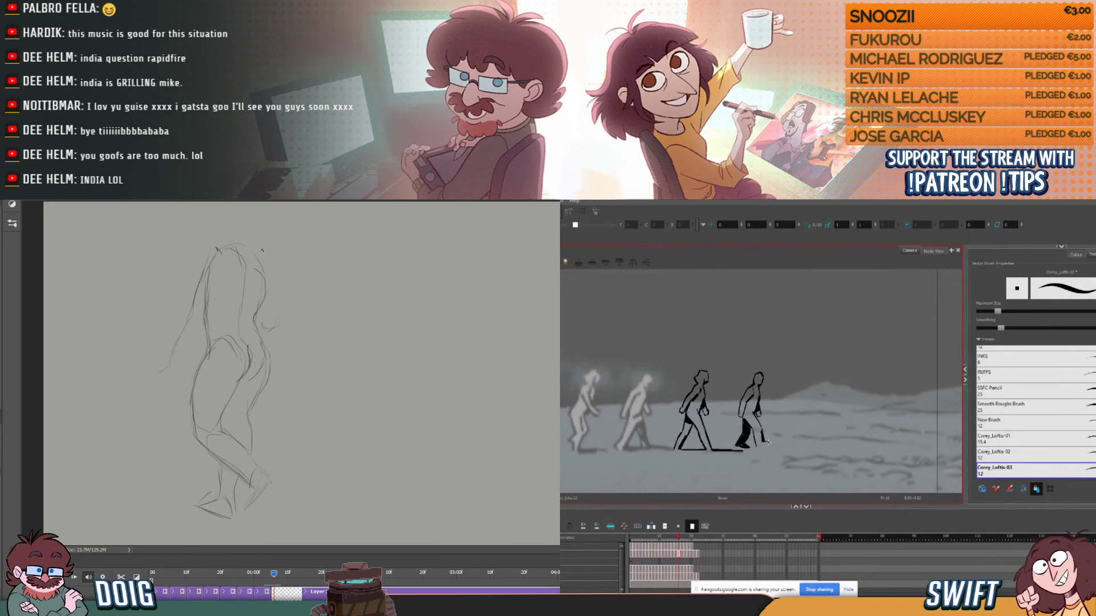
key(comma)
key(period)
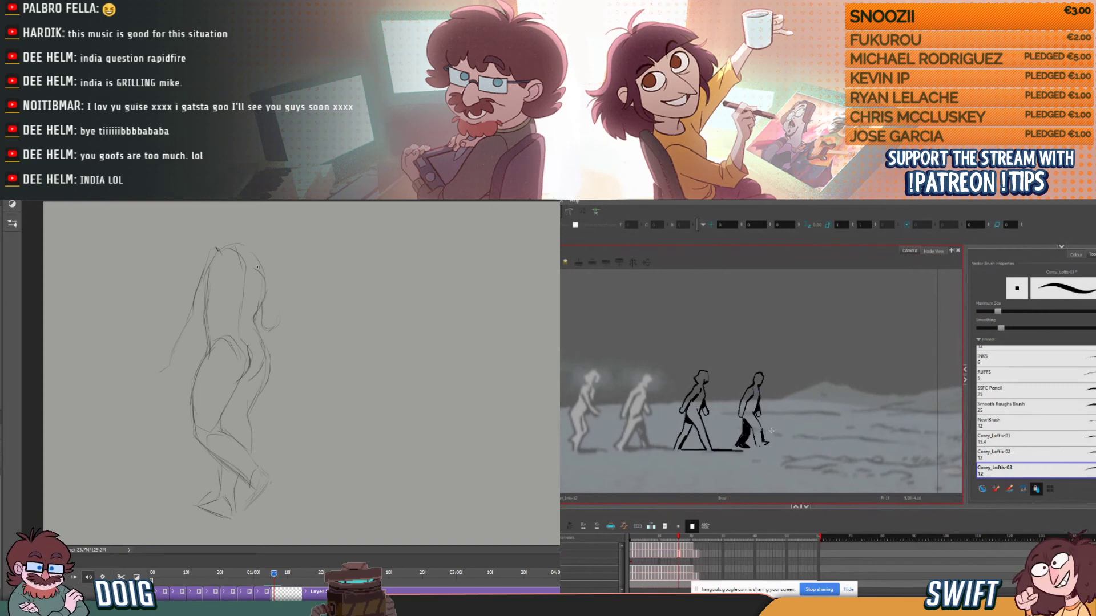
- Sketch the outer contour of the rear upper arm down to the elbow in the Photoshop pose
drag(275, 280, 276, 317)
key(comma)
key(period)
mouse_move(758, 448)
mouse_down()
mouse_move(767, 447)
mouse_move(815, 449)
mouse_up()
key(ctrl+z)
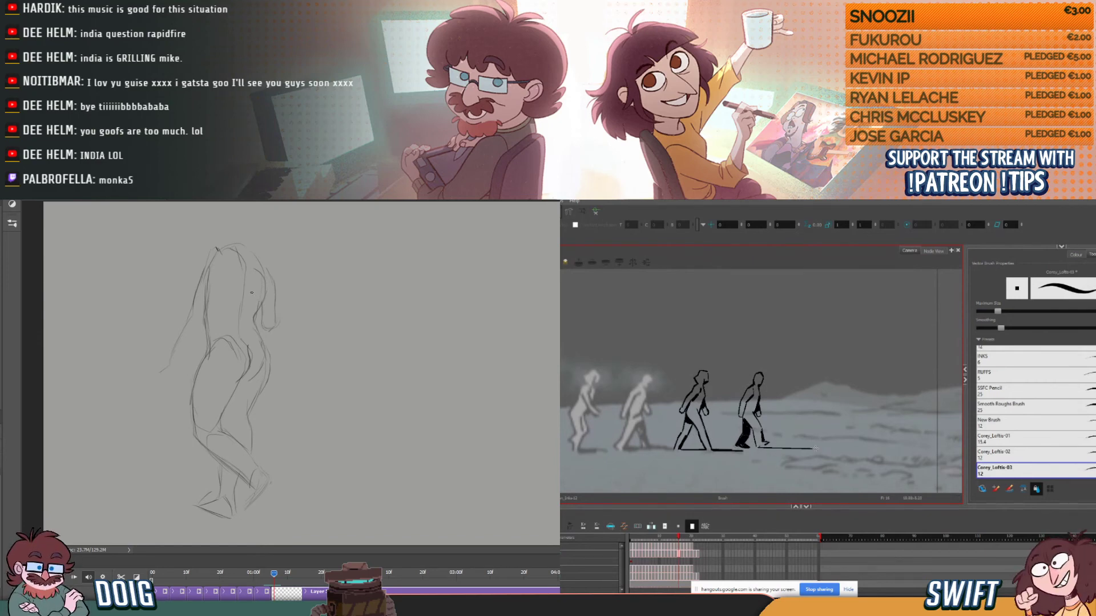
key(ctrl+z)
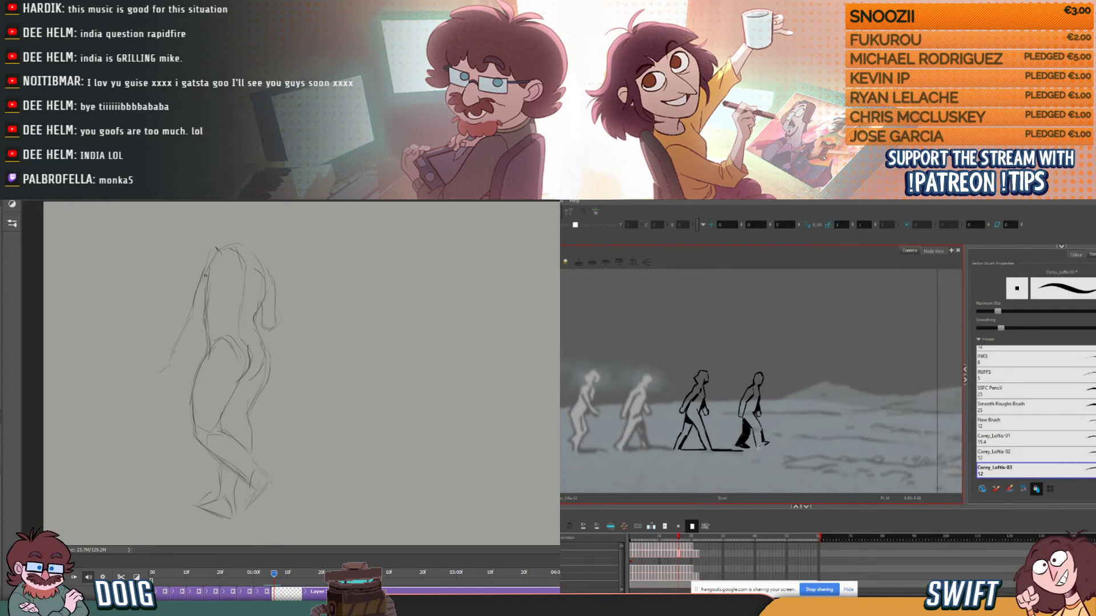
- Ink a horizontal ground shadow line extending forward from the fourth figure's front foot in Harmony, and thicken it
drag(758, 448, 809, 449)
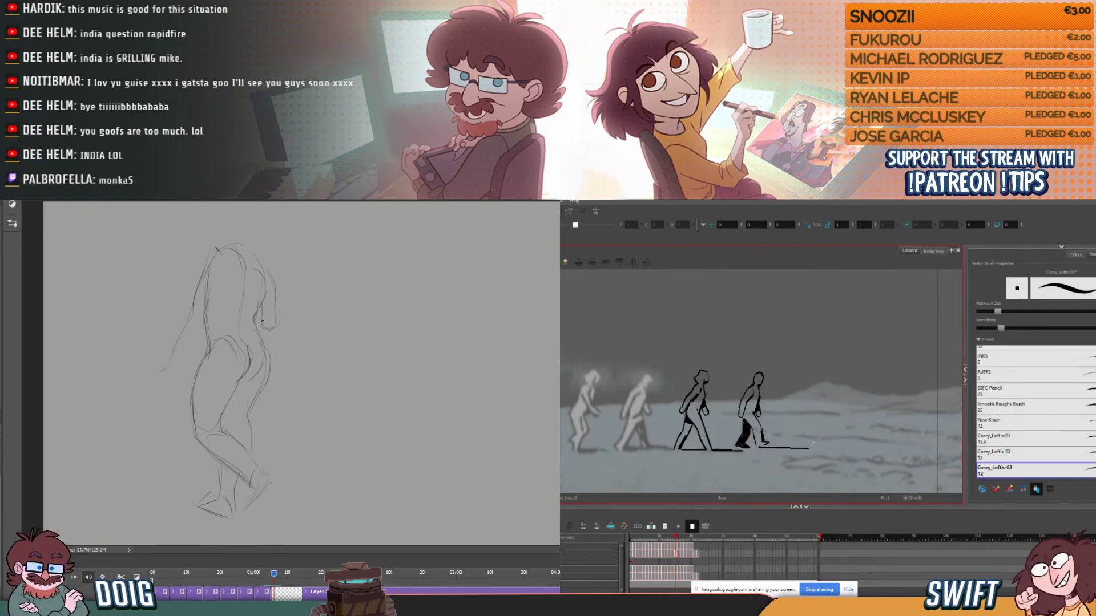
click(790, 445)
drag(790, 448, 790, 449)
click(817, 428)
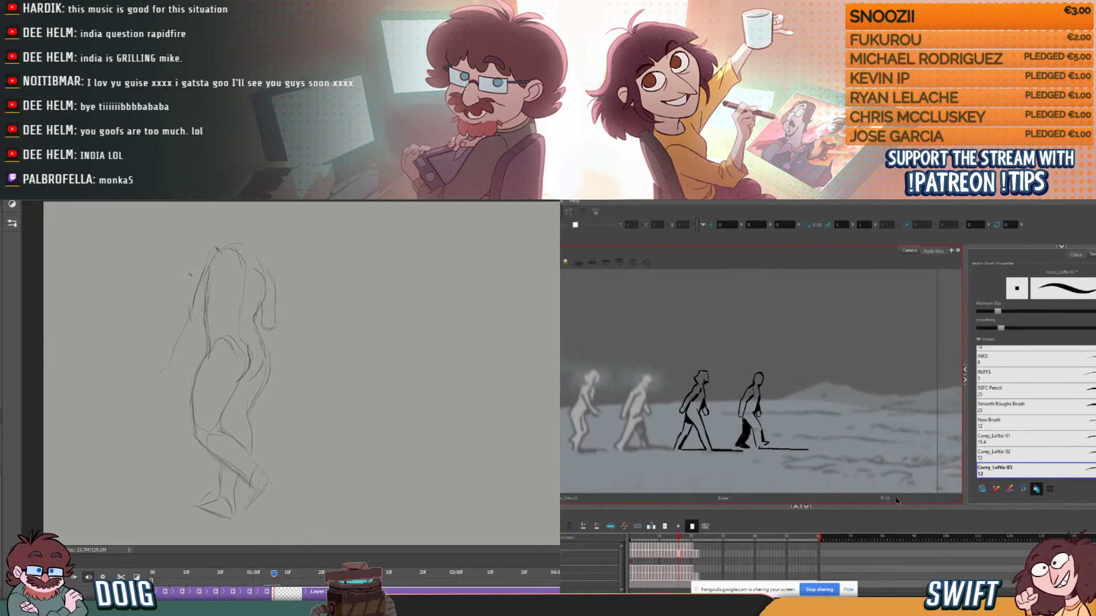
- Flip through the fourth figure's neighbouring Harmony drawings to compare the legs and ground shadow
key(comma)
key(period)
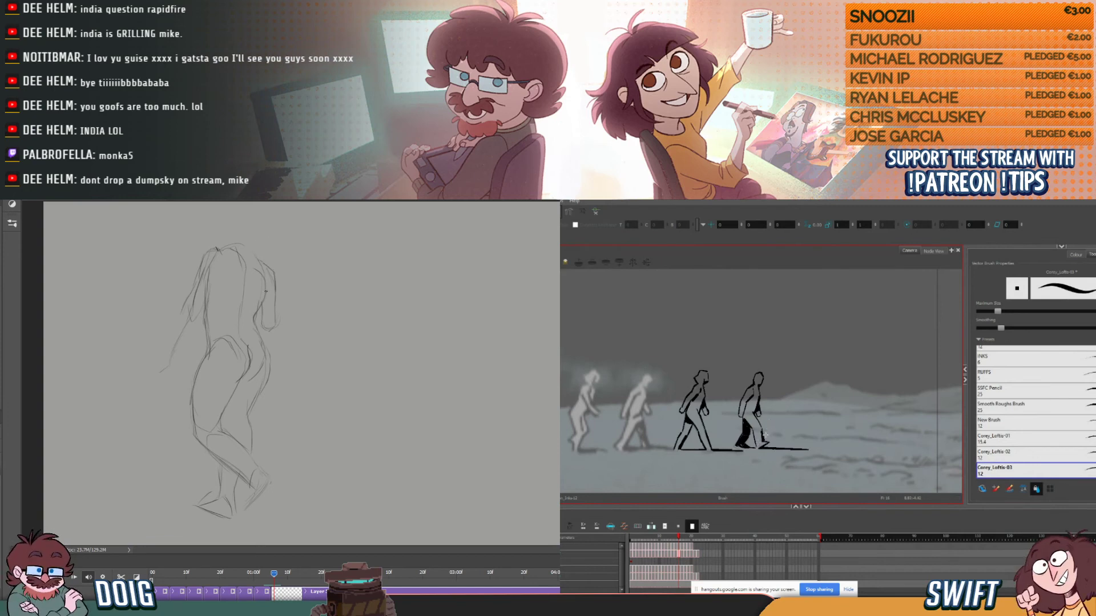
key(comma)
key(period)
key(comma)
key(period)
key(period)
key(comma)
key(period)
key(comma)
key(period)
key(comma)
key(comma)
key(period)
key(period)
key(comma)
key(comma)
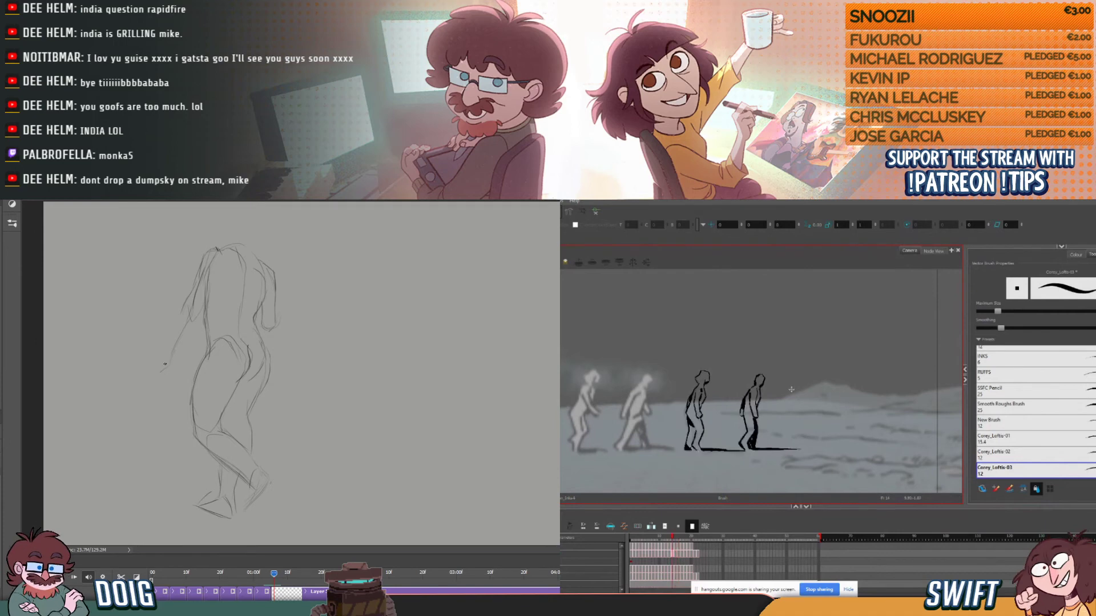
key(period)
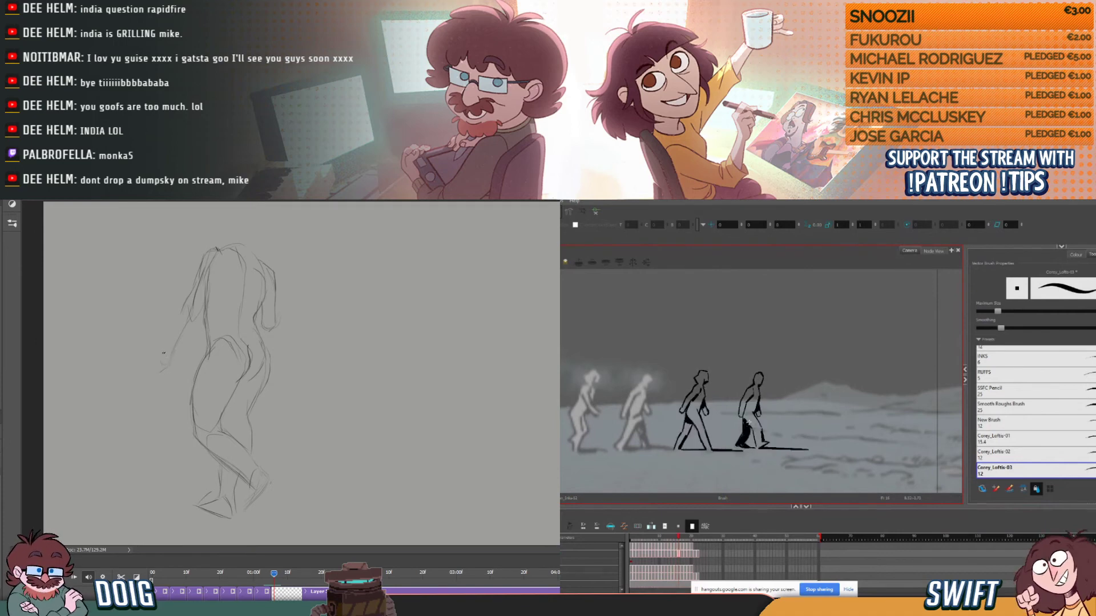
key(comma)
key(period)
key(comma)
key(period)
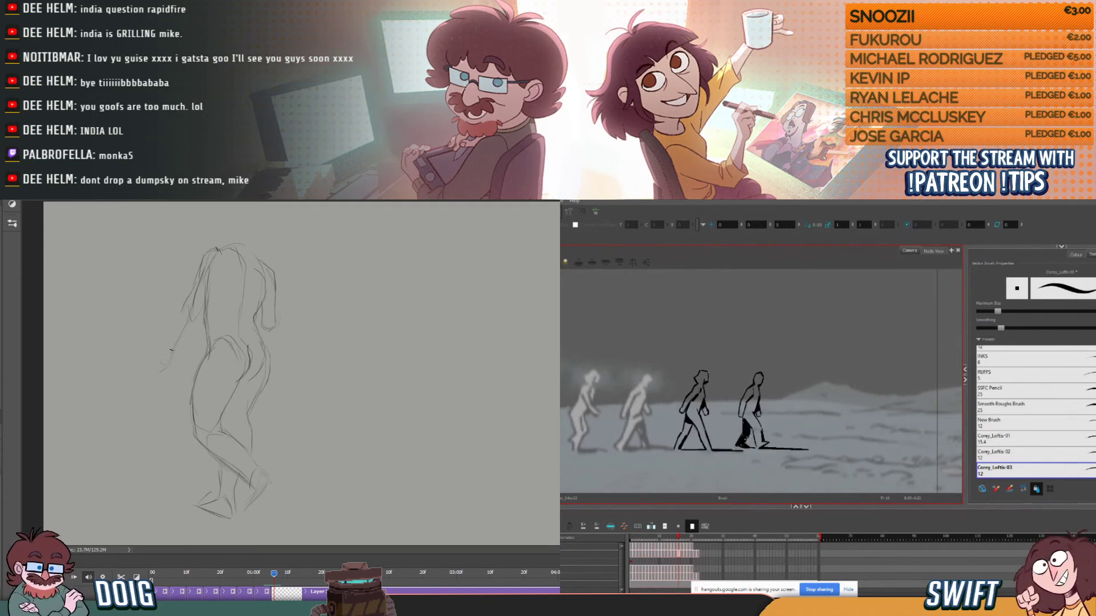
click(740, 439)
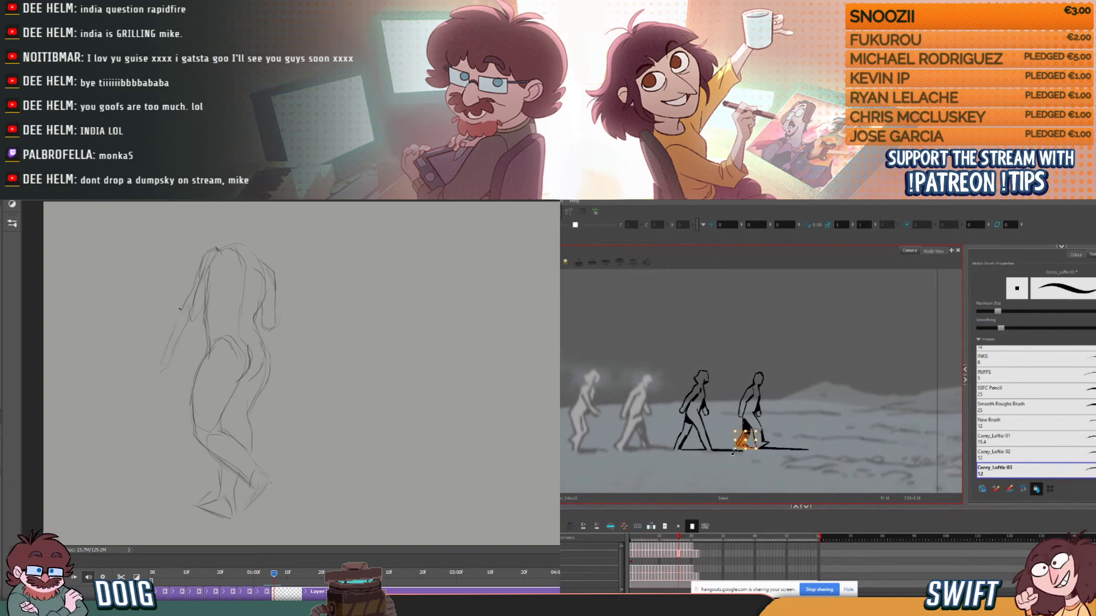
key(alt+b)
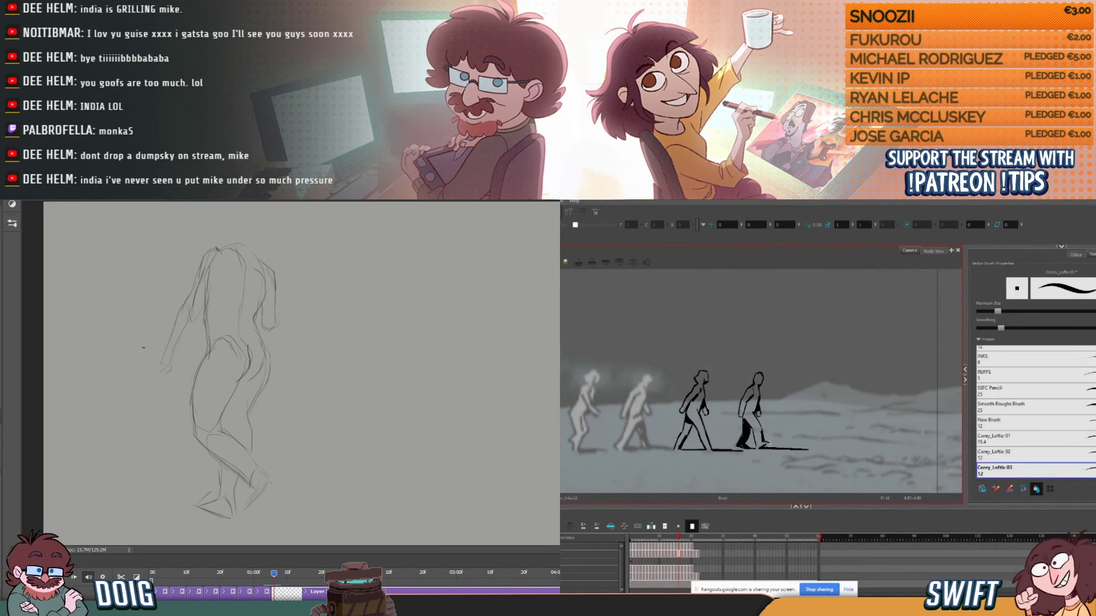
- Step to the fourth figure's previous Harmony drawing, select its ground shadow line, and return to the brush
key(comma)
key(comma)
key(period)
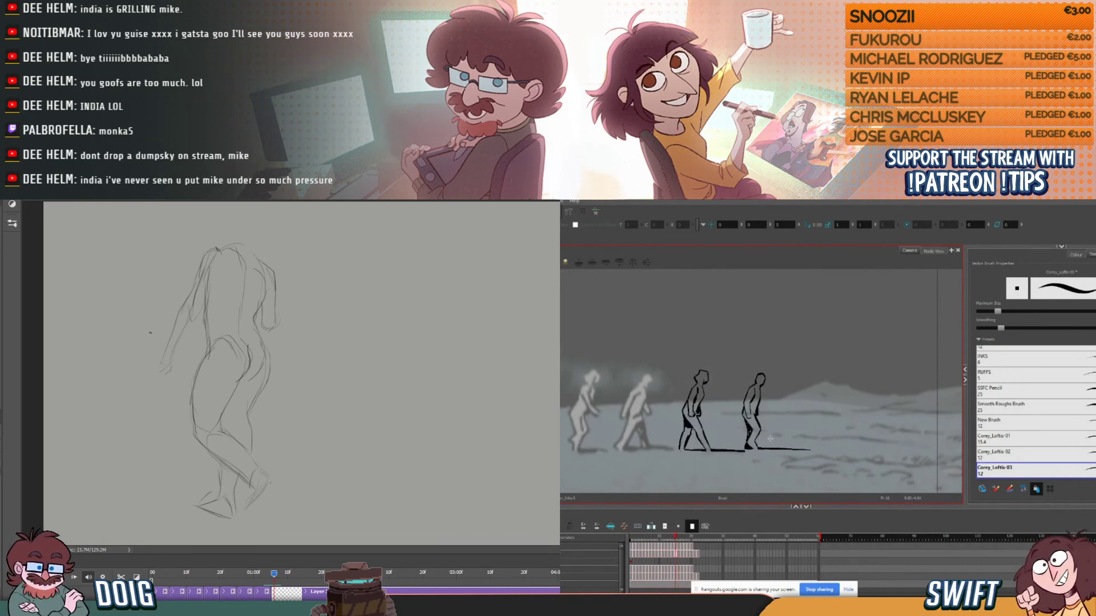
key(period)
key(comma)
key(comma)
key(period)
key(comma)
key(period)
drag(768, 440, 813, 454)
key(alt+s)
key(alt+b)
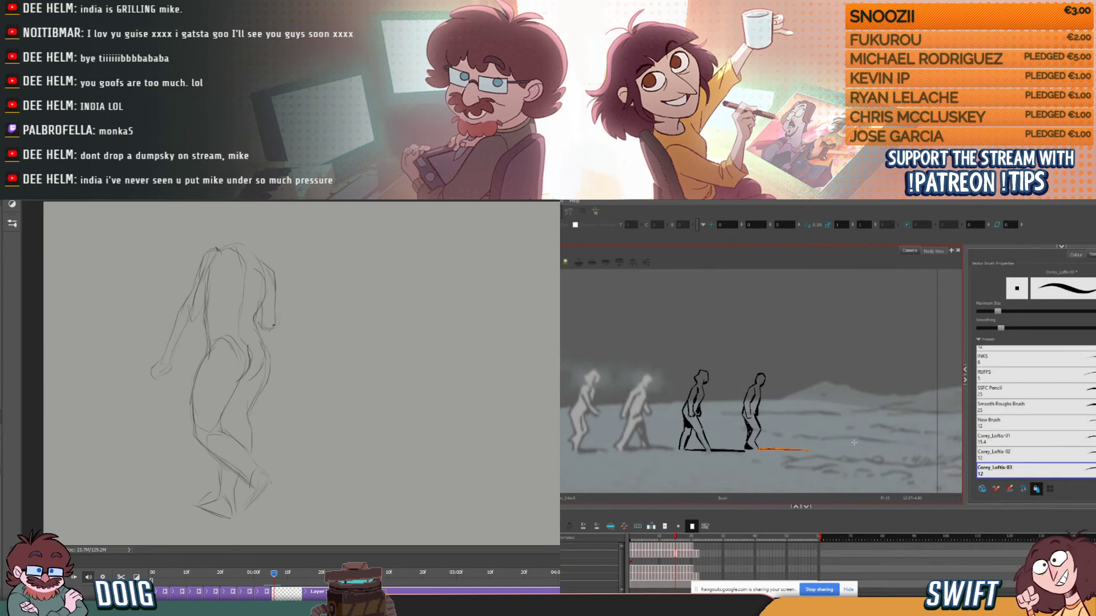
click(776, 385)
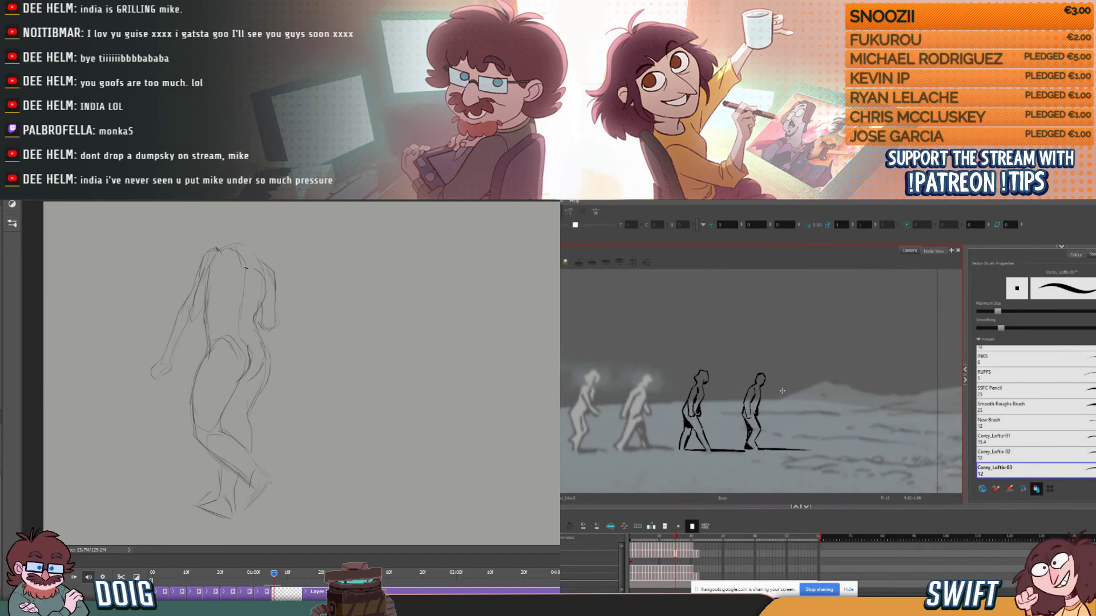
- Compare the fourth figure's ground shadow line across neighbouring Harmony drawings, and reselect it on the previous one
key(period)
key(comma)
key(comma)
key(period)
key(period)
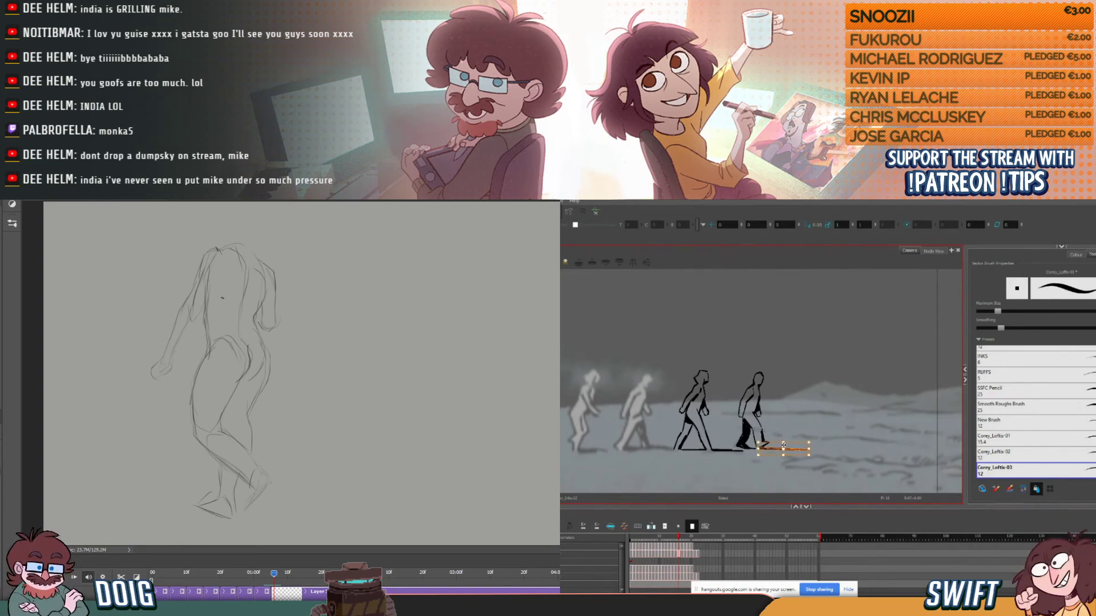
key(comma)
key(comma)
key(period)
key(comma)
key(period)
key(comma)
key(period)
key(alt+s)
click(784, 450)
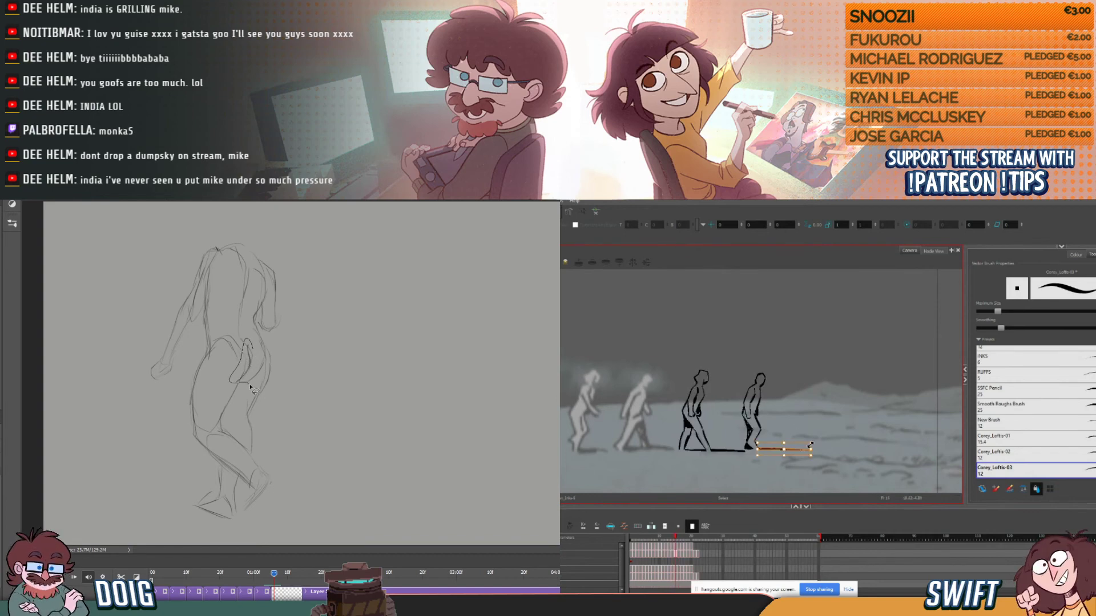
- Lasso the buttock curve of the Photoshop pose, adjust its position, and deselect it
mouse_move(273, 376)
mouse_down()
mouse_move(251, 337)
mouse_move(246, 370)
mouse_move(249, 341)
mouse_up()
key(alt+b)
key(comma)
key(period)
key(ctrl+d)
key(period)
key(comma)
key(ctrl+d)
- Select the ground shadow line on the fourth figure's previous Harmony drawing, and adjust it horizontally
key(alt+s)
click(799, 449)
drag(783, 449, 761, 448)
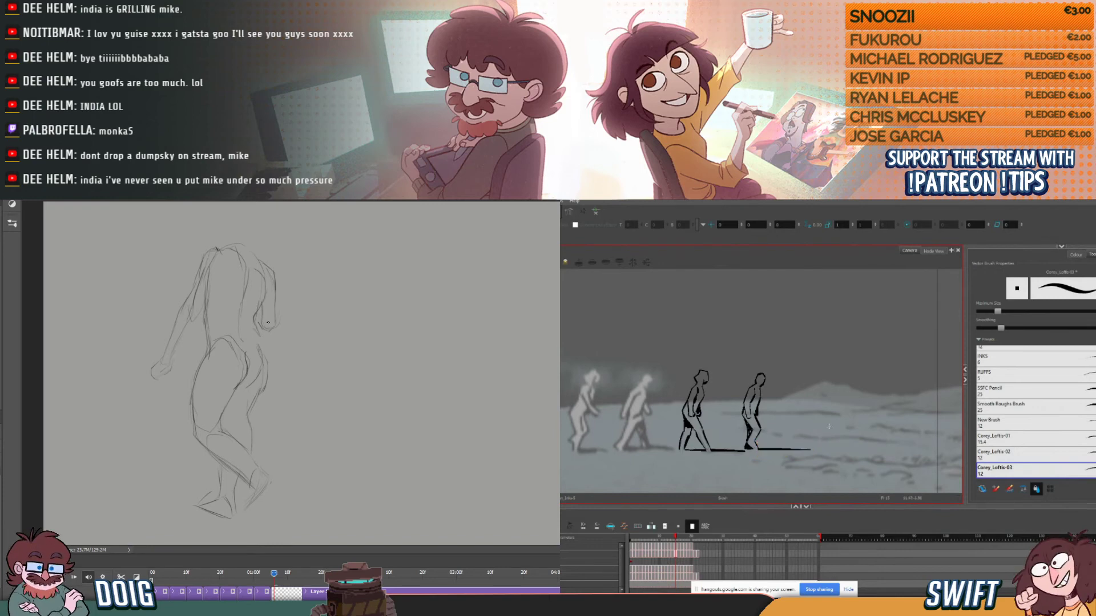
- Rework the lower-back and buttock contour in Photoshop, and compare the shadow line across neighbouring Harmony drawings
drag(251, 323, 265, 345)
key(comma)
key(period)
key(period)
key(comma)
key(comma)
key(comma)
key(period)
key(period)
key(comma)
key(period)
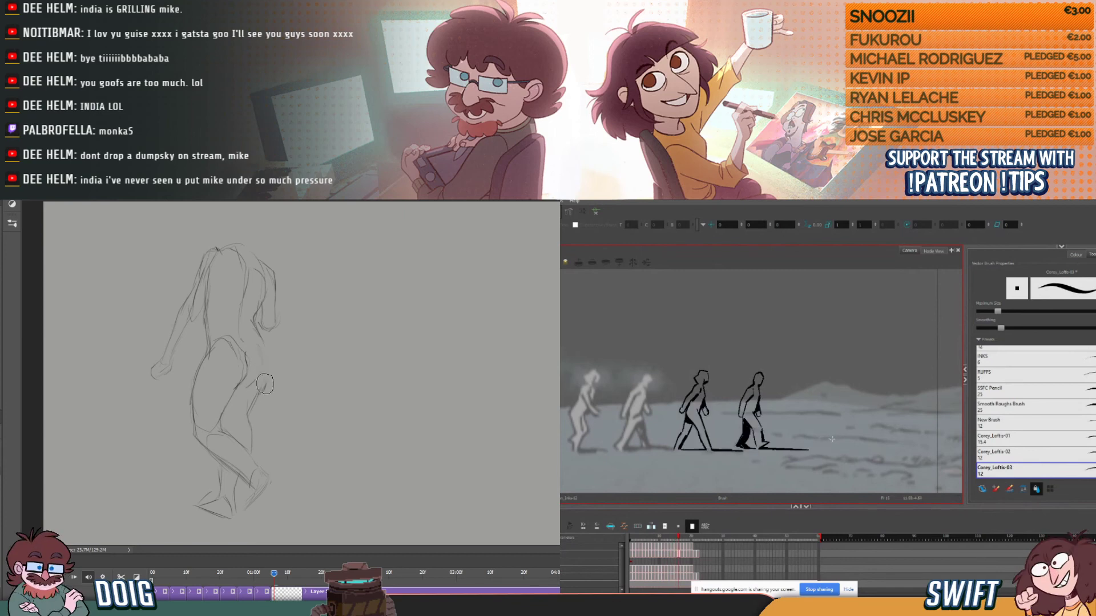
- Select the fourth figure's ground shadow line in Harmony, compare it across neighbouring drawings, and deselect it
key(alt+s)
click(781, 449)
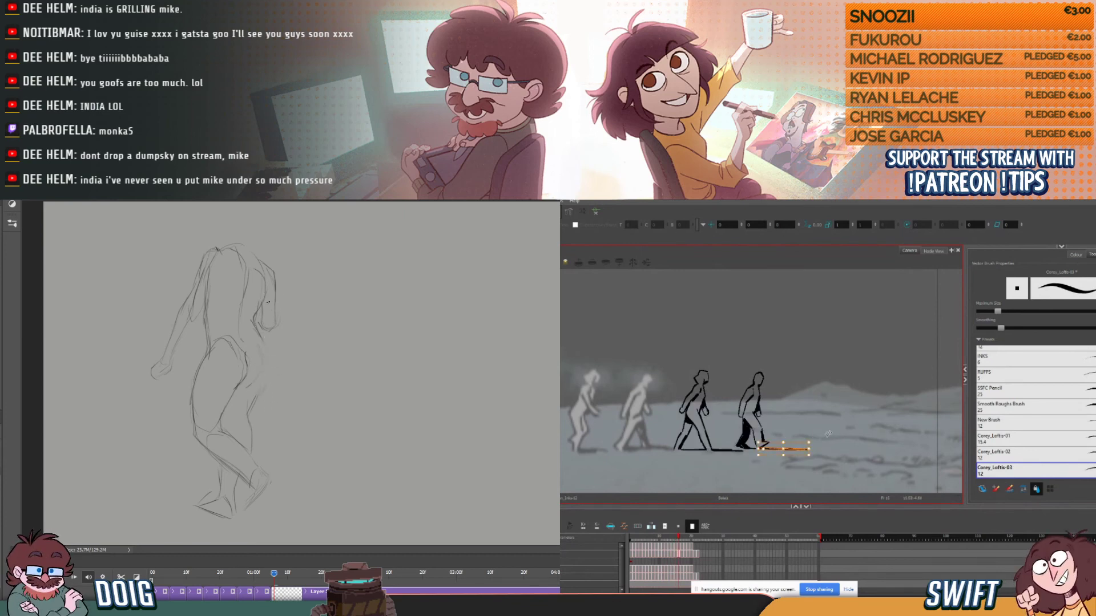
key(comma)
key(period)
key(comma)
key(period)
key(comma)
key(comma)
key(period)
key(period)
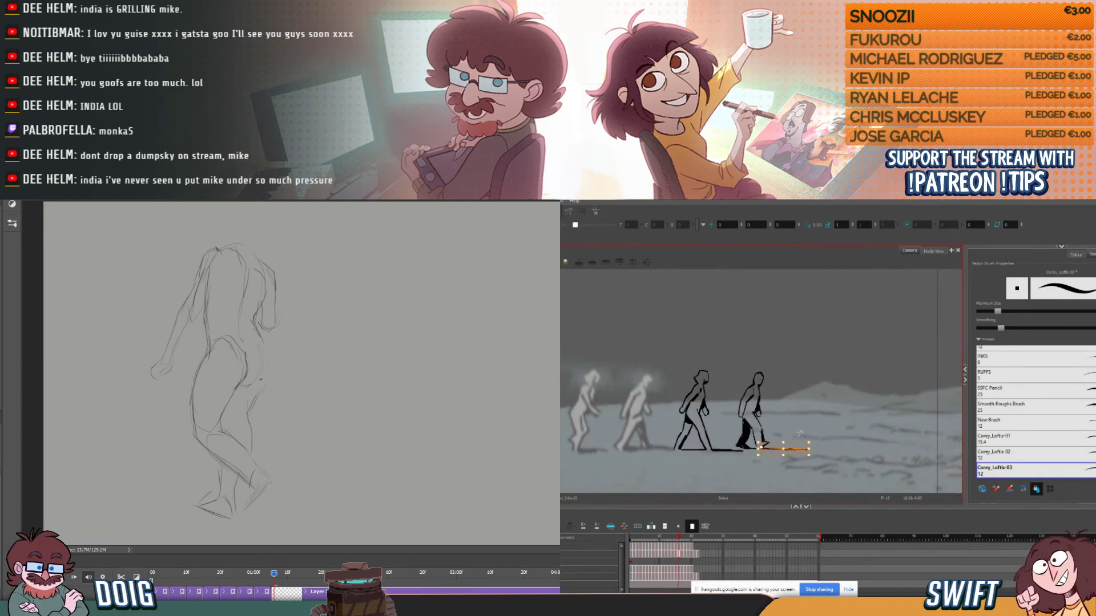
click(829, 430)
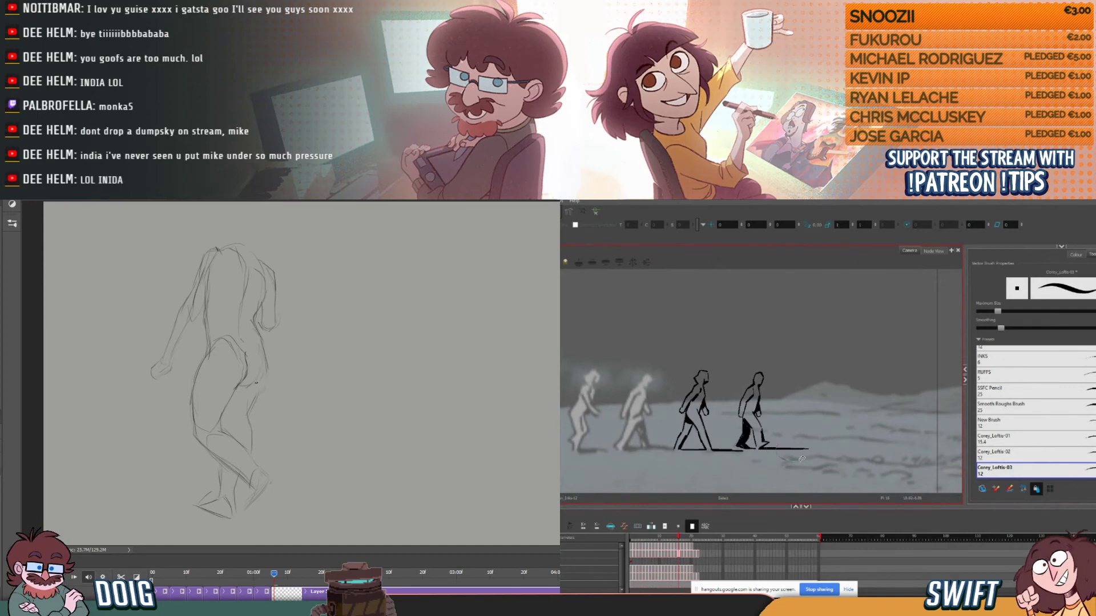
- Adjust the fourth figure's ground shadow line on the current Harmony drawing, and check it against the adjacent drawings
click(763, 448)
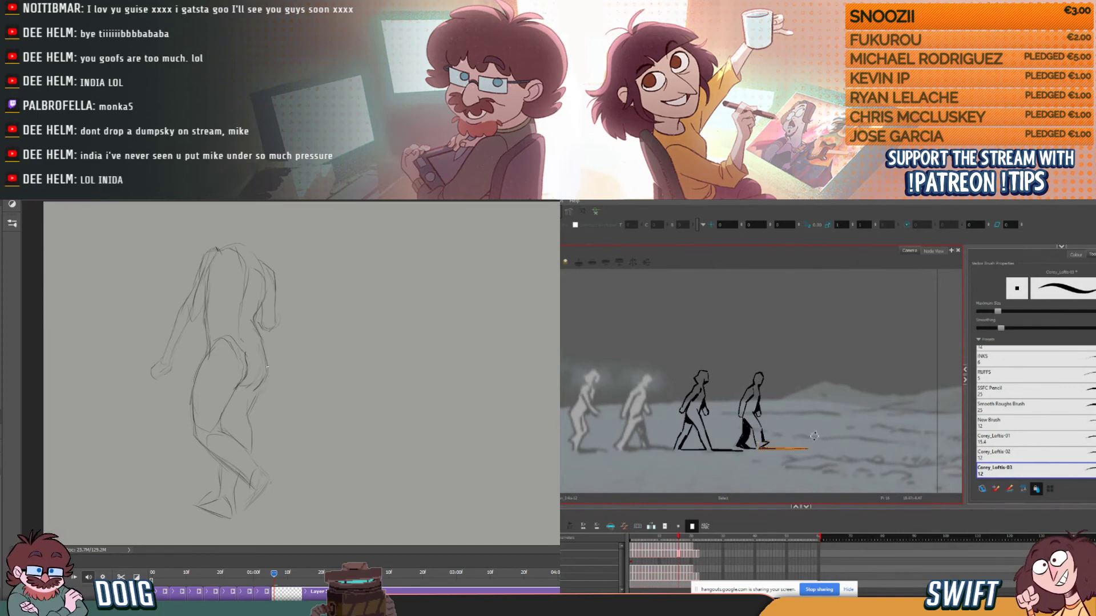
click(817, 432)
key(alt+b)
key(f)
key(g)
key(f)
key(g)
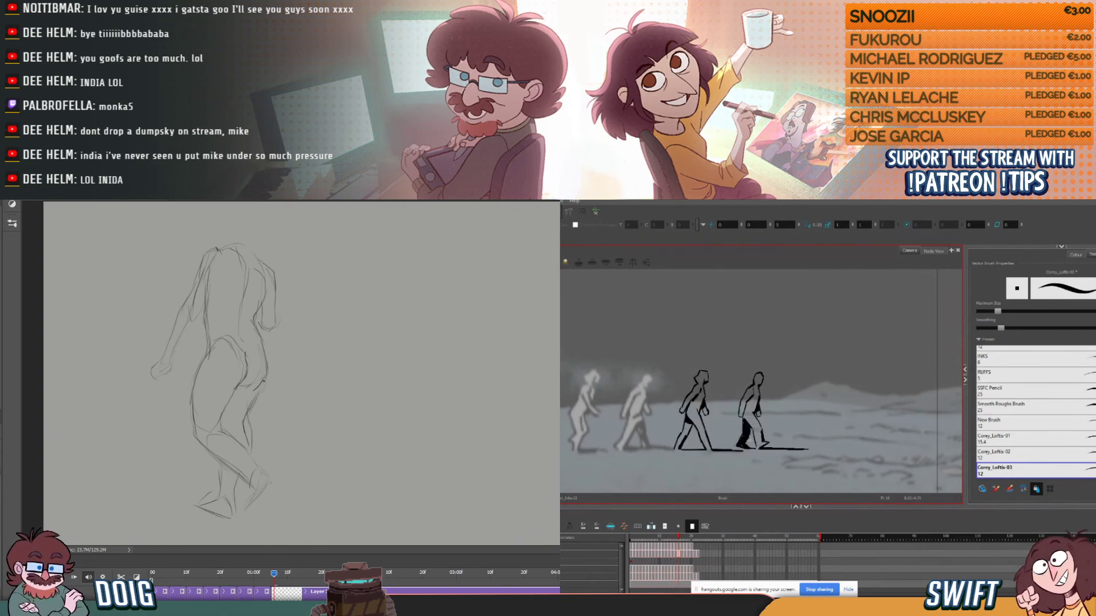
key(f)
key(f)
- Erase stray lines around the far thigh and buttock of the Photoshop pose, leaving a clean contour
key(e)
key(g)
key(g)
drag(262, 406, 251, 444)
key(f)
- Flip through neighbouring Harmony drawings to examine the fourth figure's walking motion
key(f)
key(g)
key(g)
mouse_move(272, 390)
mouse_down()
mouse_move(263, 404)
mouse_move(259, 376)
mouse_up()
key(b)
key(f)
key(g)
key(f)
- Erase and redraw the near hip and outer thigh contour of the Photoshop pose
key(f)
key(g)
key(g)
key(g)
key(f)
key(f)
key(f)
key(g)
key(g)
key(e)
key(f)
key(f)
key(g)
mouse_move(188, 415)
mouse_down()
mouse_move(198, 372)
mouse_move(187, 417)
mouse_up()
key(g)
key(f)
key(g)
key(f)
key(g)
key(b)
mouse_move(206, 358)
mouse_down()
mouse_move(196, 434)
mouse_move(193, 395)
mouse_up()
- Select the fourth figure's head fill in Harmony, and sketch an oval head above the Photoshop pose's shoulders
key(alt+s)
click(797, 449)
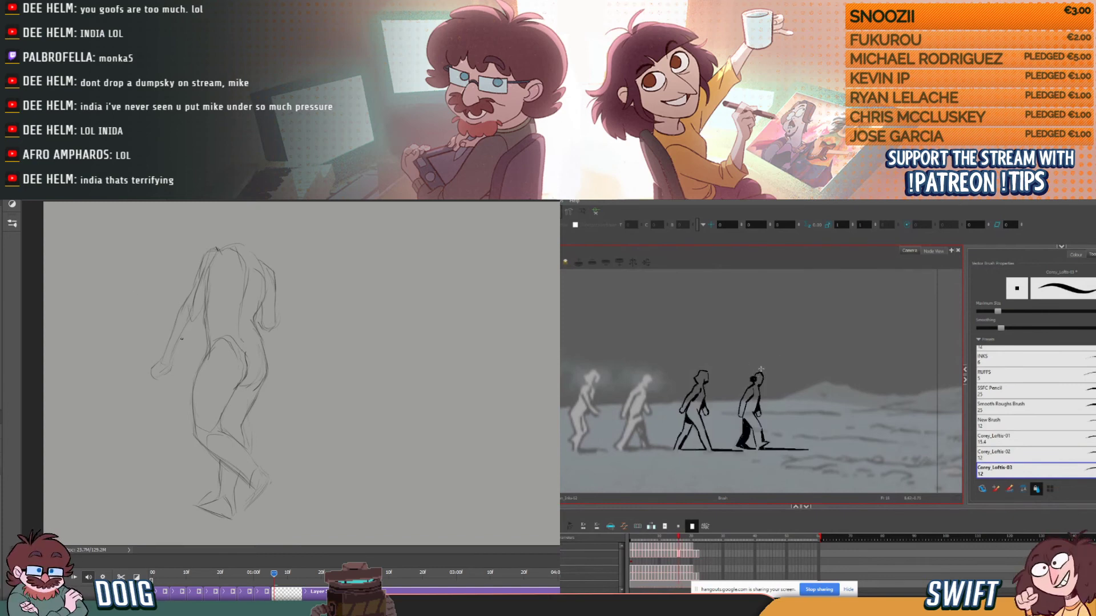
key(super)
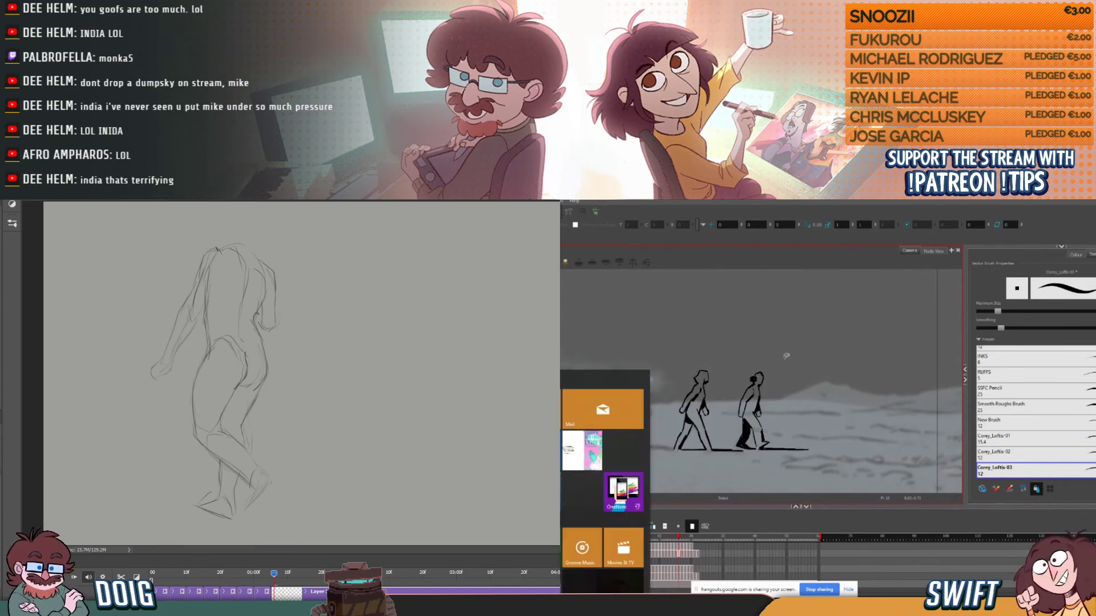
key(Escape)
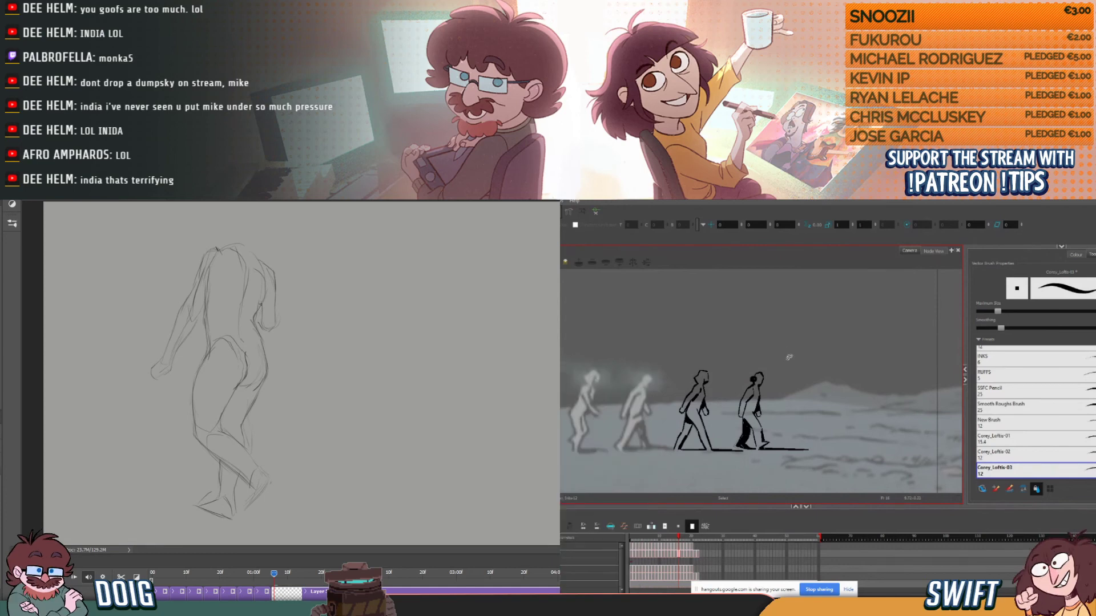
click(757, 377)
drag(233, 219, 263, 216)
key(alt+b)
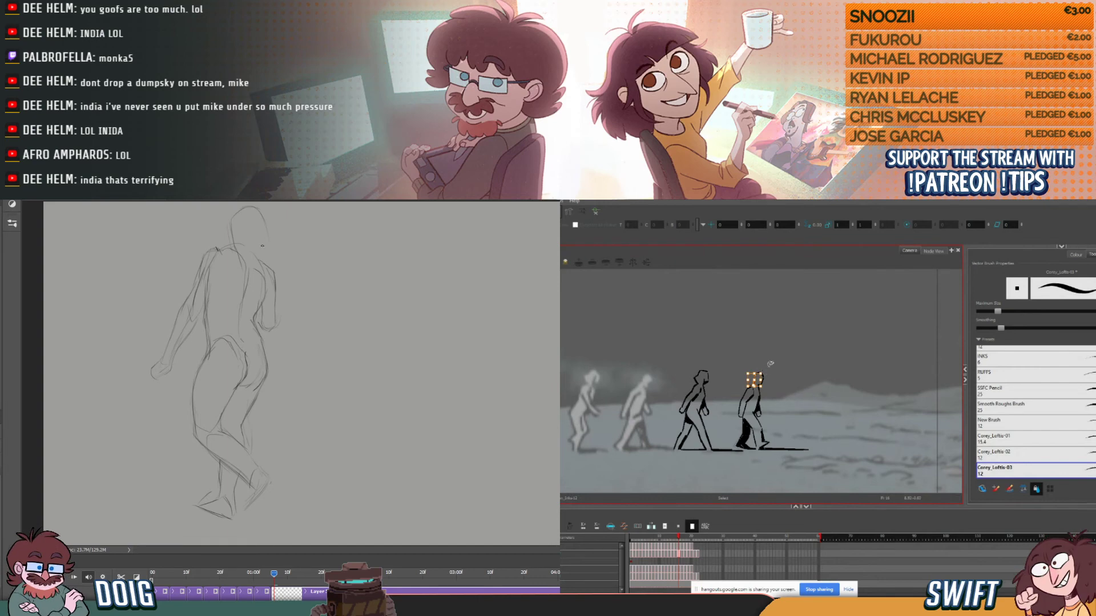
- Reselect the fourth figure's head in Harmony, and check it against the adjacent drawings
key(f)
key(g)
key(f)
key(g)
click(758, 378)
key(alt+b)
key(g)
- Compare the fourth figure's head position across neighbouring Harmony drawings
key(f)
key(f)
key(g)
key(f)
key(g)
key(f)
key(g)
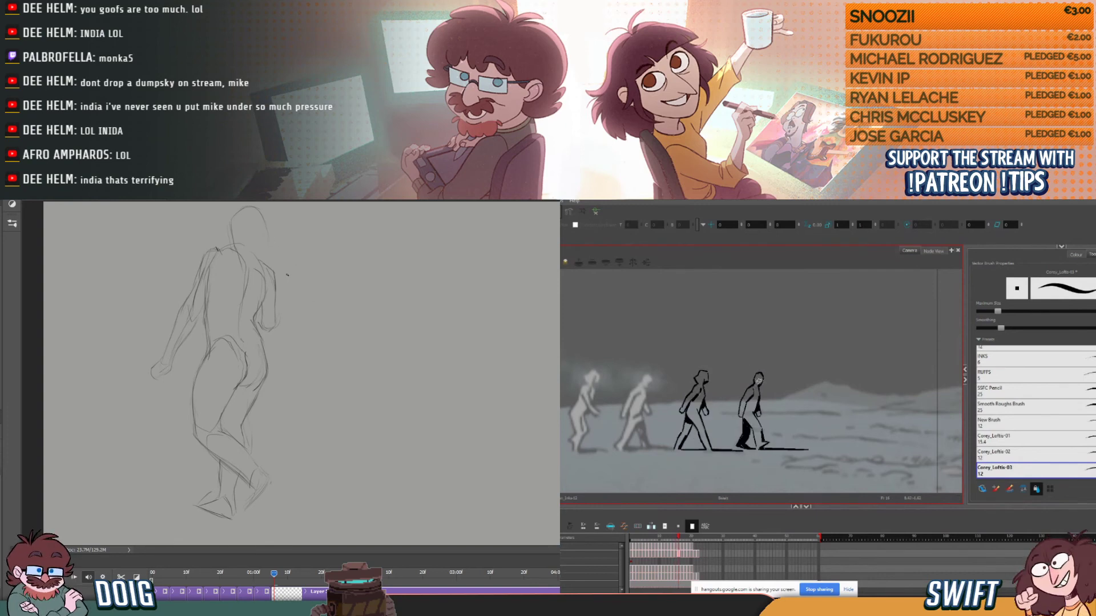
key(f)
key(f)
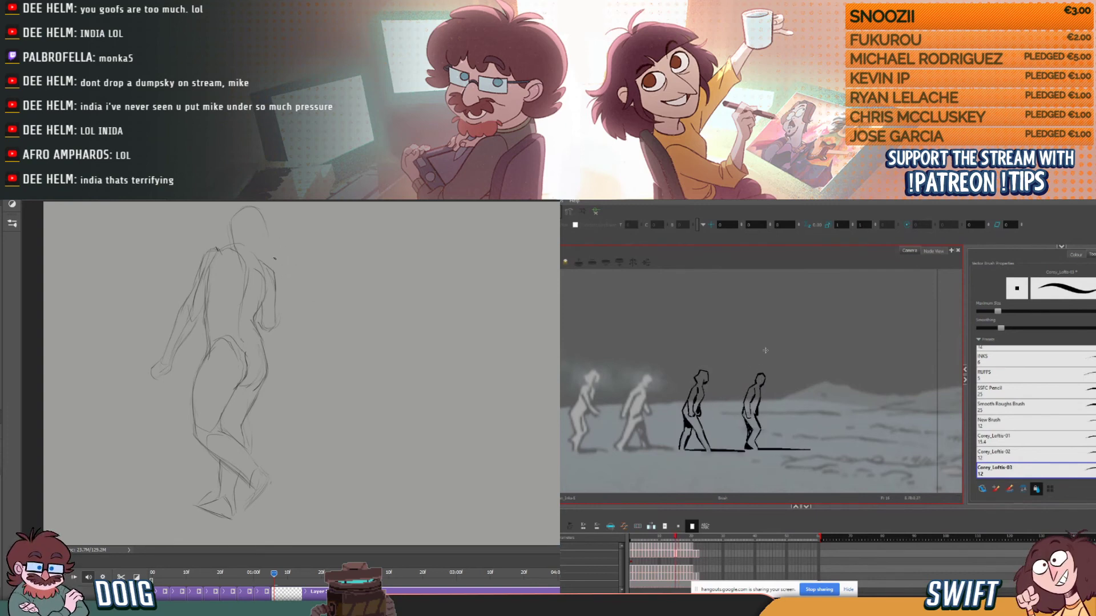
key(g)
key(g)
key(g)
key(f)
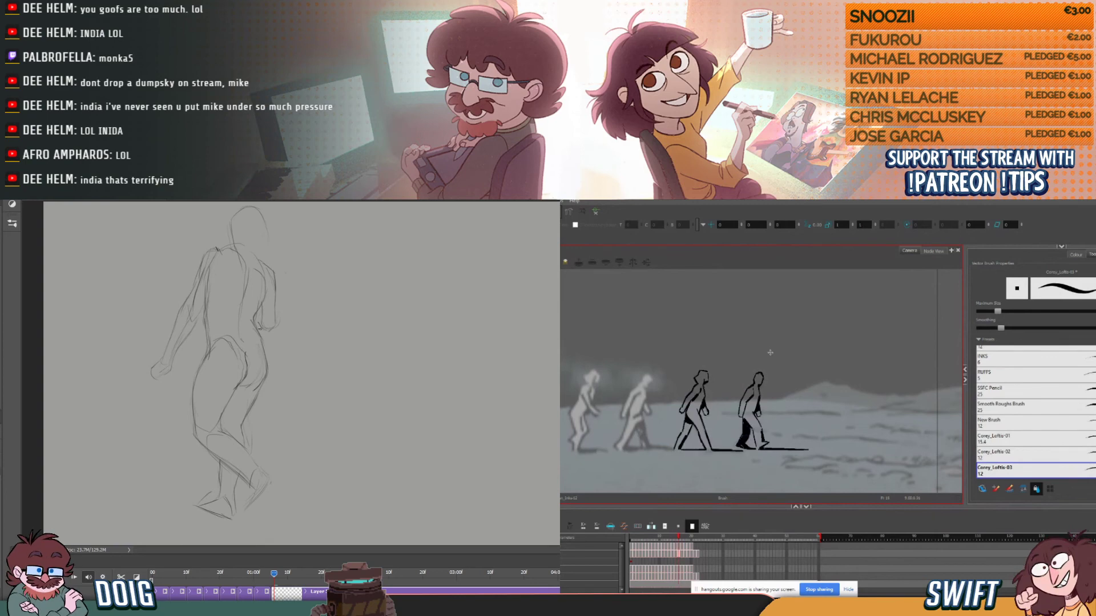
- Lasso the fourth figure's head on the current Harmony drawing, and adjust its position
key(alt+s)
mouse_move(763, 367)
mouse_down()
mouse_move(751, 381)
mouse_move(770, 354)
mouse_up()
click(769, 365)
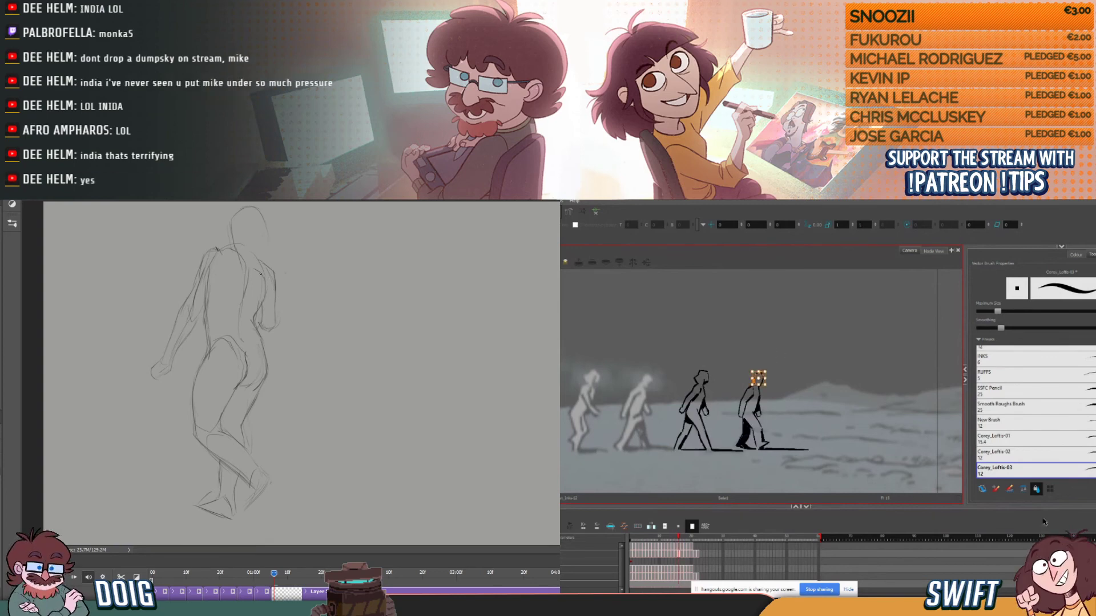
key(alt+b)
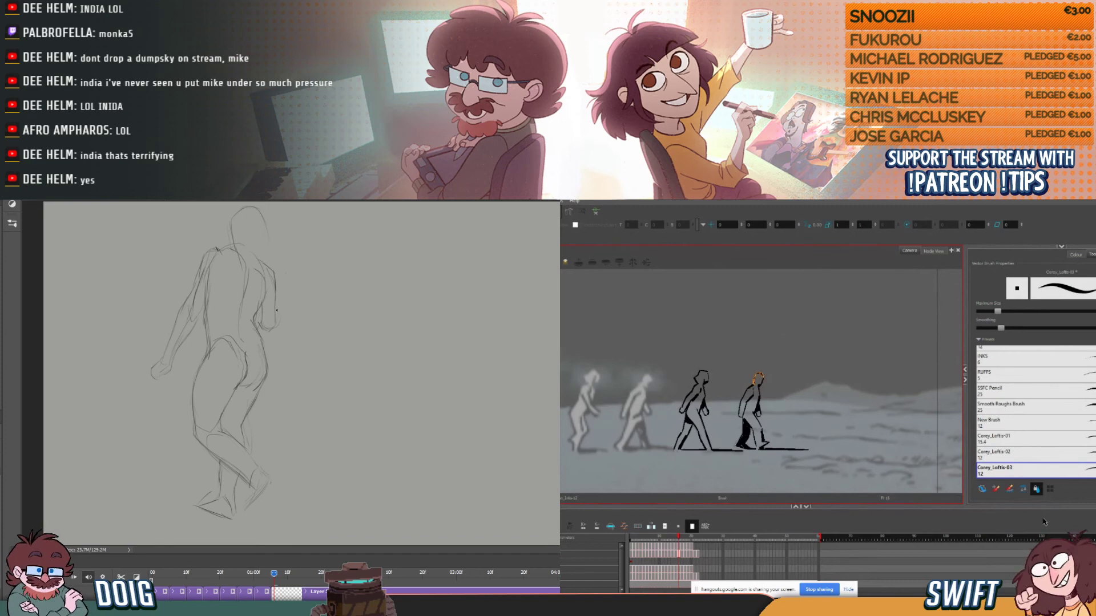
- Flip between the adjacent Harmony drawings to check how the fourth figure's adjusted head moves
key(comma)
key(period)
key(comma)
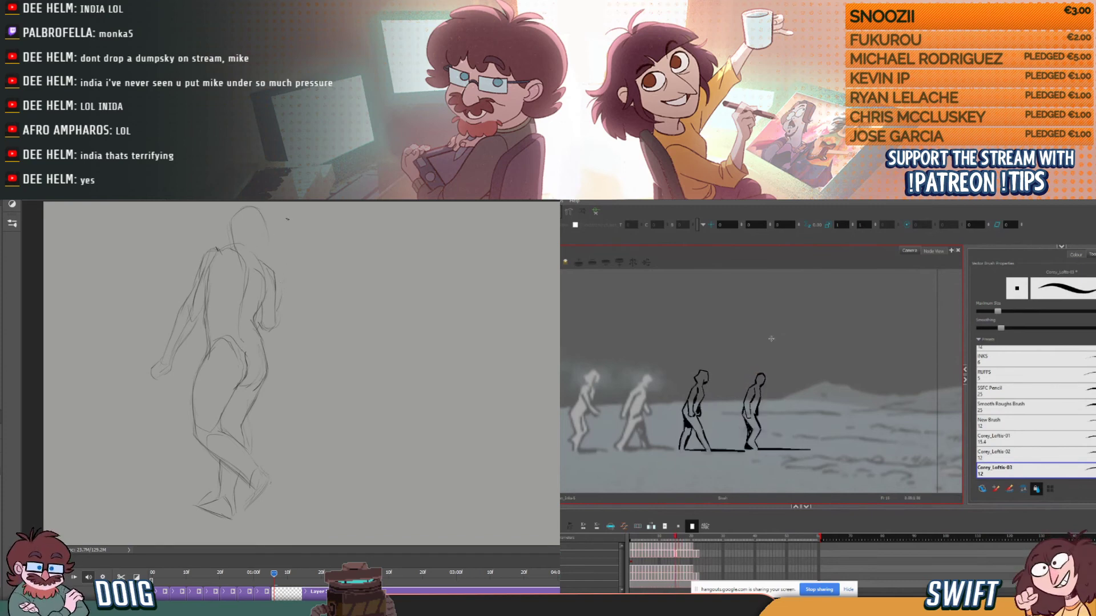
key(comma)
key(period)
key(period)
key(period)
key(comma)
key(comma)
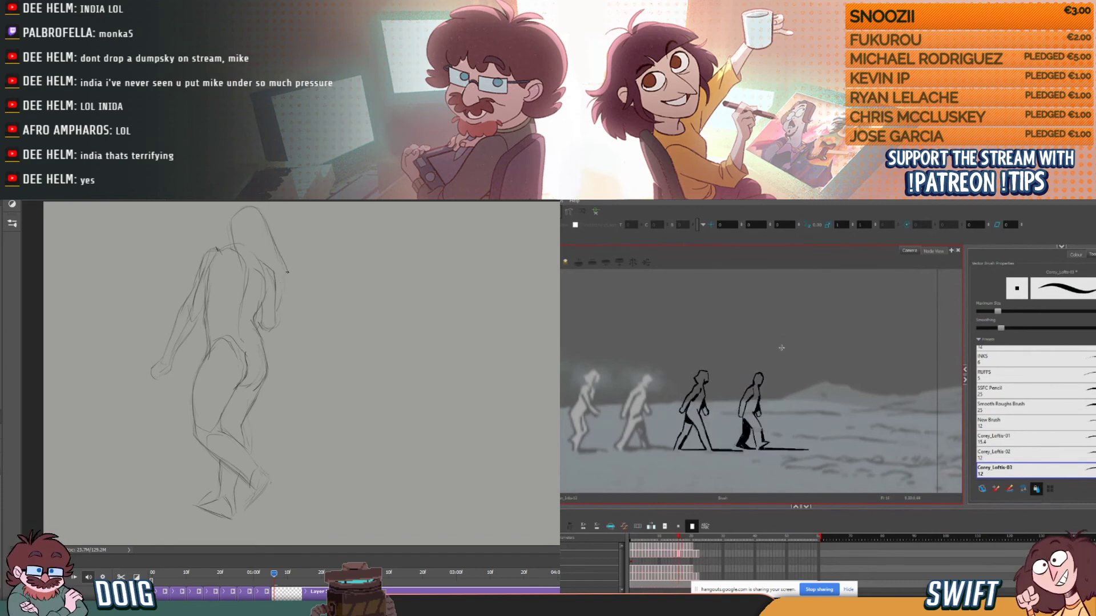
key(period)
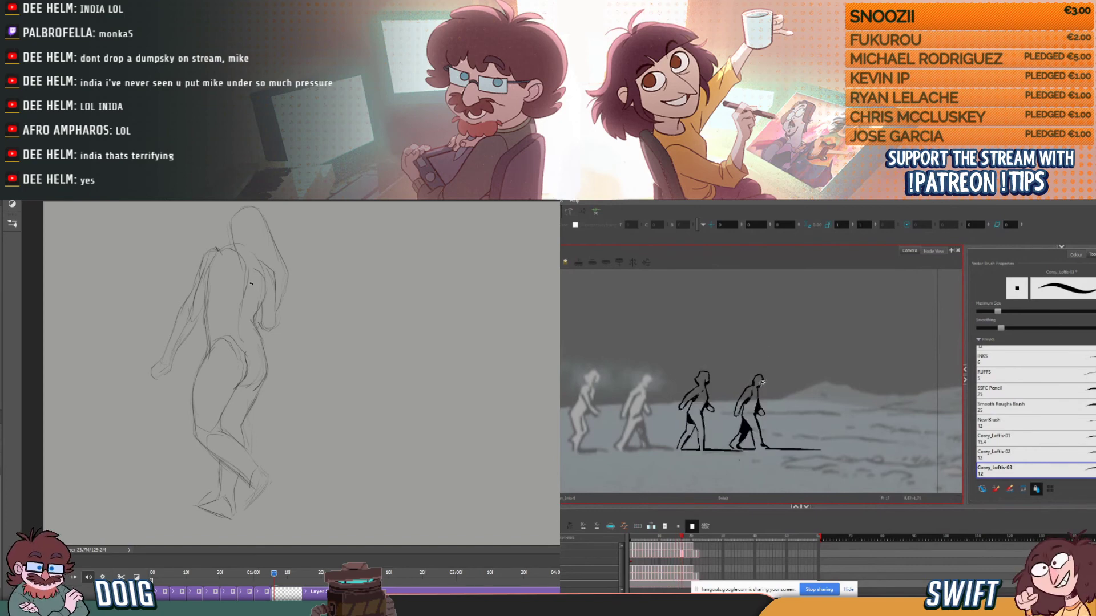
- Adjust the fourth figure's head on the following Harmony drawing, then clean up the head and neck sketch in Photoshop
mouse_move(760, 363)
mouse_down()
mouse_move(754, 387)
mouse_move(772, 368)
mouse_up()
key(alt+b)
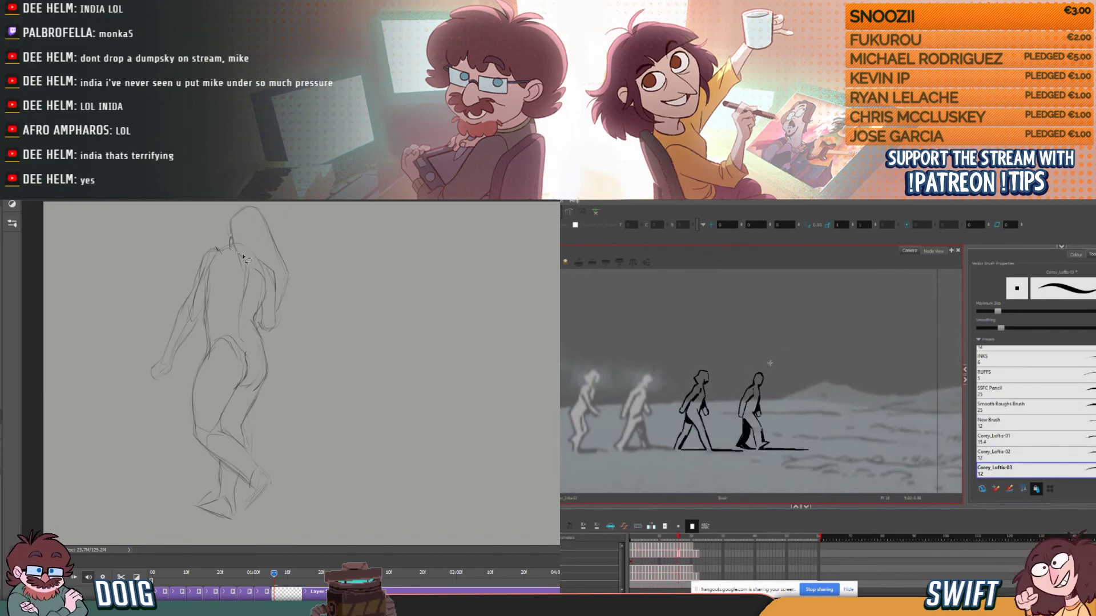
mouse_move(228, 226)
mouse_down()
mouse_move(270, 261)
mouse_move(276, 318)
mouse_move(296, 276)
mouse_move(276, 207)
mouse_move(259, 202)
mouse_move(231, 224)
mouse_up()
click(780, 364)
key(ctrl+d)
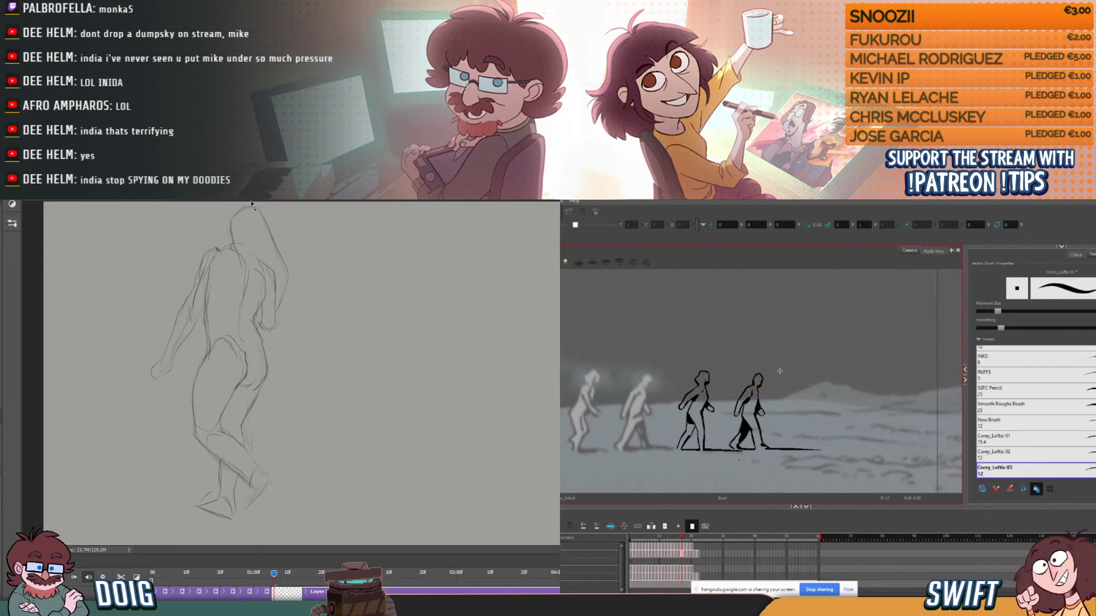
- Transform the whole Photoshop pose so it is slightly smaller and its upper body leans toward the trailing arm
drag(272, 581, 274, 574)
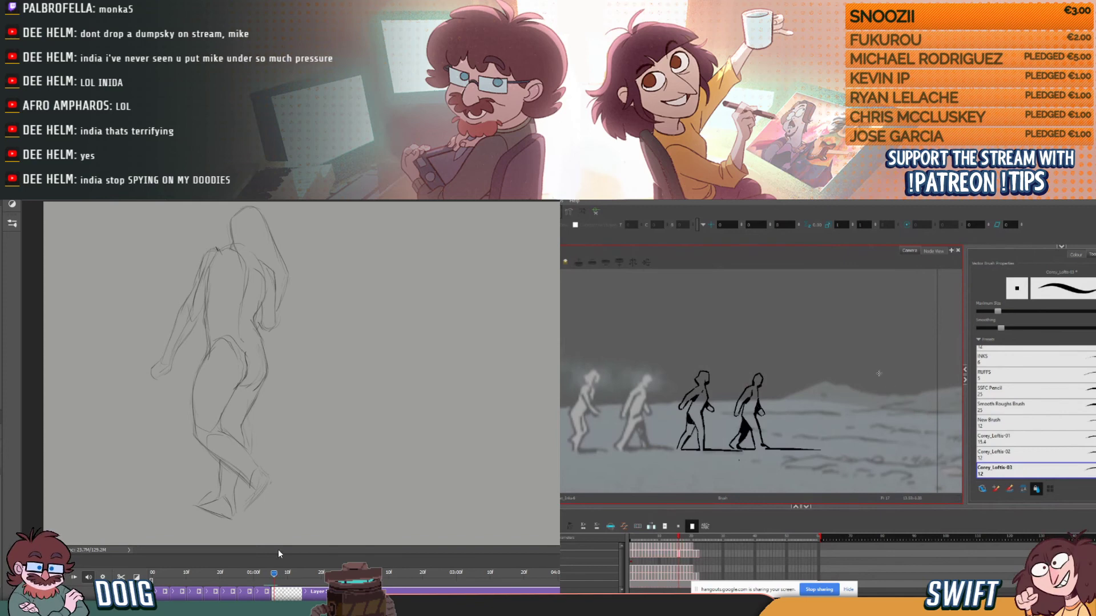
key(ctrl+t)
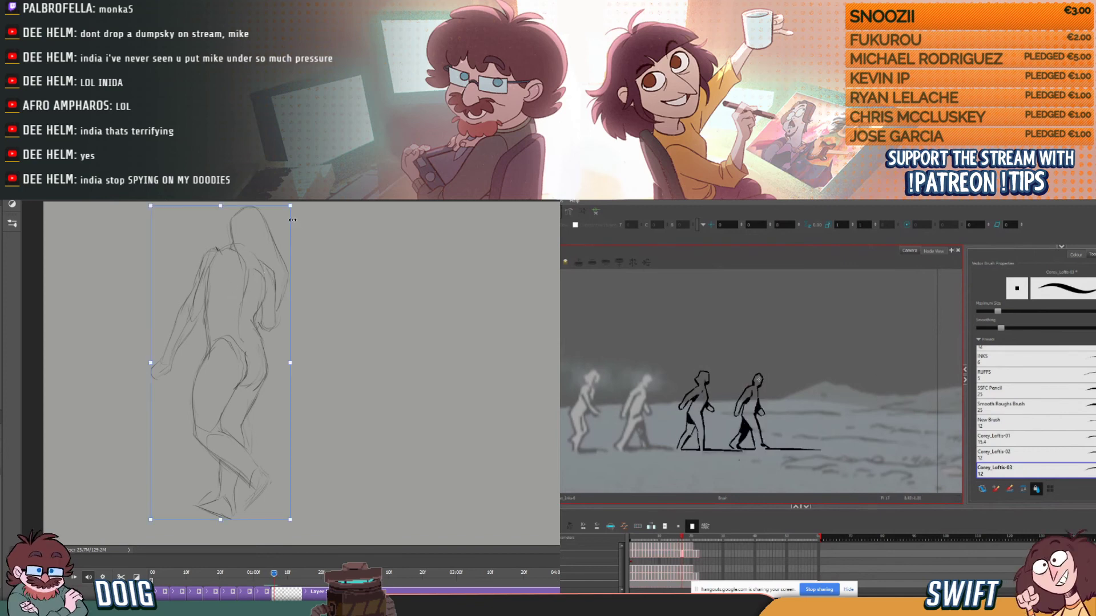
drag(290, 207, 211, 227)
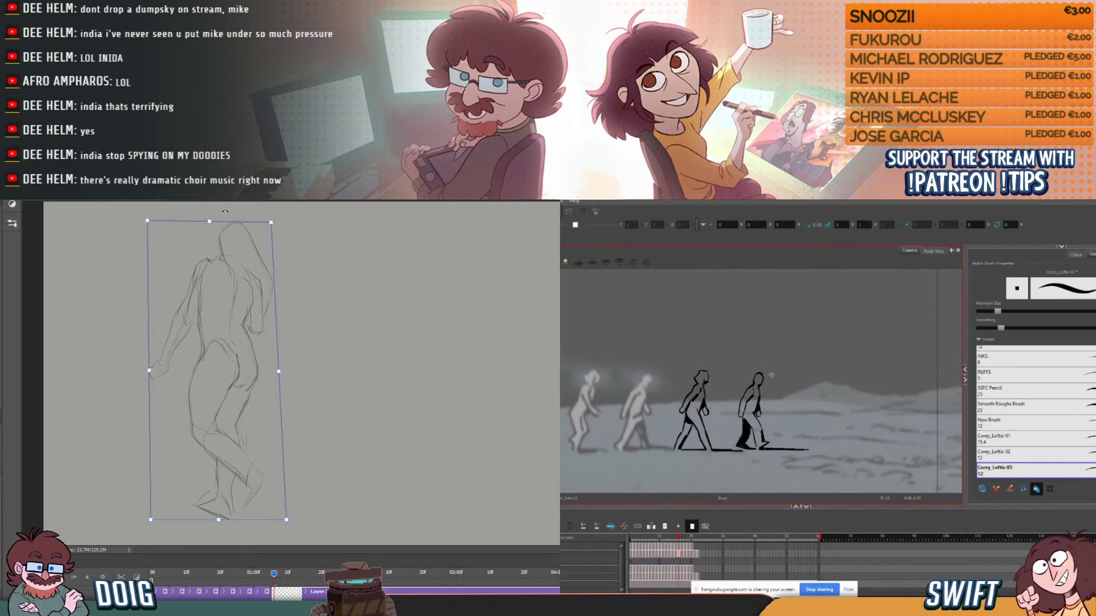
key(Return)
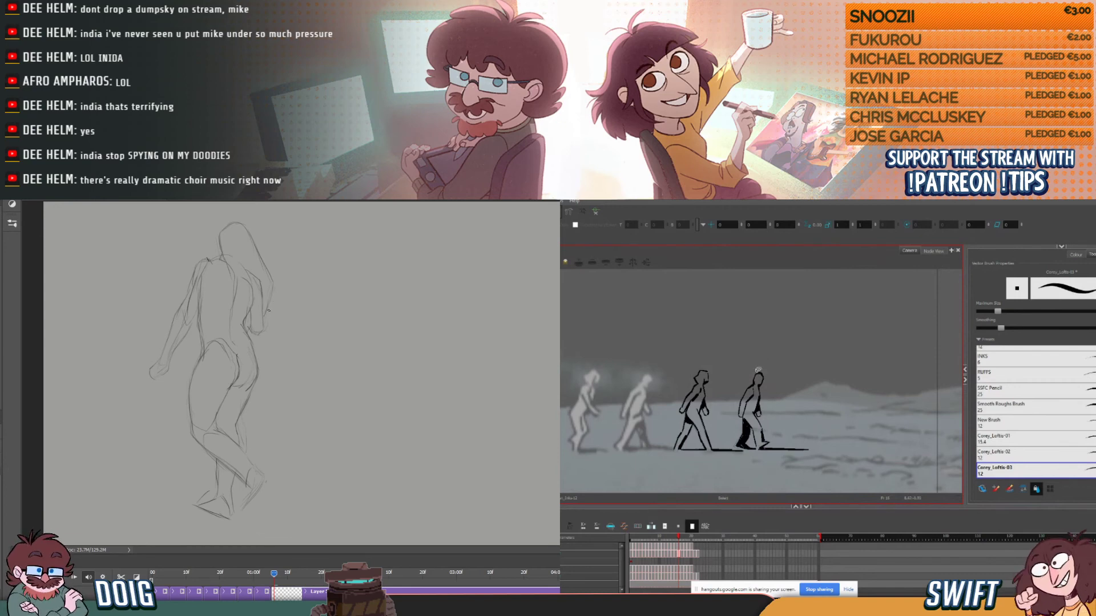
- Review the fourth figure's inked poses repeatedly across the surrounding Harmony drawings
key(comma)
key(period)
key(period)
key(comma)
key(comma)
key(comma)
key(period)
key(period)
key(period)
key(period)
key(comma)
key(comma)
key(comma)
key(comma)
key(comma)
key(period)
key(period)
key(comma)
key(period)
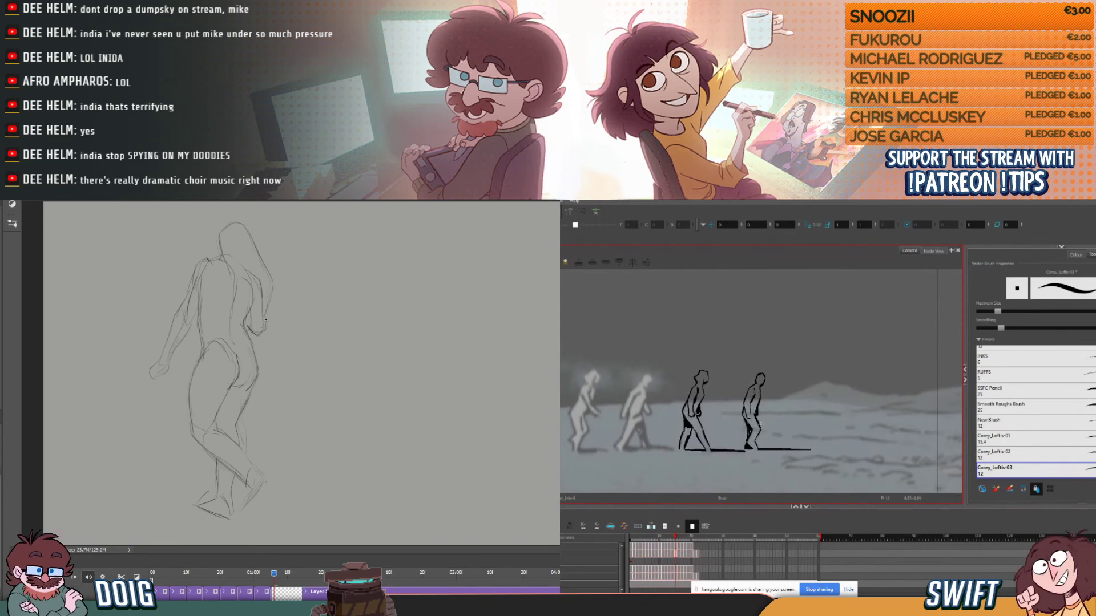
key(period)
key(comma)
key(period)
key(comma)
key(comma)
key(period)
- Select the fourth figure's lower-leg strokes on the previous Harmony drawing, and compare them with the next drawing
key(alt+s)
click(753, 438)
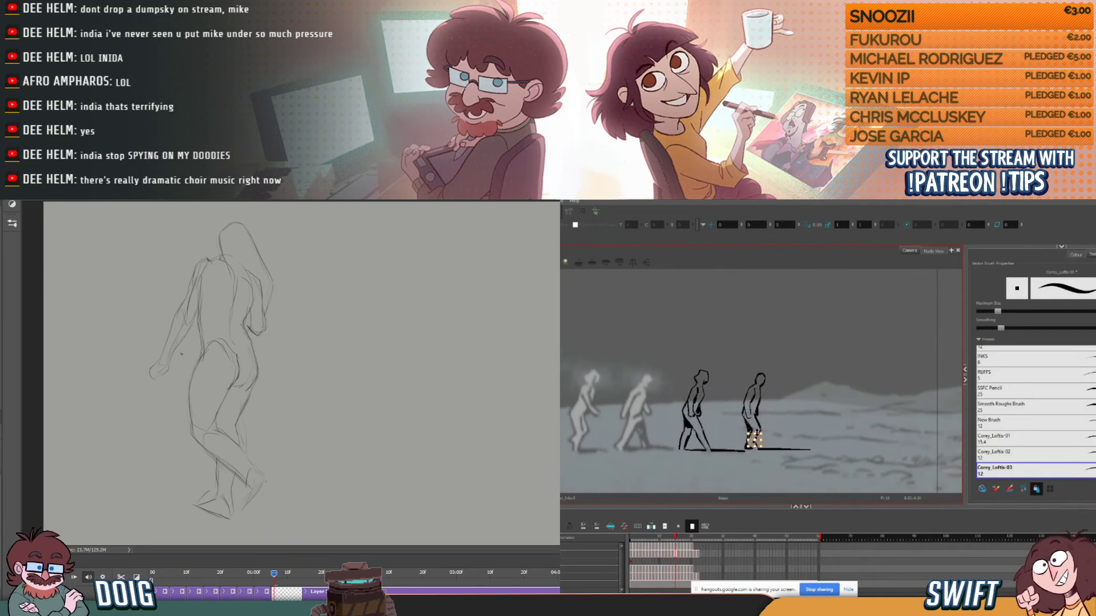
click(759, 437)
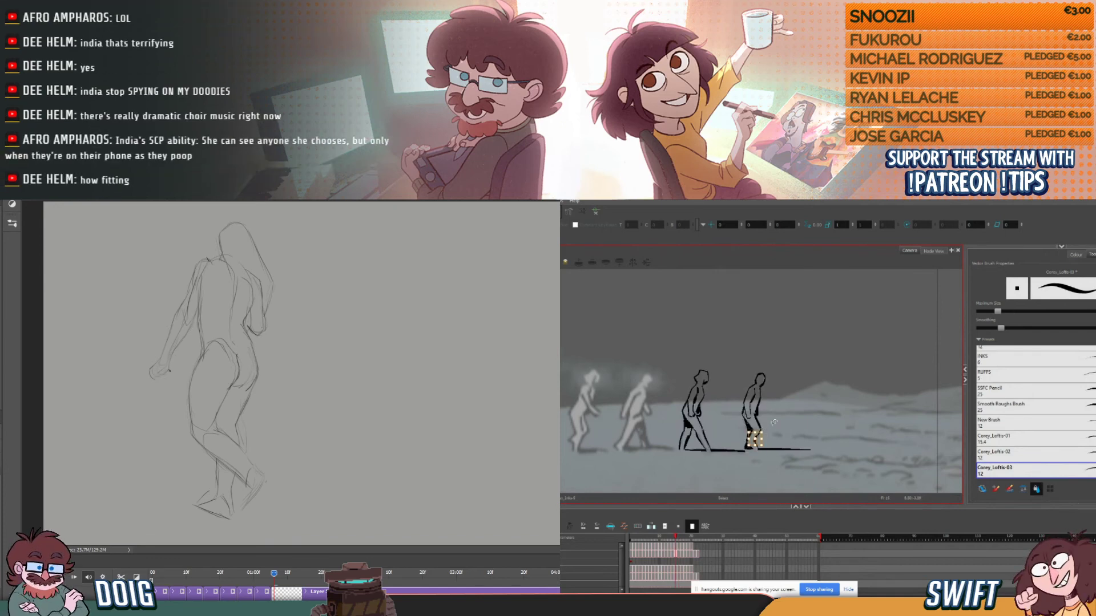
key(period)
key(comma)
key(period)
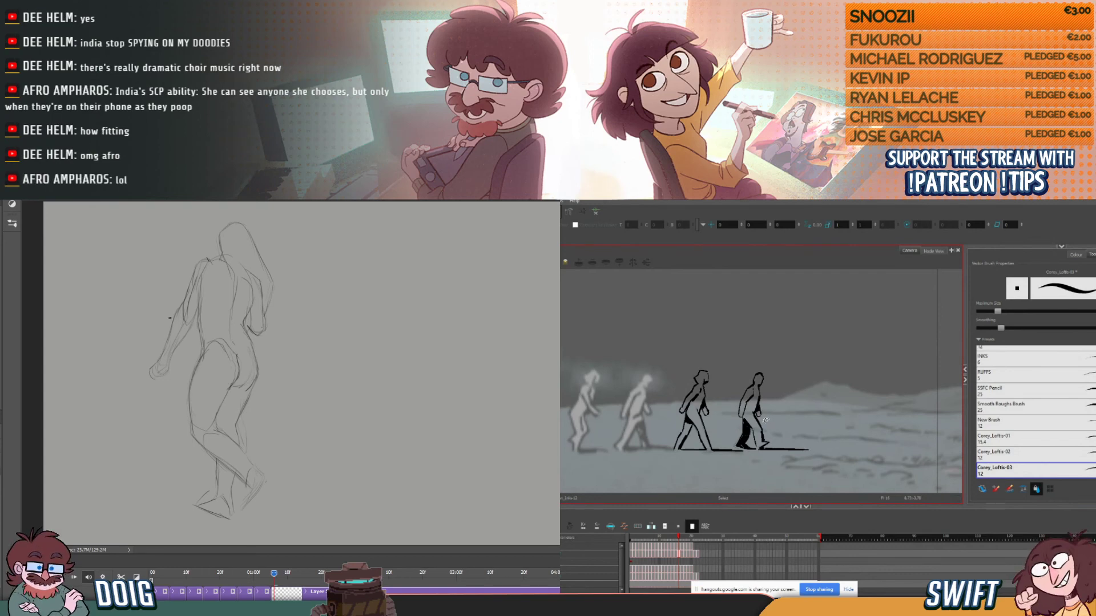
- Refine the waist contour of the Photoshop pose, and rework the front leg's strokes on the fourth Harmony figure
drag(209, 349, 204, 319)
key(b)
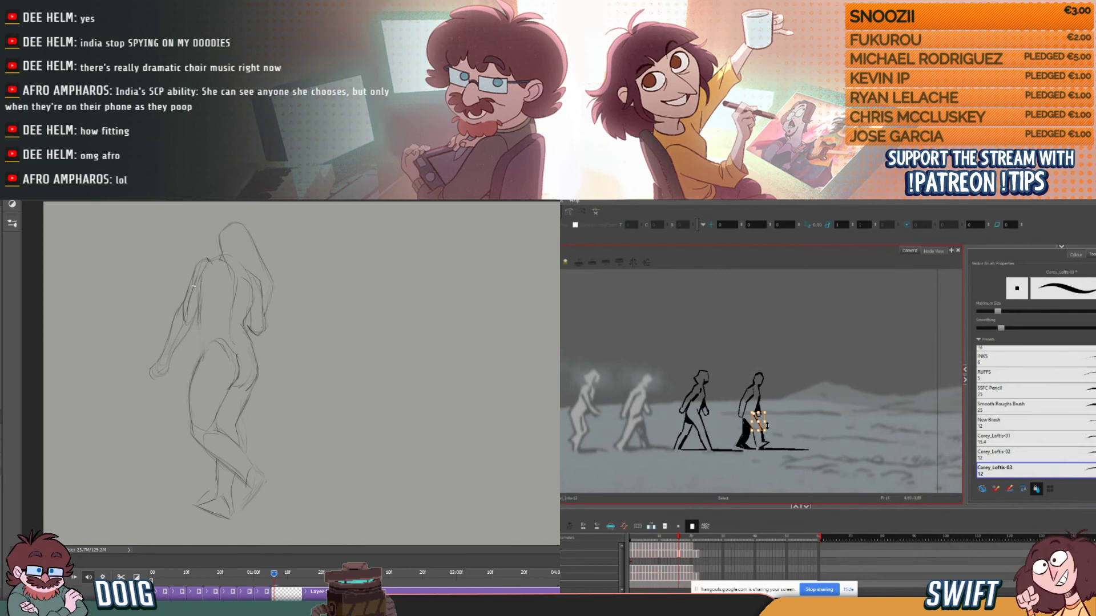
drag(769, 433, 769, 436)
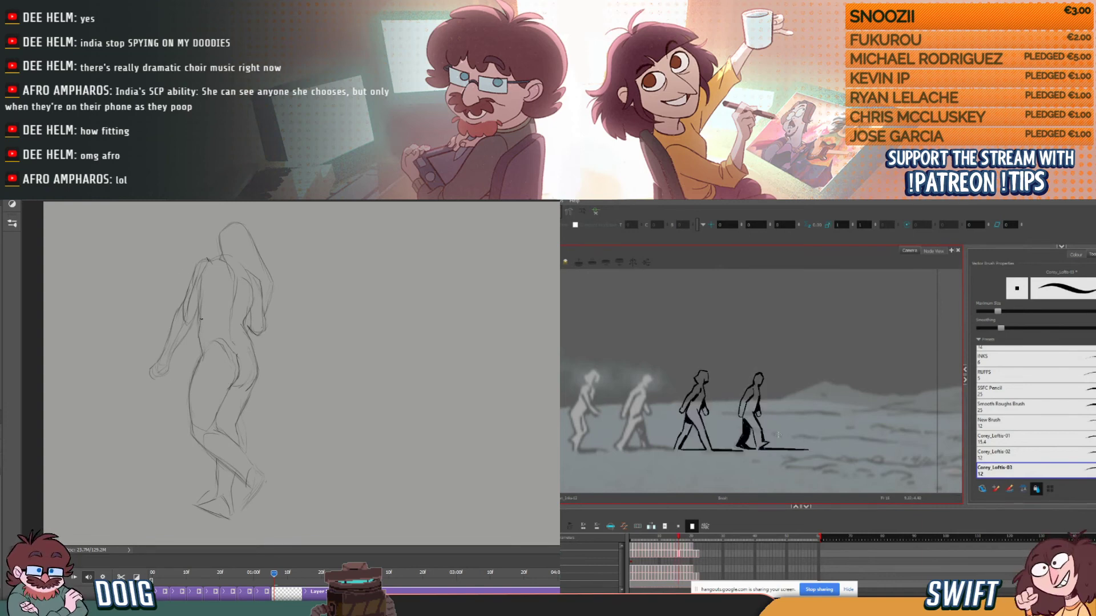
drag(753, 433, 755, 446)
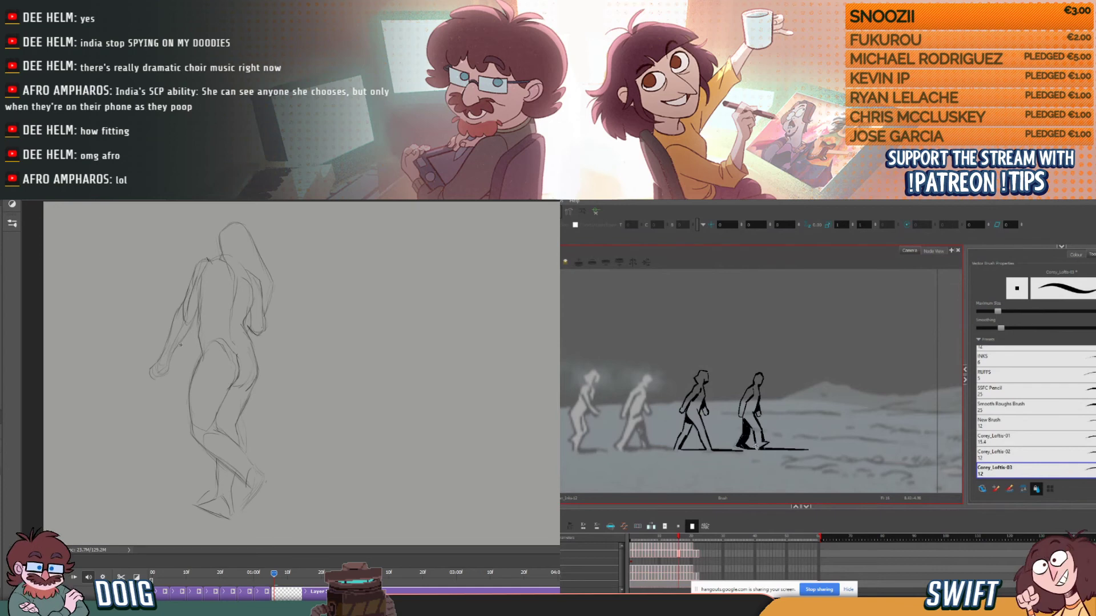
- Compare the fourth figure's reworked front leg across neighbouring Harmony drawings
key(comma)
key(period)
key(period)
key(comma)
key(comma)
key(period)
key(period)
key(comma)
key(period)
key(comma)
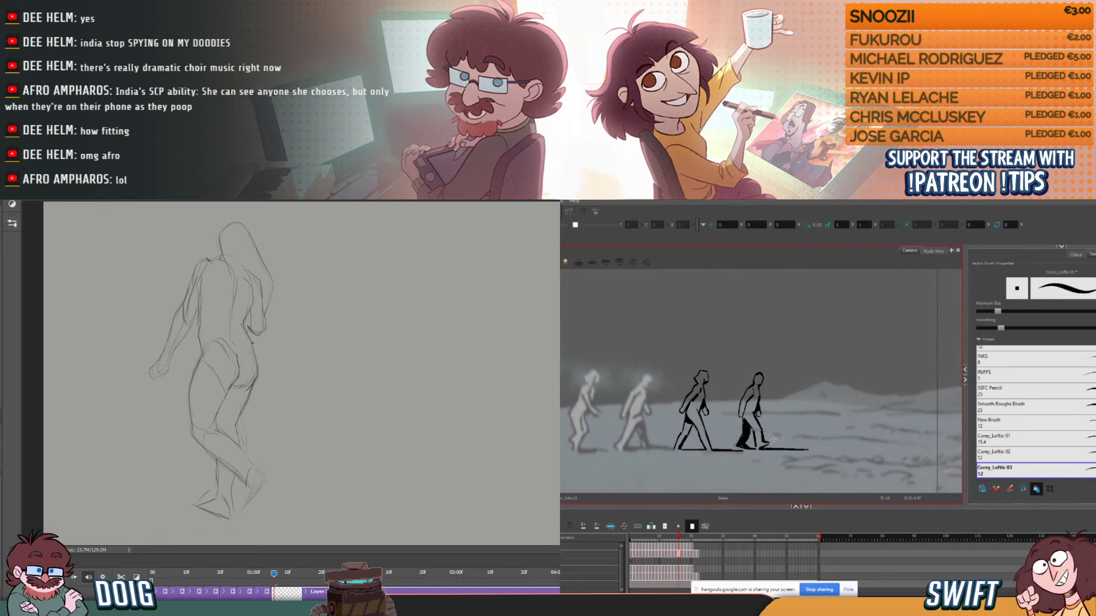
key(comma)
key(comma)
key(period)
key(period)
key(period)
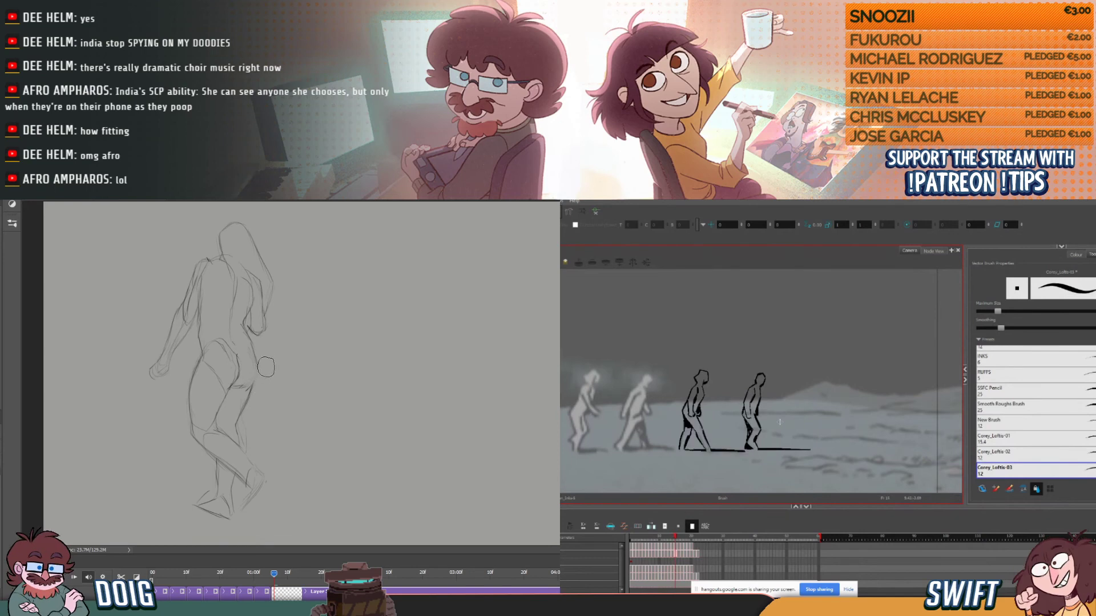
- Select the fourth figure's front lower-leg stroke on the current Harmony drawing, and adjust its shape
key(comma)
key(comma)
key(period)
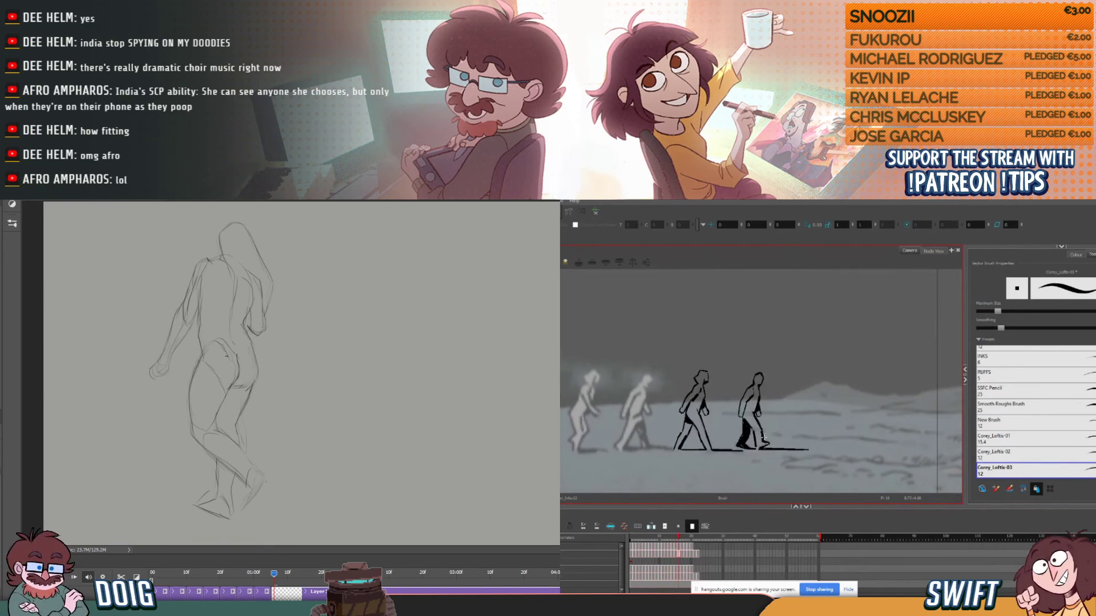
click(764, 437)
drag(773, 444, 776, 441)
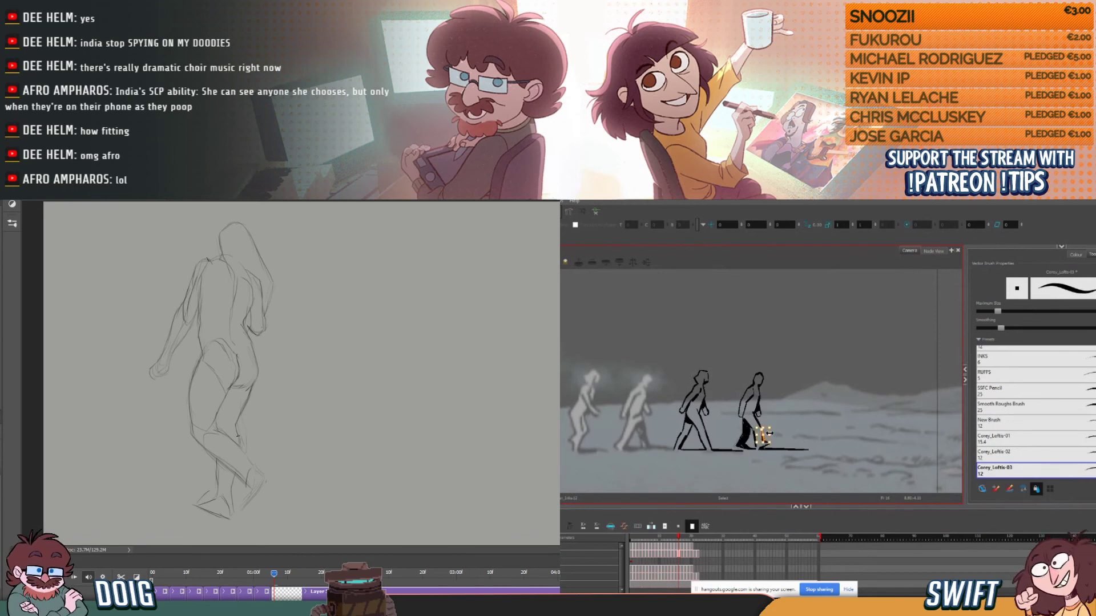
- Compare the fourth figure's reworked leg with the neighbouring Harmony drawings, stepping back and forth through the walk cycle
click(788, 429)
key(comma)
key(period)
key(period)
key(period)
key(comma)
key(comma)
key(comma)
key(period)
key(period)
key(period)
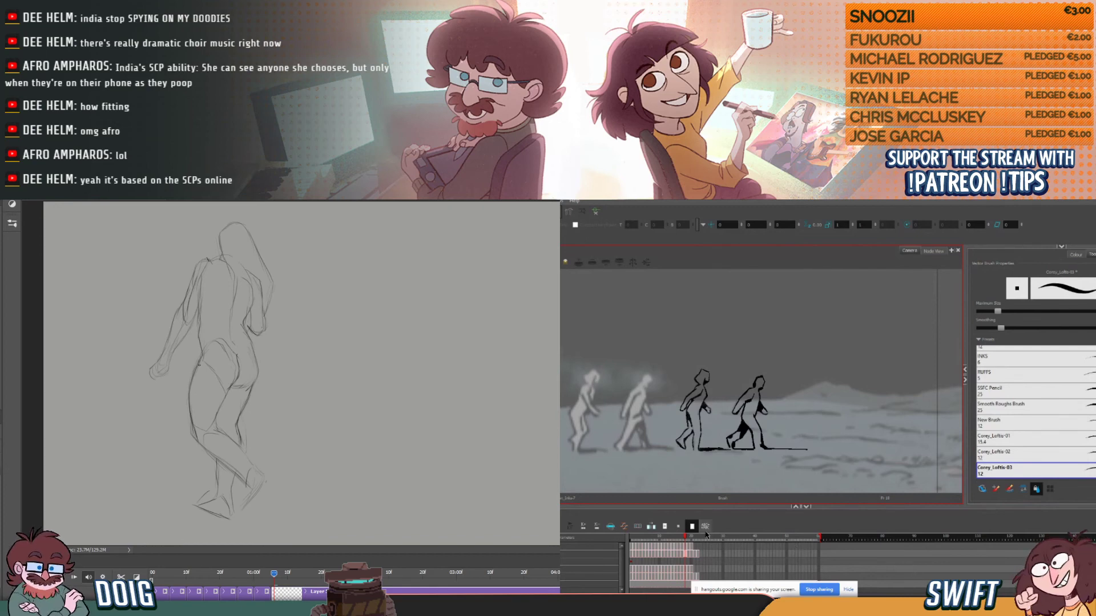
- Copy the full run of the third figure's cycle exposures in Harmony and paste it directly after the cycle's end
drag(633, 549, 689, 549)
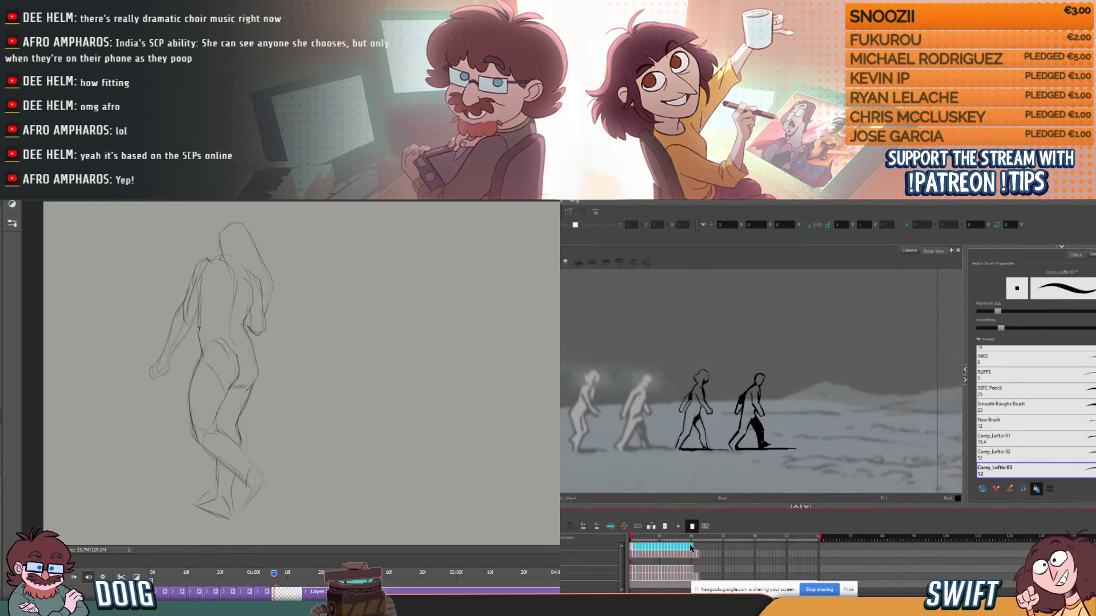
click(692, 547)
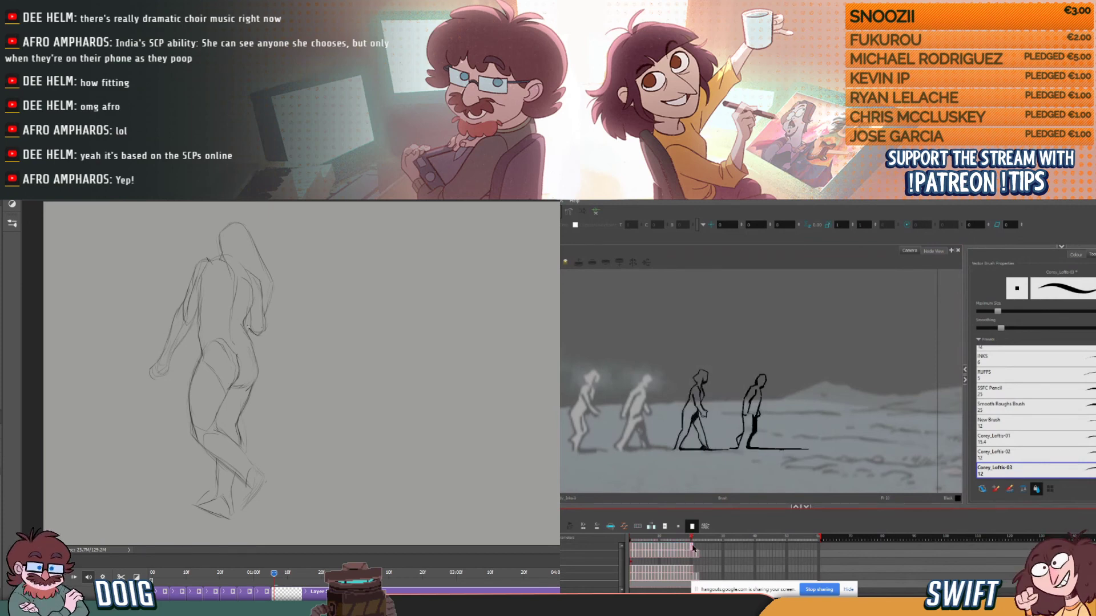
click(631, 549)
click(634, 547)
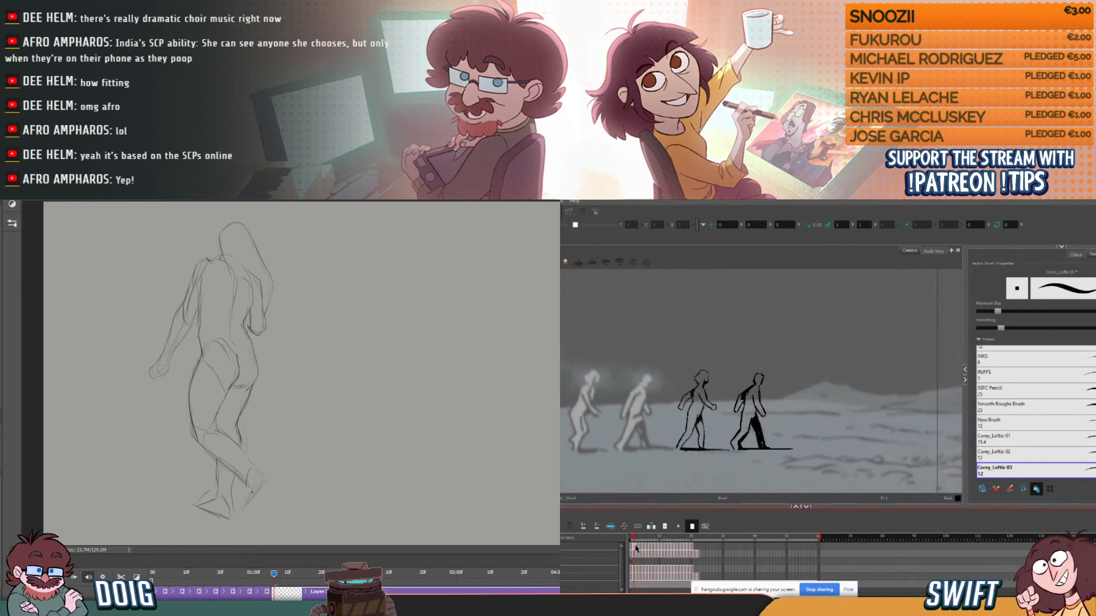
drag(632, 548, 693, 550)
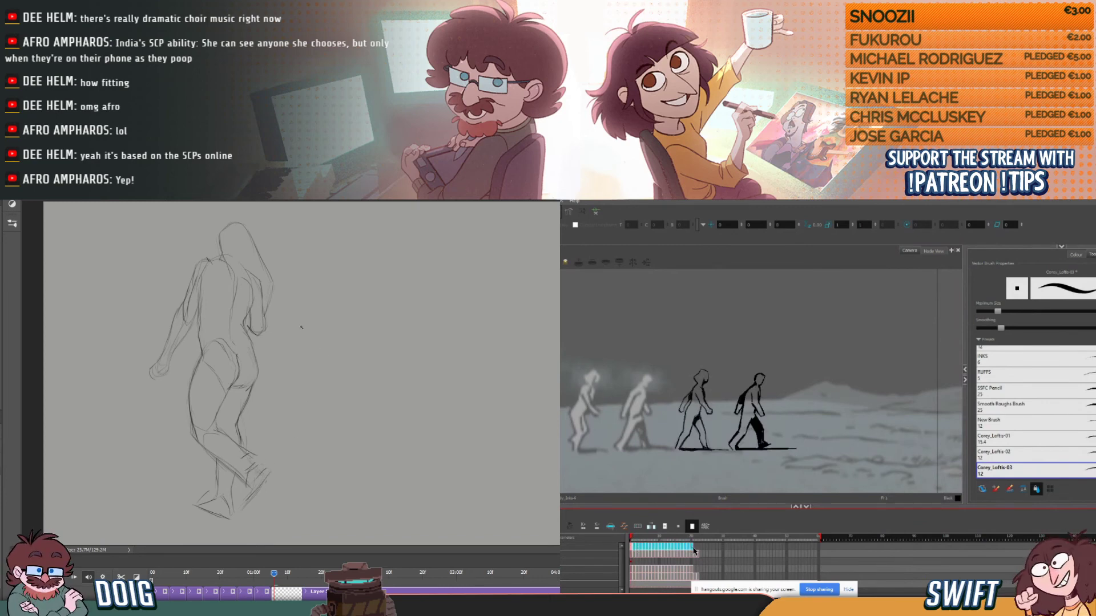
click(695, 548)
key(ctrl+v)
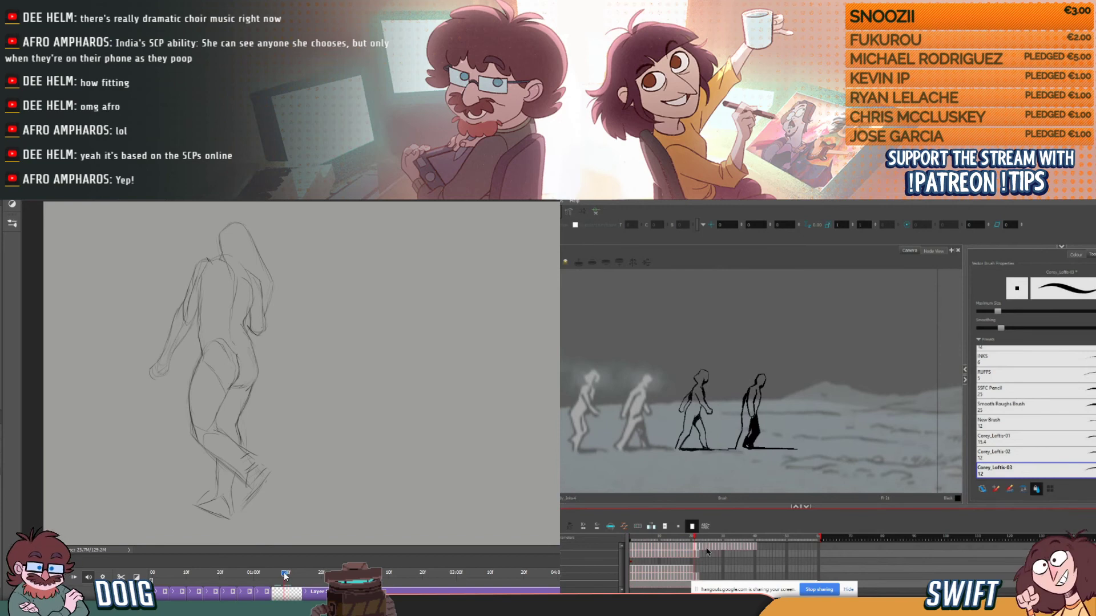
- Duplicate the fourth figure's cycle exposures after their end in Harmony, and clear the old pose from the new Photoshop frame
click(696, 554)
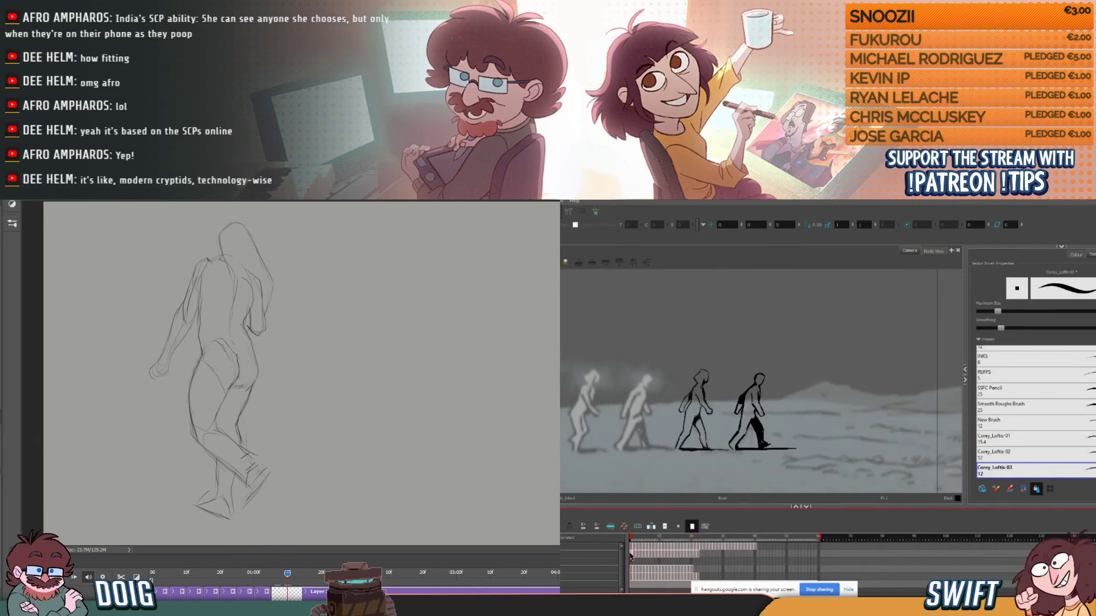
drag(633, 555, 703, 559)
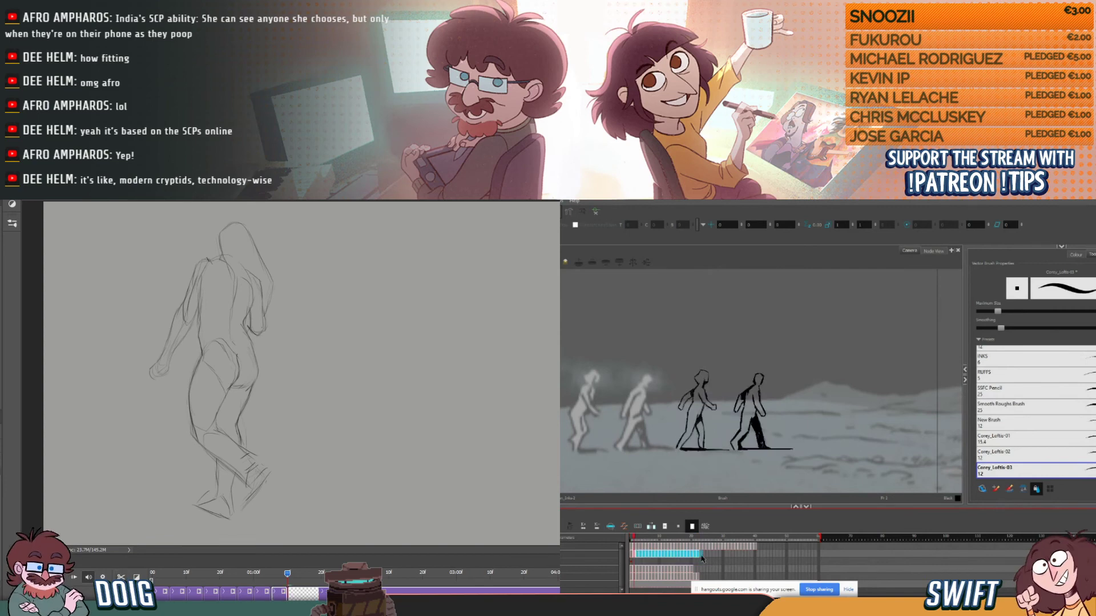
key(ctrl+c)
click(701, 556)
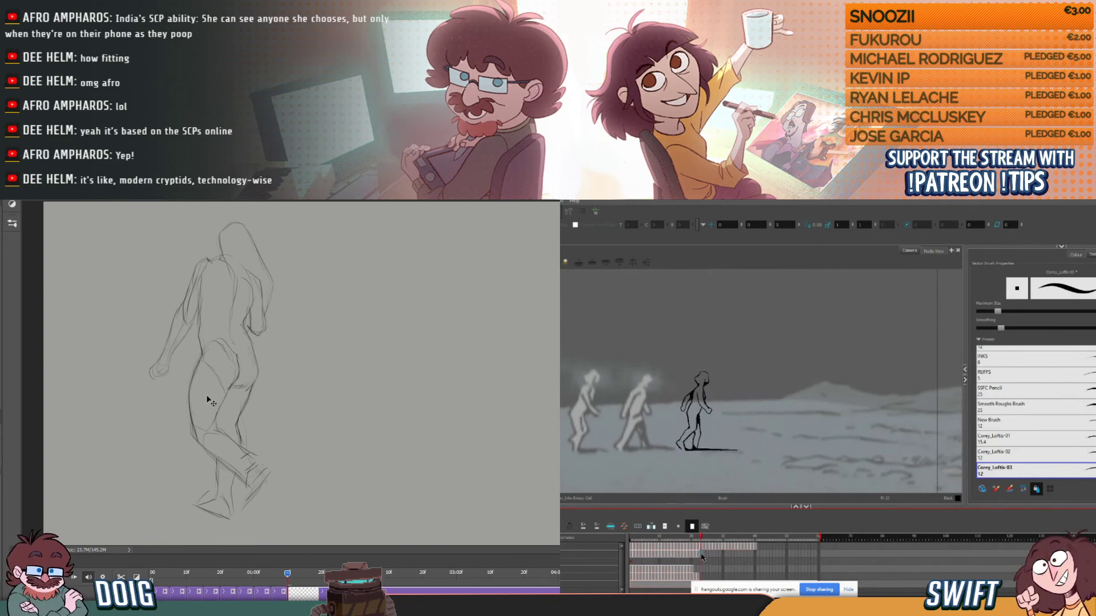
key(ctrl+v)
key(ctrl+a)
key(ctrl+x)
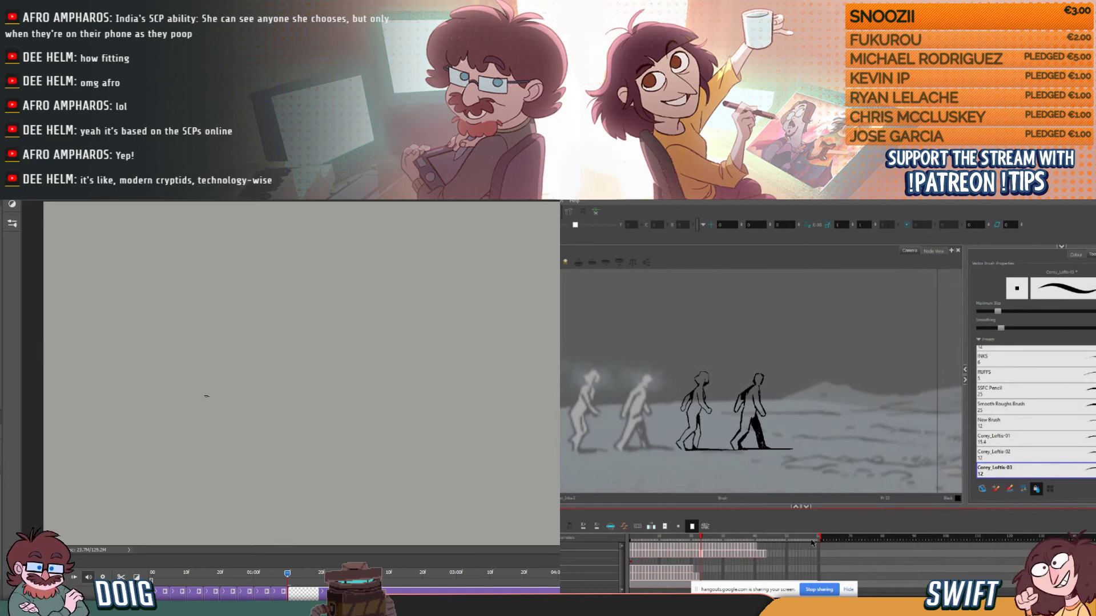
- Extend the Harmony scene's end, and paste the third figure's doubled cycle after its last exposure
drag(820, 539, 925, 542)
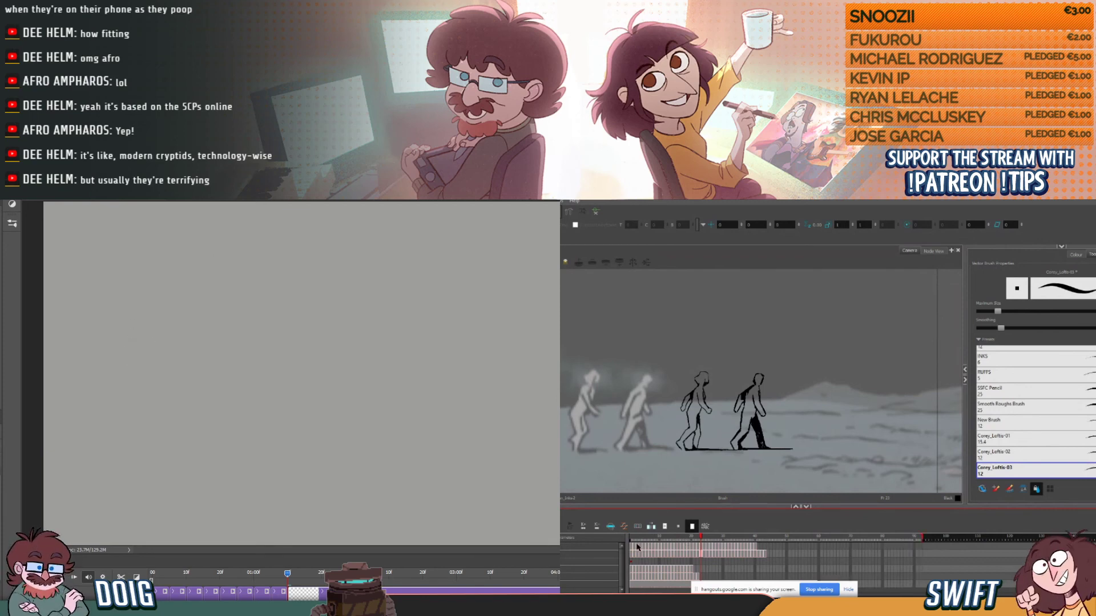
drag(630, 547, 754, 546)
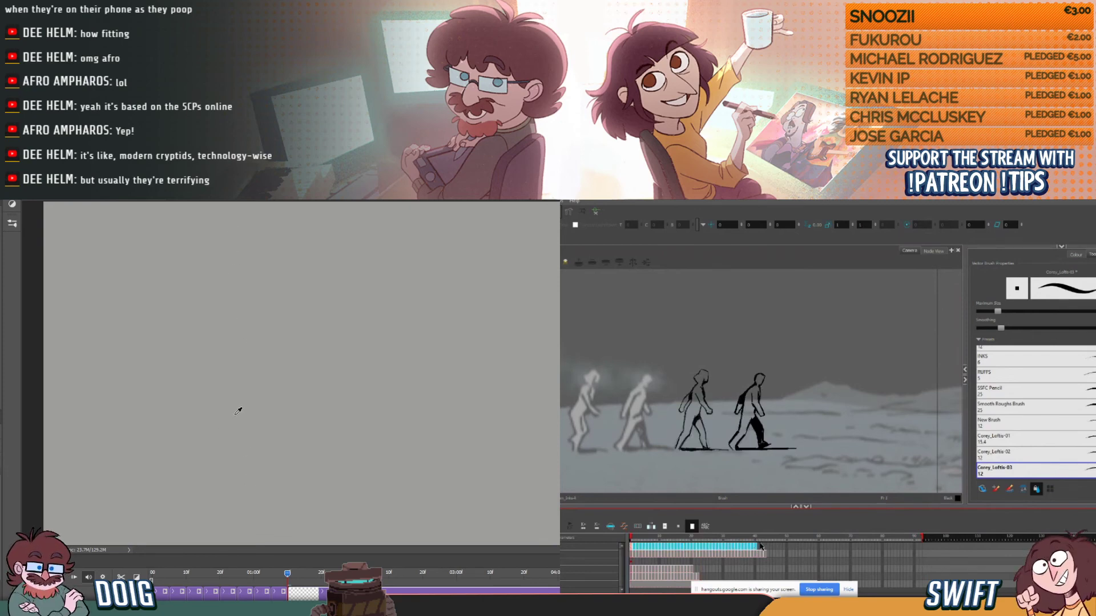
click(759, 547)
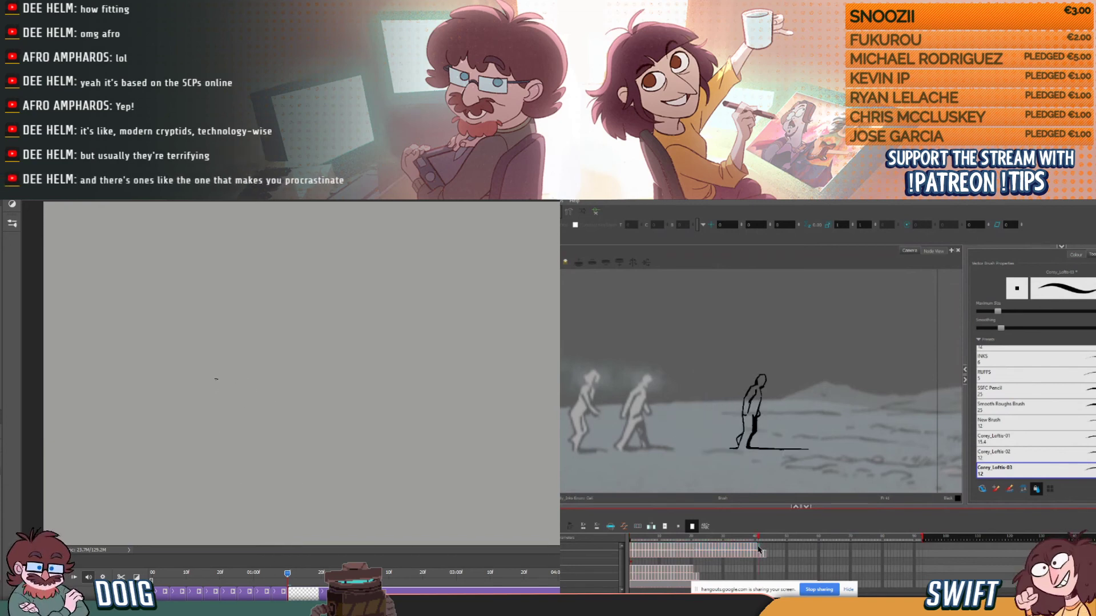
key(ctrl+v)
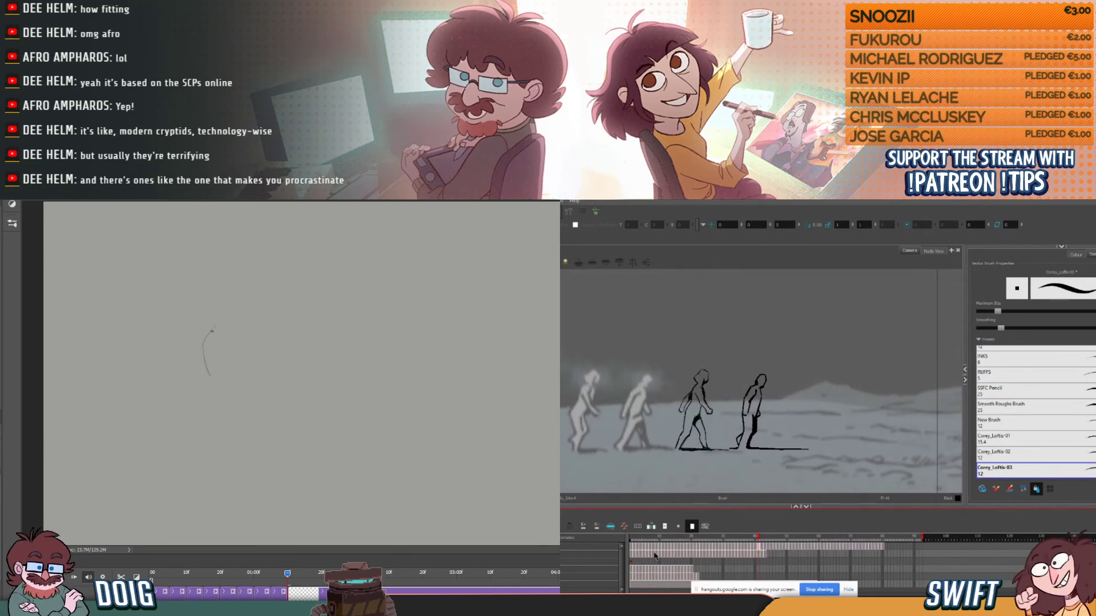
- Try to copy the fourth figure's doubled cycle exposures and paste them after its last exposure
click(633, 557)
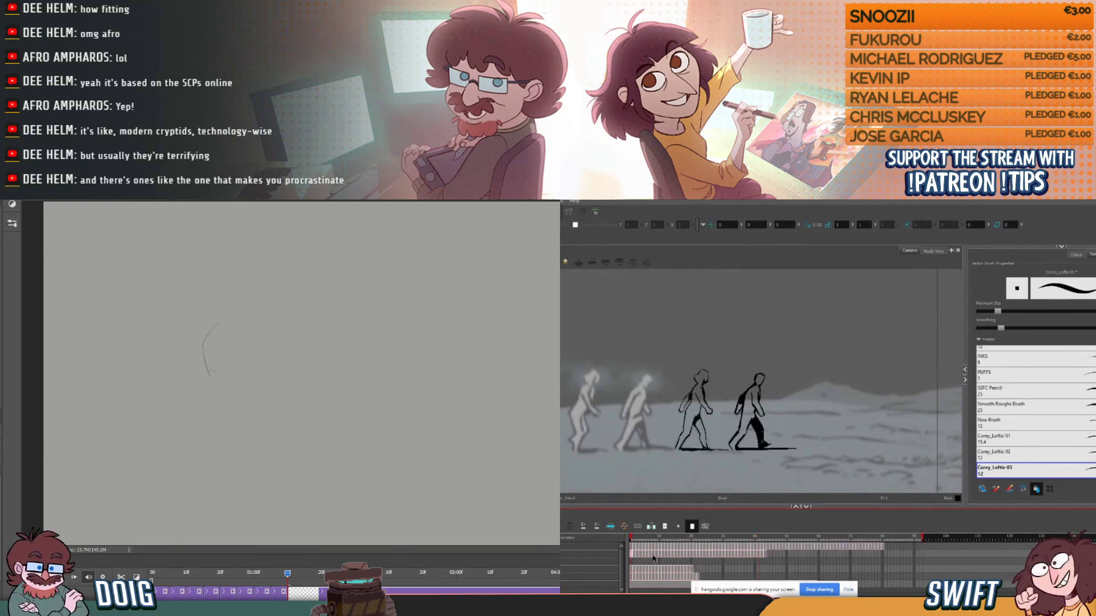
click(762, 557)
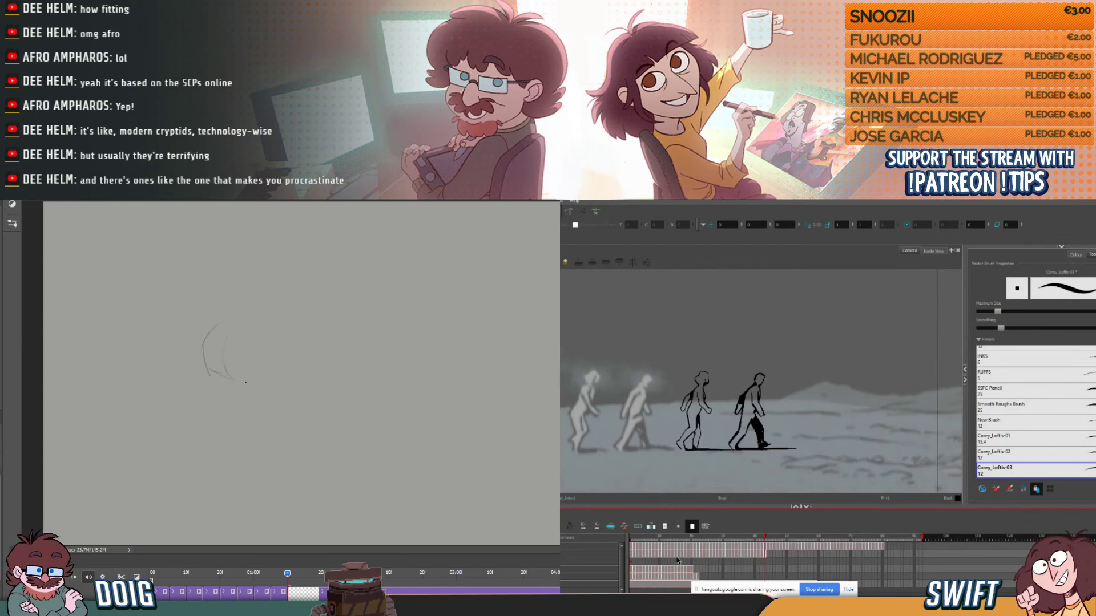
click(631, 556)
drag(631, 554, 745, 554)
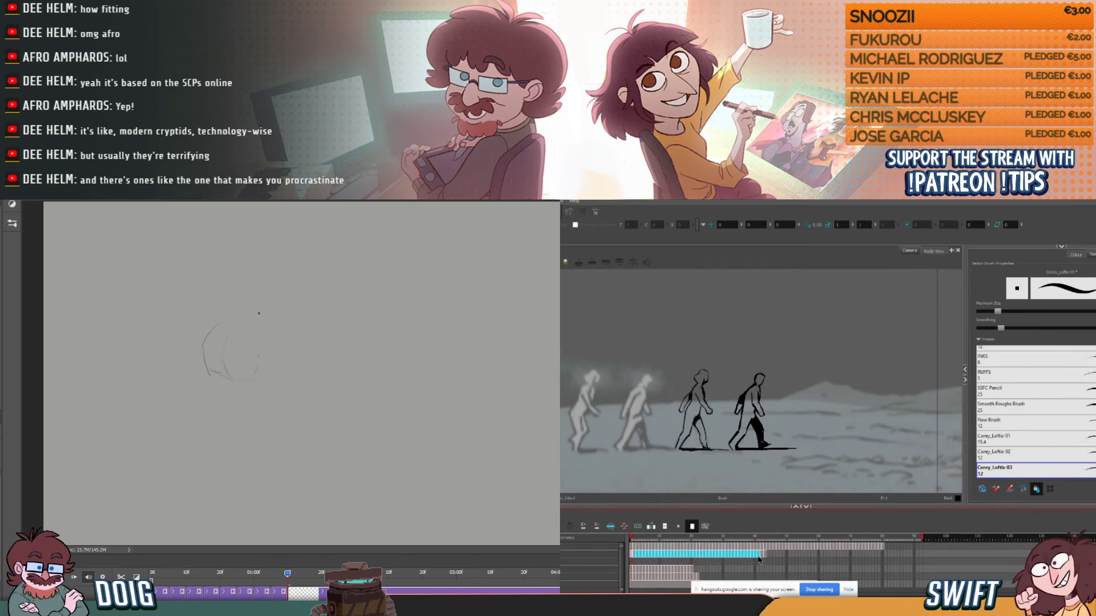
click(768, 556)
key(ctrl+v)
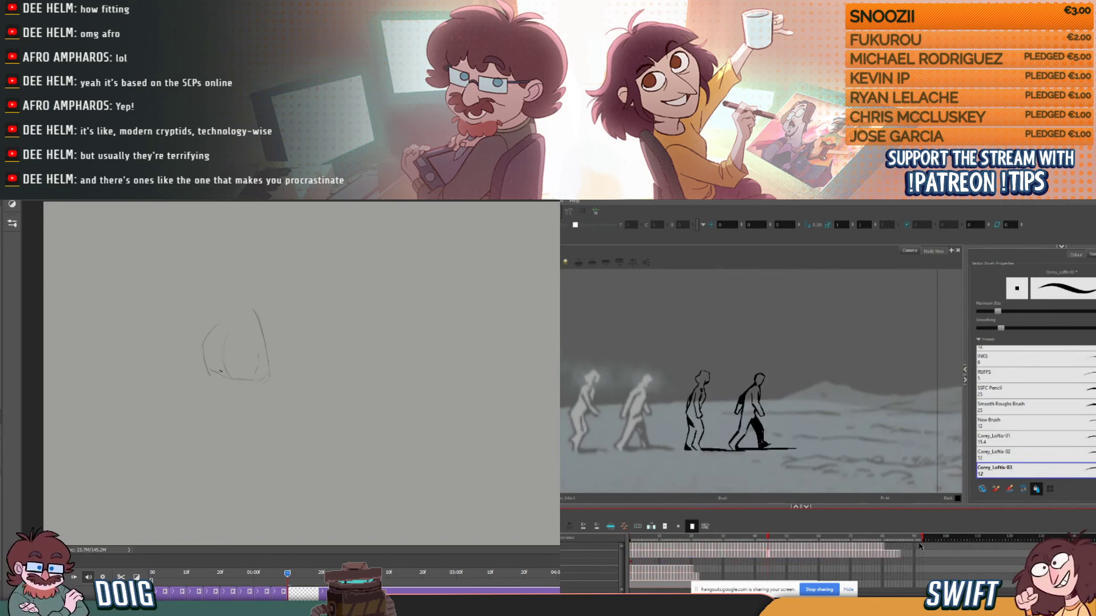
- Sketch the new Photoshop pose's hips, thigh and lower leg, and paste the third figure's longer cycle at its end in Harmony
drag(922, 539, 1034, 540)
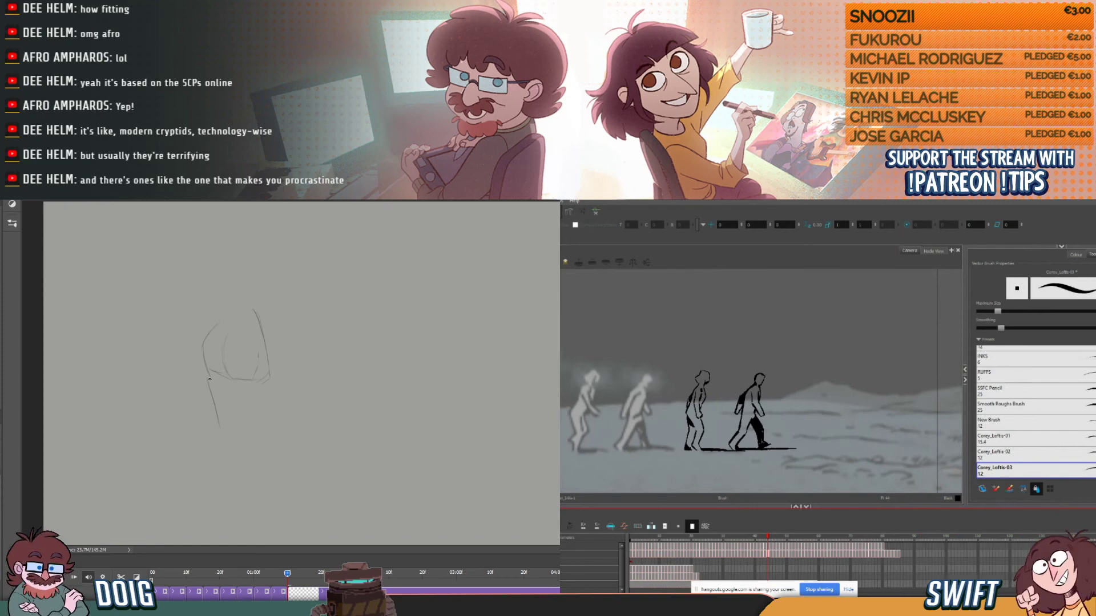
drag(205, 361, 202, 343)
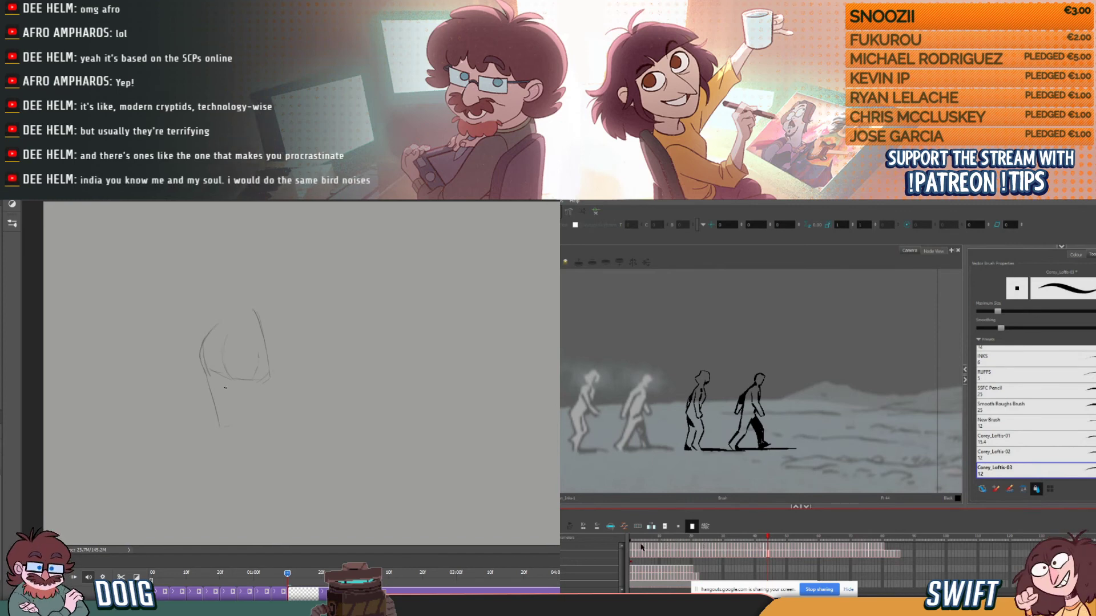
drag(219, 427, 236, 430)
drag(632, 550, 879, 555)
drag(240, 395, 239, 411)
drag(879, 555, 880, 552)
drag(238, 411, 237, 425)
drag(880, 551, 882, 550)
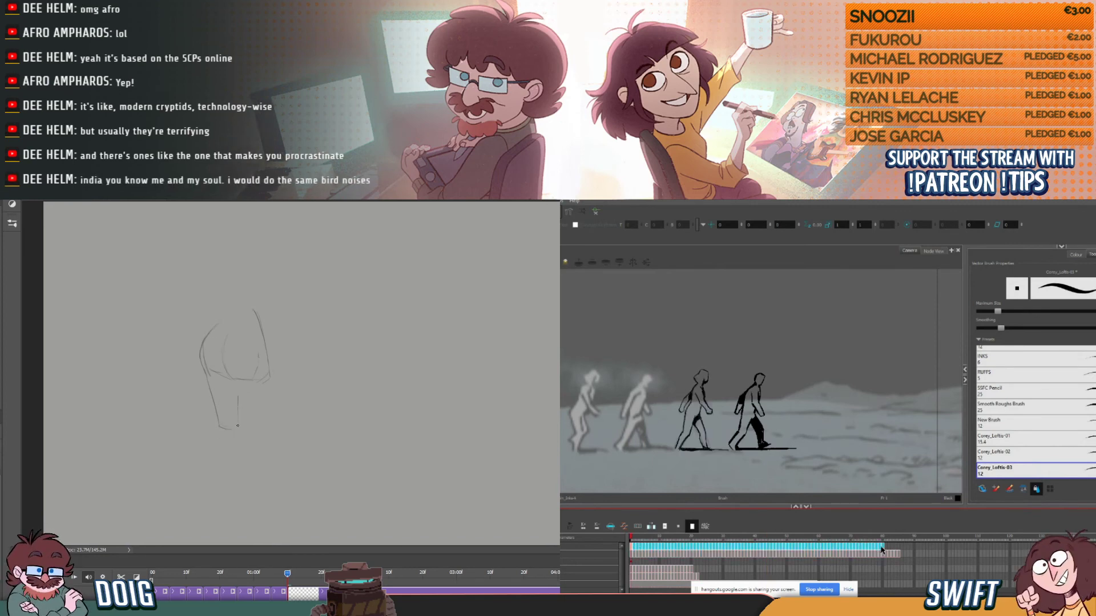
click(884, 550)
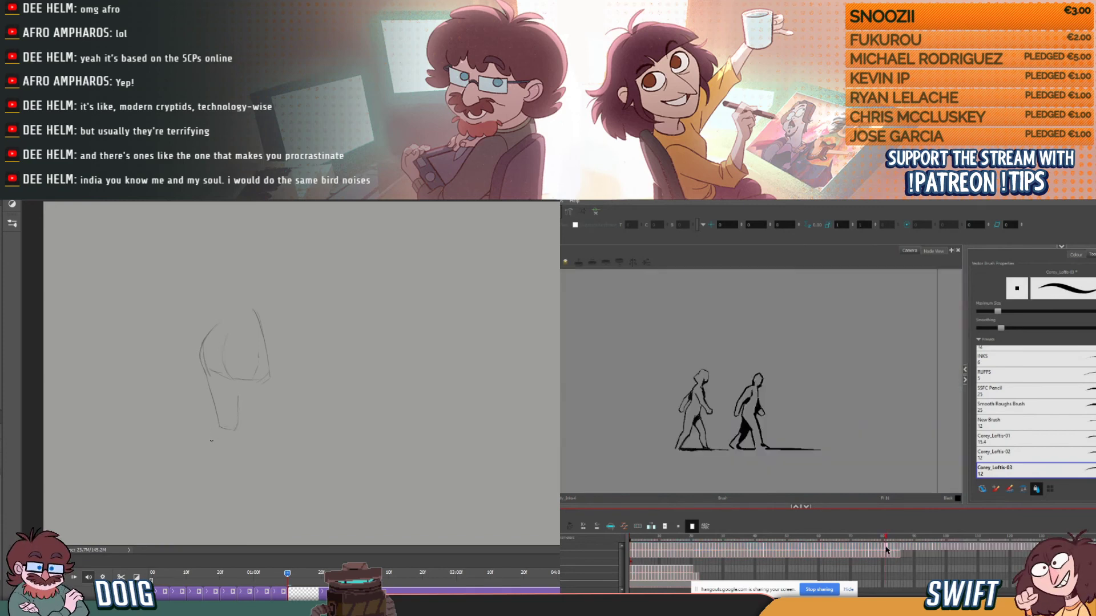
drag(218, 425, 206, 452)
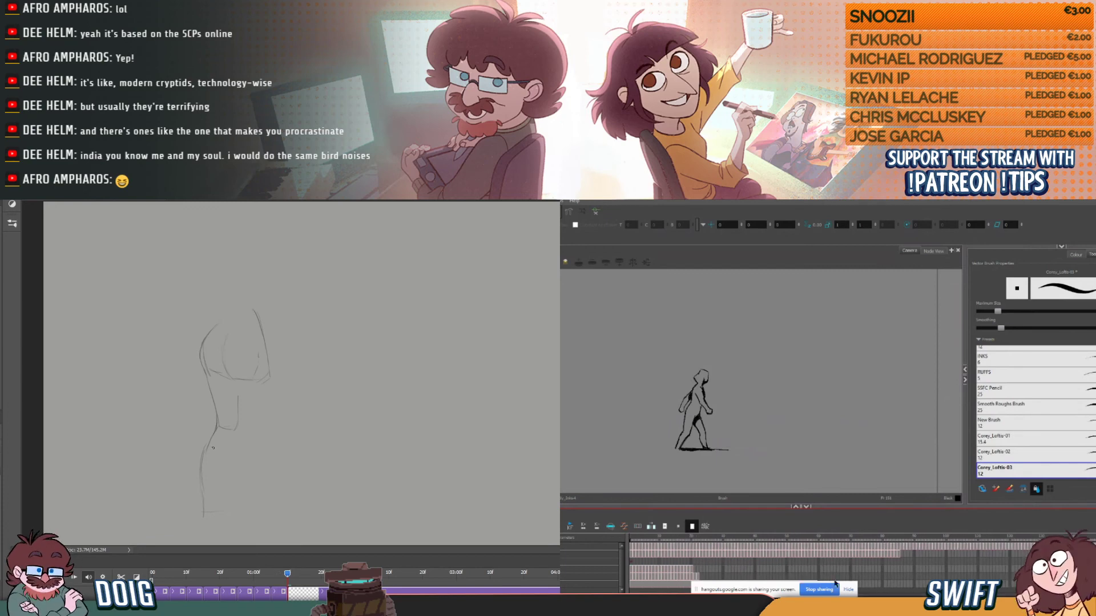
- Shift the hip-and-leg sketch up and to the left in two moves on the current Photoshop frame
drag(287, 573, 295, 577)
click(632, 556)
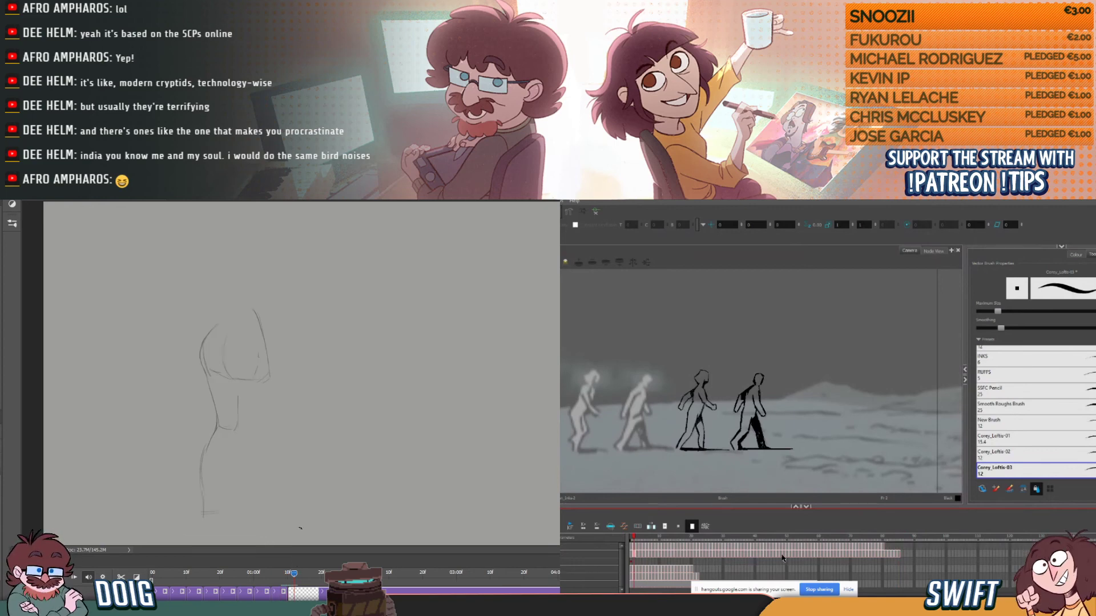
drag(233, 465, 203, 445)
mouse_move(290, 575)
mouse_down()
mouse_move(279, 574)
mouse_move(300, 573)
mouse_move(278, 574)
mouse_move(294, 573)
mouse_up()
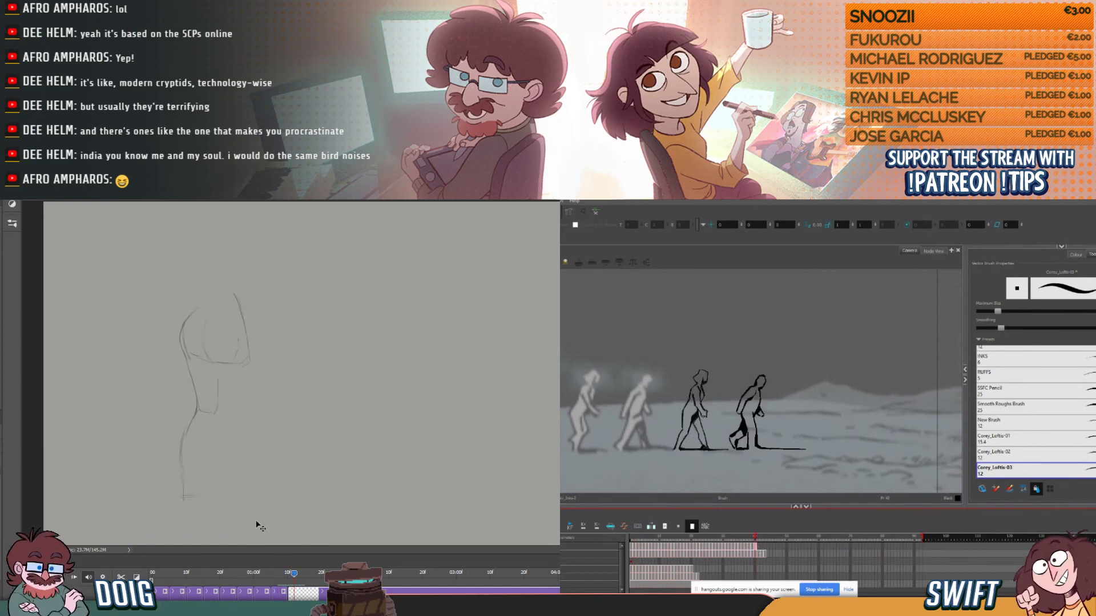
drag(219, 484, 192, 467)
- Paste the fourth figure's doubled cycle after its end and lengthen the Harmony scene, and play back the Photoshop poses
drag(295, 576, 164, 580)
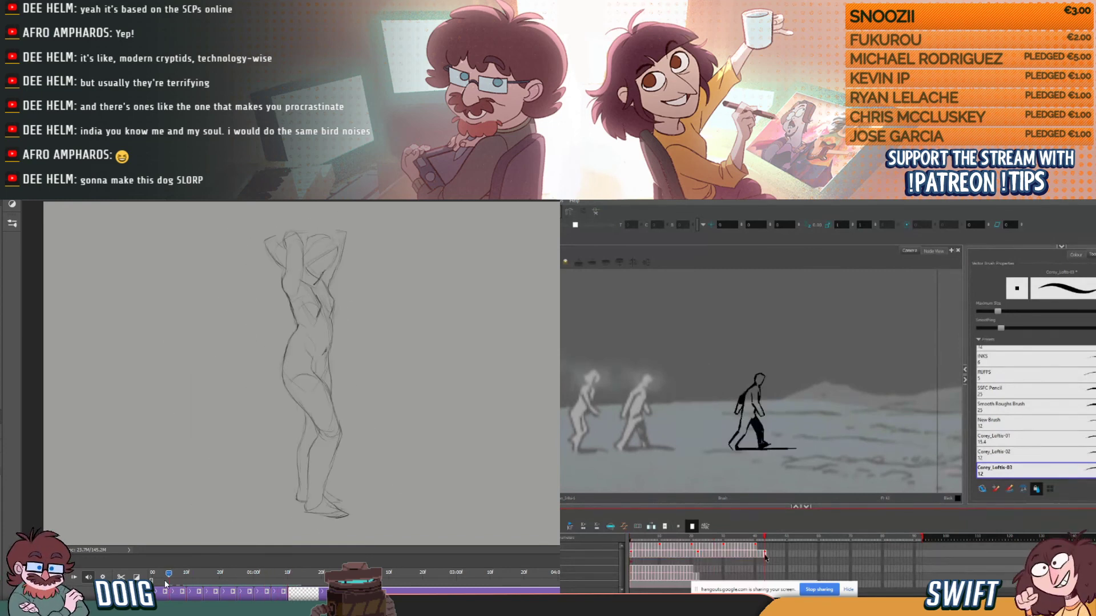
key(space)
click(900, 558)
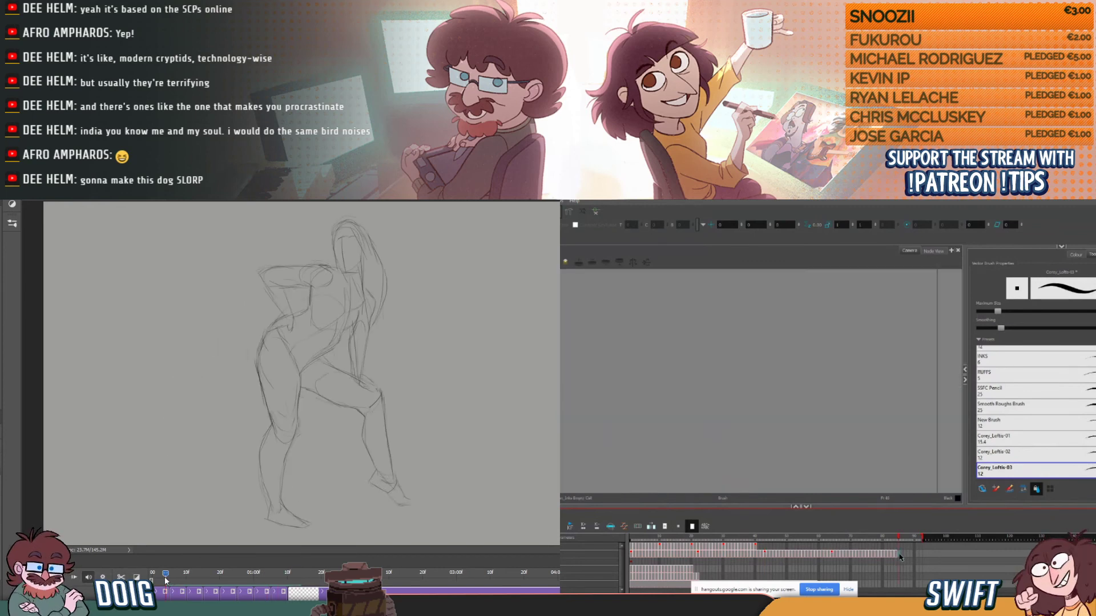
drag(925, 538, 950, 544)
key(space)
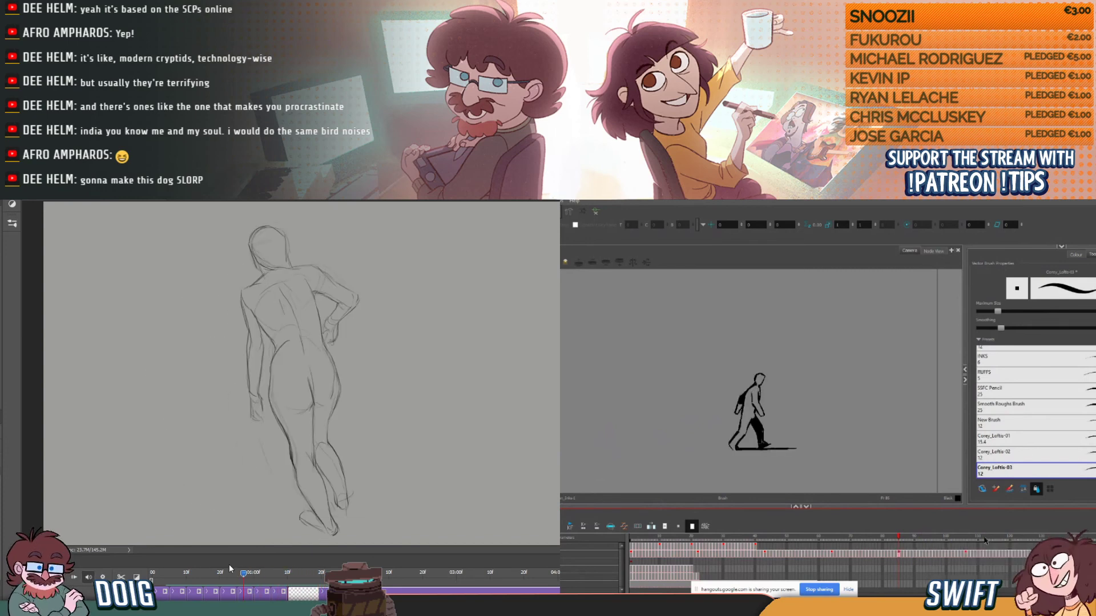
drag(235, 566, 288, 570)
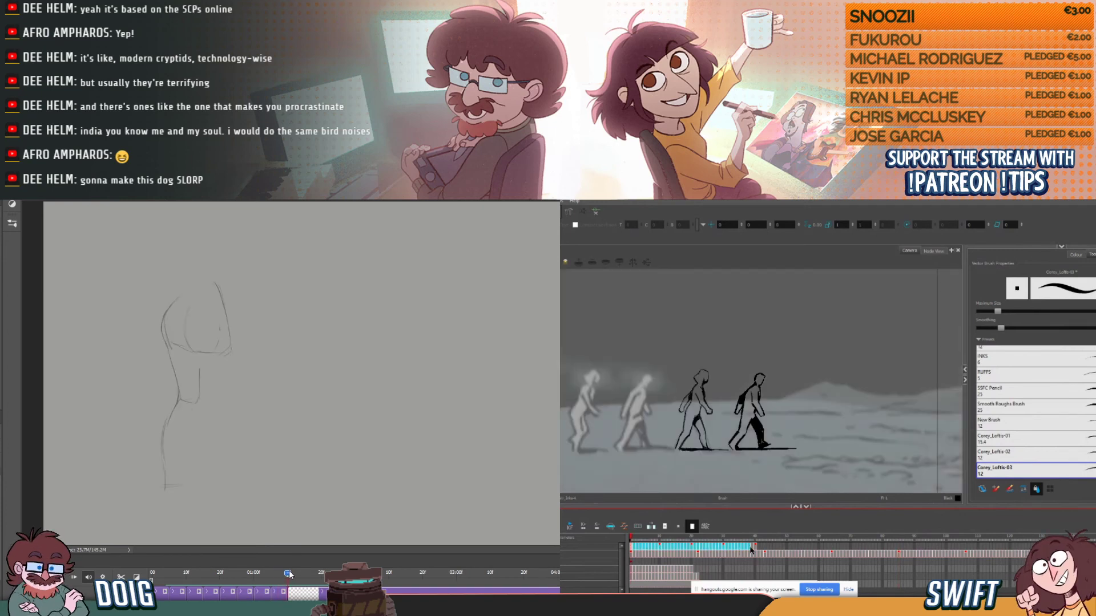
- Paste the third figure's selected cycle exposures after their end, and once more after the new copy
click(758, 547)
key(ctrl+v)
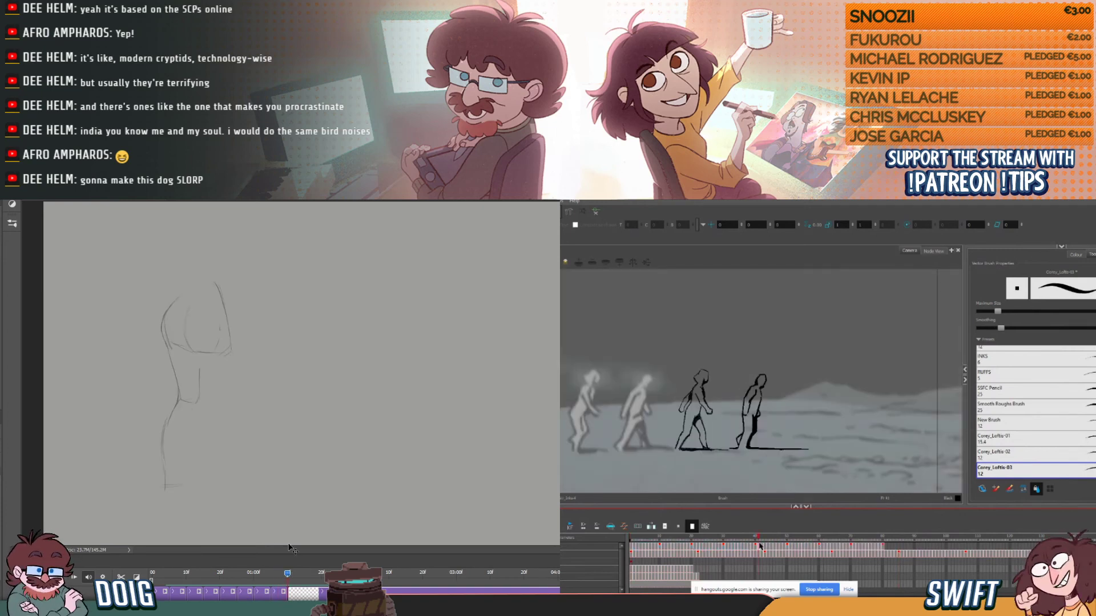
click(884, 548)
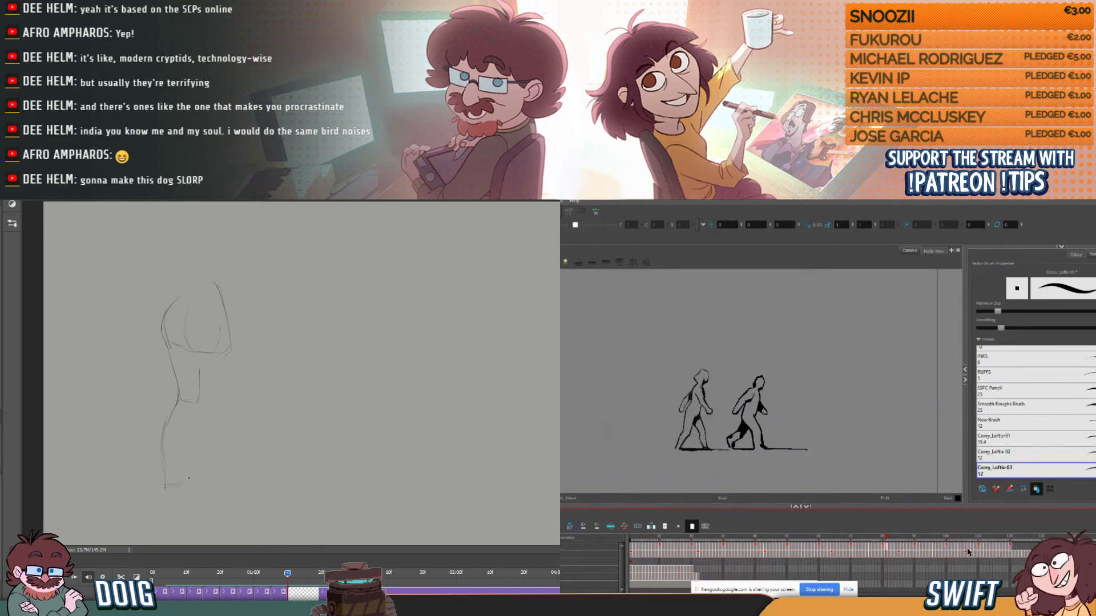
- Draw the foot line and calf of the Photoshop pose, and repeat the third figure's final stretch of exposures in Harmony
drag(165, 484, 202, 477)
drag(949, 549, 1010, 548)
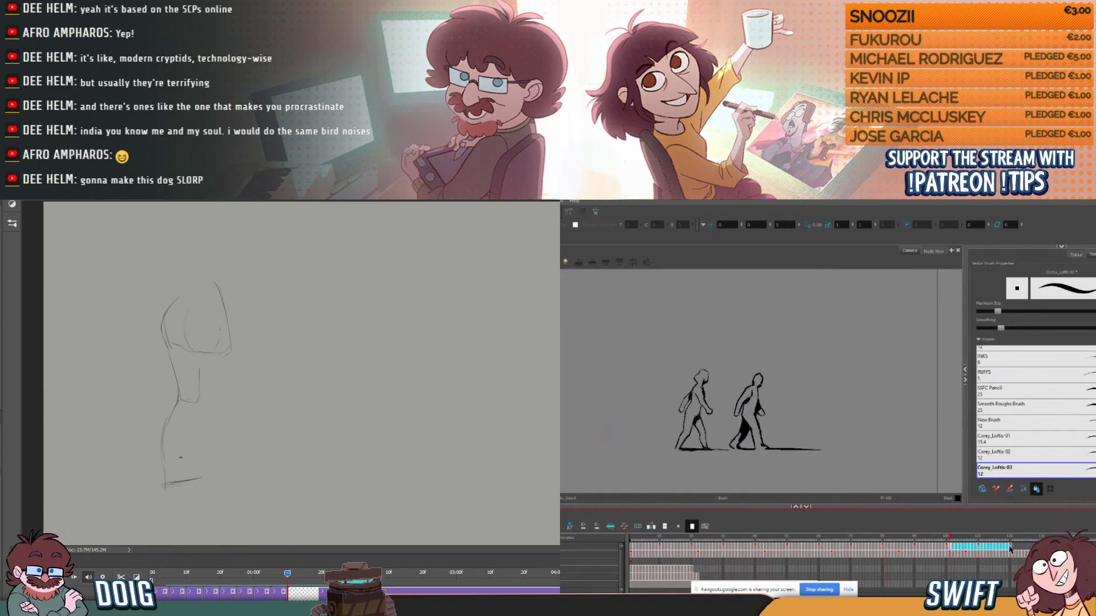
click(1012, 549)
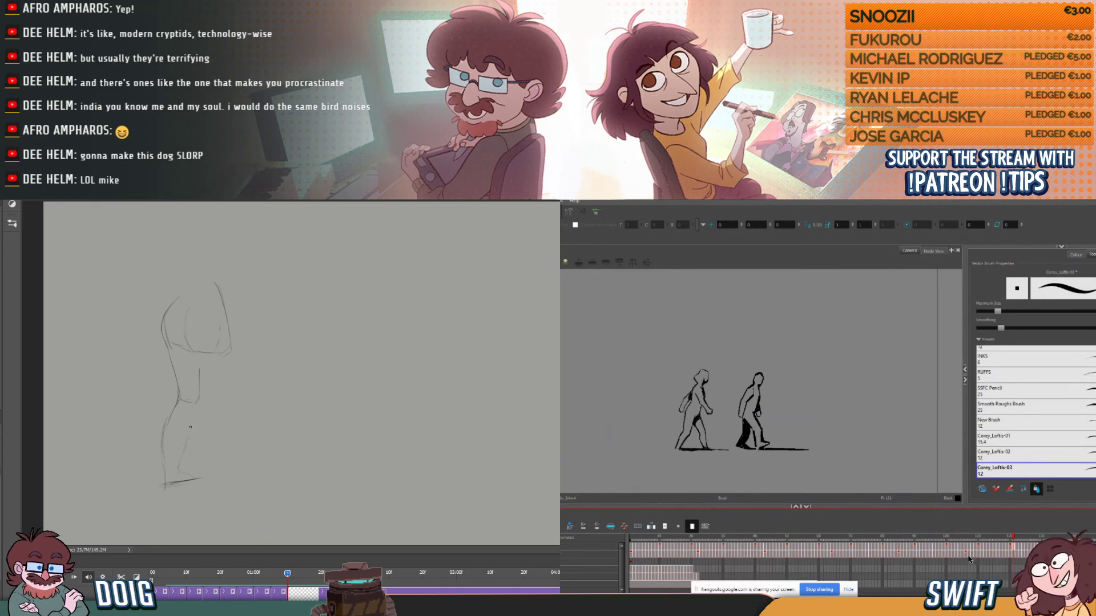
- Select the final stretch of the fourth figure's exposures in Harmony and paste it after their end
drag(967, 552, 1018, 557)
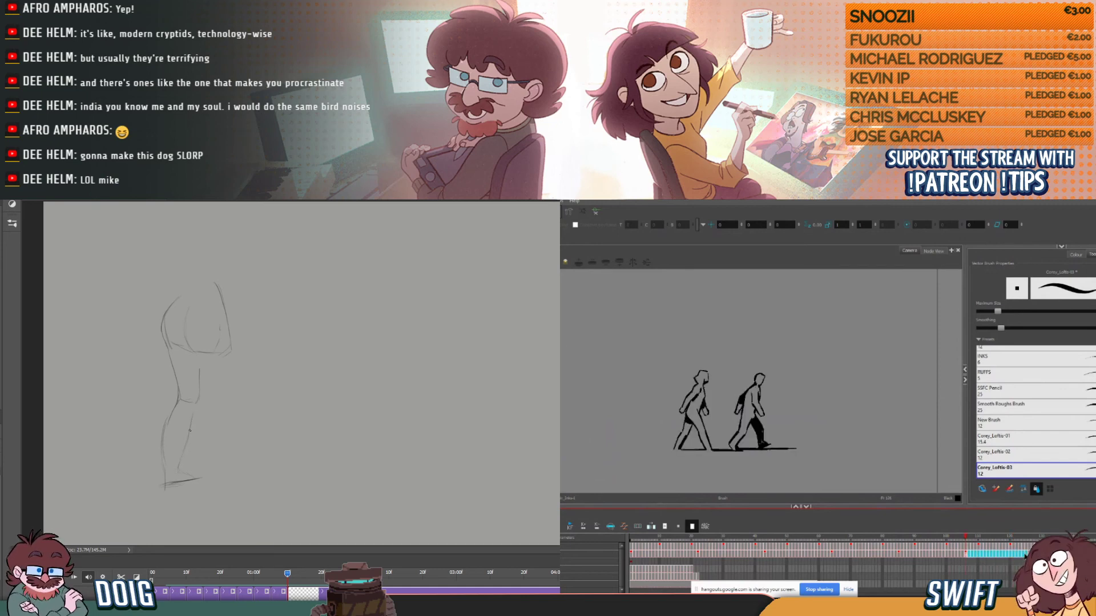
click(1019, 552)
drag(899, 553, 1026, 553)
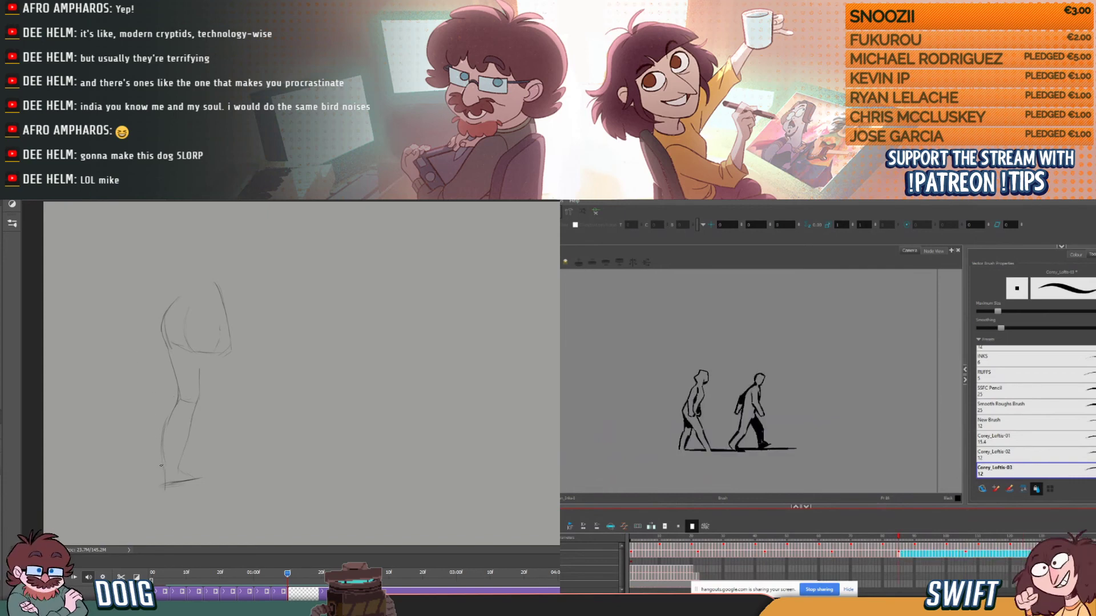
click(1031, 551)
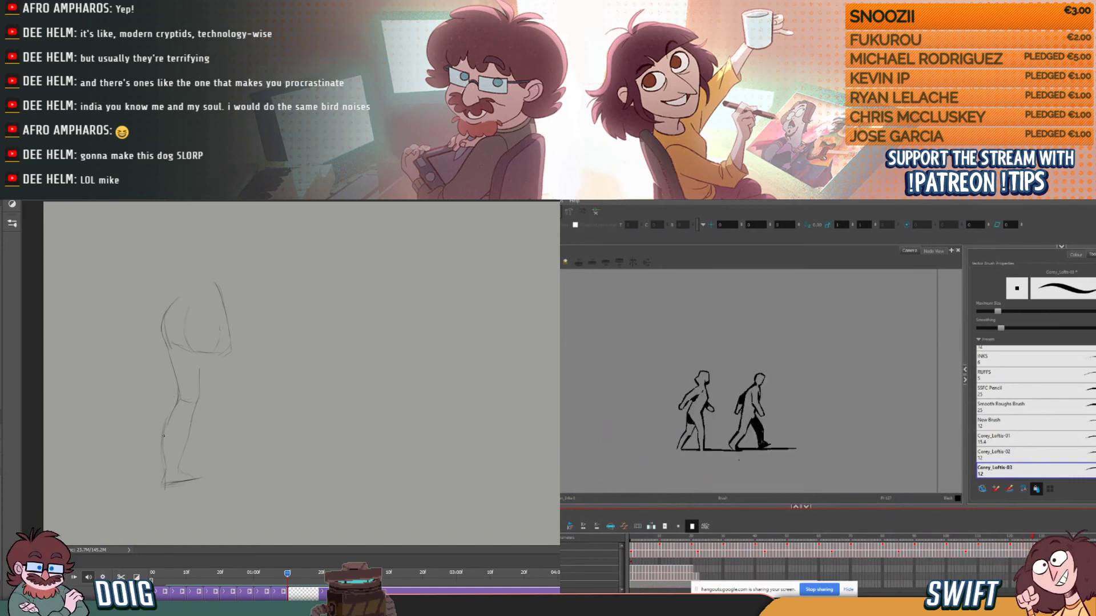
key(ctrl+v)
scroll(827, 562, right, 8)
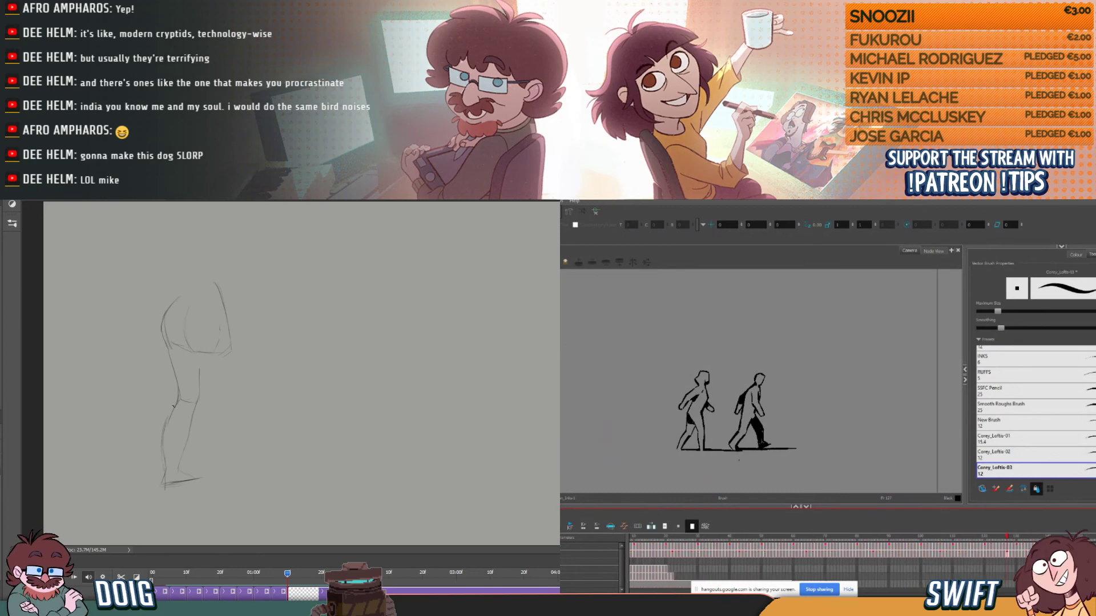
- Strengthen the rear calf line of the Photoshop pose, and paste the third figure's closing exposures twice in a row after their end in Harmony
drag(177, 404, 164, 465)
drag(1006, 540, 1026, 538)
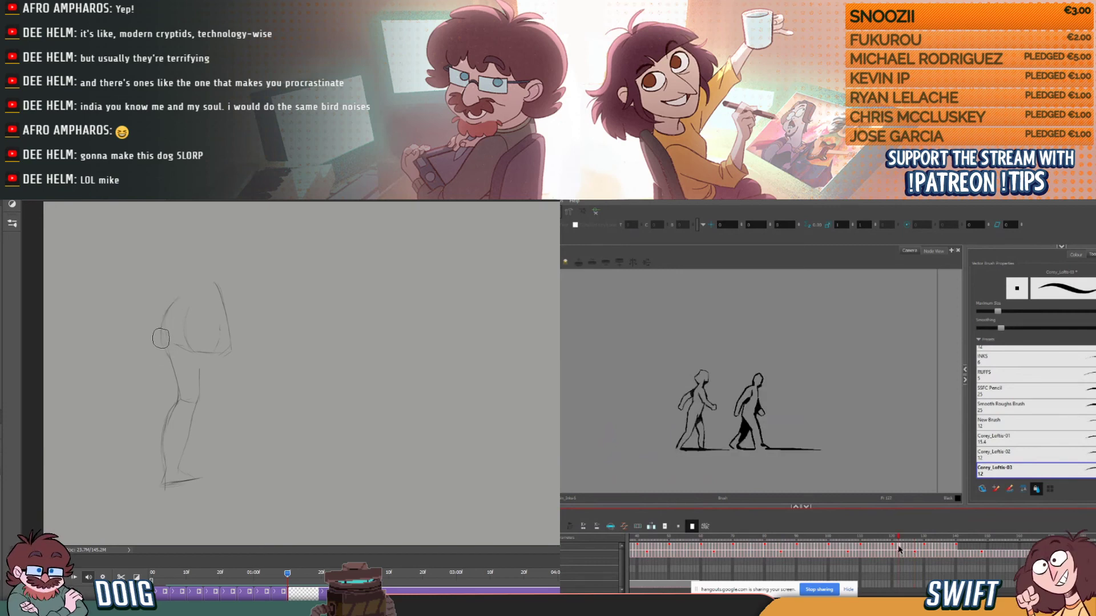
drag(896, 548, 955, 551)
click(961, 550)
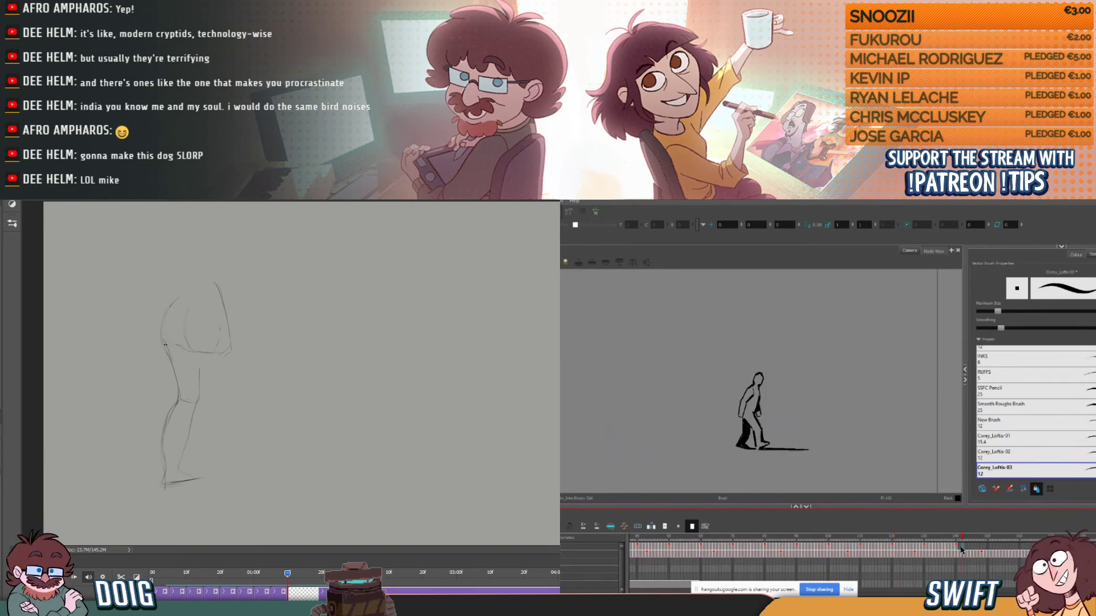
click(958, 549)
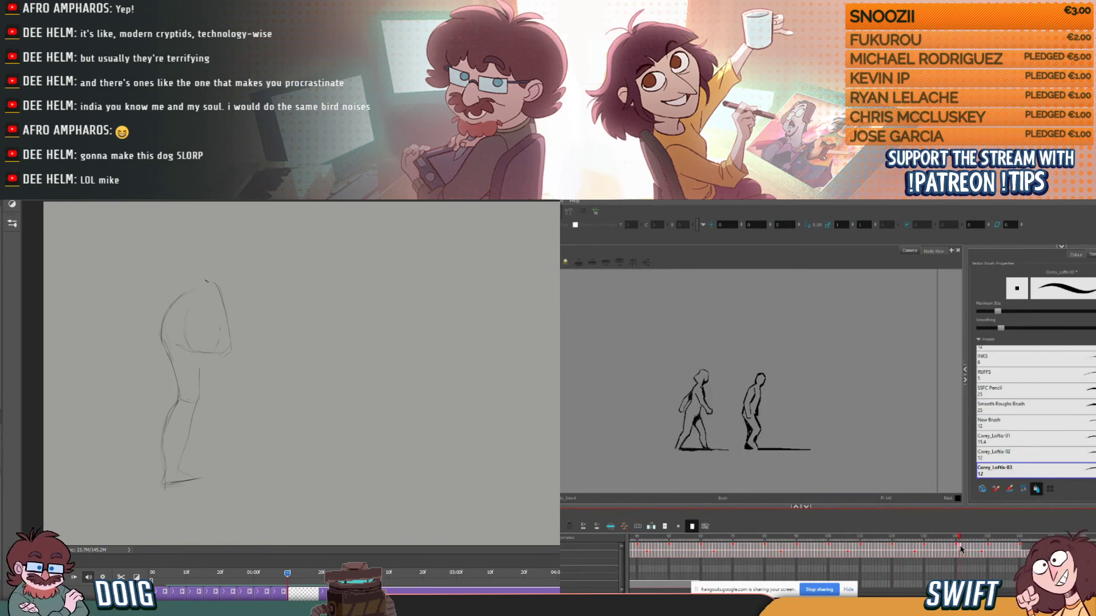
click(1024, 550)
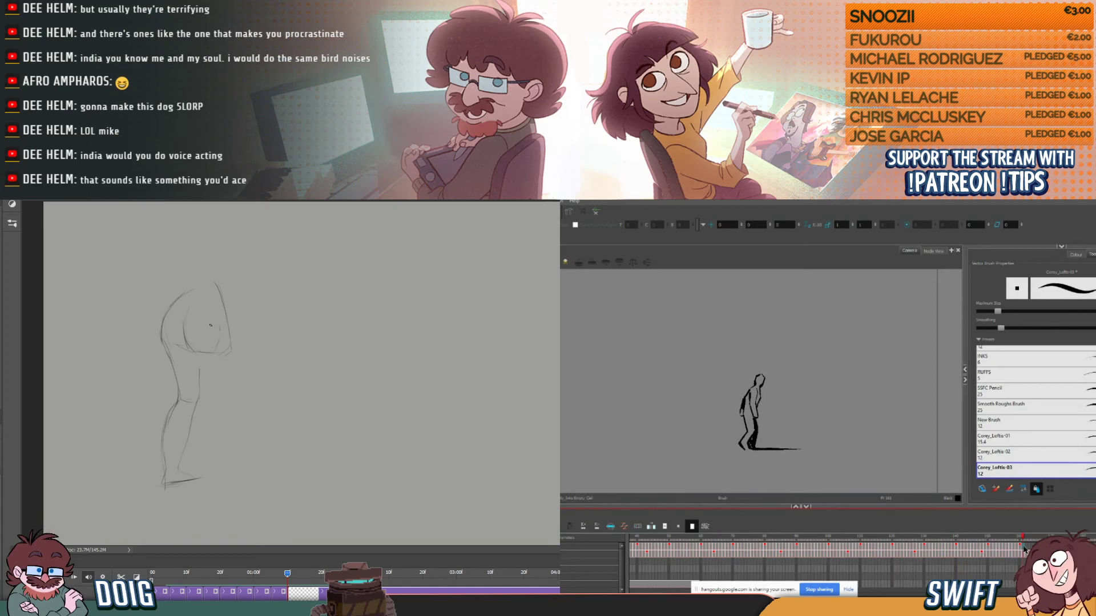
click(1023, 550)
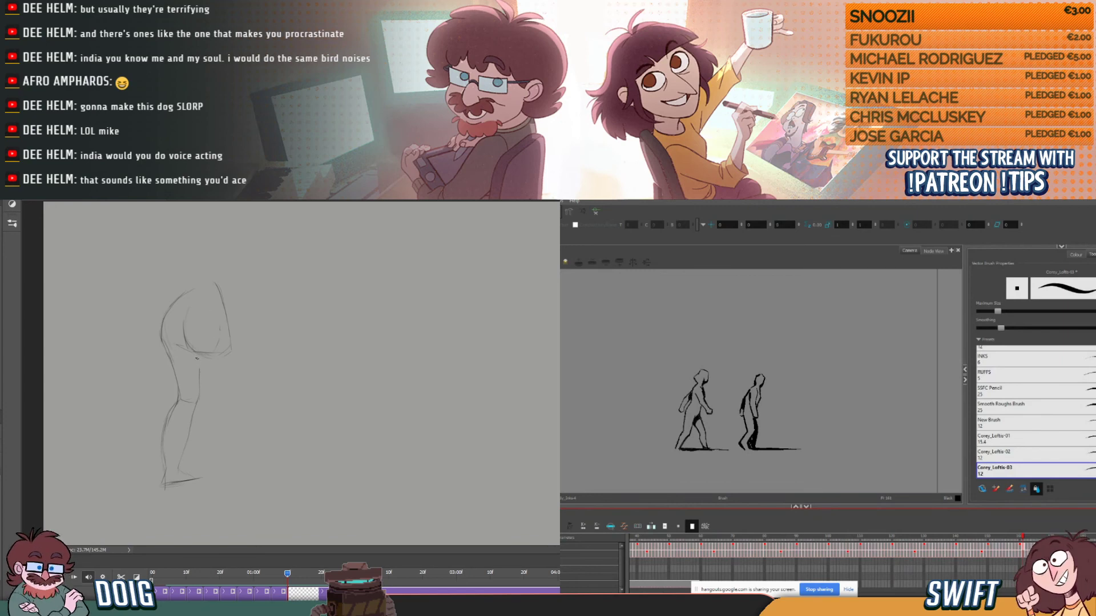
- Draw both thigh lines of the Photoshop pose's front leg, and append another copy of the third figure's exposures in Harmony
drag(197, 358, 206, 400)
scroll(828, 562, right, 3)
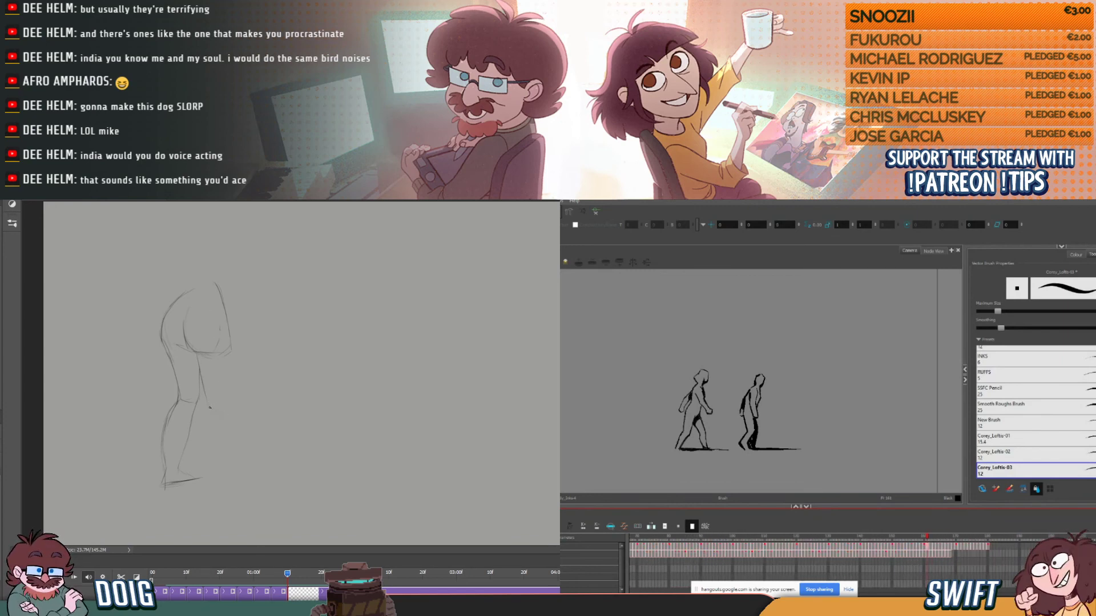
drag(237, 361, 229, 401)
click(992, 549)
key(ctrl+v)
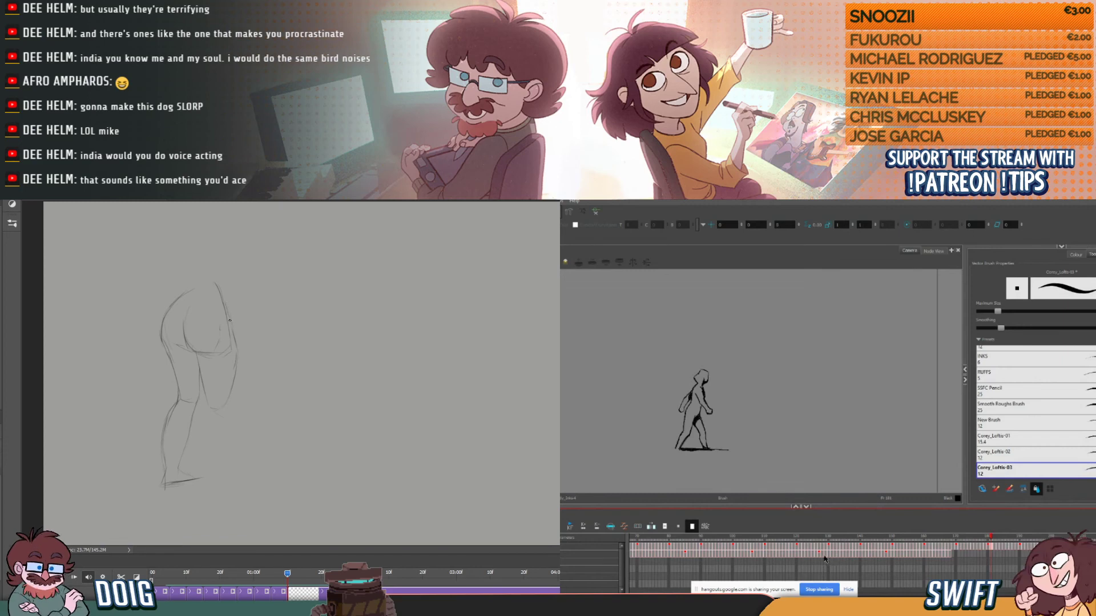
- Copy a longer run of the fourth figure's last exposures to directly behind its current end
drag(824, 554, 838, 553)
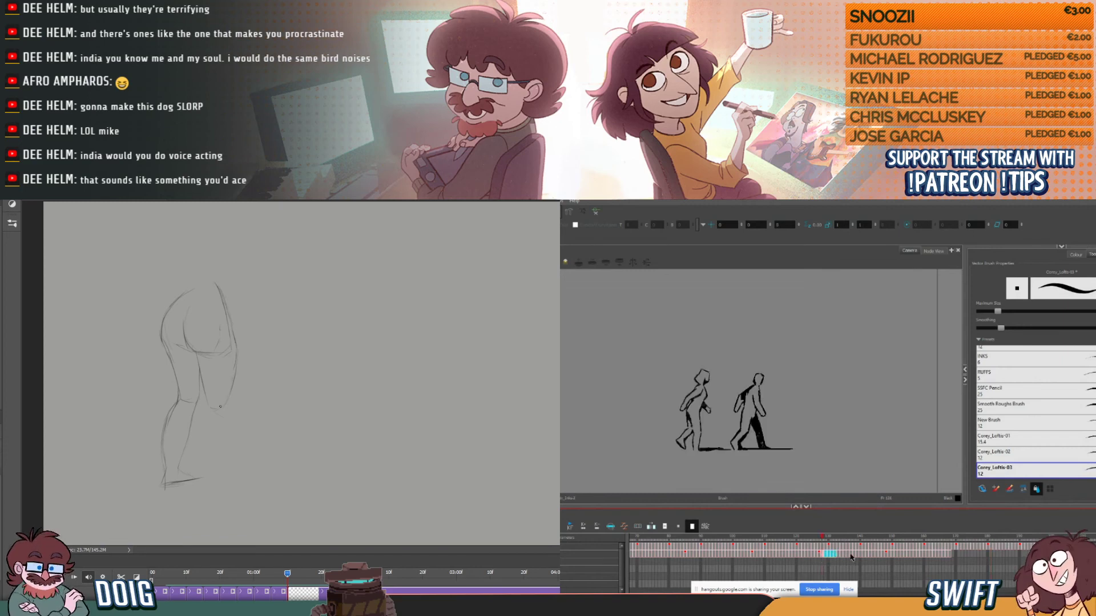
click(827, 554)
drag(827, 554, 948, 559)
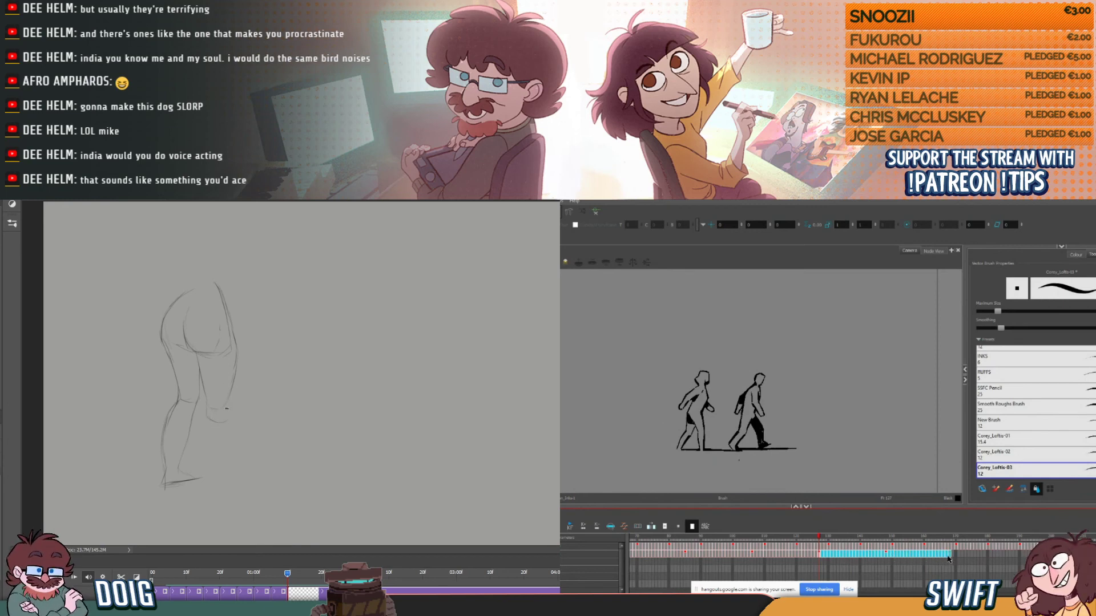
click(953, 556)
key(ctrl+v)
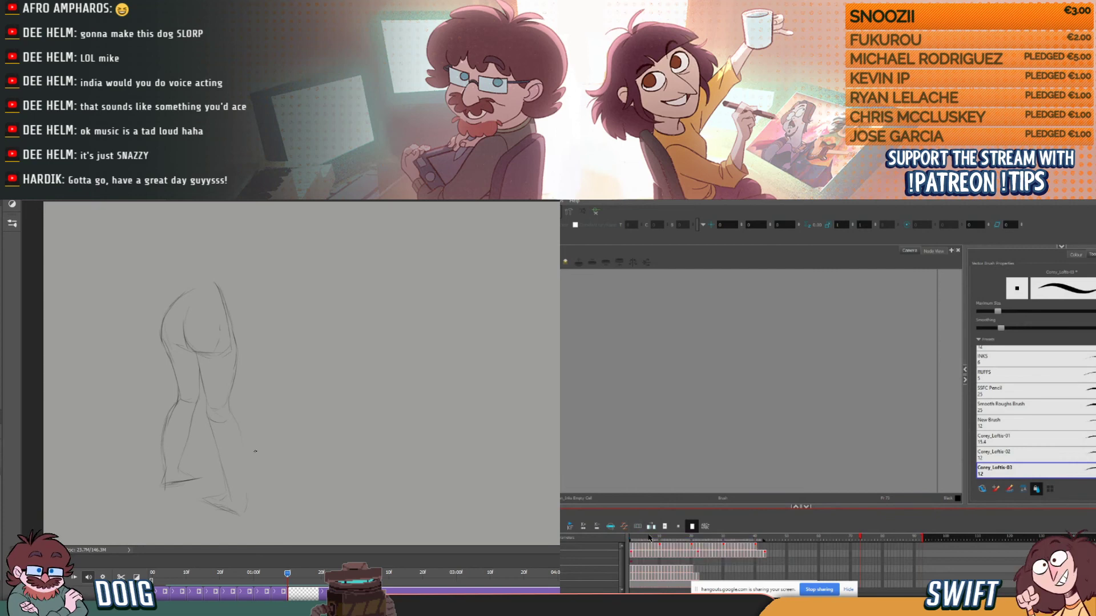
- Show all four walking figures at the Harmony scene's first frame, and draw a heavy vertical mark above the Photoshop pose's front foot
click(630, 537)
drag(224, 475, 224, 498)
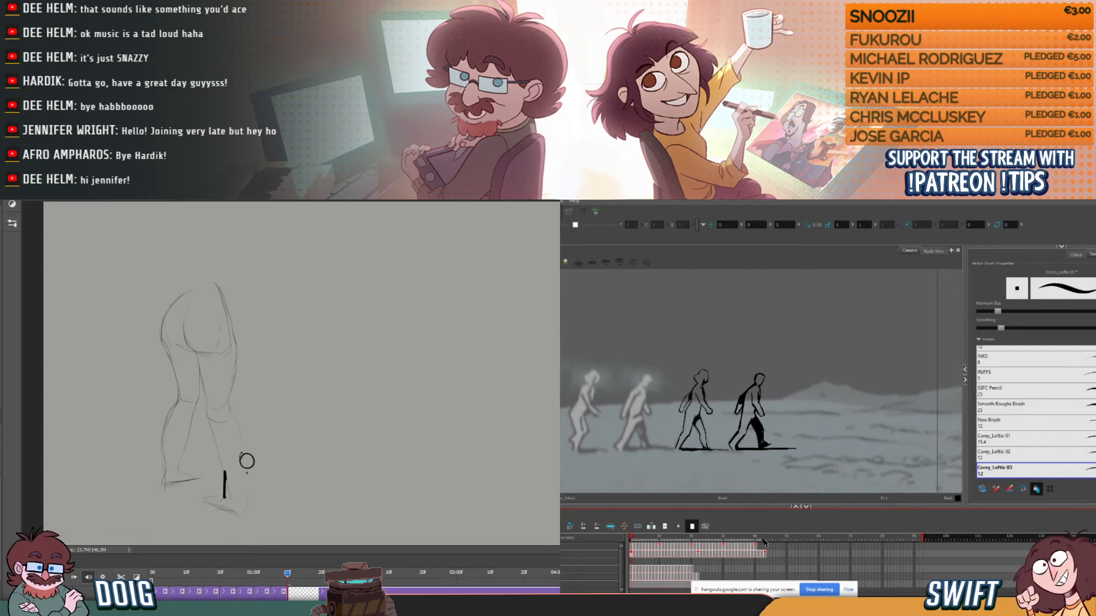
scroll(585, 478, down, 2)
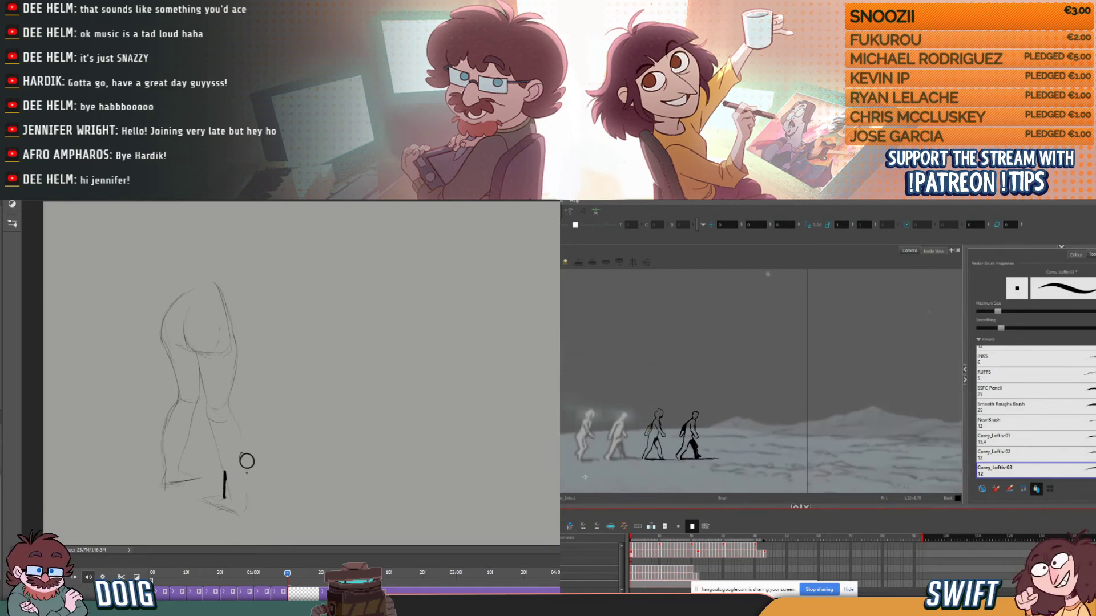
scroll(585, 477, down, 1)
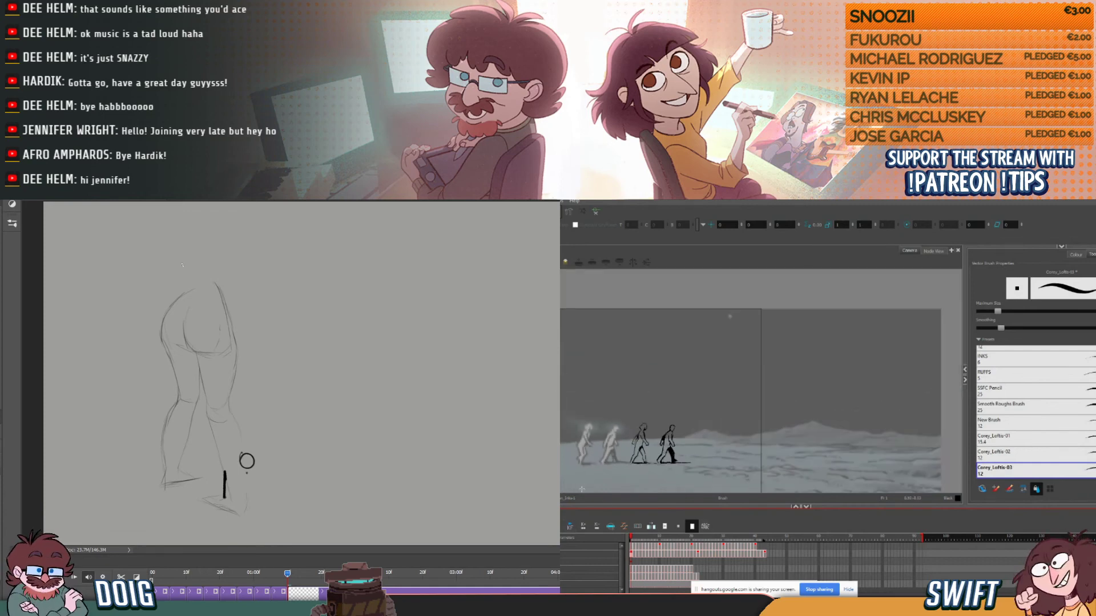
mouse_move(610, 472)
mouse_down()
mouse_move(715, 448)
mouse_move(712, 461)
mouse_move(691, 456)
mouse_up()
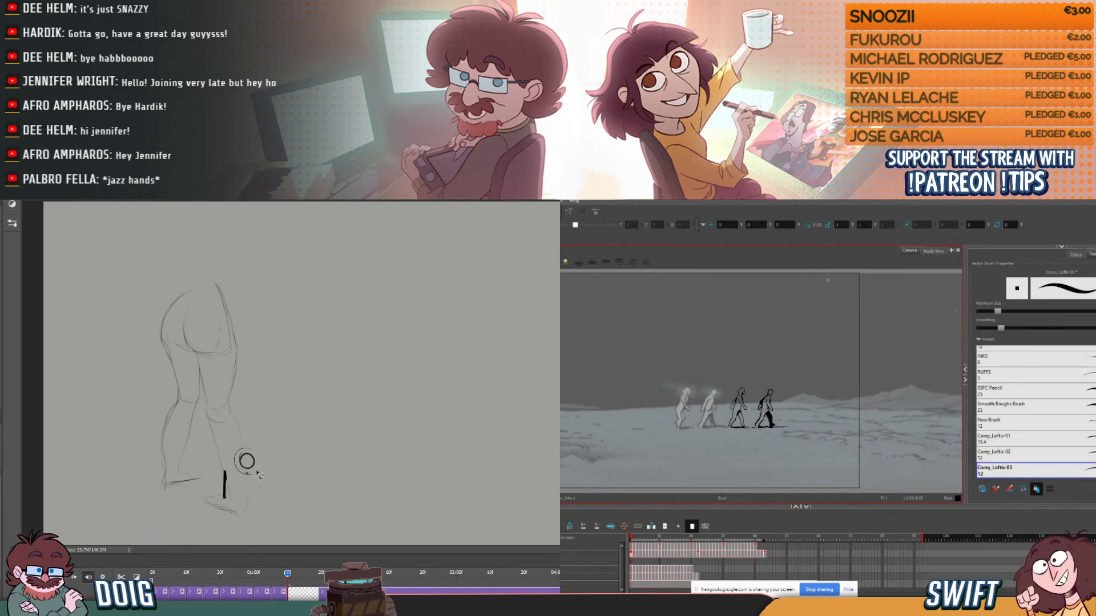
- Delete the stray circle and heavy vertical mark near the front foot in Photoshop, and redraw the lower shin line there
key(Delete)
key(ctrl+d)
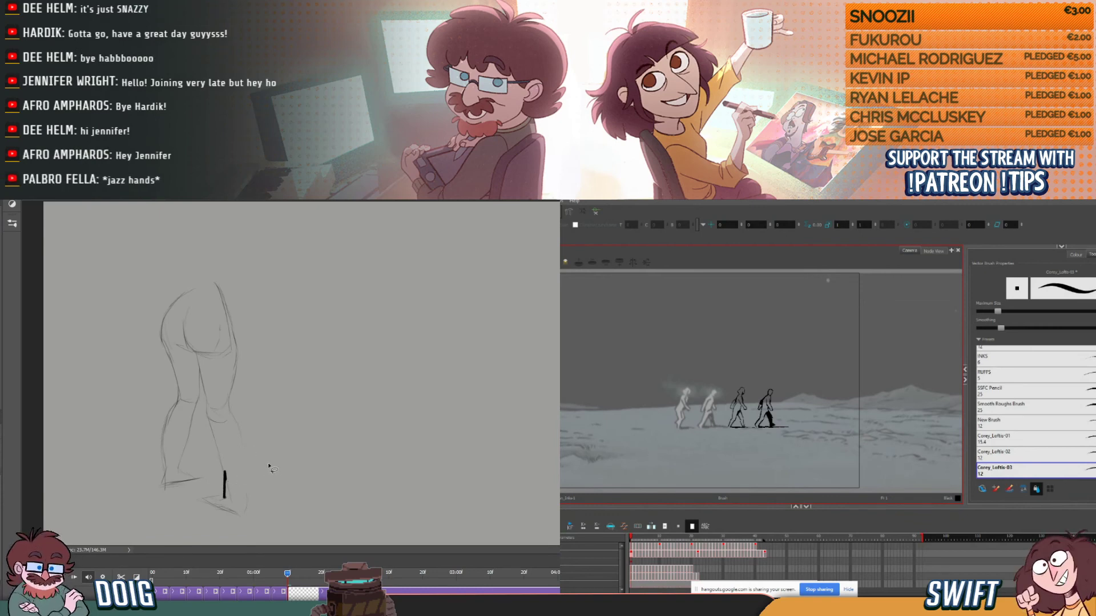
mouse_move(228, 479)
mouse_down()
mouse_move(222, 471)
mouse_move(221, 501)
mouse_move(233, 486)
mouse_move(226, 471)
mouse_up()
key(Delete)
key(ctrl+d)
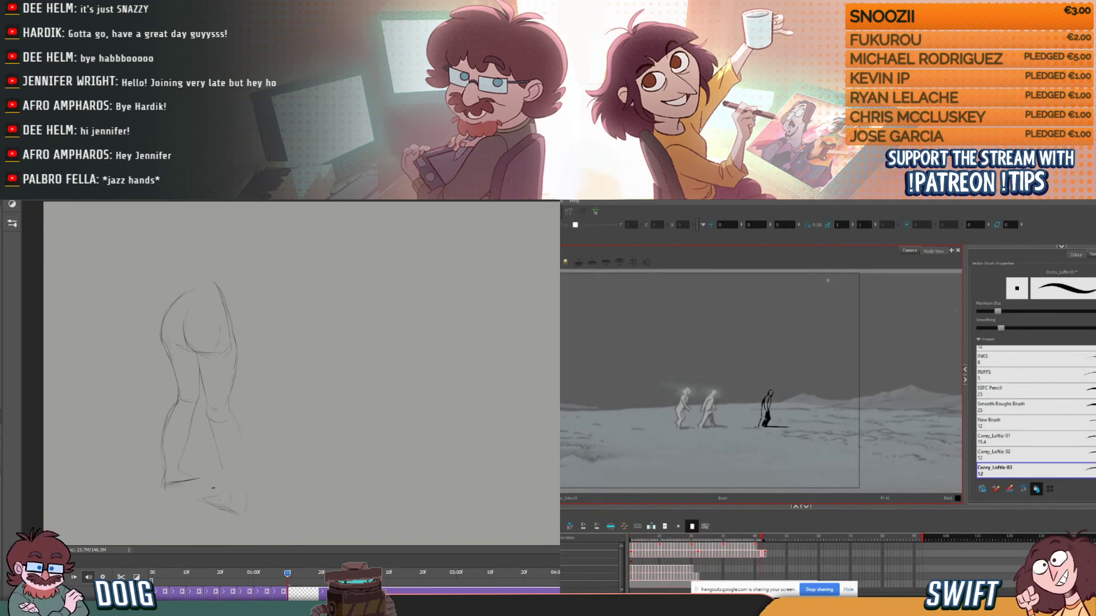
drag(228, 496, 225, 475)
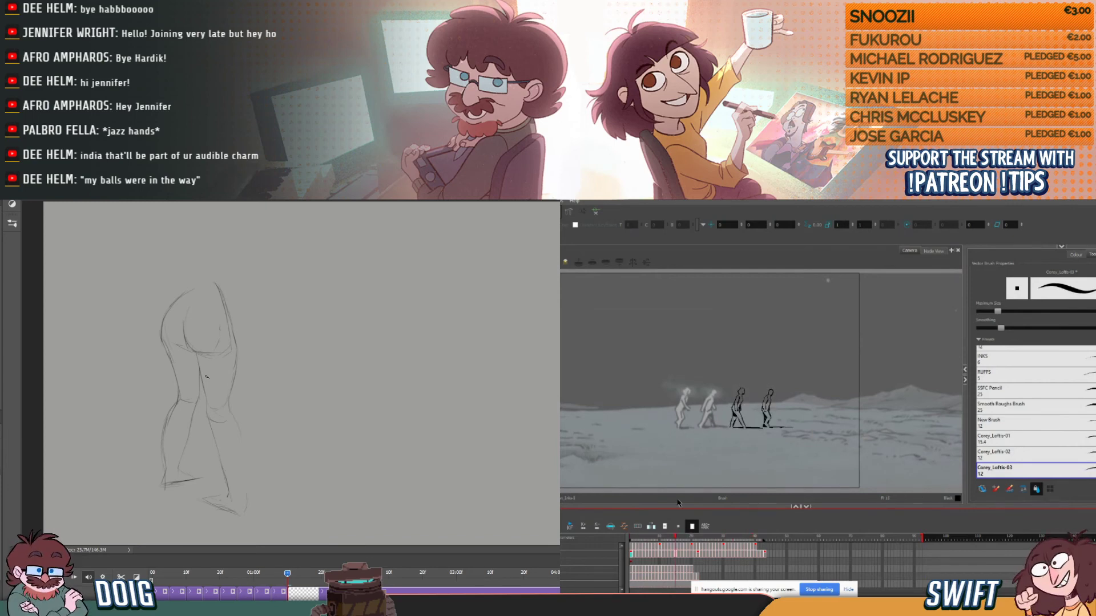
- Extend each of the fourth figure's drawings in Harmony to three frames, from frame 1 through frame 21
click(631, 558)
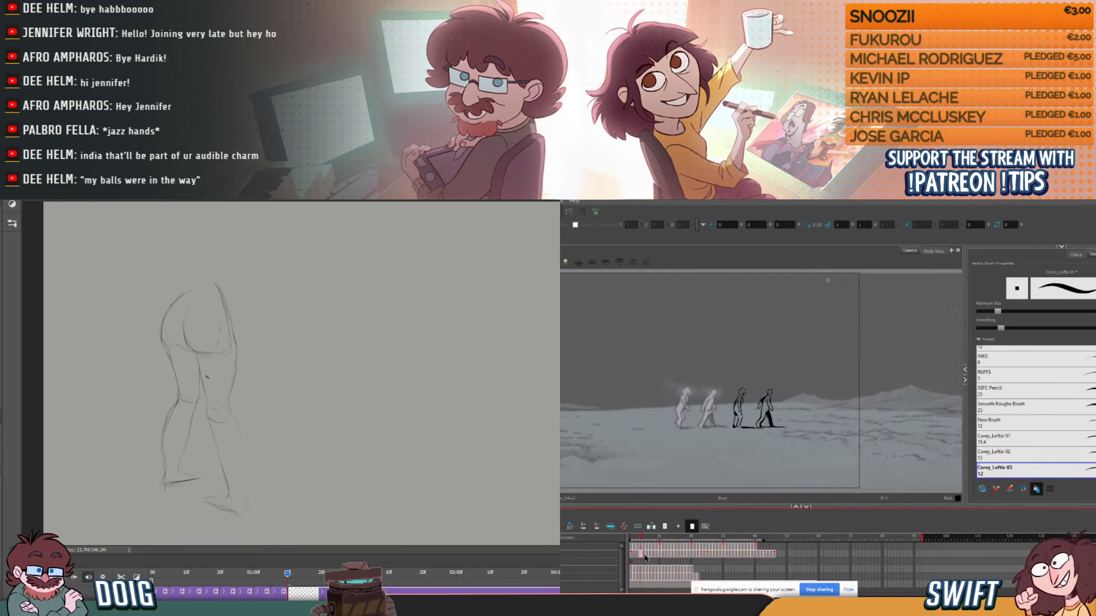
click(651, 558)
key(plus)
key(plus)
click(659, 557)
key(plus)
key(plus)
click(670, 556)
key(plus)
key(plus)
click(679, 556)
key(plus)
click(688, 557)
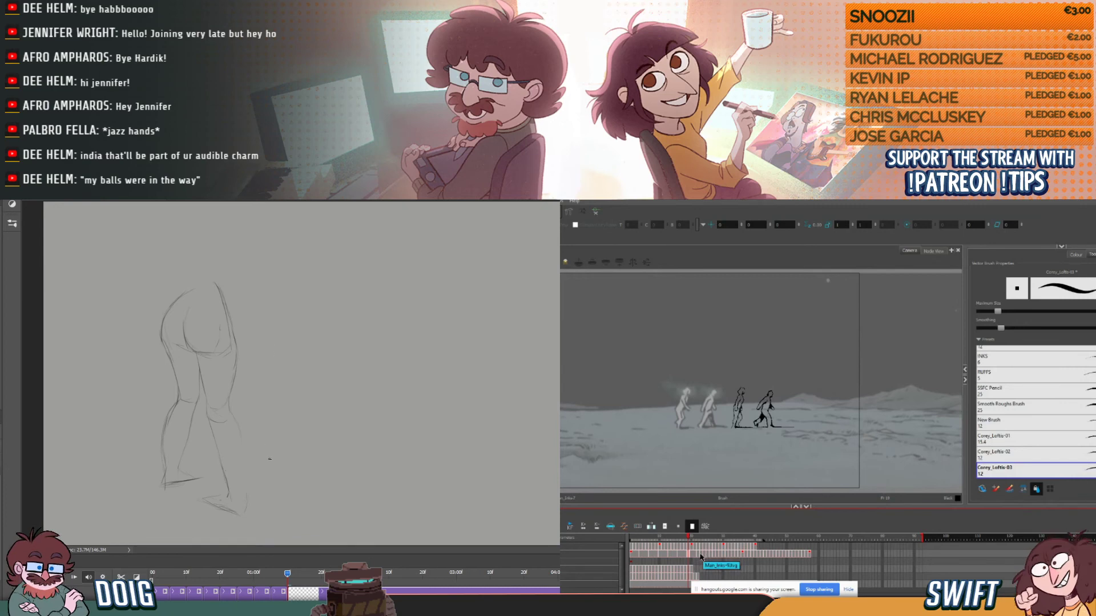
- Hold the fourth figure's following drawings for three frames each, from frame 22 through frame 39
click(698, 558)
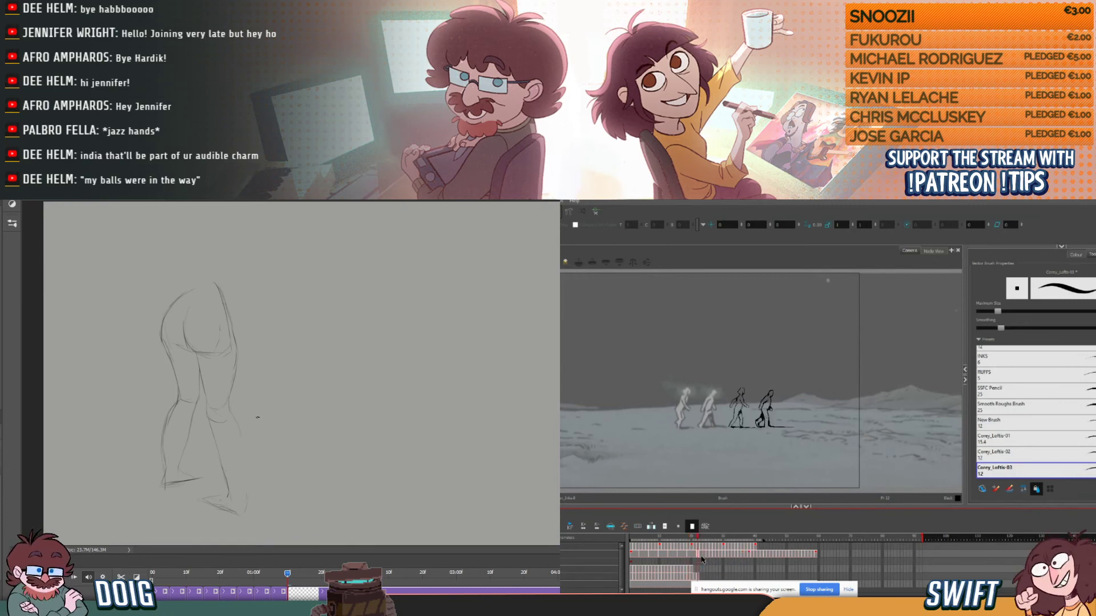
click(708, 558)
click(717, 558)
key(plus)
key(plus)
click(728, 557)
key(plus)
key(plus)
click(736, 555)
key(plus)
key(plus)
click(746, 555)
- Hold the fourth figure's drawings for three frames each, from frame 40 through frame 66
click(771, 557)
key(plus)
key(plus)
click(774, 557)
key(plus)
key(plus)
click(779, 557)
key(plus)
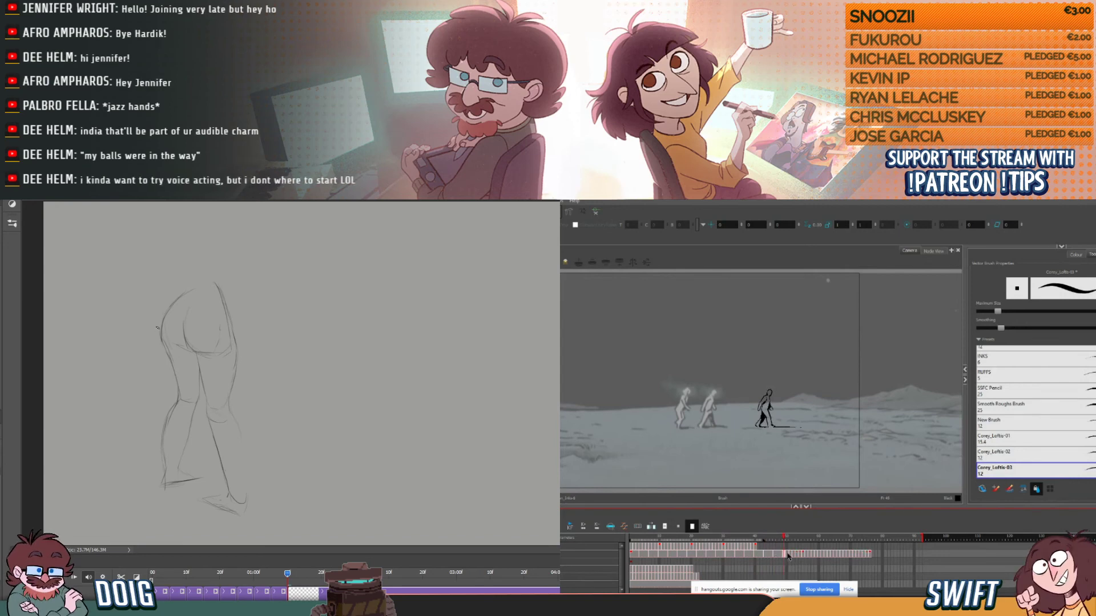
click(791, 556)
key(plus)
key(plus)
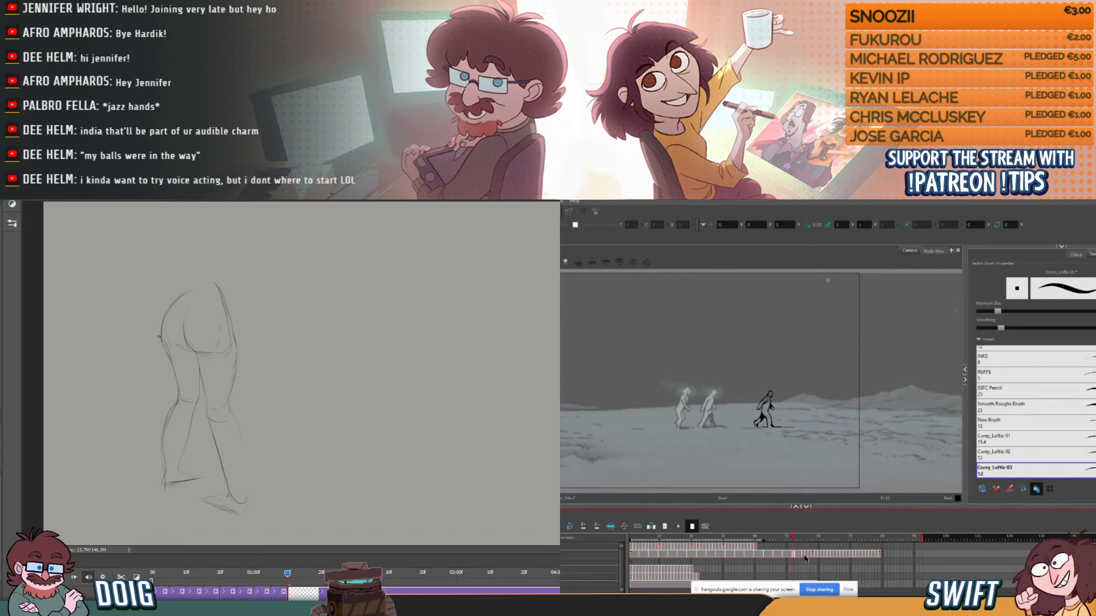
click(803, 557)
drag(812, 559, 834, 554)
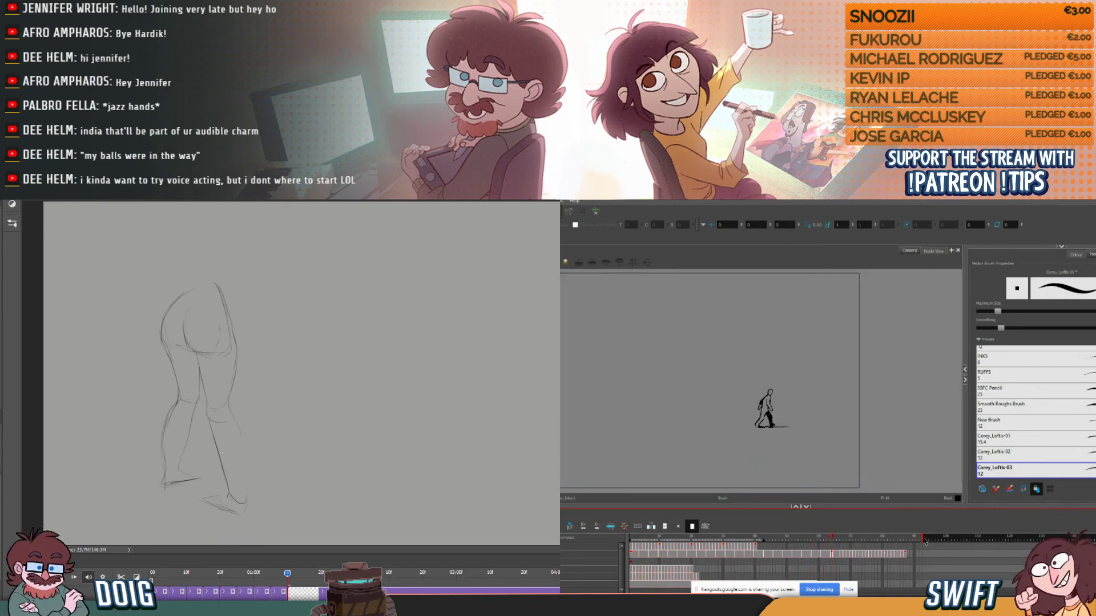
- Lengthen the Harmony scene and hold the fourth figure's drawings for three frames each, from frame 67 through frame 75
drag(274, 429, 284, 429)
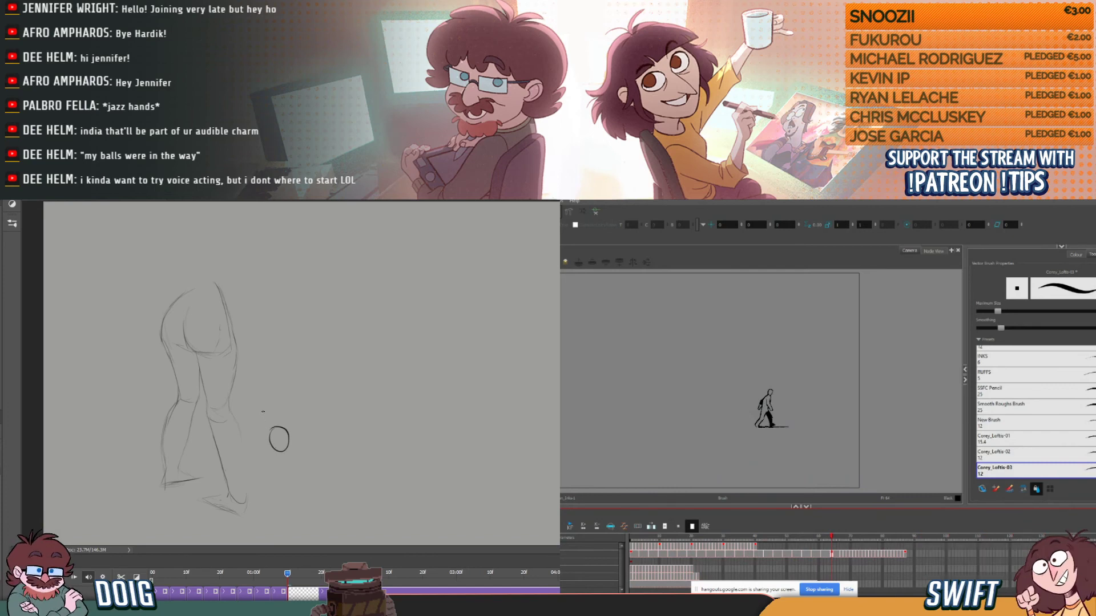
key(ctrl+z)
click(842, 554)
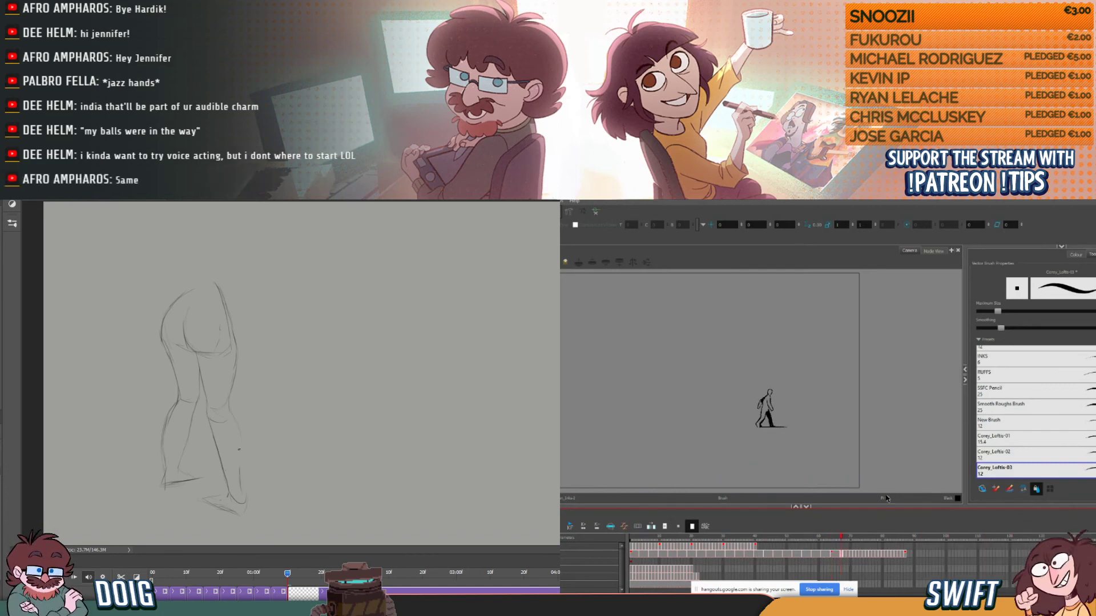
key(plus)
key(plus)
click(851, 554)
key(plus)
key(plus)
click(861, 553)
key(plus)
key(plus)
- Extend the fourth figure's drawings to three frames each, from frame 76 through frame 87
click(870, 554)
key(plus)
key(plus)
click(879, 553)
key(plus)
key(plus)
click(889, 553)
key(plus)
key(plus)
click(899, 553)
- Extend the fourth figure's drawings to three frames each, from frame 88 through frame 99
key(plus)
key(plus)
click(908, 553)
key(plus)
key(plus)
click(918, 554)
key(plus)
key(plus)
click(928, 553)
key(plus)
key(plus)
click(937, 553)
key(plus)
key(plus)
- Extend the fourth figure's drawings to three frames each, from frame 100 through frame 111
click(946, 553)
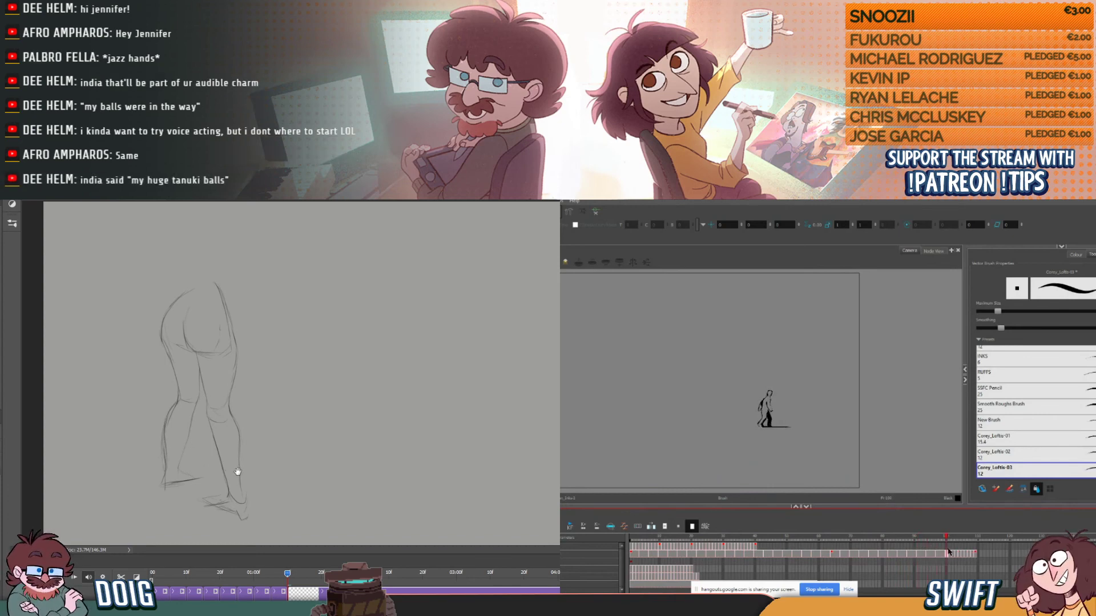
key(plus)
key(plus)
click(956, 554)
key(plus)
click(966, 554)
key(plus)
key(plus)
click(975, 554)
key(plus)
- Extend the fourth figure's remaining drawings to three frames each, from frame 112 through frame 126
click(984, 556)
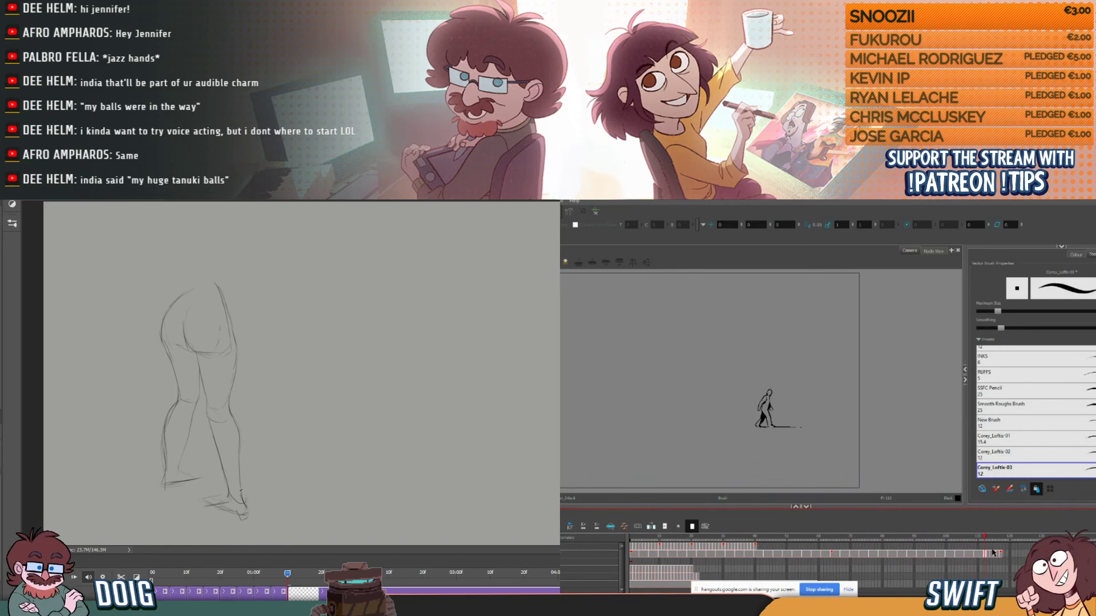
click(993, 555)
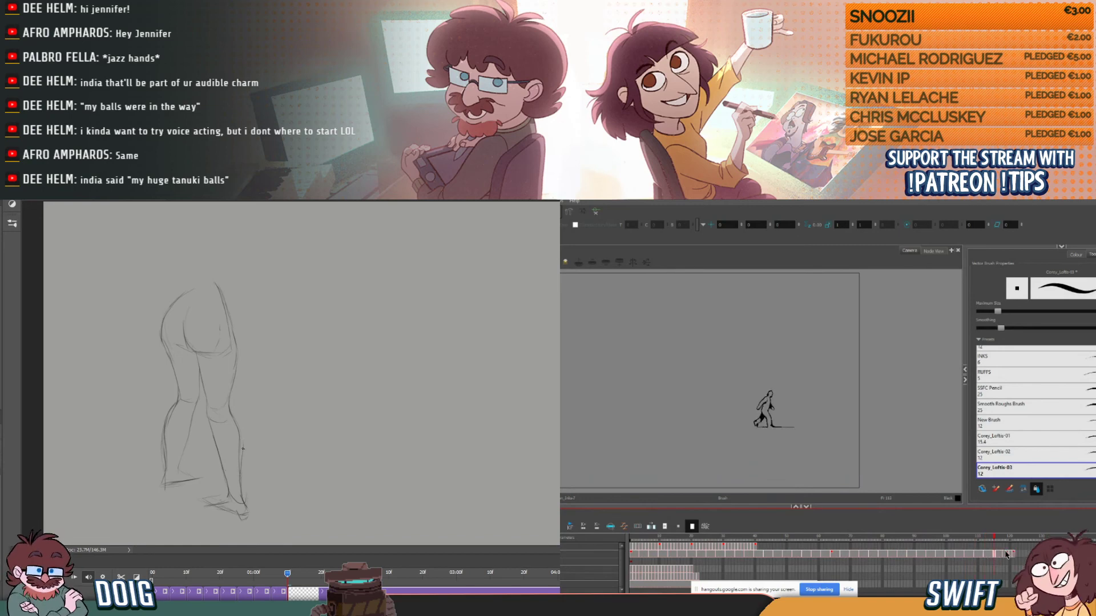
click(1003, 554)
click(1016, 556)
click(1022, 555)
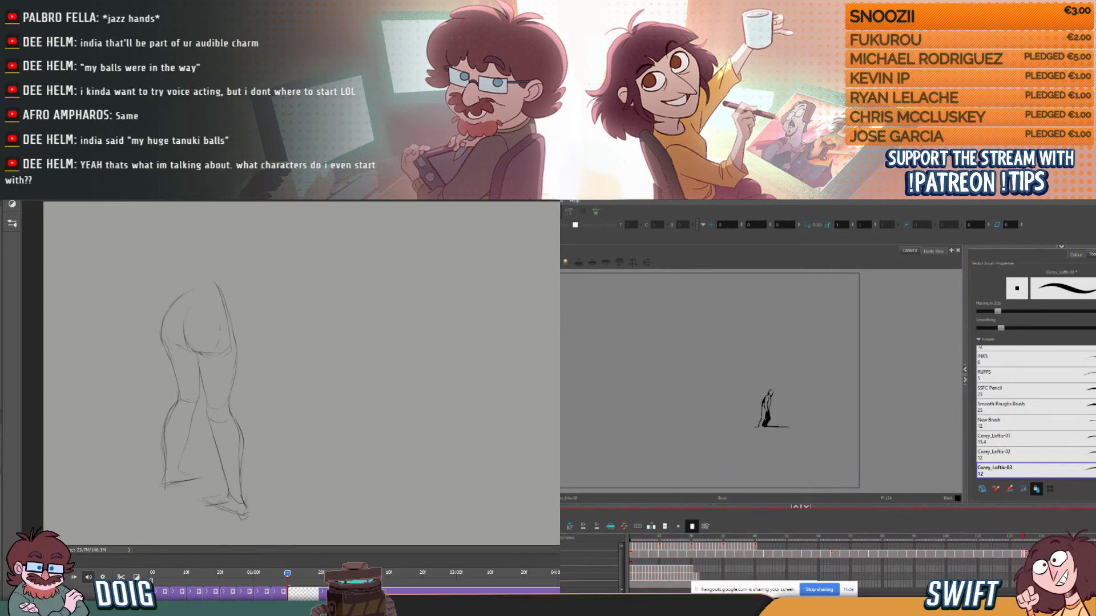
- Sketch the figure's inner thigh and back contour, and extend the third figure's drawings to three frames each, from frame 1 through frame 6
drag(199, 358, 203, 379)
key(g)
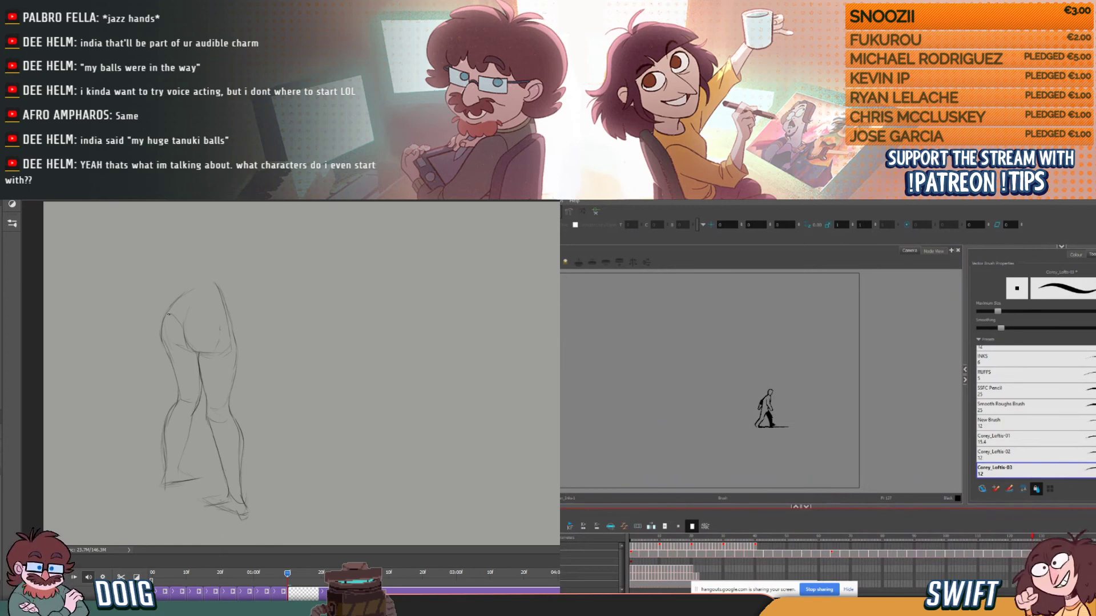
click(631, 550)
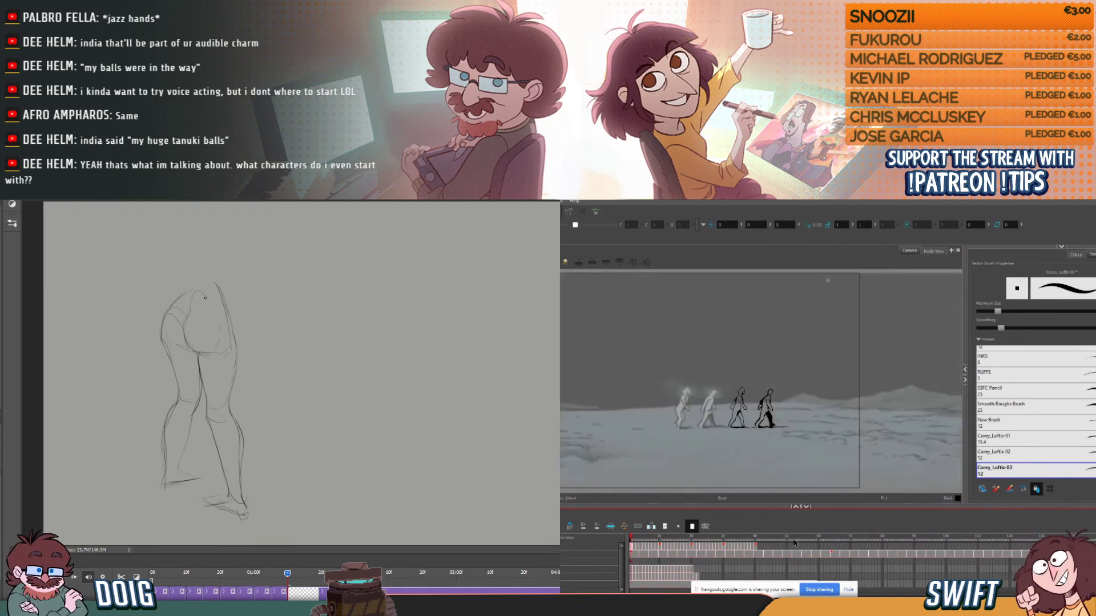
click(692, 526)
click(639, 549)
click(692, 526)
mouse_move(173, 292)
mouse_down()
mouse_move(175, 238)
mouse_move(212, 225)
mouse_up()
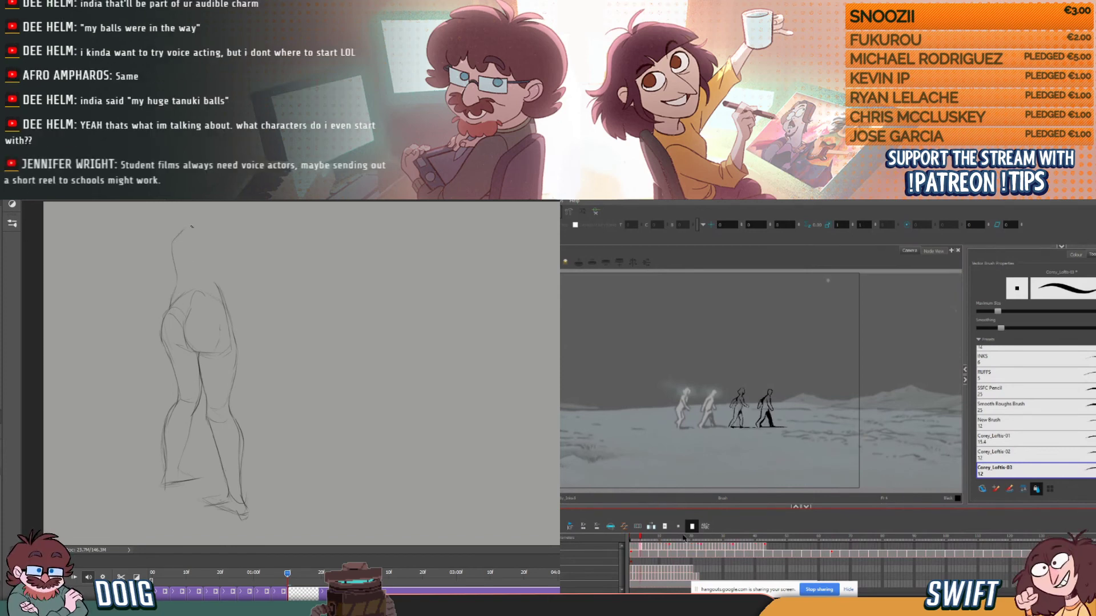
- Extend the third figure's drawings to three frames each, from frame 7 through frame 18, and sketch the side of the torso
click(651, 546)
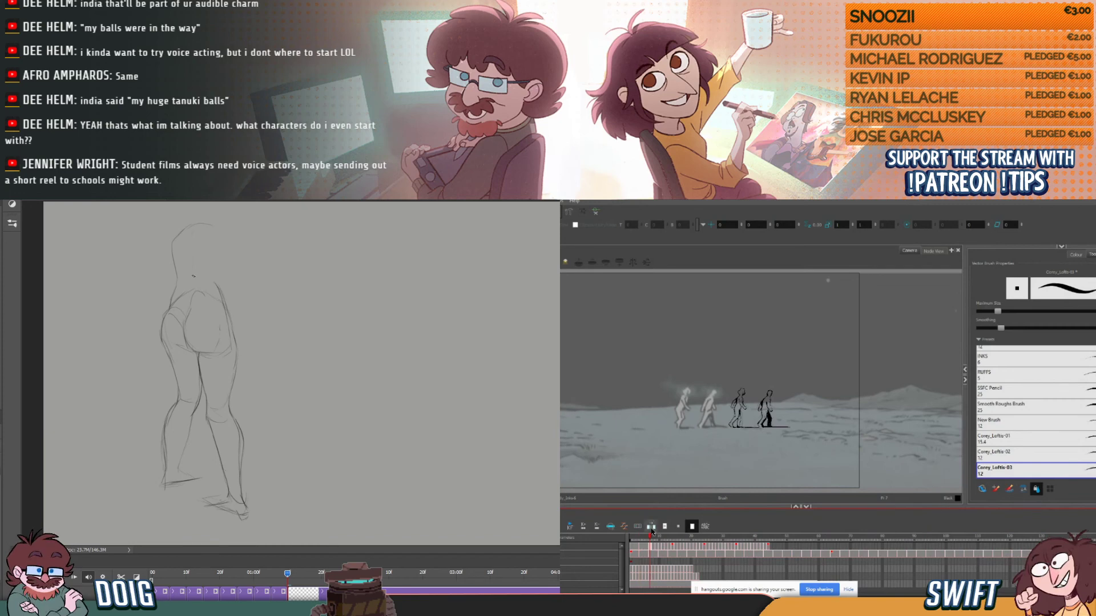
click(659, 547)
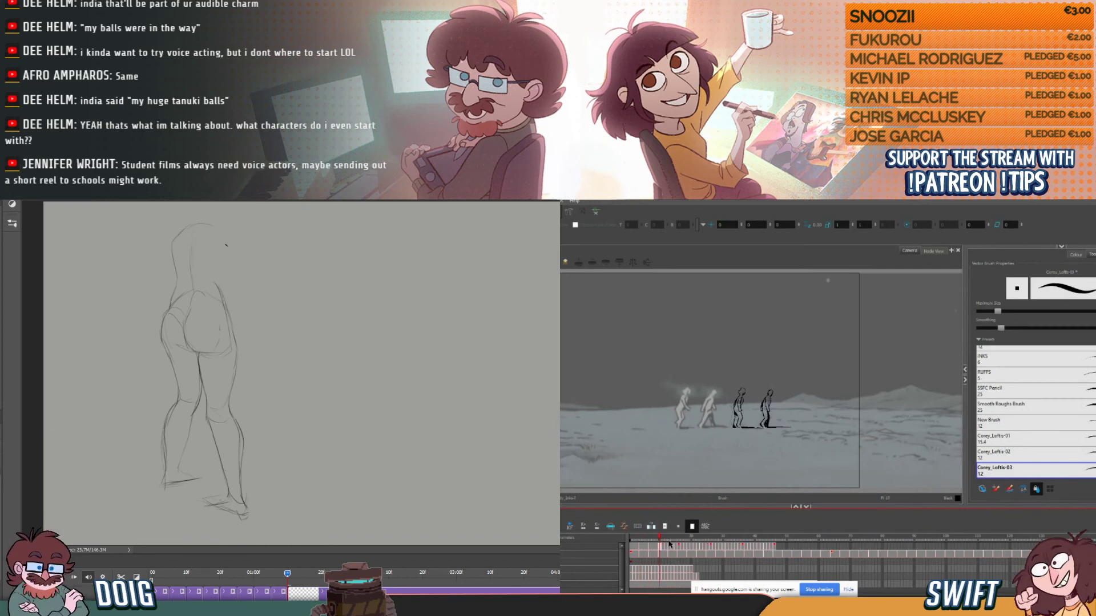
key(plus)
key(plus)
click(669, 546)
drag(229, 246, 226, 294)
key(plus)
click(691, 530)
click(679, 546)
drag(226, 235, 226, 290)
click(691, 529)
click(691, 529)
- Extend the third figure's drawings to three frames each, from frame 19 through frame 27, and sketch the figure's bent arm
click(689, 546)
key(plus)
key(plus)
click(699, 547)
key(plus)
key(plus)
click(708, 548)
key(plus)
key(plus)
drag(236, 225, 247, 290)
- Extend the third figure's drawings to three frames each, from frame 28 through frame 39
click(718, 550)
key(plus)
key(plus)
click(727, 547)
key(plus)
key(plus)
click(737, 547)
key(plus)
key(plus)
click(745, 548)
key(plus)
key(plus)
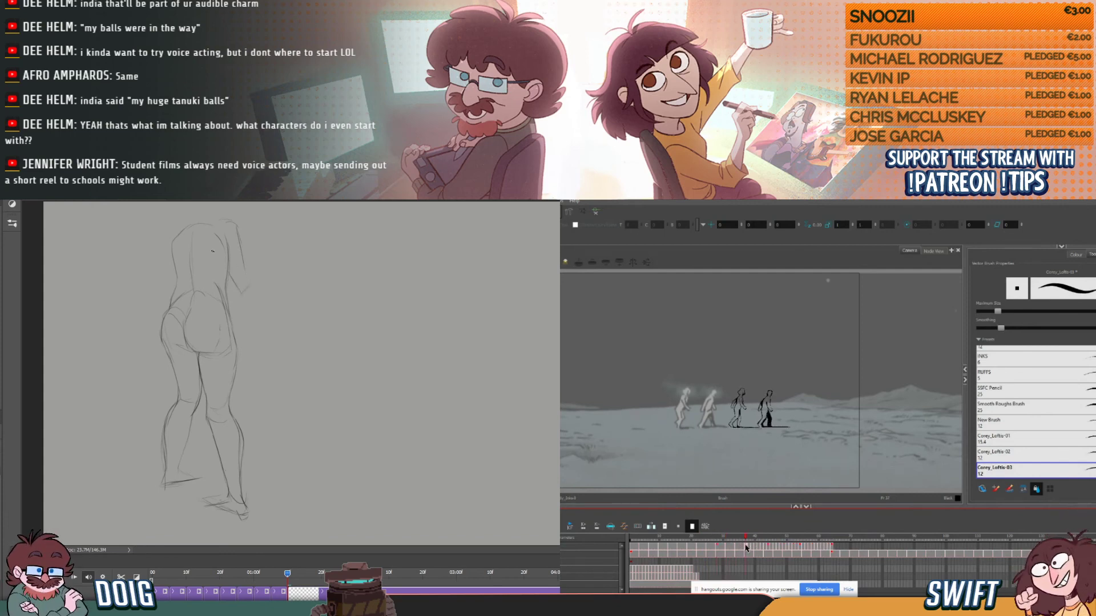
- Extend the third figure's drawings to three frames each, from frame 40 through frame 51
click(754, 547)
key(plus)
key(plus)
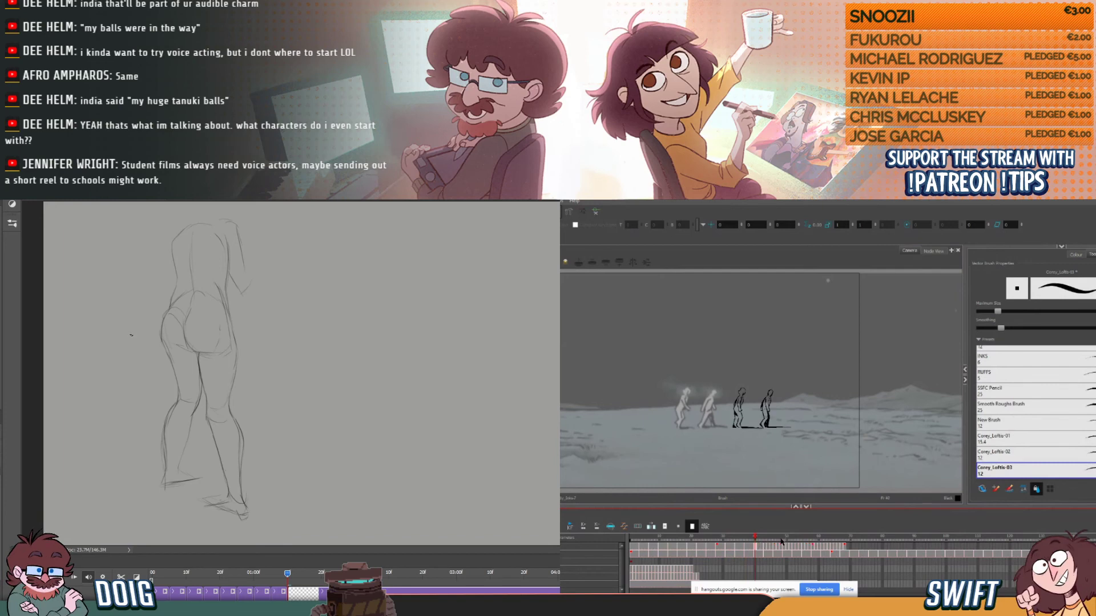
key(plus)
key(plus)
click(774, 547)
key(plus)
key(plus)
click(786, 547)
key(plus)
key(plus)
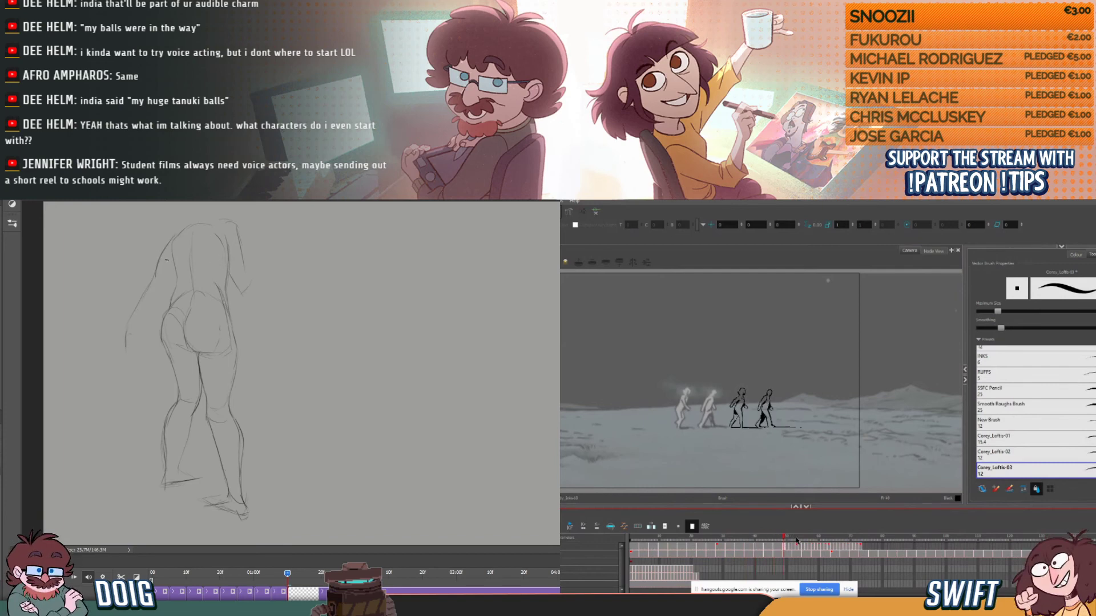
- Extend the third figure's drawings to three frames each, from frame 52 through frame 63
click(796, 547)
key(plus)
key(plus)
click(804, 548)
key(plus)
key(plus)
click(813, 547)
key(plus)
key(plus)
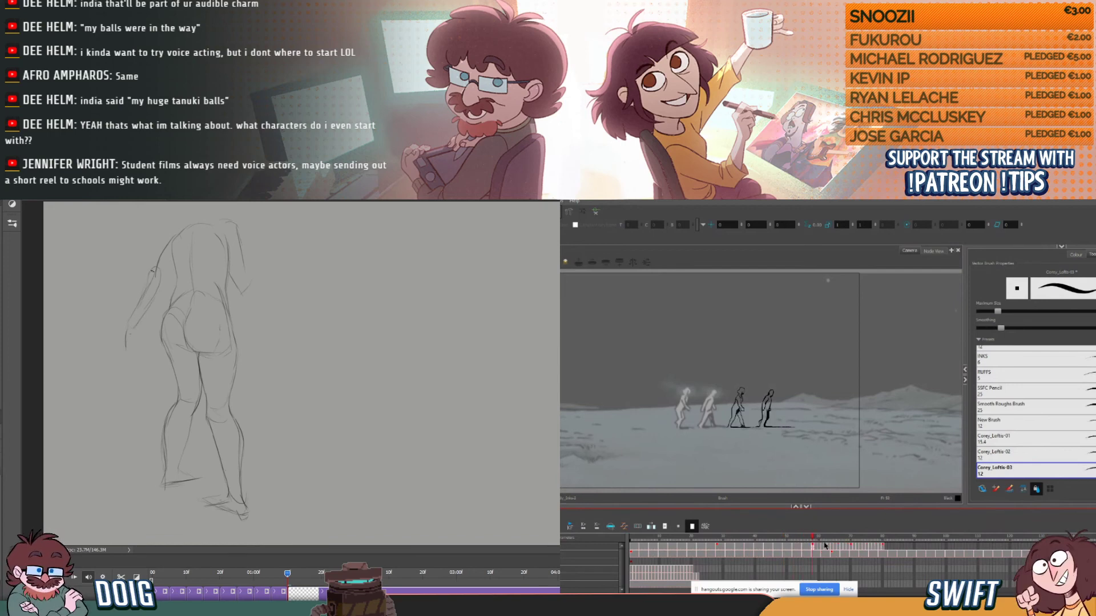
click(822, 548)
key(plus)
key(plus)
- Extend the third figure's drawings to three frames each, from frame 64 through frame 75
click(832, 549)
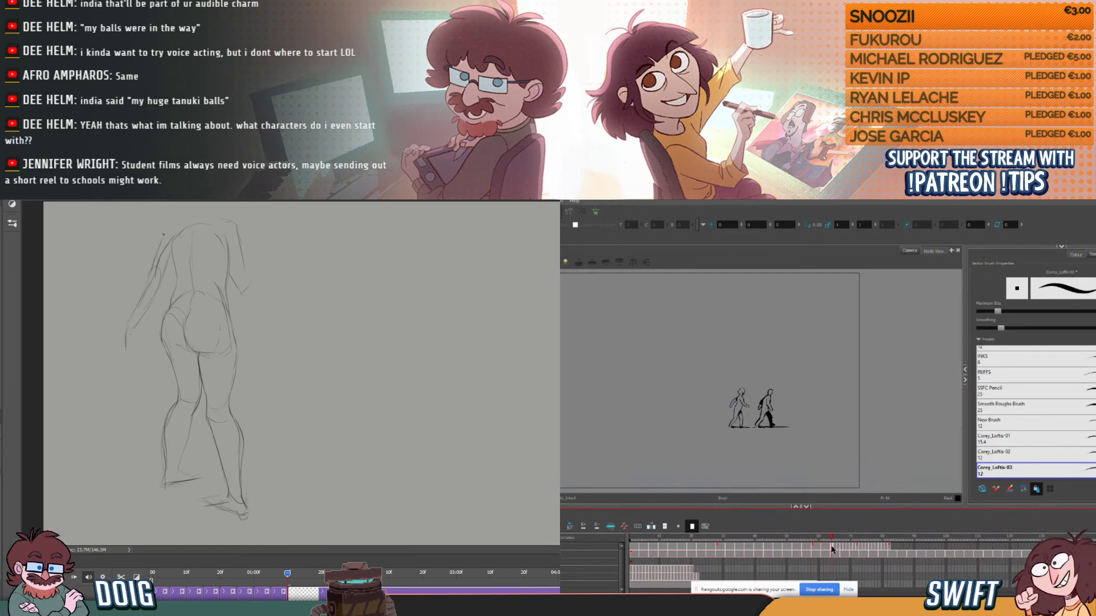
key(plus)
key(plus)
click(841, 548)
key(plus)
key(plus)
click(853, 547)
key(plus)
key(plus)
click(860, 547)
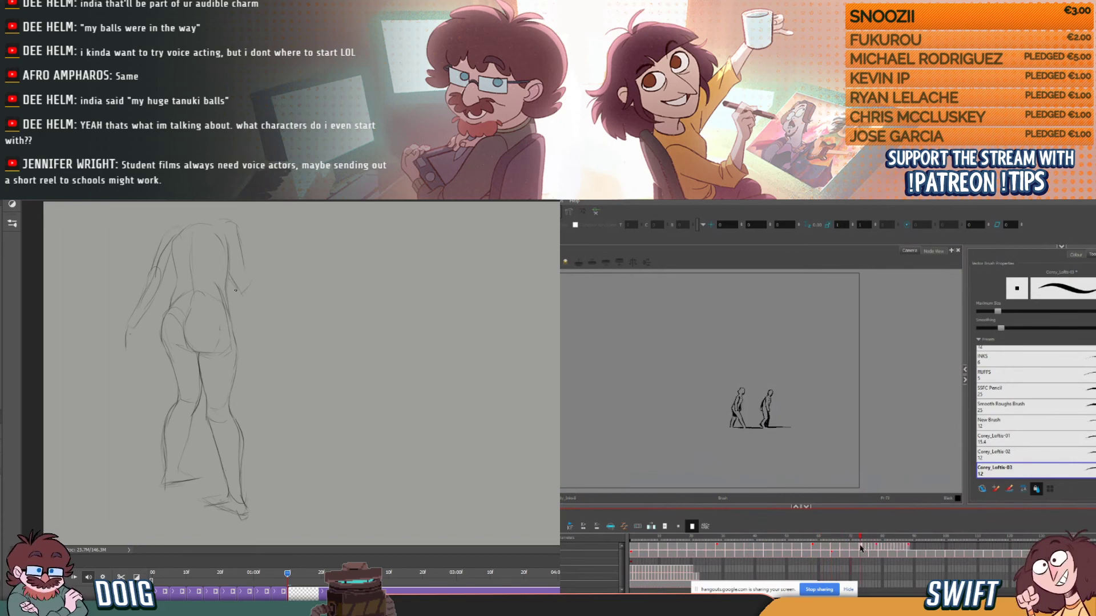
key(plus)
key(plus)
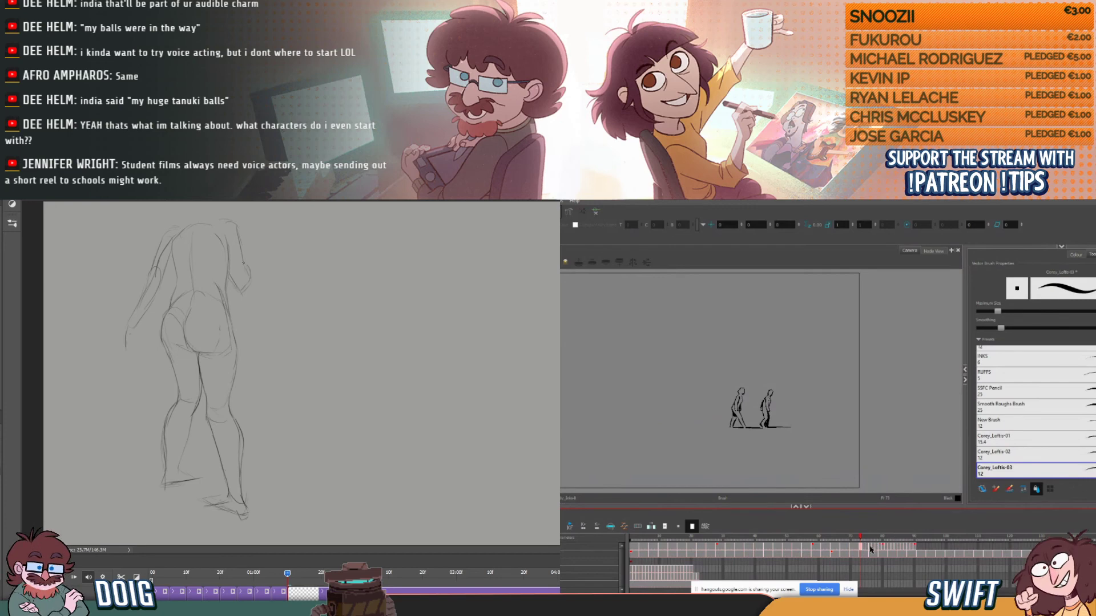
- Extend the third figure's drawings to three frames each, from frame 76 through frame 87
key(plus)
key(plus)
click(880, 546)
key(plus)
key(plus)
click(889, 546)
key(plus)
key(plus)
click(897, 547)
key(plus)
key(plus)
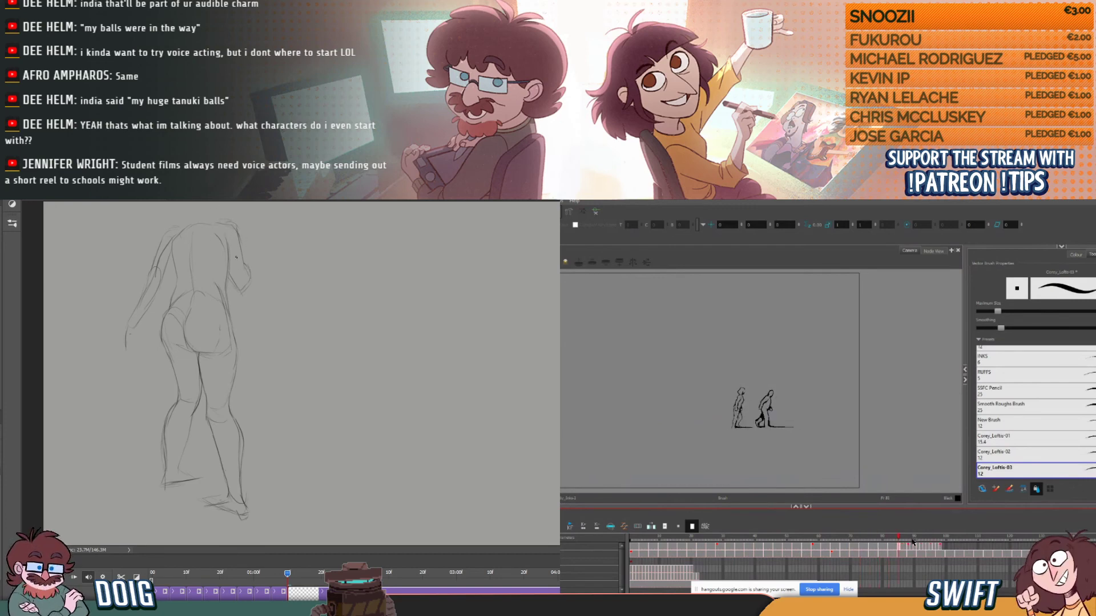
- Extend the third figure's drawings to three frames each, from frame 88 through frame 96
click(908, 545)
key(plus)
key(plus)
click(919, 545)
key(plus)
key(plus)
click(928, 546)
key(plus)
key(plus)
- Extend the third figure's drawings to three frames each, from frame 97 through frame 102, and scale the sketched figure down slightly
click(937, 545)
key(ctrl+t)
key(plus)
key(plus)
click(948, 546)
key(plus)
key(plus)
drag(263, 218, 246, 255)
- Extend the third figure's remaining drawings to three frames each, from frame 103 through frame 120
click(958, 546)
key(plus)
key(plus)
click(968, 546)
key(plus)
key(plus)
click(980, 547)
key(plus)
key(plus)
click(988, 547)
click(994, 546)
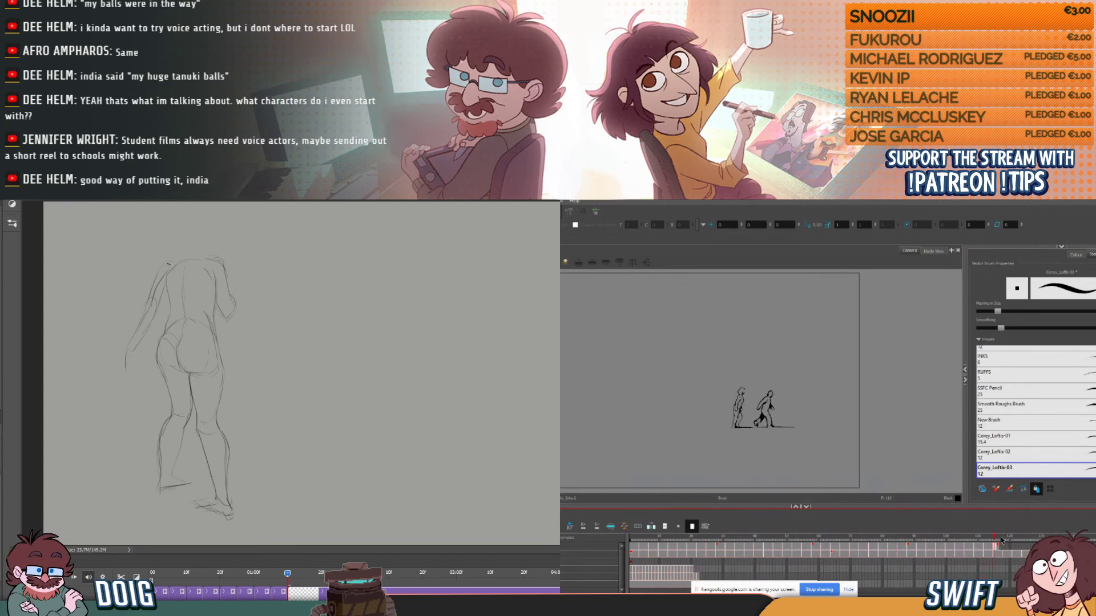
click(1003, 548)
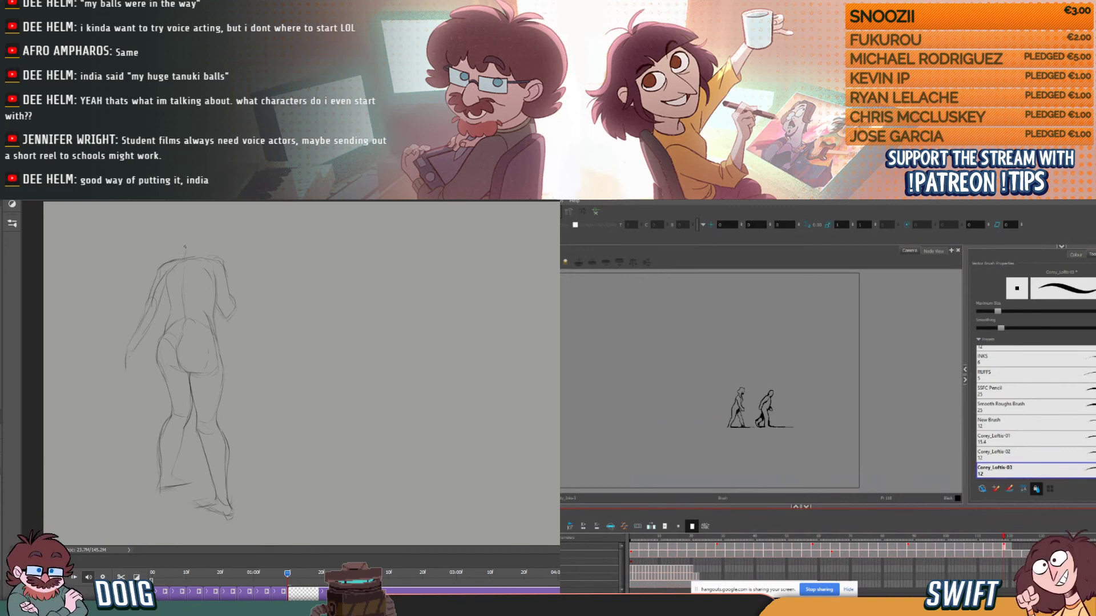
- Sketch the figure's neck and rounded head outline above the shoulders
mouse_move(190, 255)
mouse_down()
mouse_move(191, 224)
mouse_move(210, 221)
mouse_move(232, 251)
mouse_move(212, 216)
mouse_up()
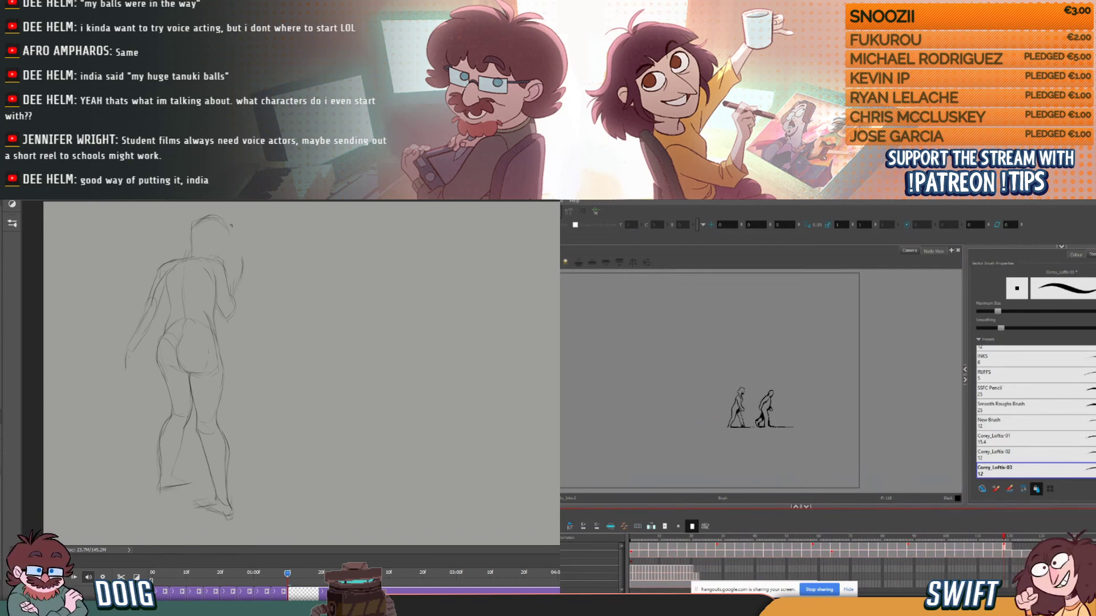
drag(222, 218, 242, 263)
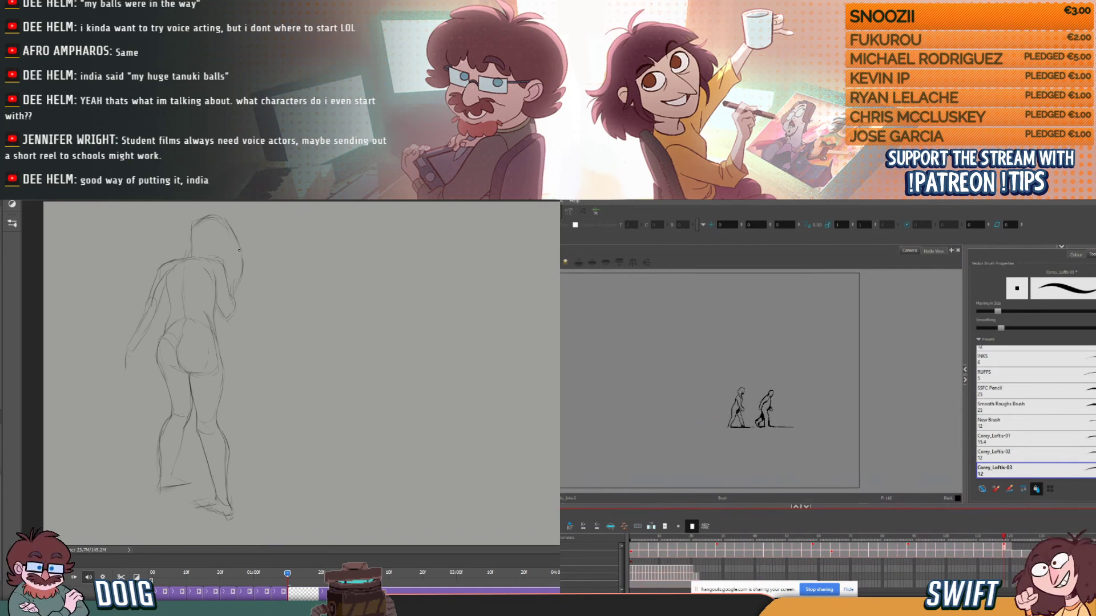
mouse_move(199, 218)
mouse_down()
mouse_move(191, 239)
mouse_move(225, 220)
mouse_up()
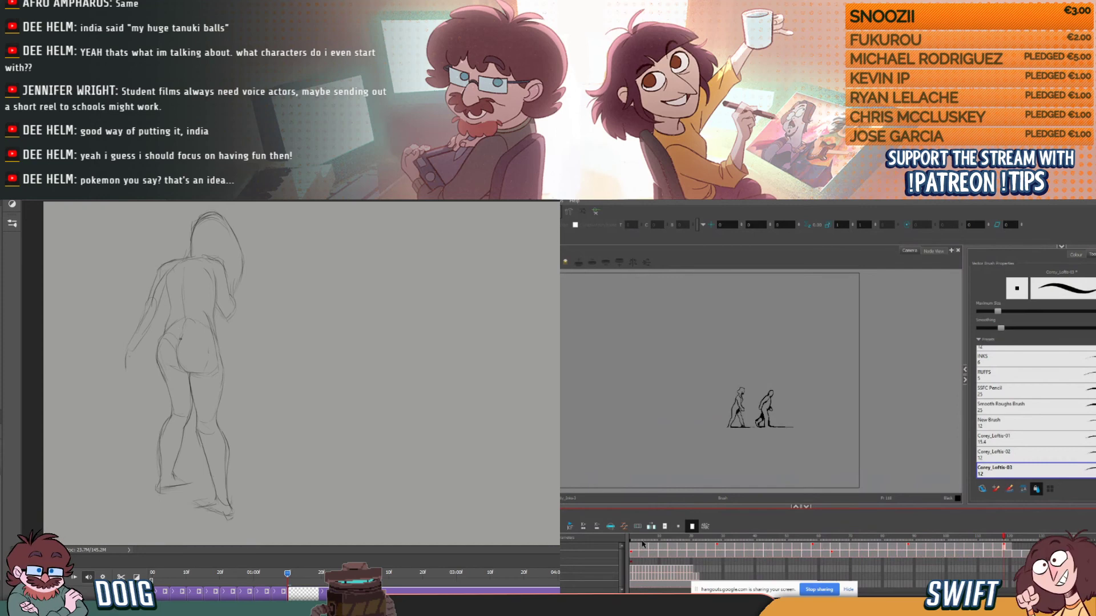
- Return to the first frame, select the third walking figure for transforming and move its pivot down to its feet
drag(641, 538, 620, 540)
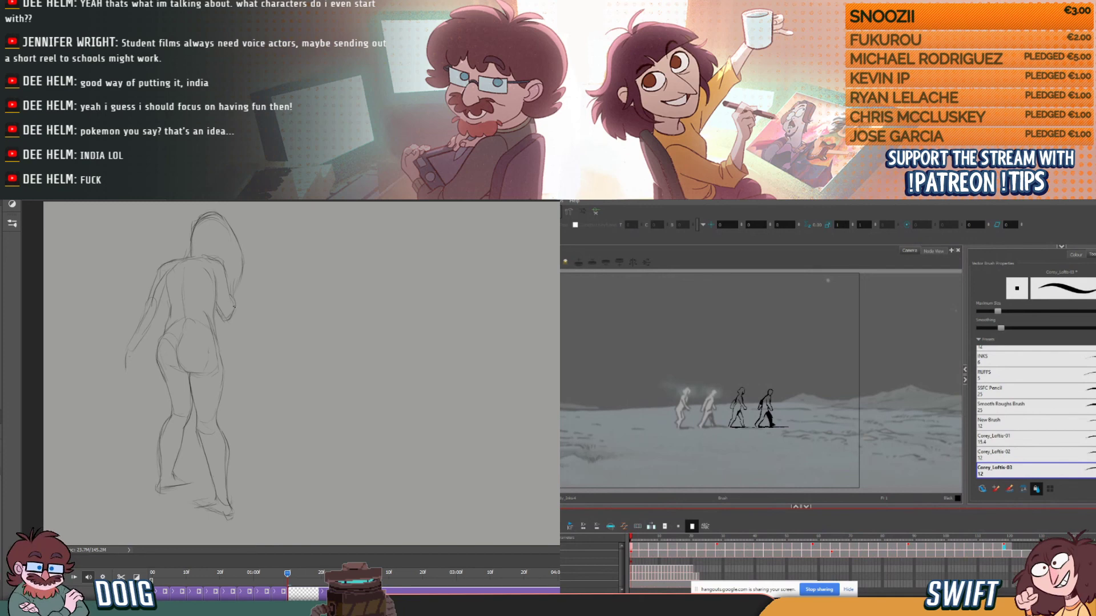
key(shift+t)
click(768, 412)
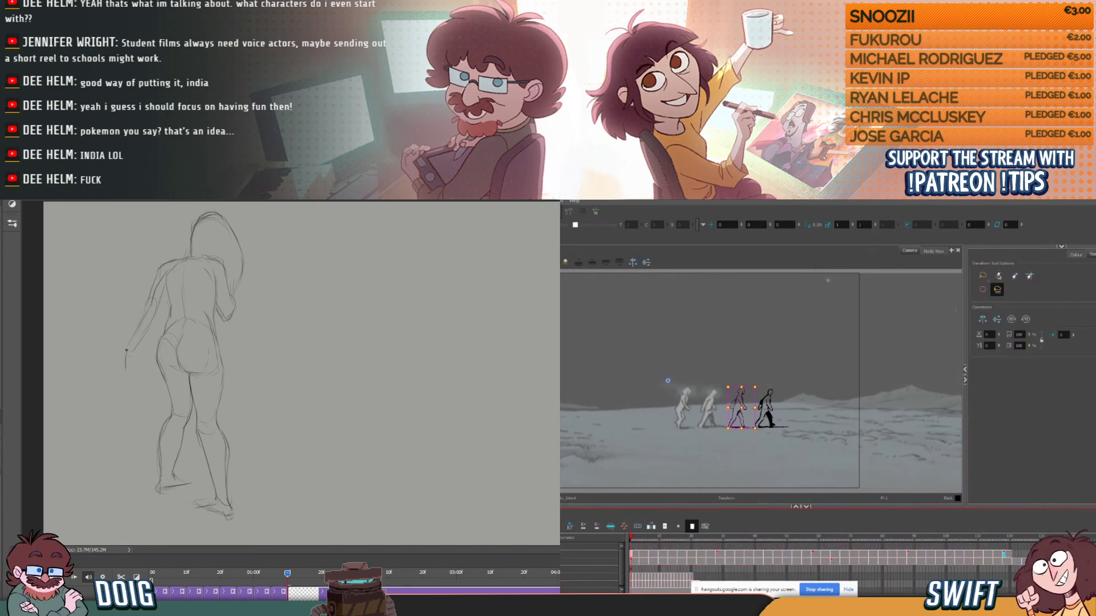
click(577, 548)
click(631, 548)
click(632, 567)
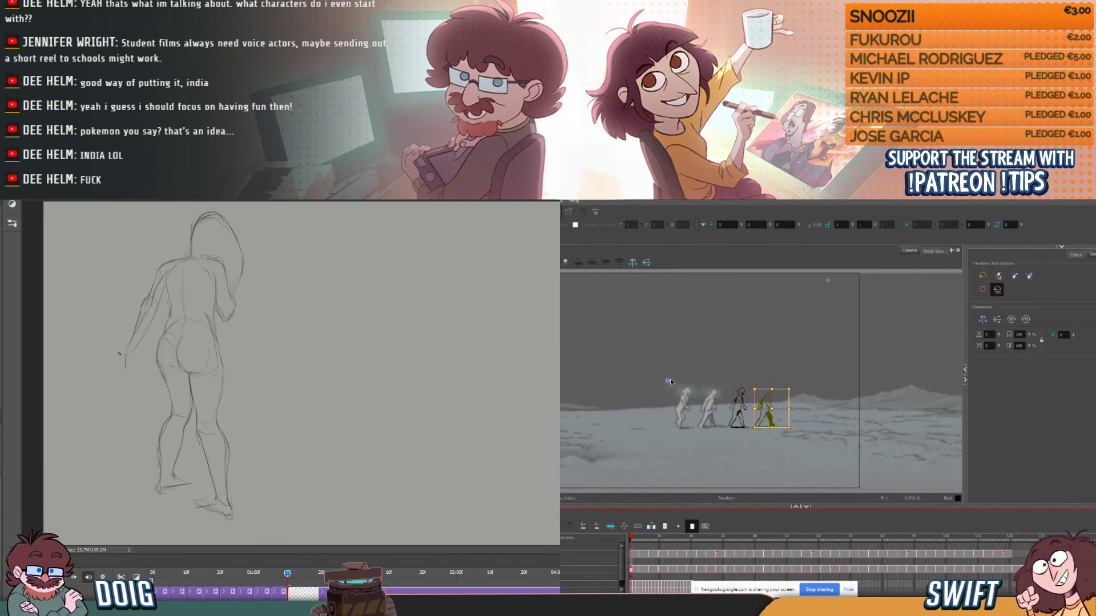
click(728, 401)
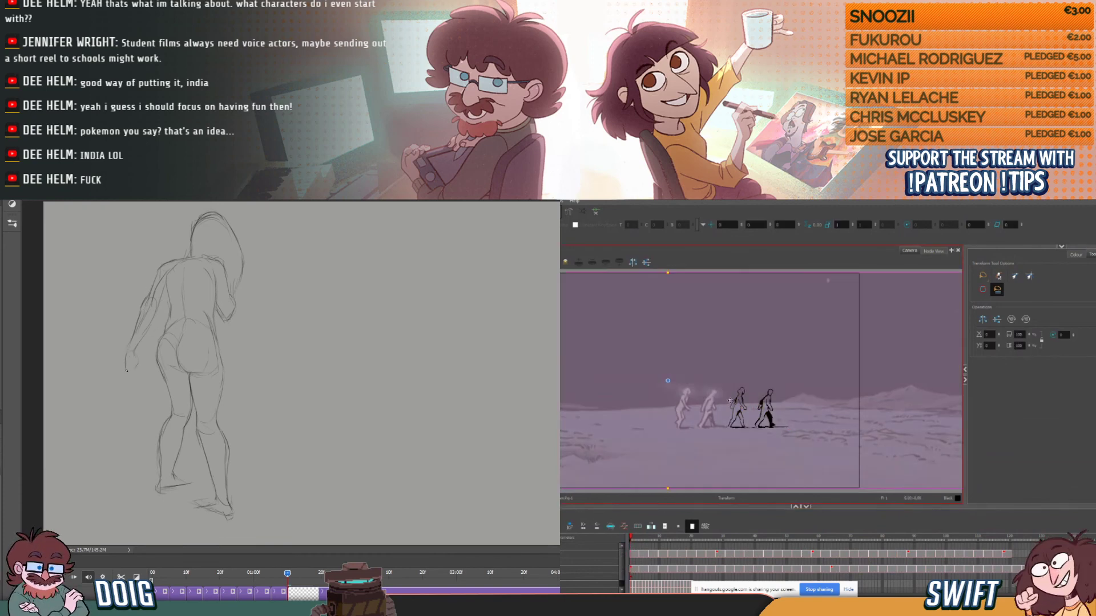
click(632, 548)
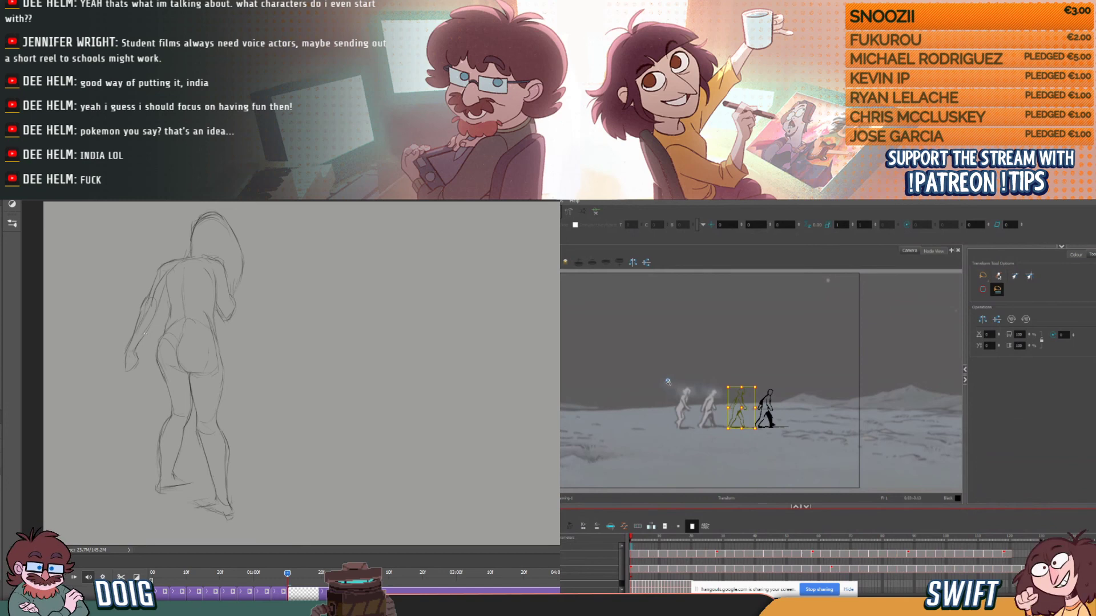
drag(668, 382, 677, 384)
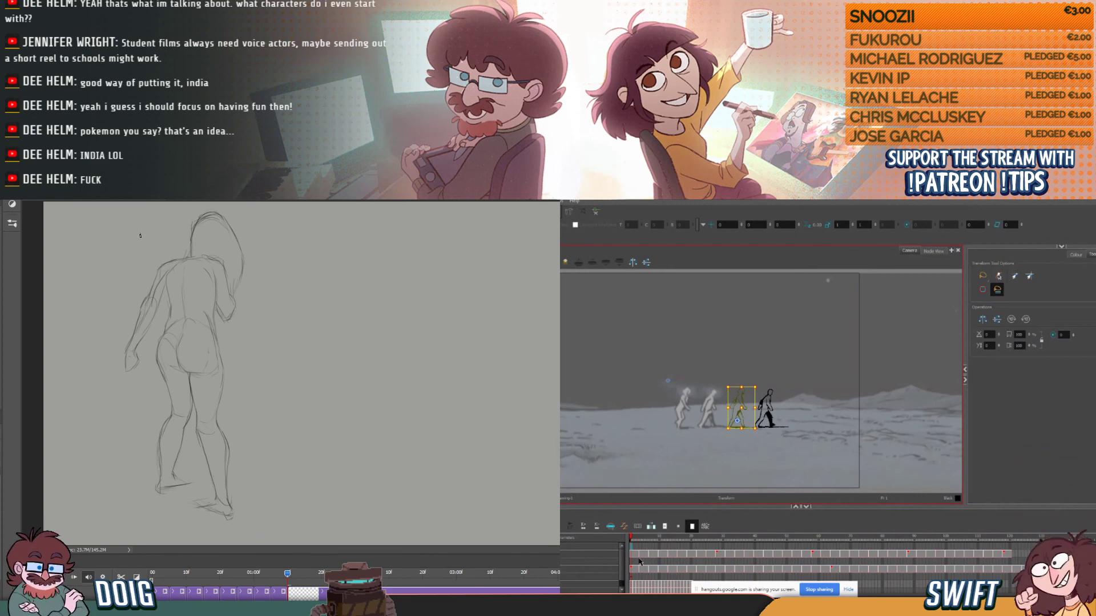
- Move the fourth walking figure's pivot to its feet, enlarge the figure slightly and deselect it
drag(733, 429, 759, 429)
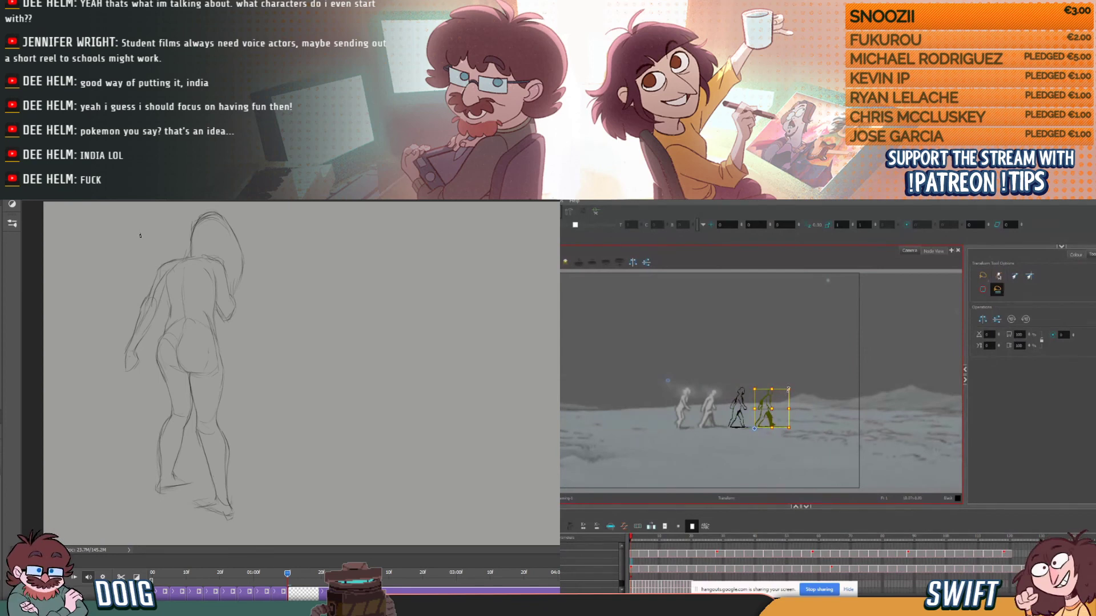
drag(790, 389, 793, 389)
click(817, 398)
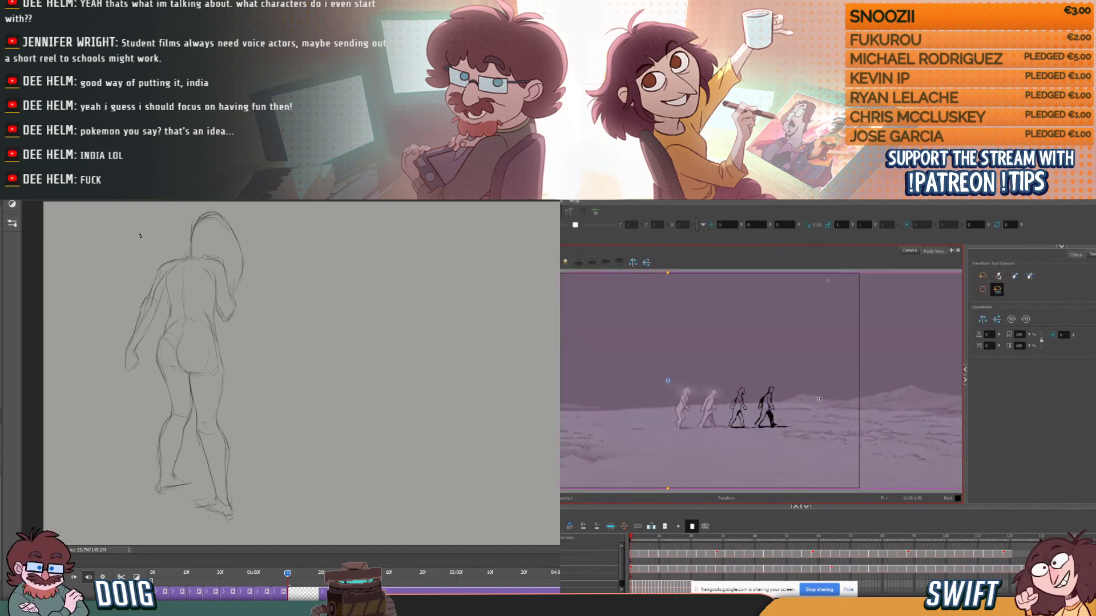
click(795, 271)
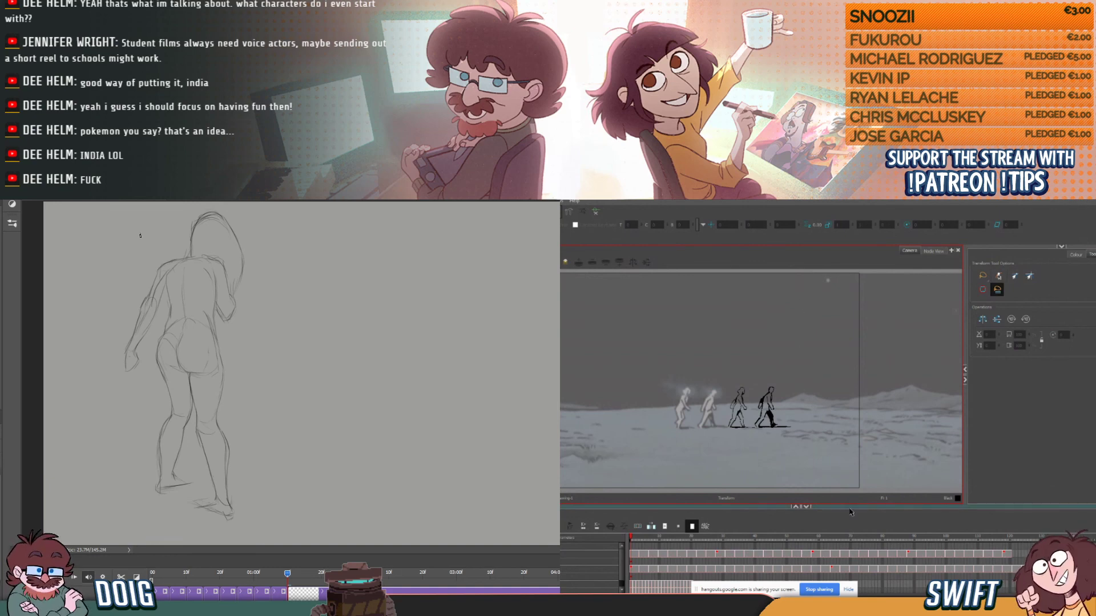
- Split the Photoshop drawing clip at the end of the current pose and clear the new segment to a blank drawing
drag(651, 542, 616, 545)
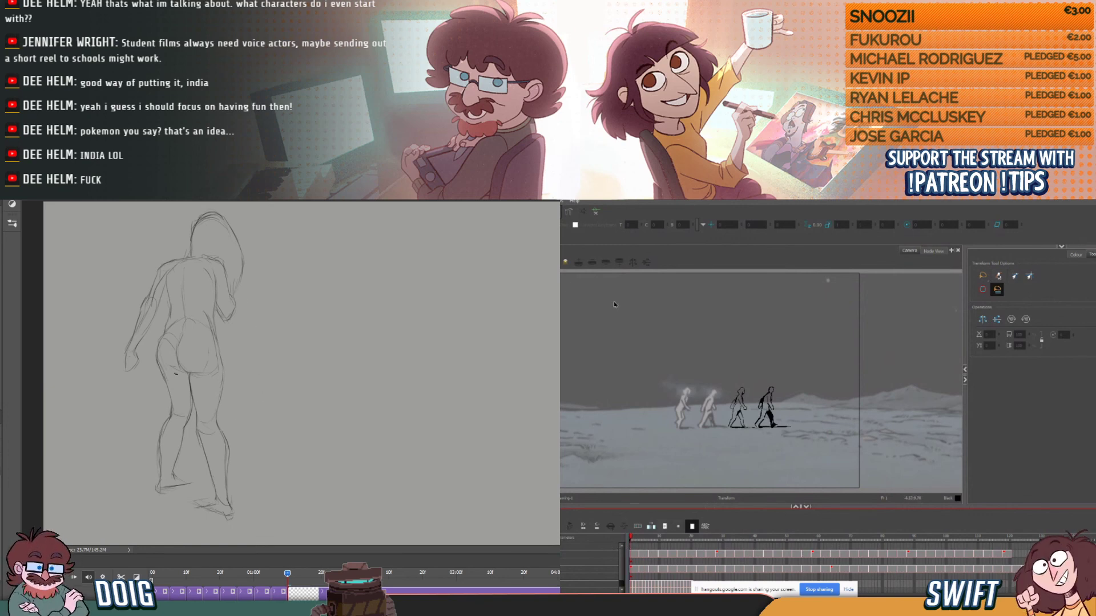
mouse_move(287, 573)
mouse_down()
mouse_move(218, 576)
mouse_move(301, 568)
mouse_move(203, 573)
mouse_move(313, 572)
mouse_move(304, 572)
mouse_up()
click(121, 577)
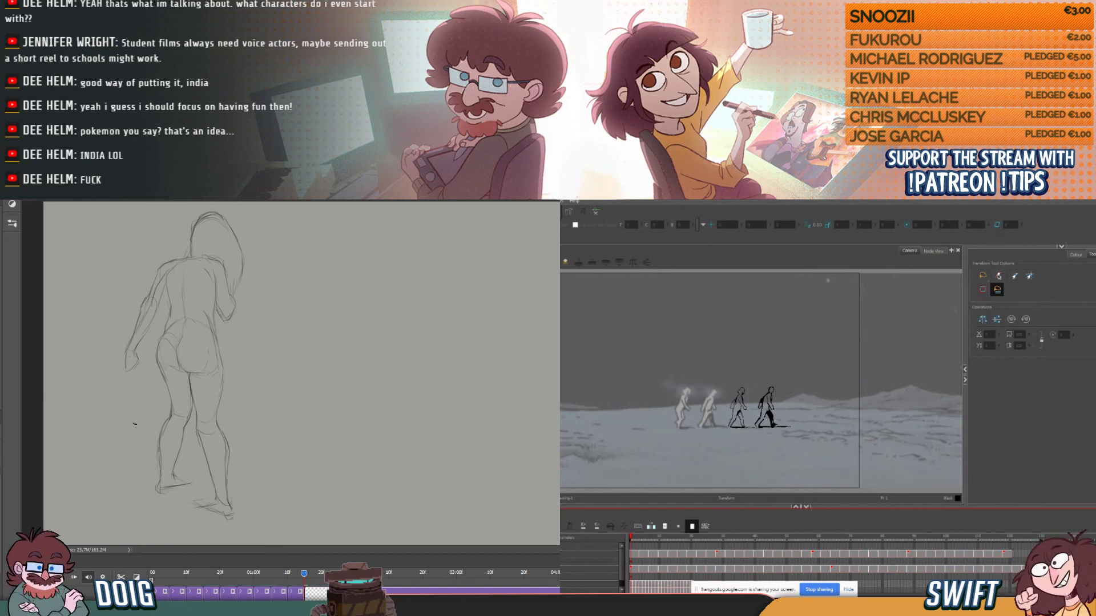
key(ctrl+a)
key(Delete)
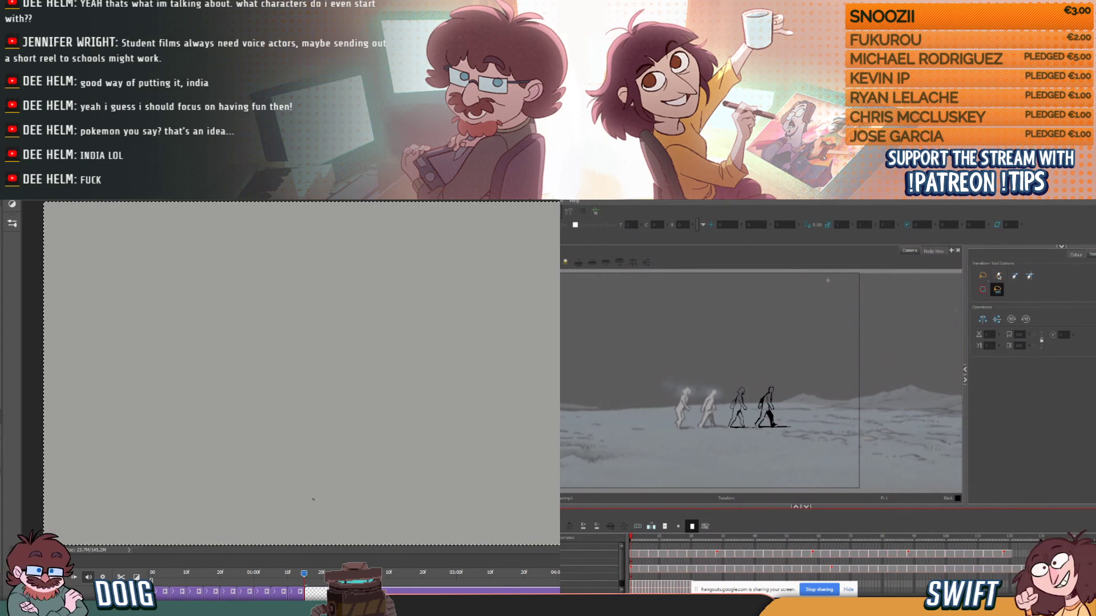
key(ctrl+d)
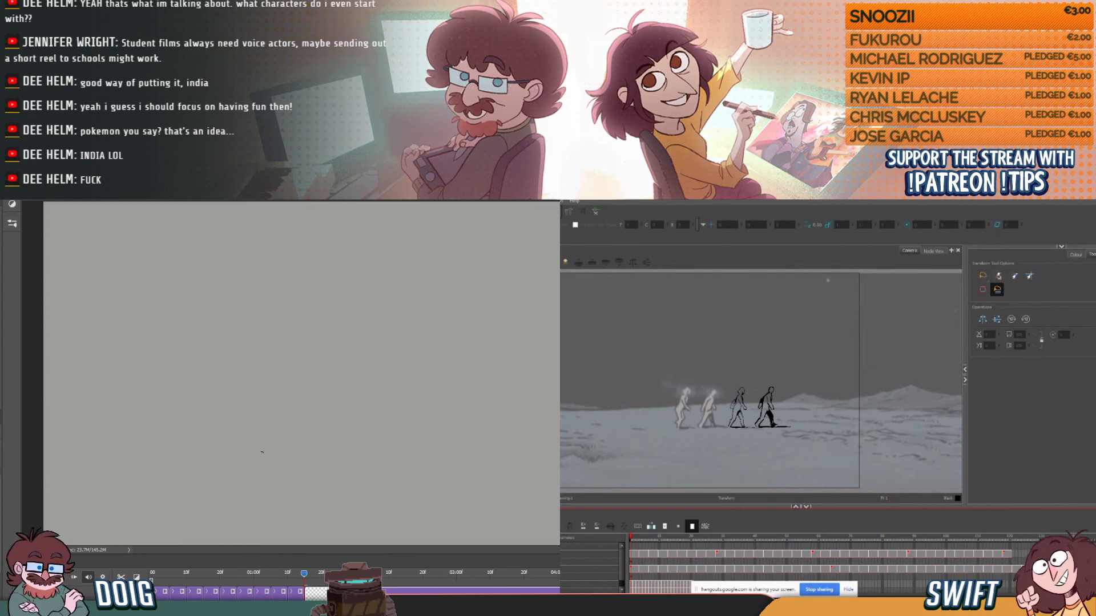
drag(254, 387, 267, 390)
key(ctrl+z)
key(ctrl+z)
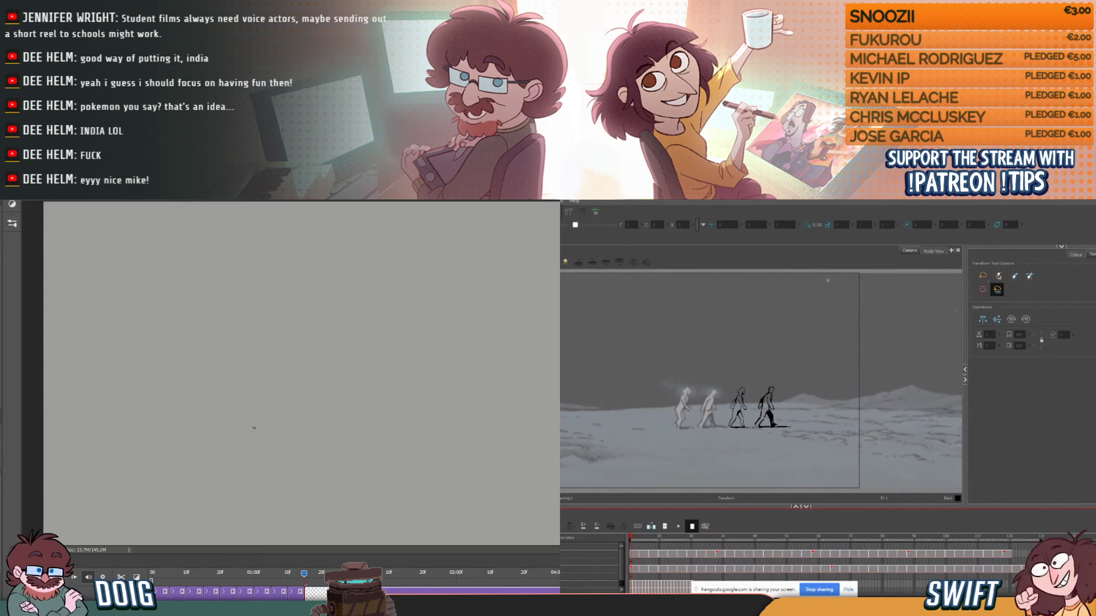
- Scrub through the sketched poses and play the animation from the start of the timeline
mouse_move(234, 576)
mouse_down()
mouse_move(202, 576)
mouse_move(311, 579)
mouse_move(300, 580)
mouse_up()
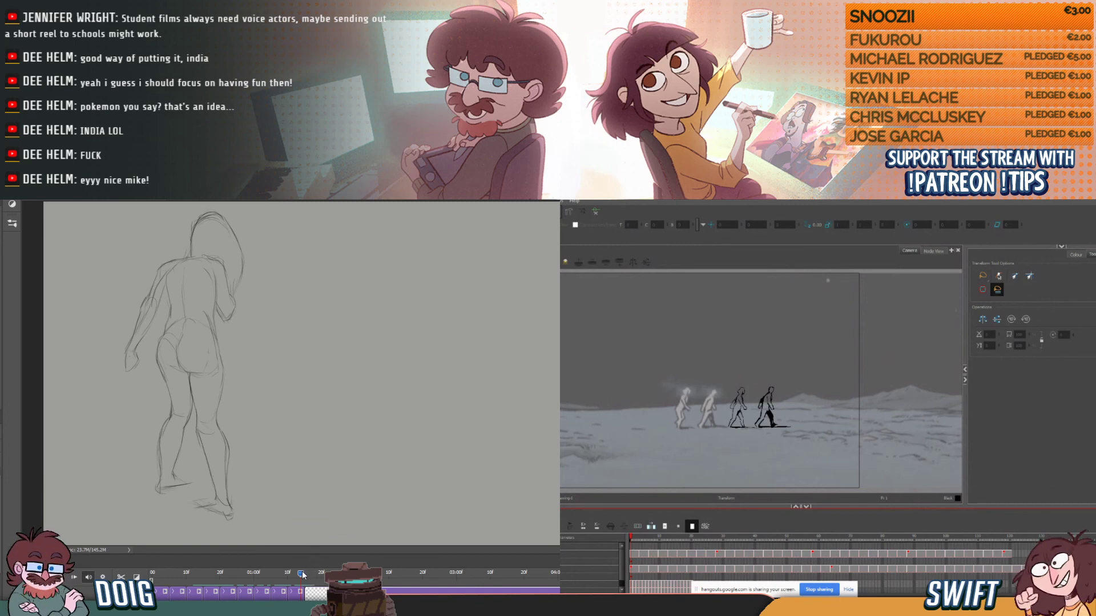
mouse_move(305, 577)
mouse_down()
mouse_move(320, 577)
mouse_move(153, 578)
mouse_up()
key(space)
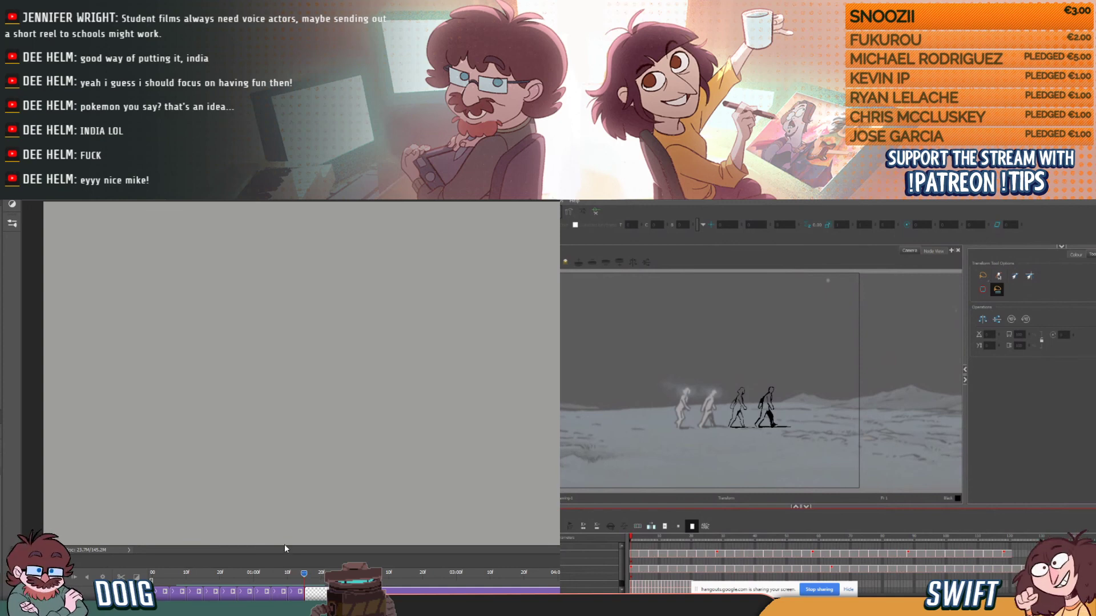
- Switch to the browser and bring the window with the animator's Twitter profile fully into view
drag(562, 254, 794, 235)
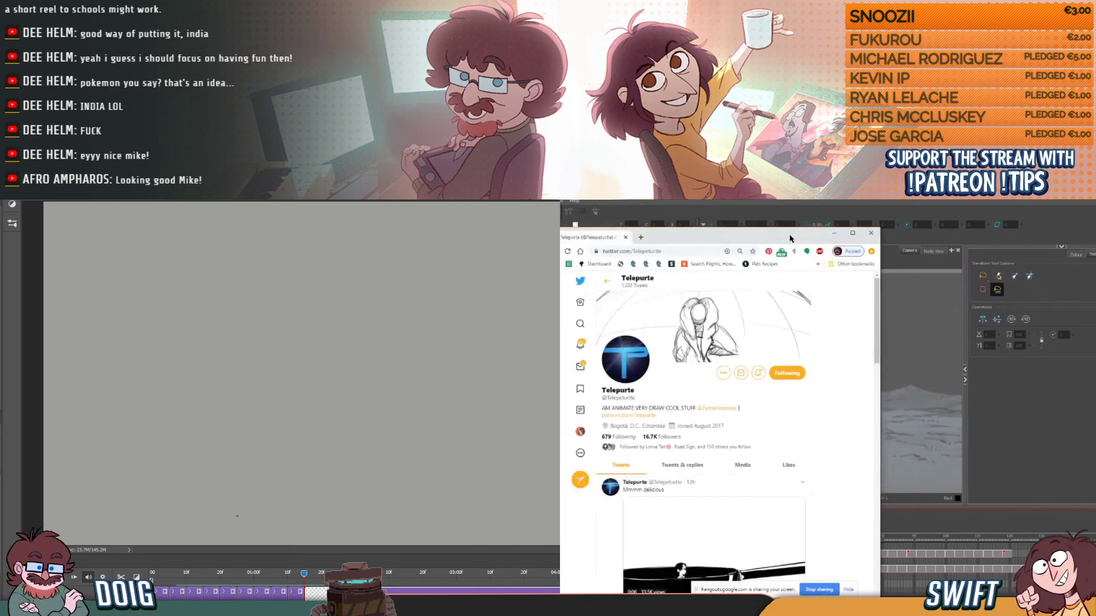
- Maximize the Twitter profile window and browse its posts while roughing in the new Photoshop pose's back, hips and upper legs
double_click(793, 235)
mouse_move(304, 575)
mouse_down()
mouse_move(295, 578)
mouse_move(307, 577)
mouse_up()
scroll(813, 303, down, 3)
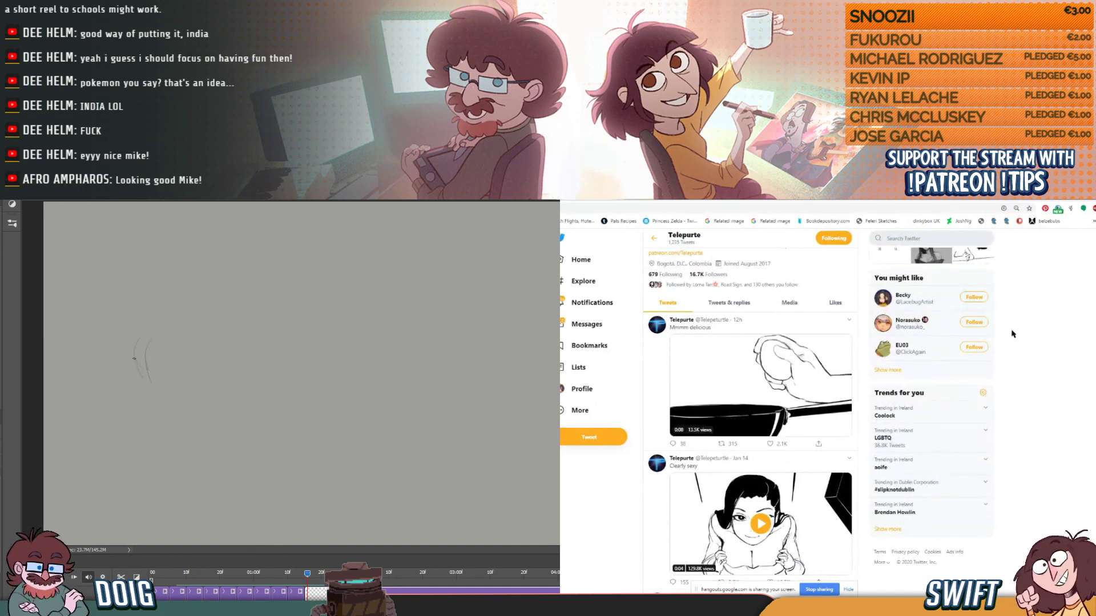
drag(146, 340, 152, 260)
scroll(1012, 334, down, 3)
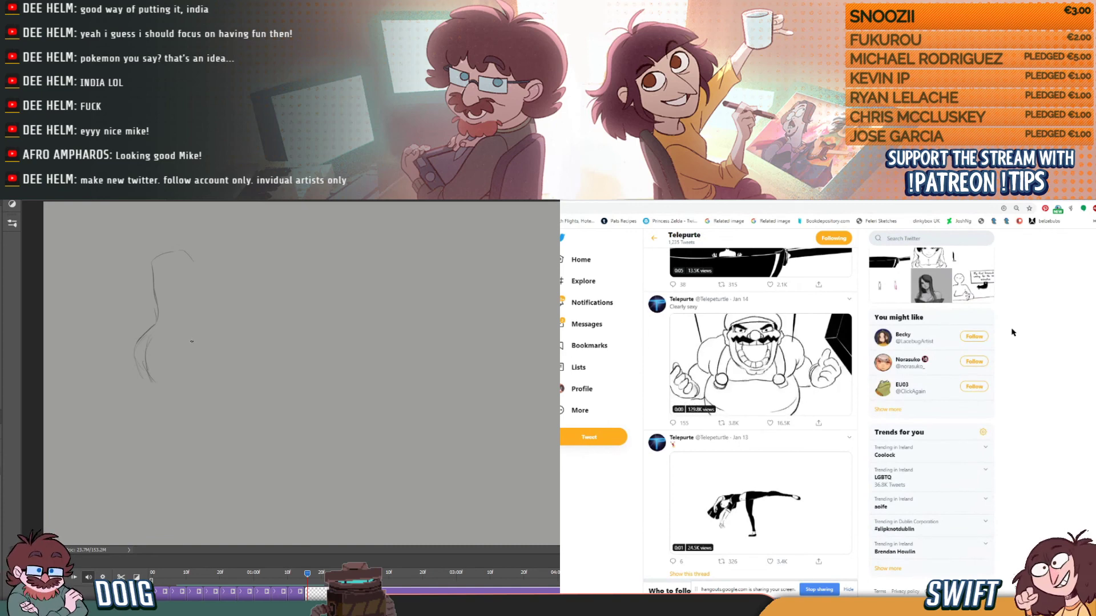
drag(187, 327, 178, 417)
scroll(1012, 332, down, 2)
drag(188, 349, 200, 398)
mouse_move(137, 371)
mouse_down()
mouse_move(154, 423)
mouse_move(132, 483)
mouse_up()
scroll(1012, 332, down, 8)
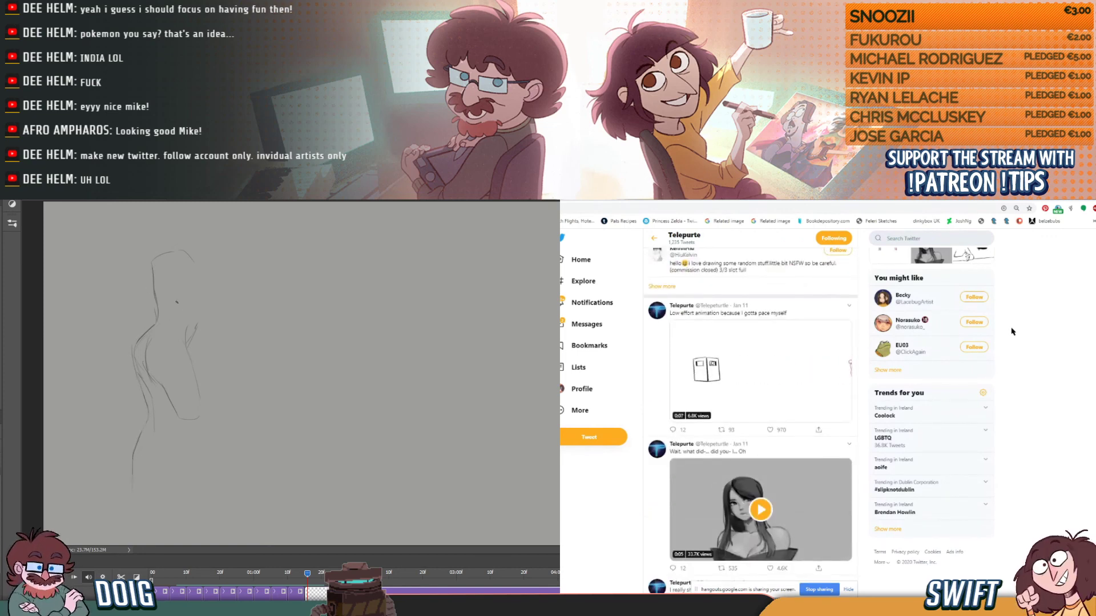
- Sketch the chest and shoulder lines and the front lower leg of the new pose in Photoshop
drag(190, 268, 196, 324)
drag(155, 260, 191, 267)
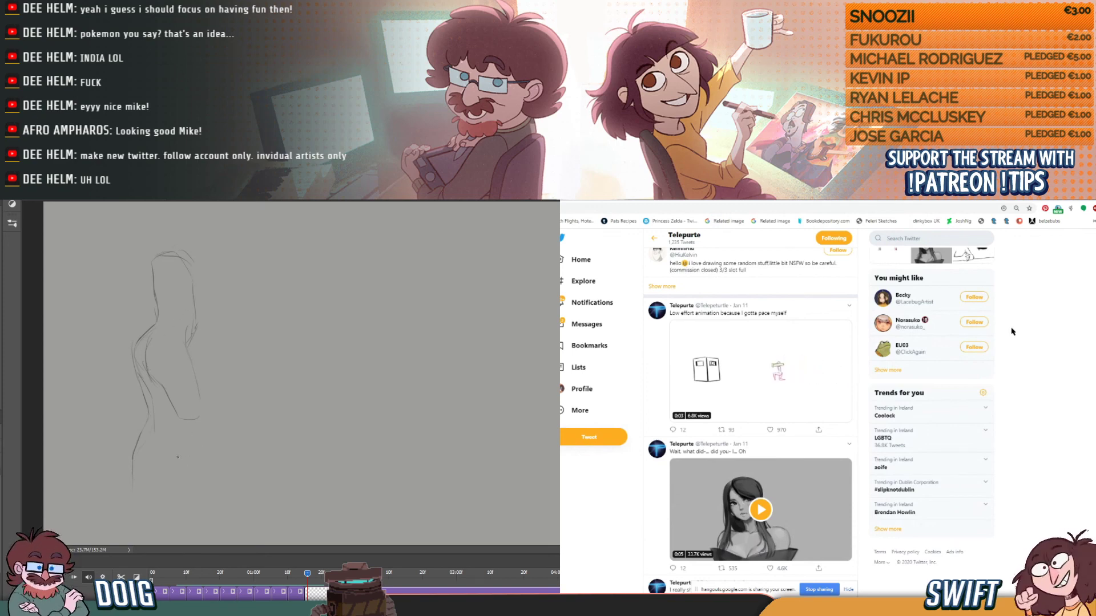
drag(177, 505, 178, 458)
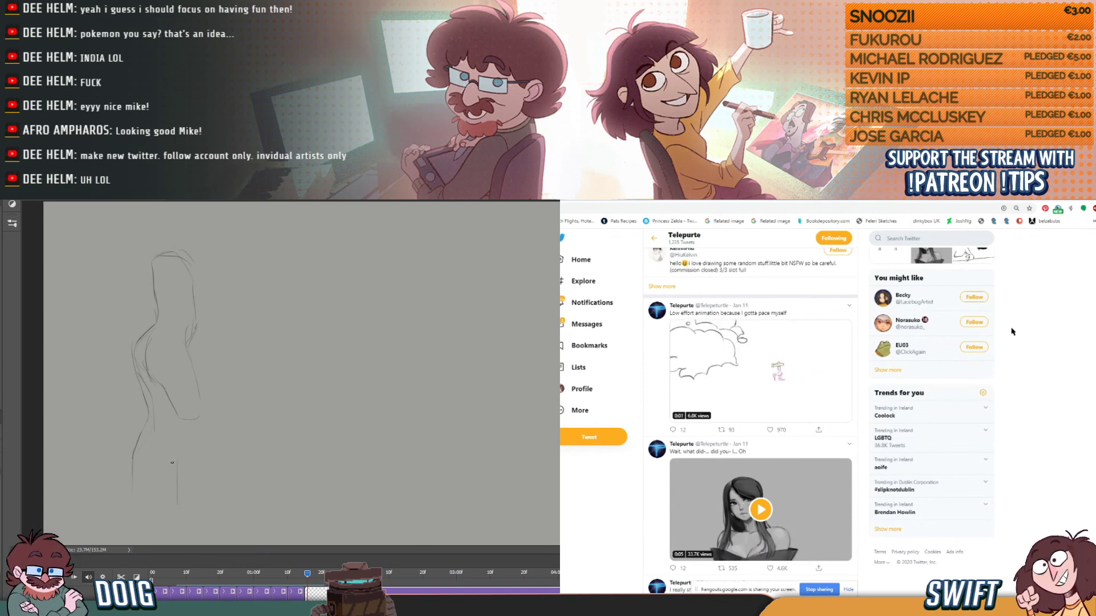
- Browse the animation posts further down the Twitter profile's feed
scroll(1012, 332, down, 3)
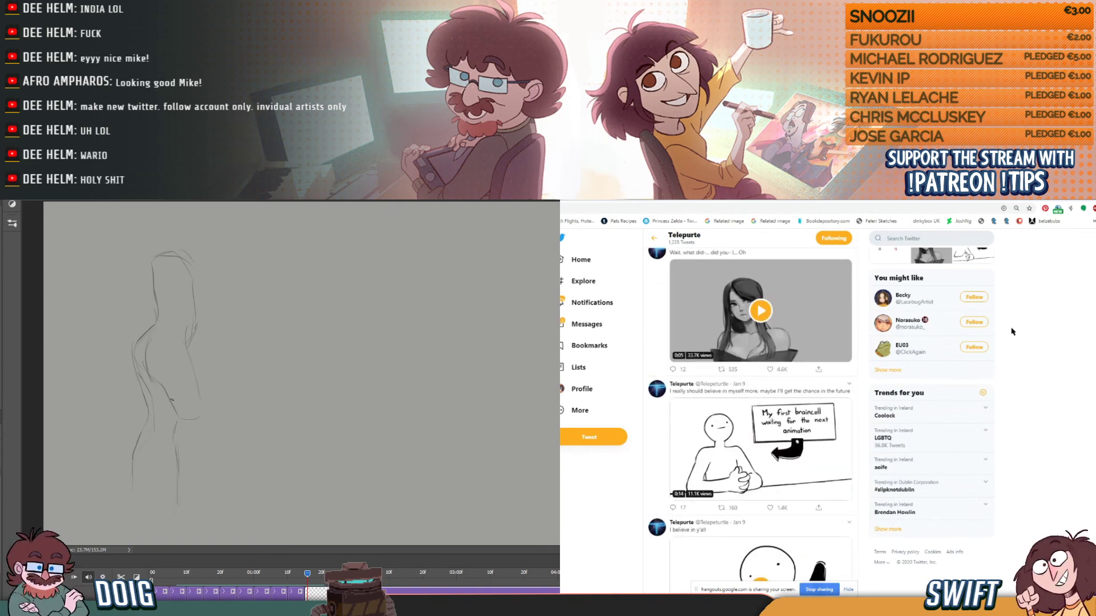
scroll(1012, 332, up, 1)
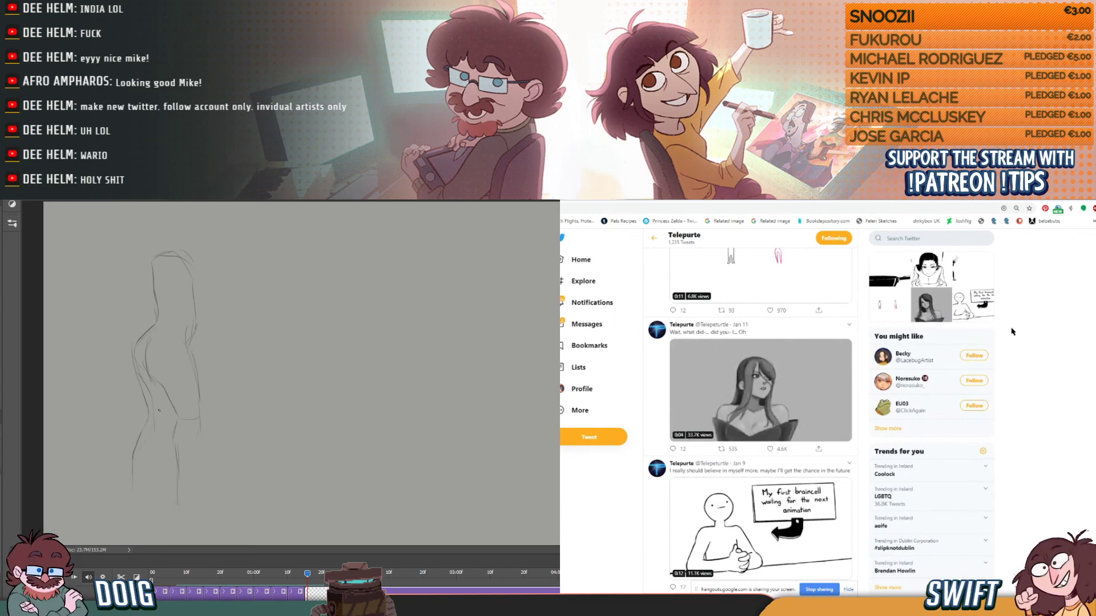
scroll(1012, 331, down, 5)
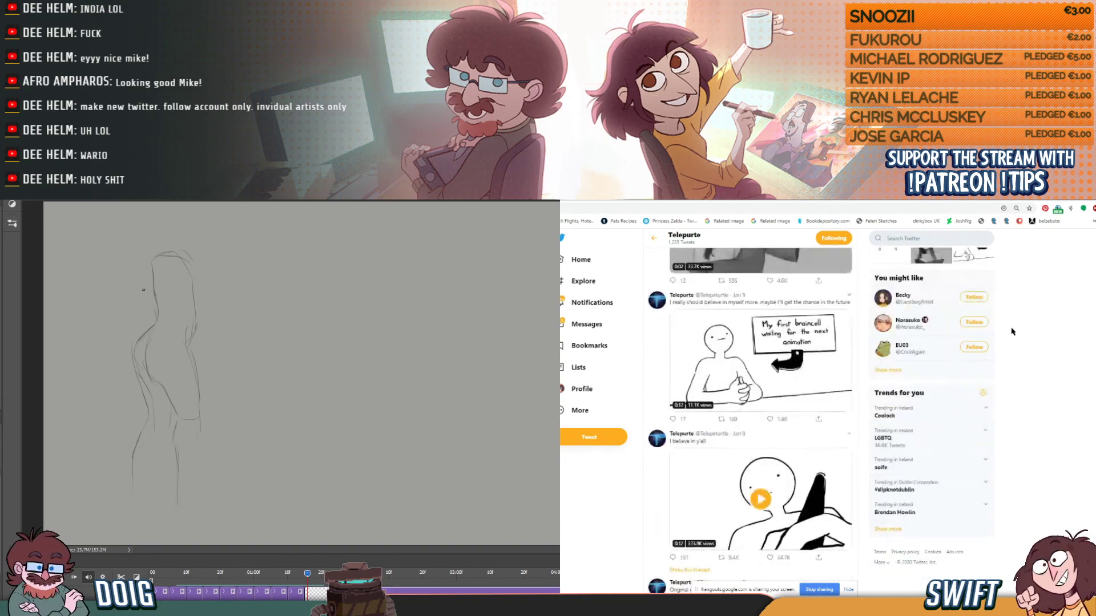
scroll(1012, 332, down, 1)
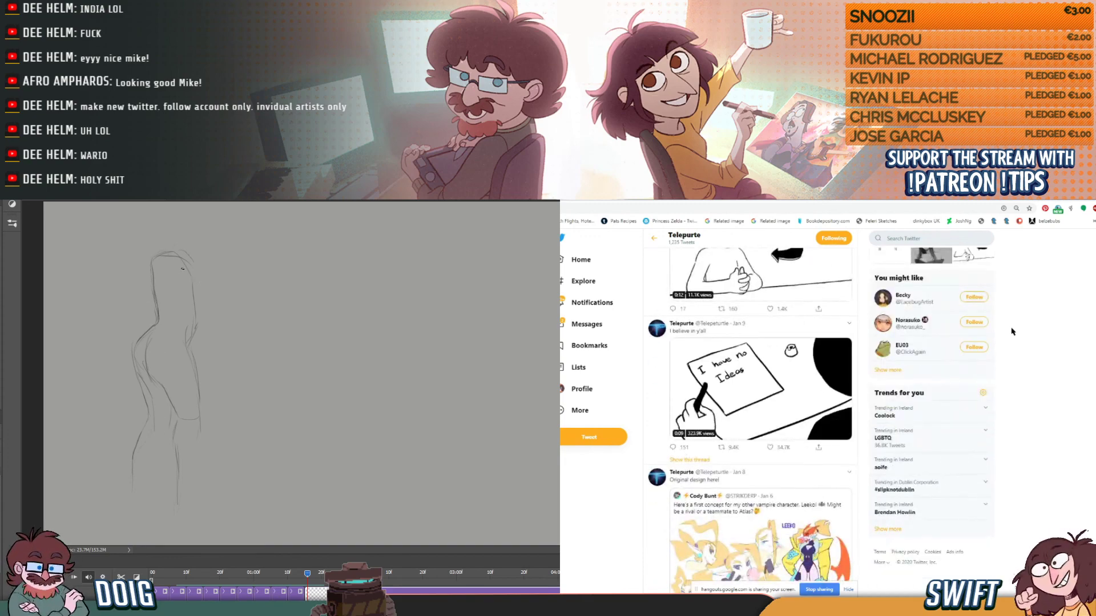
scroll(1012, 332, down, 1)
scroll(1012, 332, down, 2)
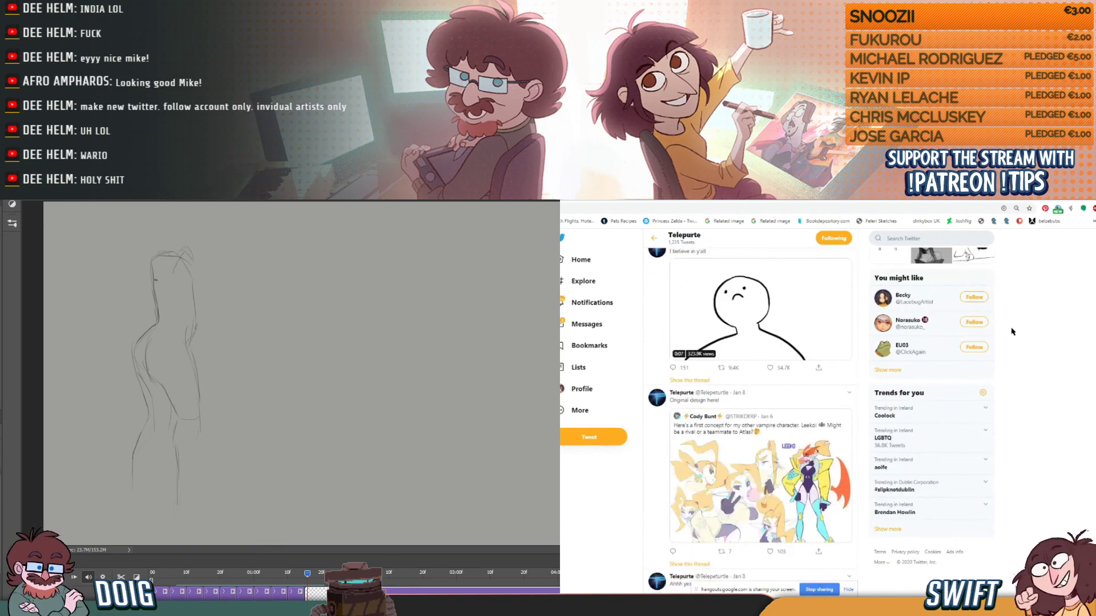
scroll(1012, 332, down, 4)
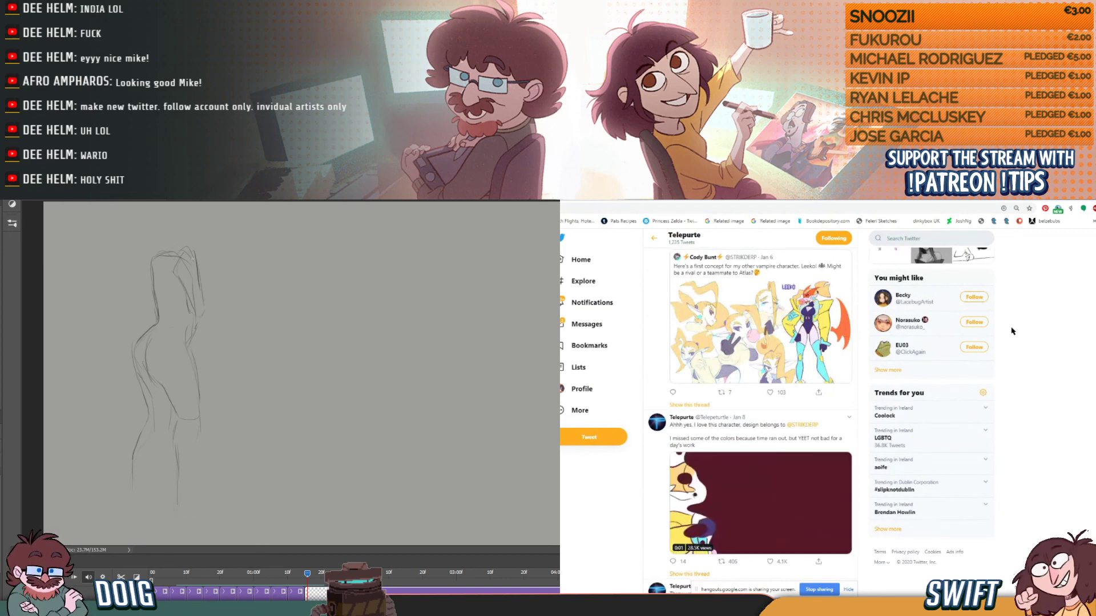
scroll(1012, 331, down, 4)
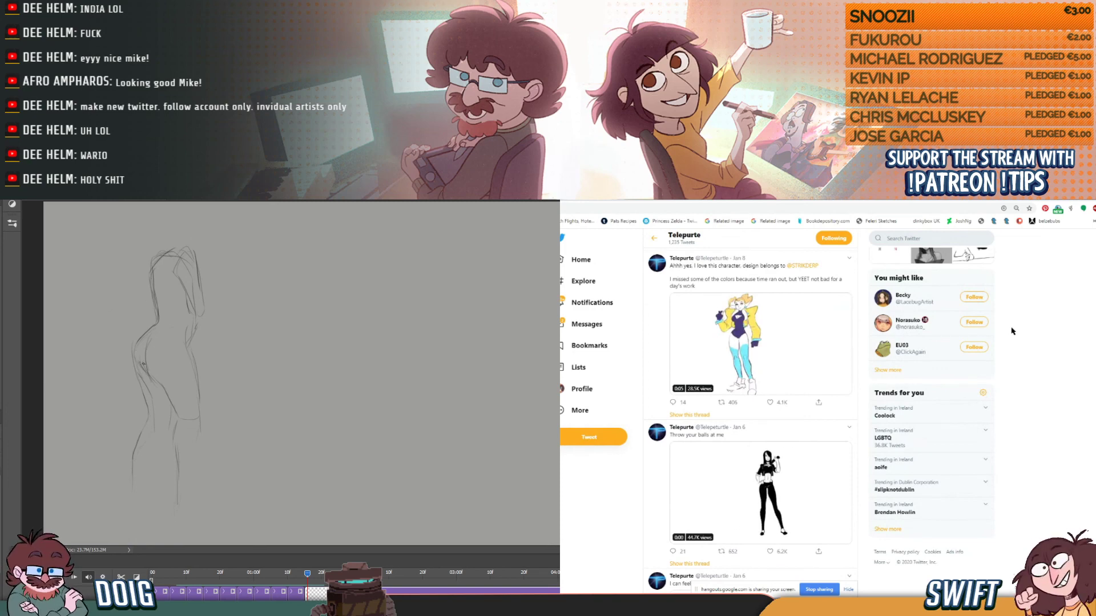
scroll(1012, 331, down, 4)
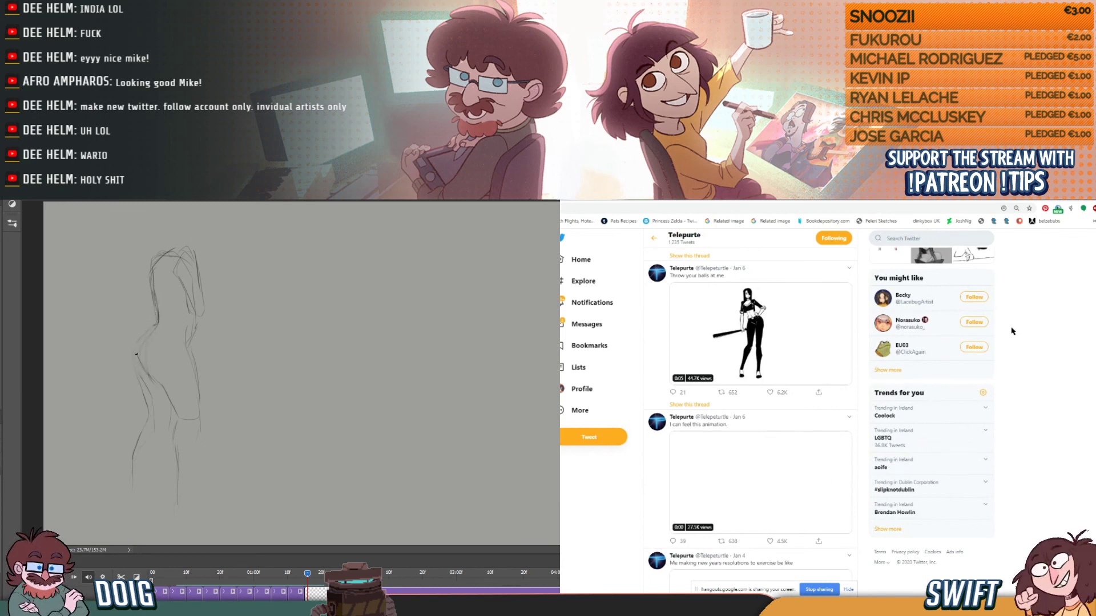
scroll(1012, 332, down, 4)
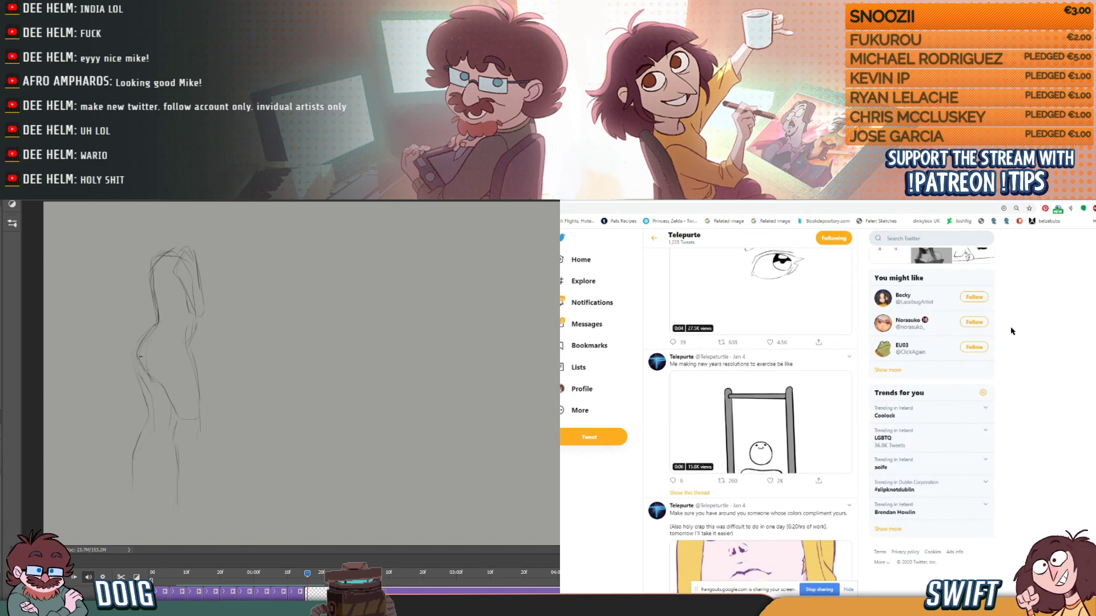
- Reinforce the hip contour of the Photoshop pose and mark the ground line under the back foot
drag(140, 362, 143, 377)
scroll(1011, 331, down, 2)
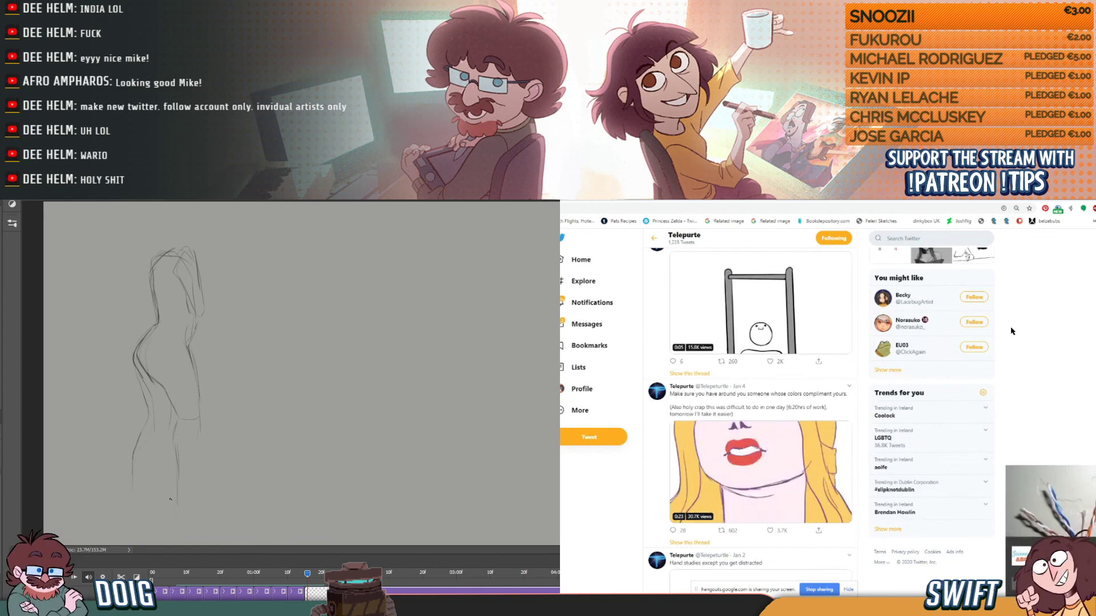
drag(154, 489, 130, 495)
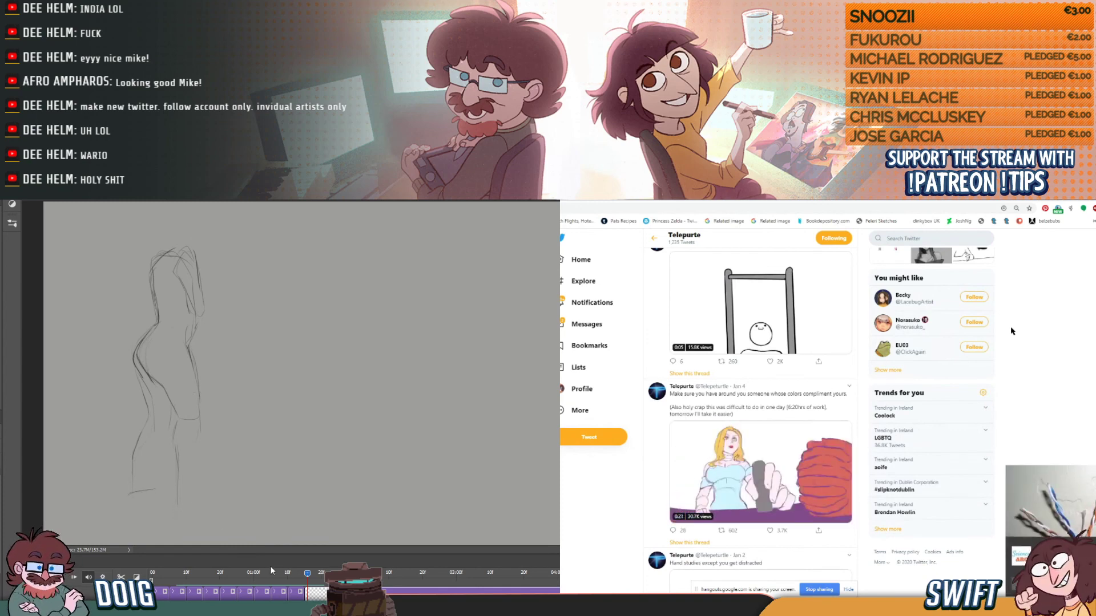
- Compare the new sketch with the neighbouring poses on the timeline and shift it slightly to the right to align
drag(307, 577, 306, 573)
drag(197, 352, 213, 346)
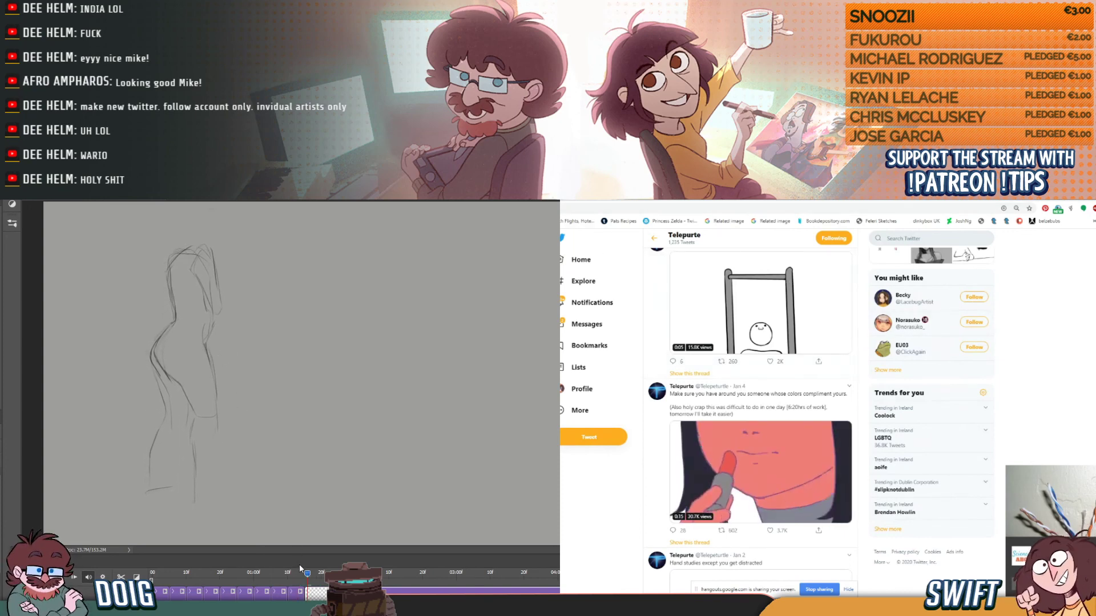
drag(306, 574, 310, 573)
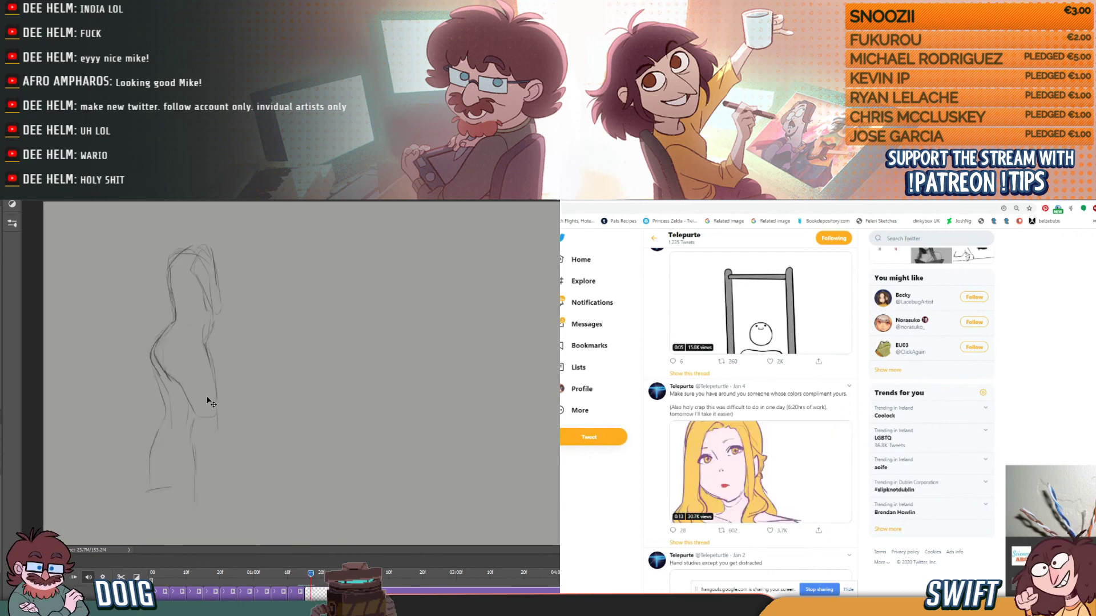
drag(208, 365, 214, 364)
drag(310, 574, 303, 571)
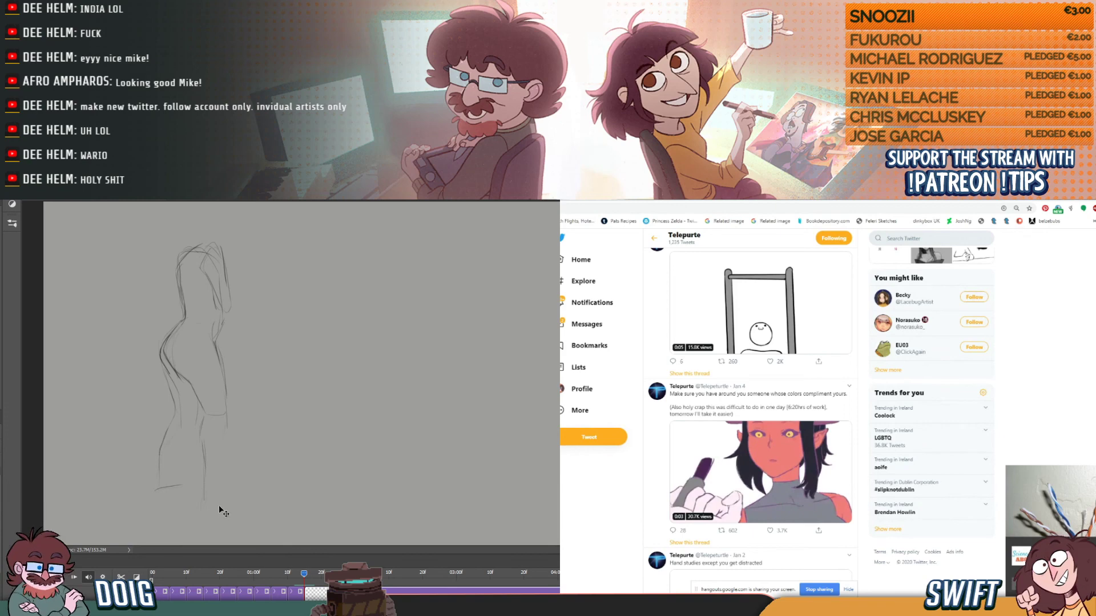
- In Harmony, change the White swatch of the palette to the grey sampled from the second walking figure
key(b)
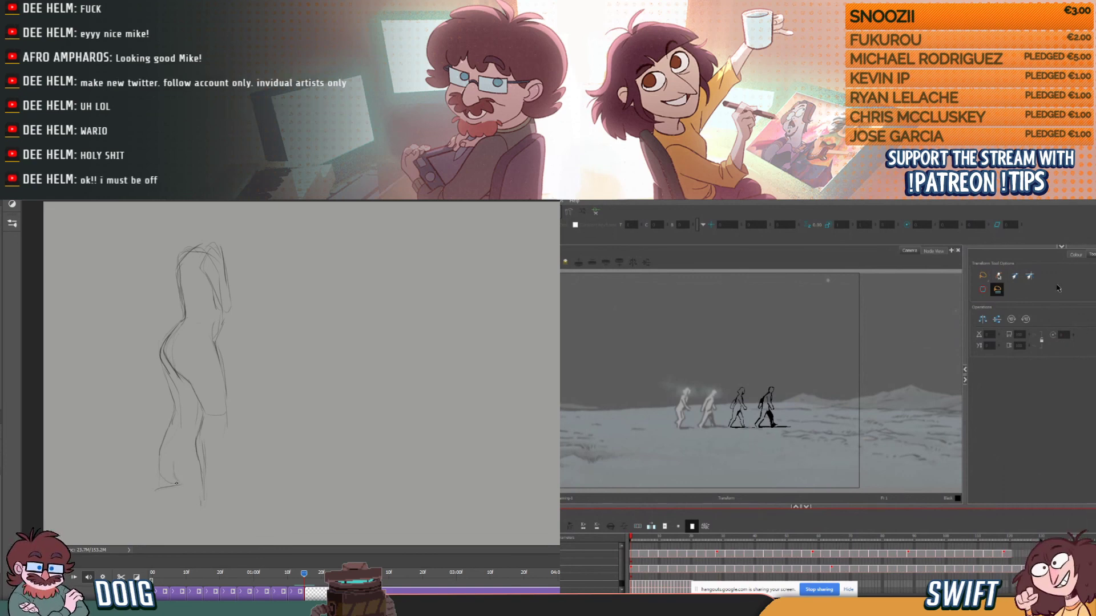
click(1076, 255)
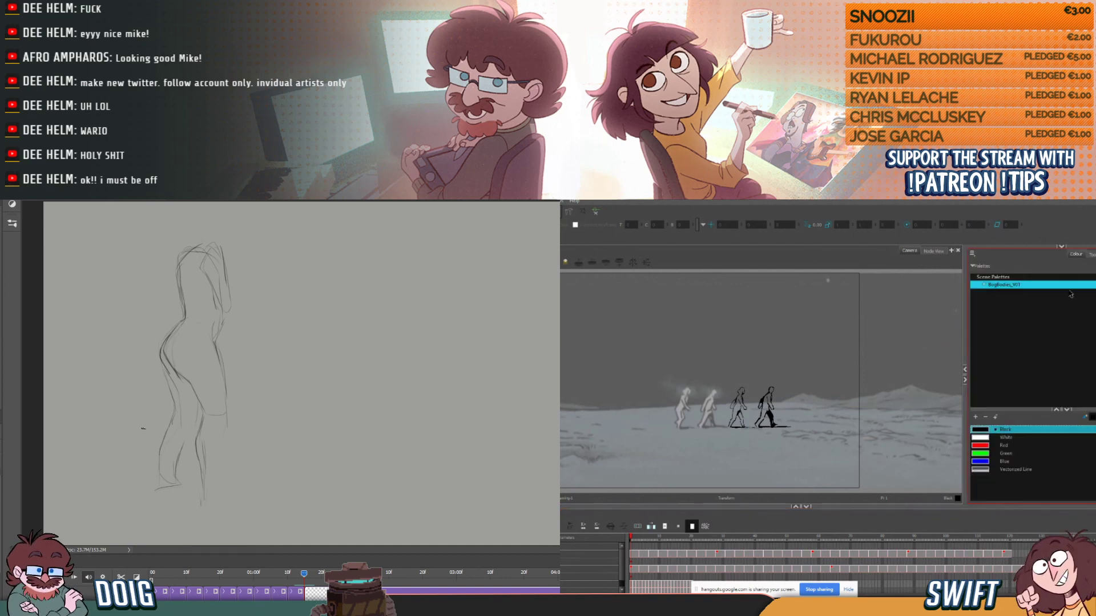
click(1013, 437)
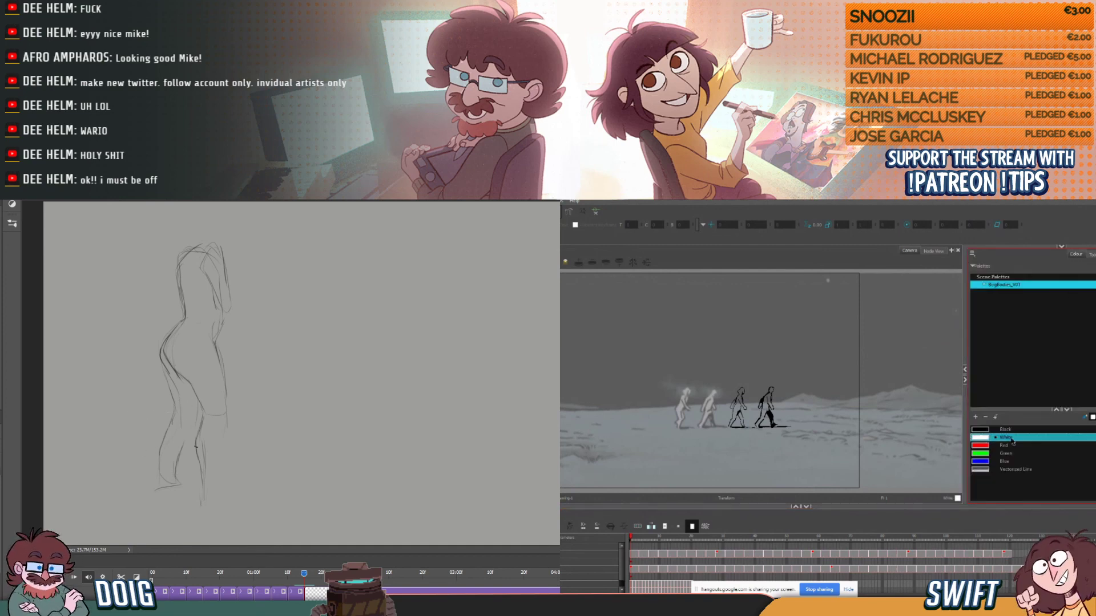
double_click(983, 438)
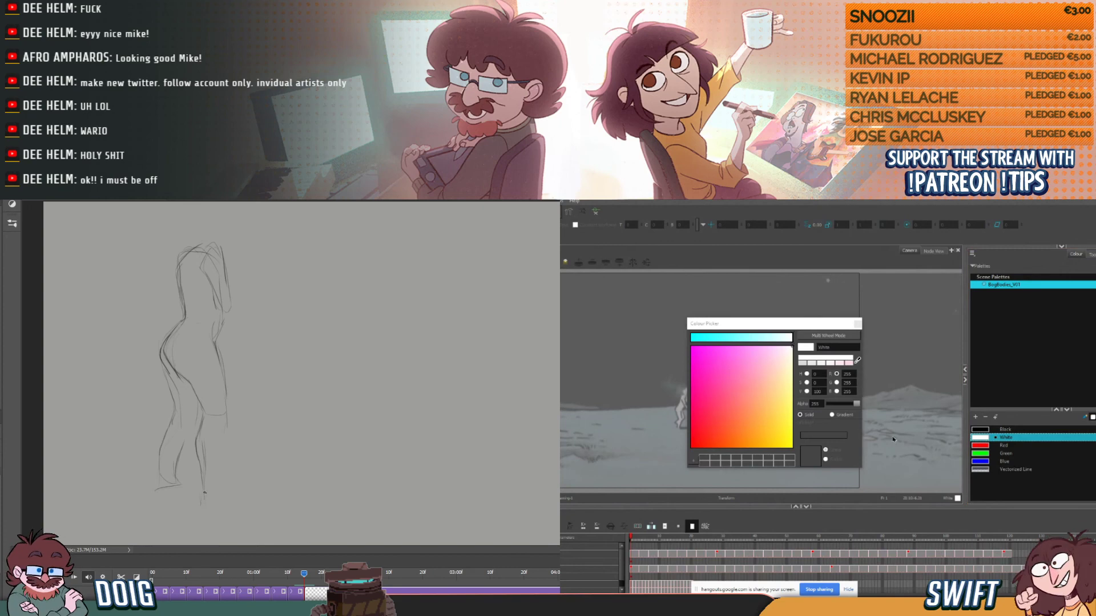
drag(736, 324, 813, 320)
click(934, 356)
click(714, 404)
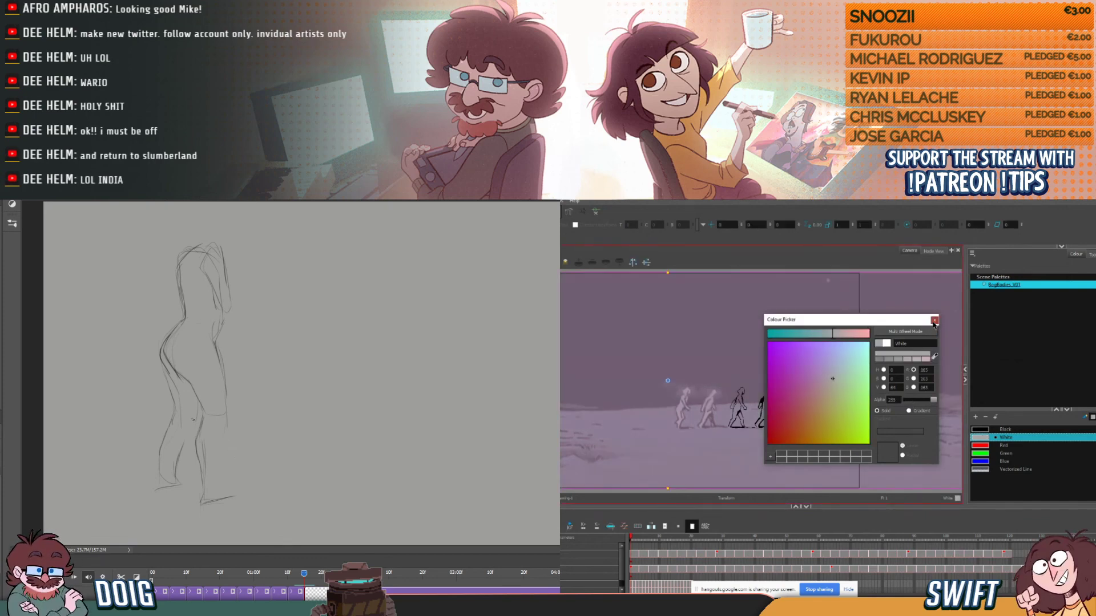
click(933, 320)
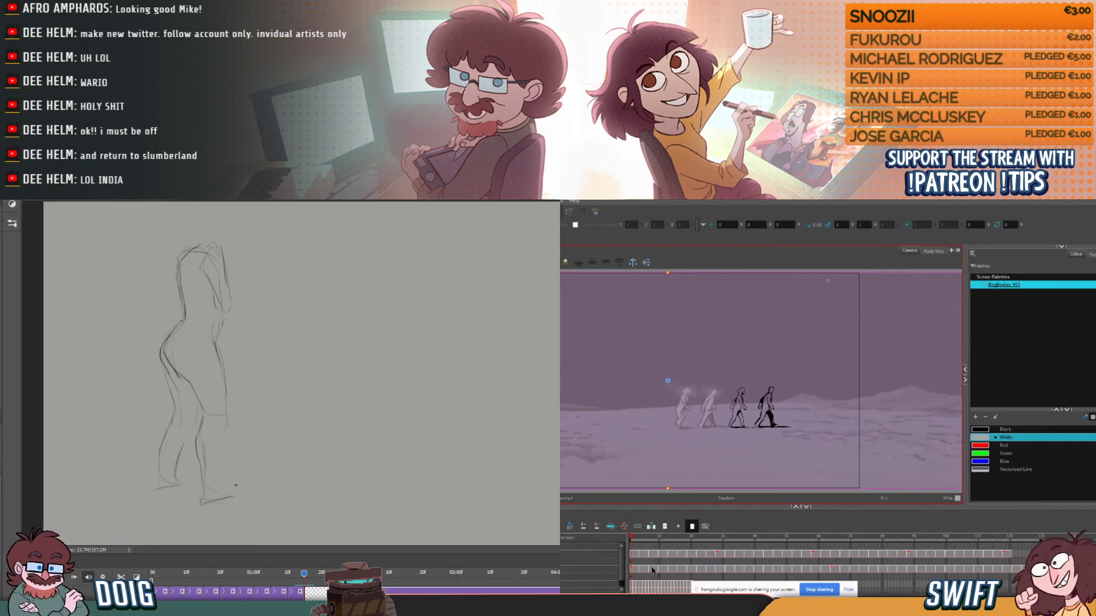
- Brush grey into the fourth walking figure's torso on its first drawing, and sketch the front knee and calf in Photoshop
click(632, 571)
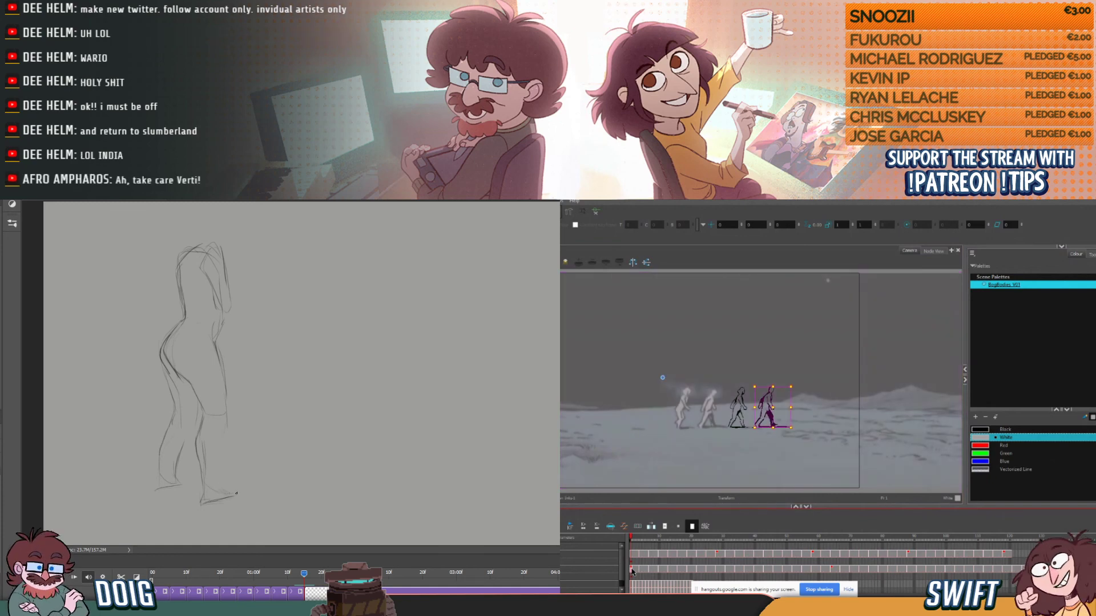
key(alt+b)
drag(207, 413, 218, 425)
drag(768, 398, 764, 410)
drag(223, 423, 222, 446)
drag(770, 395, 765, 401)
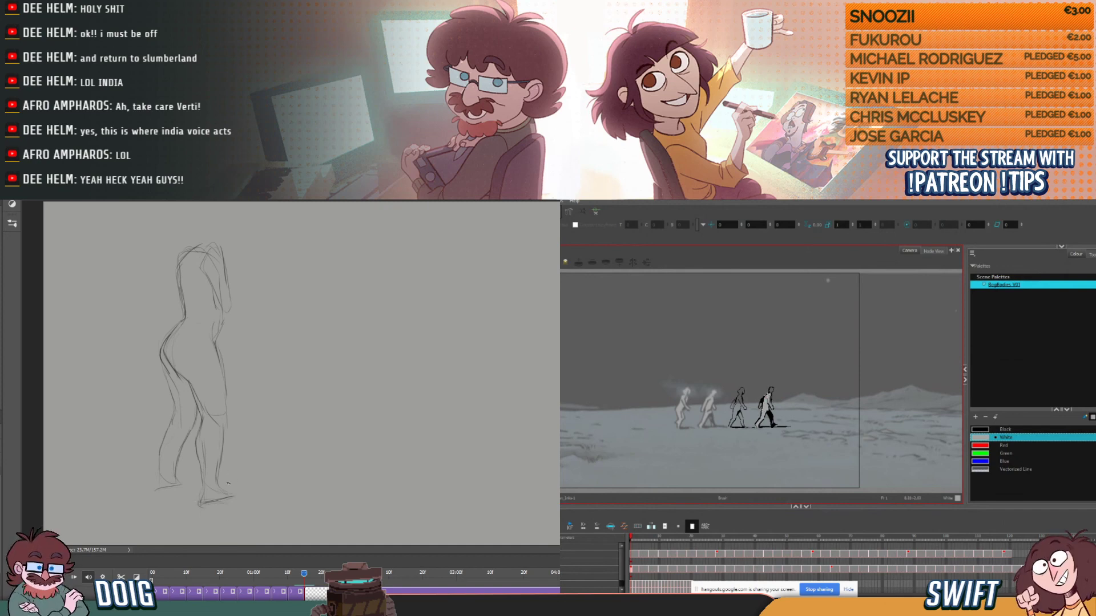
- Define the front foot, shoulders and arm of the Photoshop pose and add the head and neck
drag(211, 508, 238, 500)
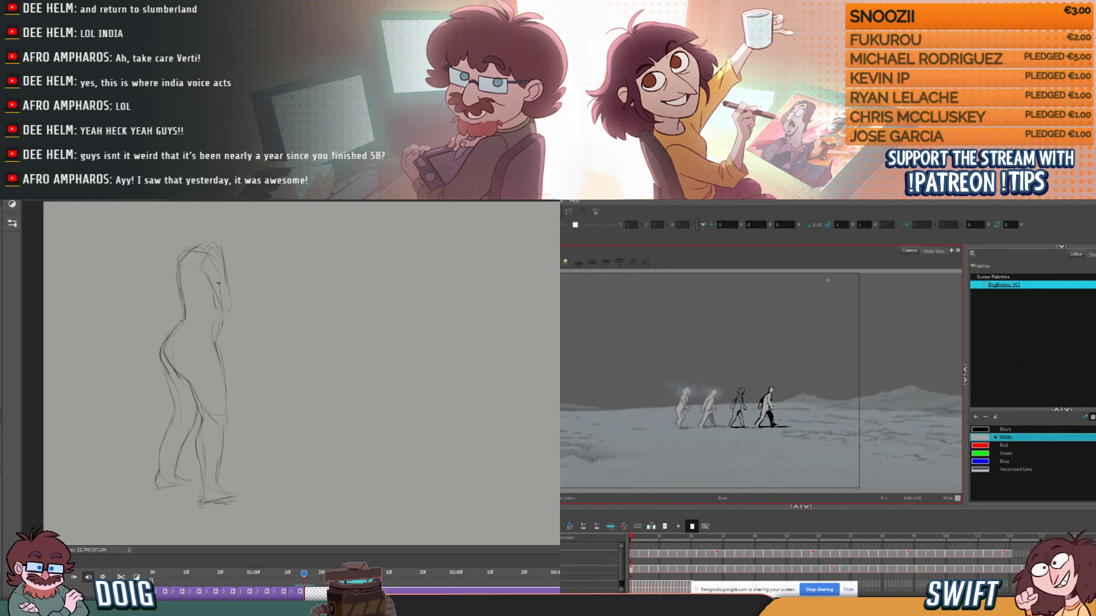
mouse_move(180, 267)
mouse_down()
mouse_move(211, 247)
mouse_move(181, 279)
mouse_move(183, 308)
mouse_move(173, 289)
mouse_move(195, 245)
mouse_up()
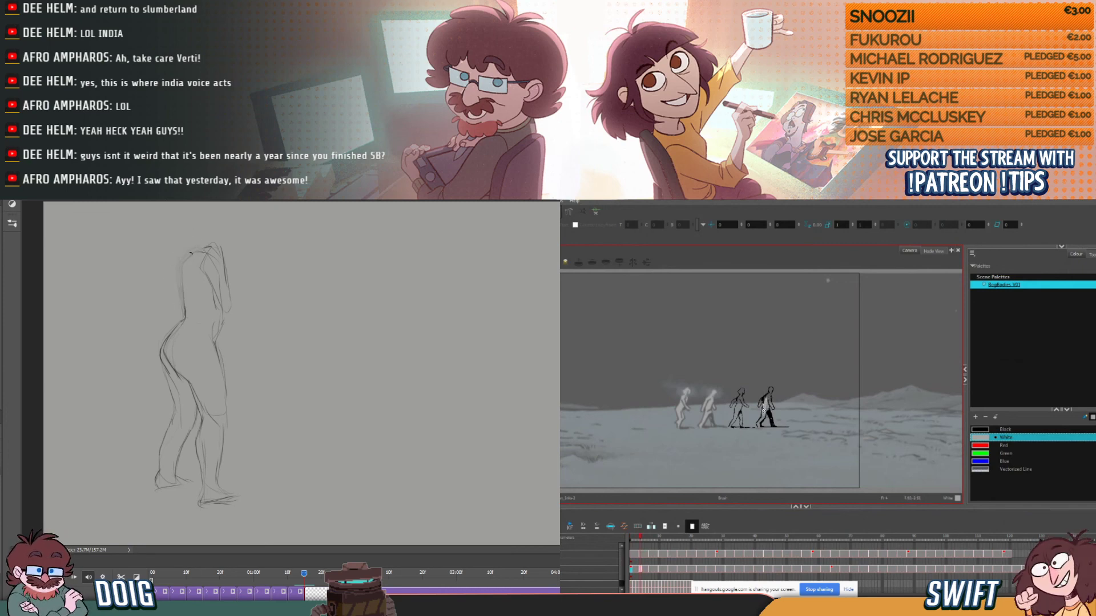
drag(196, 254, 179, 315)
drag(208, 274, 216, 307)
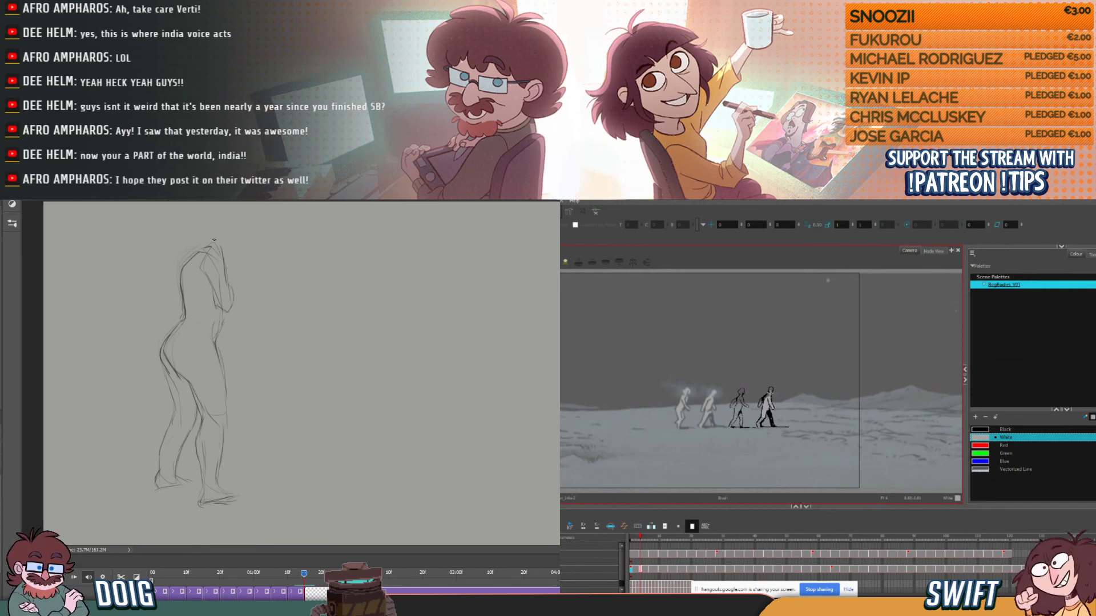
drag(233, 293, 239, 213)
mouse_move(193, 253)
mouse_down()
mouse_move(231, 200)
mouse_move(234, 222)
mouse_move(215, 213)
mouse_move(244, 233)
mouse_move(243, 223)
mouse_move(233, 266)
mouse_up()
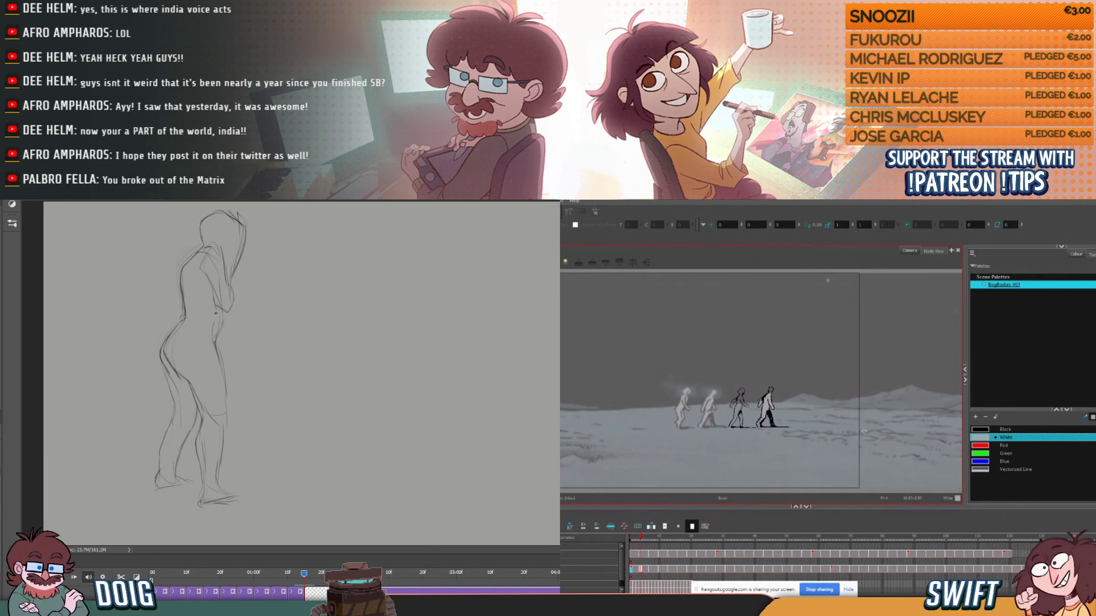
- Draw and clean up the belly line below the arm, and reinforce the back calf of the Photoshop pose
drag(219, 307, 213, 347)
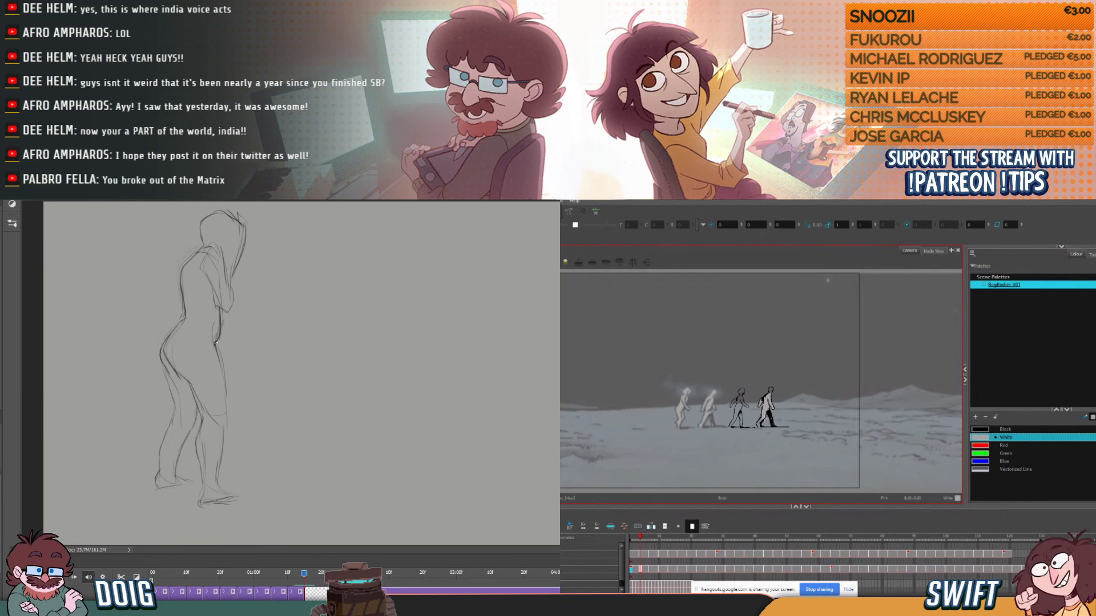
key(e)
mouse_move(219, 320)
mouse_down()
mouse_move(223, 289)
mouse_move(205, 308)
mouse_move(217, 327)
mouse_move(219, 309)
mouse_move(219, 331)
mouse_up()
key(b)
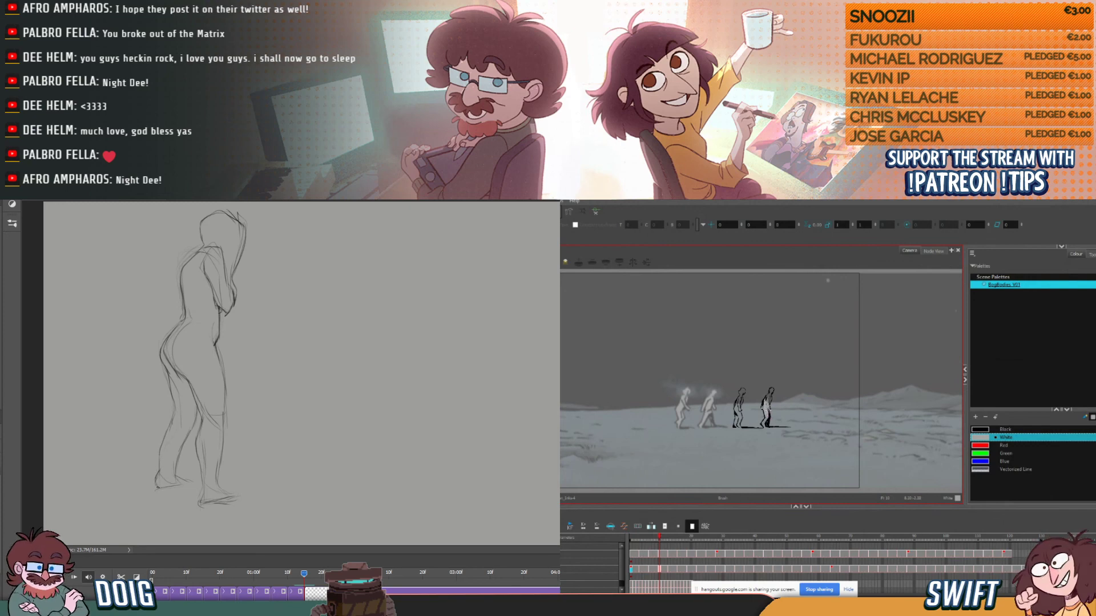
drag(159, 458, 163, 441)
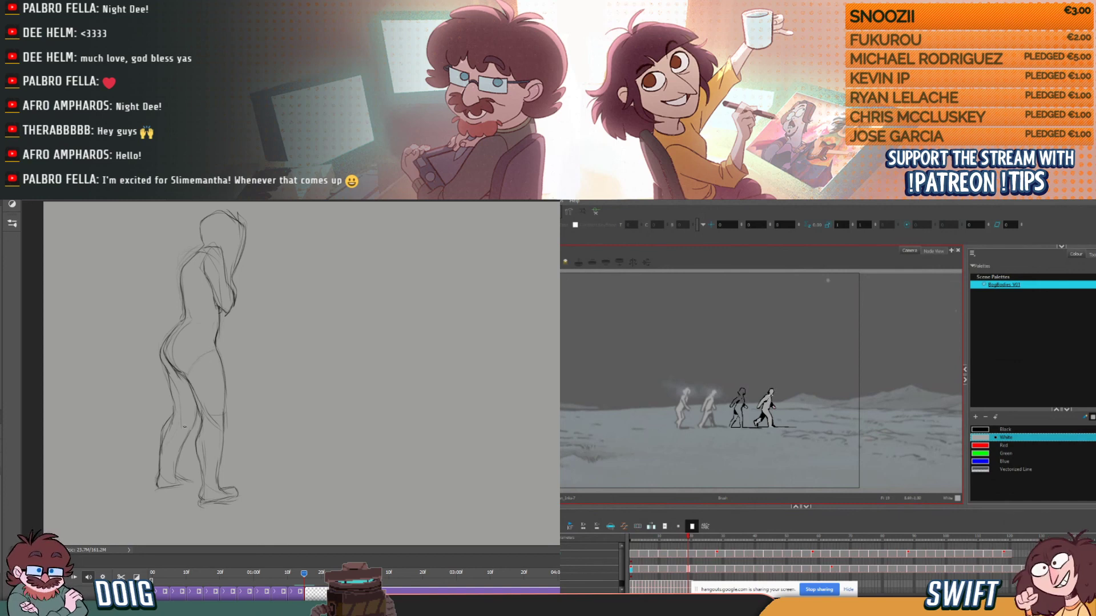
- In Harmony's Node view, paste a second Write node and connect it to the lady's inks drawing node while scrubbing the Photoshop poses
mouse_move(301, 576)
mouse_down()
mouse_move(211, 573)
mouse_move(312, 572)
mouse_move(178, 580)
mouse_move(313, 572)
mouse_move(246, 573)
mouse_up()
click(934, 252)
click(762, 411)
click(770, 413)
click(692, 407)
key(ctrl+v)
drag(642, 404, 628, 396)
drag(245, 574, 272, 572)
drag(638, 392, 654, 363)
drag(273, 573, 297, 569)
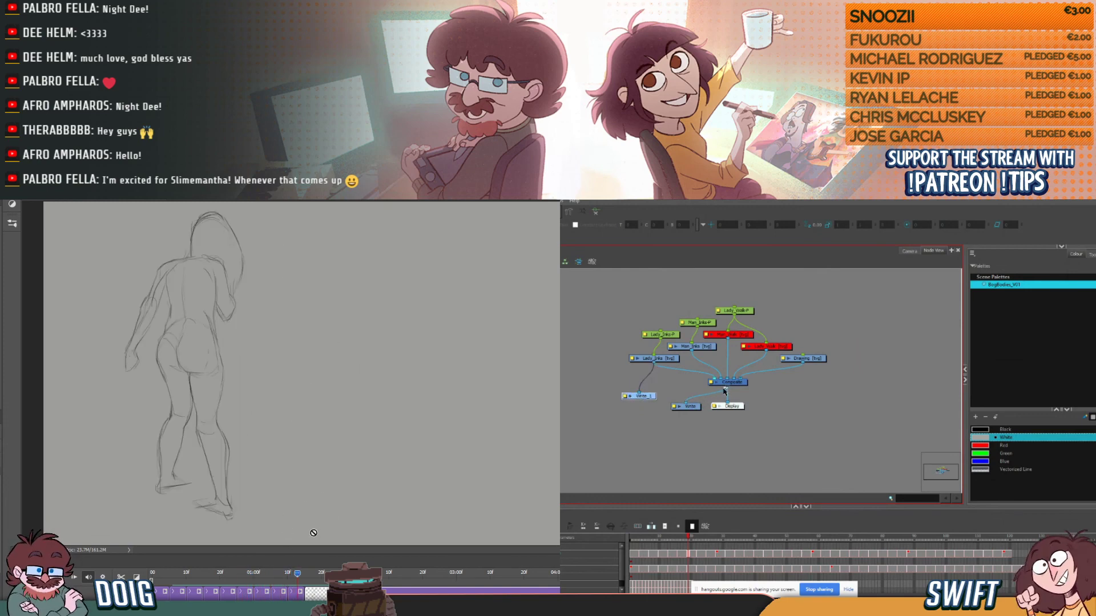
- Connect the original Write node to the man's inks drawing node and scrub through the Photoshop poses
drag(686, 402, 690, 362)
drag(299, 573, 313, 576)
drag(691, 363, 692, 351)
drag(313, 576, 220, 575)
drag(692, 354, 692, 351)
drag(219, 575, 254, 573)
drag(692, 404, 691, 396)
drag(255, 574, 310, 568)
mouse_move(274, 569)
mouse_down()
mouse_move(192, 570)
mouse_move(314, 565)
mouse_move(228, 570)
mouse_move(325, 553)
mouse_move(217, 571)
mouse_move(240, 573)
mouse_move(321, 535)
mouse_up()
click(650, 400)
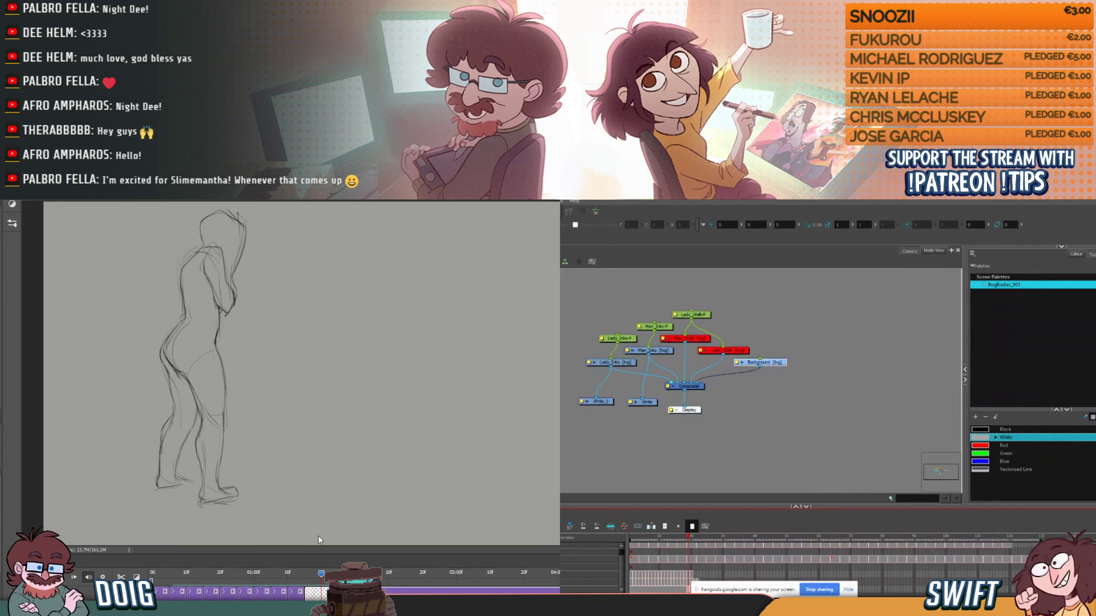
- Tidy the node layout by moving the Background node slightly right and the original Write node slightly up
click(791, 399)
drag(780, 366, 788, 365)
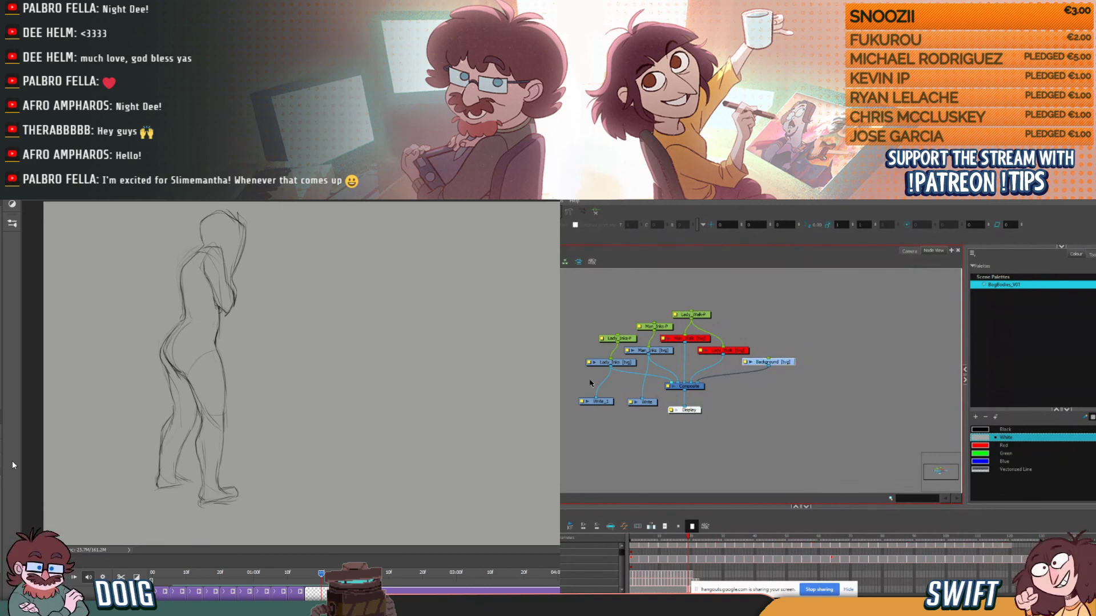
click(644, 402)
drag(644, 403, 642, 398)
click(765, 399)
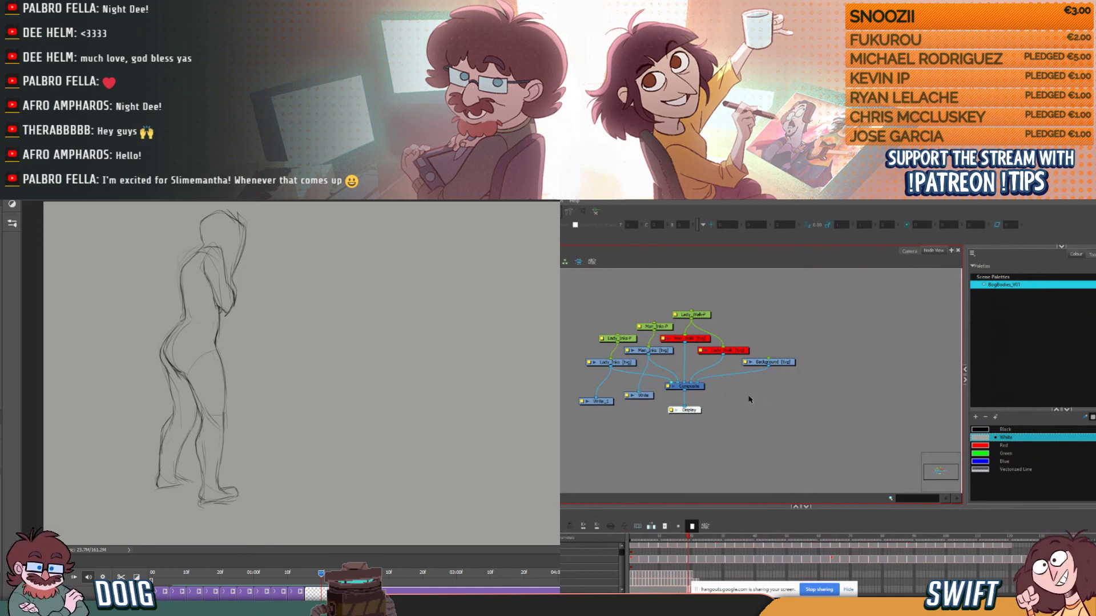